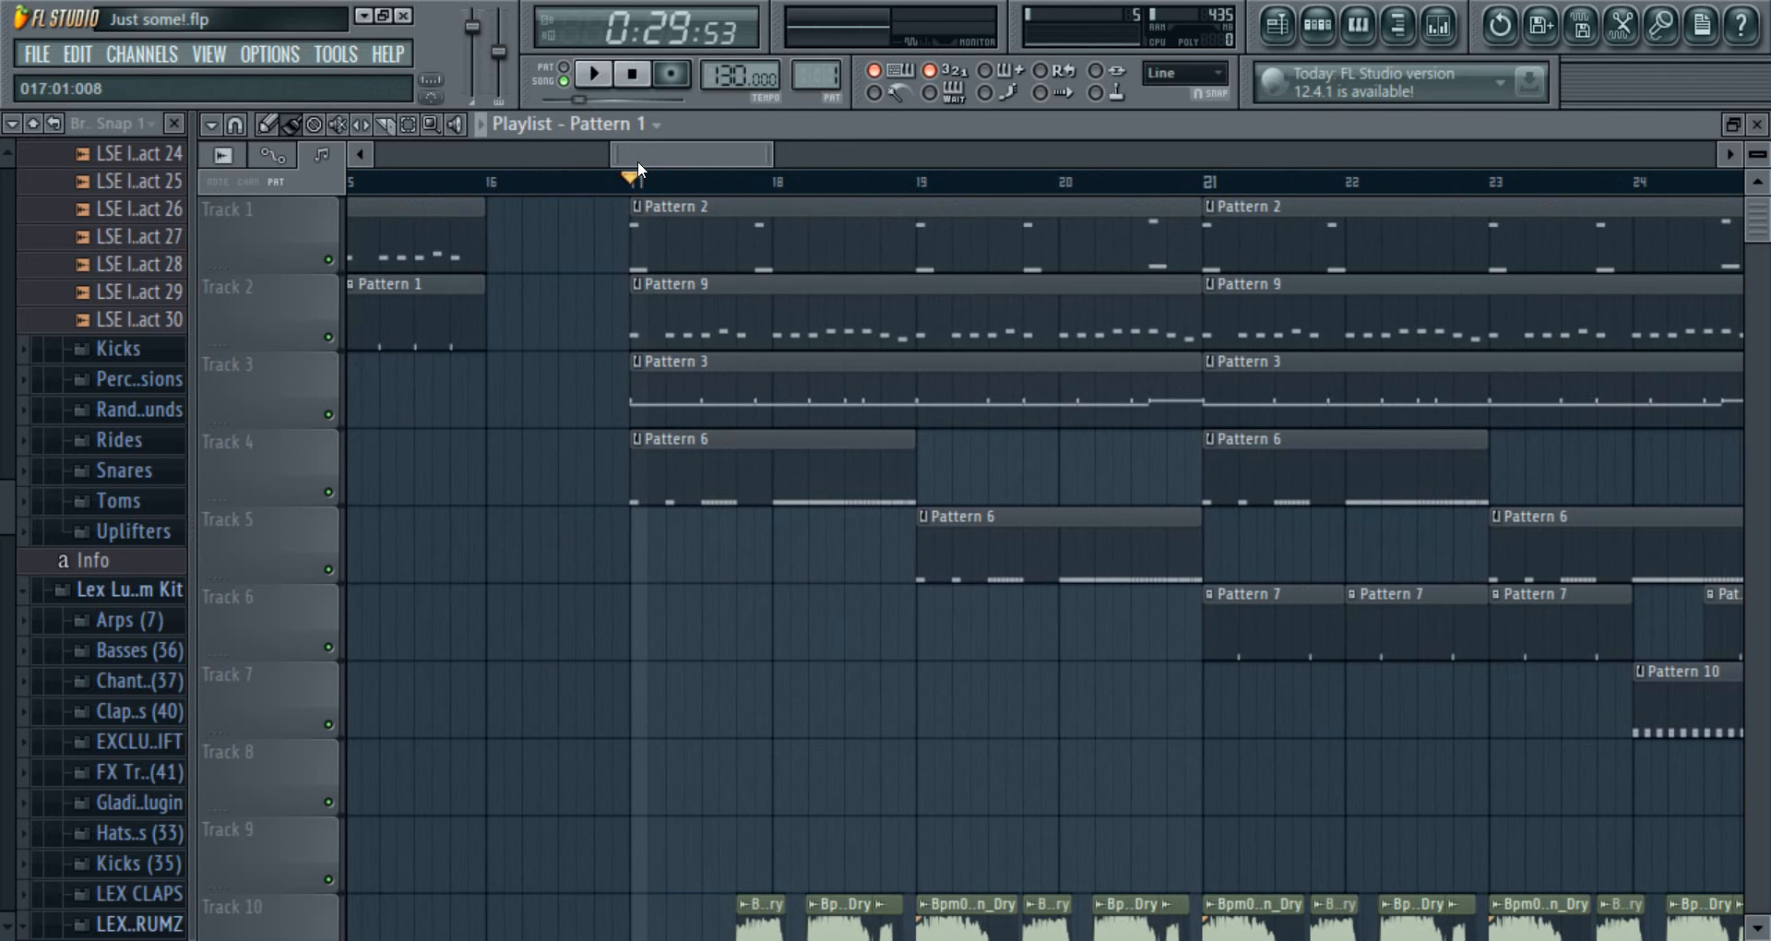
# - Play the arrangement from bar 17 and keep the playlist view on the section being played
pyautogui.moveTo(648, 157); pyautogui.dragTo(675, 162)
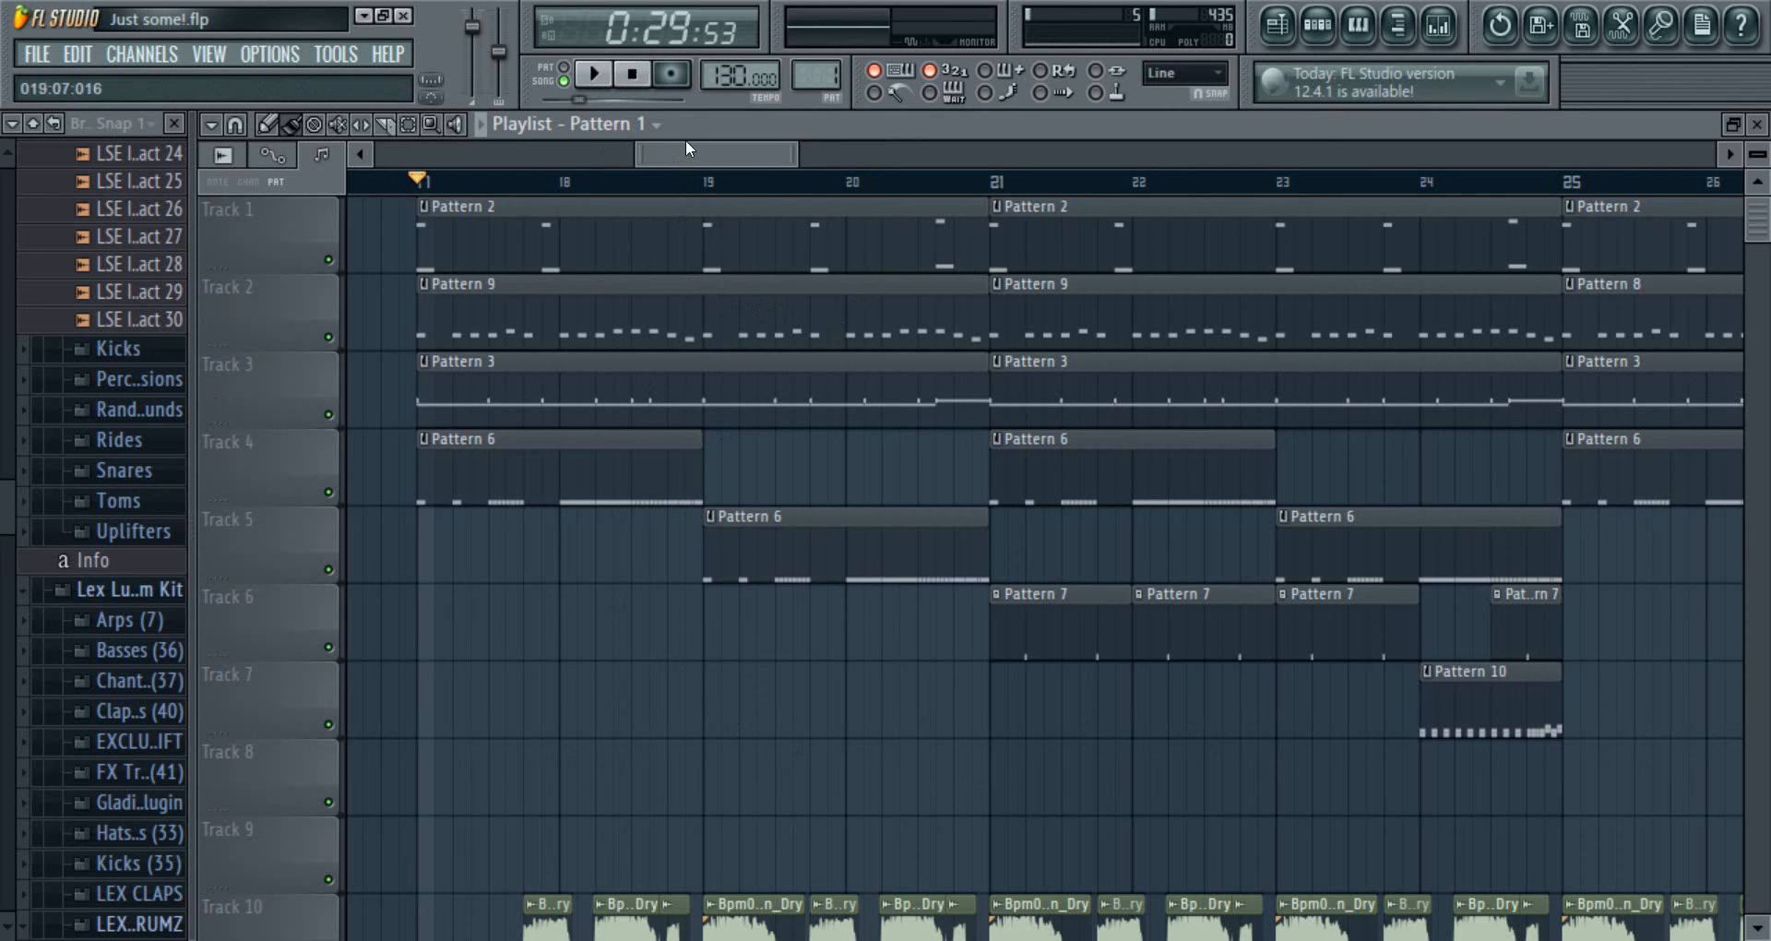
pyautogui.click(598, 77)
pyautogui.moveTo(673, 146); pyautogui.dragTo(693, 148)
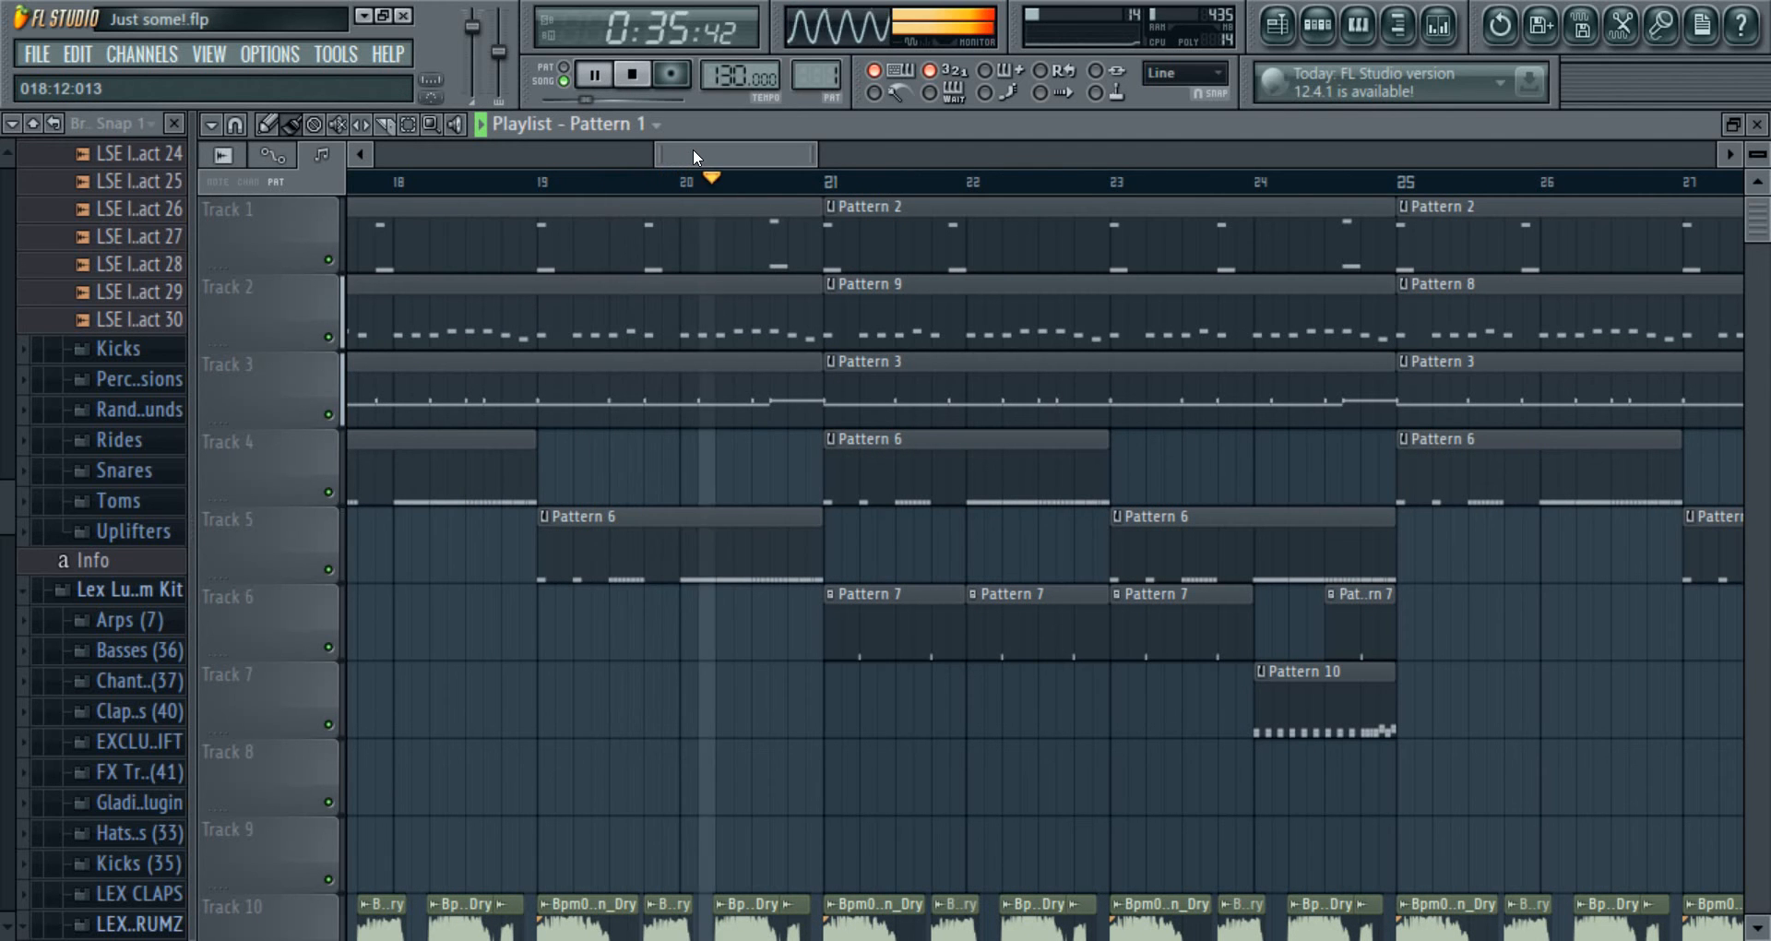
# - Adjust the system volume to 76 while the song plays
pyautogui.press('XF86AudioLowerVolume')
pyautogui.press('XF86AudioLowerVolume')
pyautogui.press('XF86AudioLowerVolume')
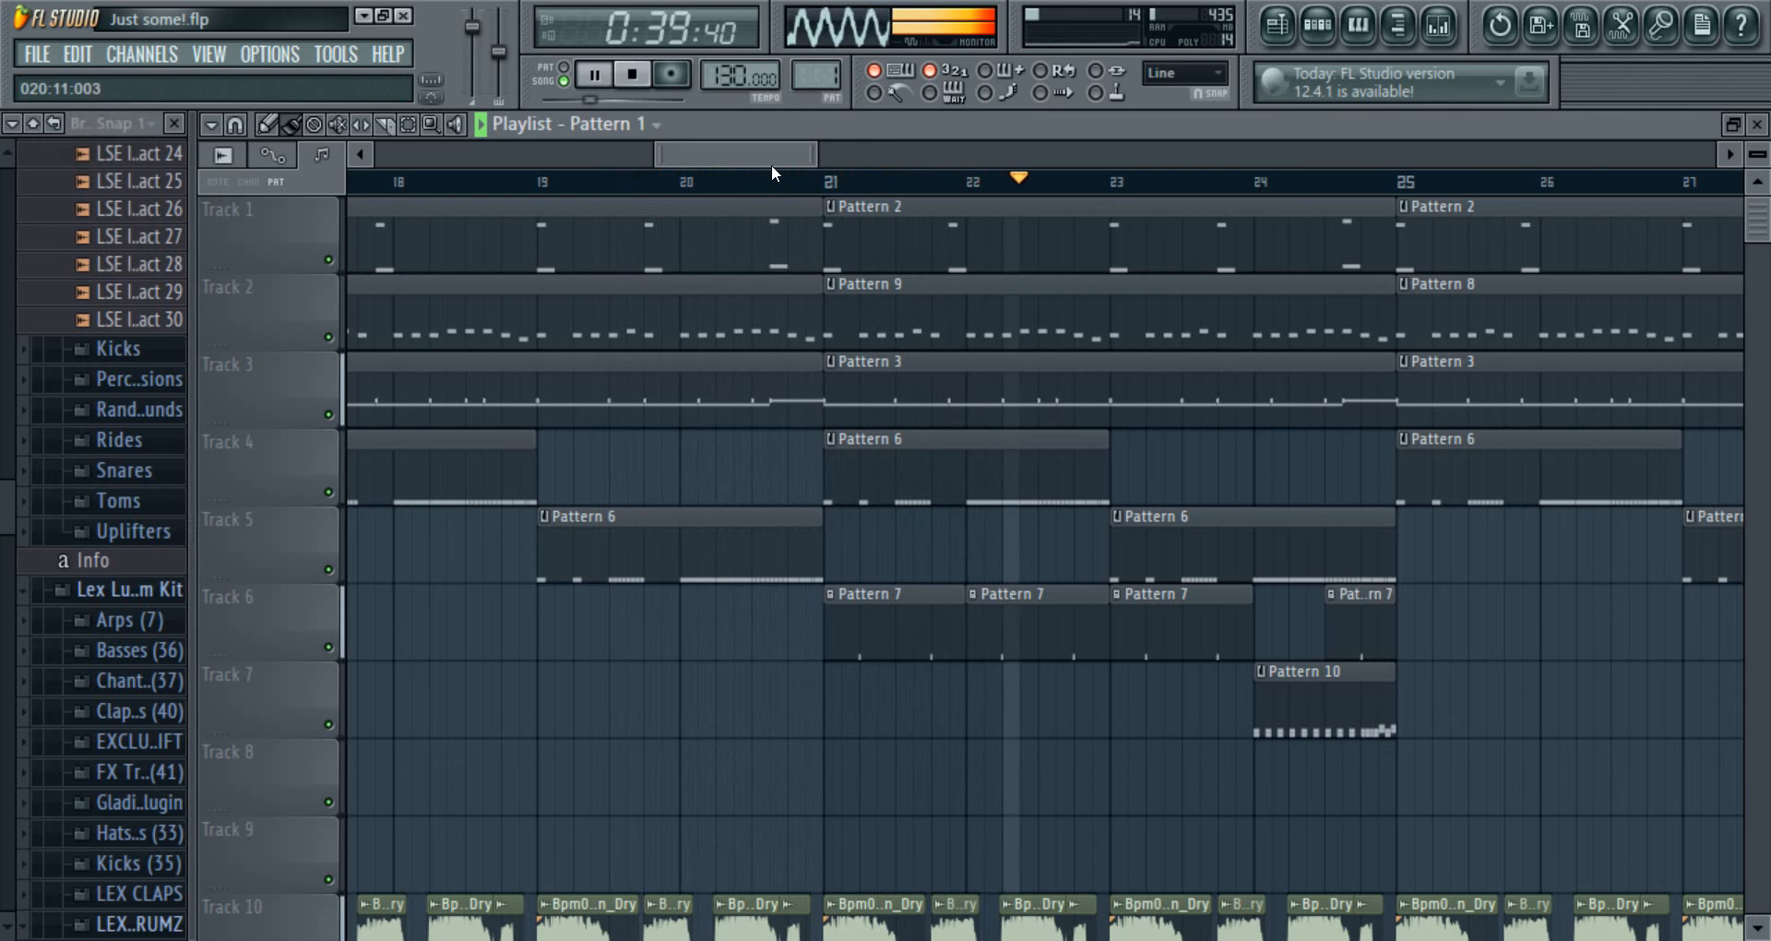
pyautogui.press('XF86AudioRaiseVolume')
pyautogui.press('XF86AudioRaiseVolume')
pyautogui.press('XF86AudioRaiseVolume')
pyautogui.press('XF86AudioRaiseVolume')
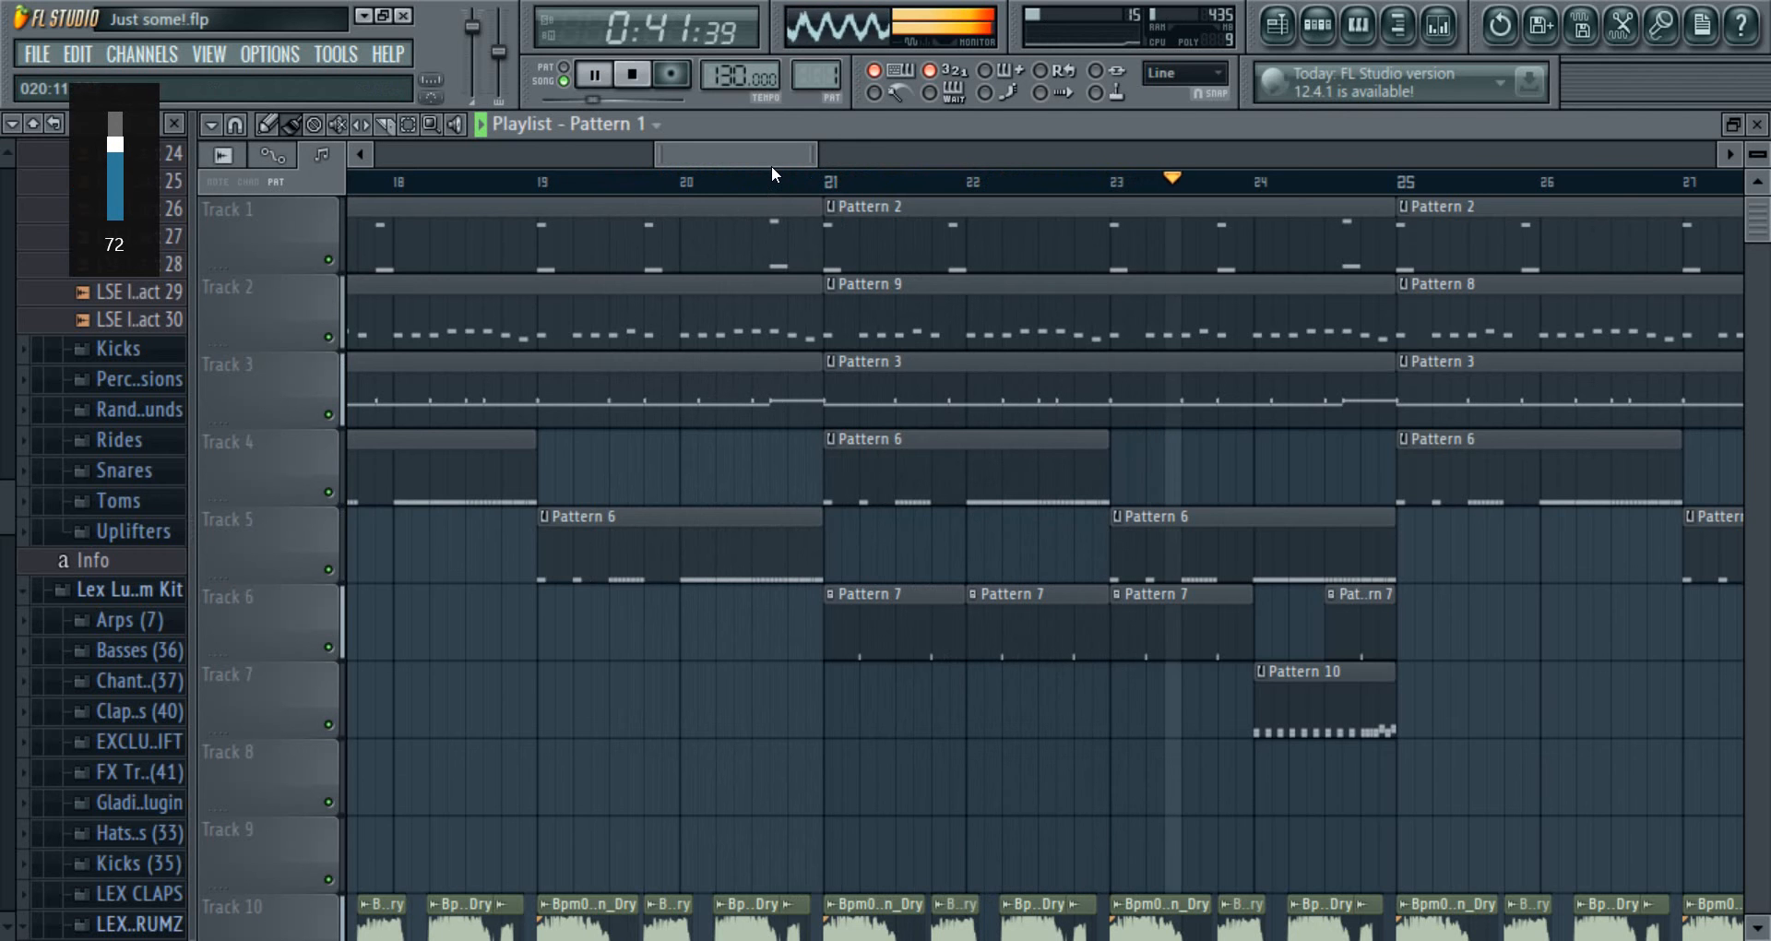
pyautogui.press('XF86AudioRaiseVolume')
pyautogui.press('XF86AudioRaiseVolume')
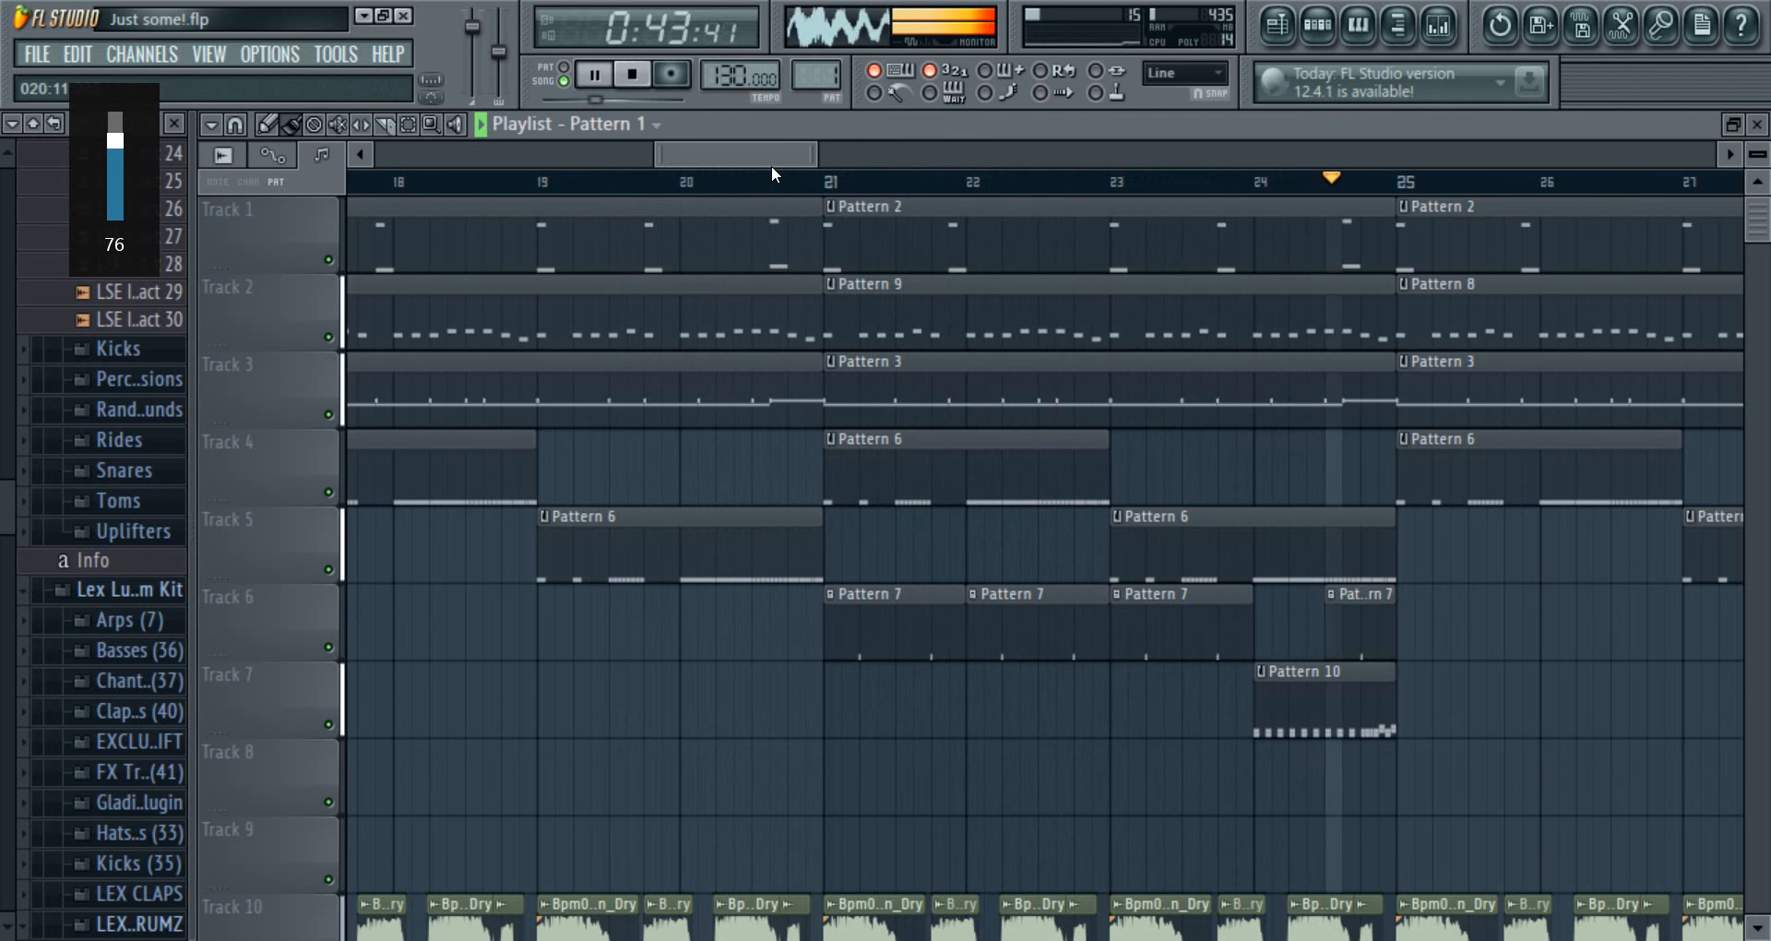
# - Follow playback through bars 25 to 33, return to the start of the playlist and stop the song
pyautogui.moveTo(759, 153); pyautogui.dragTo(872, 158)
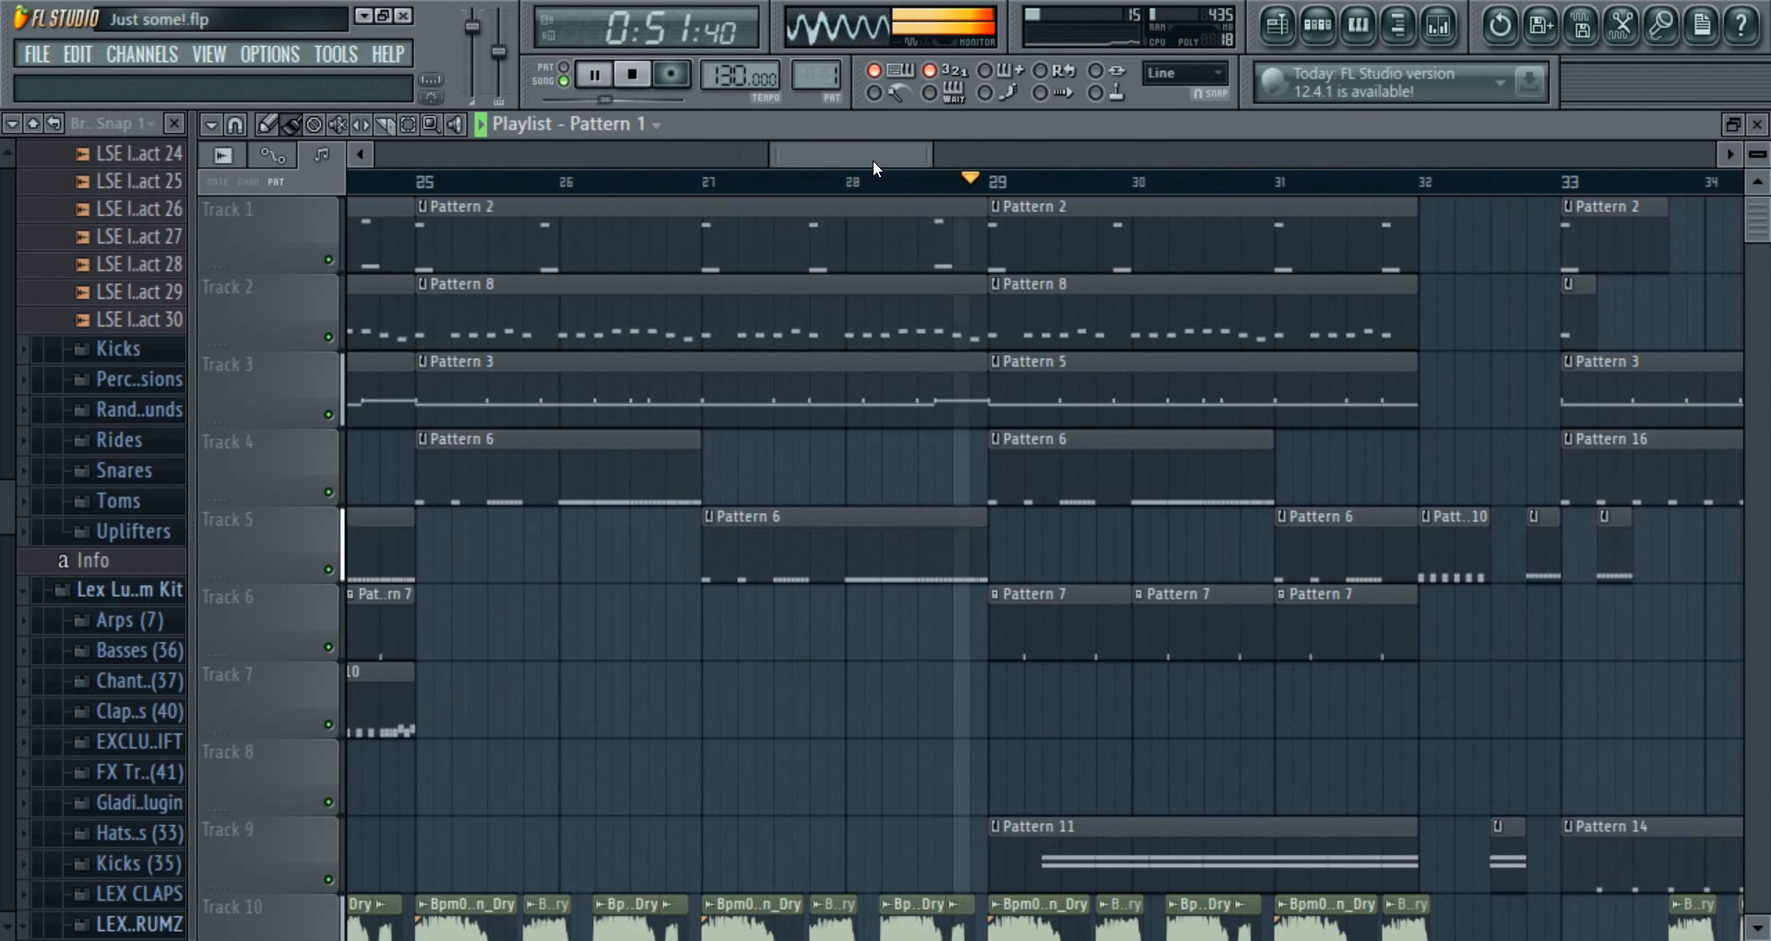
pyautogui.moveTo(873, 158); pyautogui.dragTo(357, 181)
pyautogui.click(632, 73)
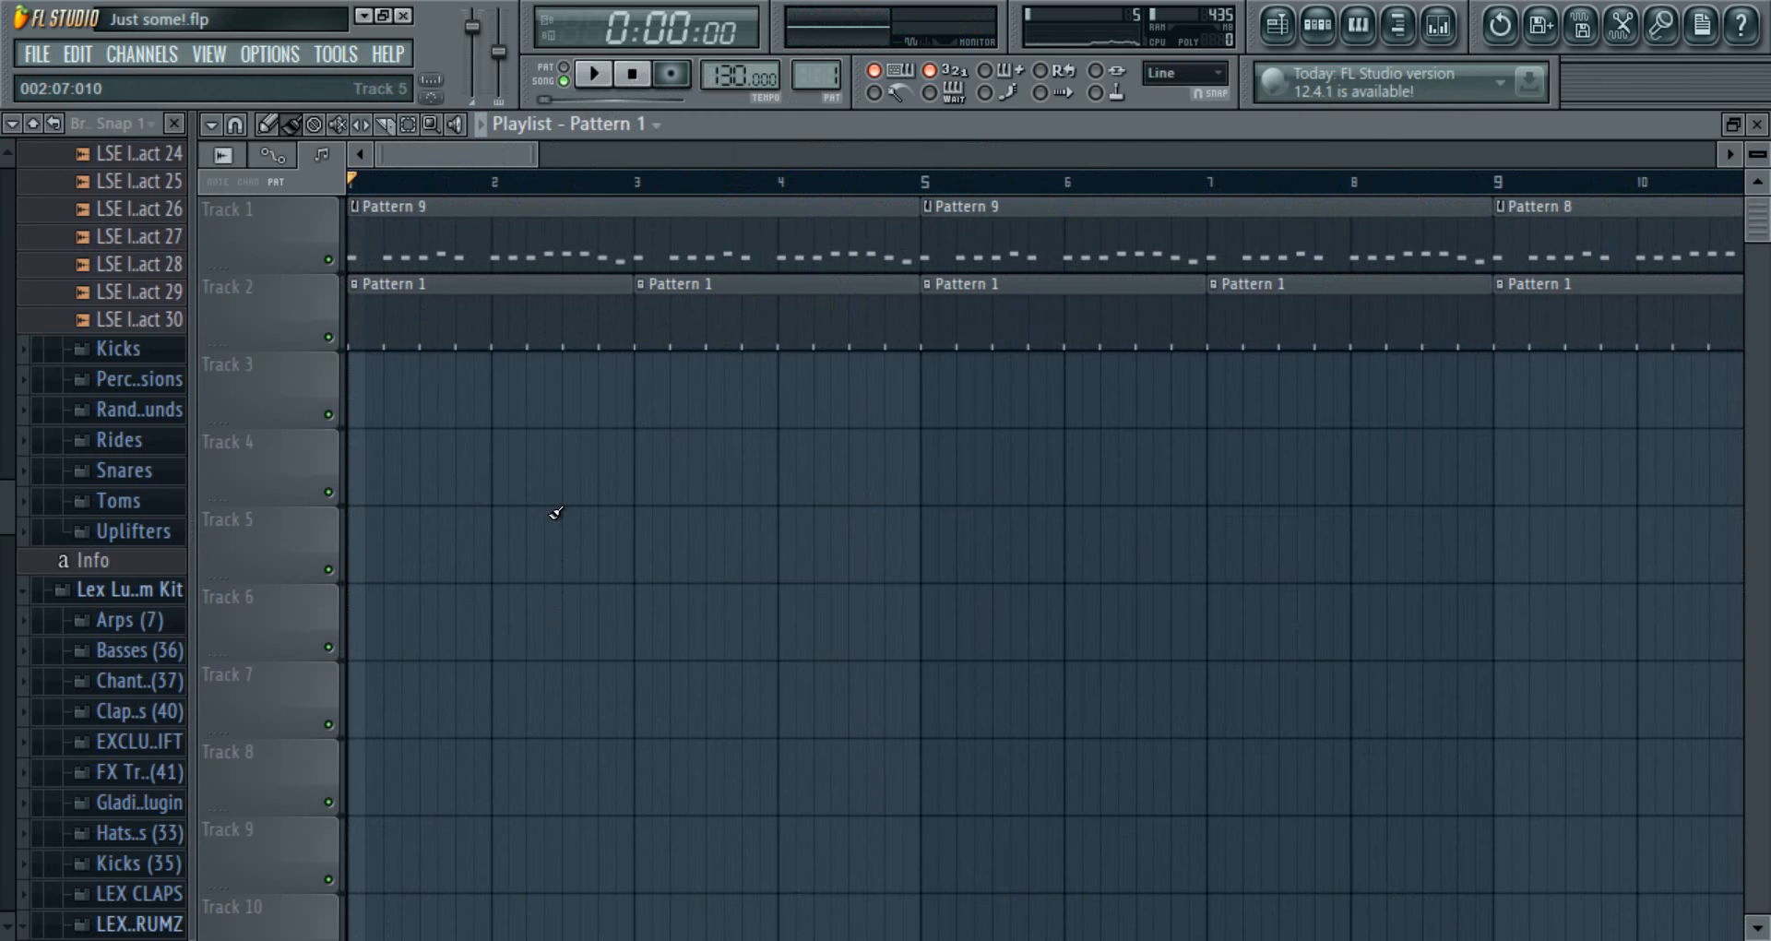
# - Open Pattern 9's Massive melody in the piano roll, switch playback to pattern mode and audition the D#3 key
pyautogui.doubleClick(569, 249)
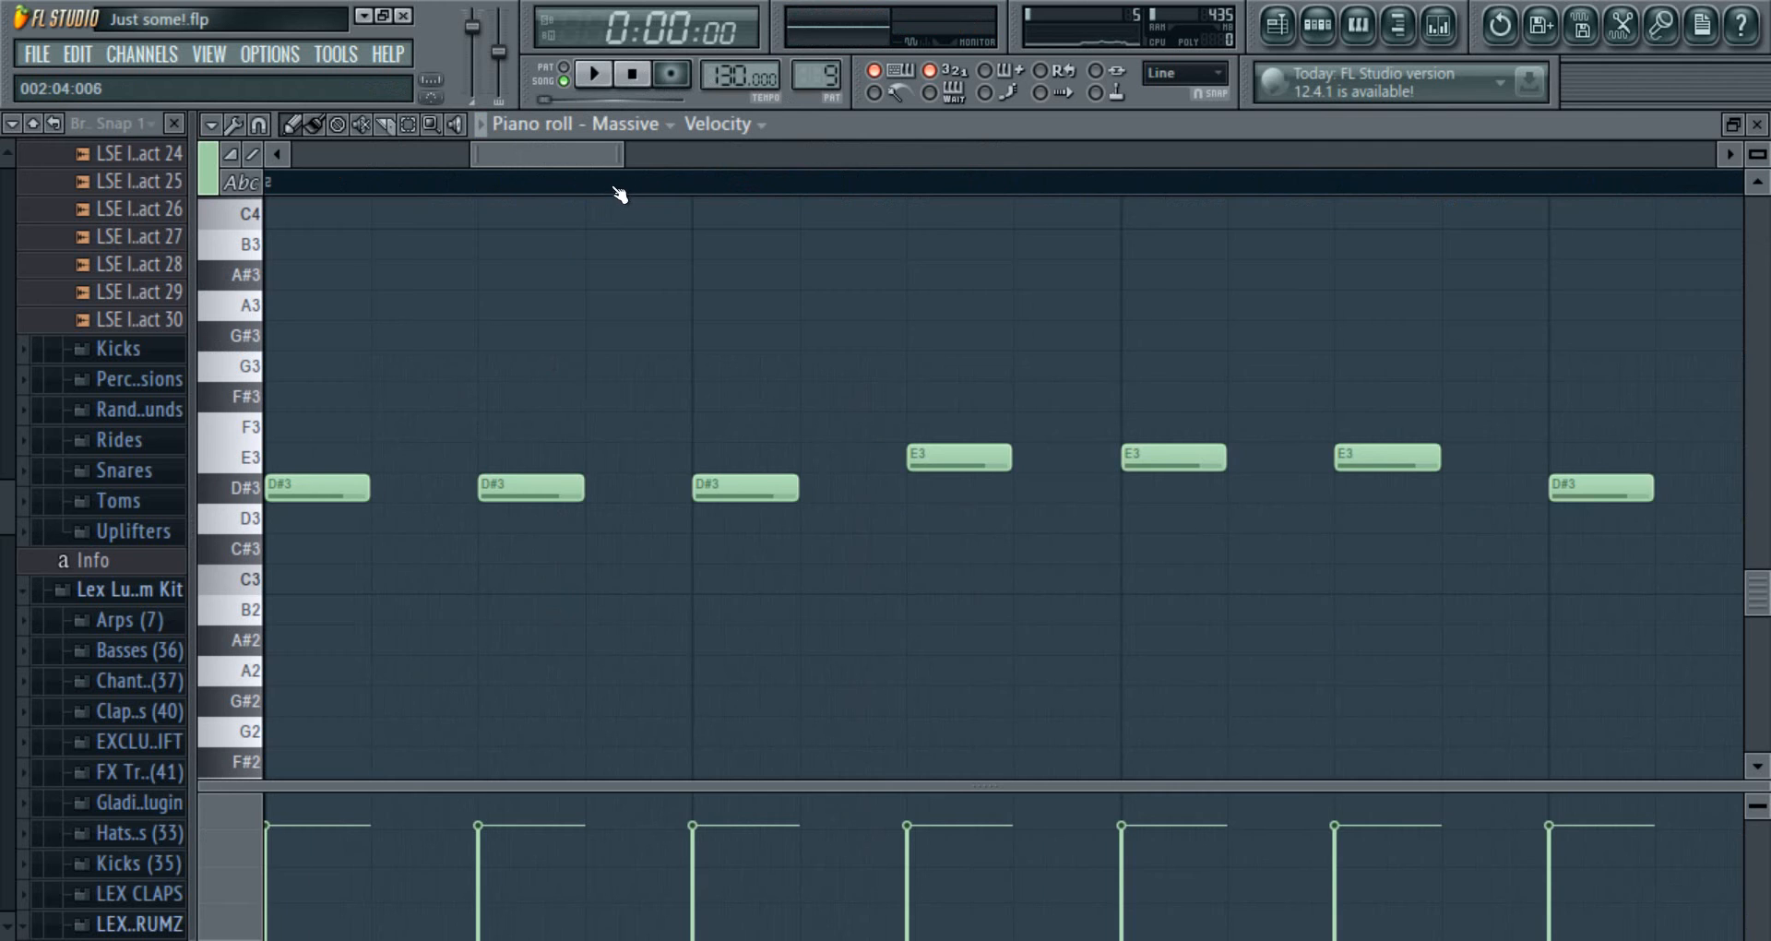
pyautogui.scroll(-5, 620, 193)
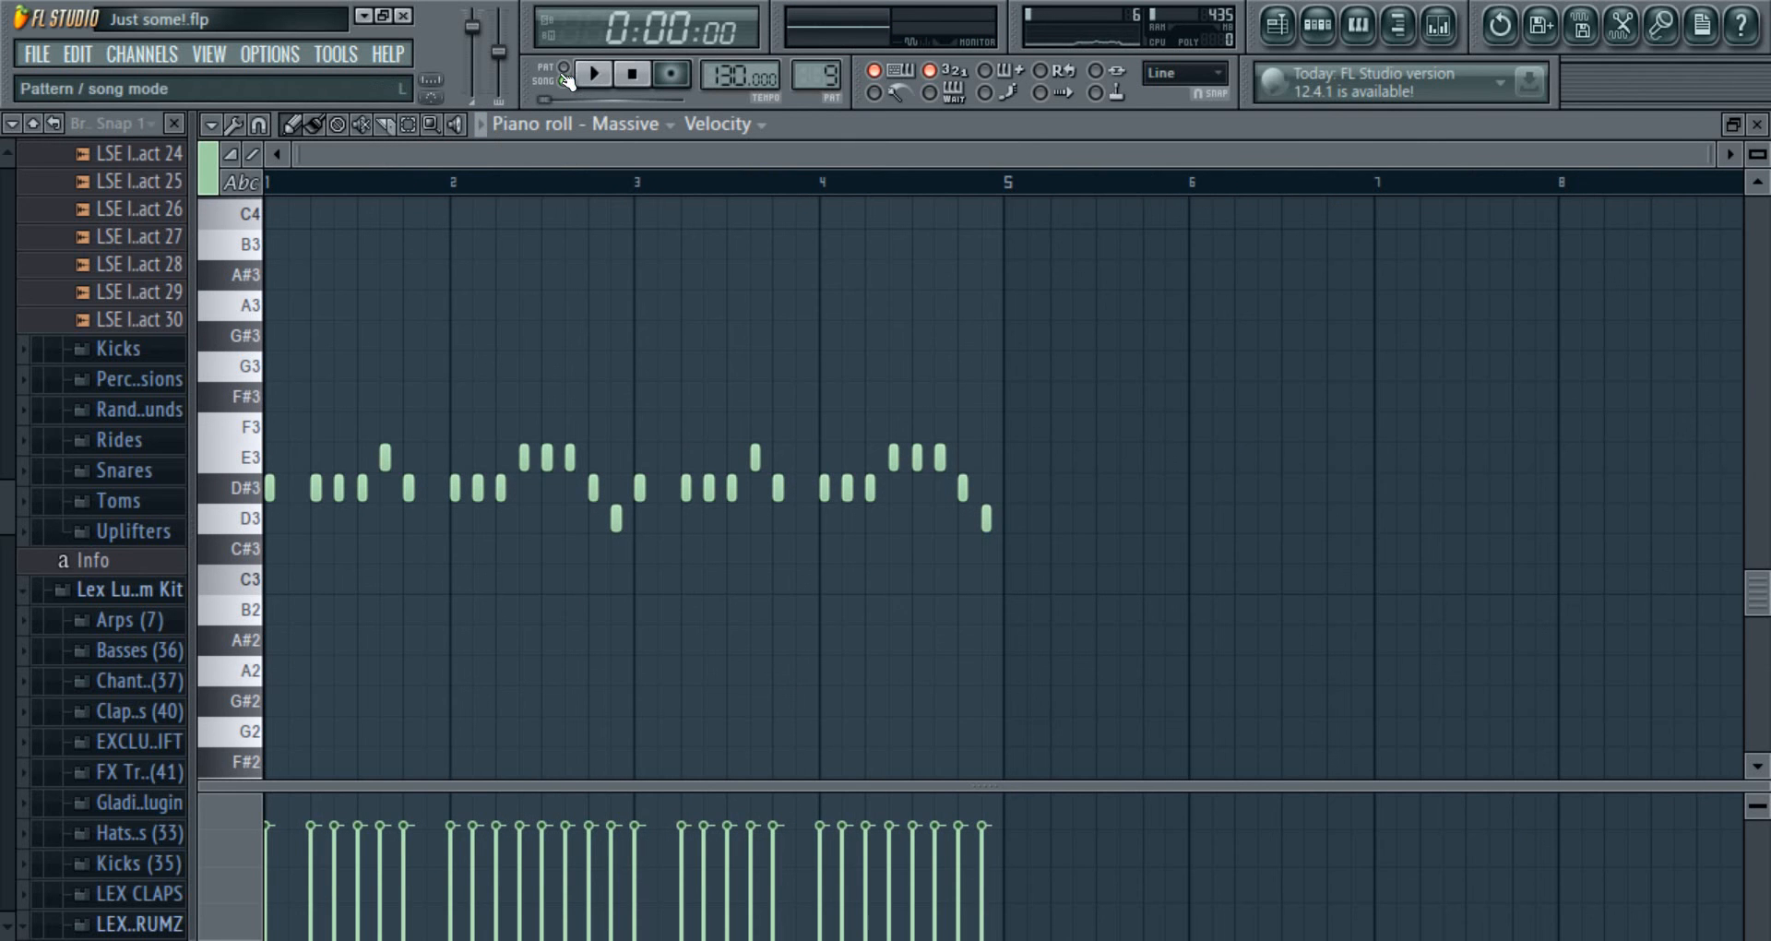
pyautogui.click(564, 80)
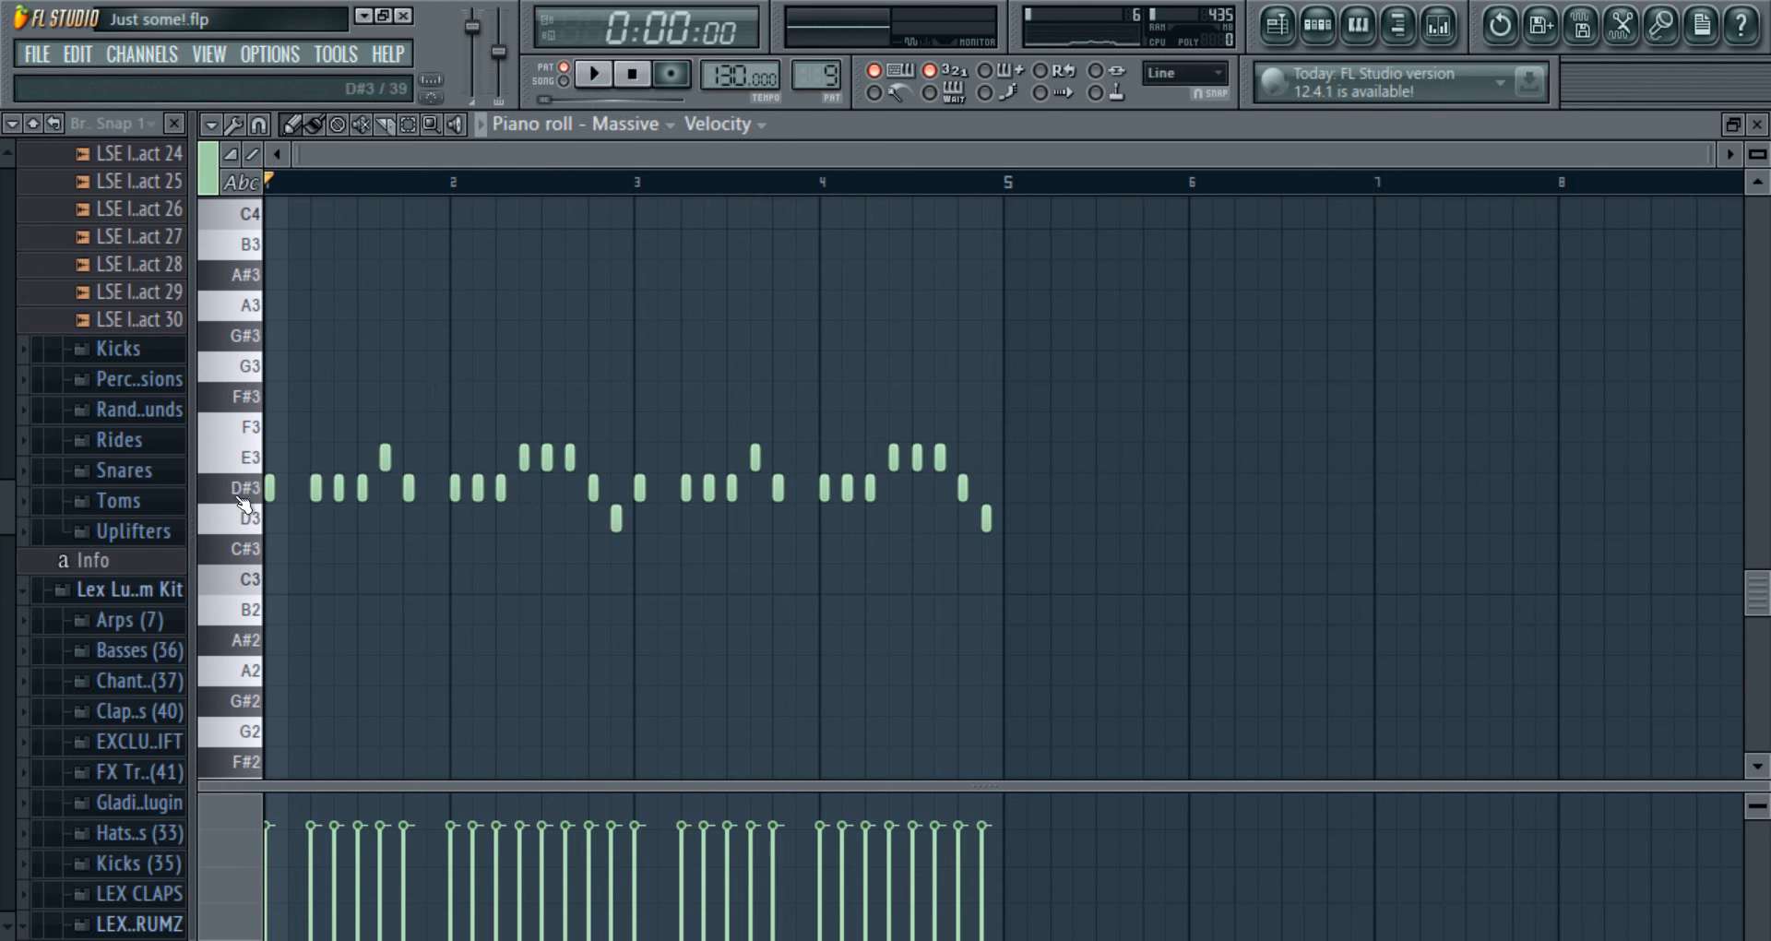
pyautogui.click(243, 501)
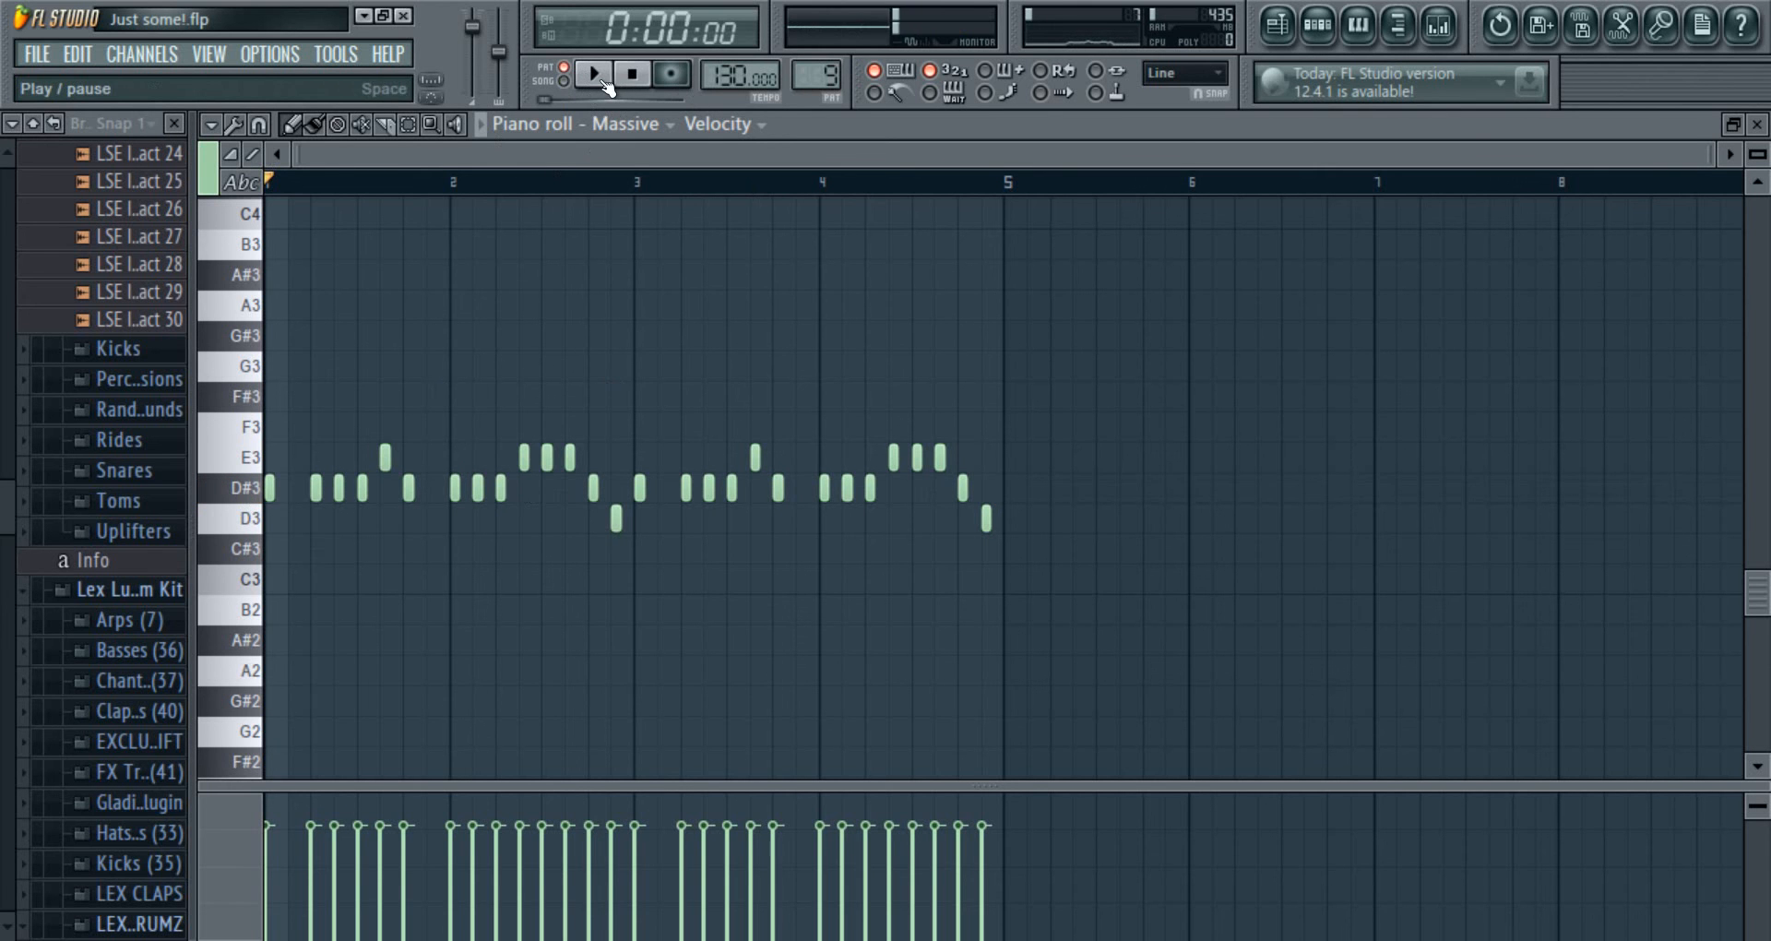
# - Close the piano roll and open the Massive channel's synth window, placing it so its main controls show
pyautogui.click(1758, 125)
pyautogui.scroll(-2, 636, 747)
pyautogui.click(570, 701)
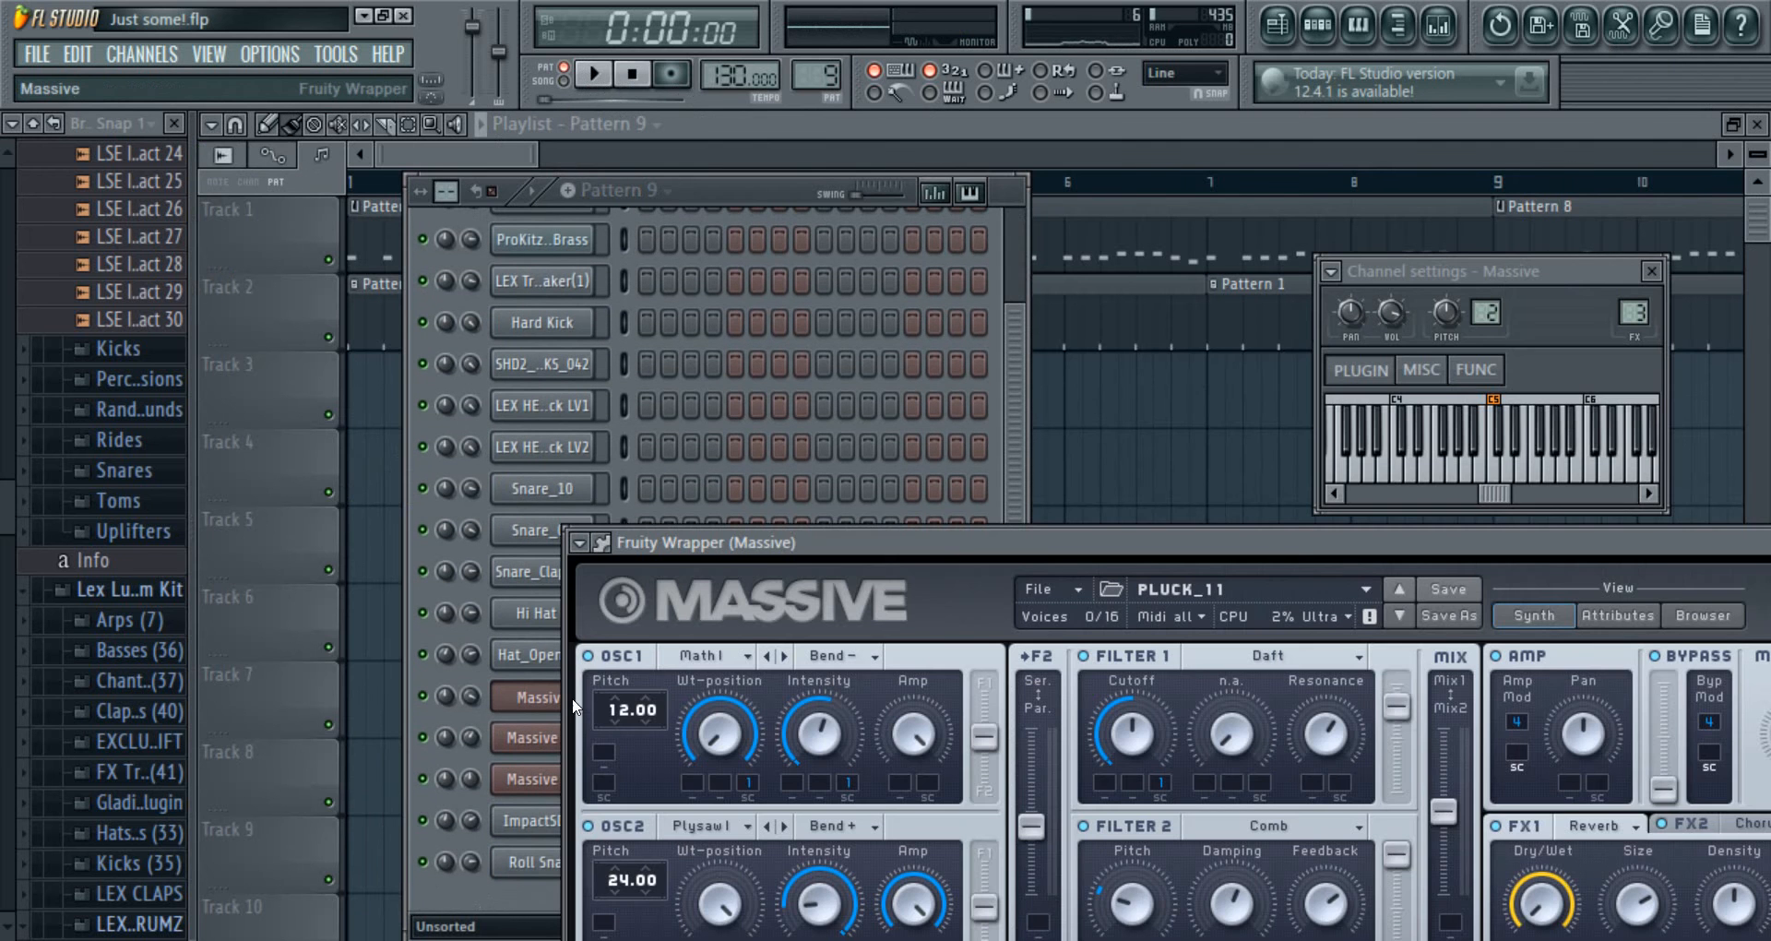
pyautogui.moveTo(1266, 534); pyautogui.dragTo(1026, 350)
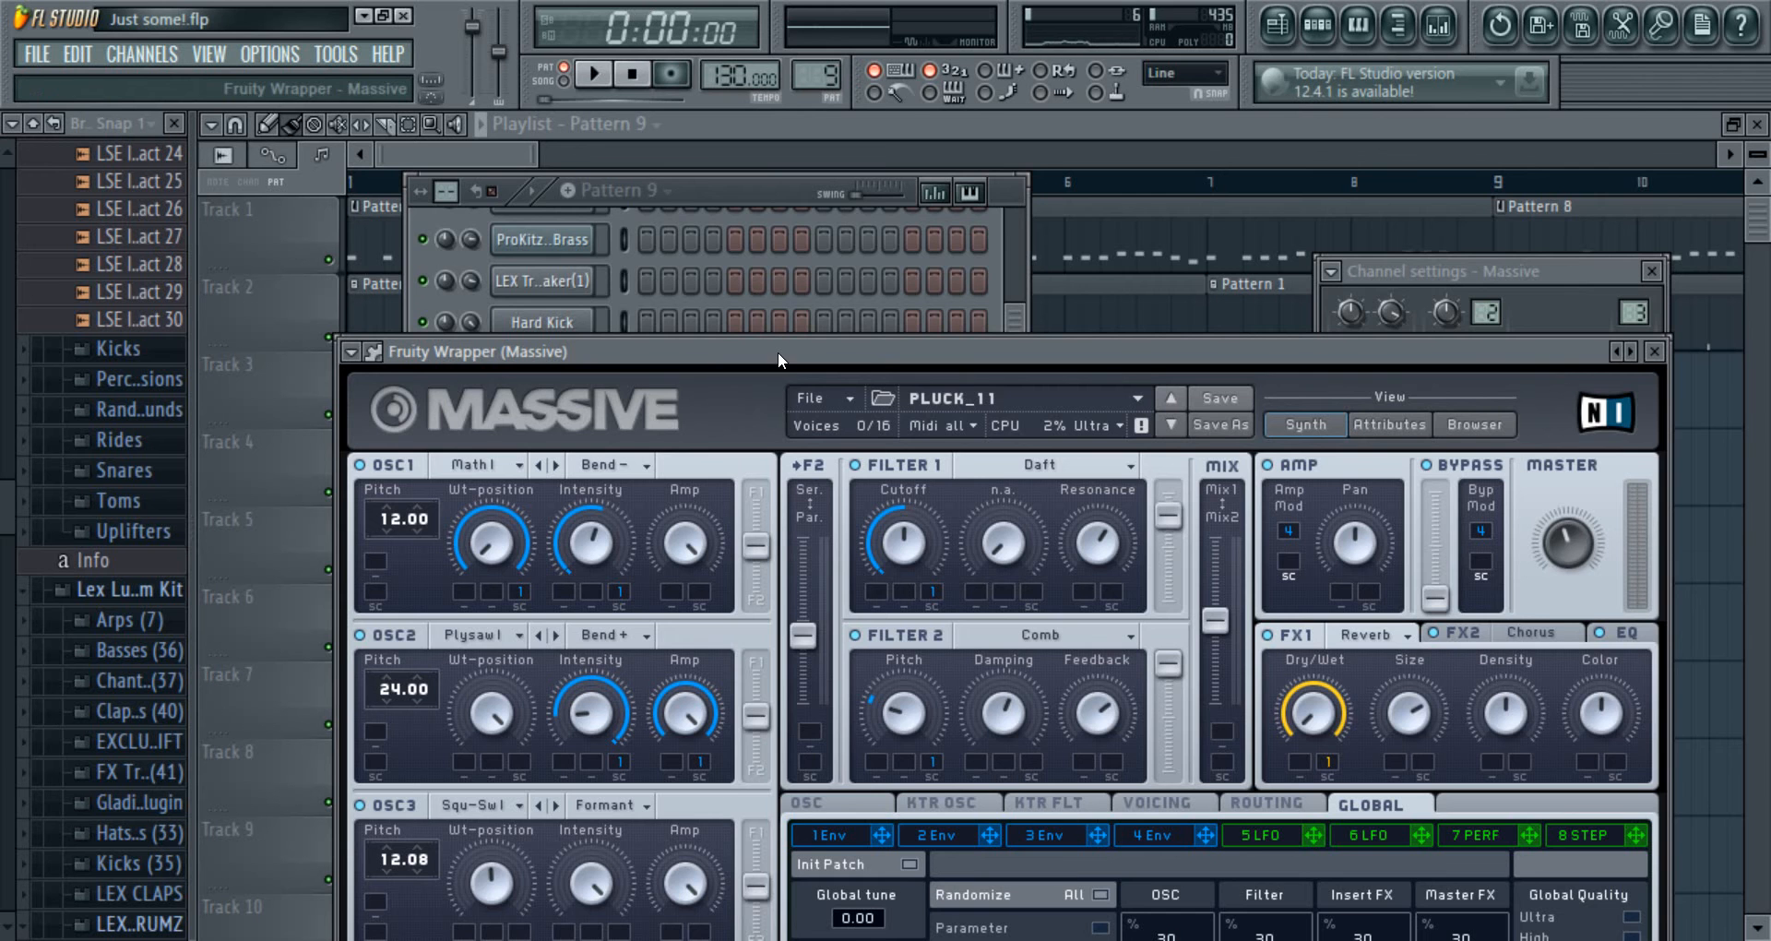
pyautogui.moveTo(778, 351); pyautogui.dragTo(832, 202)
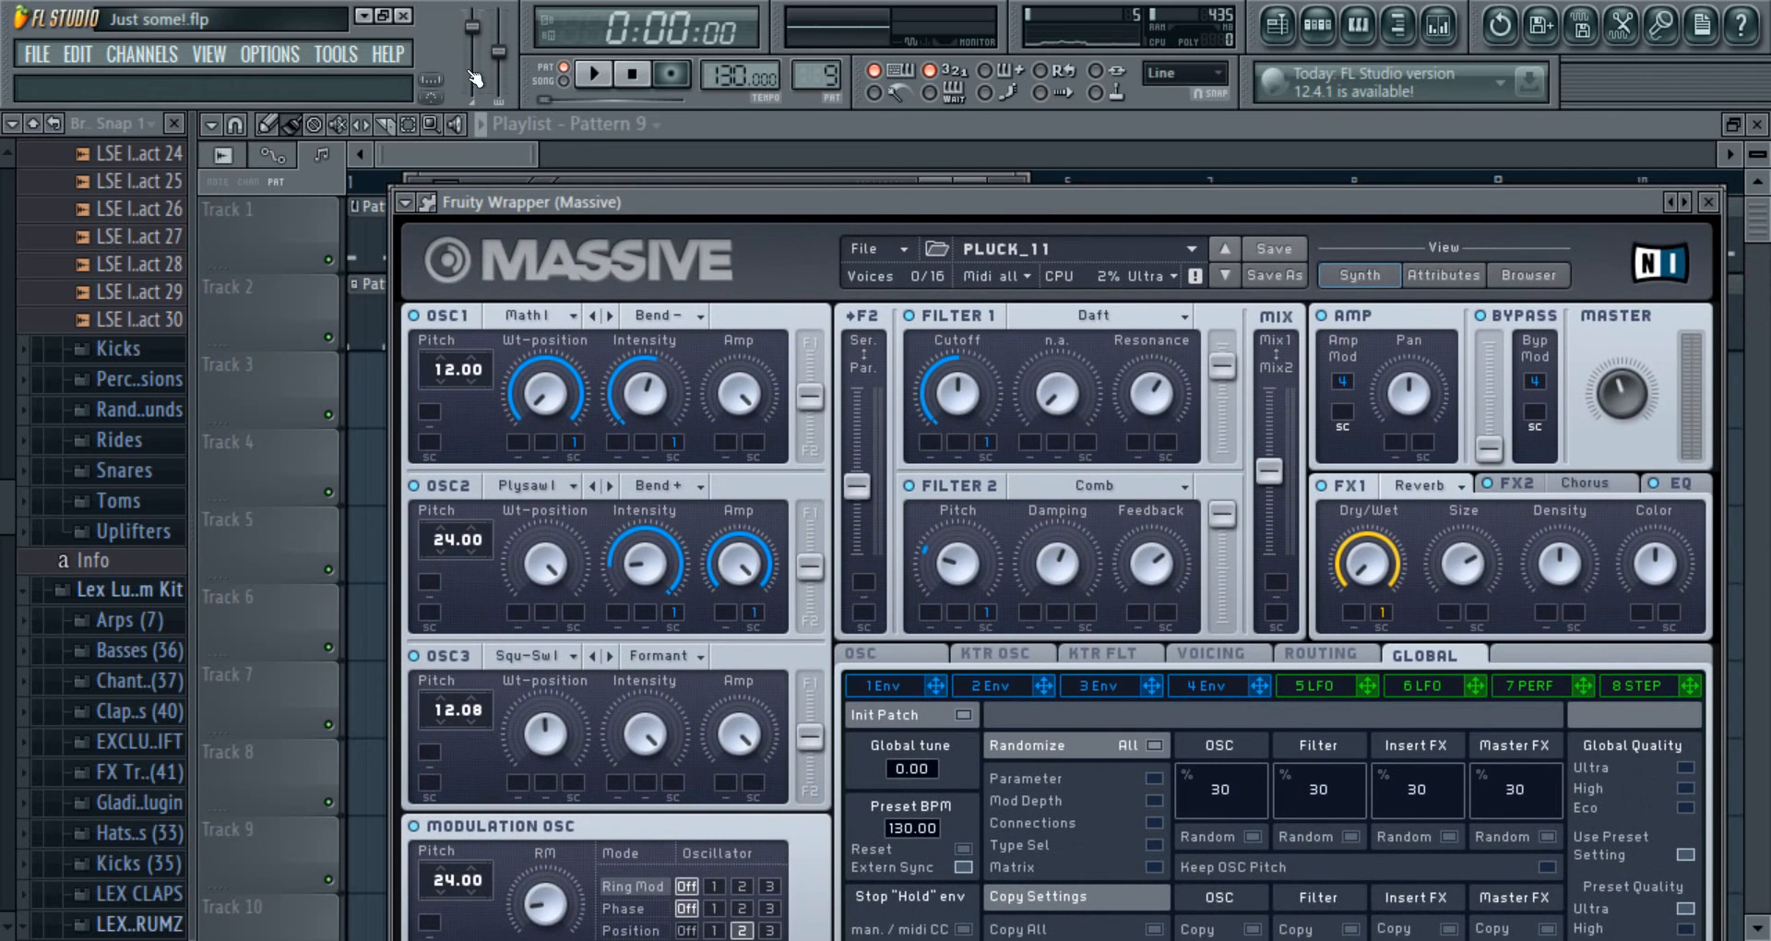
pyautogui.moveTo(1015, 203); pyautogui.dragTo(943, 260)
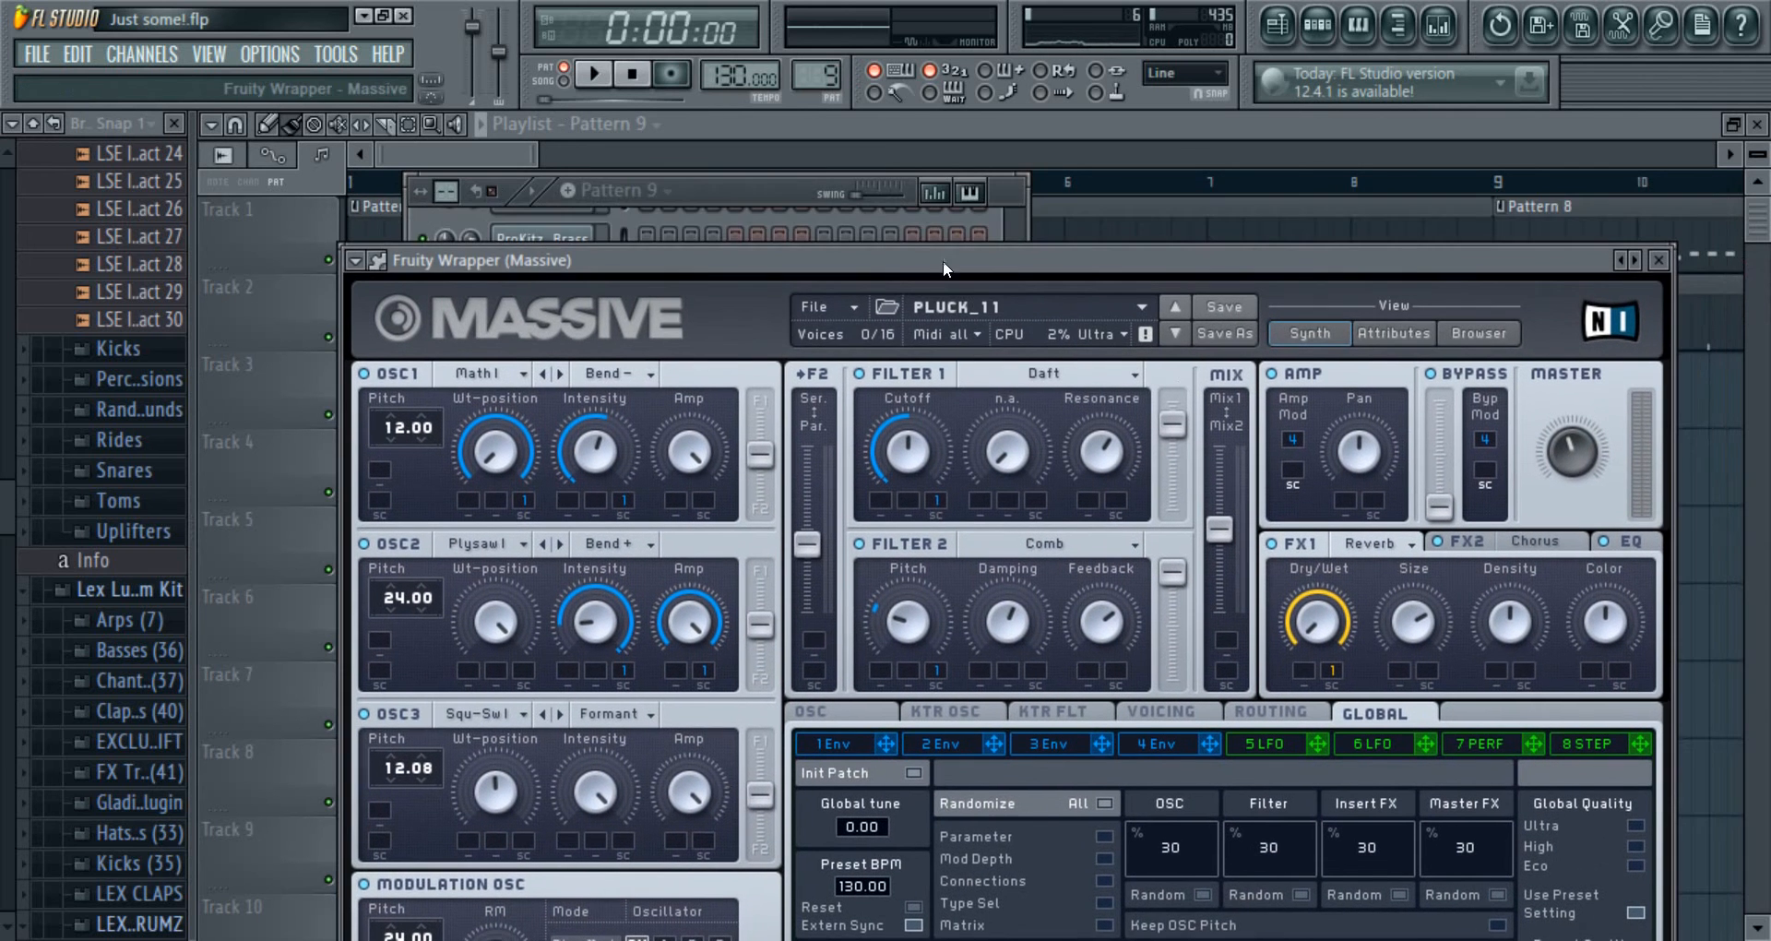
# - Play Pattern 9 while viewing the Massive synth, and bring the channel rack back to the front
pyautogui.moveTo(746, 172); pyautogui.dragTo(736, 180)
pyautogui.click(533, 201)
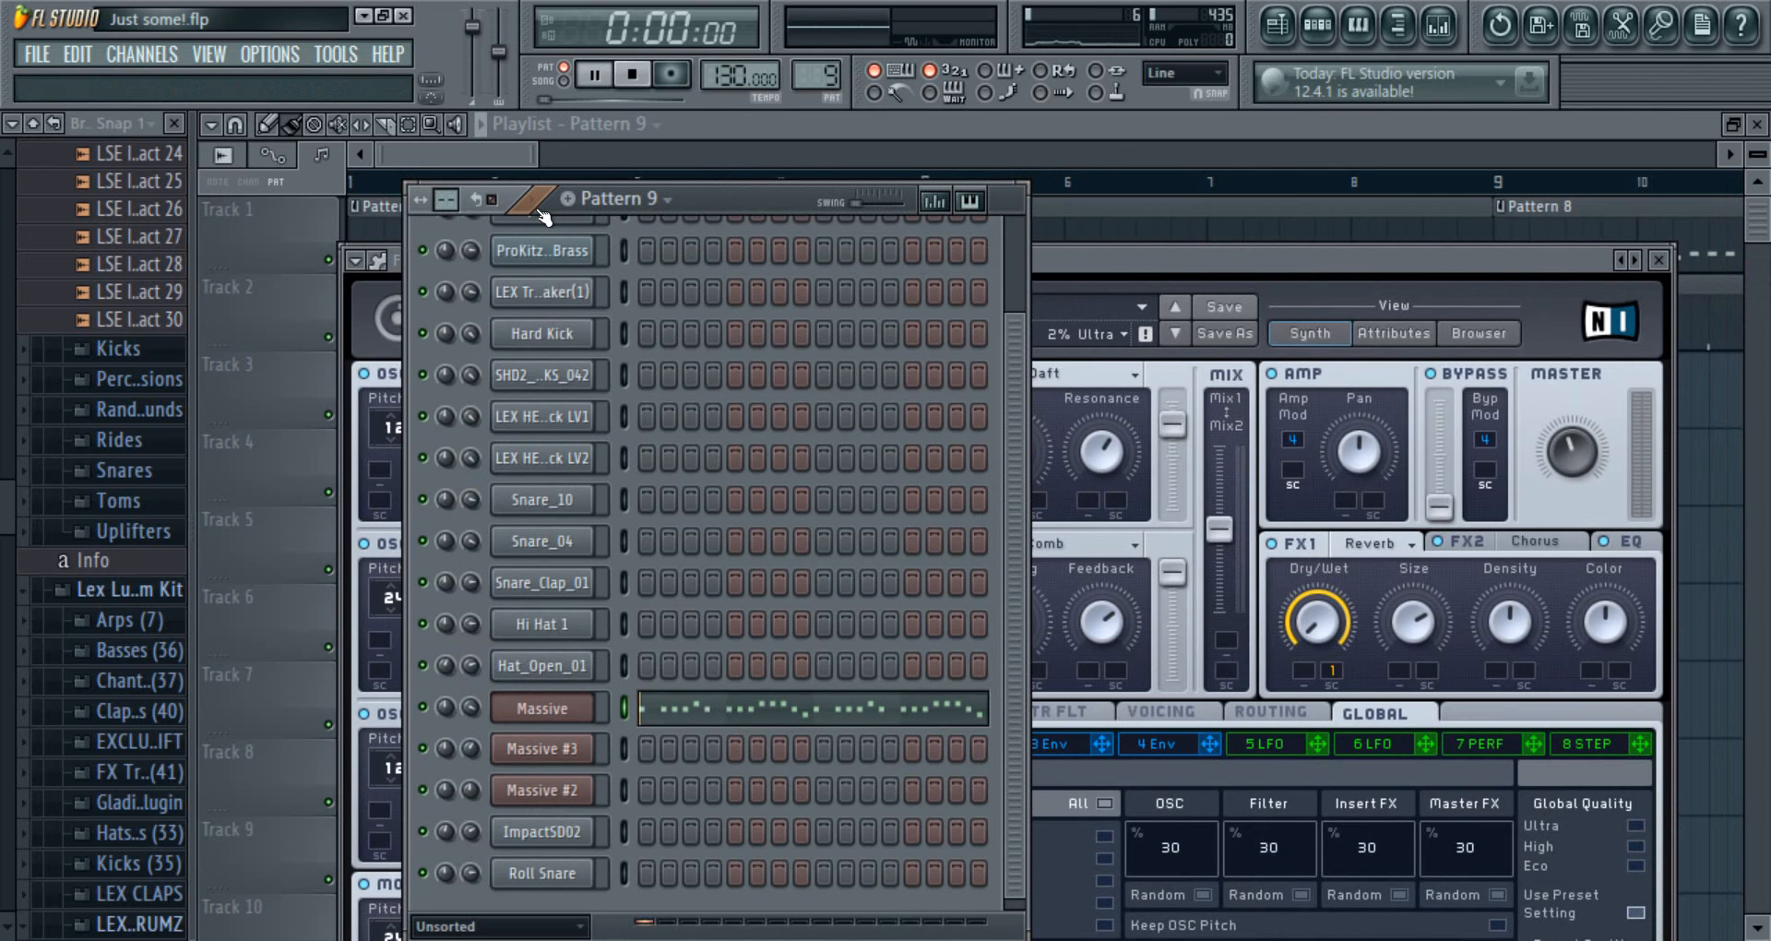
pyautogui.click(1240, 256)
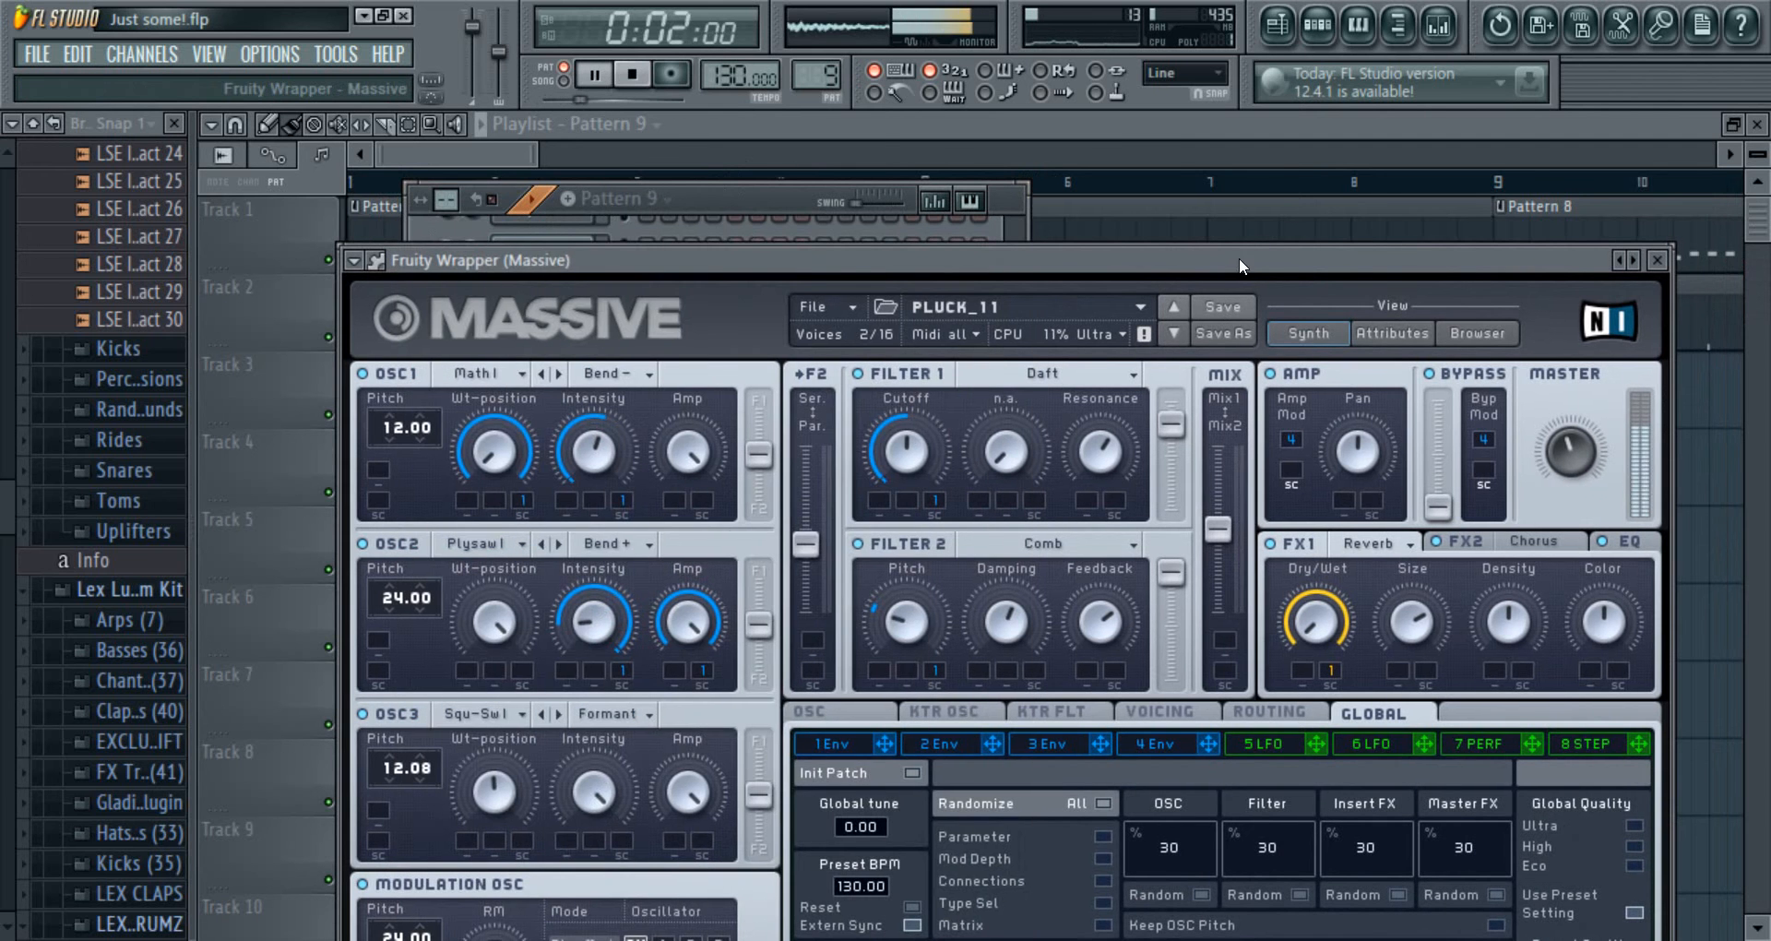
pyautogui.click(767, 199)
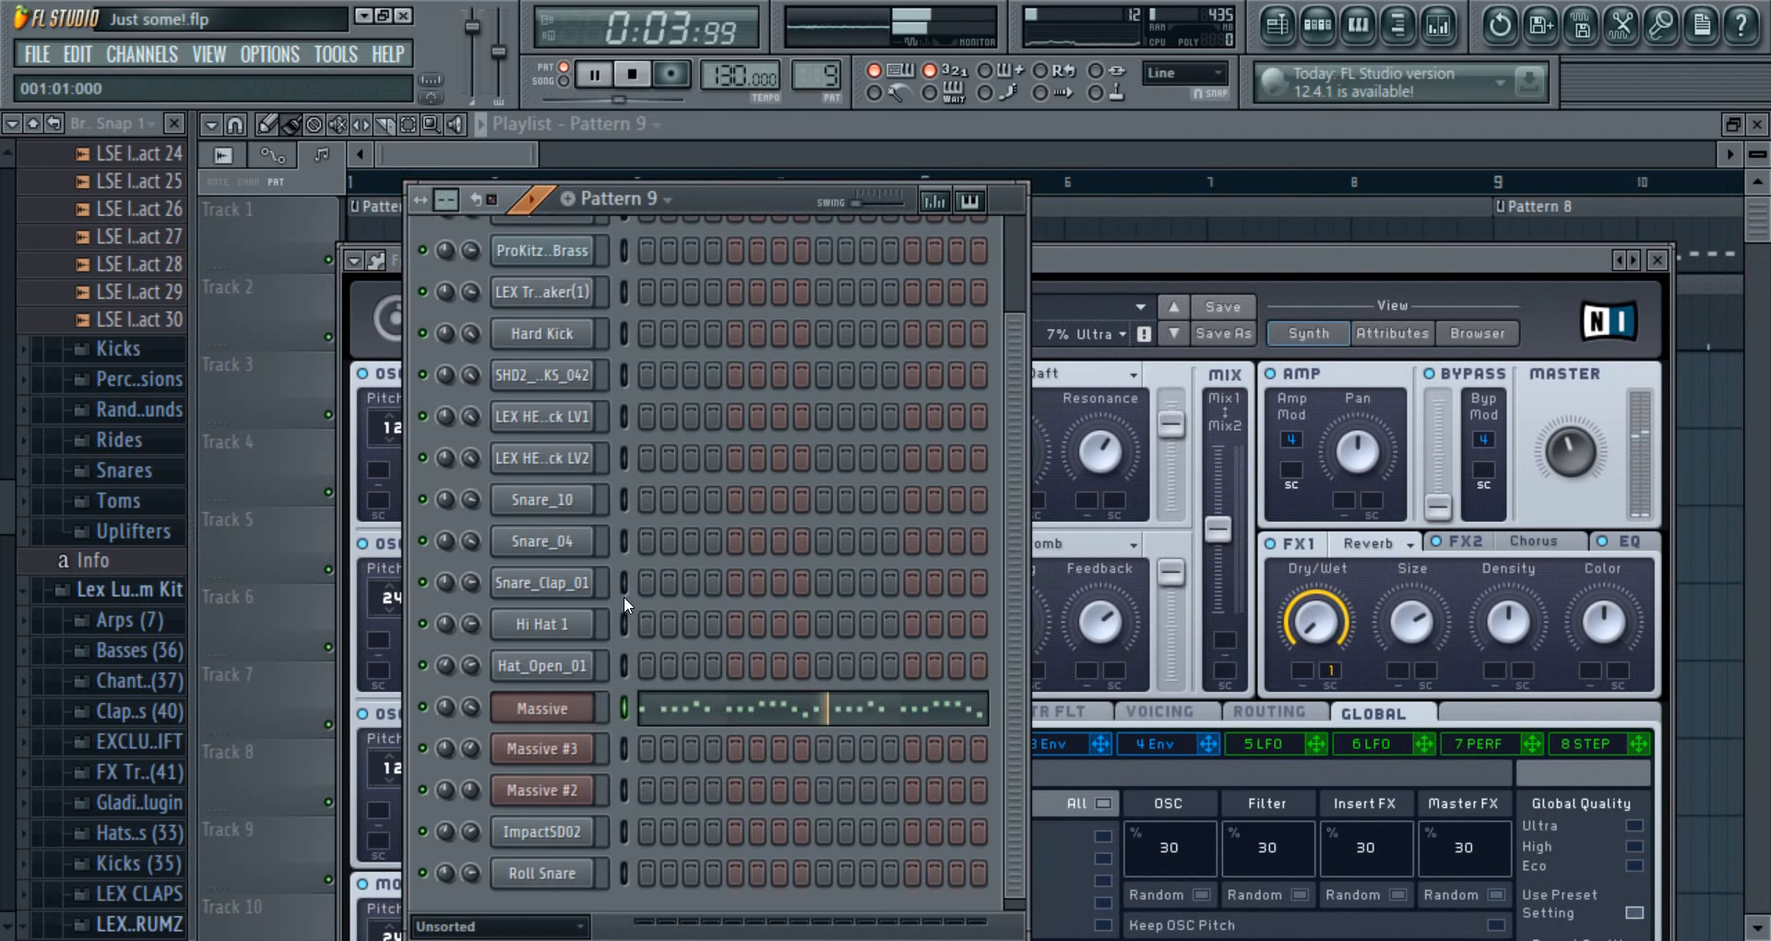
# - Examine Pattern 9's Massive notes in the piano roll during playback, stop, view the higher keys up to A4 and close the piano roll
pyautogui.click(847, 708)
pyautogui.scroll(-5, 828, 183)
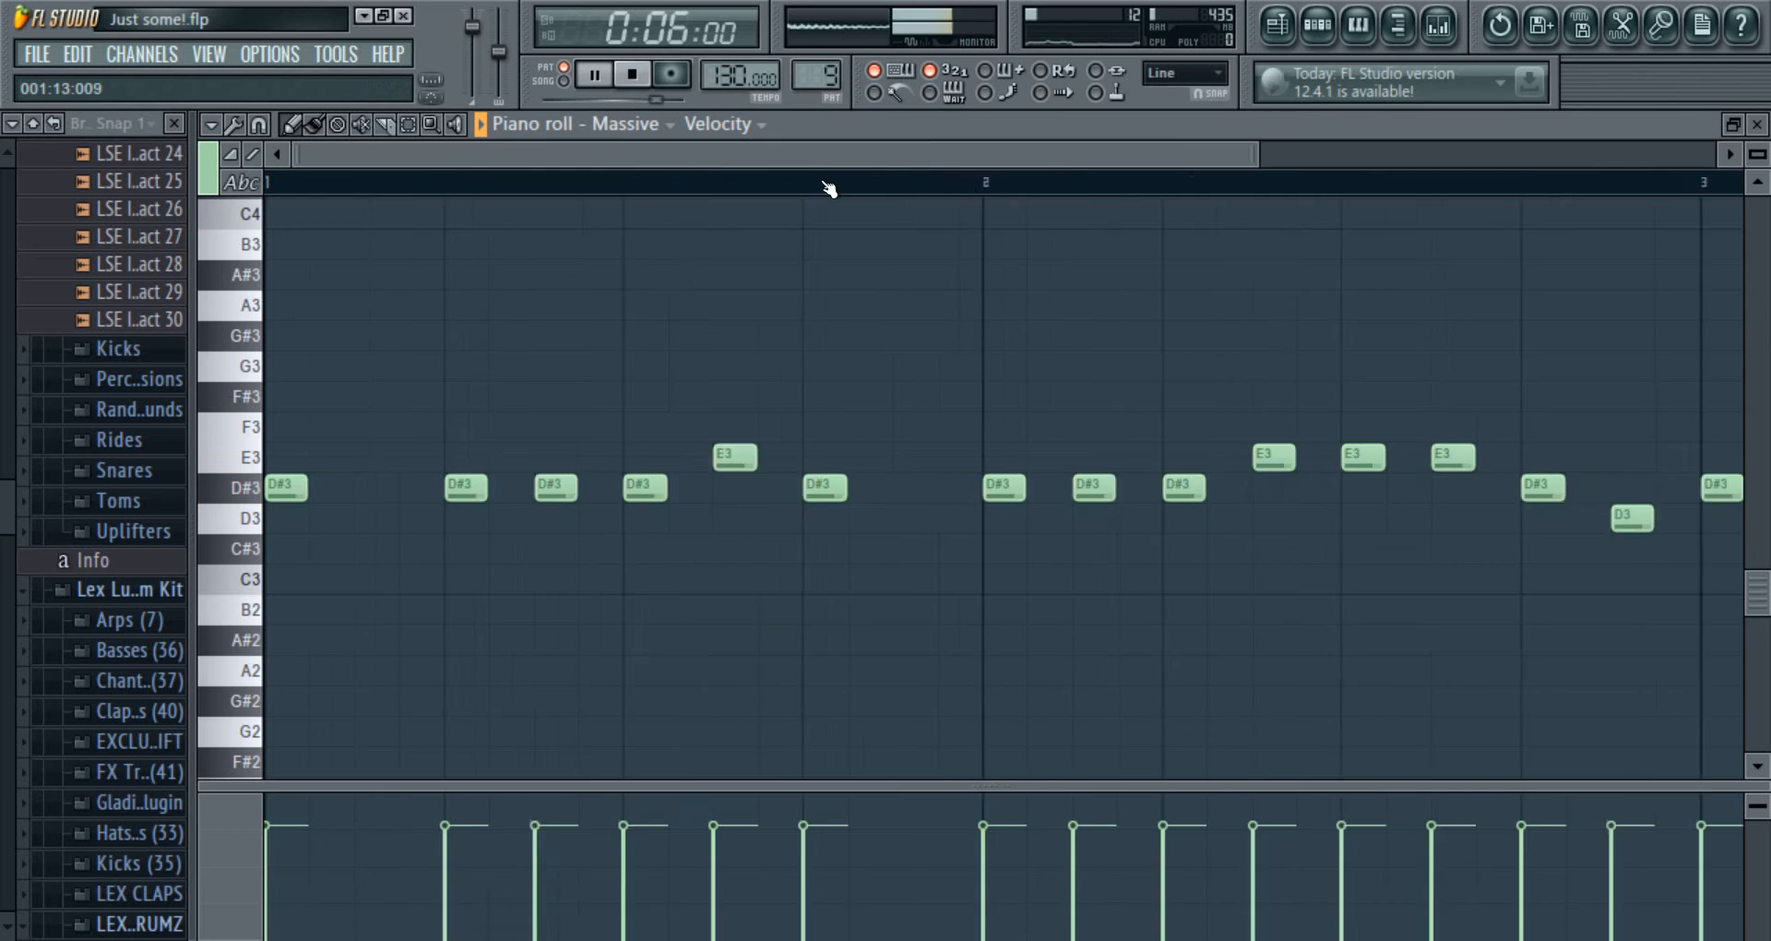
pyautogui.scroll(-1, 840, 282)
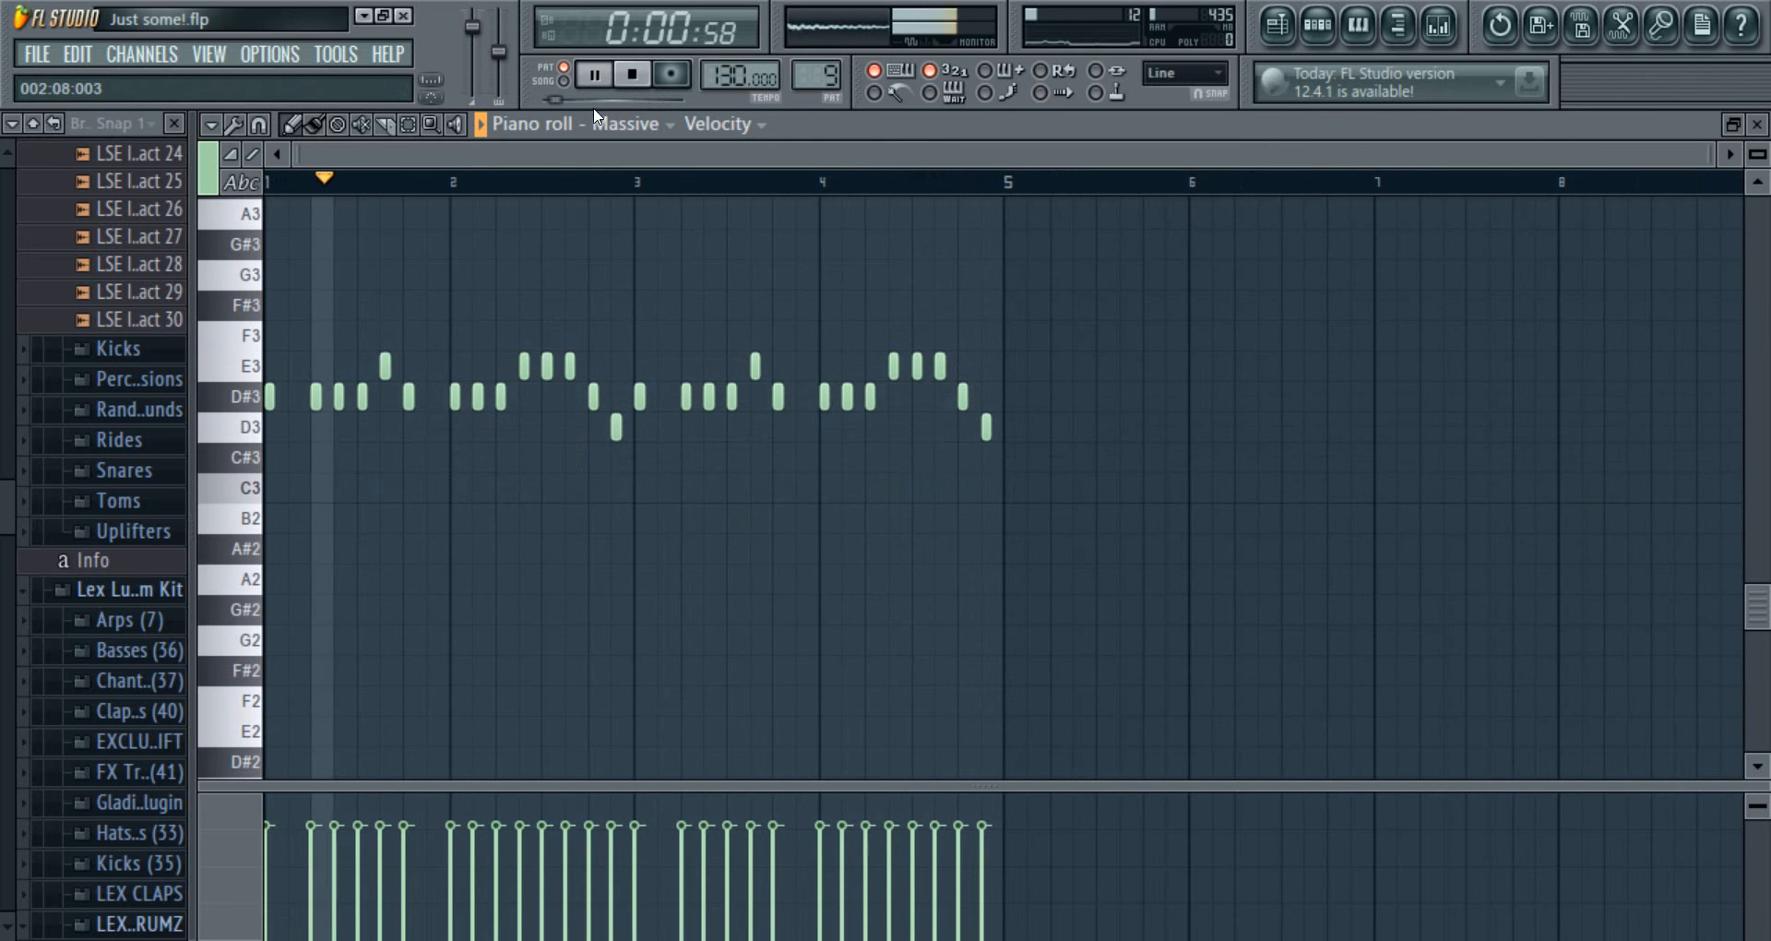
pyautogui.click(634, 81)
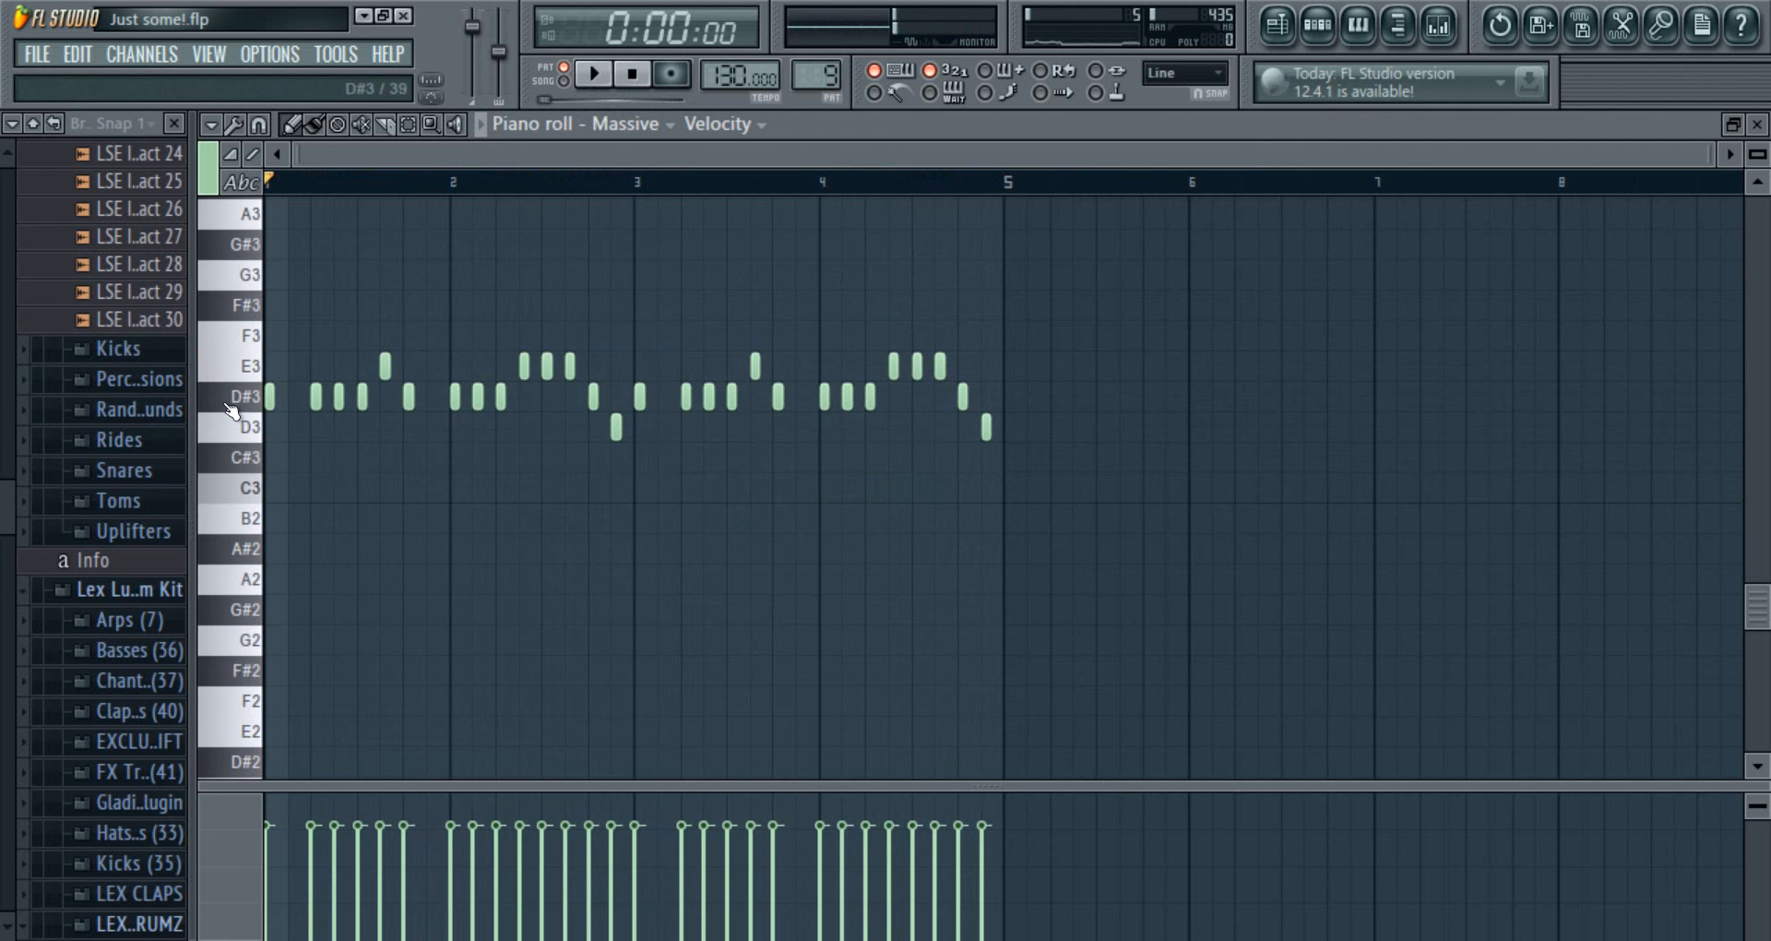
pyautogui.scroll(6, 235, 378)
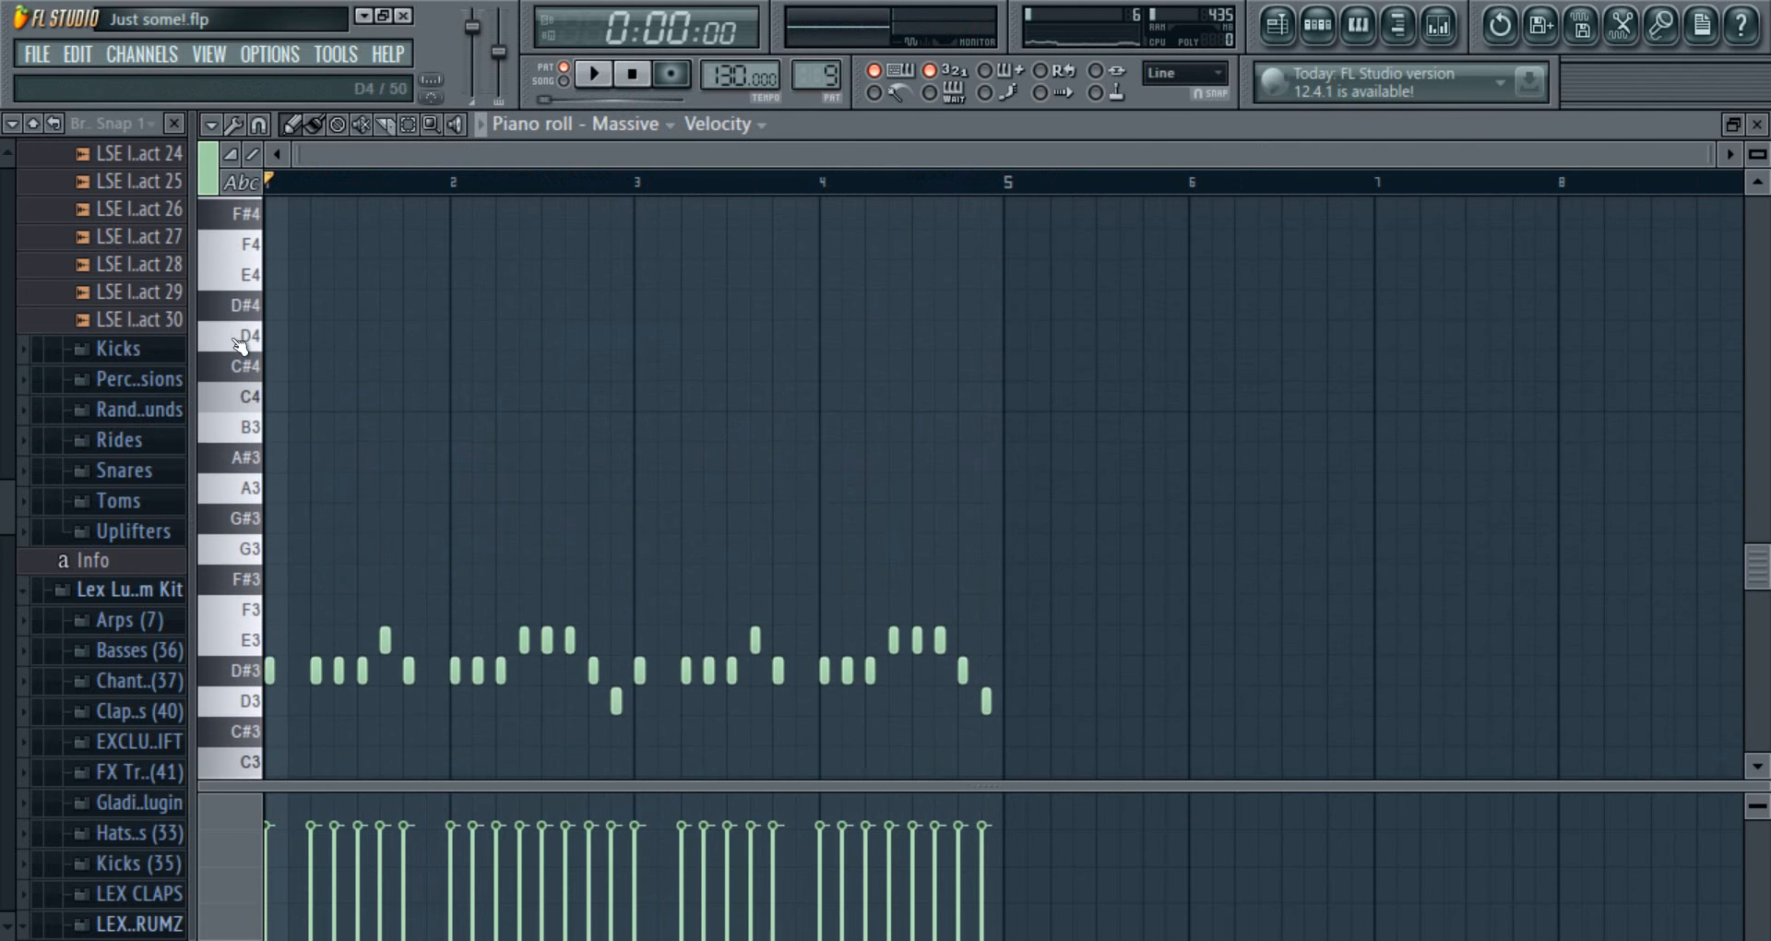
pyautogui.scroll(2, 241, 373)
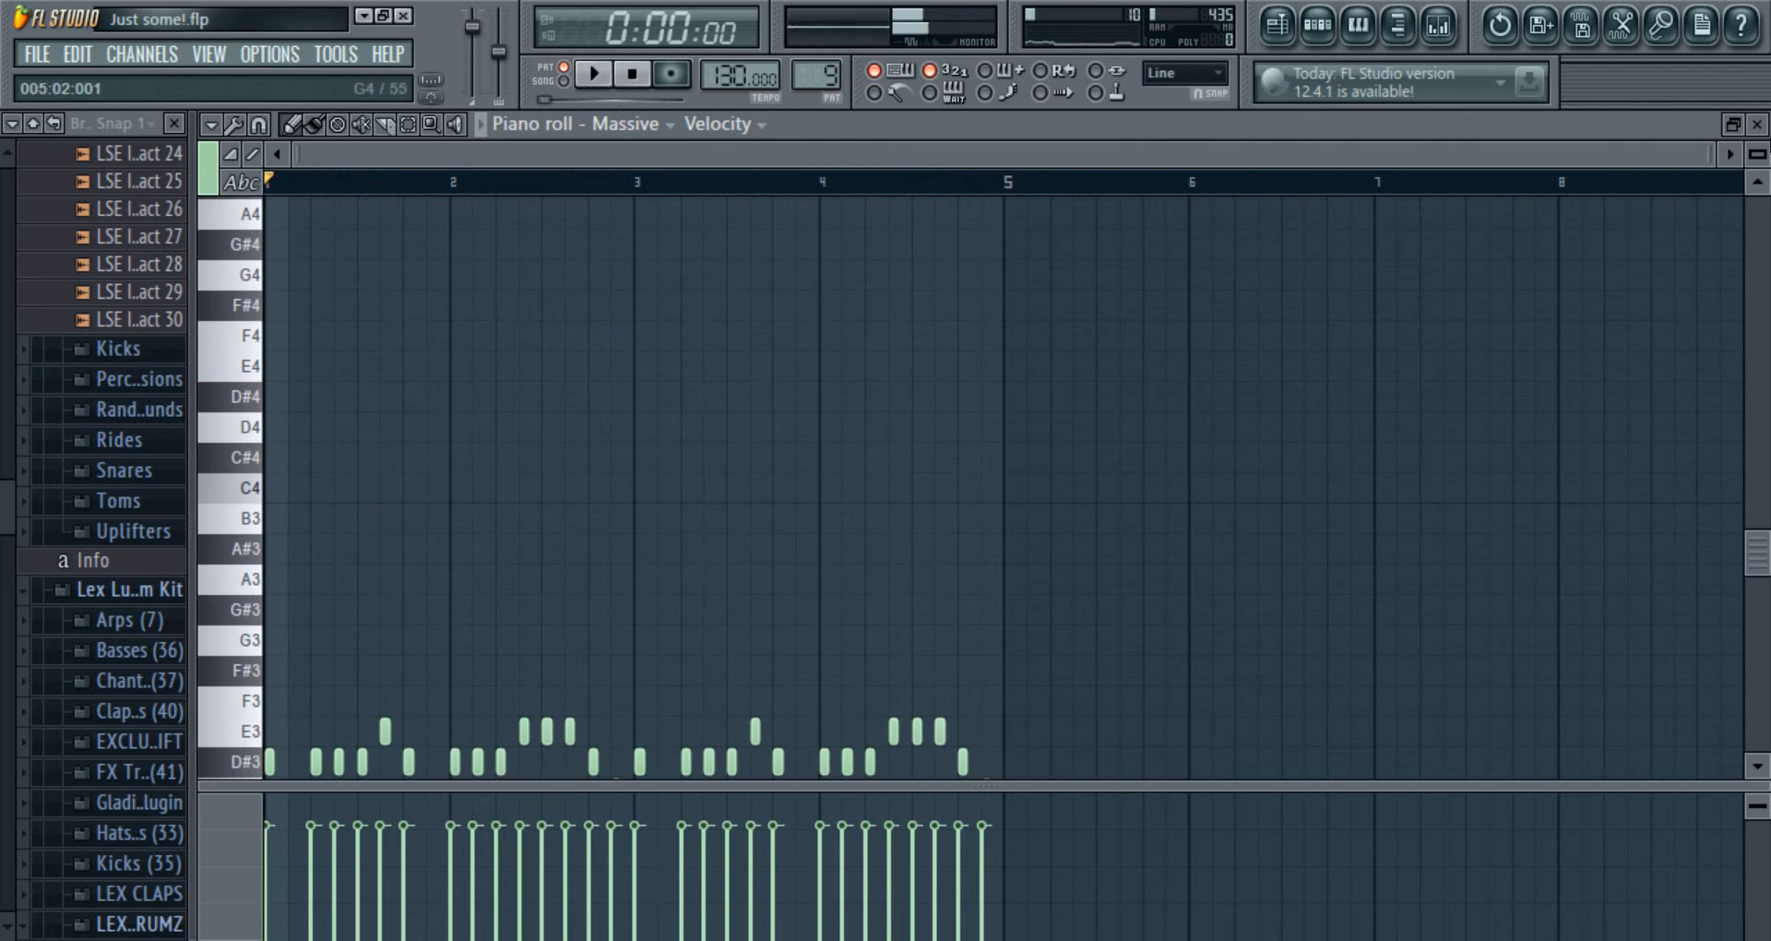
pyautogui.click(1757, 125)
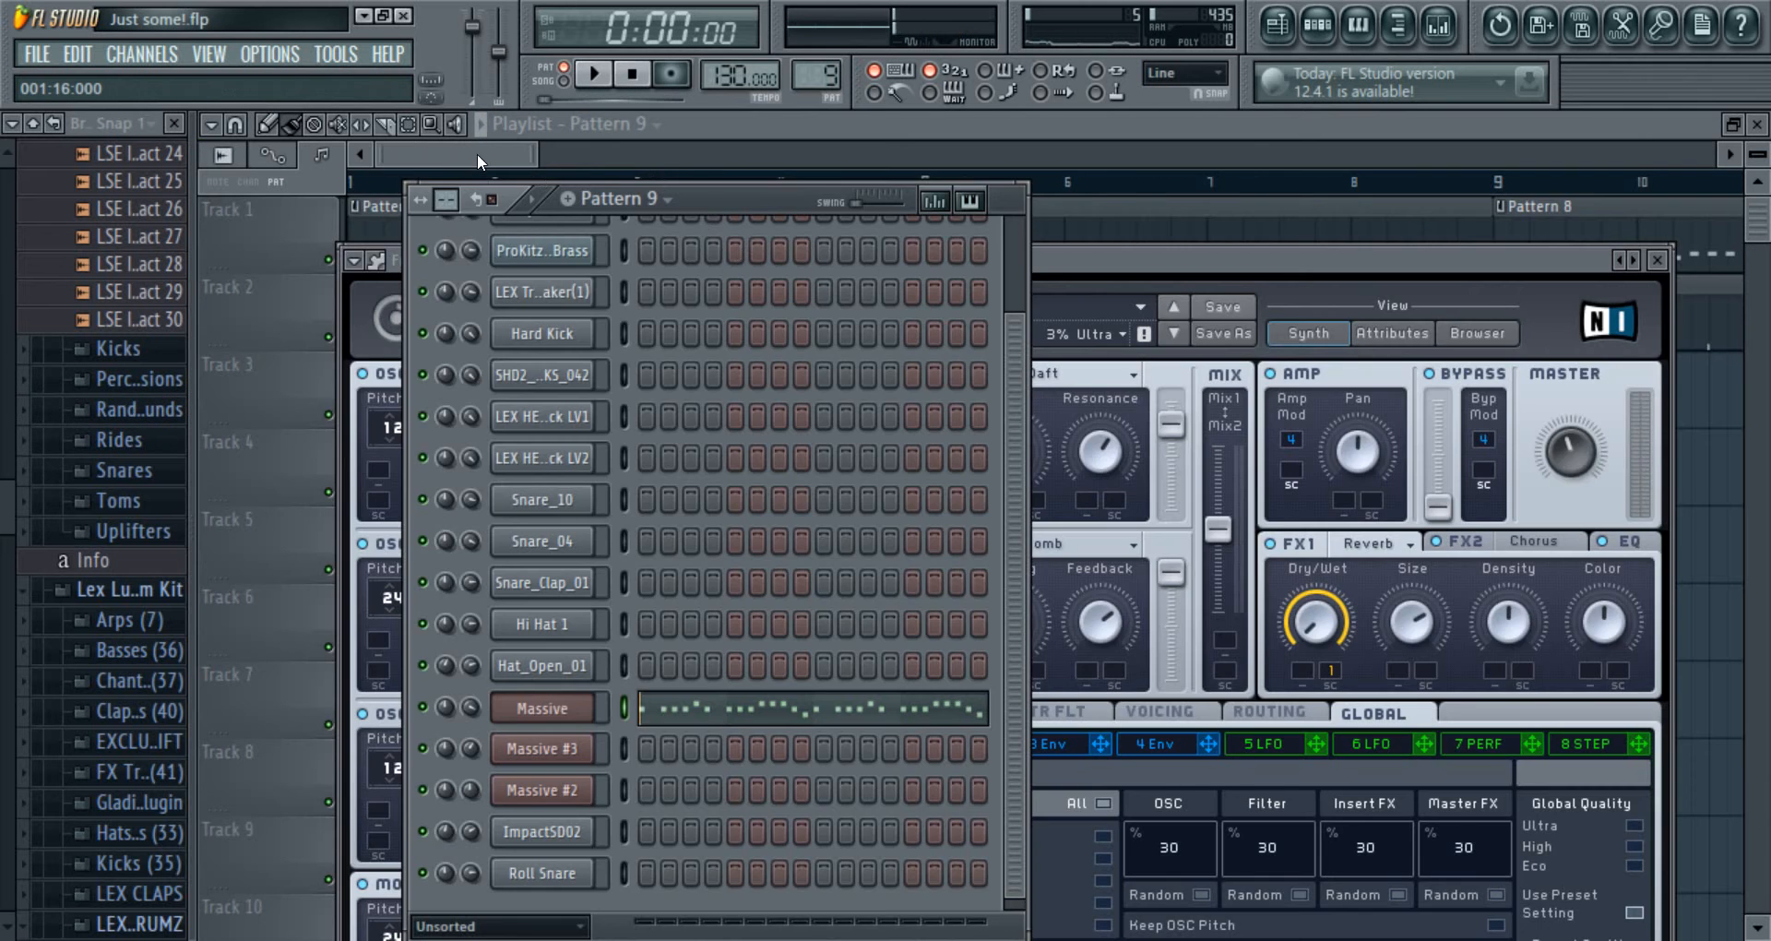
# - Open Pattern 8's Massive melody in the piano roll, play it briefly, stop and close the piano roll
pyautogui.moveTo(478, 155); pyautogui.dragTo(574, 169)
pyautogui.doubleClick(775, 258)
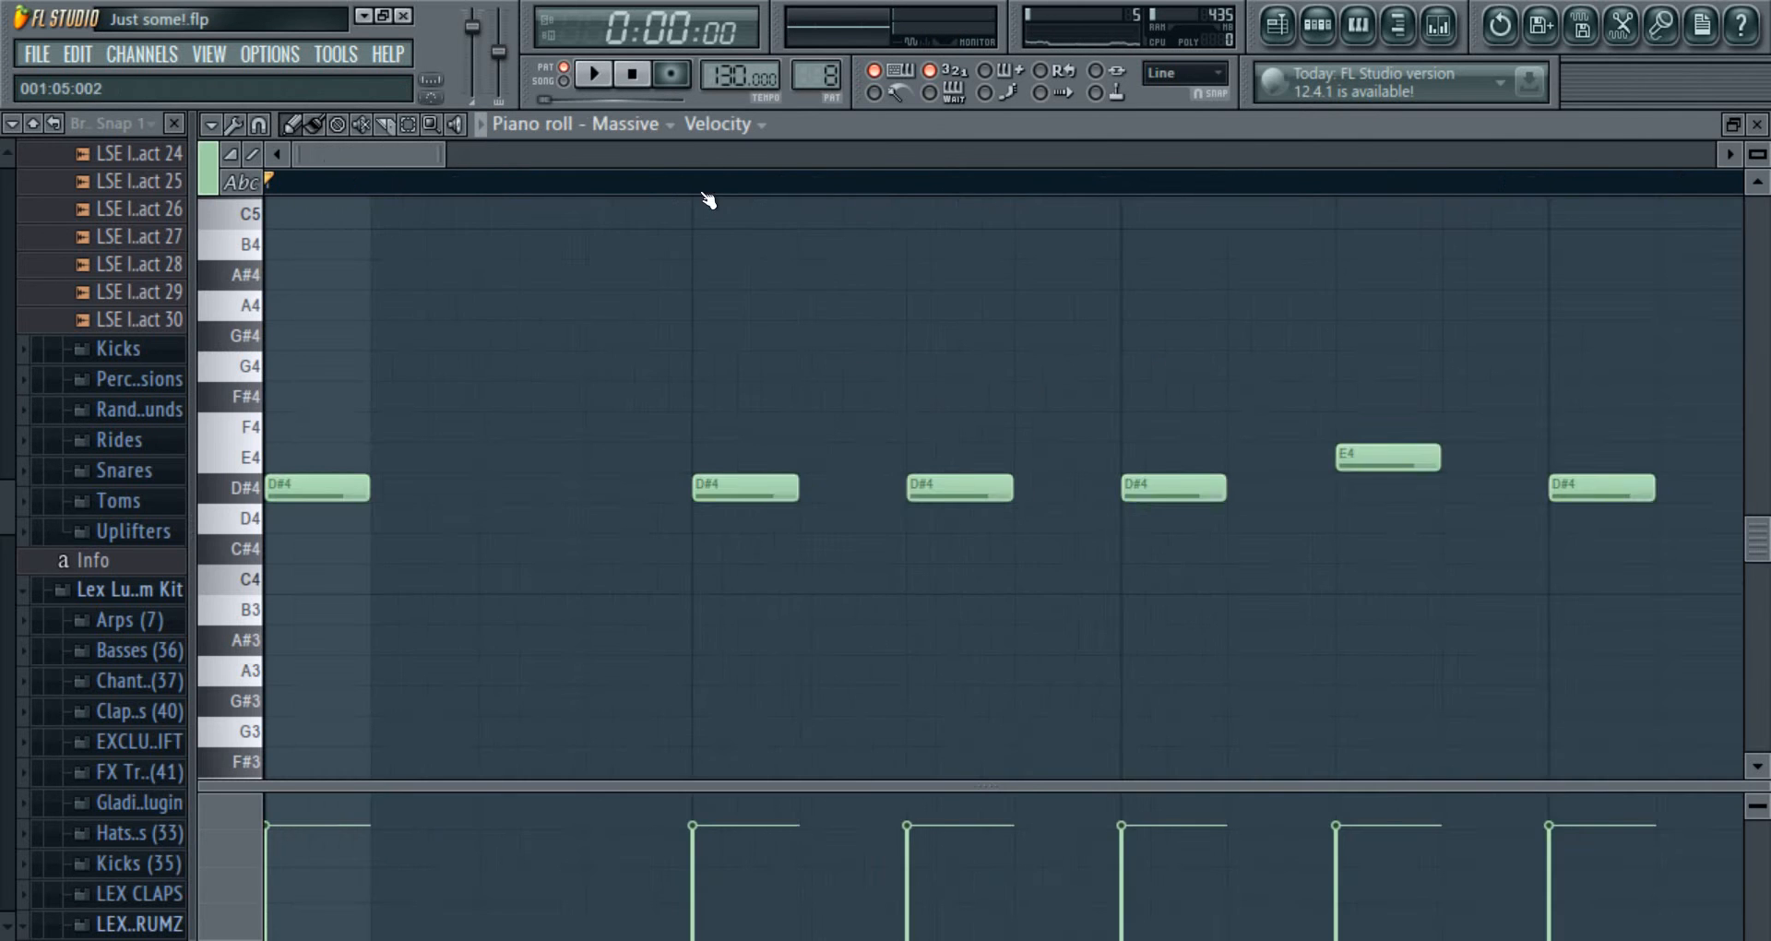
pyautogui.click(594, 74)
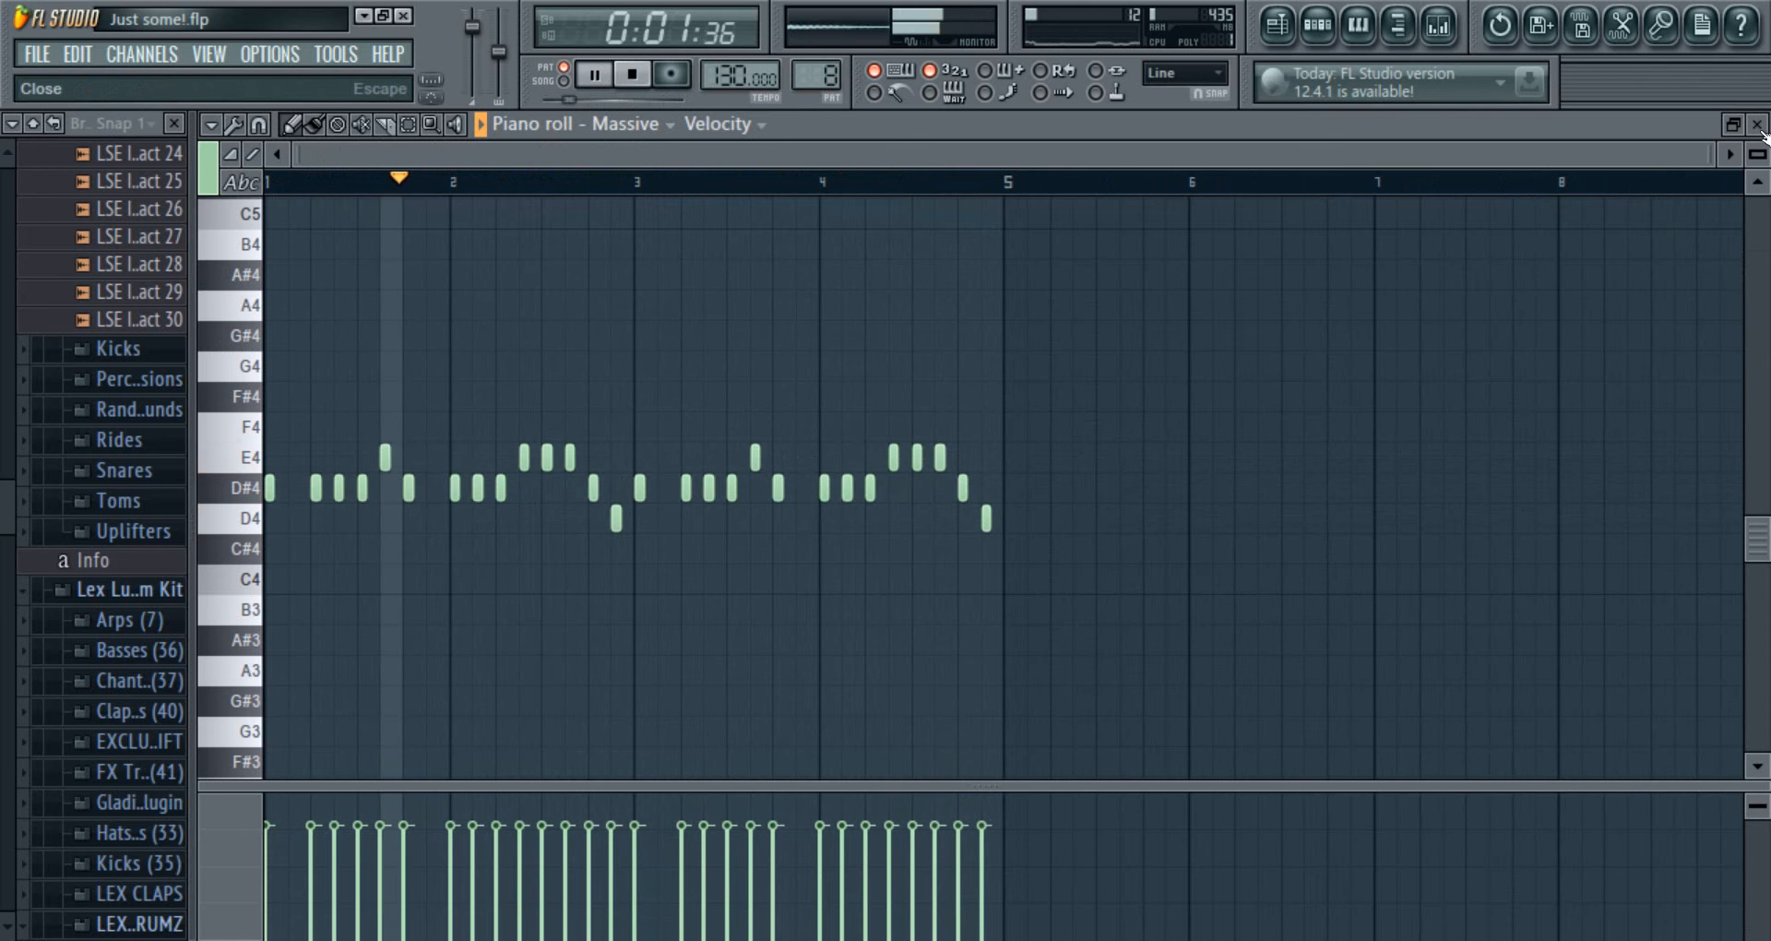
pyautogui.press('space')
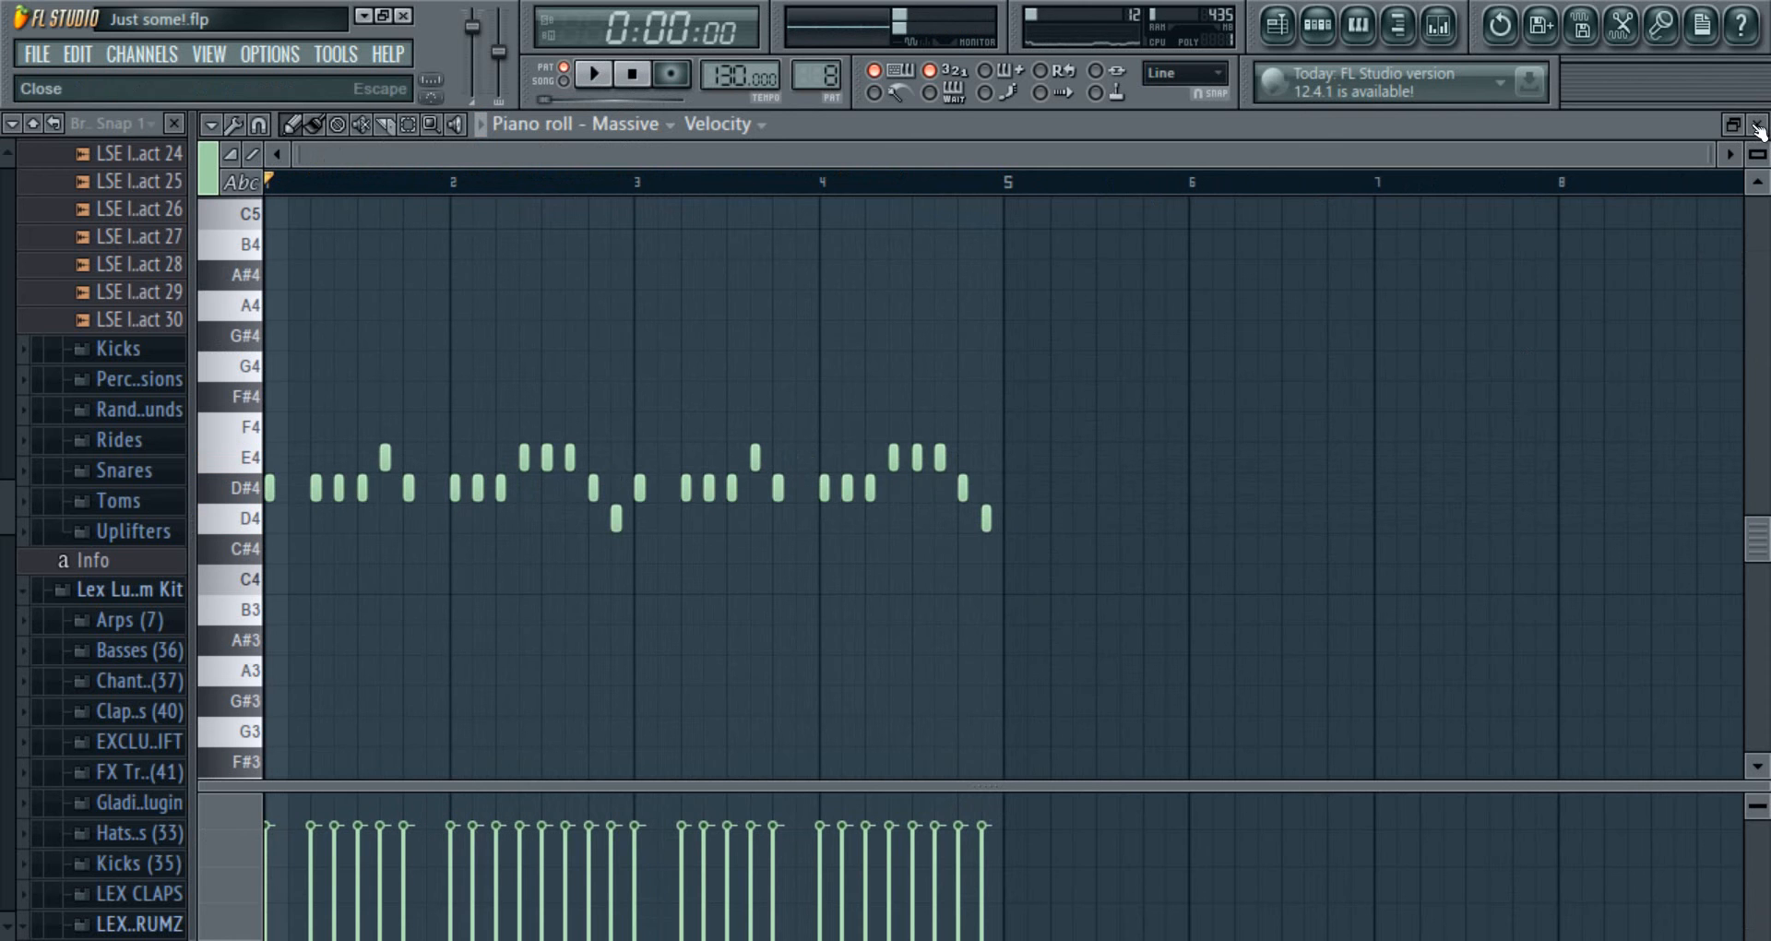
pyautogui.click(1757, 126)
# - Open Pattern 1 in the channel rack, audition the dpc (1) sample, view its channel settings and return to the playlist
pyautogui.moveTo(594, 148); pyautogui.dragTo(462, 174)
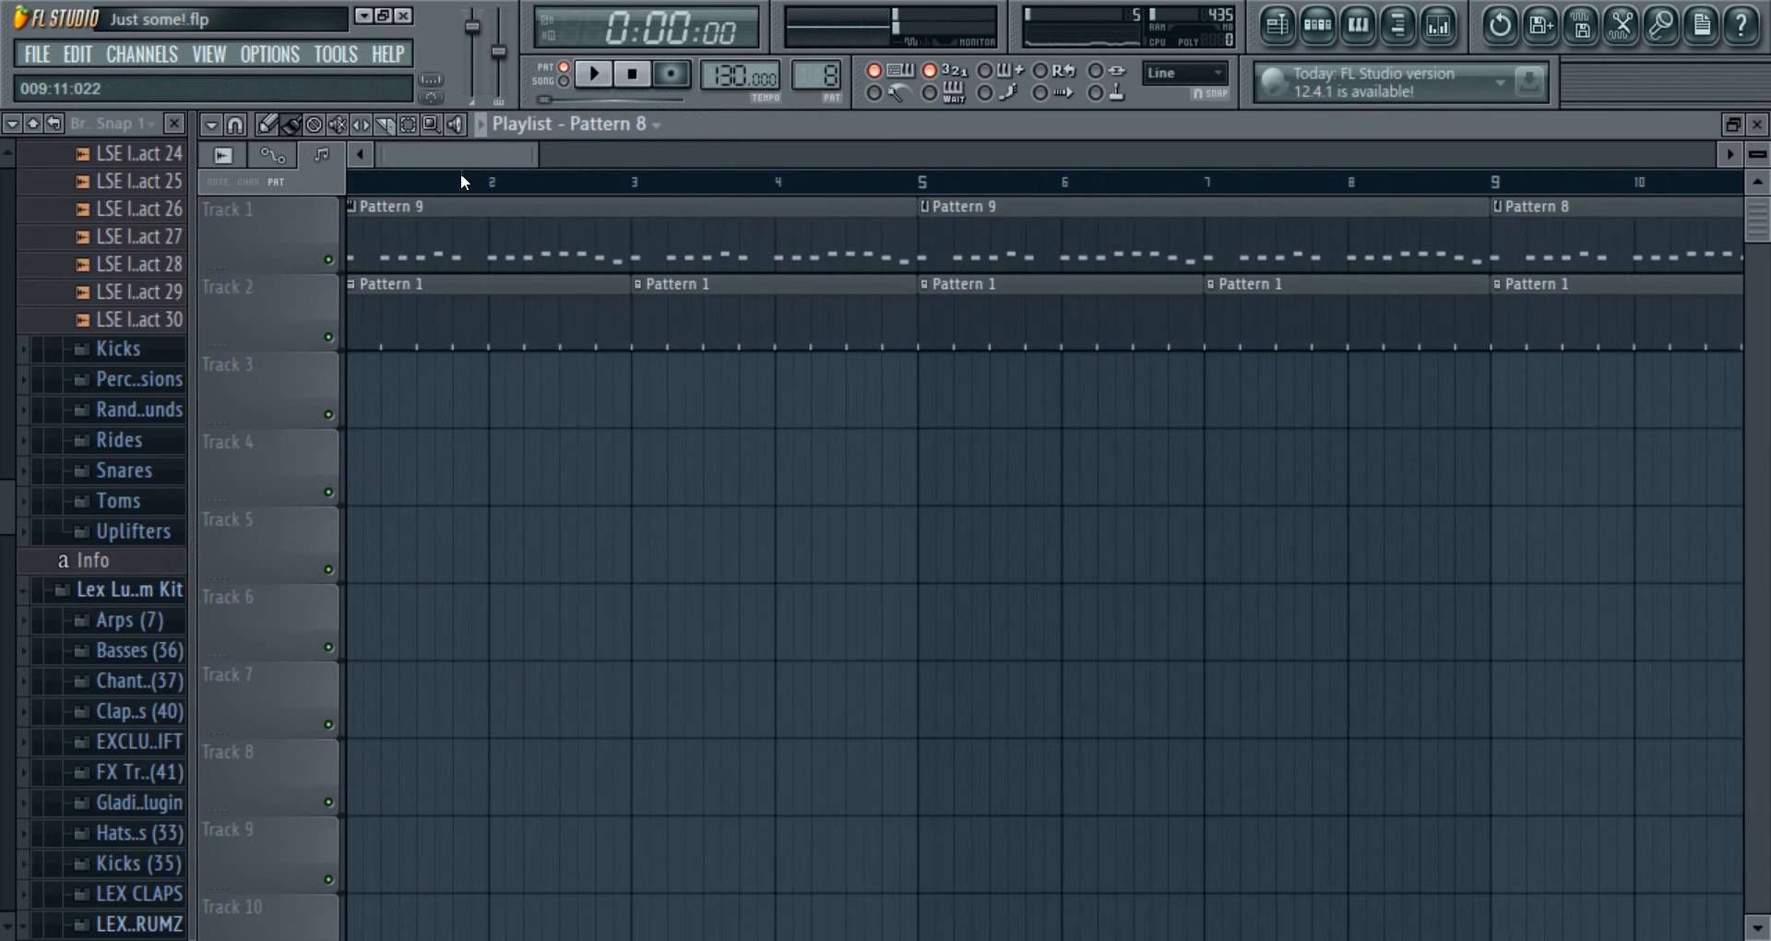
pyautogui.doubleClick(591, 329)
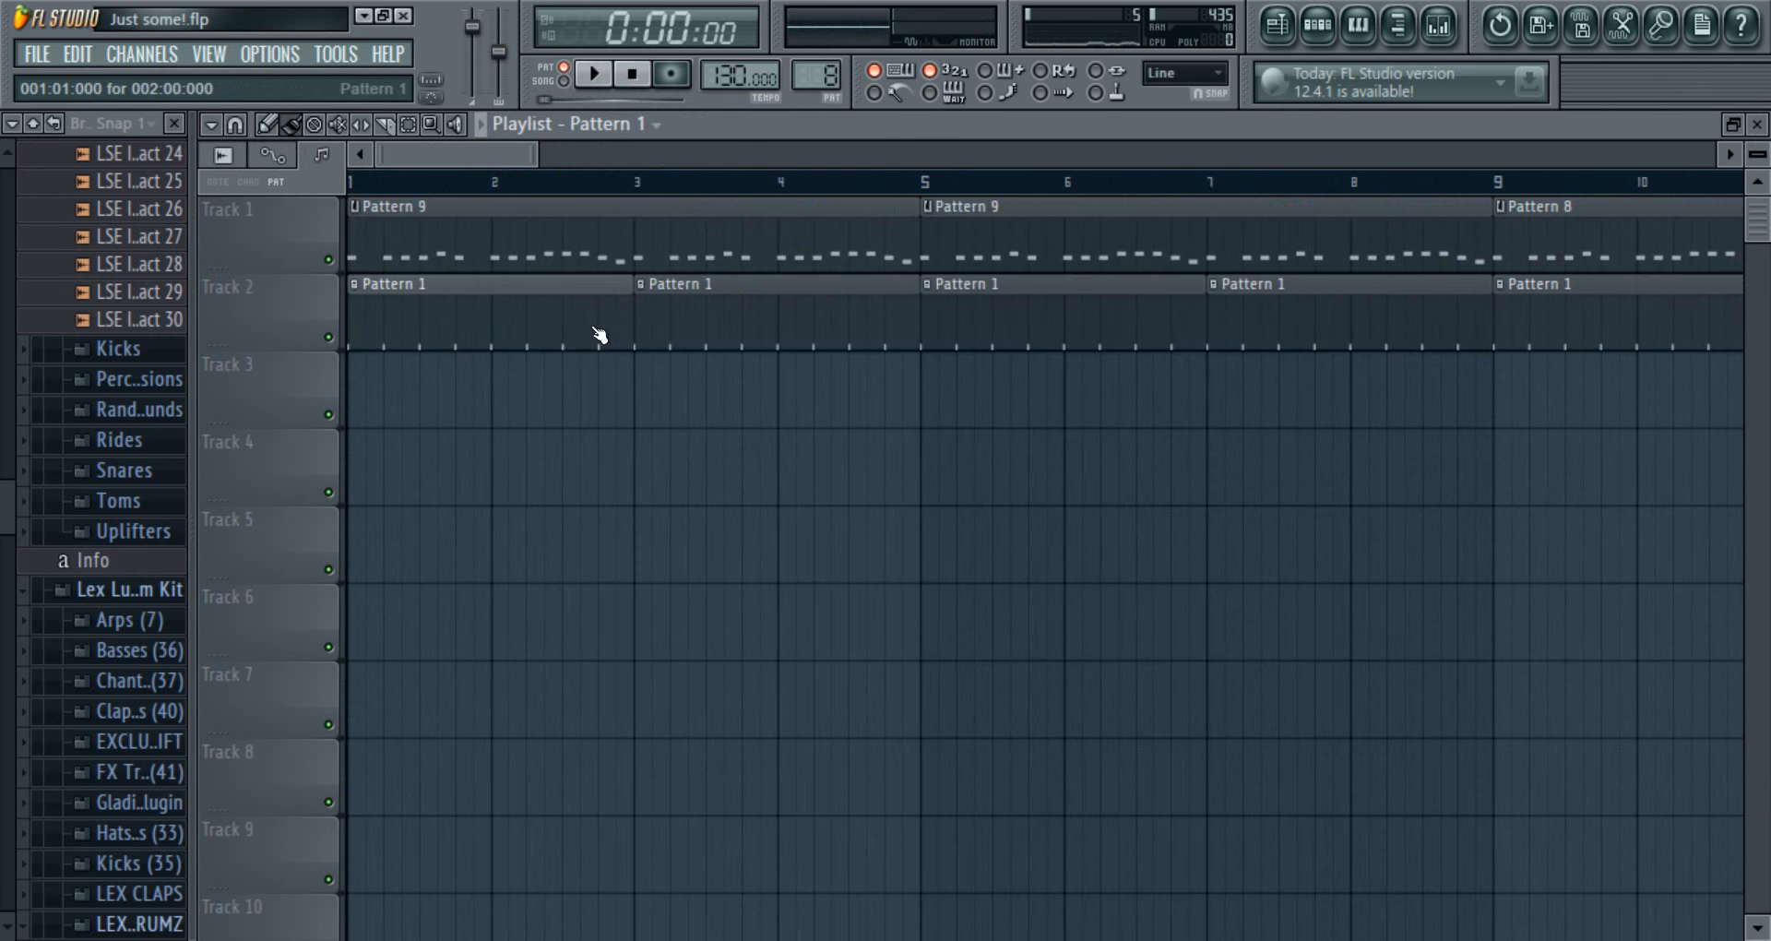
pyautogui.scroll(2, 1037, 485)
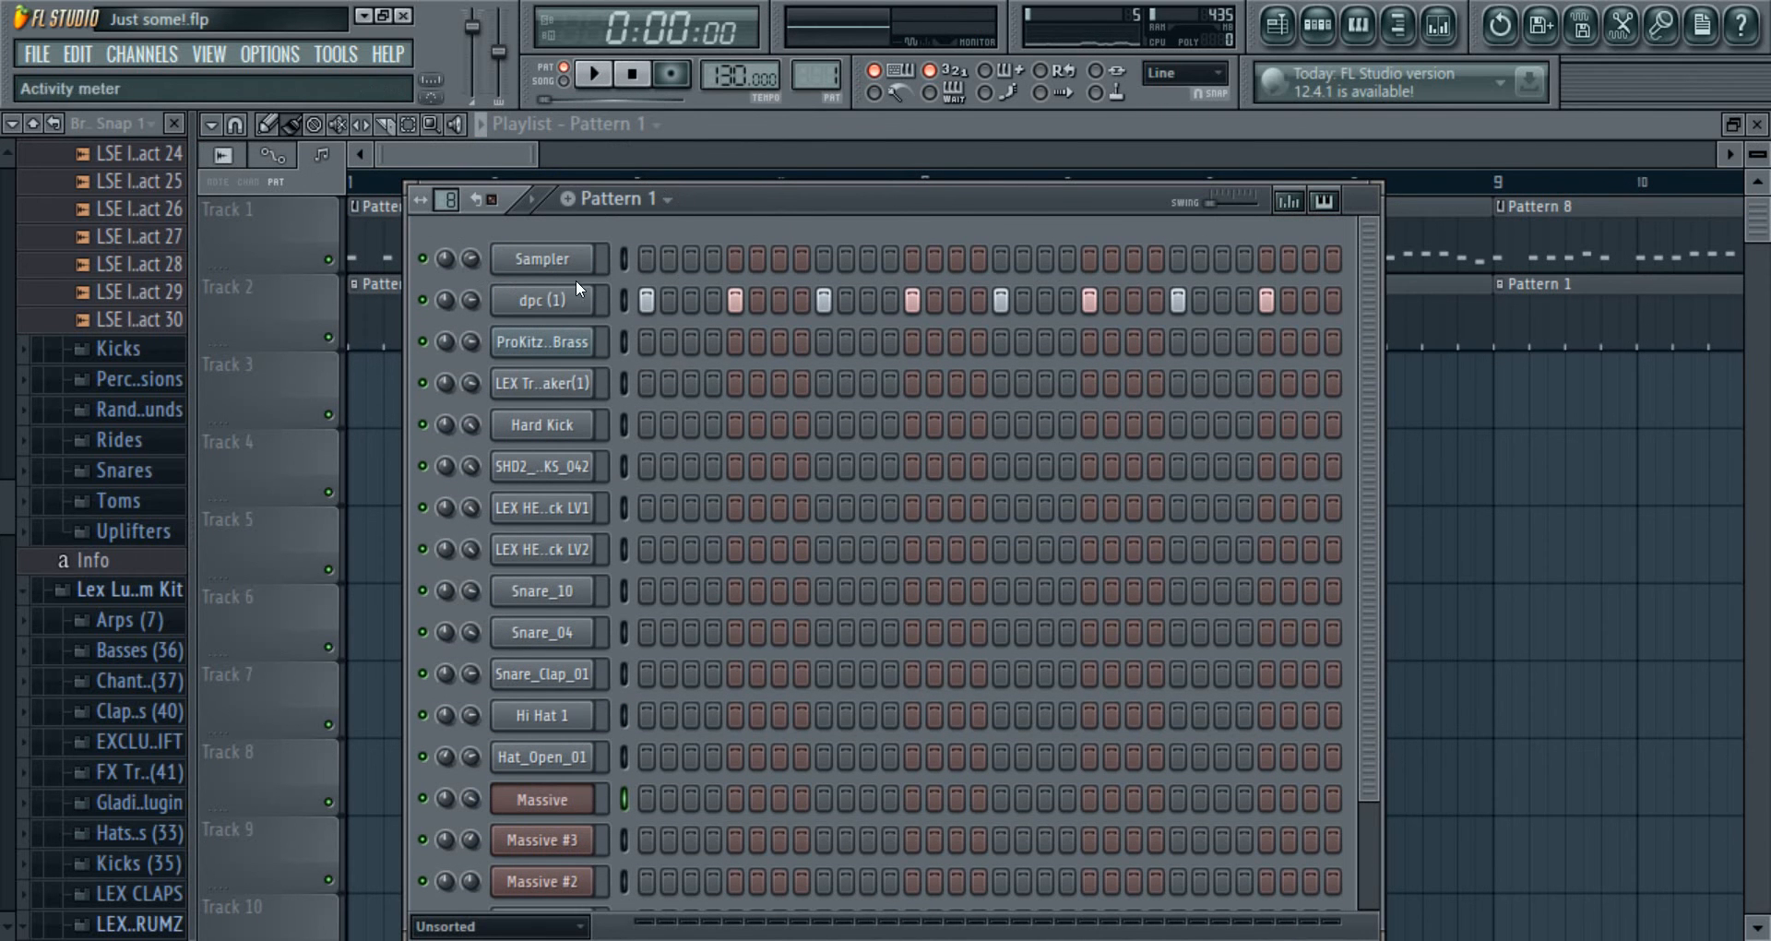
pyautogui.click(552, 299)
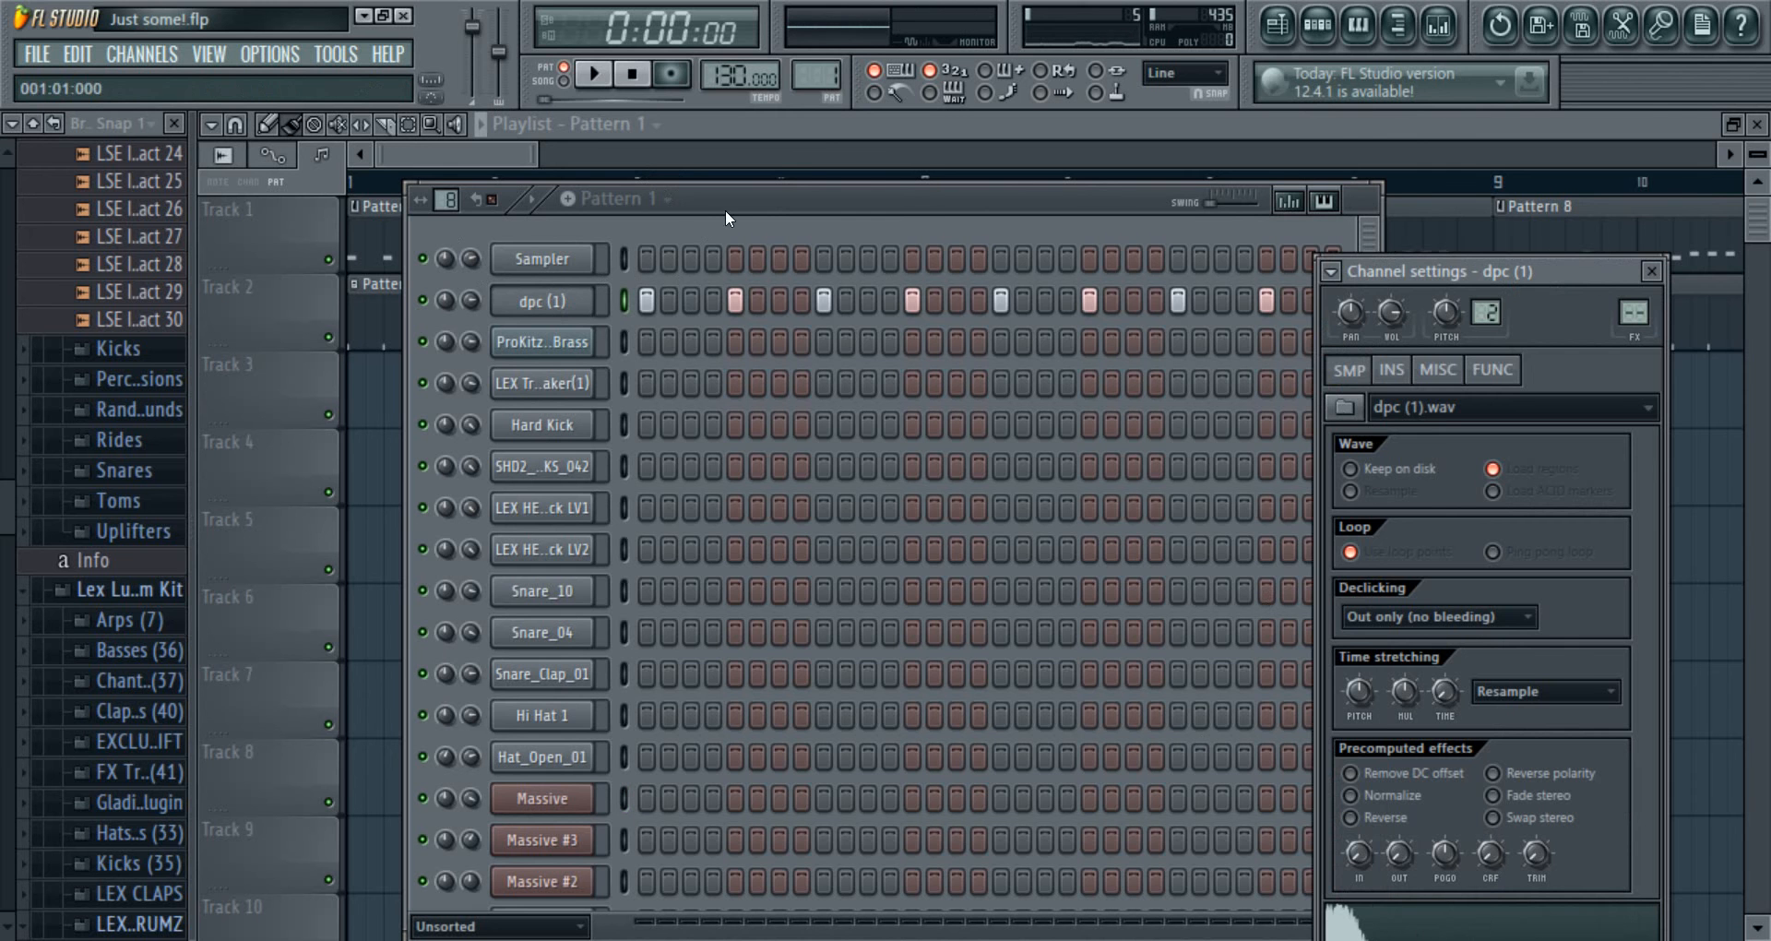
pyautogui.click(570, 301)
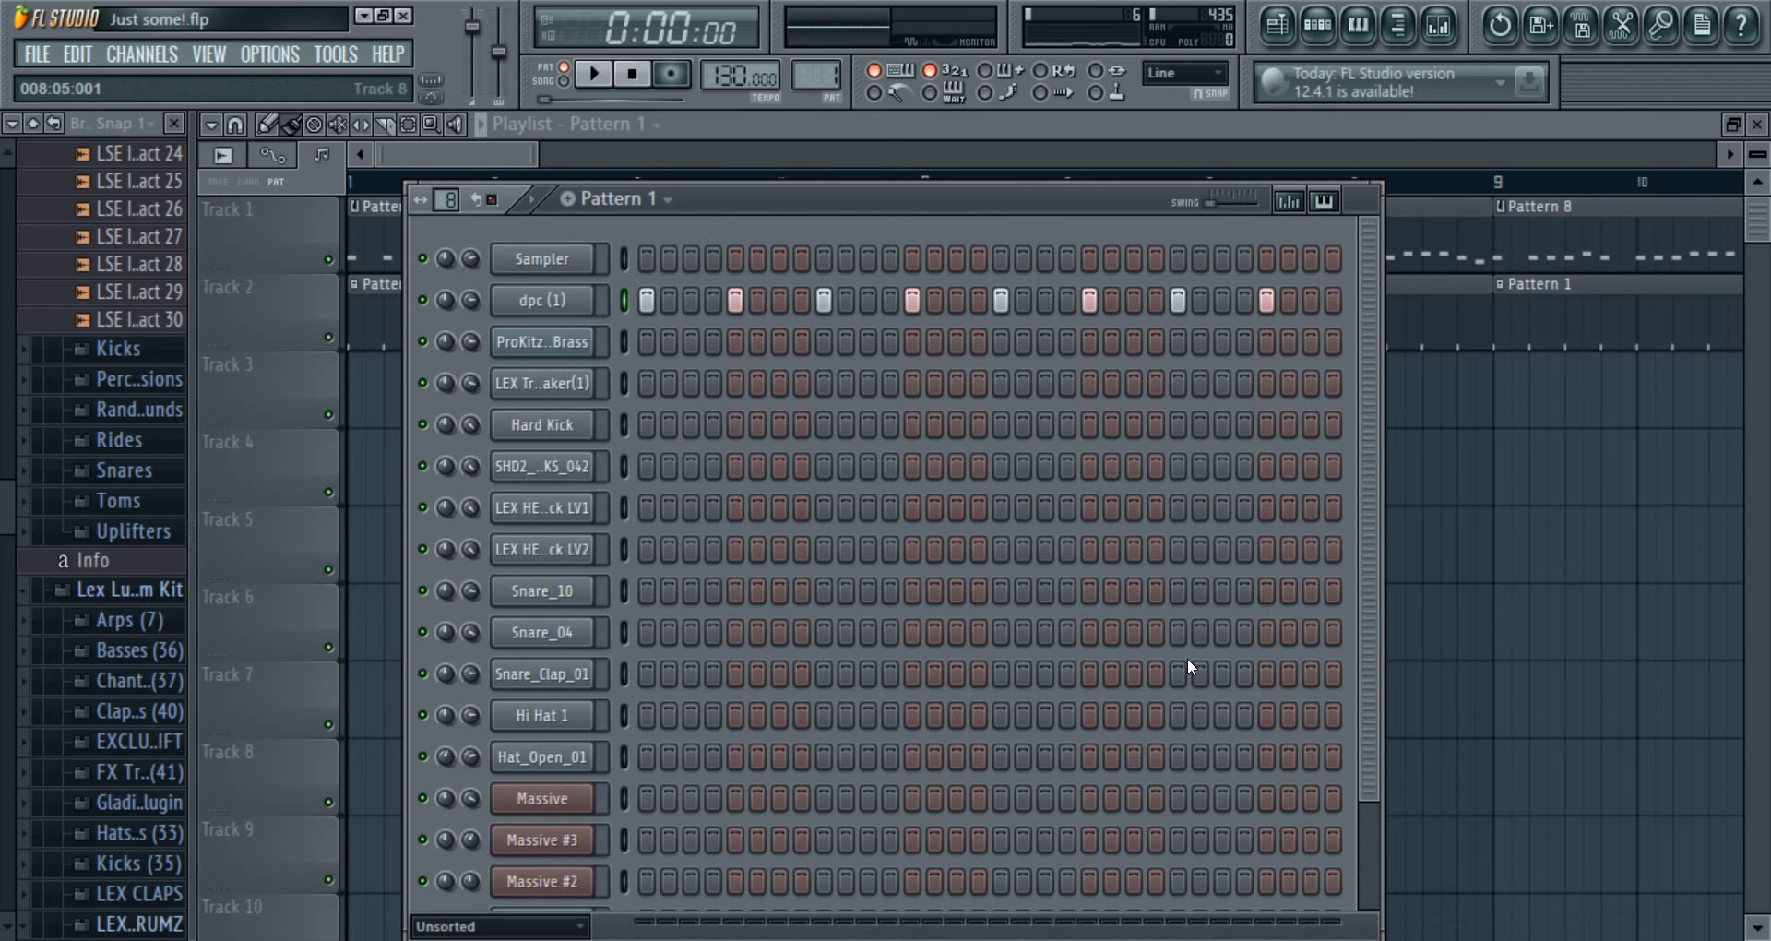
pyautogui.click(597, 297)
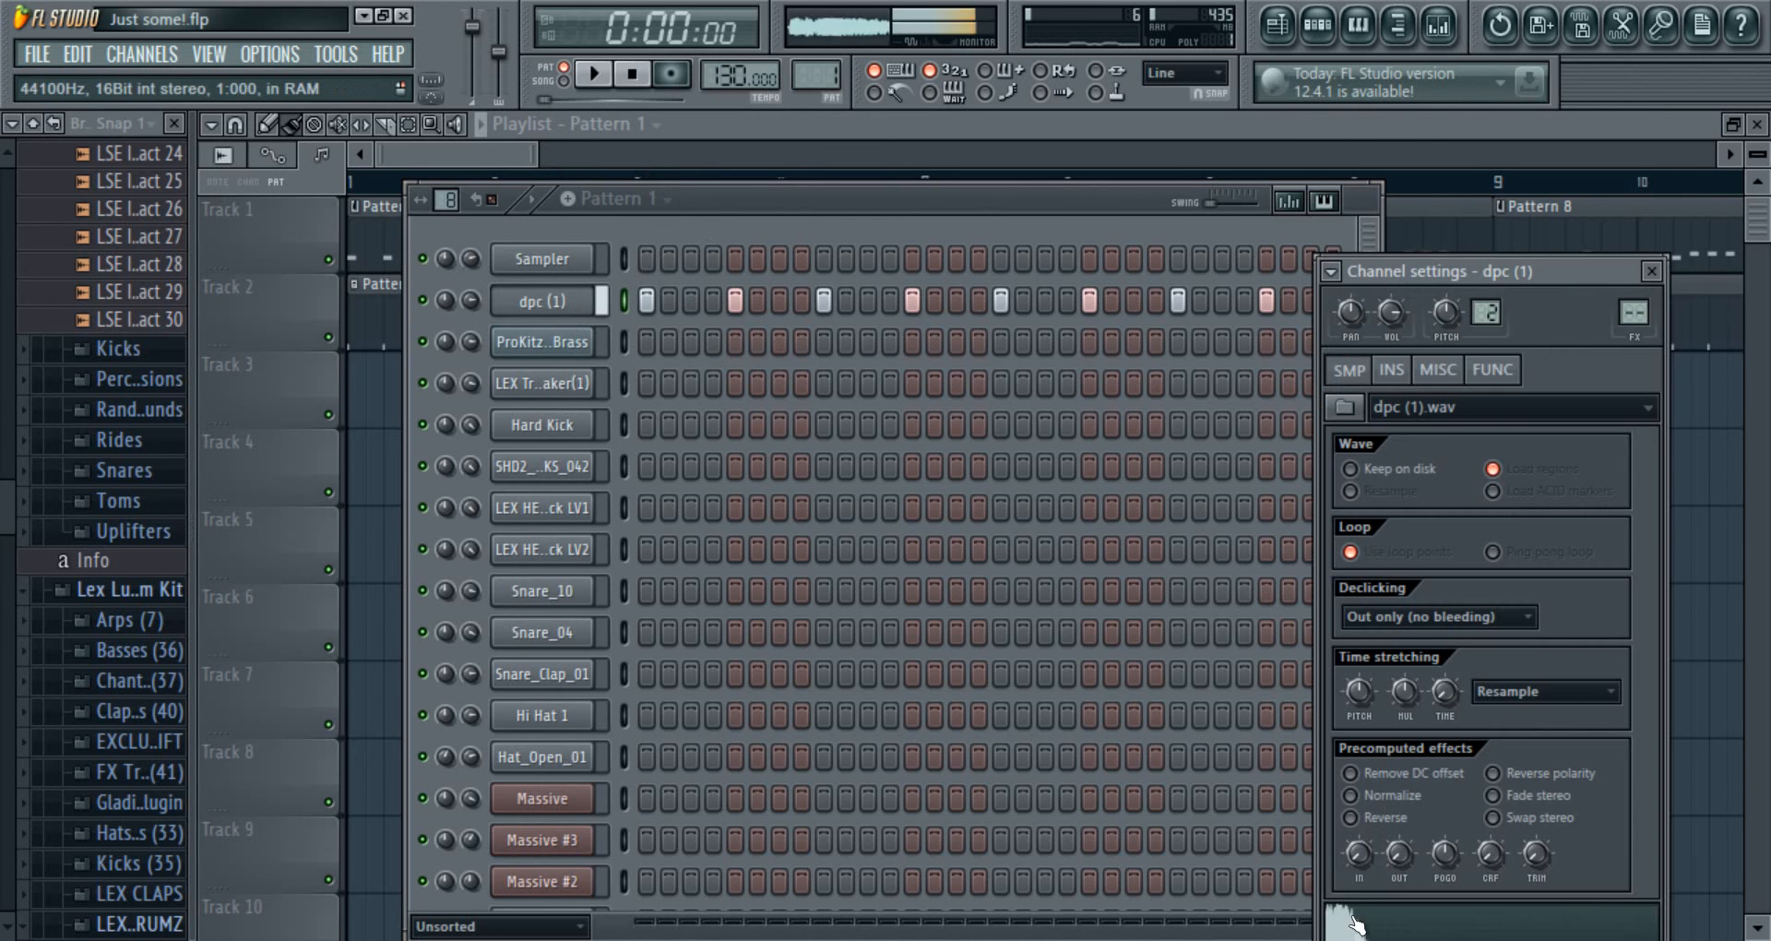
pyautogui.click(489, 141)
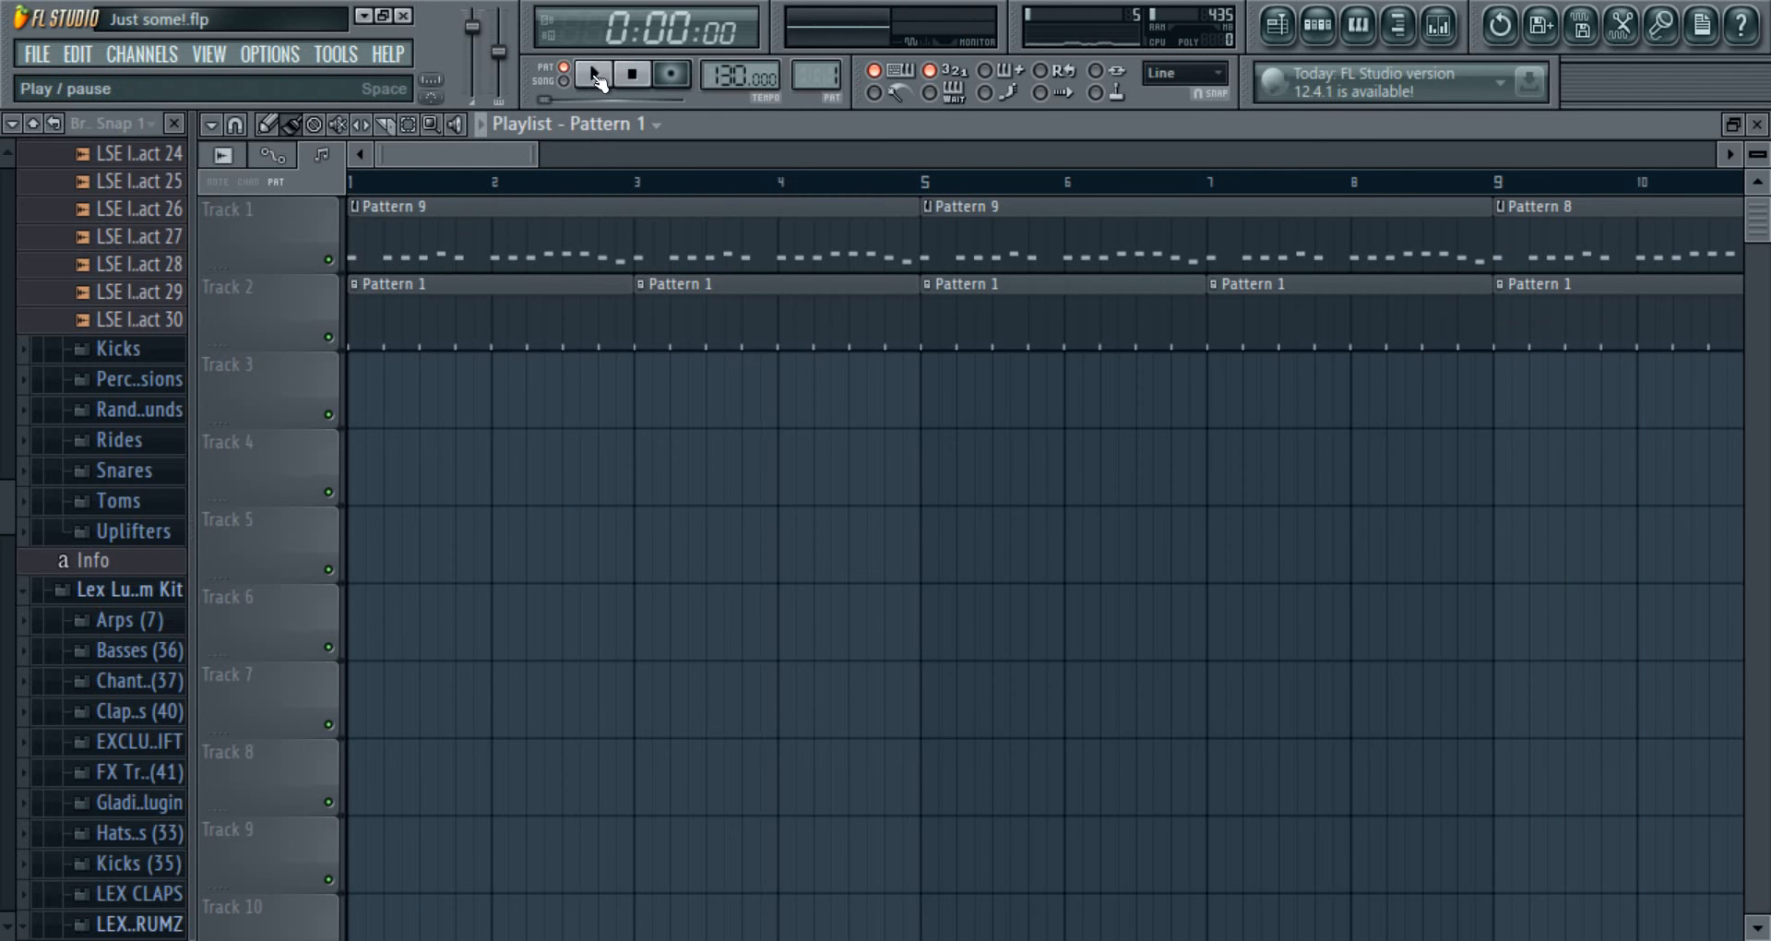
# - Play the arrangement in song mode from bar 9, view the audio clips on the lower tracks and stop playback
pyautogui.moveTo(505, 146); pyautogui.dragTo(623, 175)
pyautogui.click(466, 182)
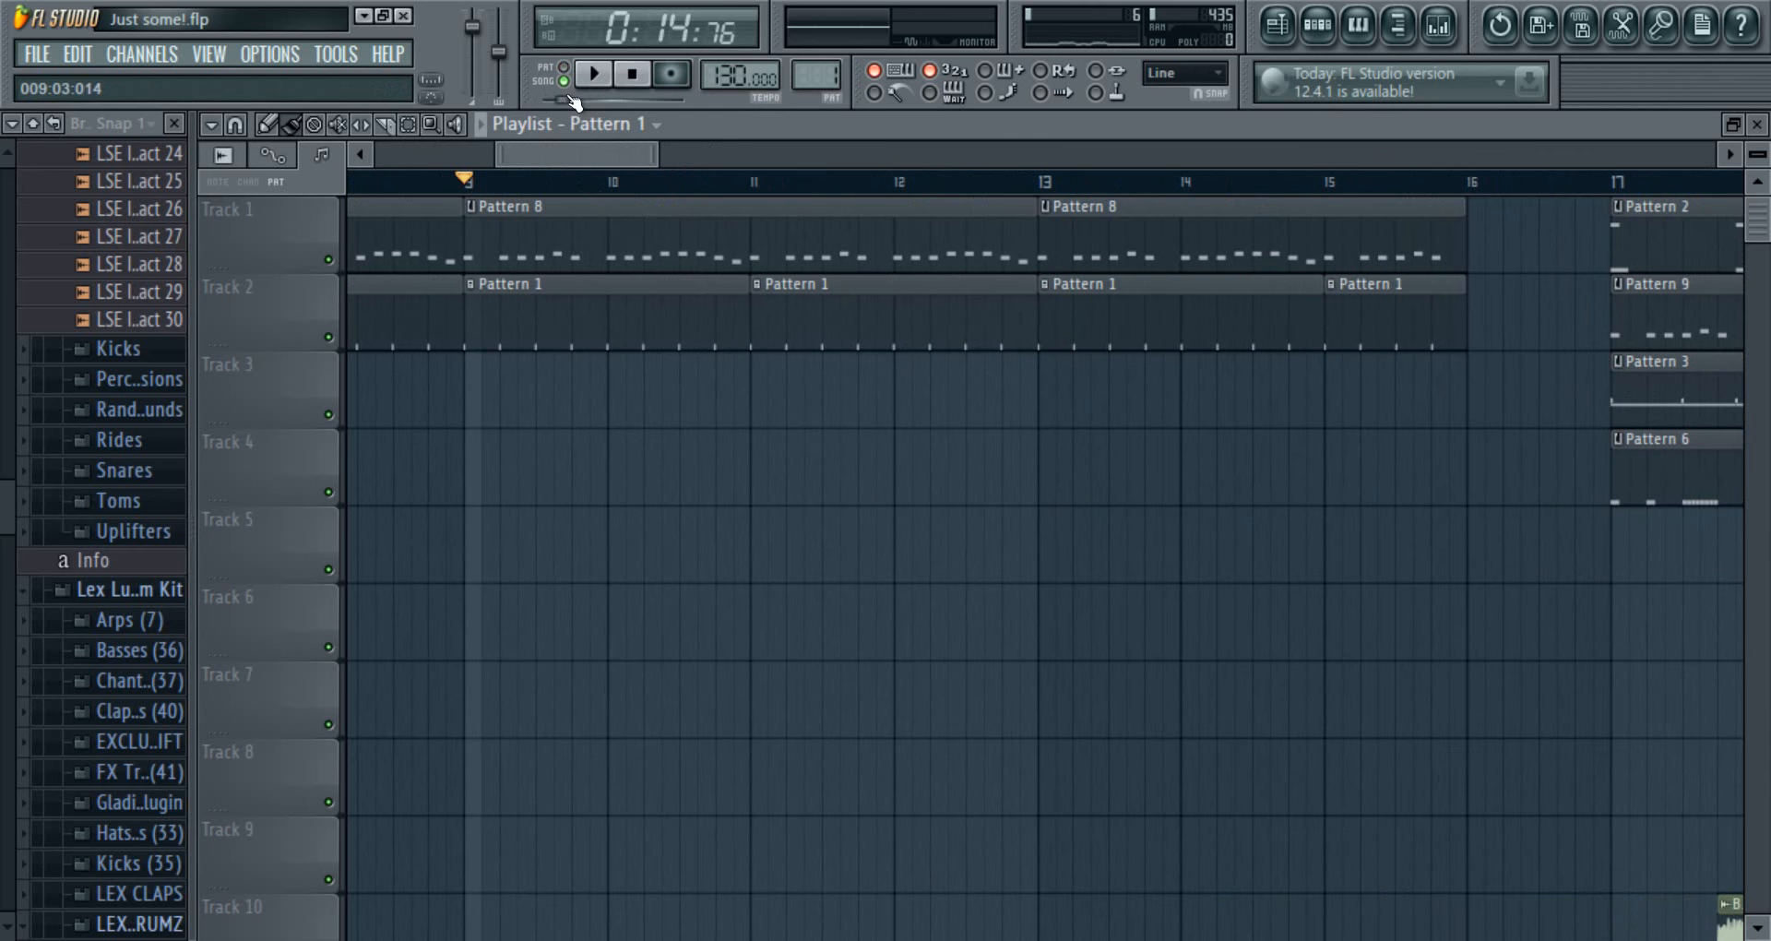
pyautogui.click(595, 75)
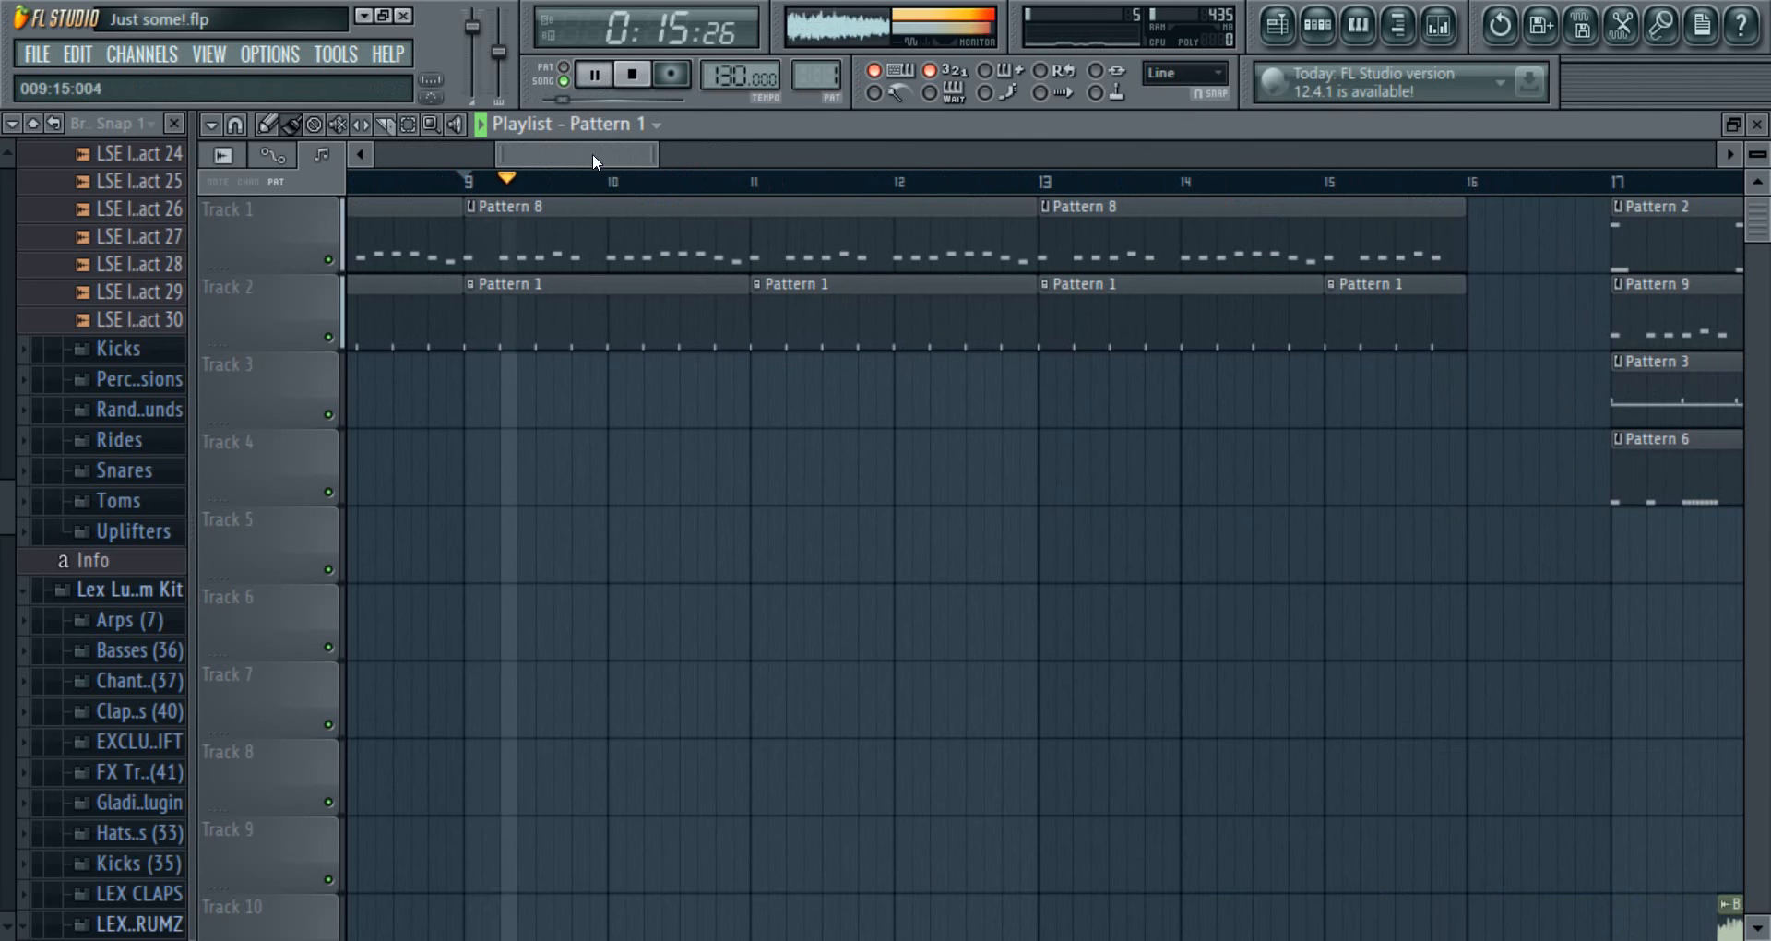
pyautogui.scroll(-7, 646, 277)
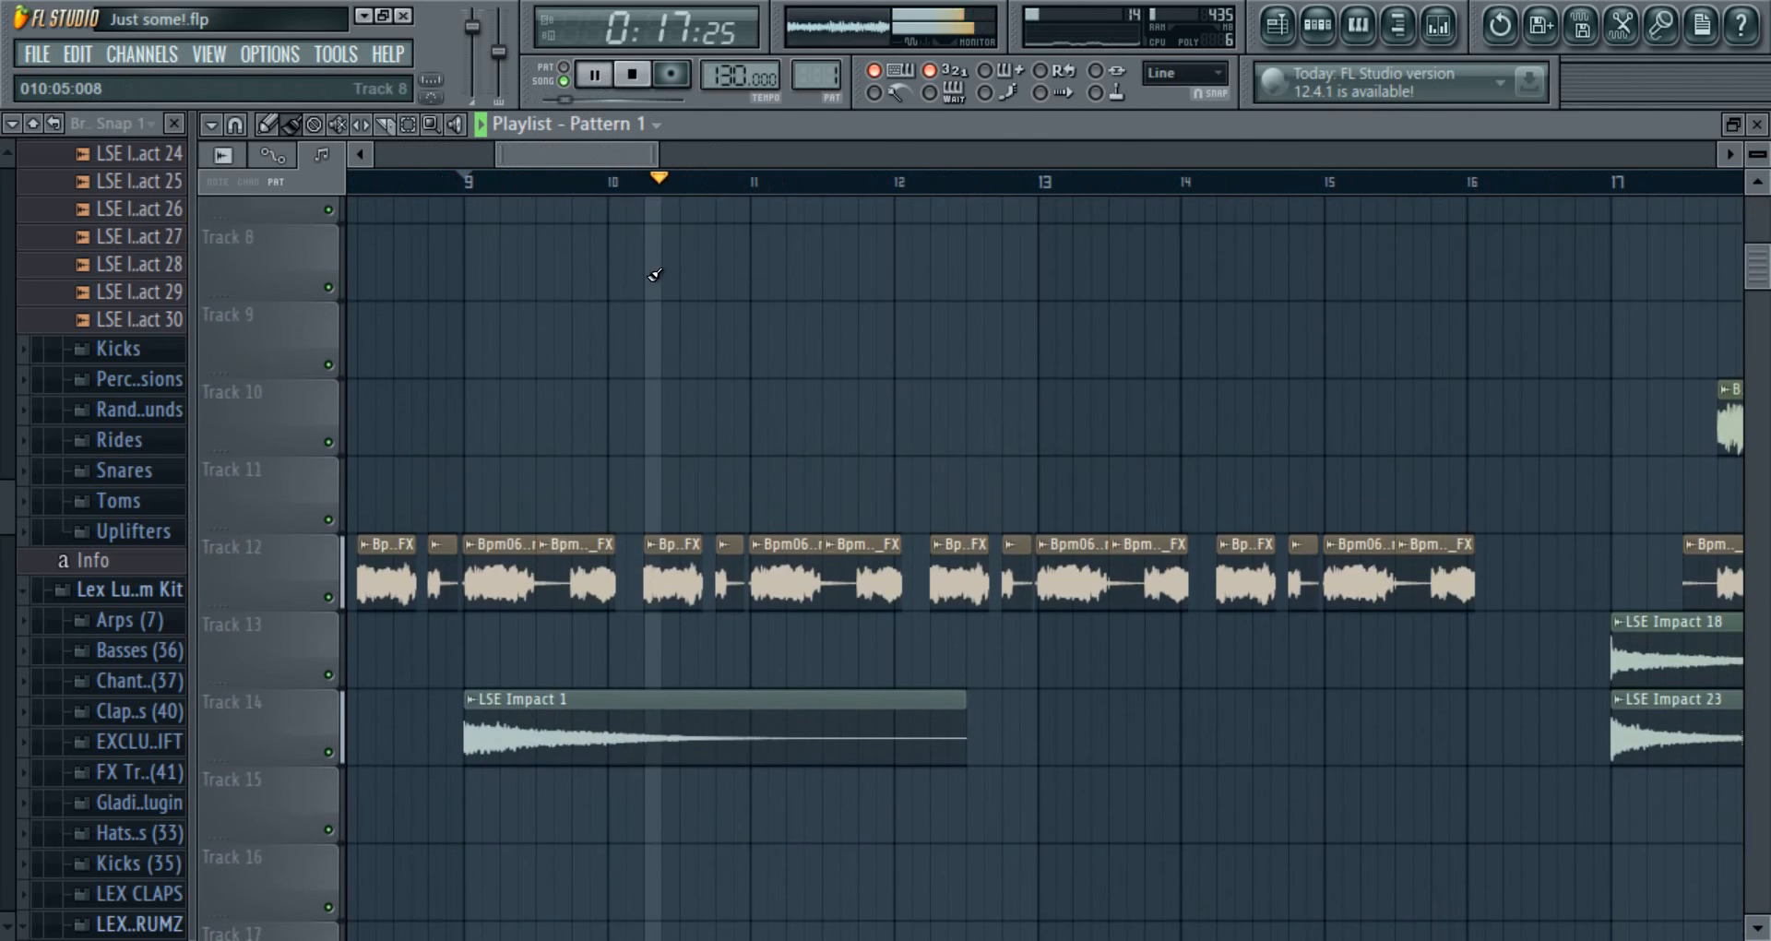
pyautogui.scroll(7, 652, 268)
pyautogui.click(634, 78)
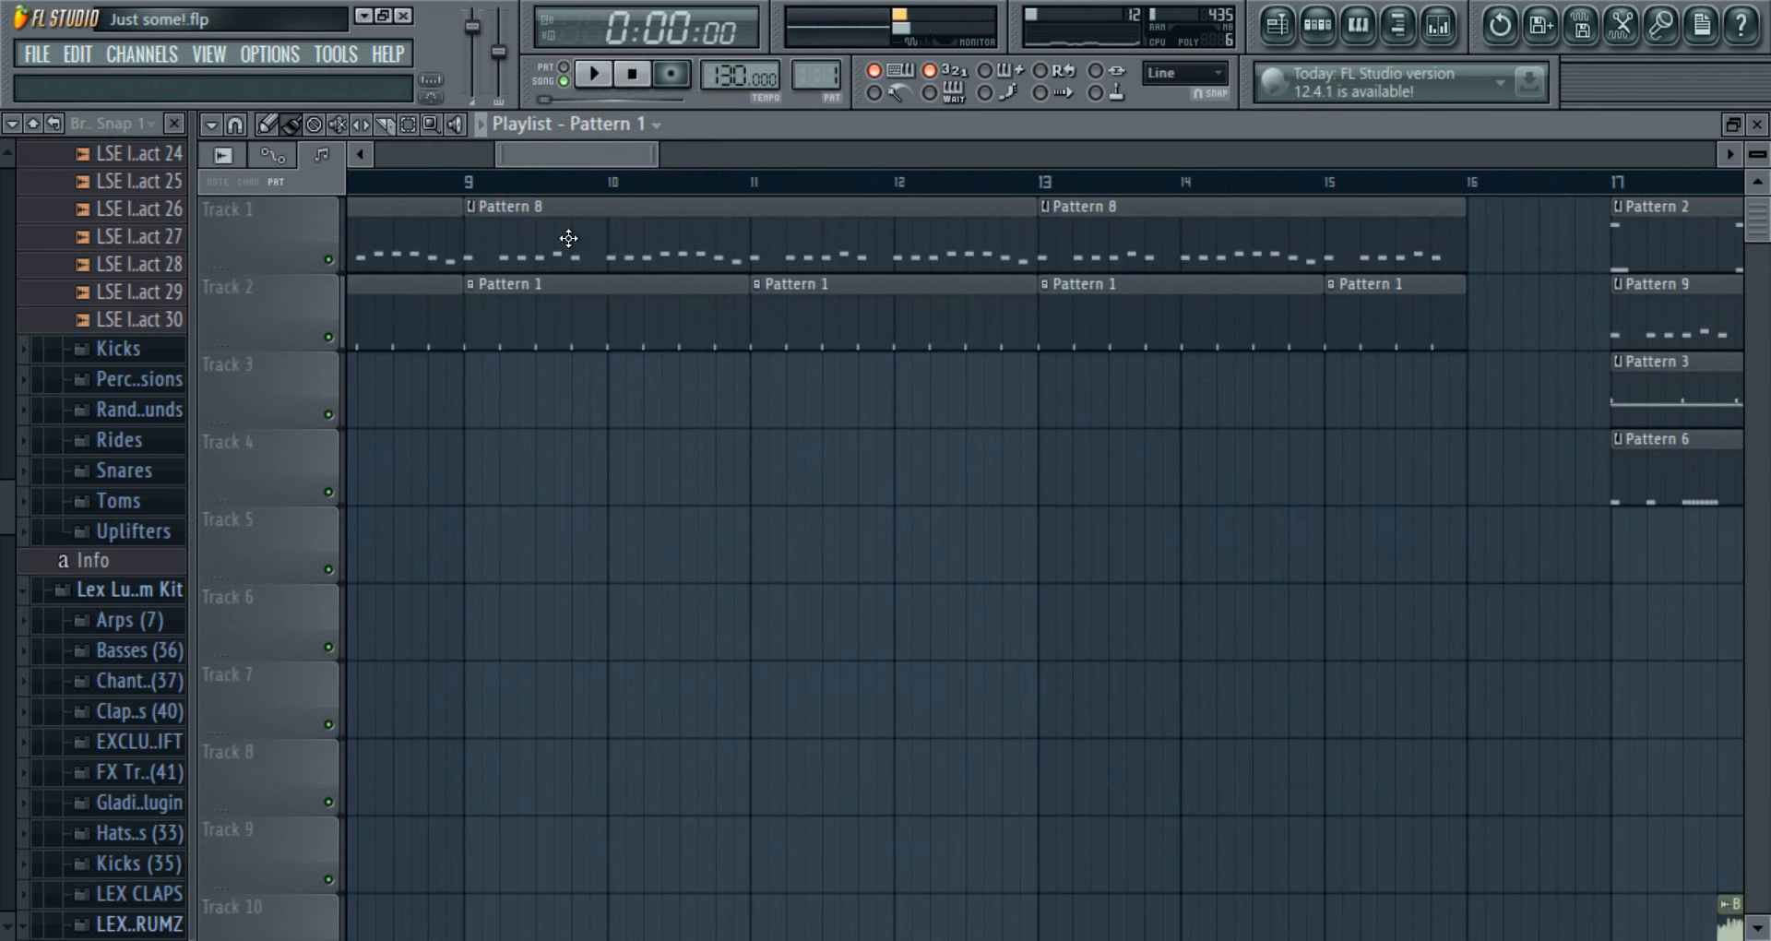
# - View the channel settings of the first Bpm065_Damn_FX clip on Track 12 and close them
pyautogui.scroll(-1, 431, 276)
pyautogui.scroll(-9, 432, 276)
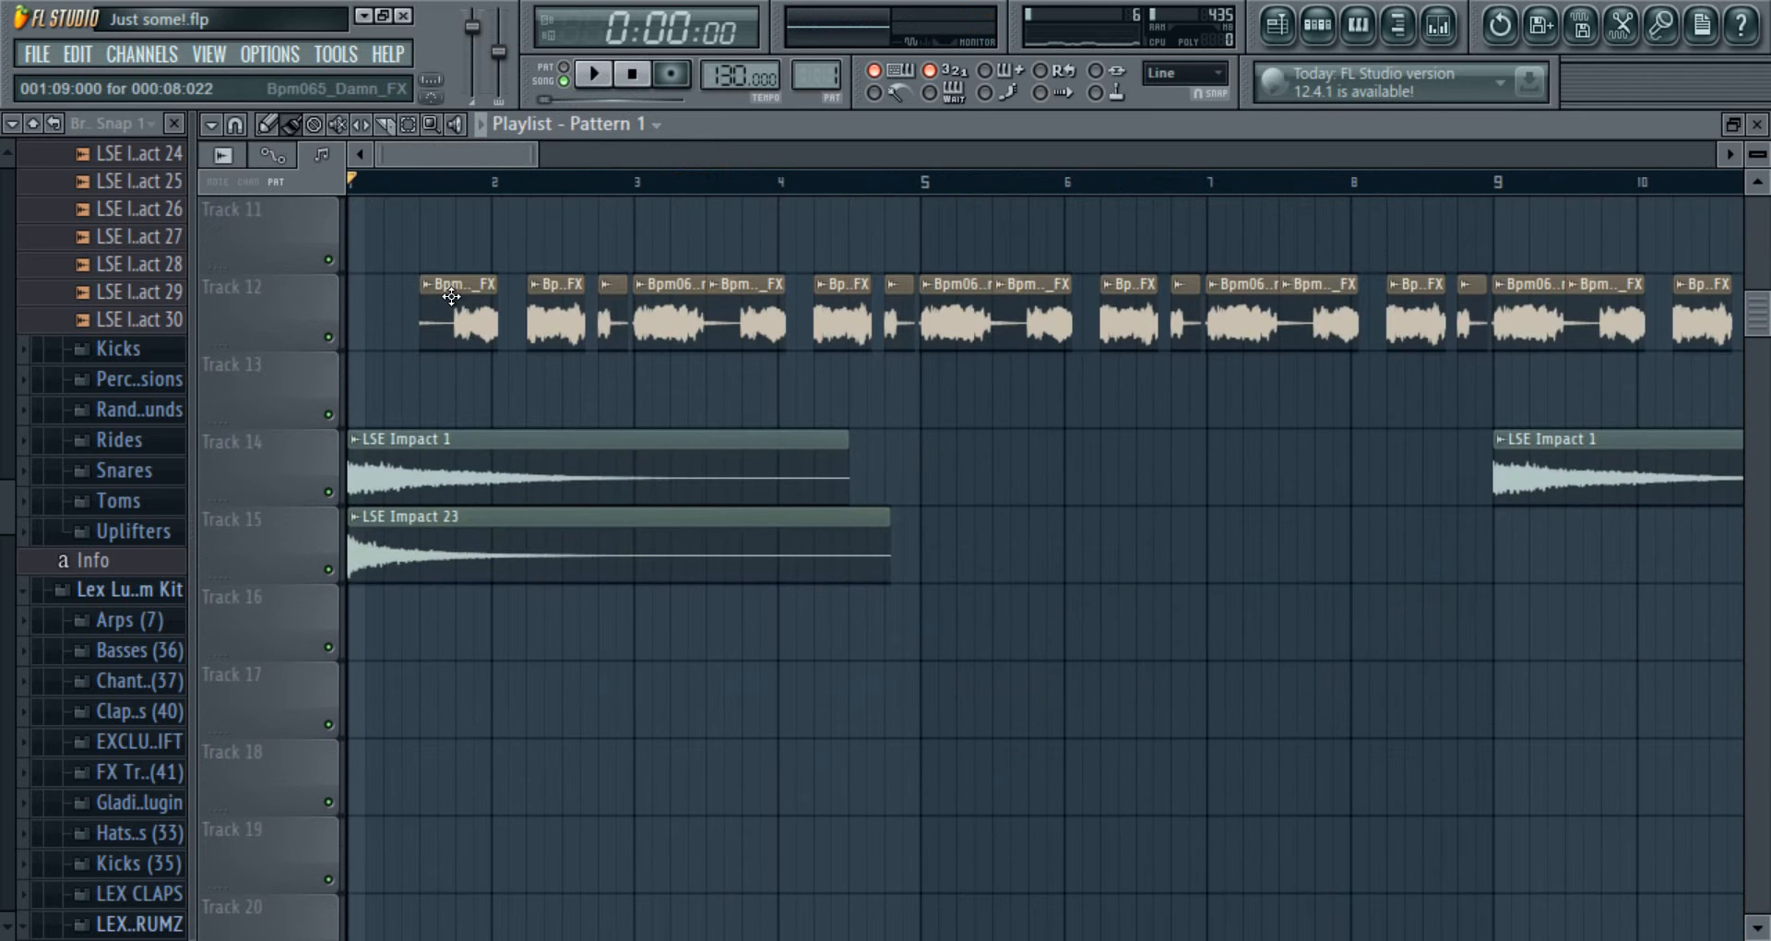
pyautogui.doubleClick(452, 293)
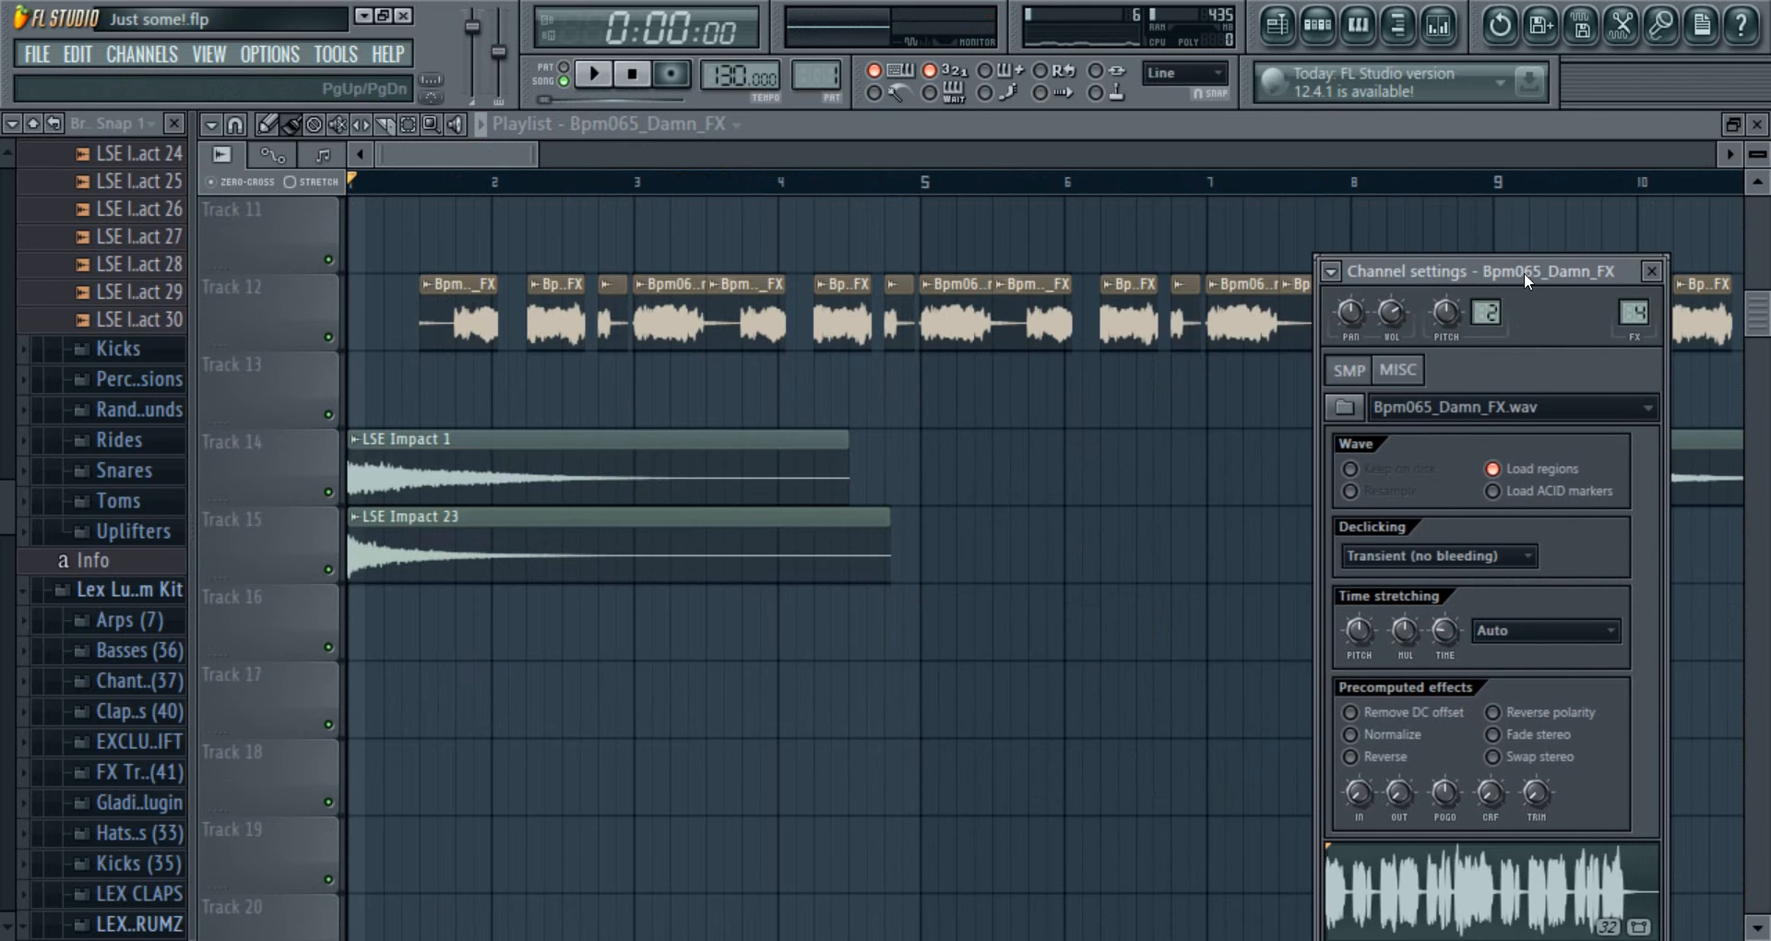
pyautogui.moveTo(1524, 273); pyautogui.dragTo(1267, 171)
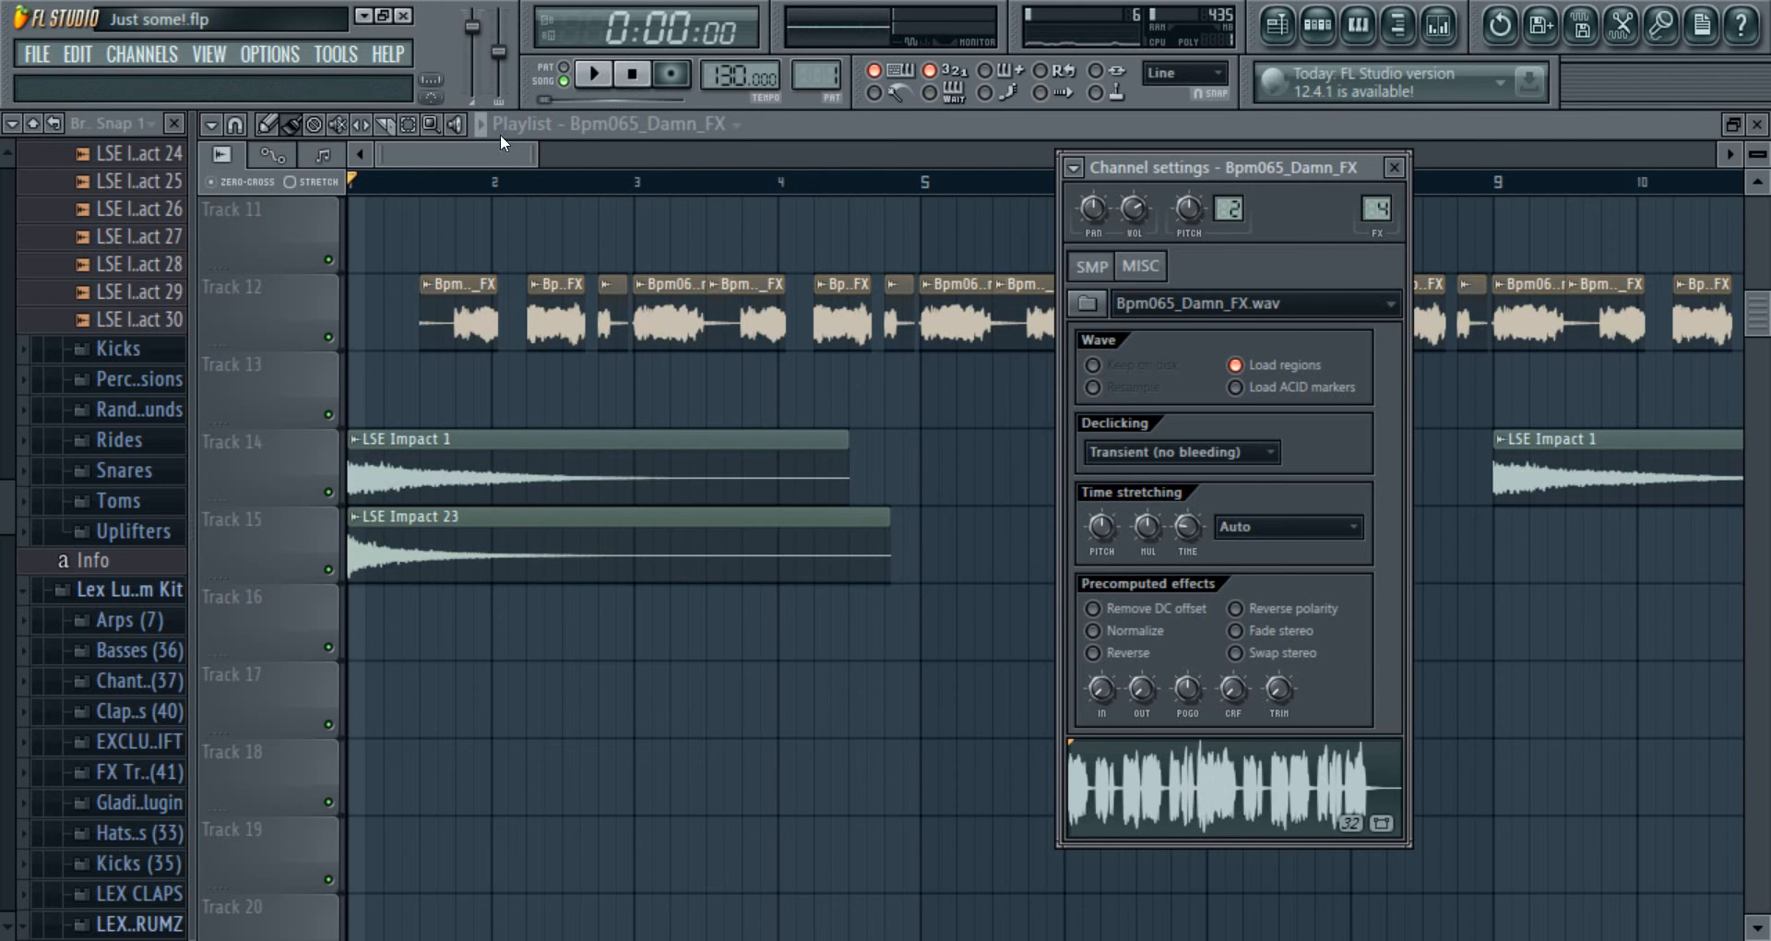
pyautogui.press('Escape')
# - Play the song from the start while viewing the Track 12 vocal FX clips and the upper patterns, and stop playback
pyautogui.click(595, 75)
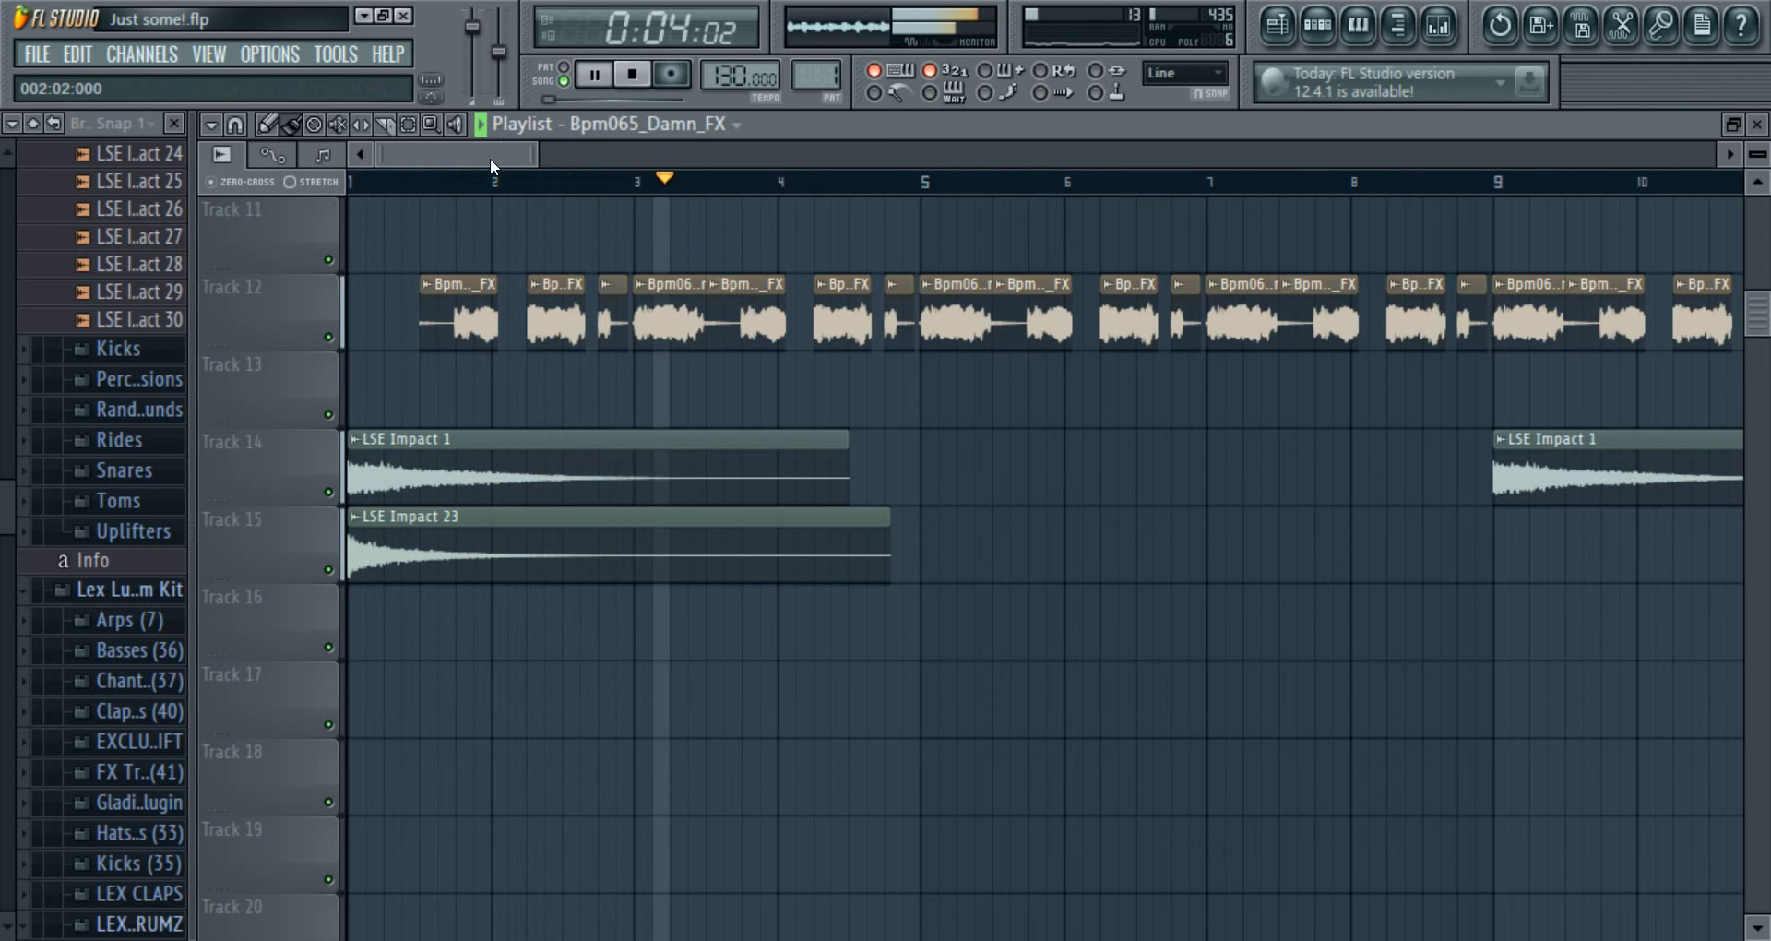
pyautogui.moveTo(489, 158); pyautogui.dragTo(538, 162)
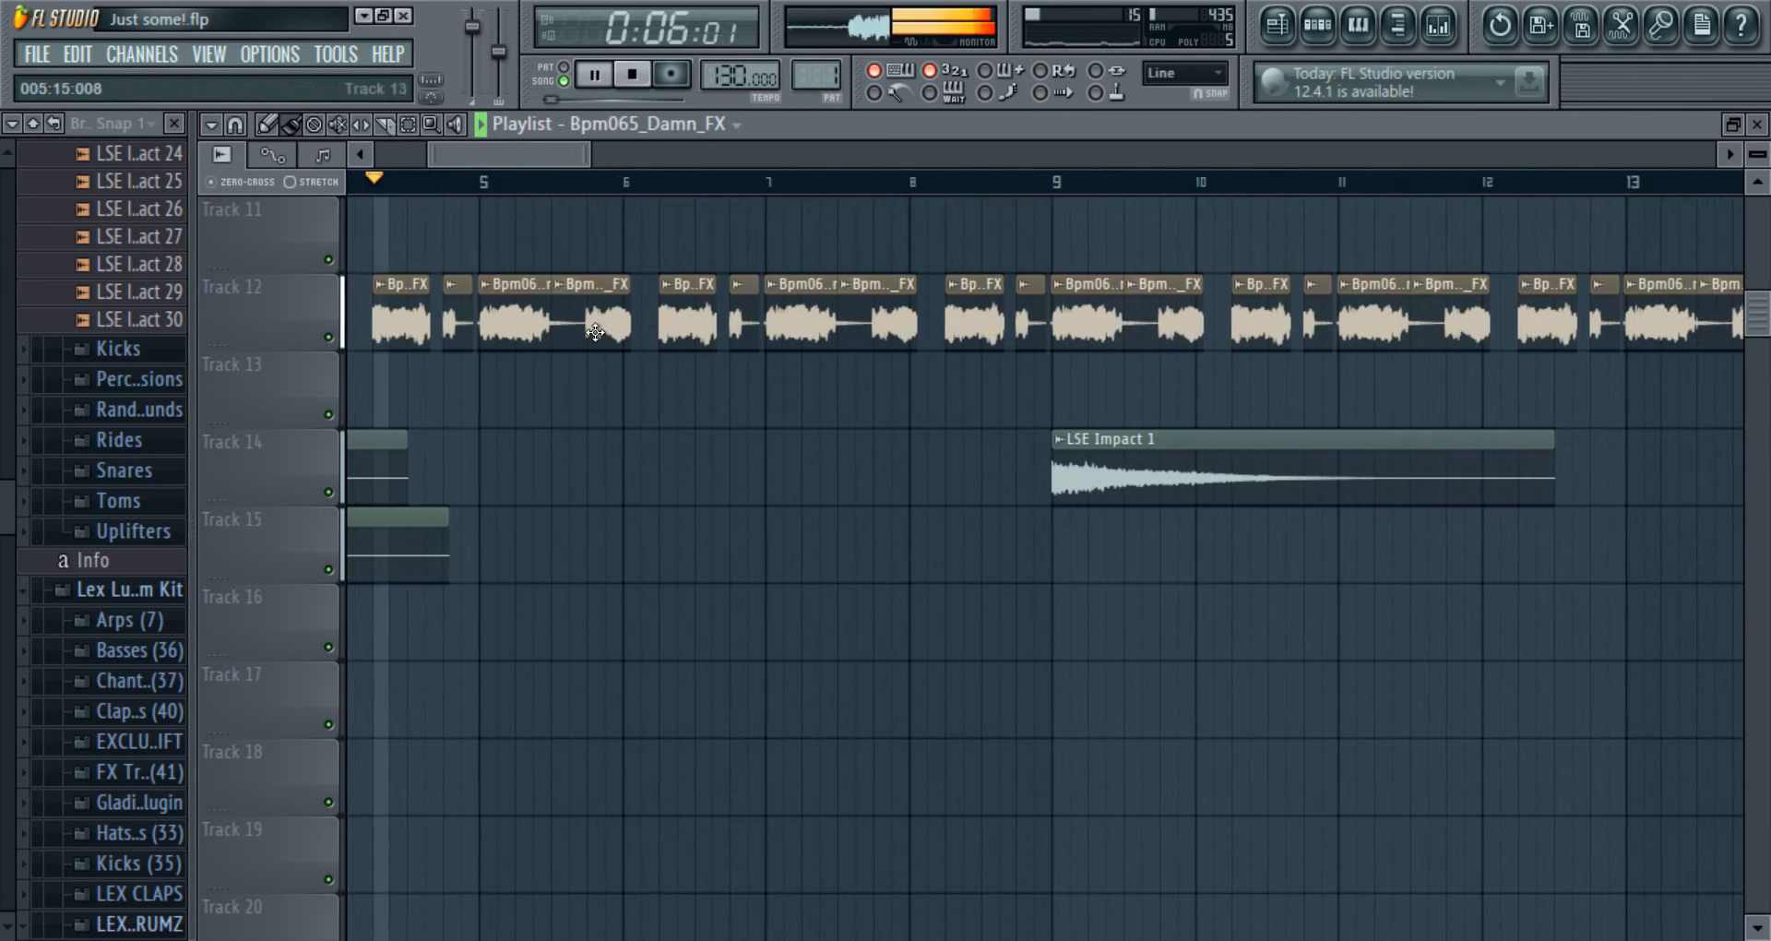
pyautogui.scroll(5, 664, 337)
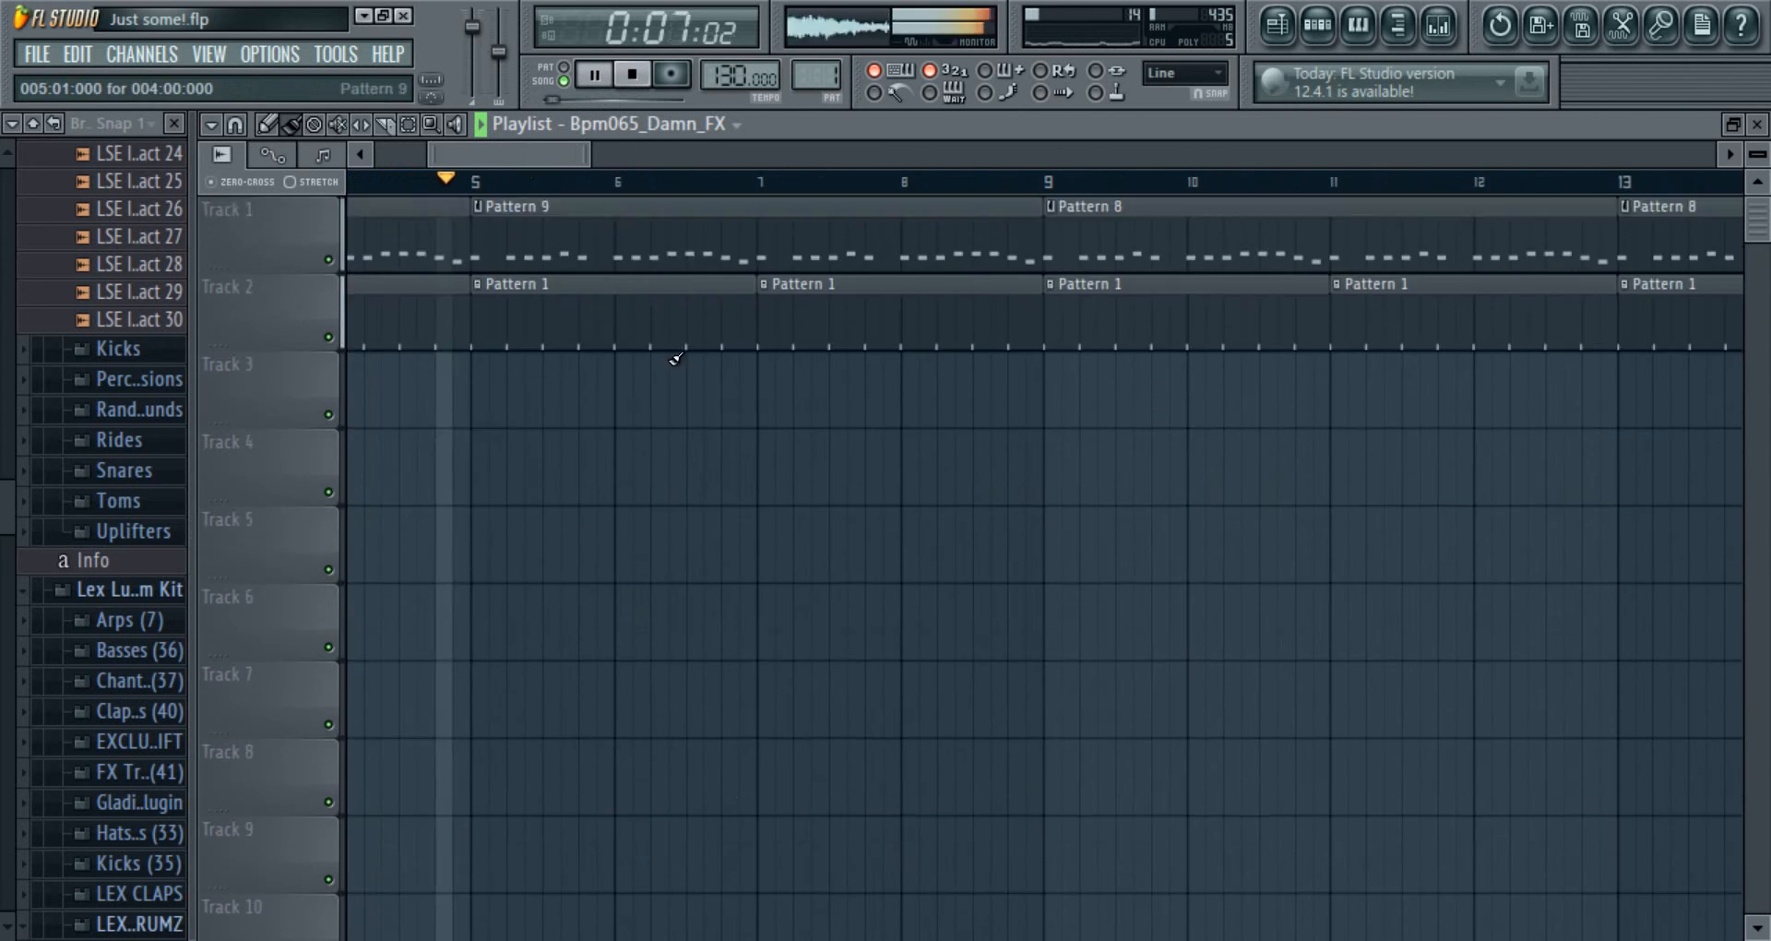
pyautogui.click(635, 79)
# - Open Pattern 2 from bar 17 in the piano roll, audition the D#4 key and examine the brass notes
pyautogui.moveTo(537, 147); pyautogui.dragTo(743, 157)
pyautogui.click(692, 241)
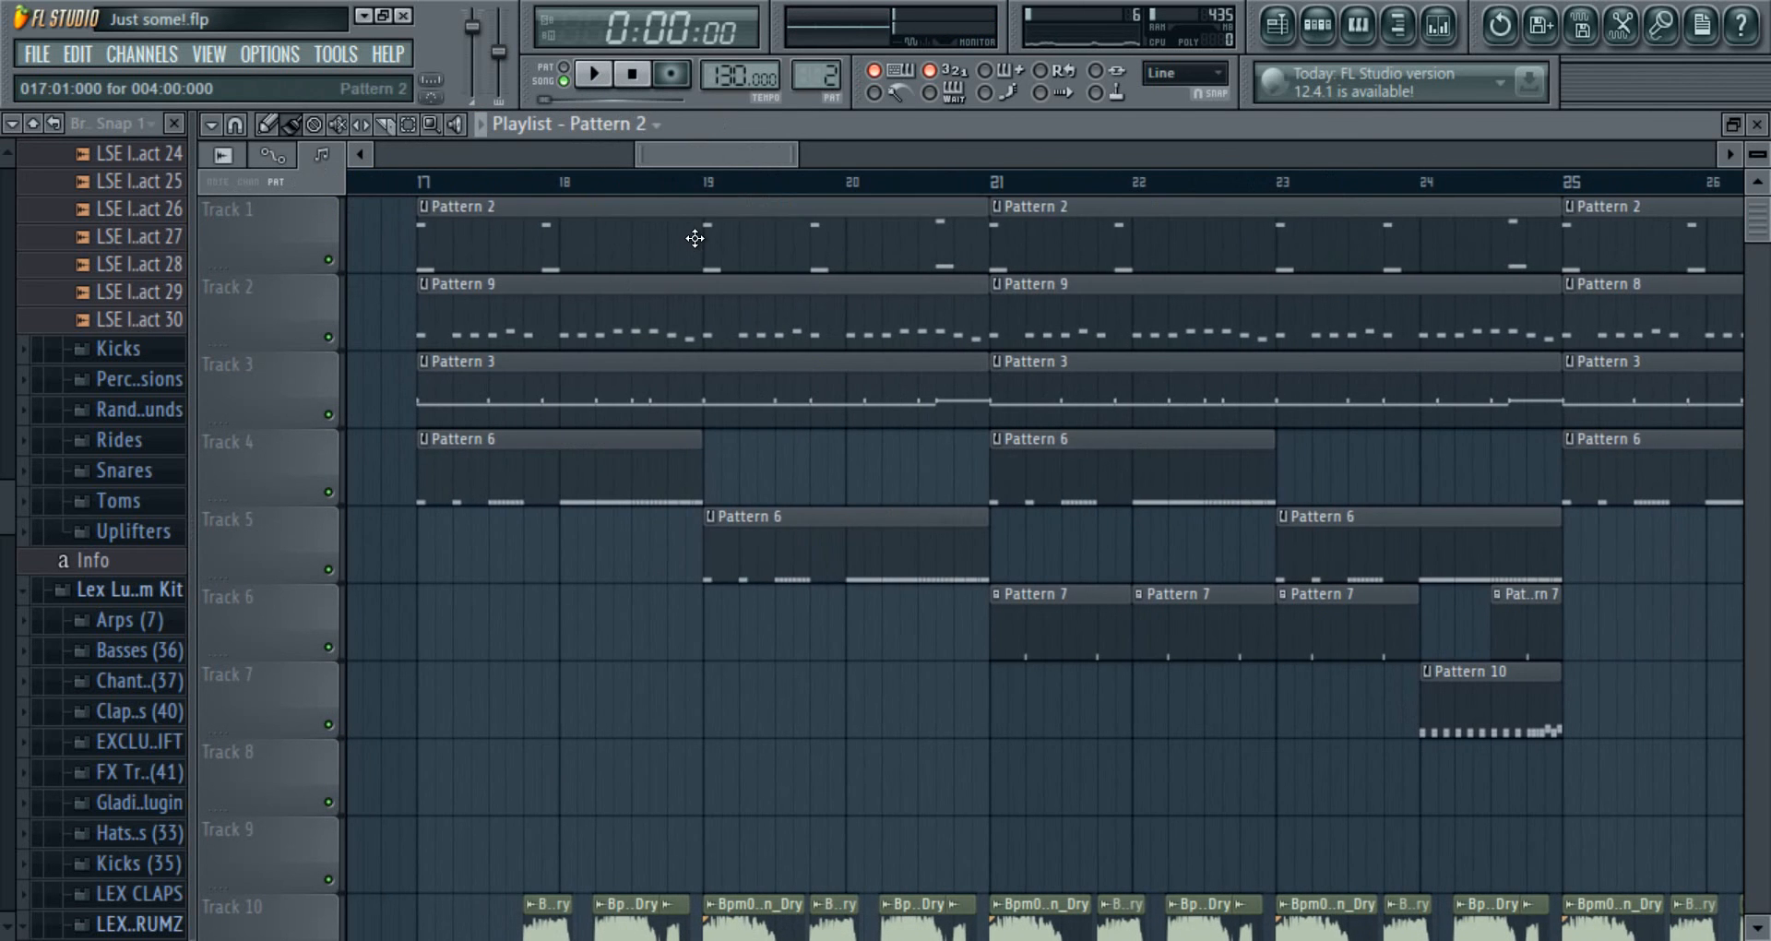
pyautogui.doubleClick(694, 238)
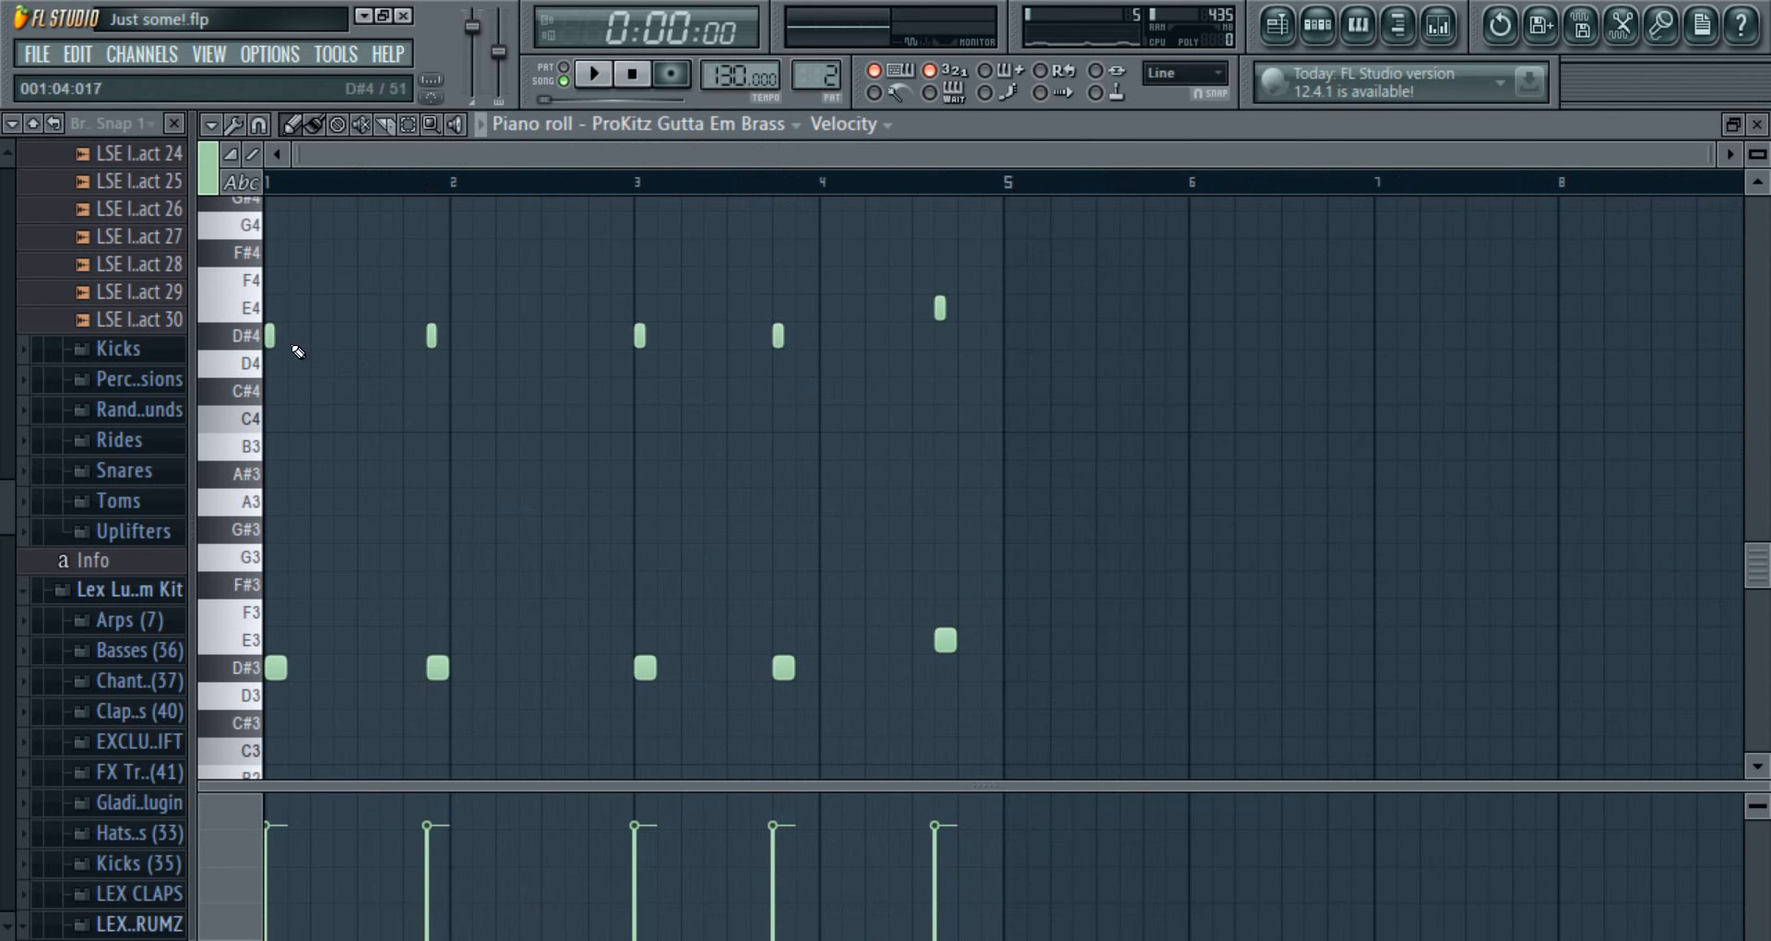
pyautogui.click(249, 338)
pyautogui.scroll(-2, 618, 469)
pyautogui.scroll(-3, 568, 559)
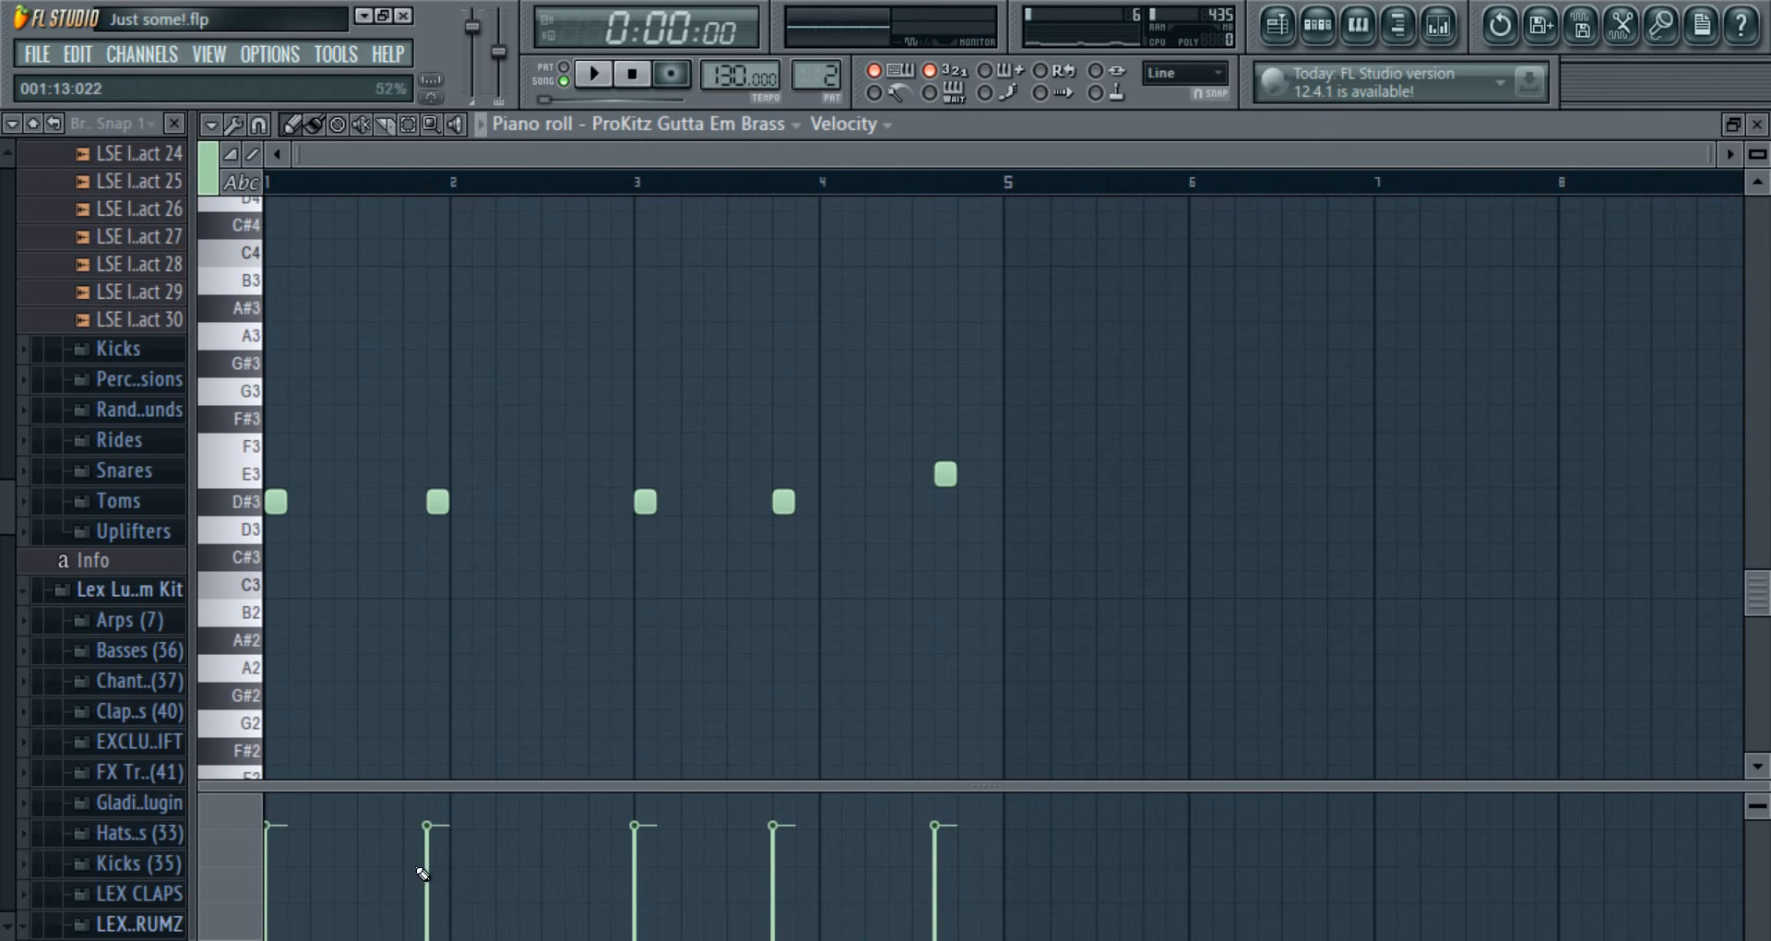
pyautogui.scroll(-2, 1097, 471)
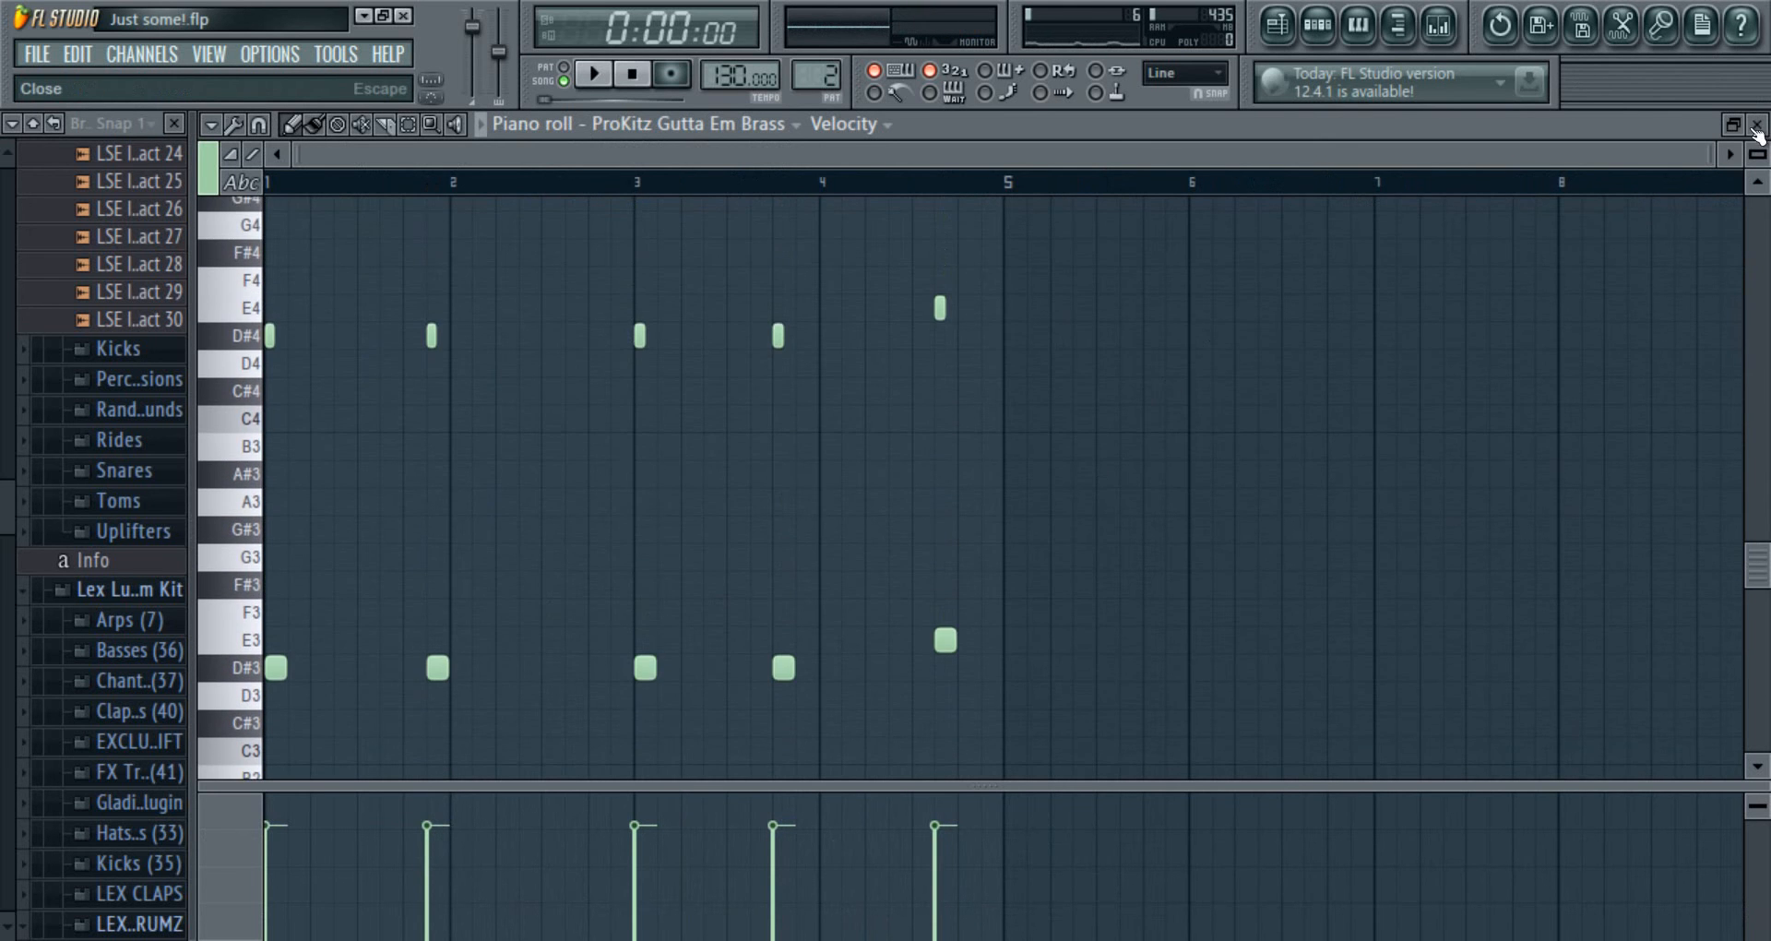
# - Open the ProKitz Gutta Em Brass channel settings from the channel rack and view the effects on mixer Insert 2
pyautogui.press('F5')
pyautogui.scroll(-2, 756, 286)
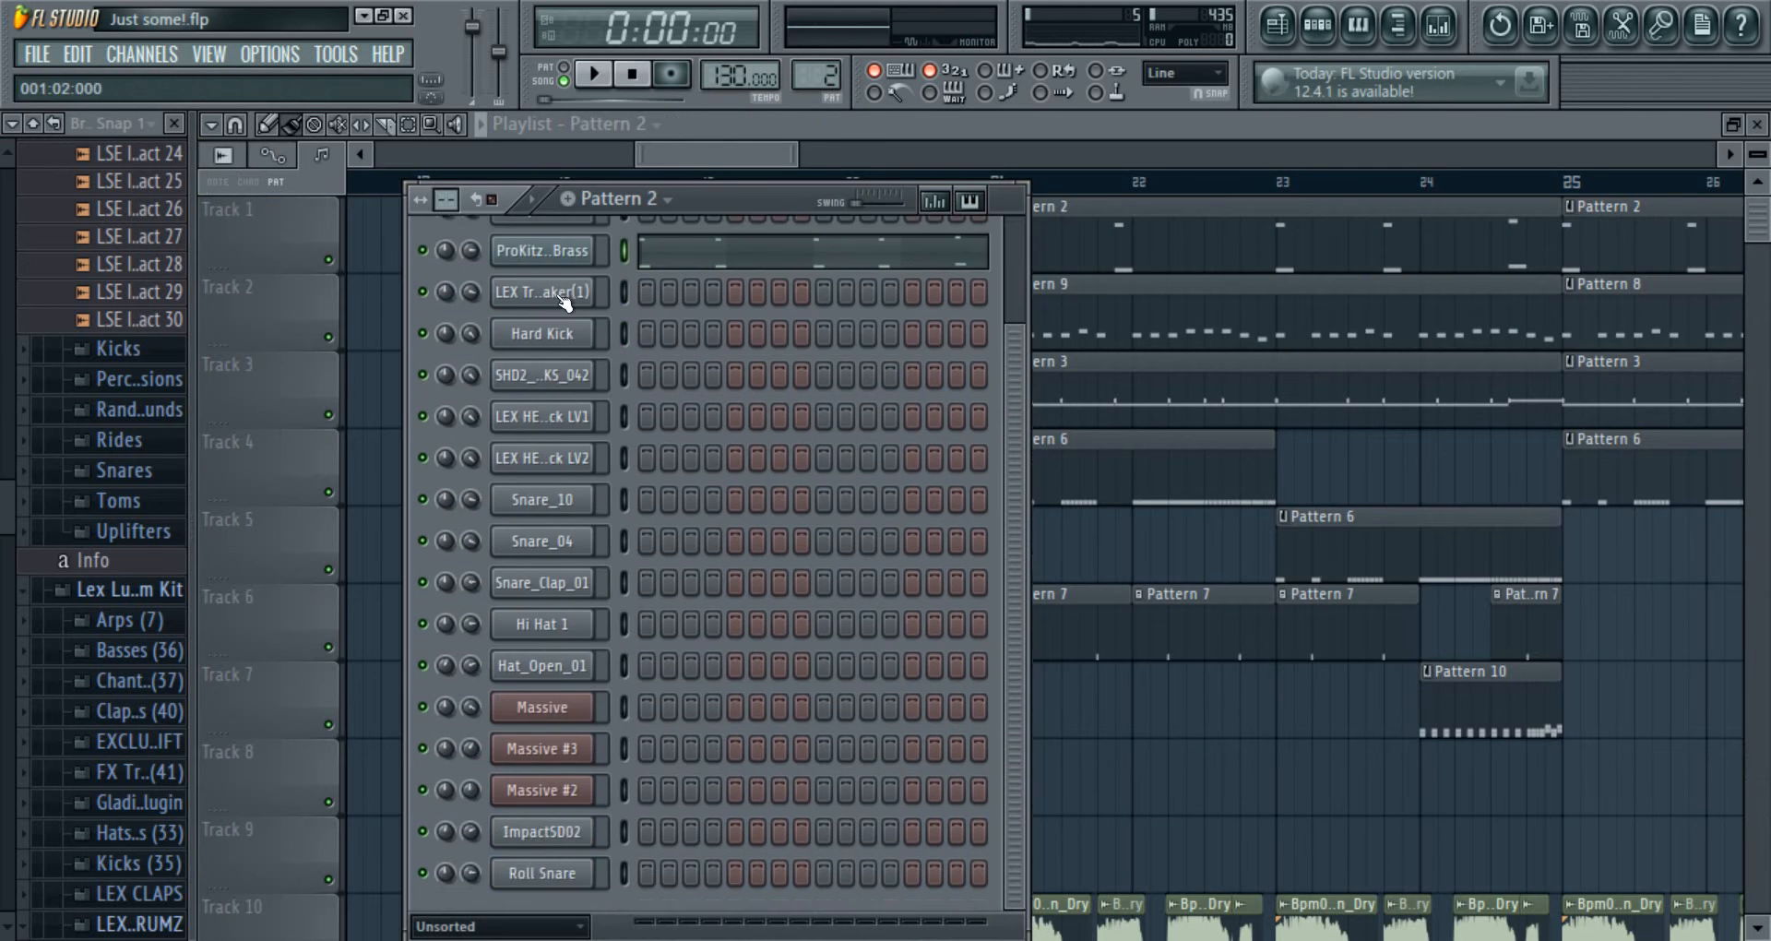
pyautogui.scroll(2, 554, 314)
pyautogui.click(546, 341)
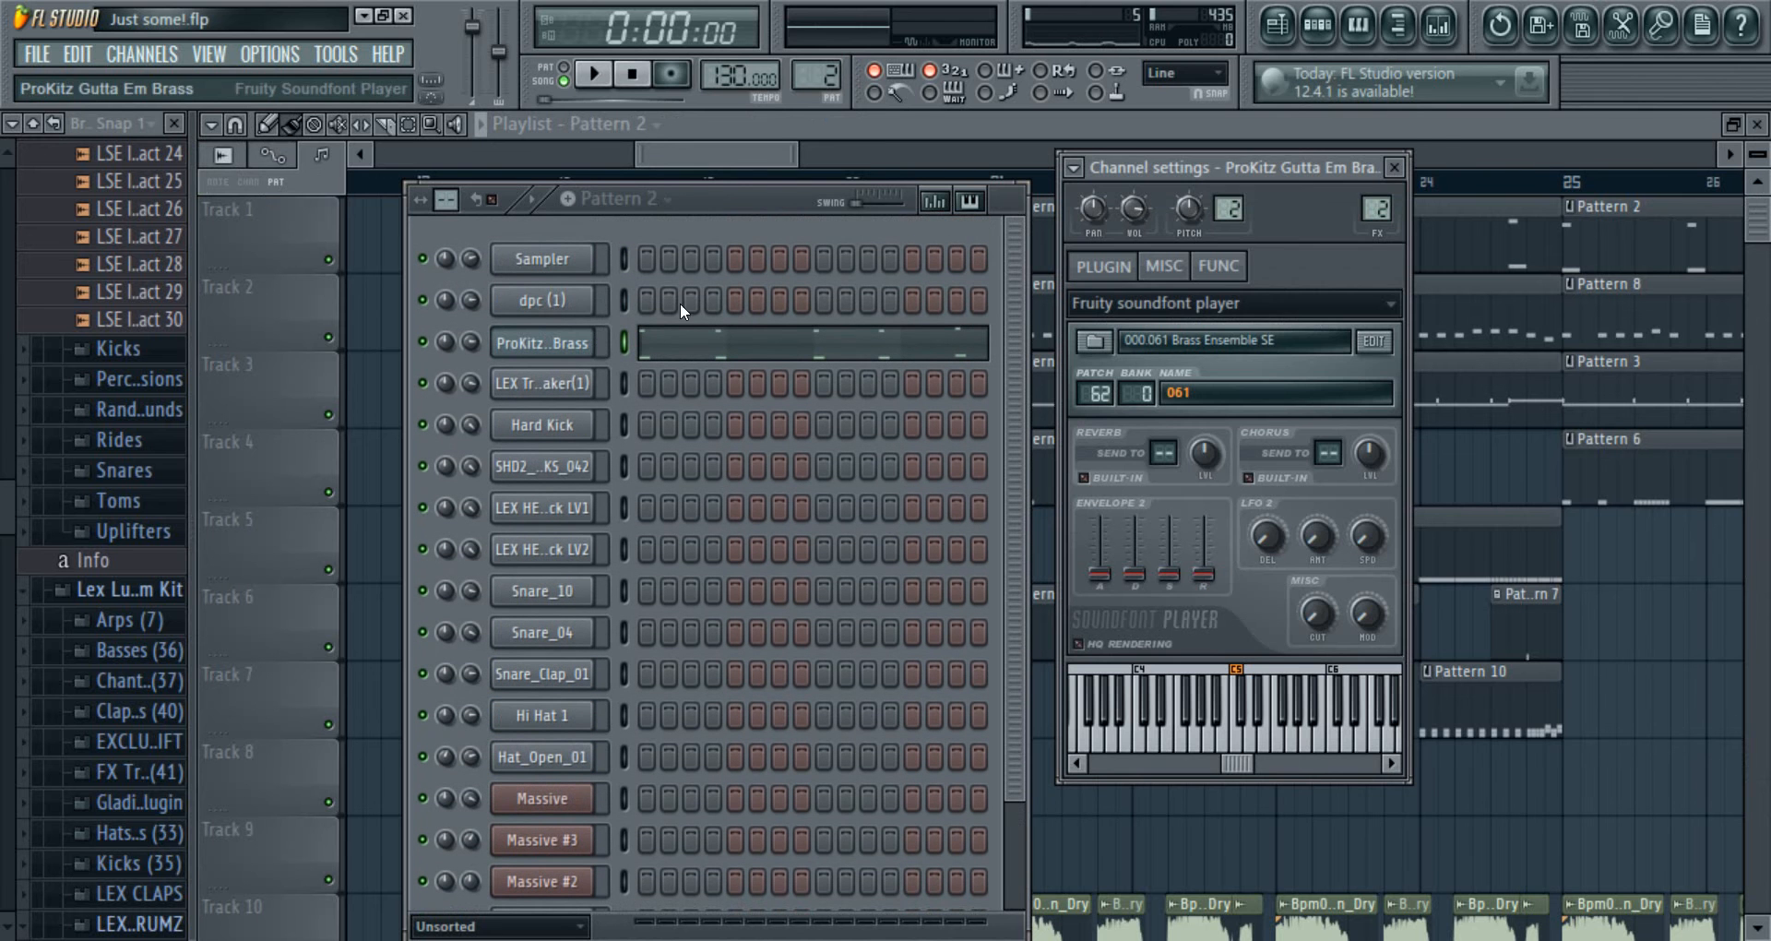
pyautogui.click(1441, 27)
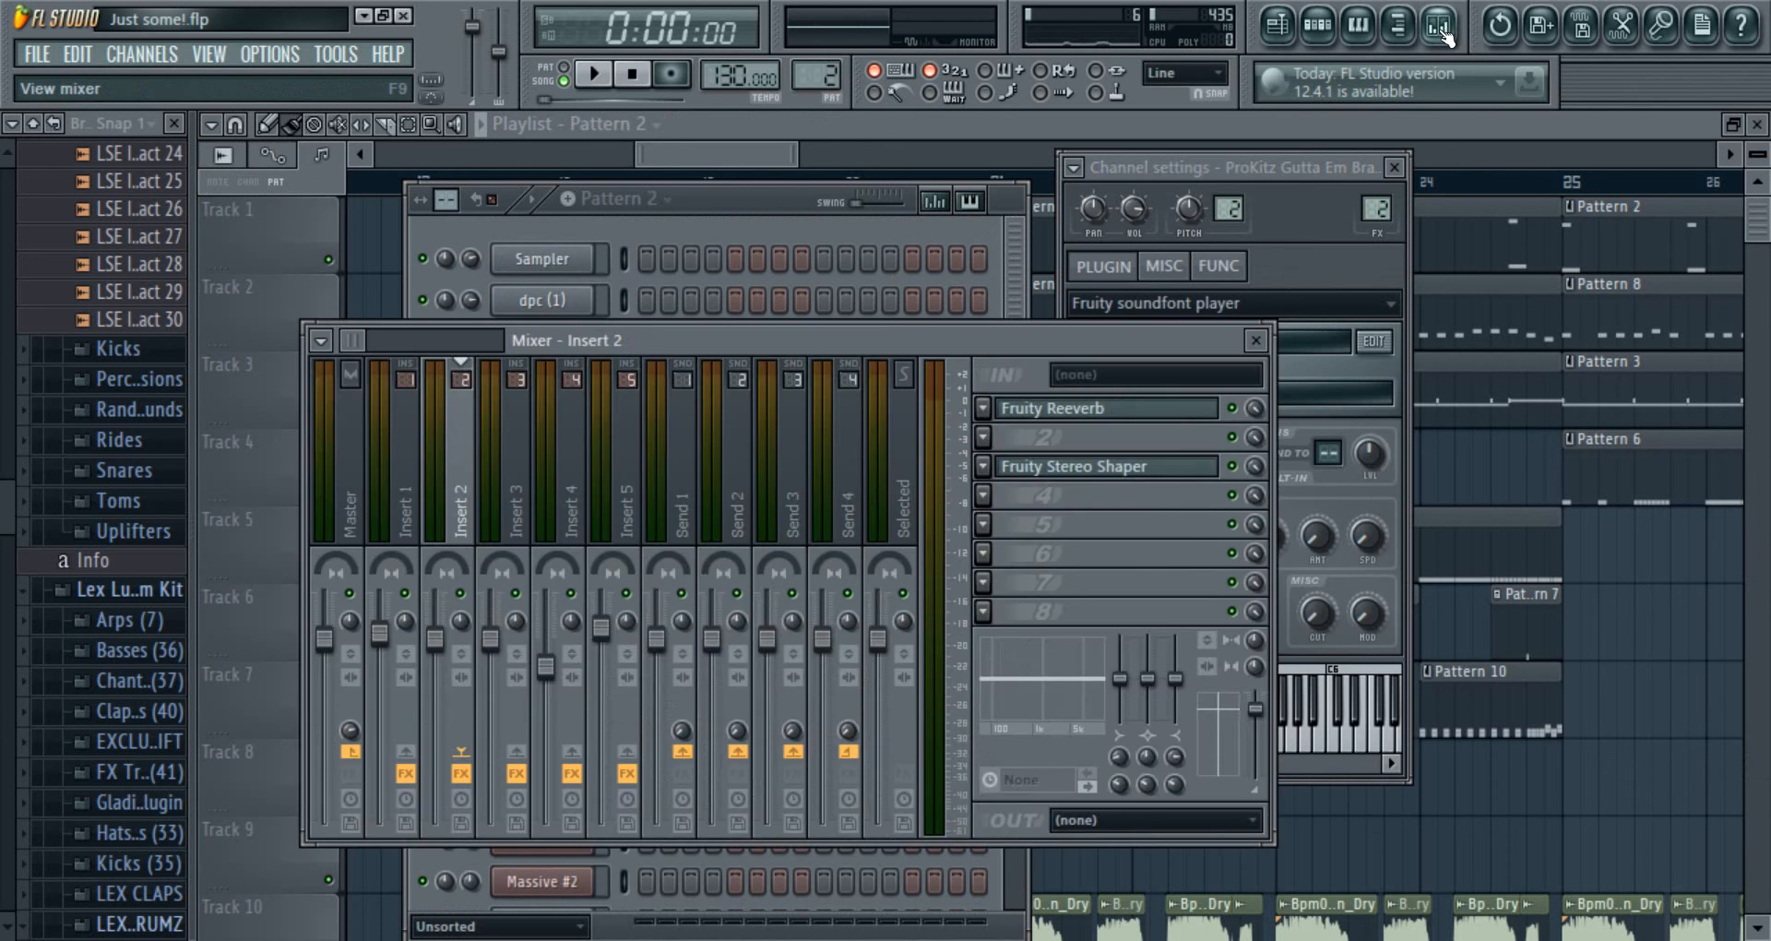
pyautogui.moveTo(1109, 335); pyautogui.dragTo(1251, 261)
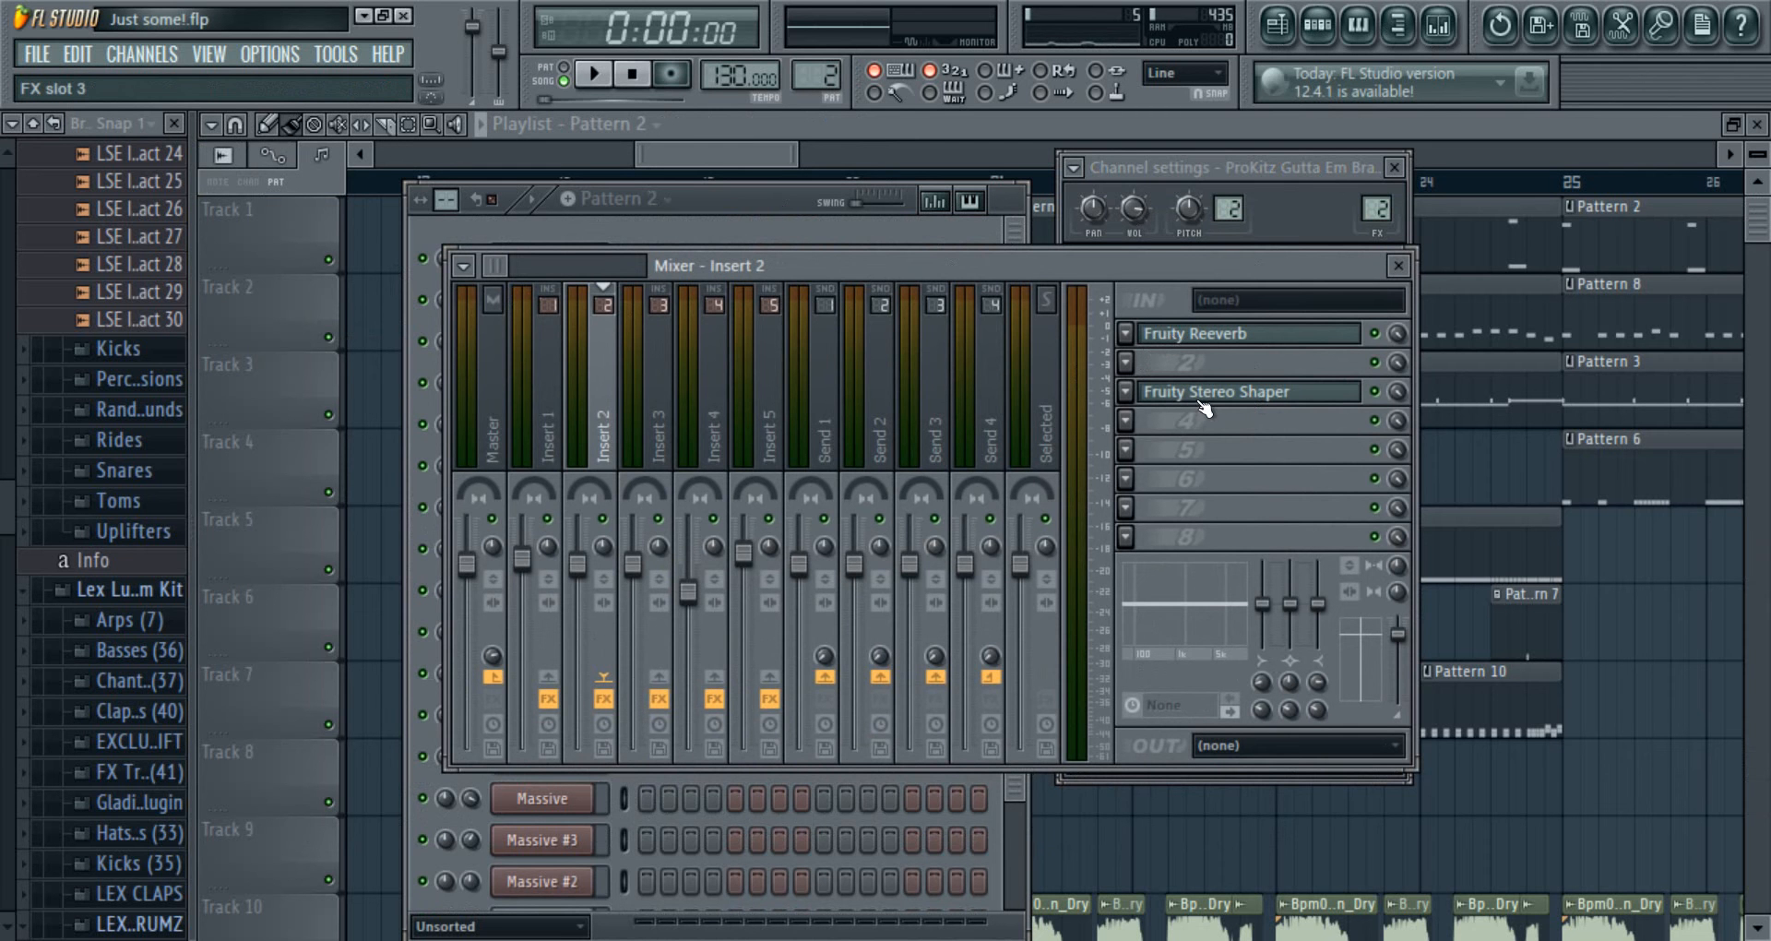
# - Play Pattern 2 from the channel rack, view its brass notes in the piano roll, stop and close the piano roll
pyautogui.click(708, 187)
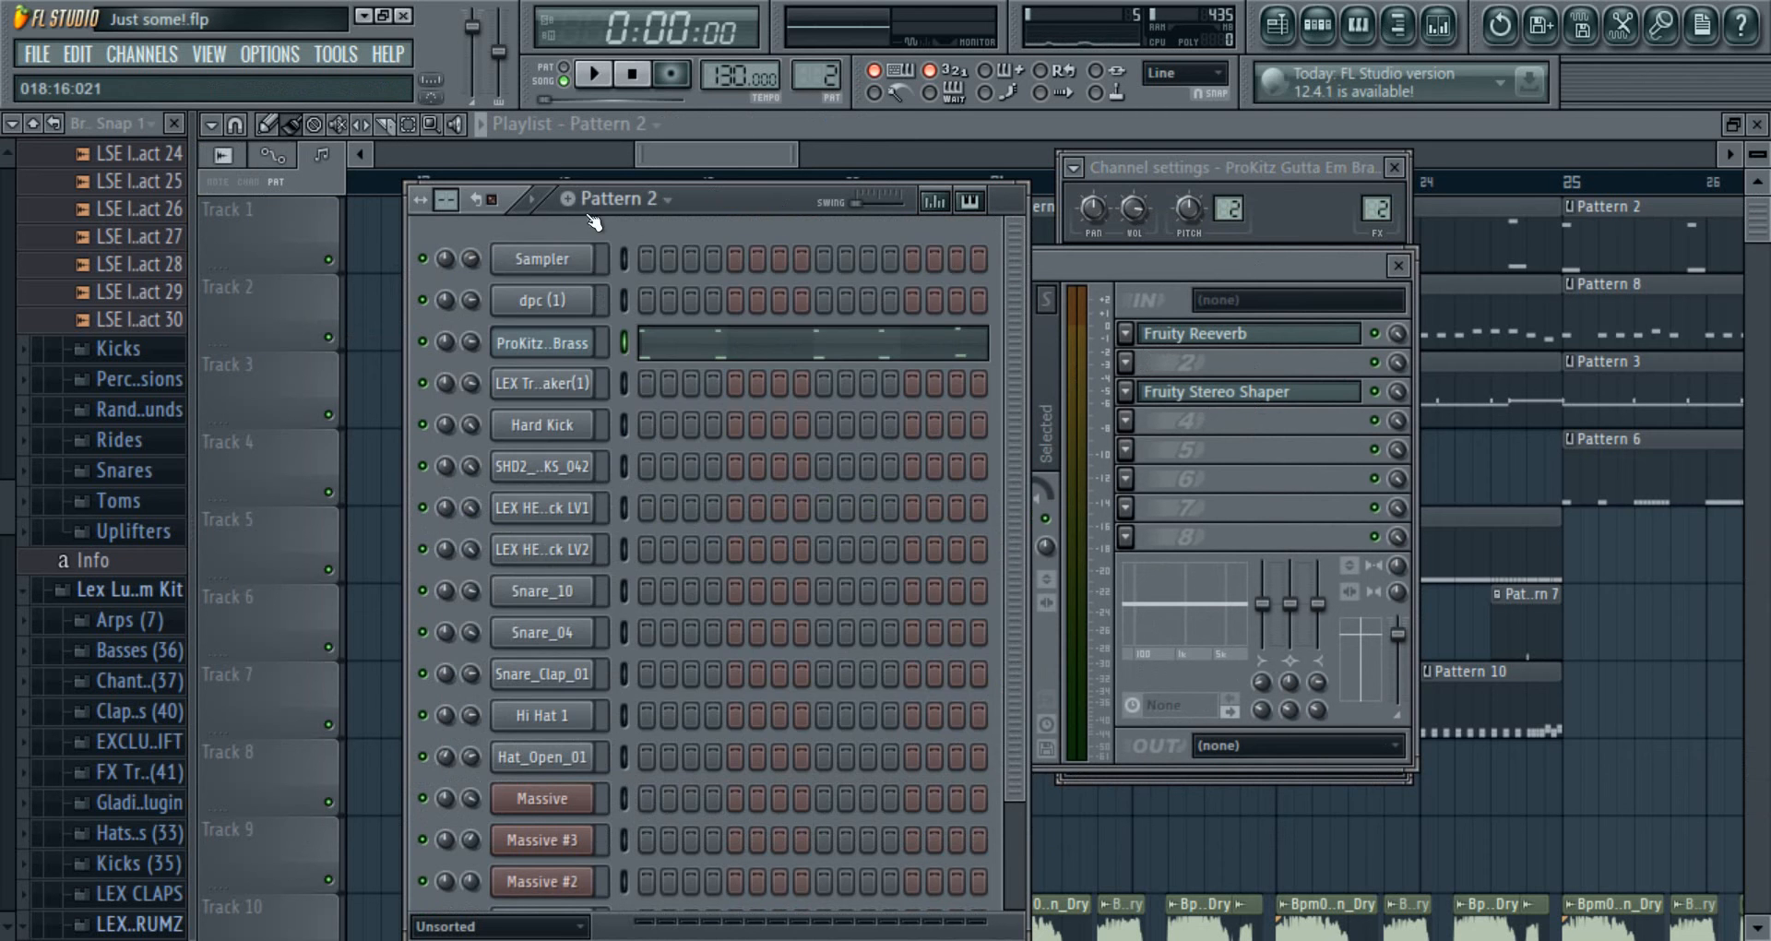
pyautogui.press('space')
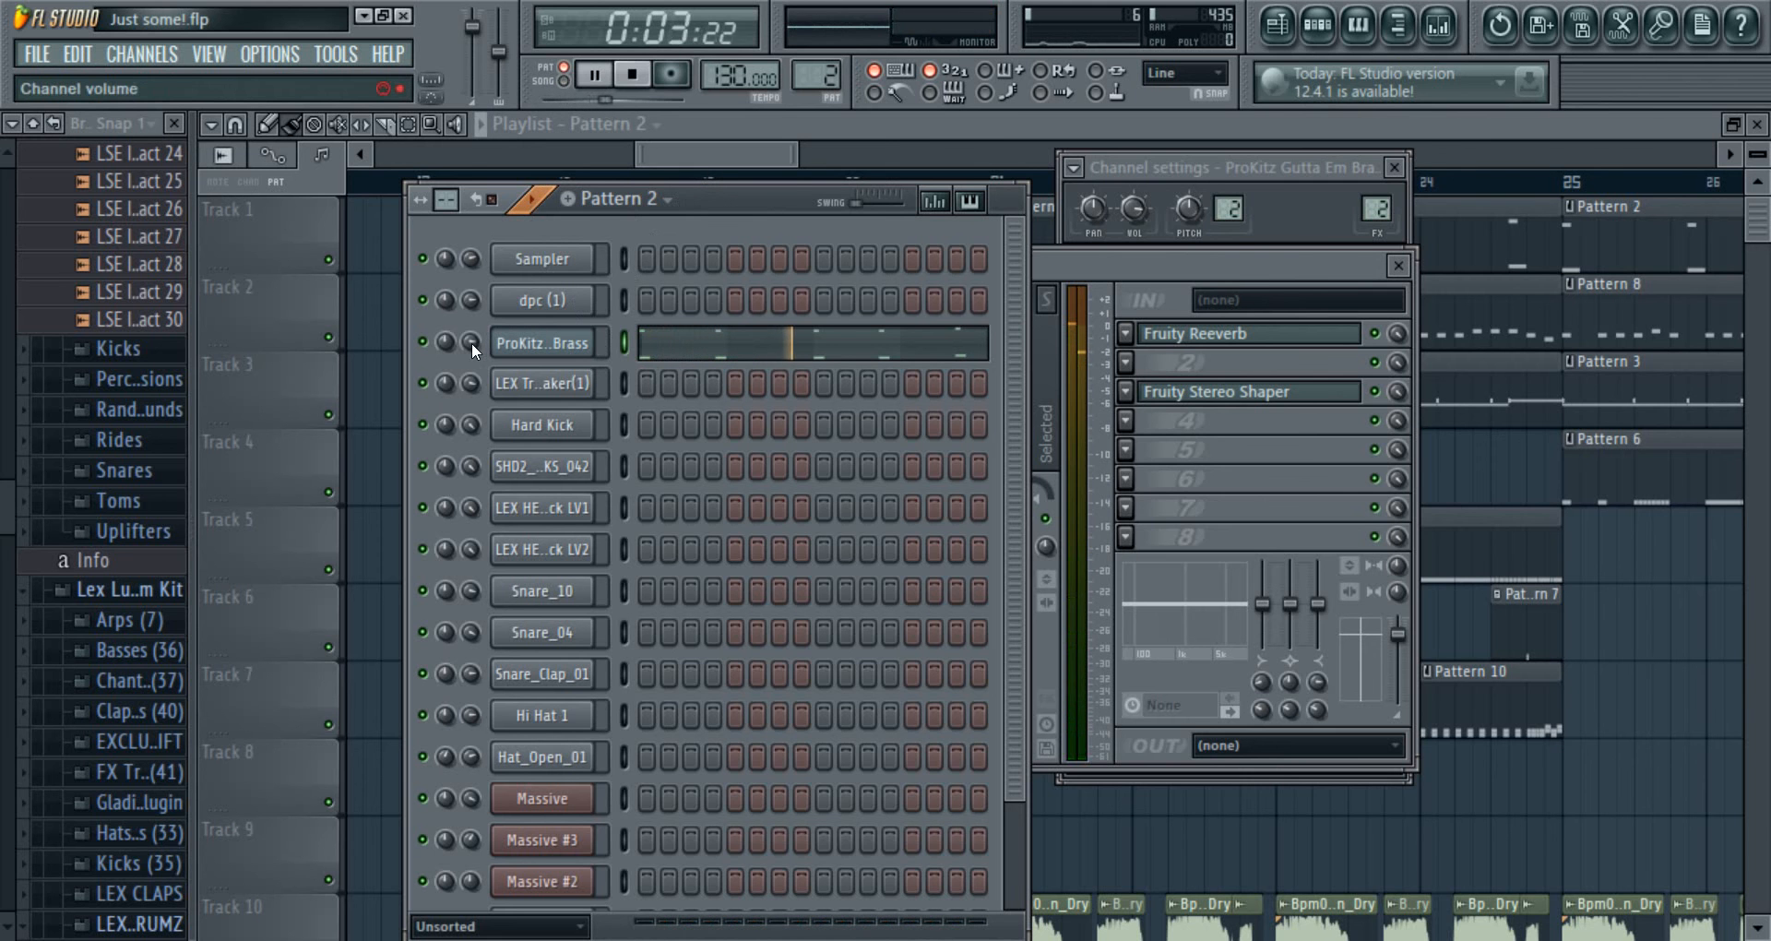
pyautogui.click(690, 302)
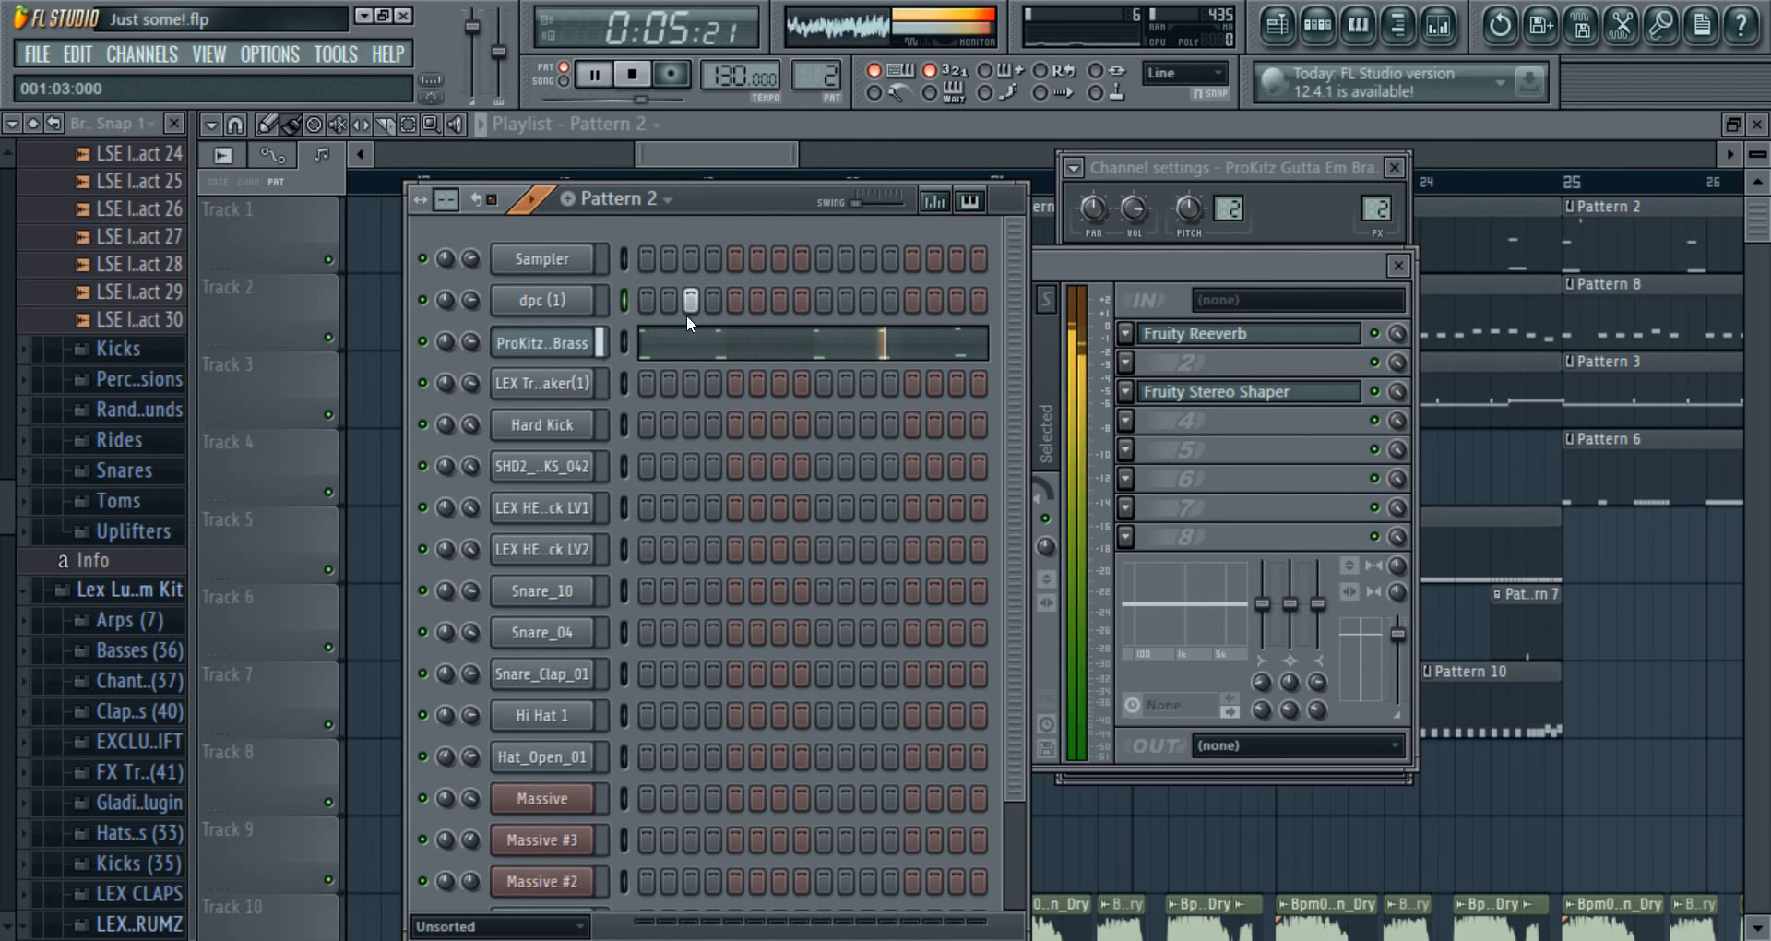
pyautogui.click(704, 343)
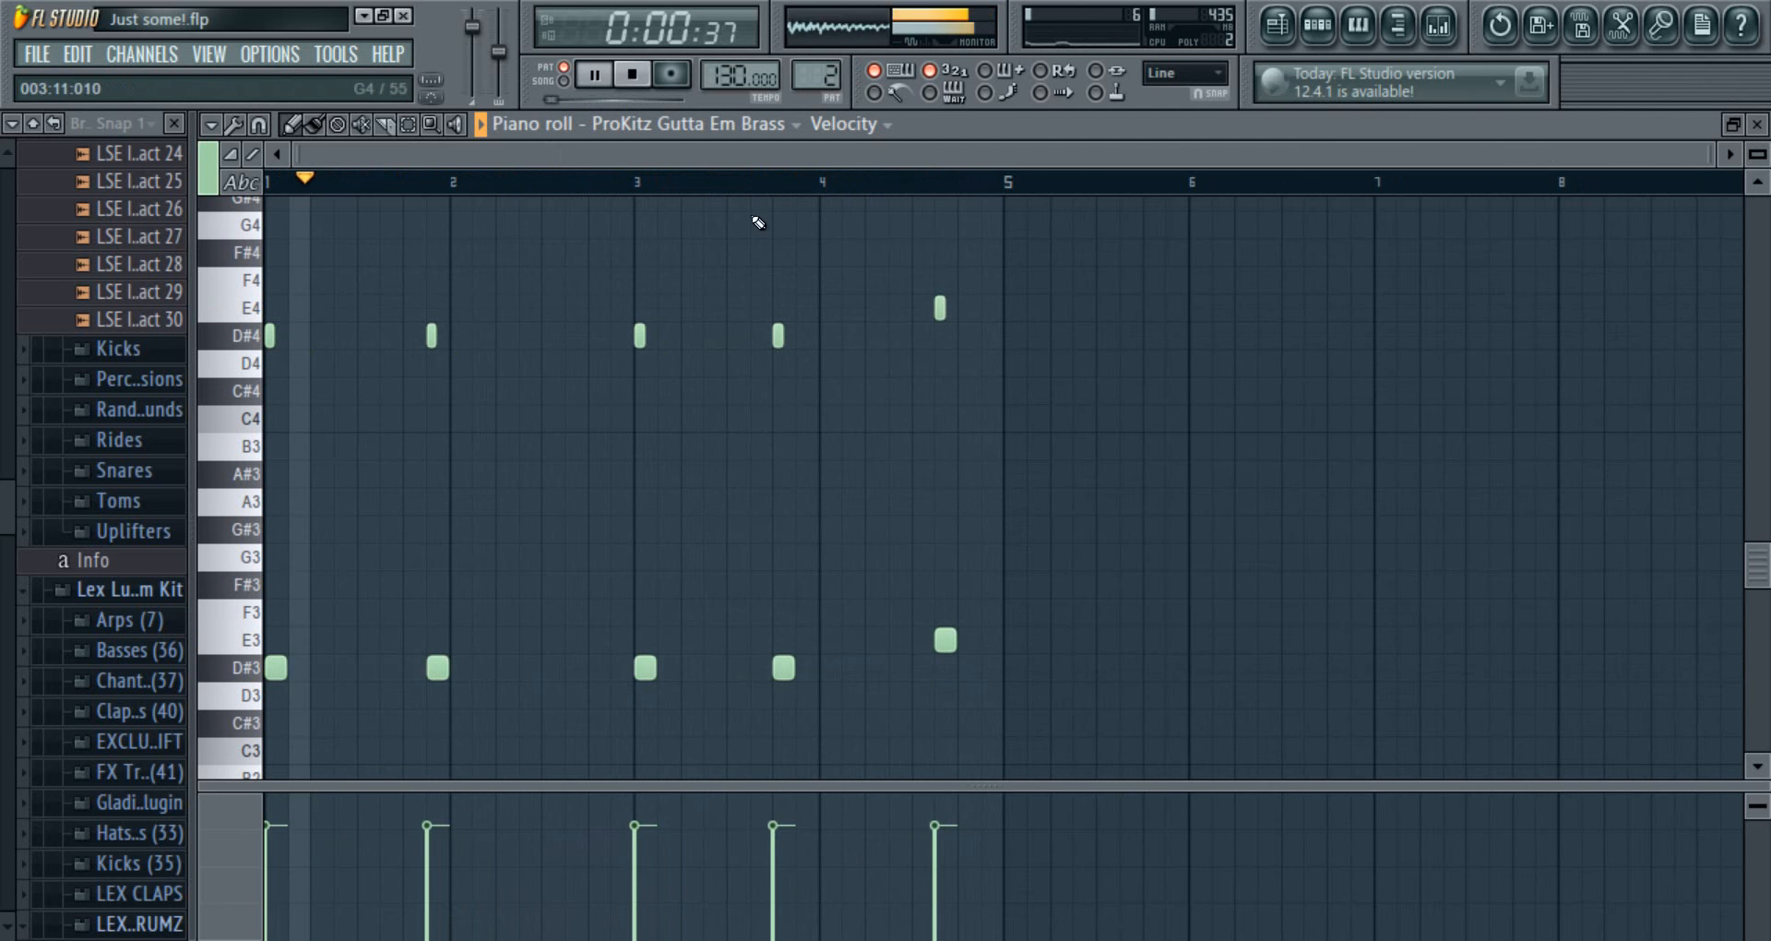
pyautogui.click(636, 81)
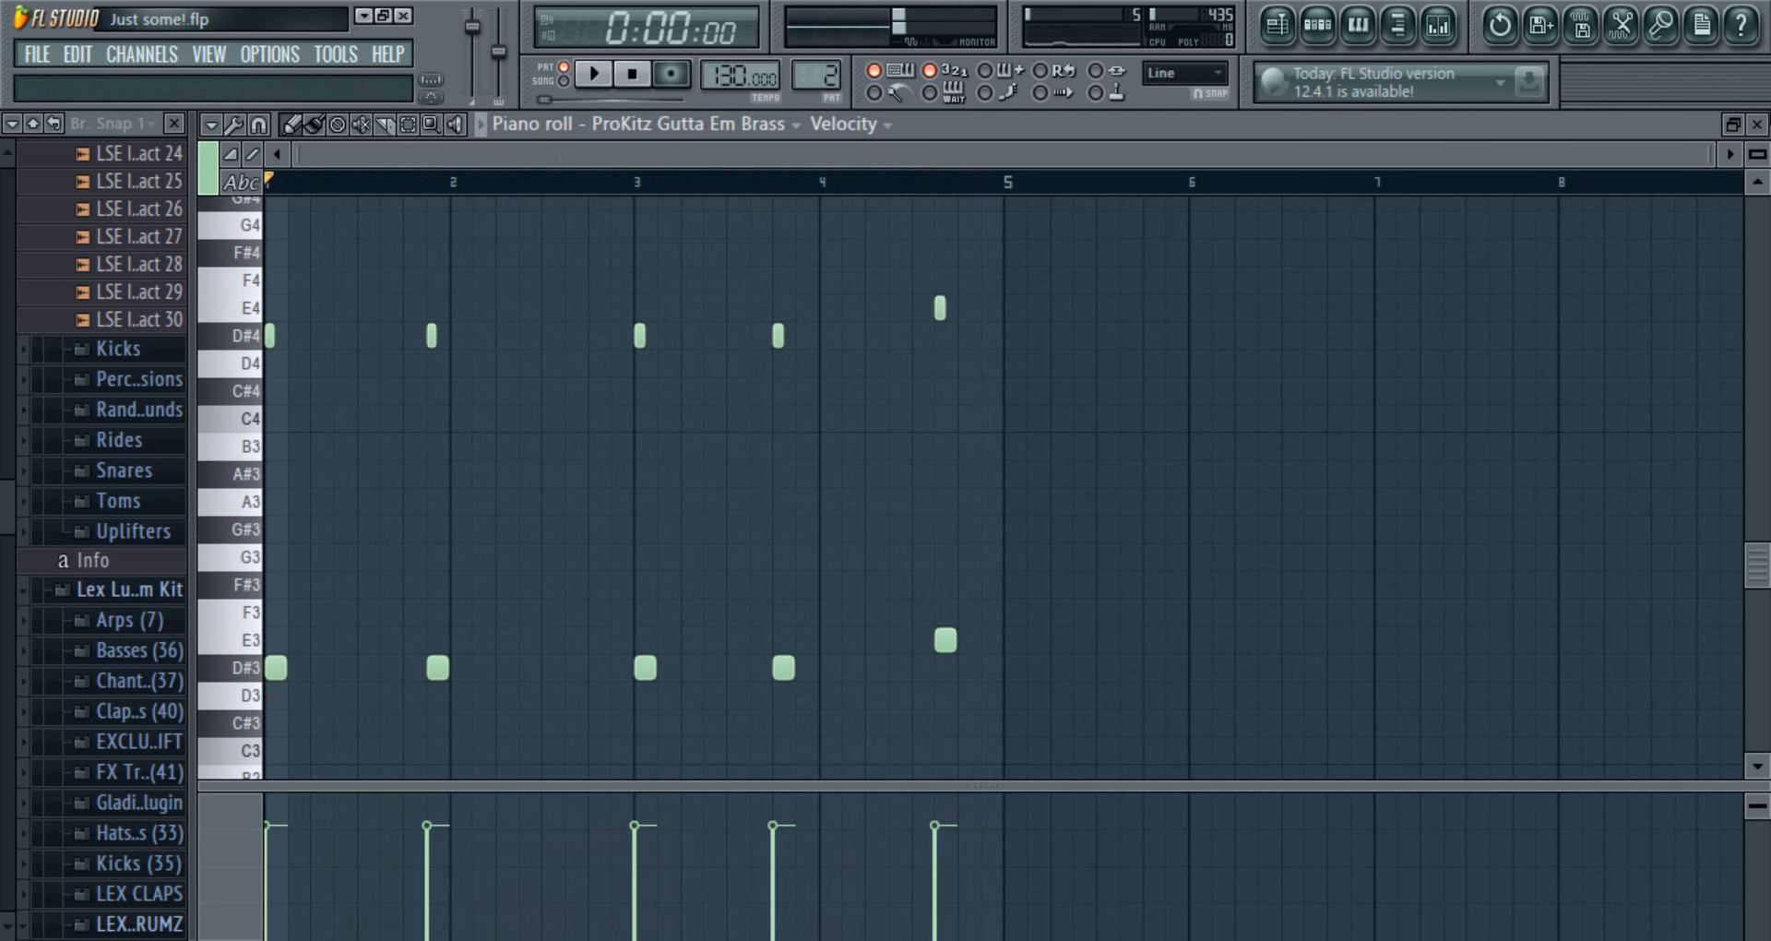
pyautogui.click(1757, 124)
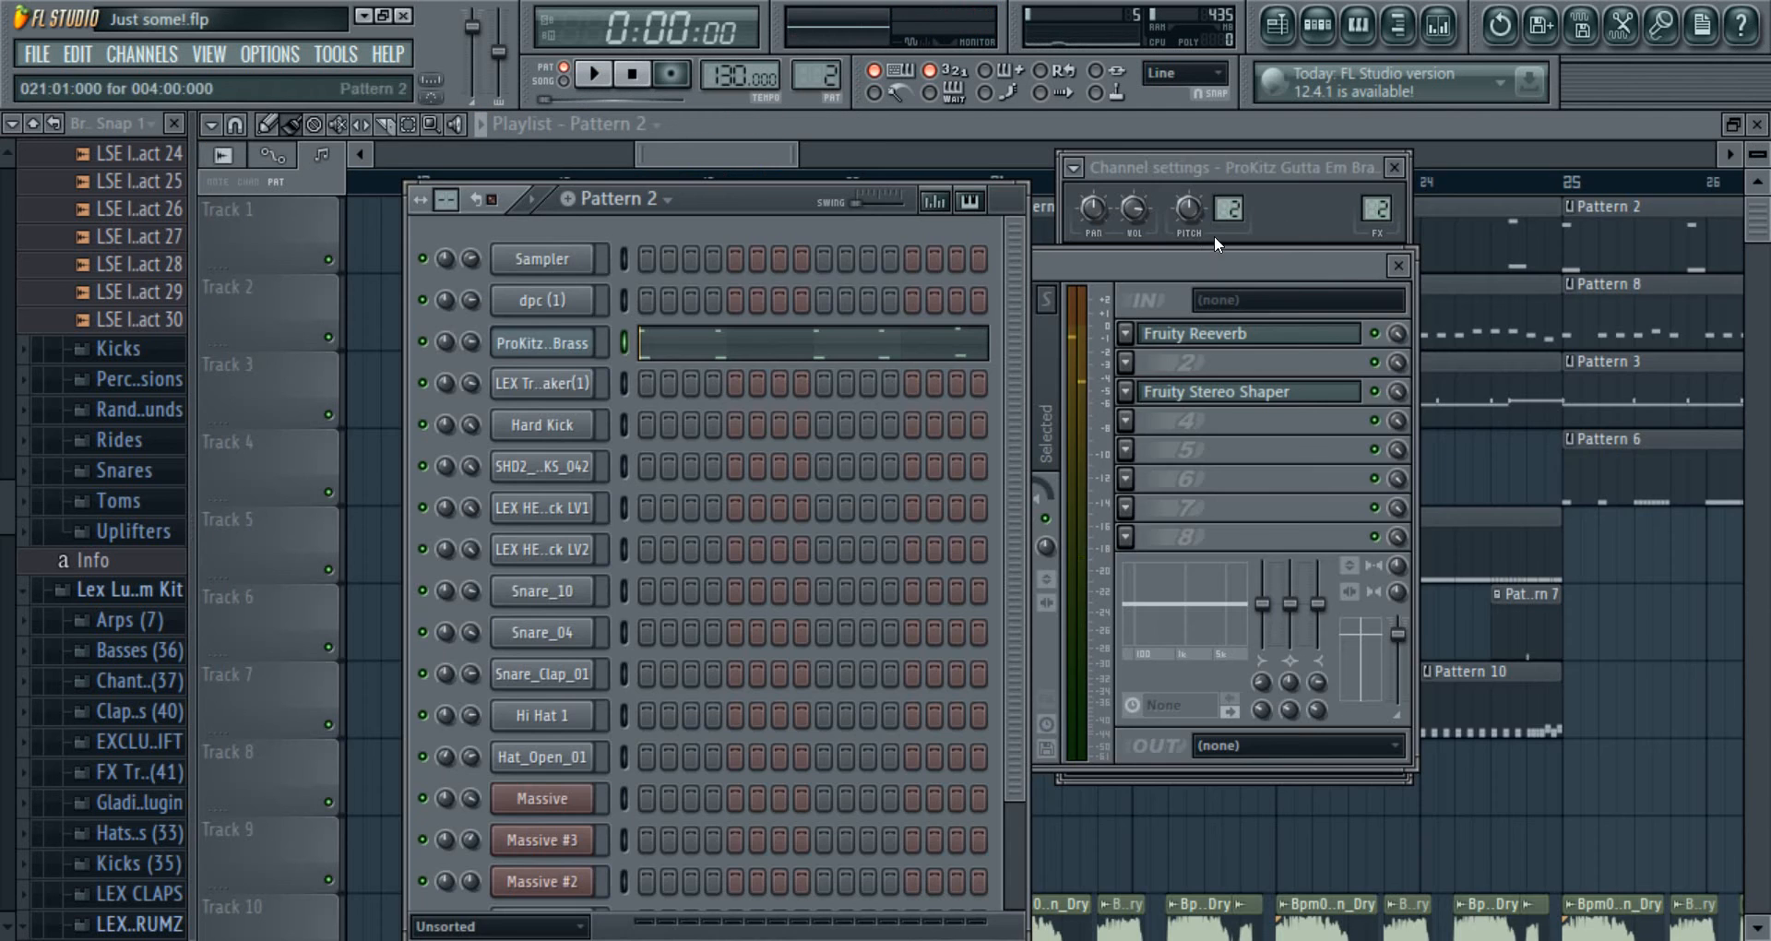
# - Open Pattern 3's LEX Trunk Shaker(1) notes from the playlist in the piano roll and close it to reveal the channel rack
pyautogui.click(683, 150)
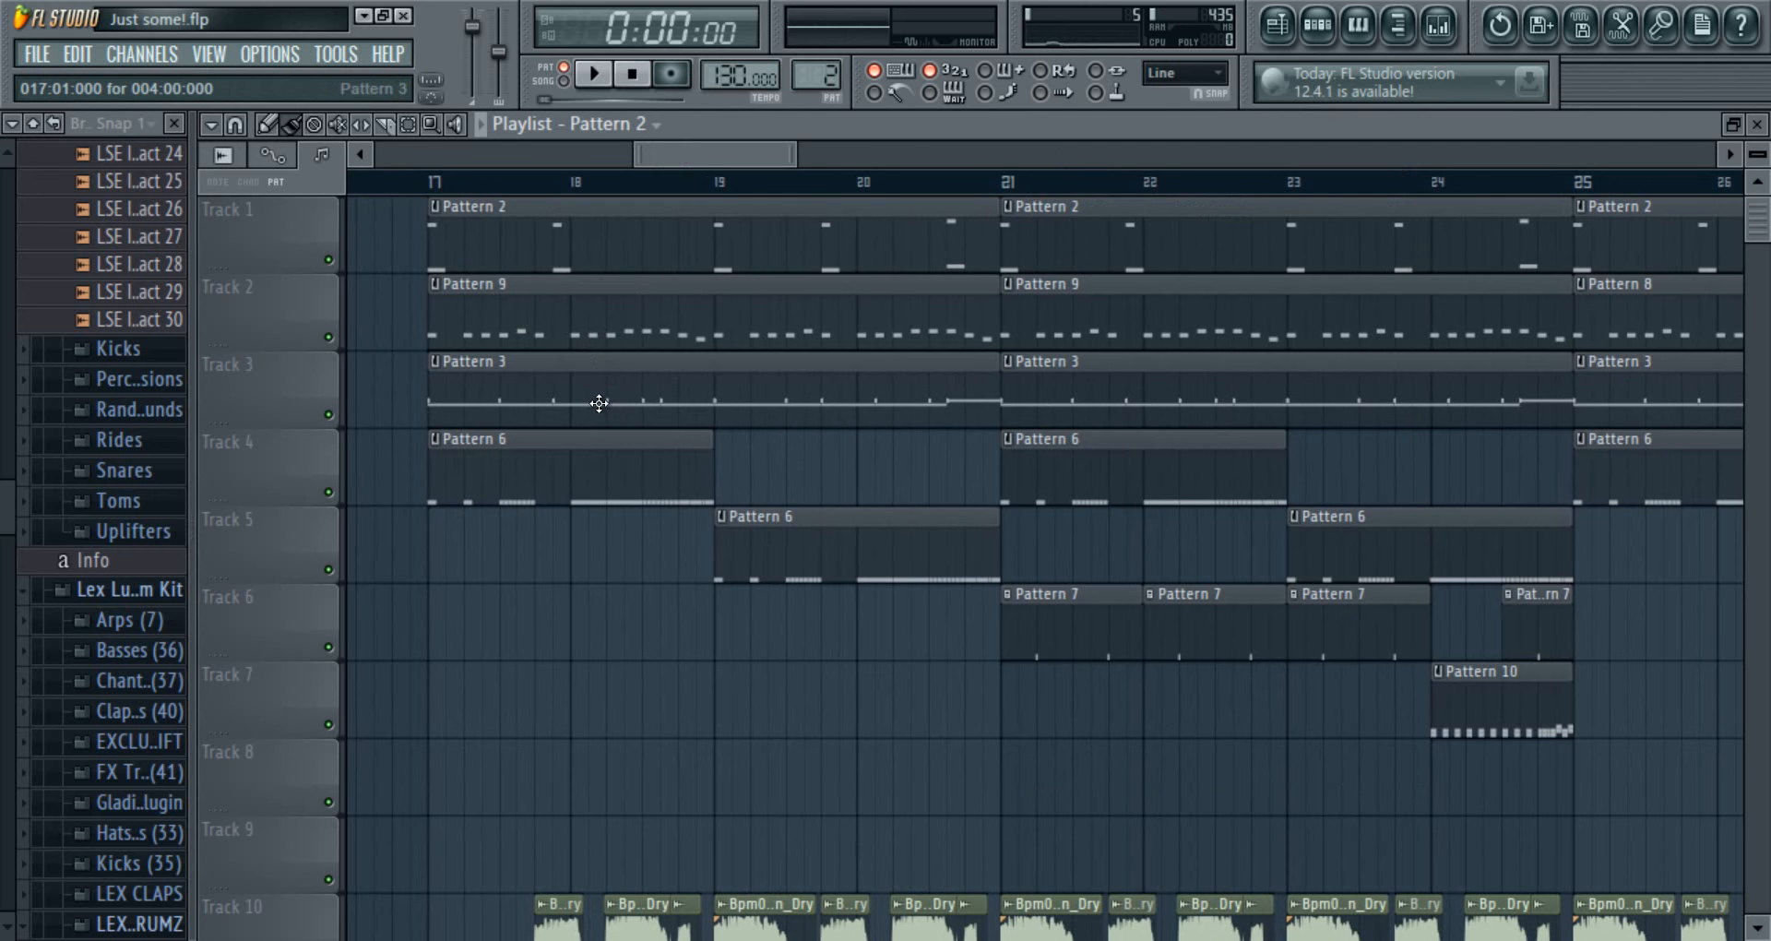
pyautogui.doubleClick(600, 413)
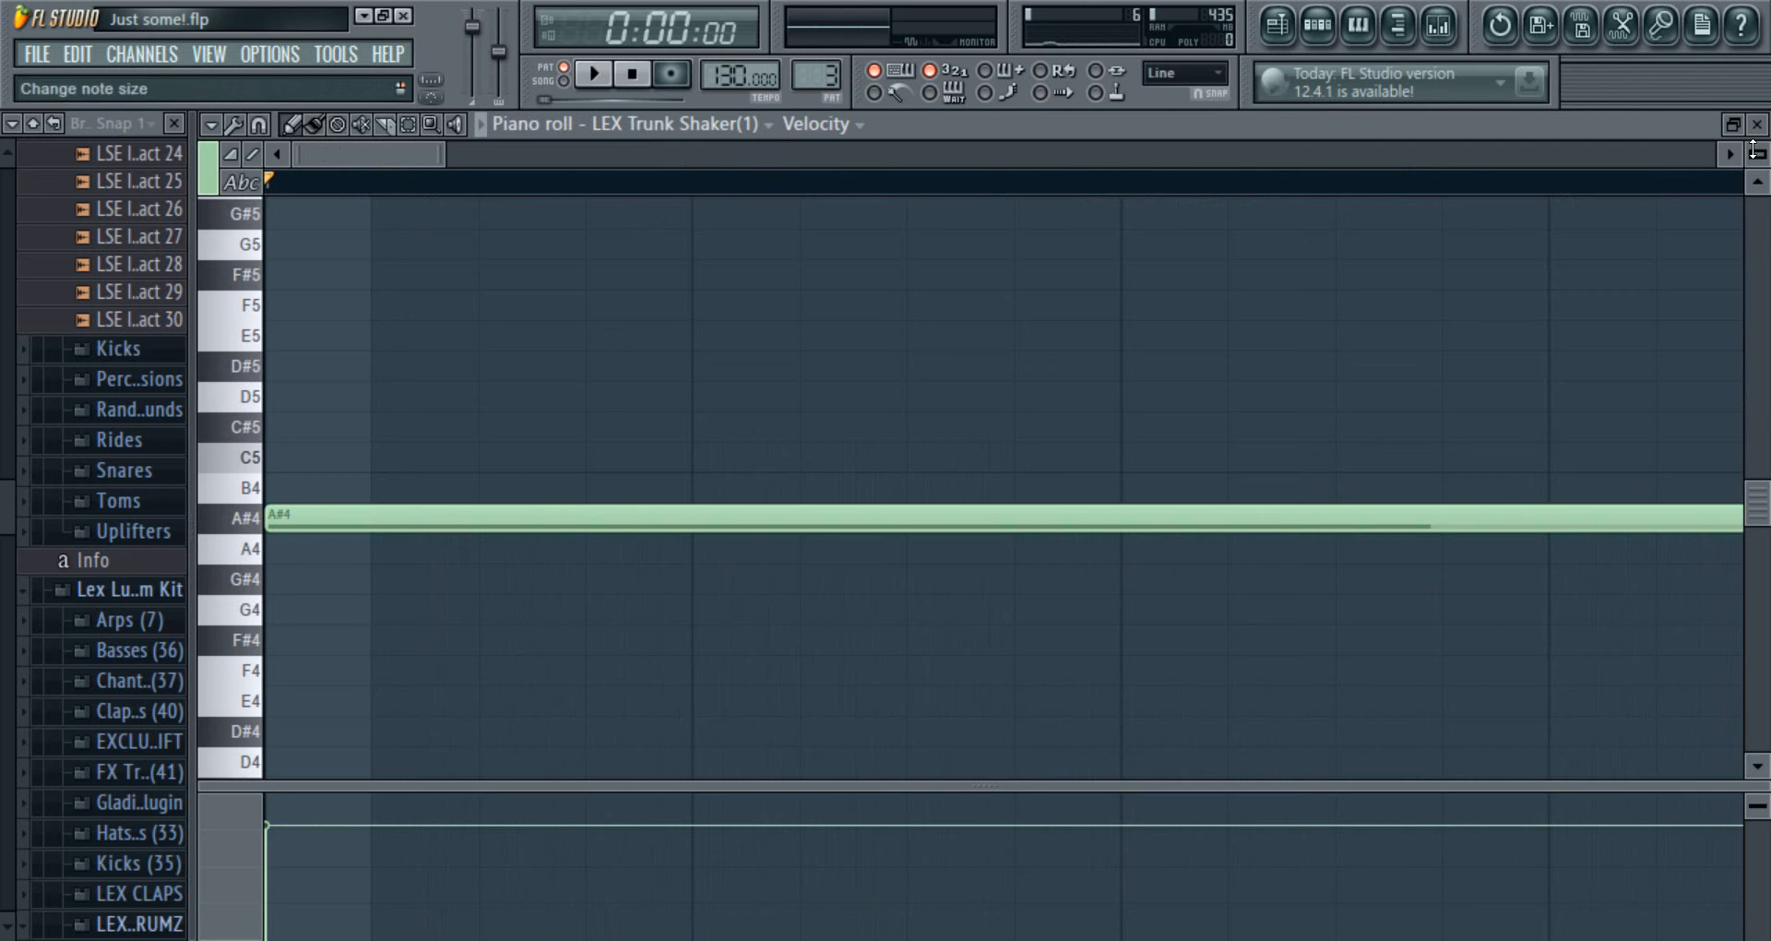
pyautogui.press('Escape')
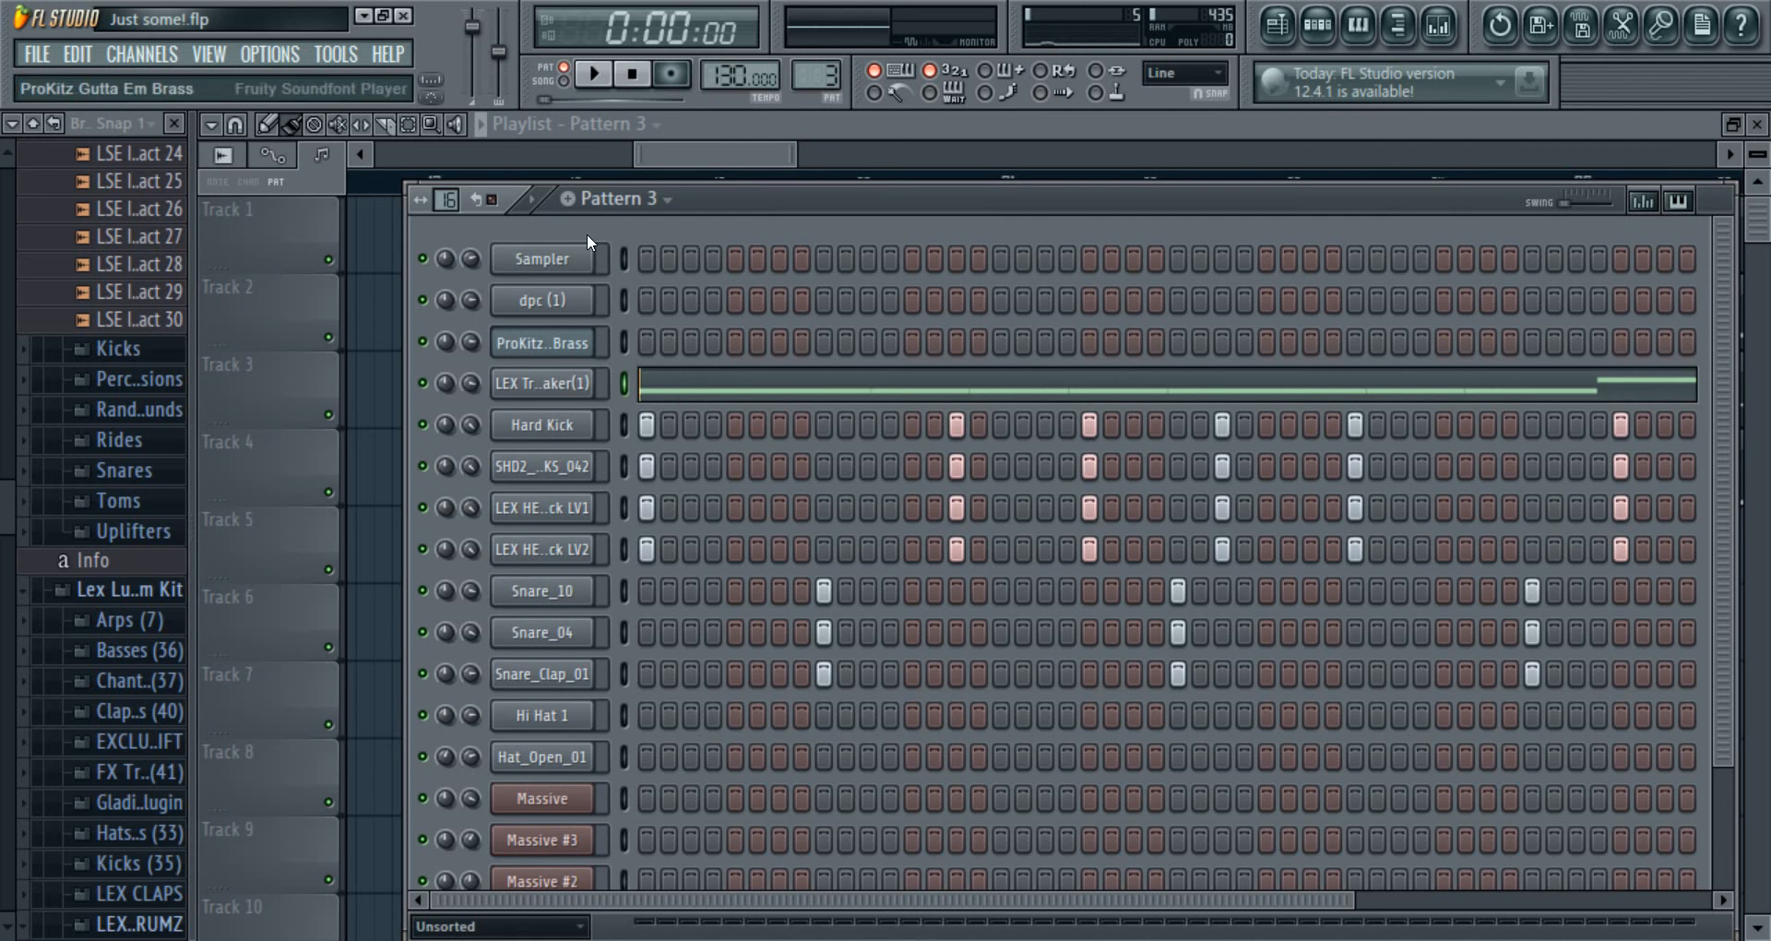
# - Open Pattern 6's Hi Hat 1 notes in the piano roll, examine them during playback, stop and close the piano roll
pyautogui.click(678, 155)
pyautogui.doubleClick(561, 473)
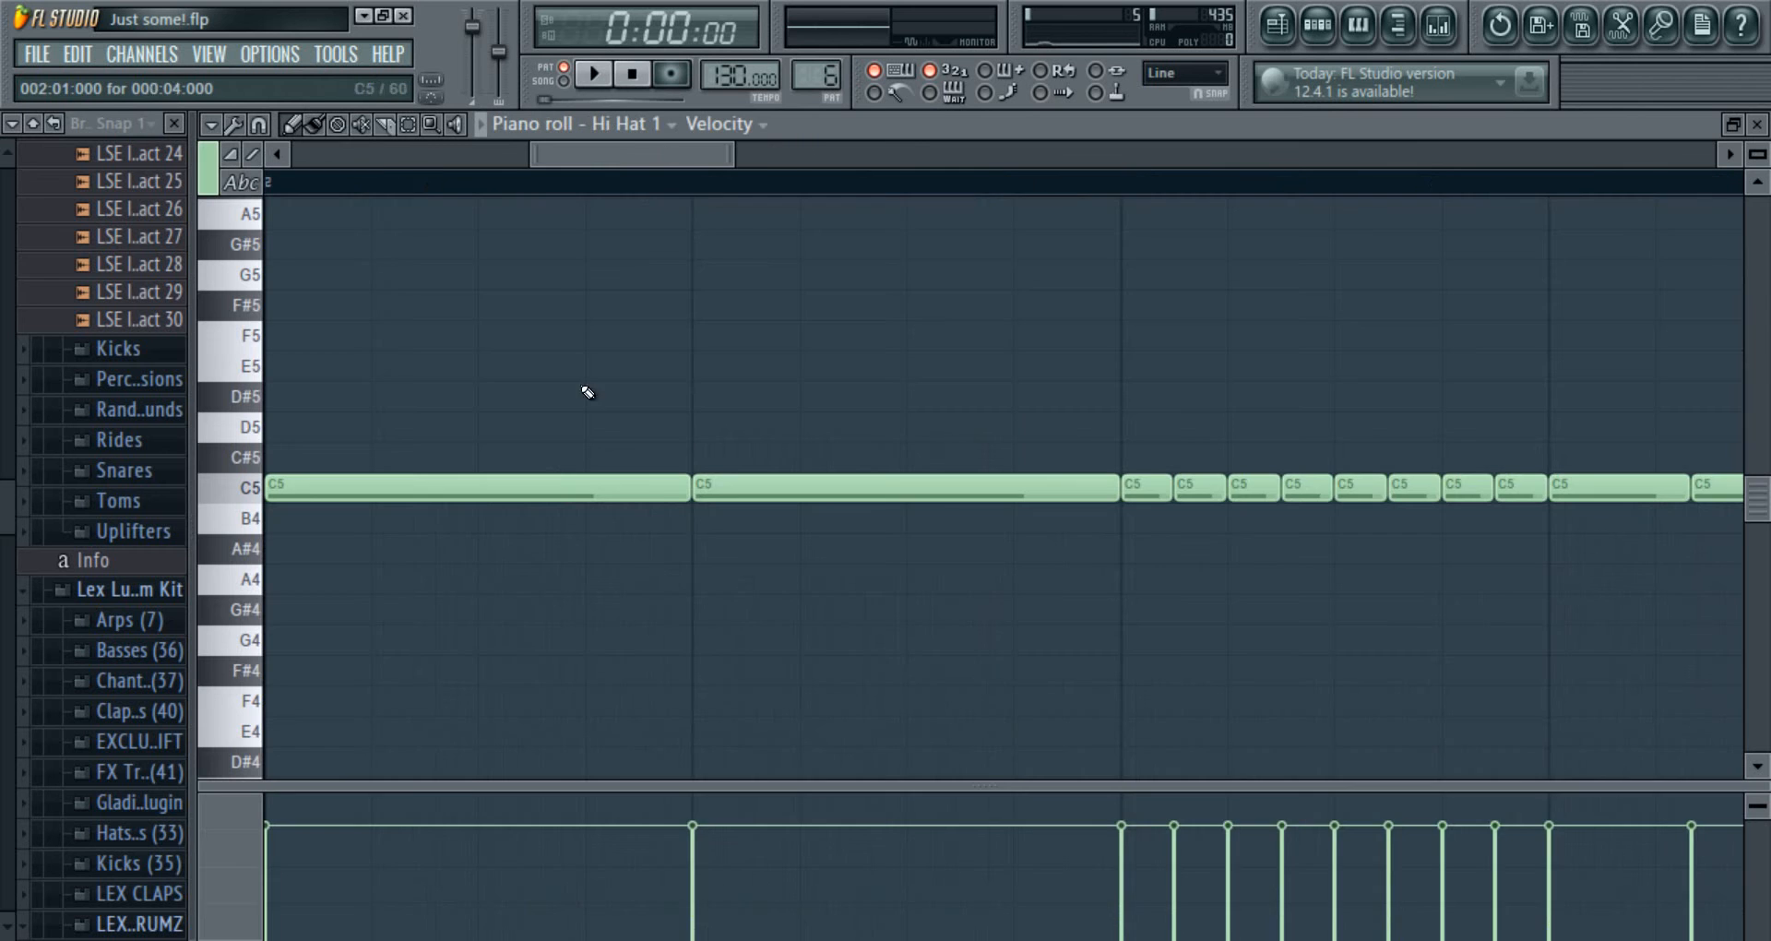
pyautogui.scroll(-4, 693, 185)
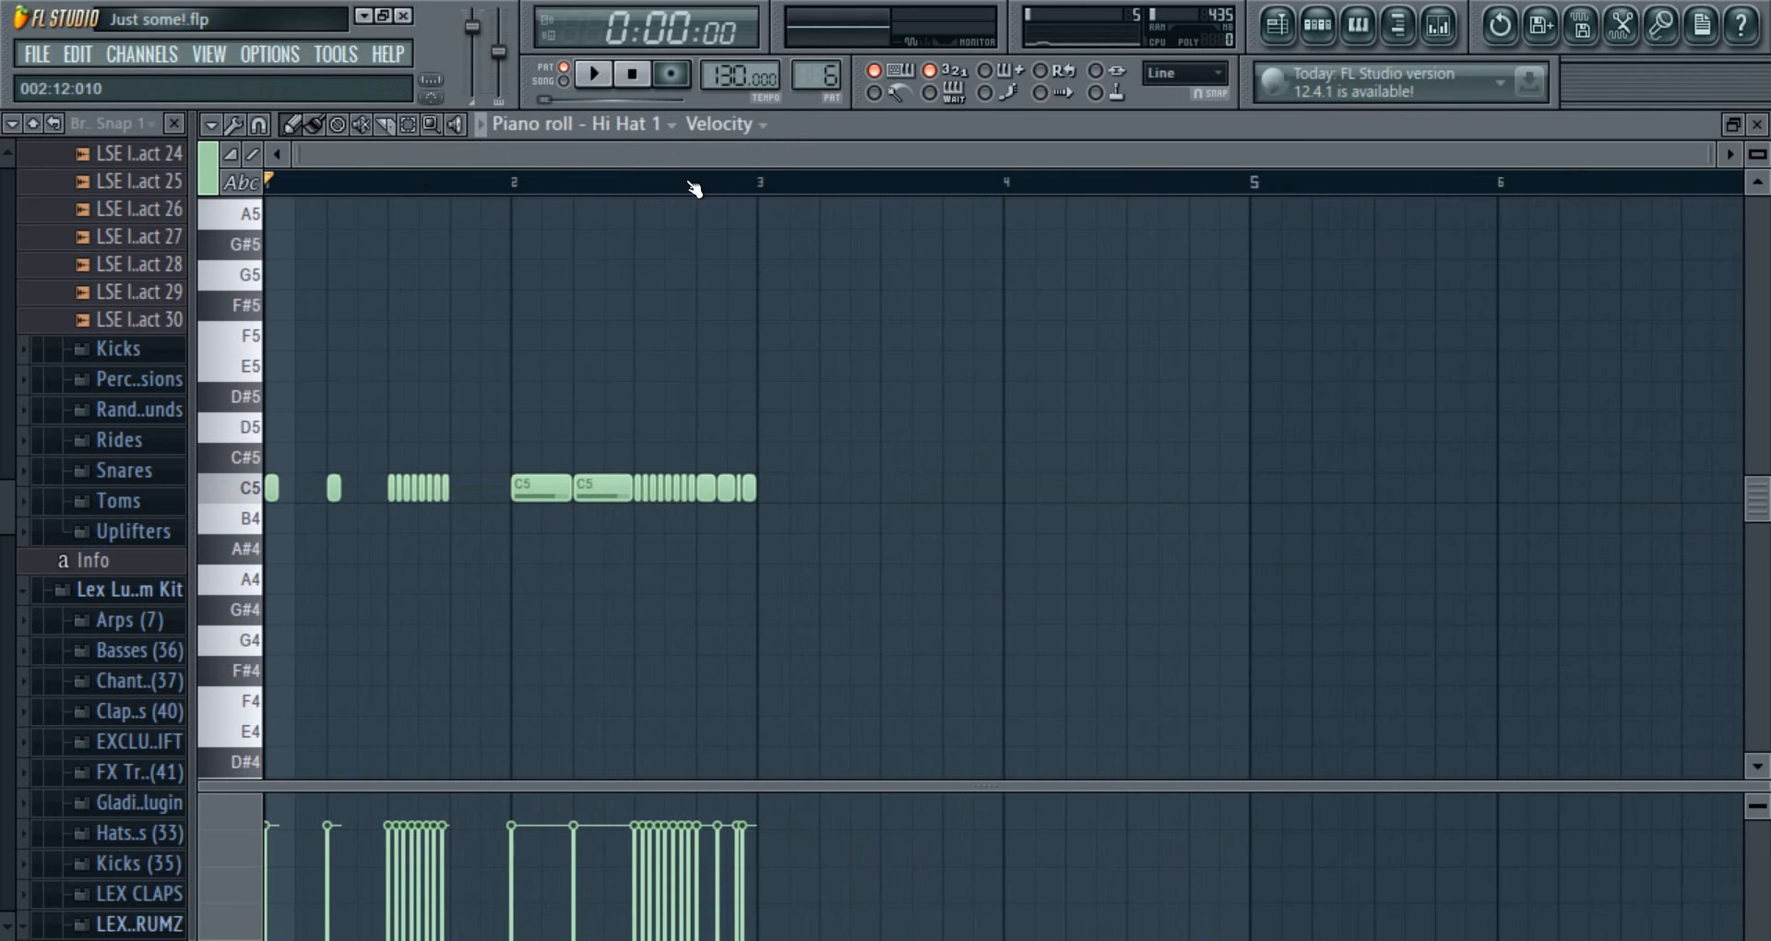
pyautogui.click(596, 74)
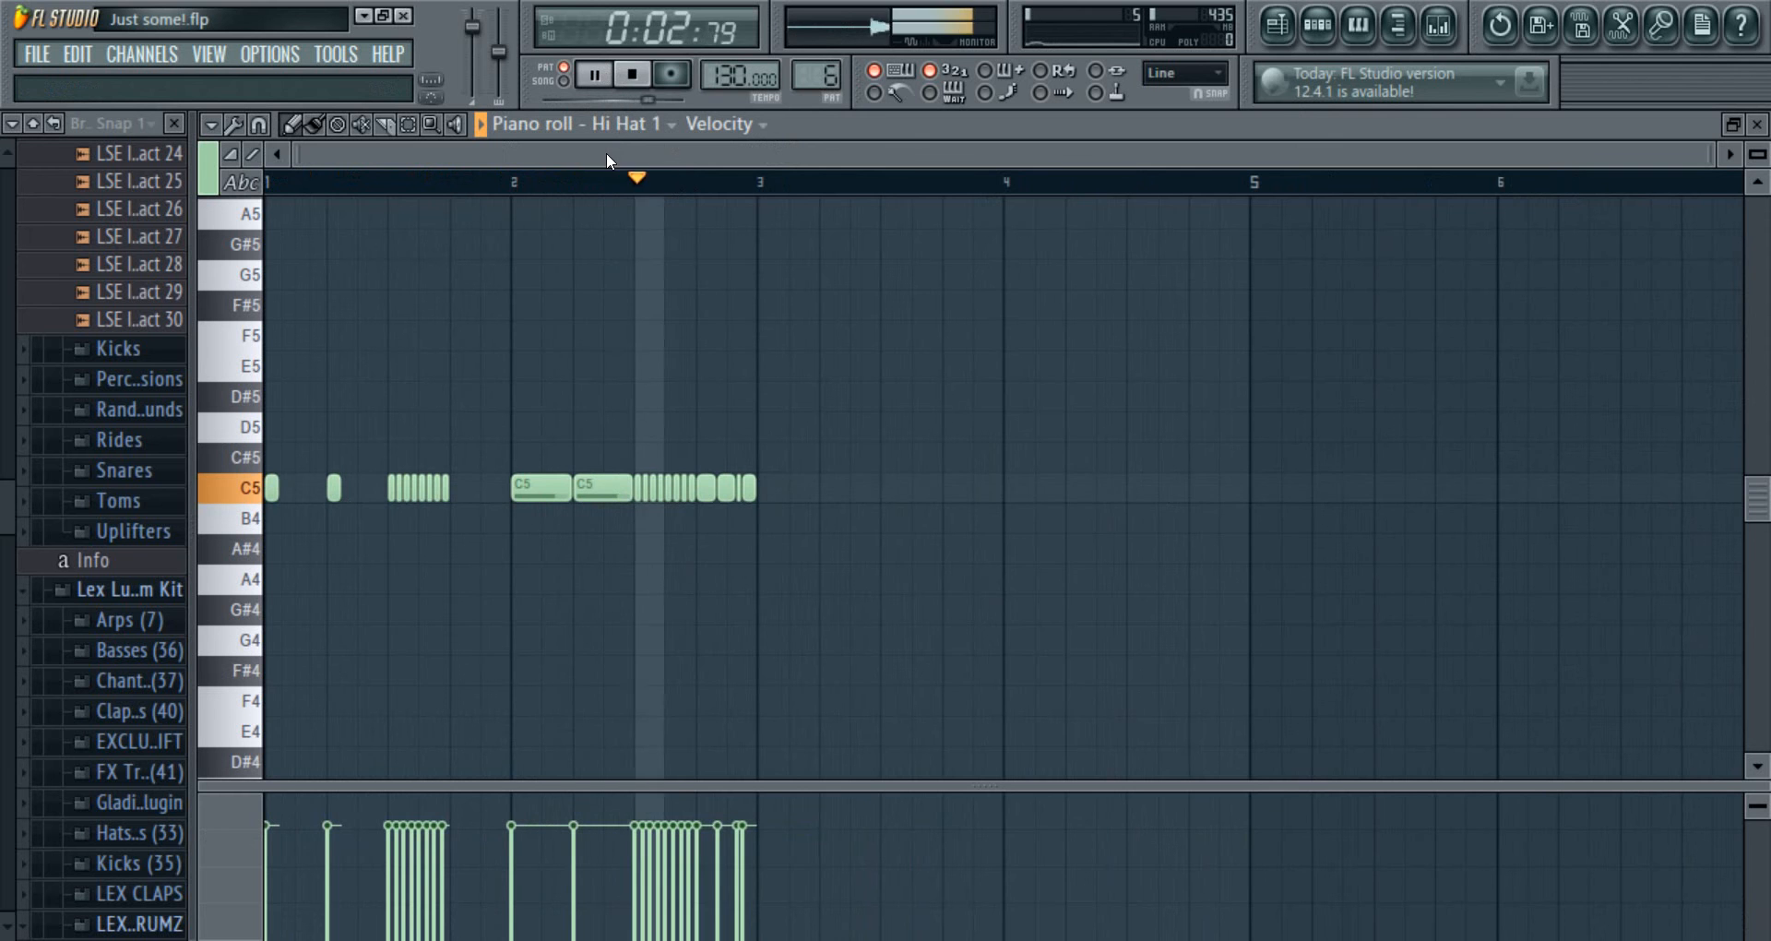
pyautogui.scroll(5, 642, 175)
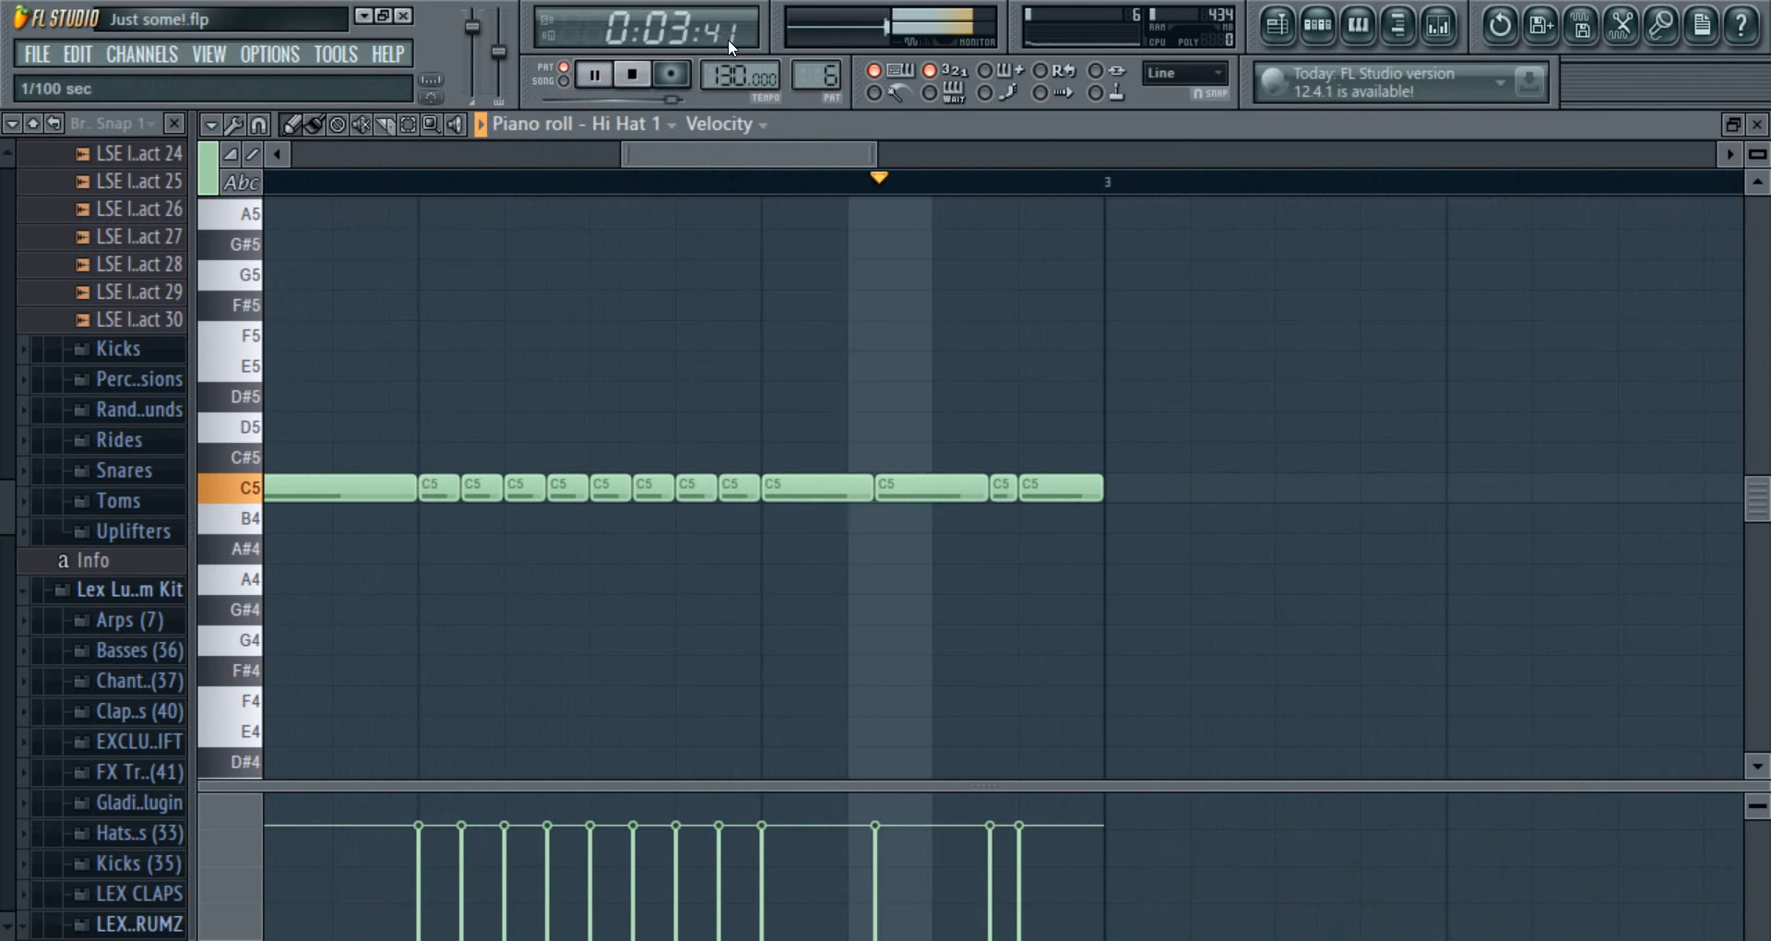
pyautogui.click(631, 74)
pyautogui.click(1757, 124)
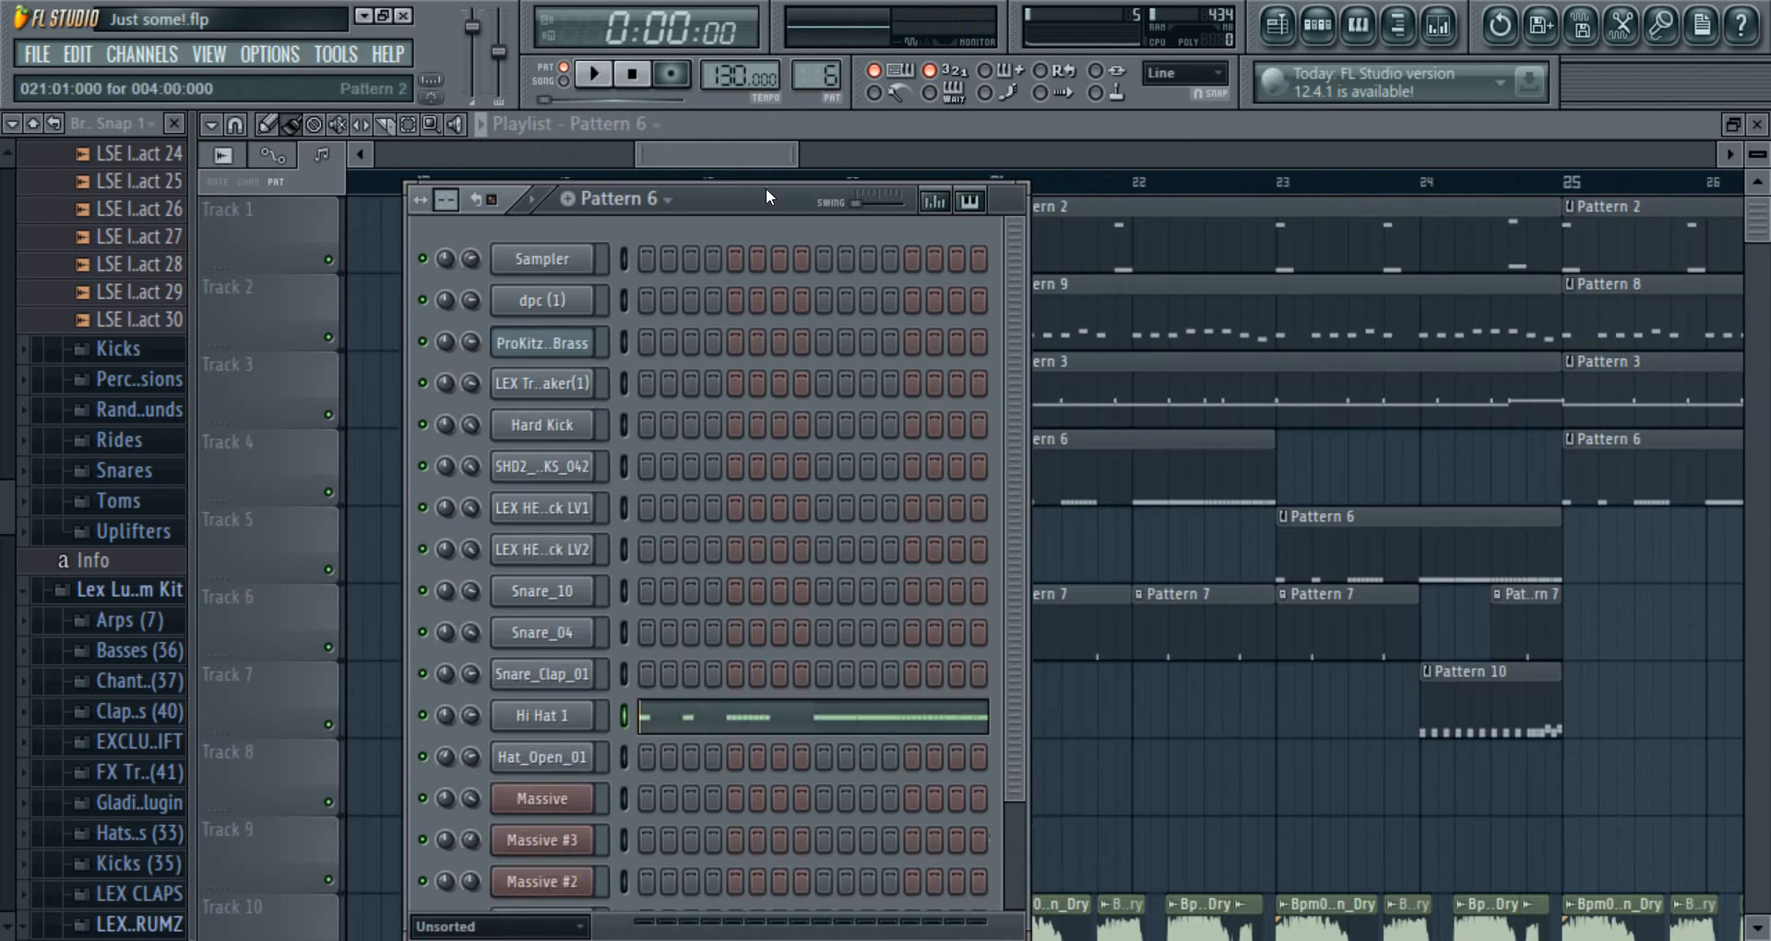
# - Return to the playlist and look over the vocal and impact clips on the lower tracks from bar 17
pyautogui.click(727, 147)
pyautogui.scroll(-5, 660, 405)
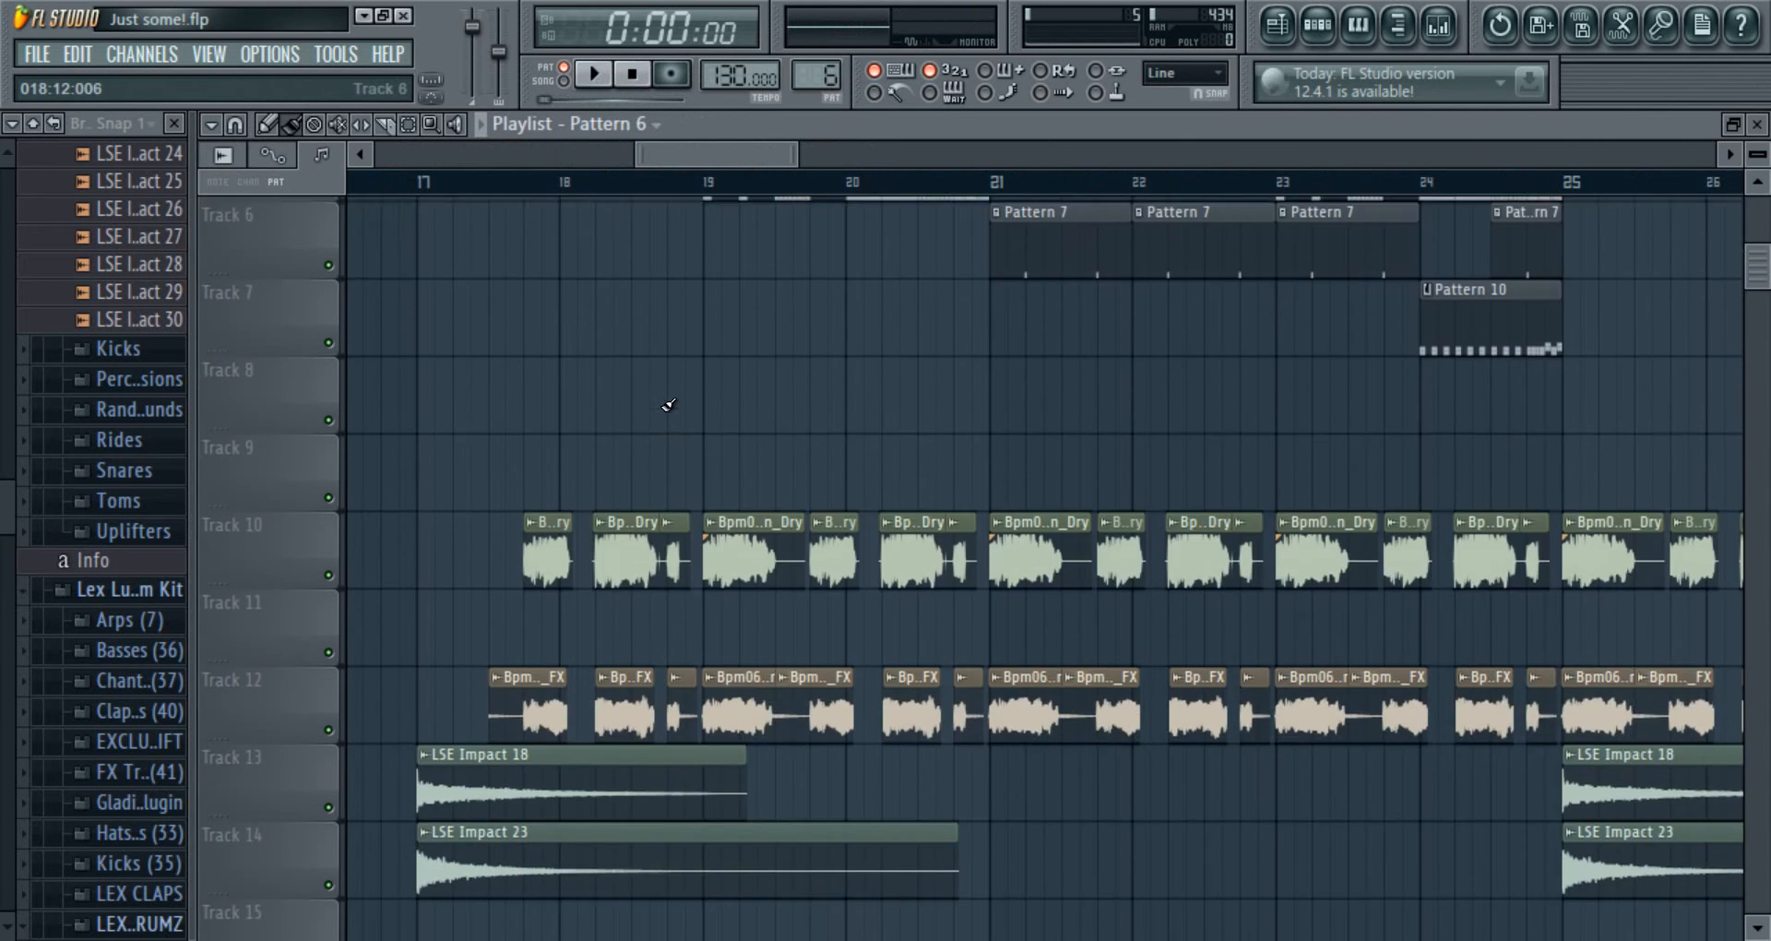
pyautogui.scroll(-8, 617, 637)
pyautogui.scroll(6, 604, 584)
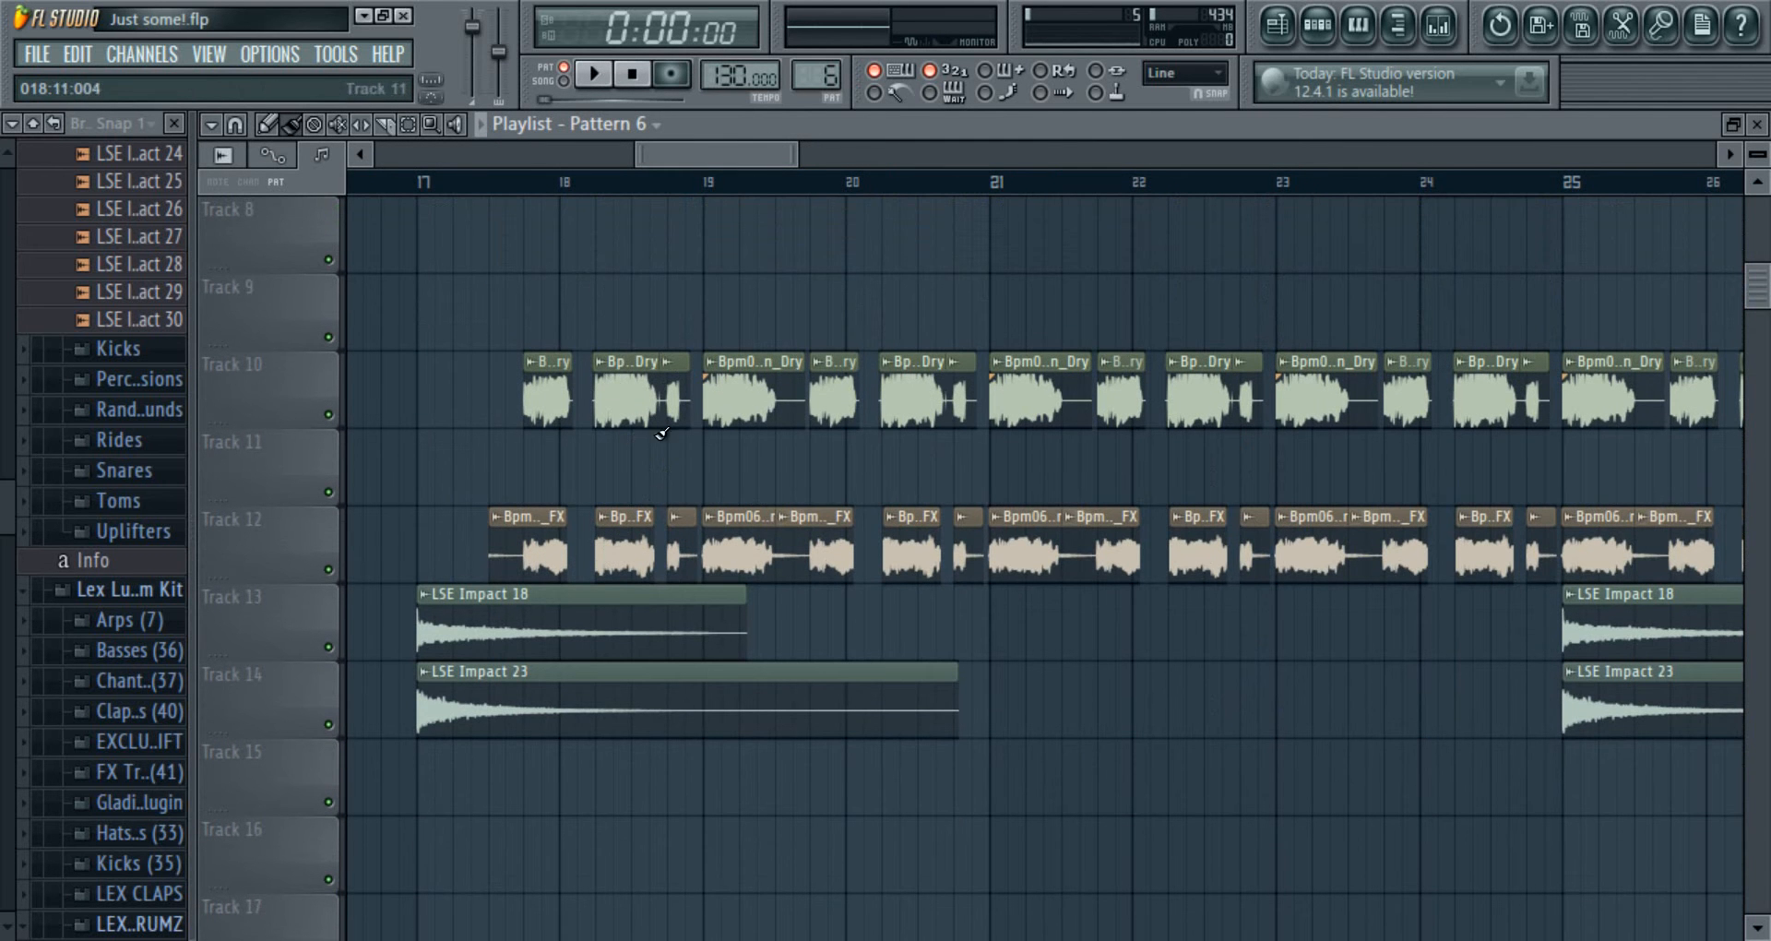
pyautogui.scroll(7, 605, 245)
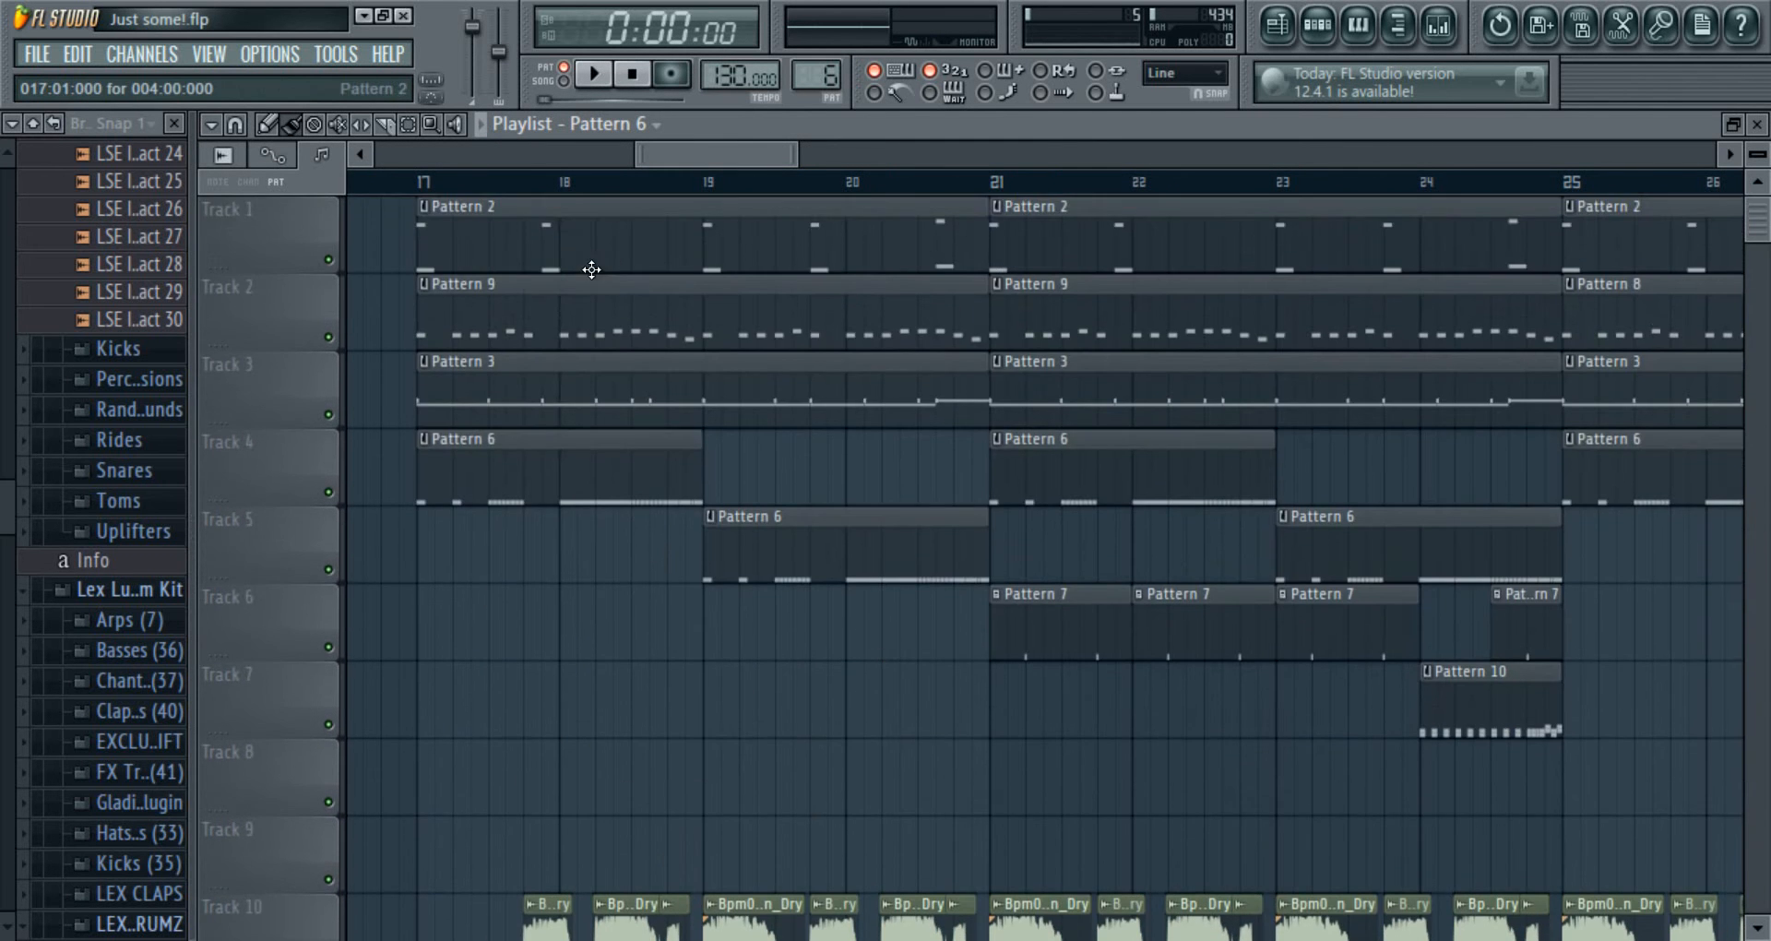
# - Solo Tracks 10 and 12 in the playlist, play the vocal clips from shortly after bar 17, and stop playback
pyautogui.scroll(-3, 565, 312)
pyautogui.scroll(-1, 498, 506)
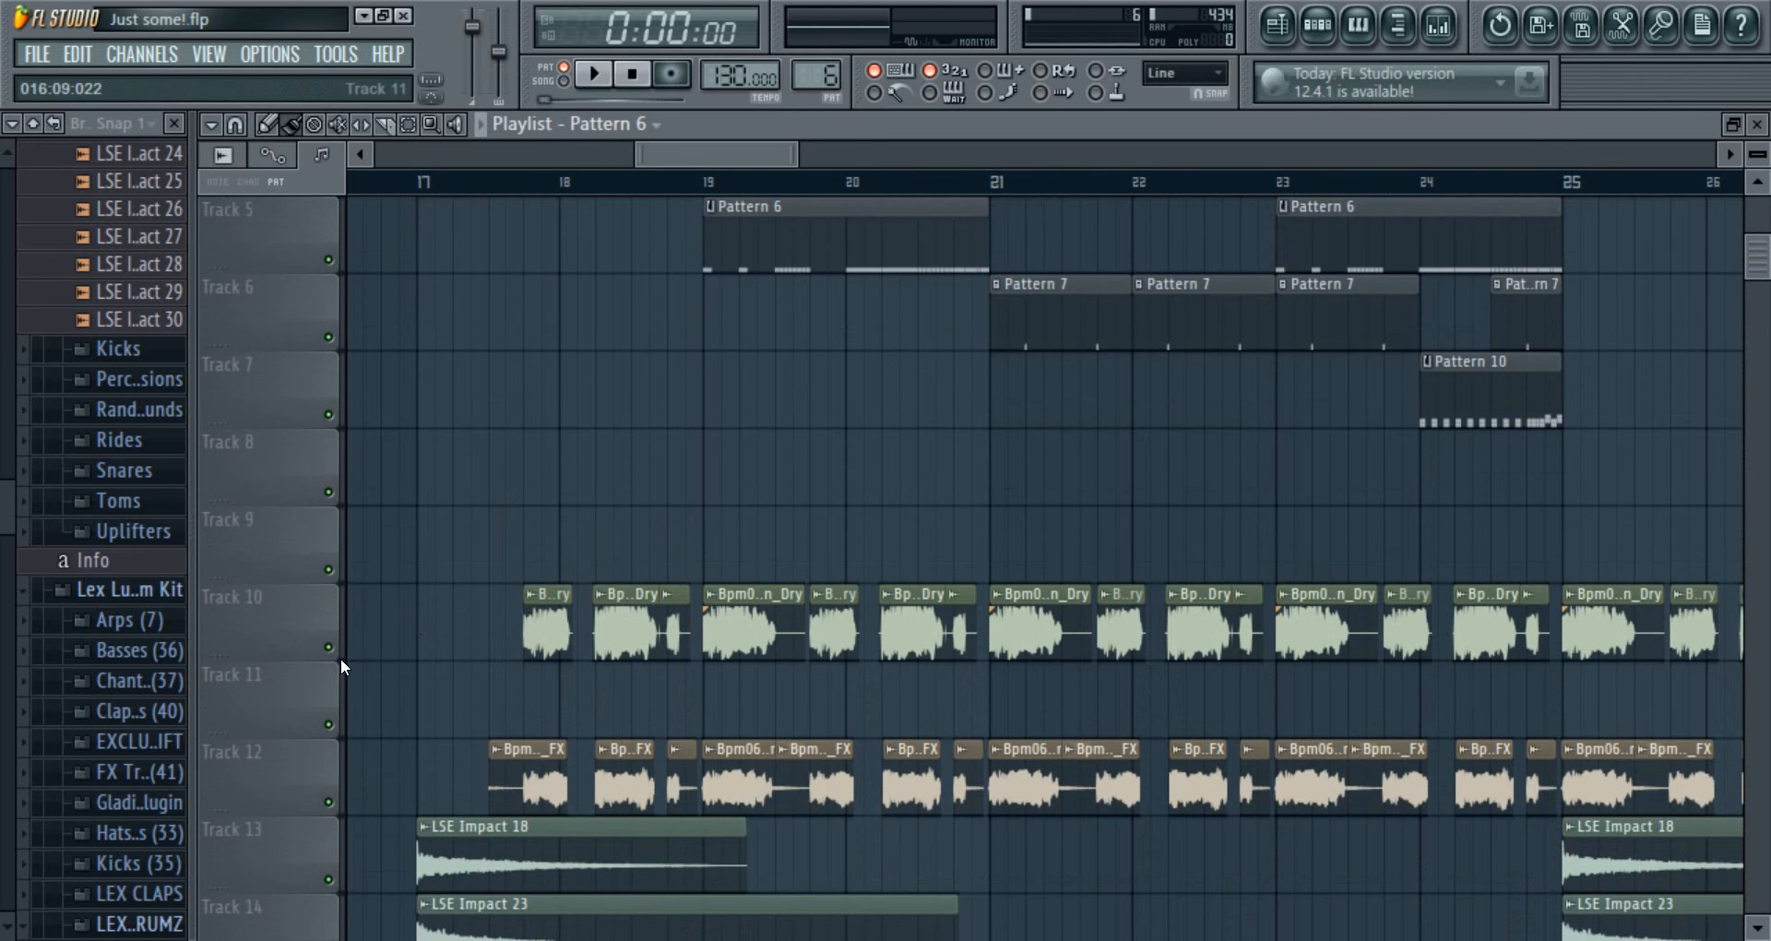
pyautogui.rightClick(328, 647)
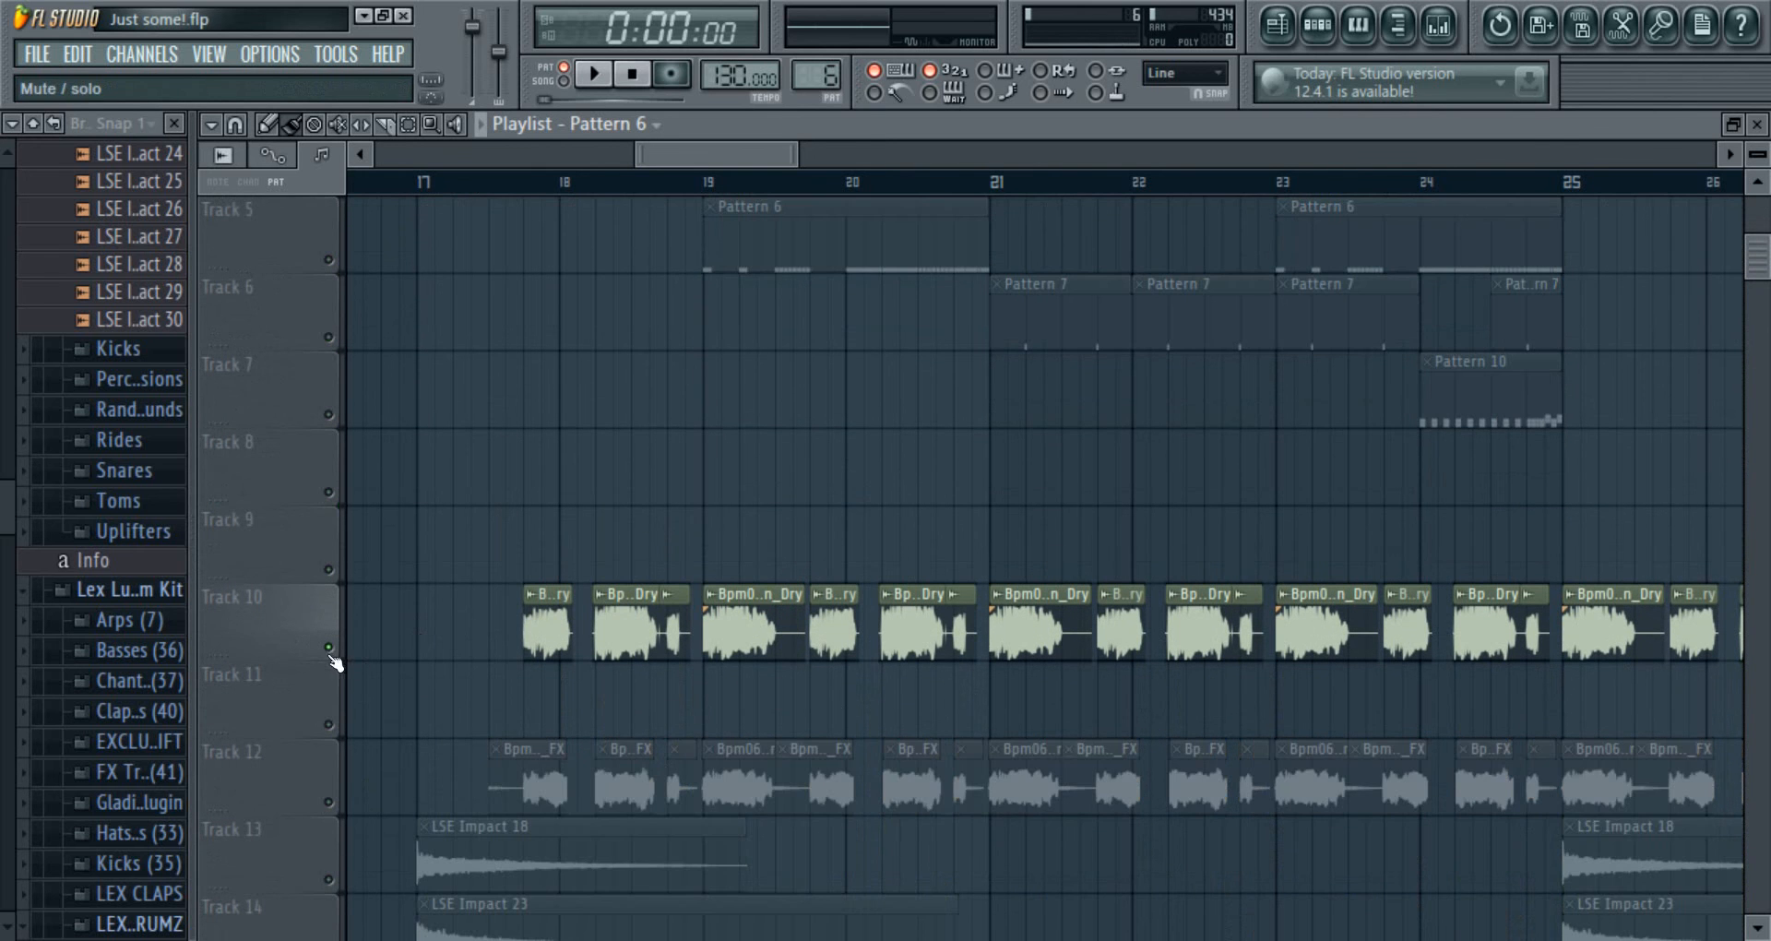
pyautogui.click(329, 801)
pyautogui.click(492, 177)
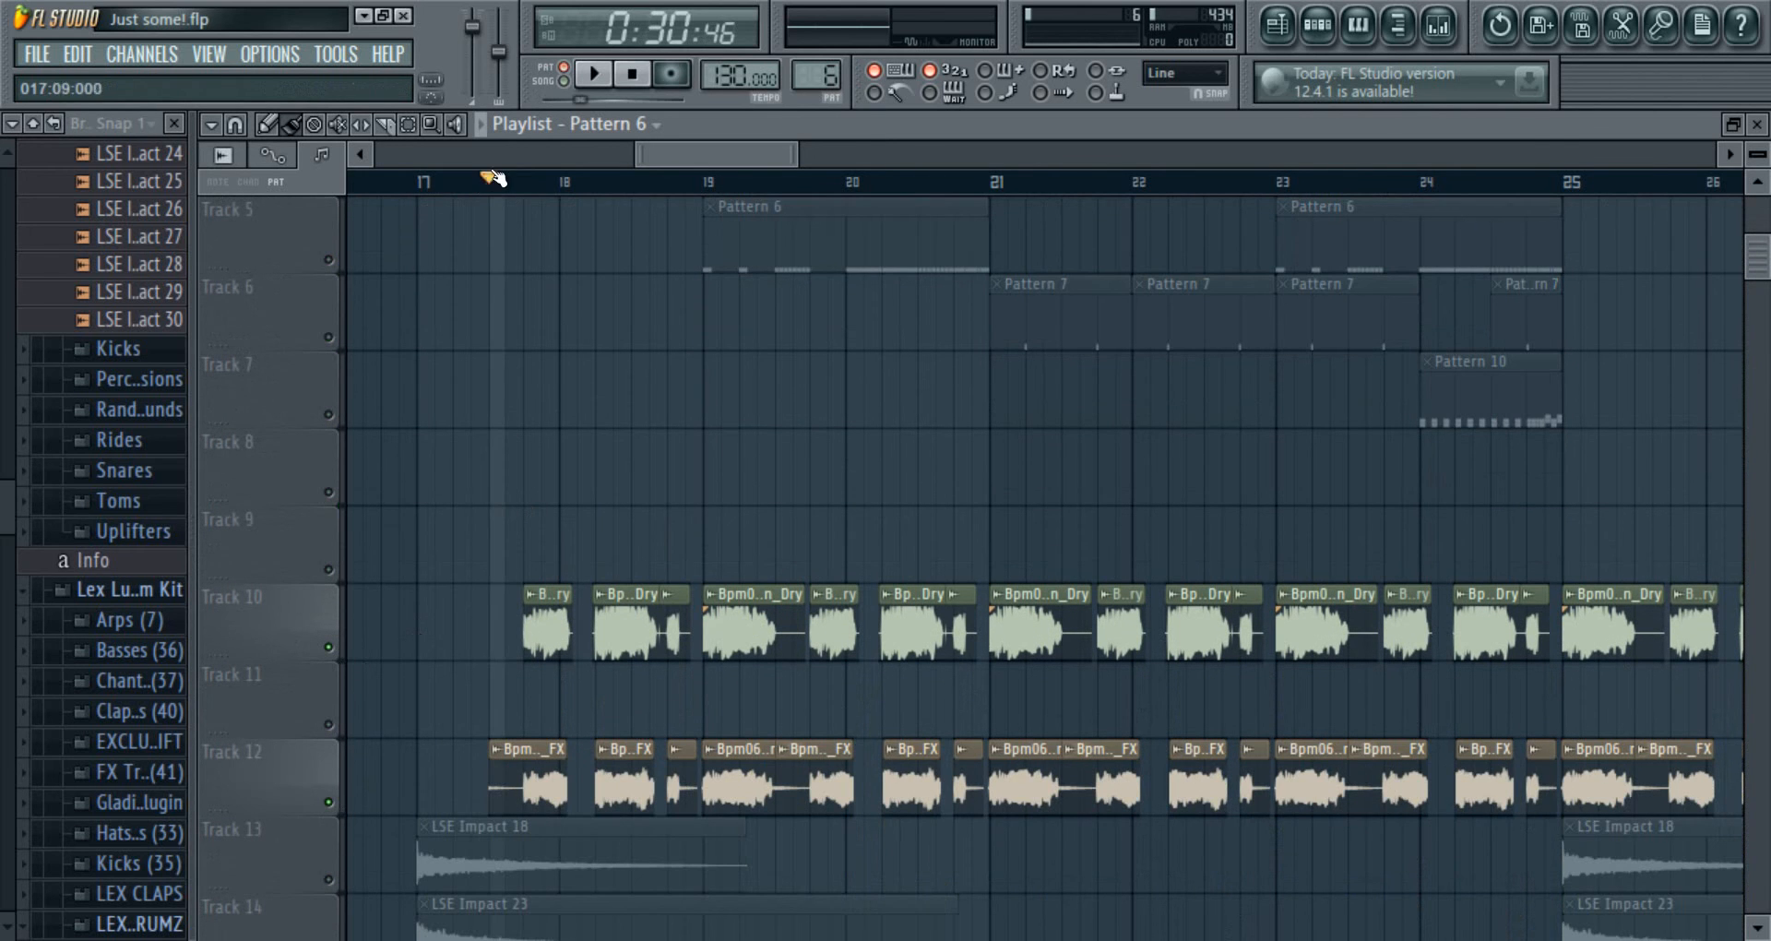
pyautogui.click(598, 81)
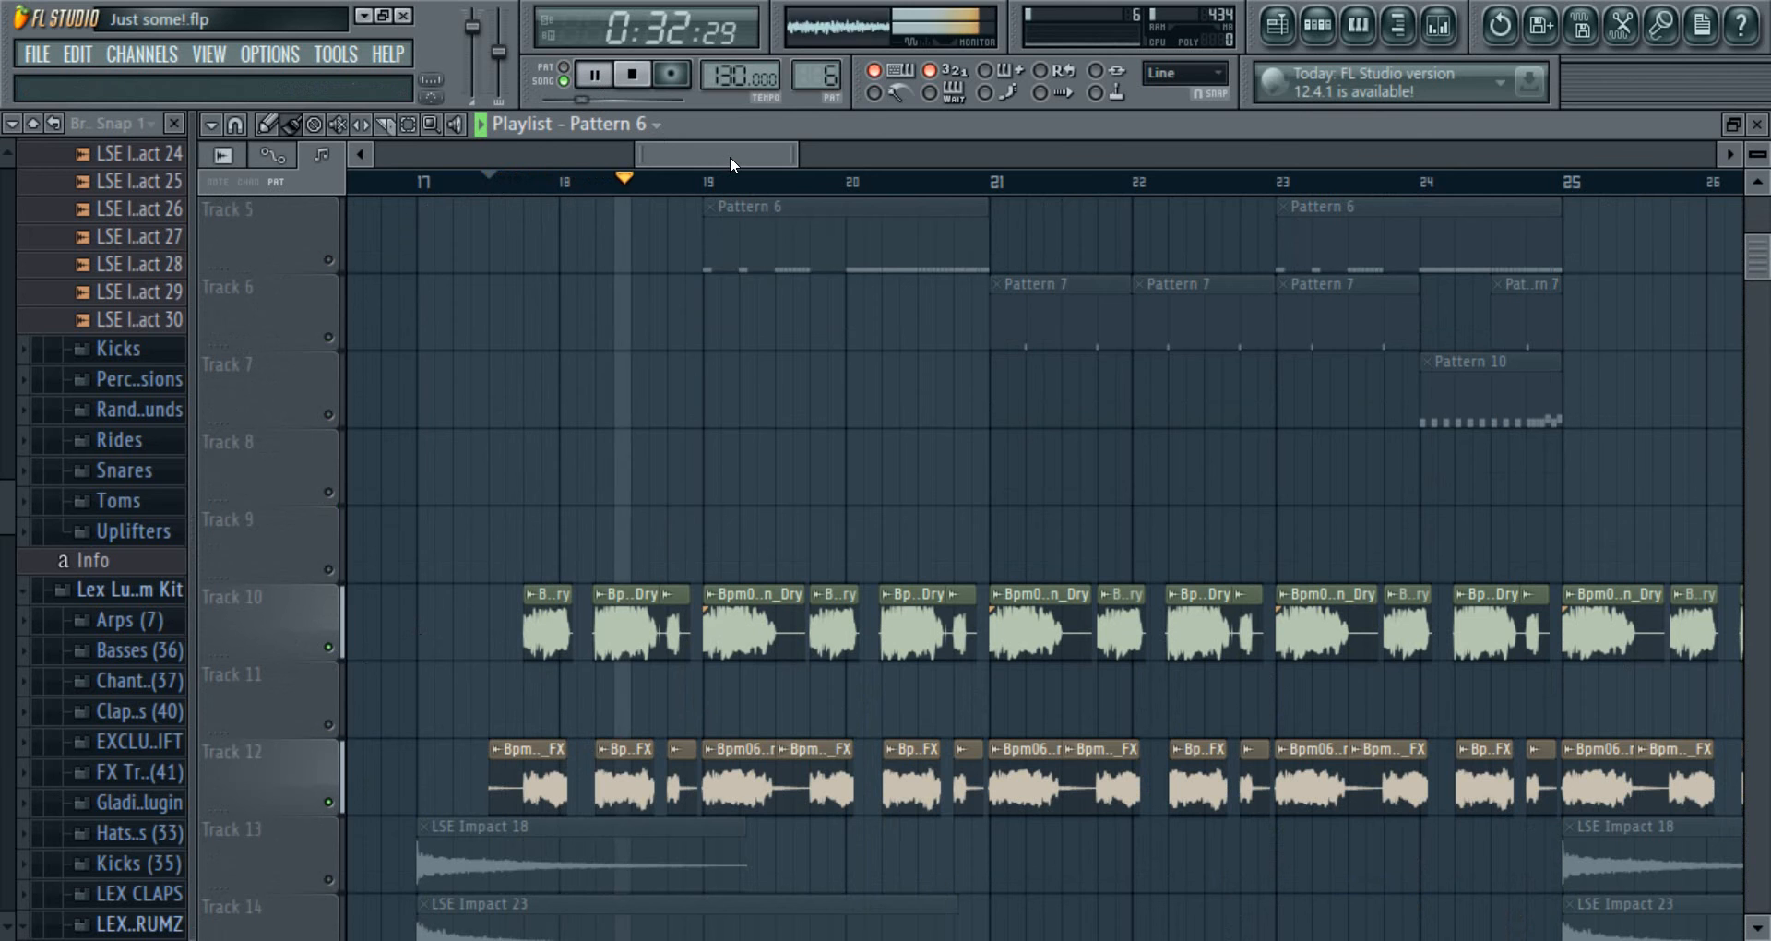
pyautogui.click(632, 76)
# - Open the Bpm065_Damn_Dry clip's channel settings, view the effects on its mixer insert 4, and close both windows
pyautogui.doubleClick(738, 632)
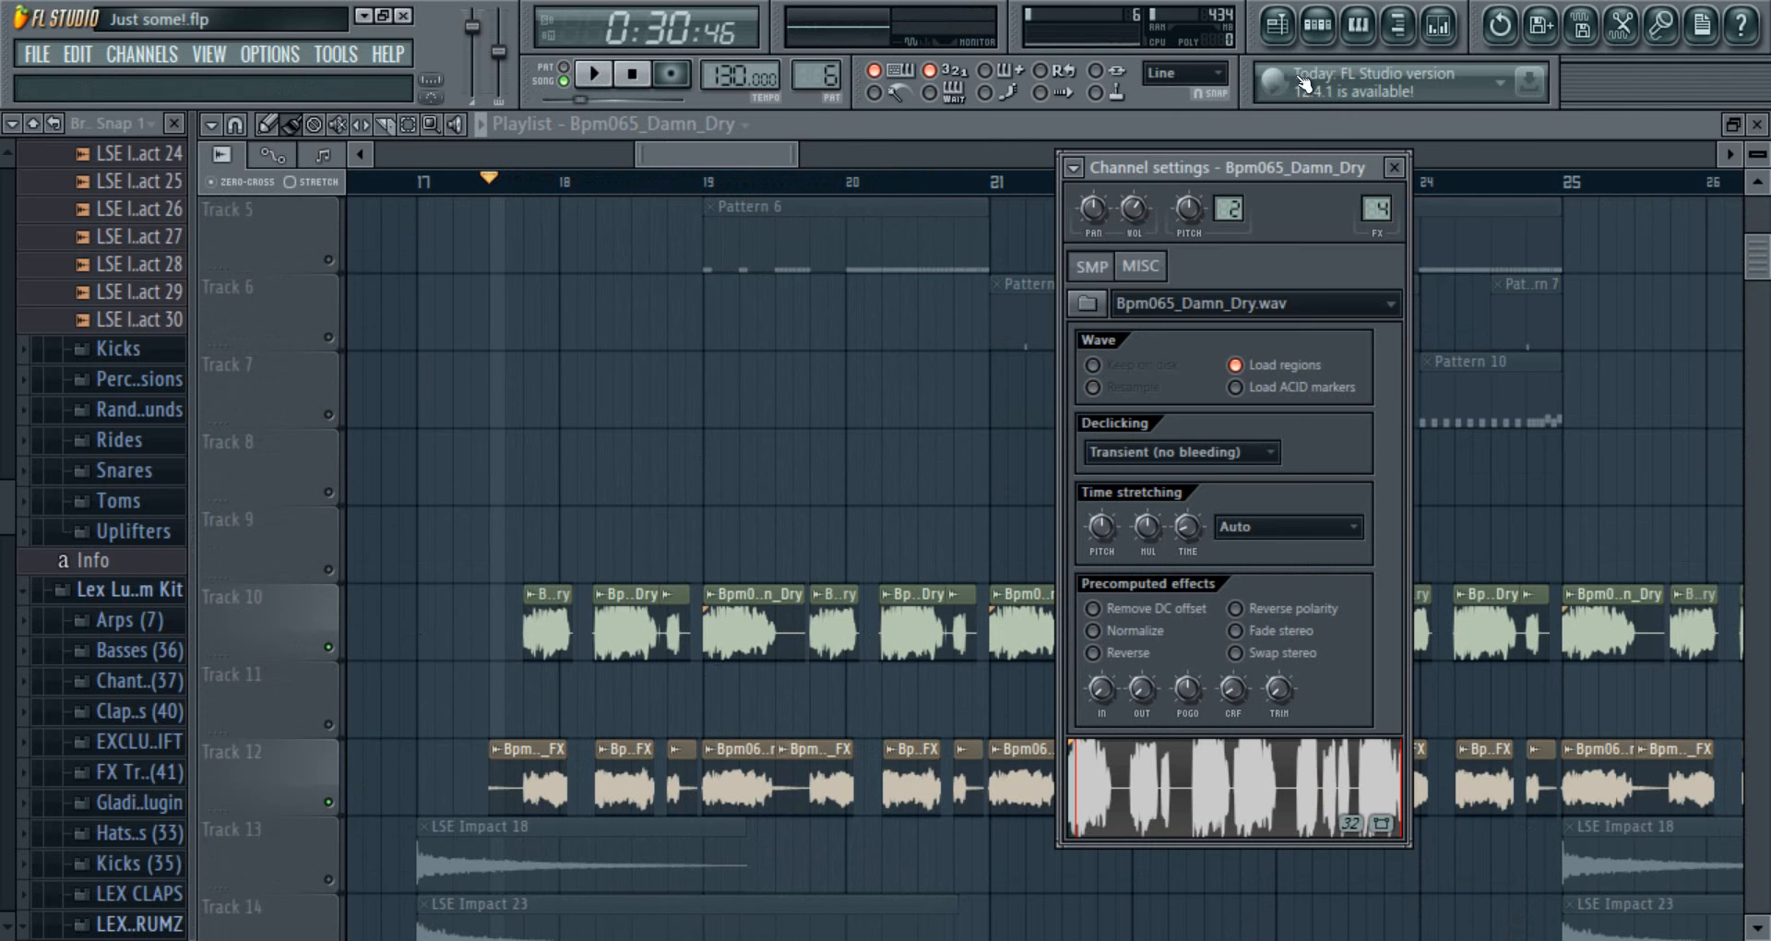
pyautogui.click(1440, 28)
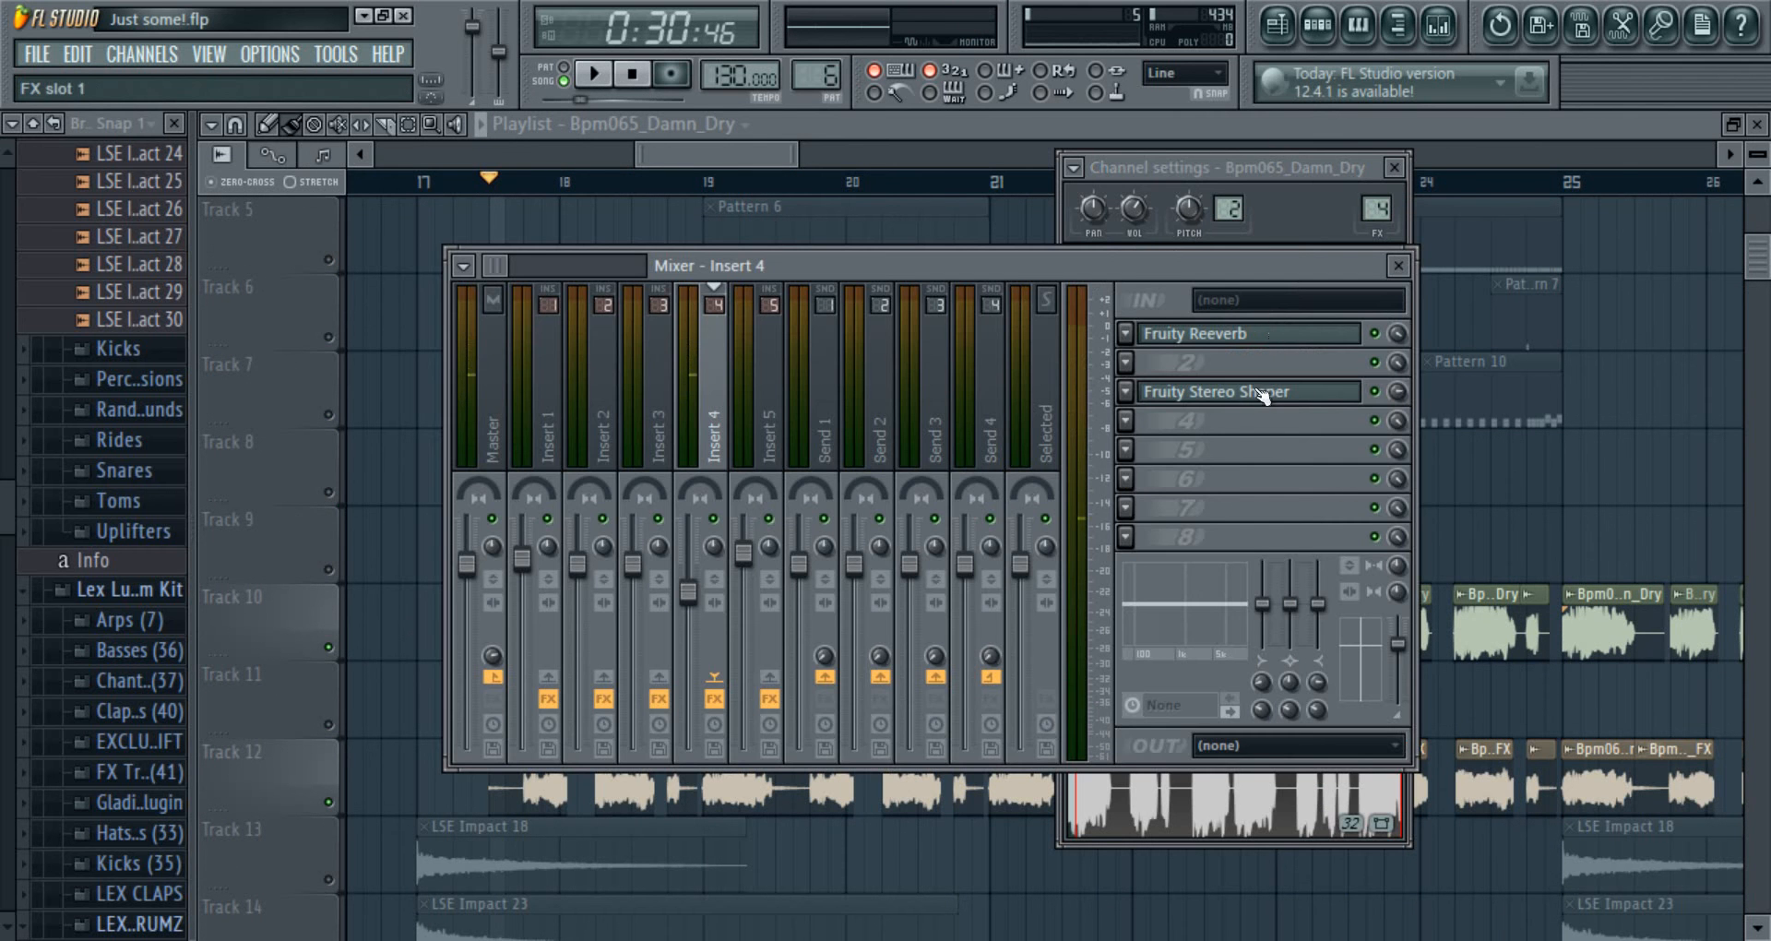
pyautogui.press('F12')
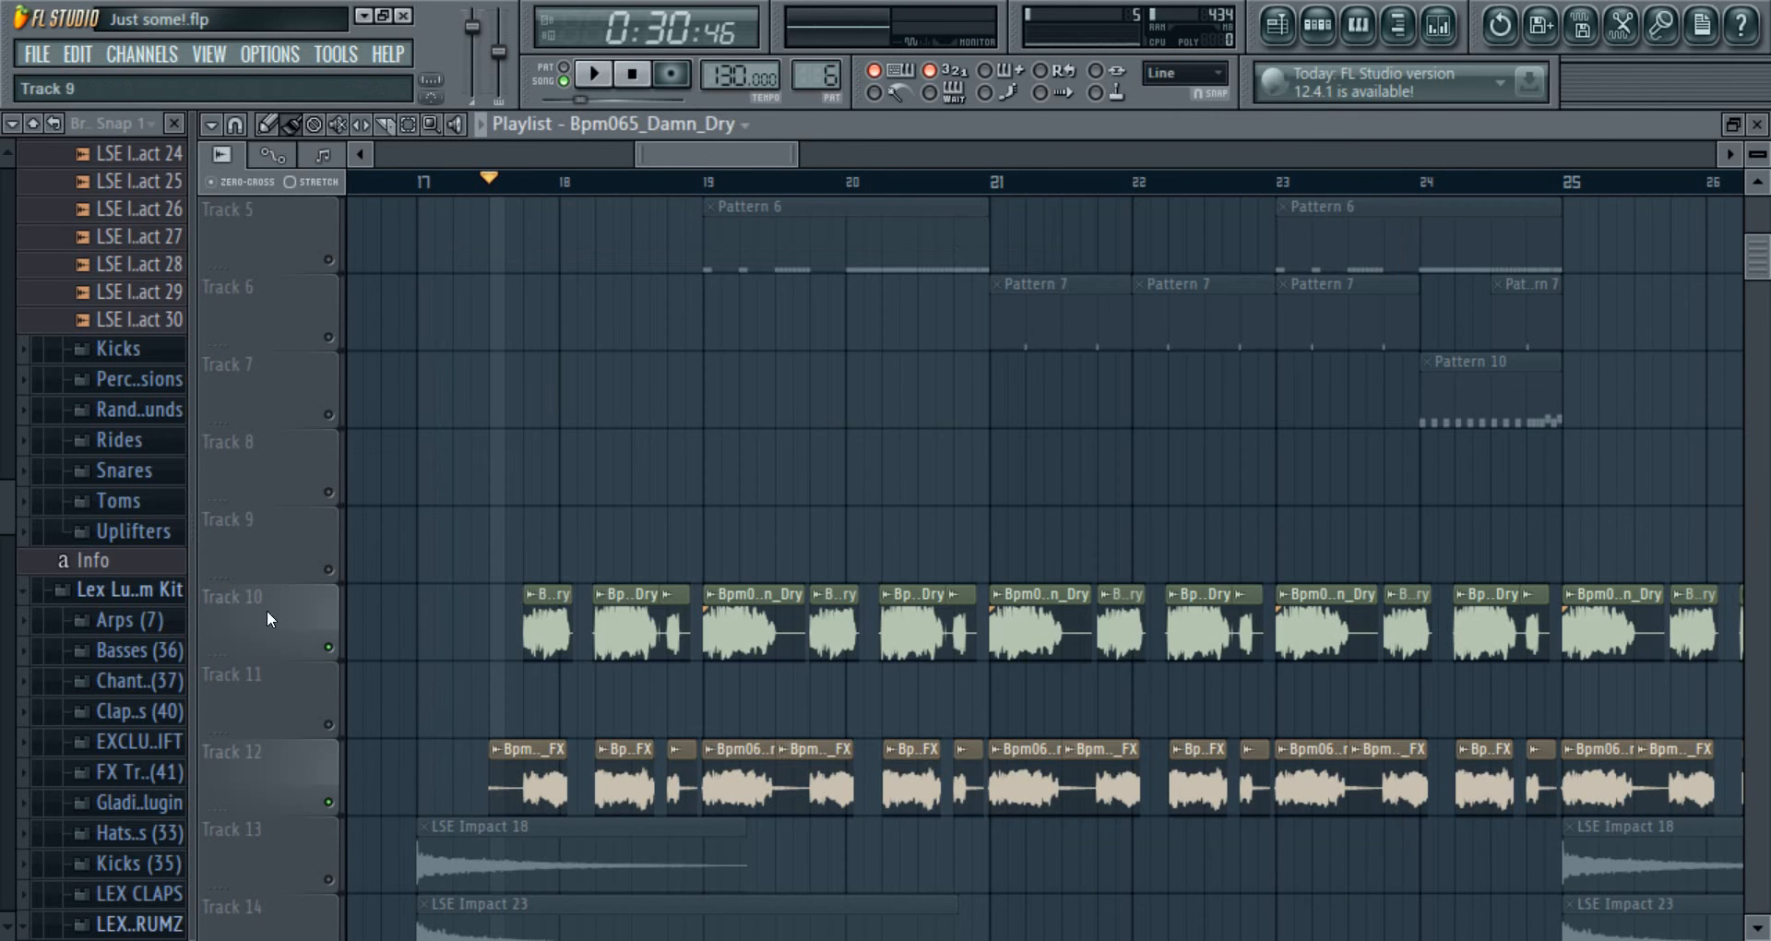
# - End the vocal solo by turning all playlist tracks back on
pyautogui.click(328, 646)
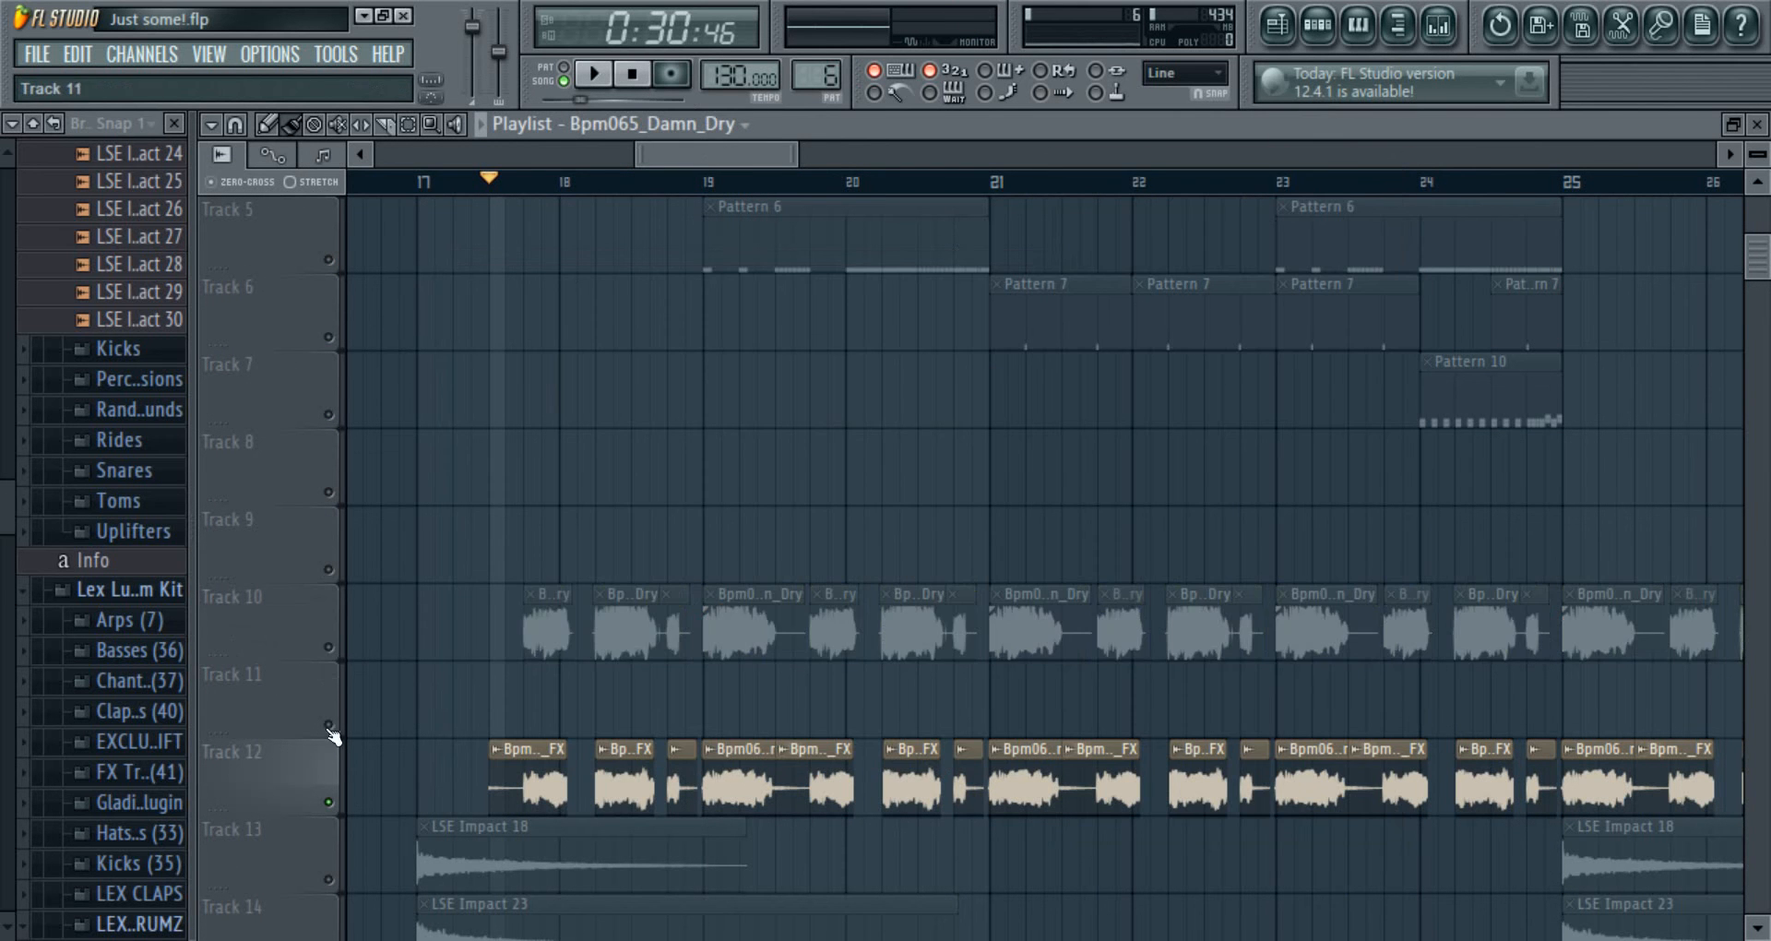
pyautogui.click(328, 646)
pyautogui.scroll(4, 590, 387)
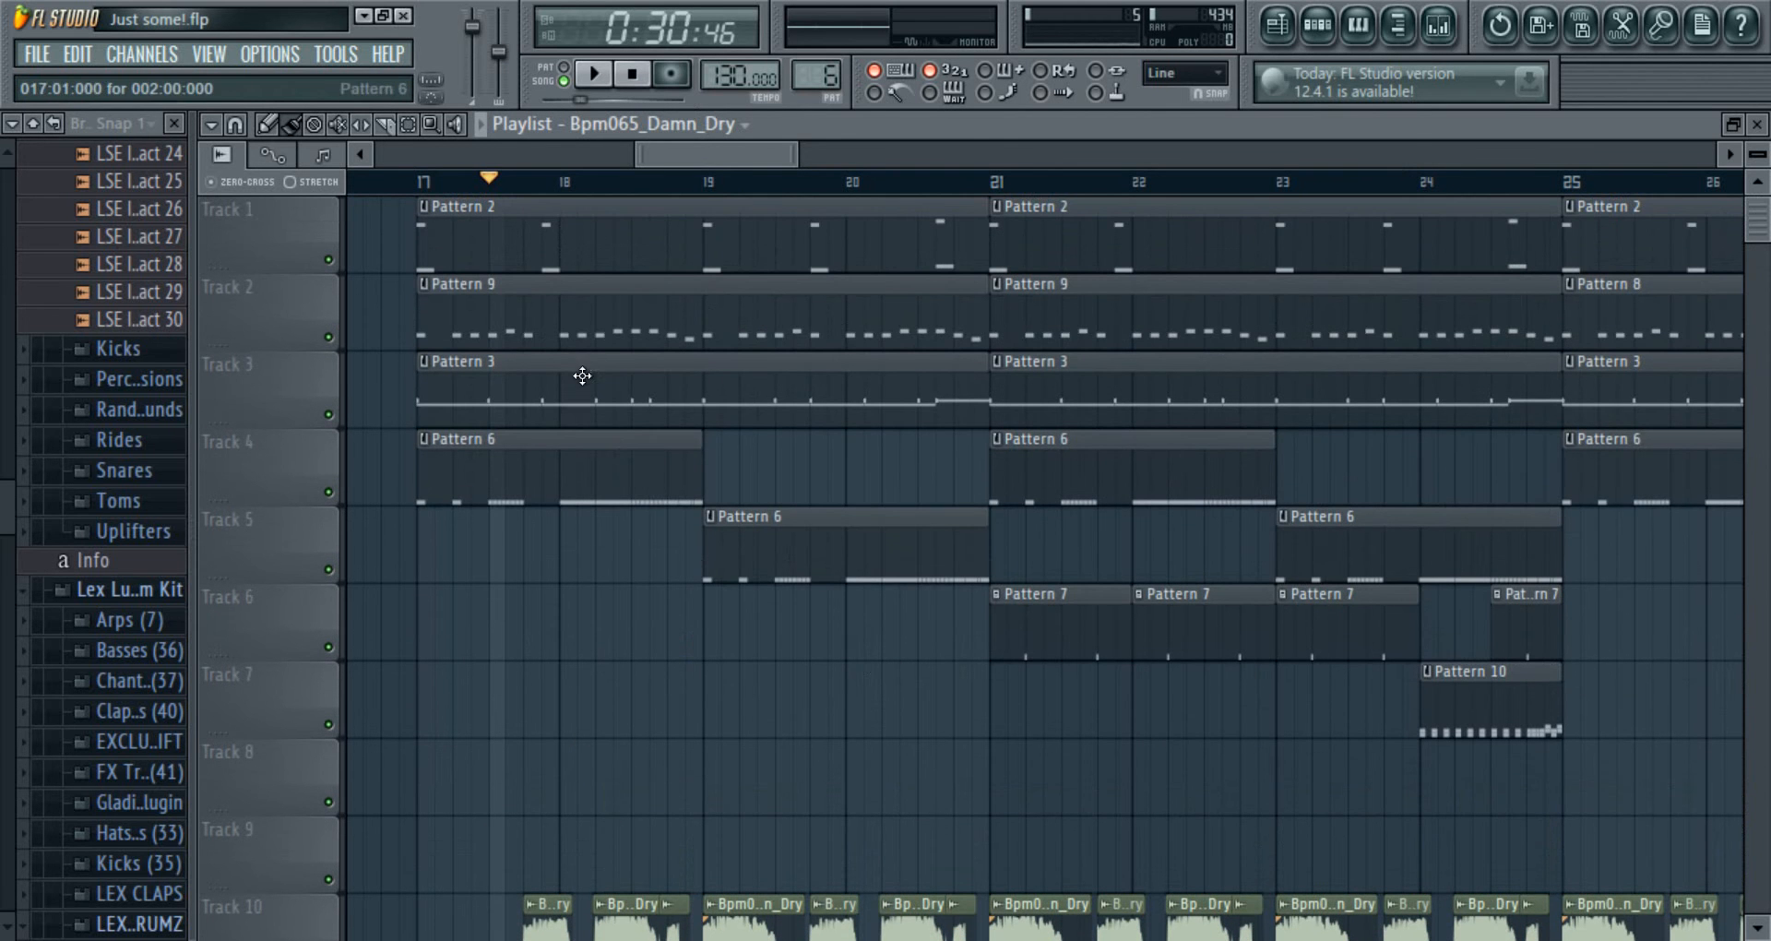
# - Open Pattern 7 from Track 6, play its Hat_Open_01 steps in the channel rack, stop, and return to the playlist
pyautogui.click(651, 206)
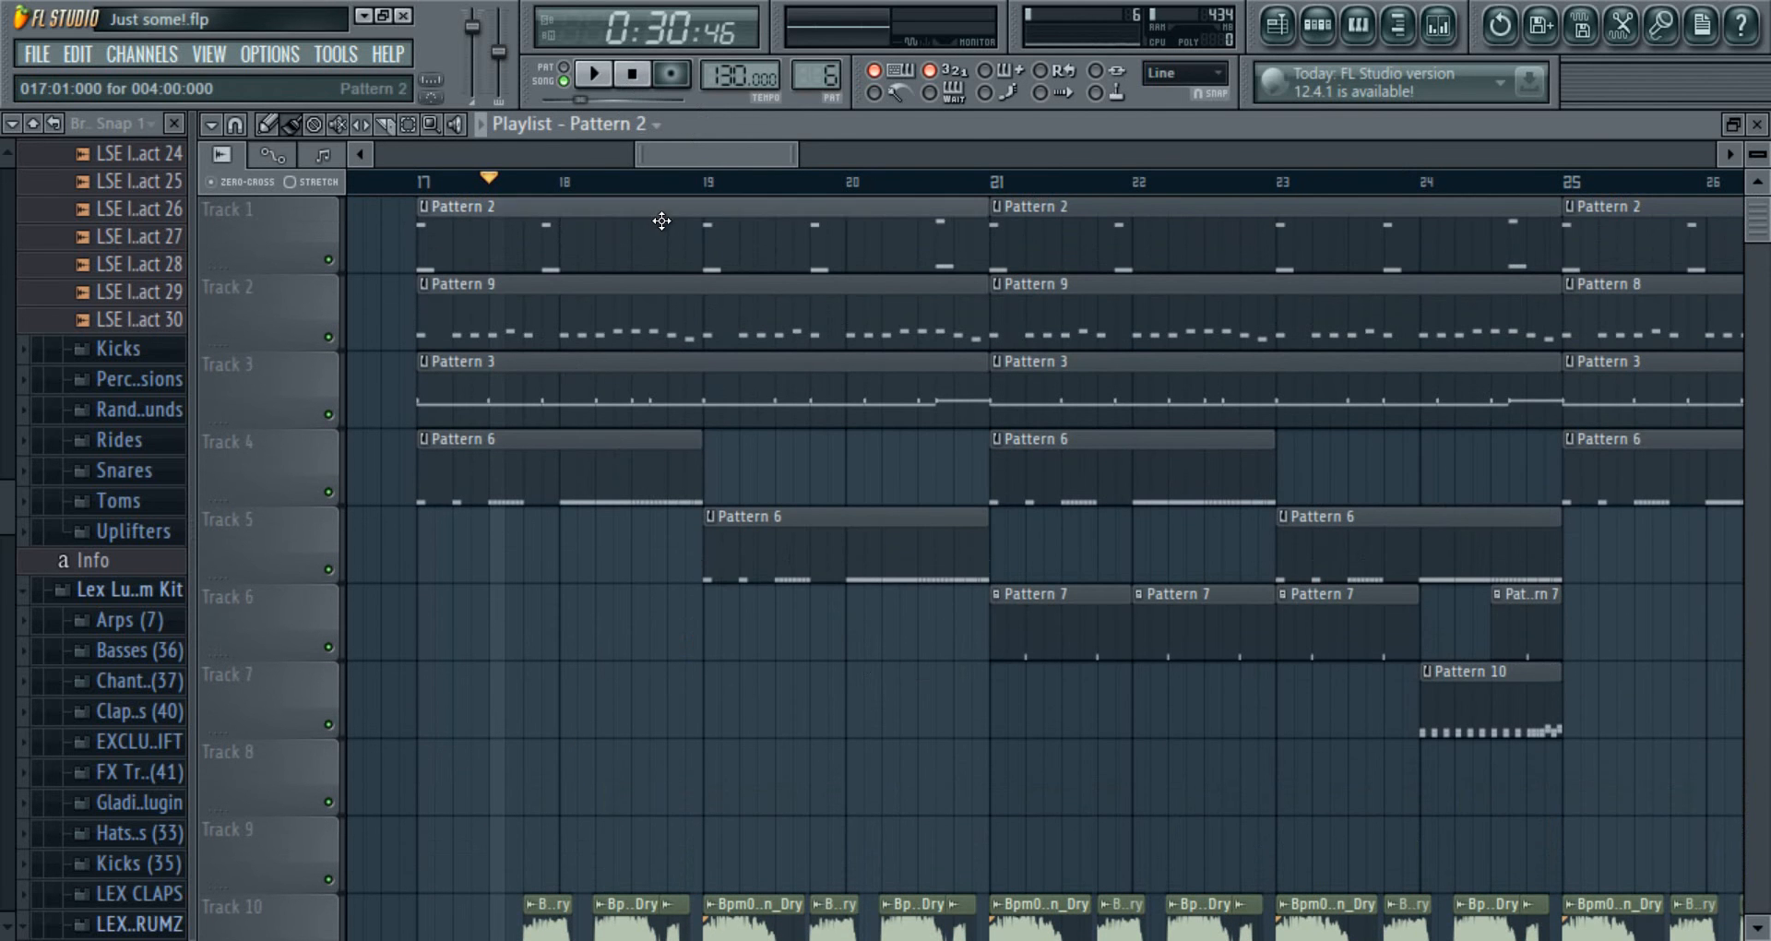
pyautogui.moveTo(706, 153); pyautogui.dragTo(760, 163)
pyautogui.doubleClick(652, 627)
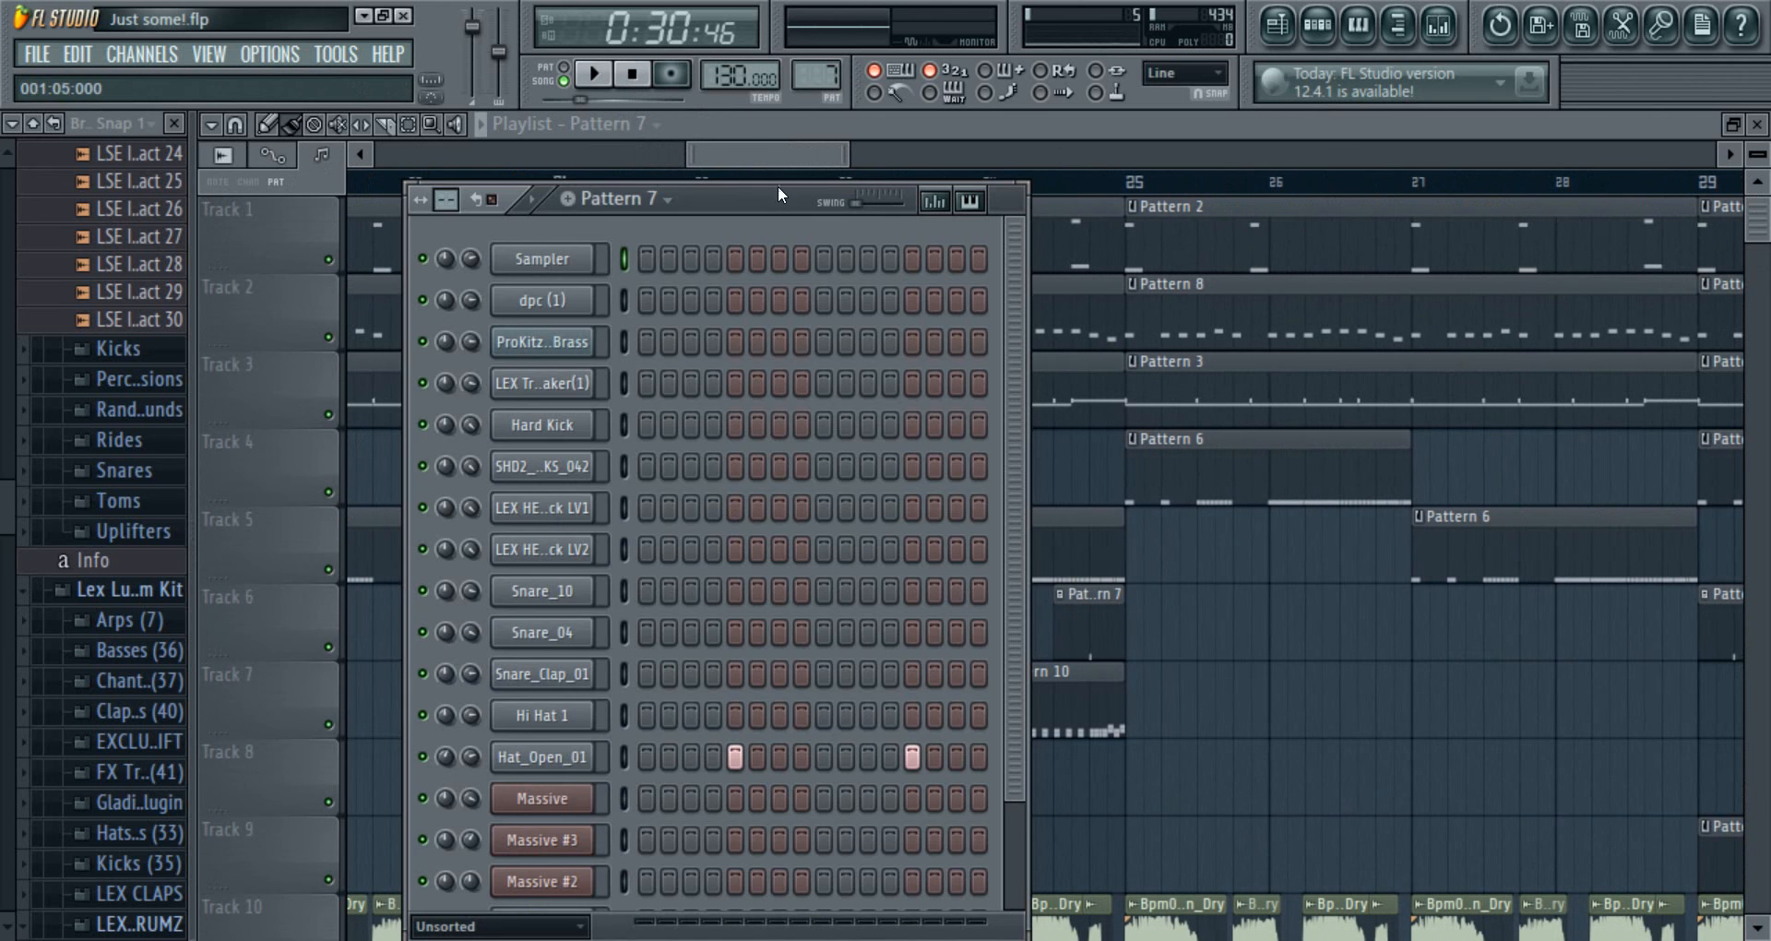
pyautogui.press('space')
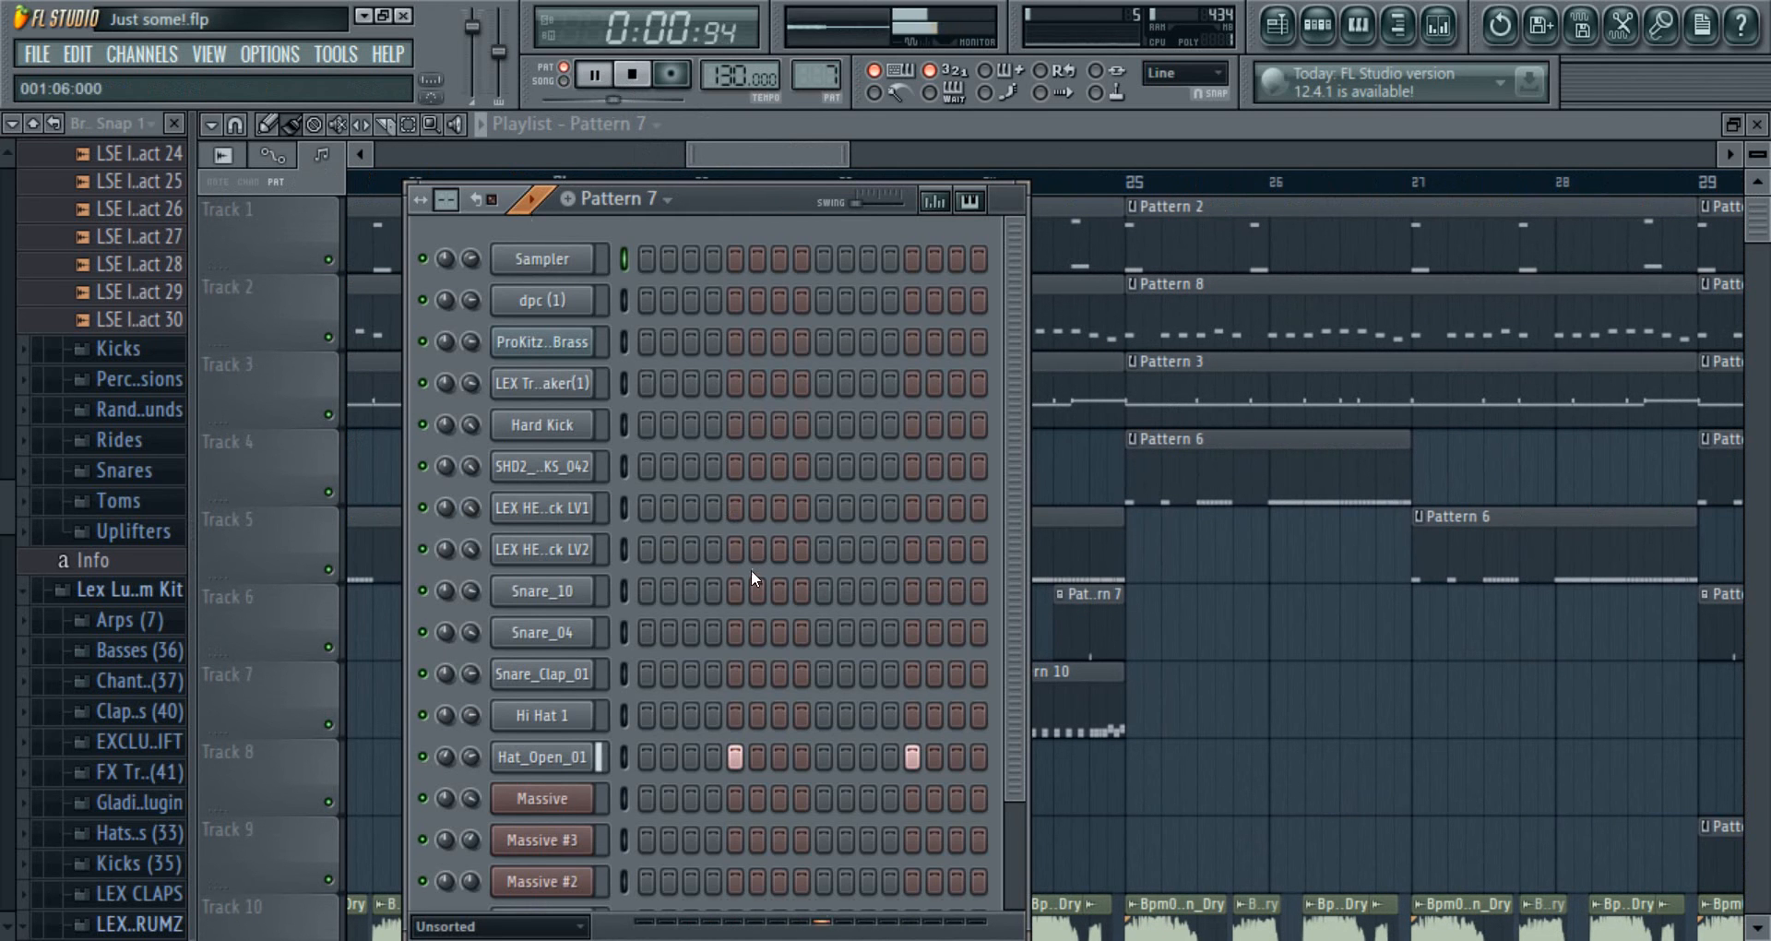
pyautogui.scroll(-3, 750, 568)
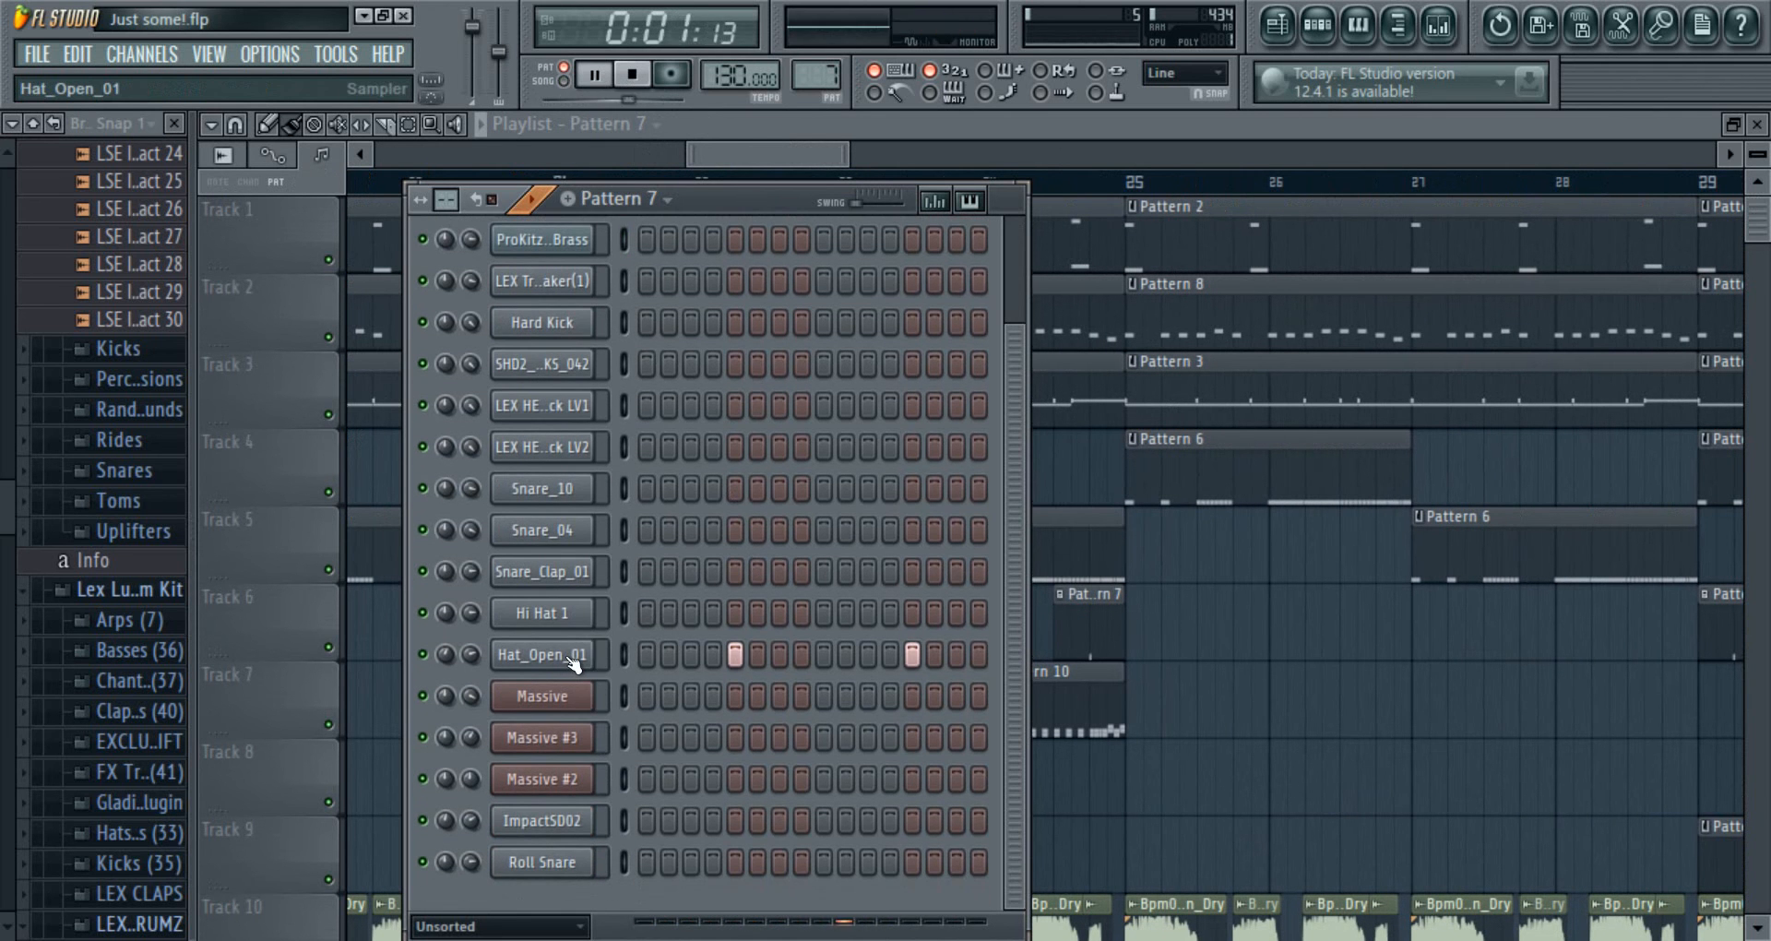
pyautogui.click(747, 155)
pyautogui.press('space')
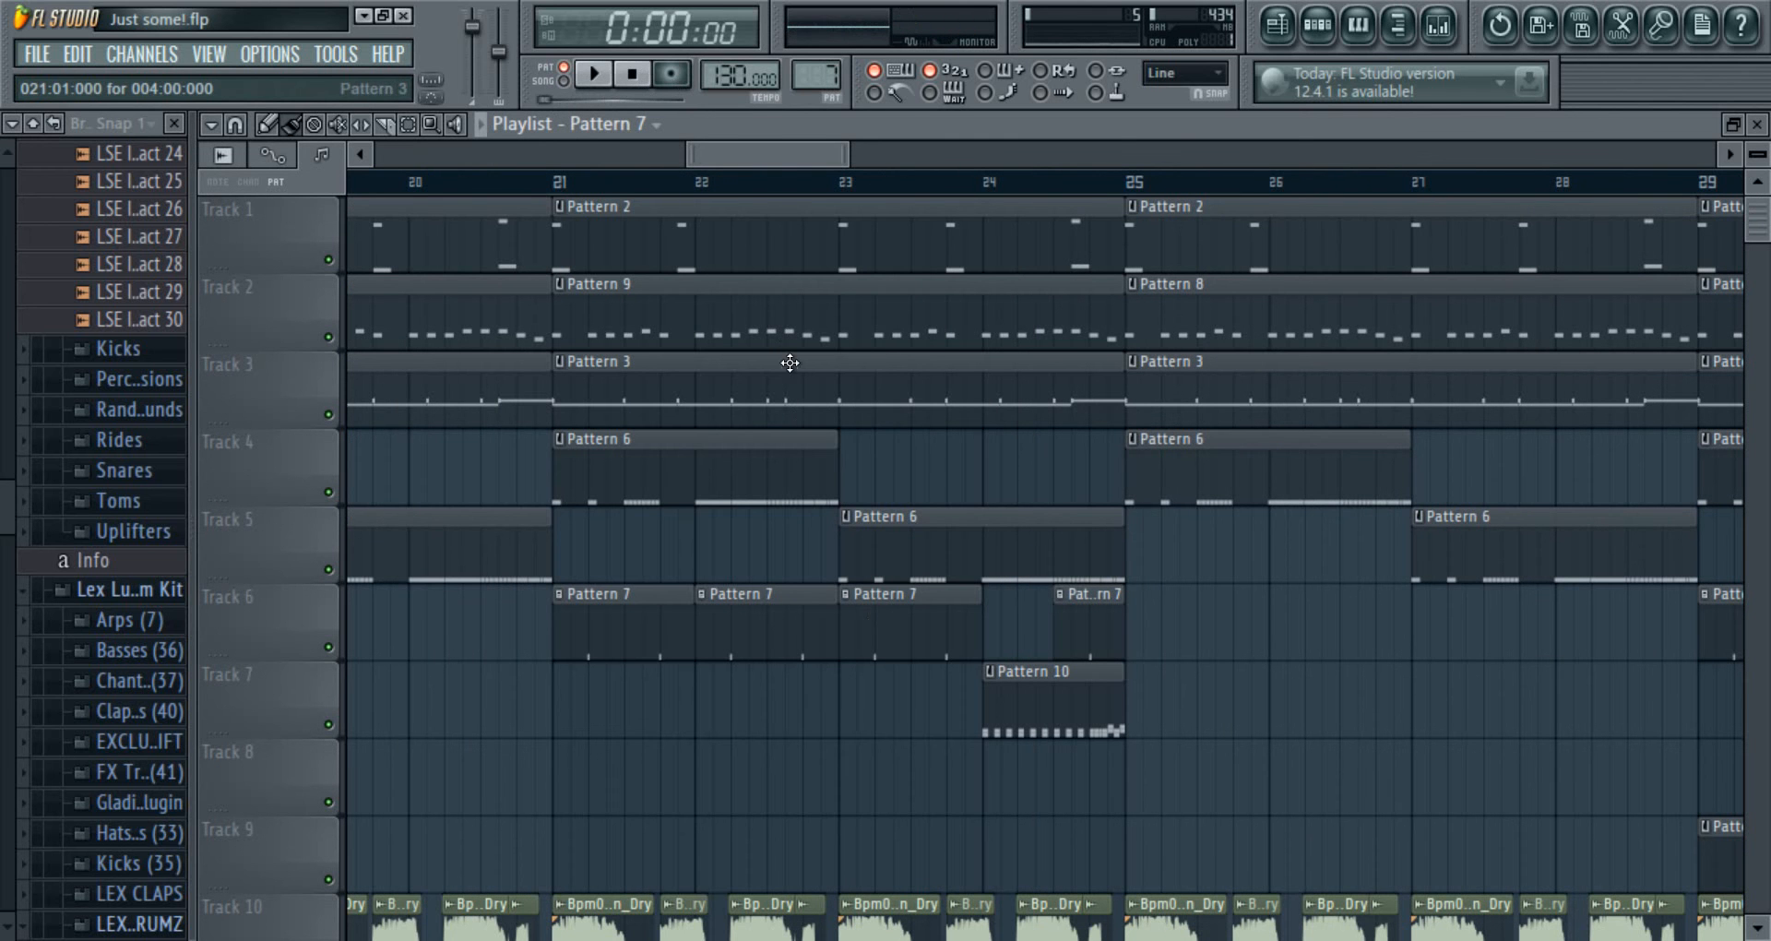
# - Open Pattern 10's ImpactSD02 notes from Track 7 in the piano roll, play the whole roll, and stop playback
pyautogui.moveTo(782, 145); pyautogui.dragTo(825, 160)
pyautogui.doubleClick(721, 643)
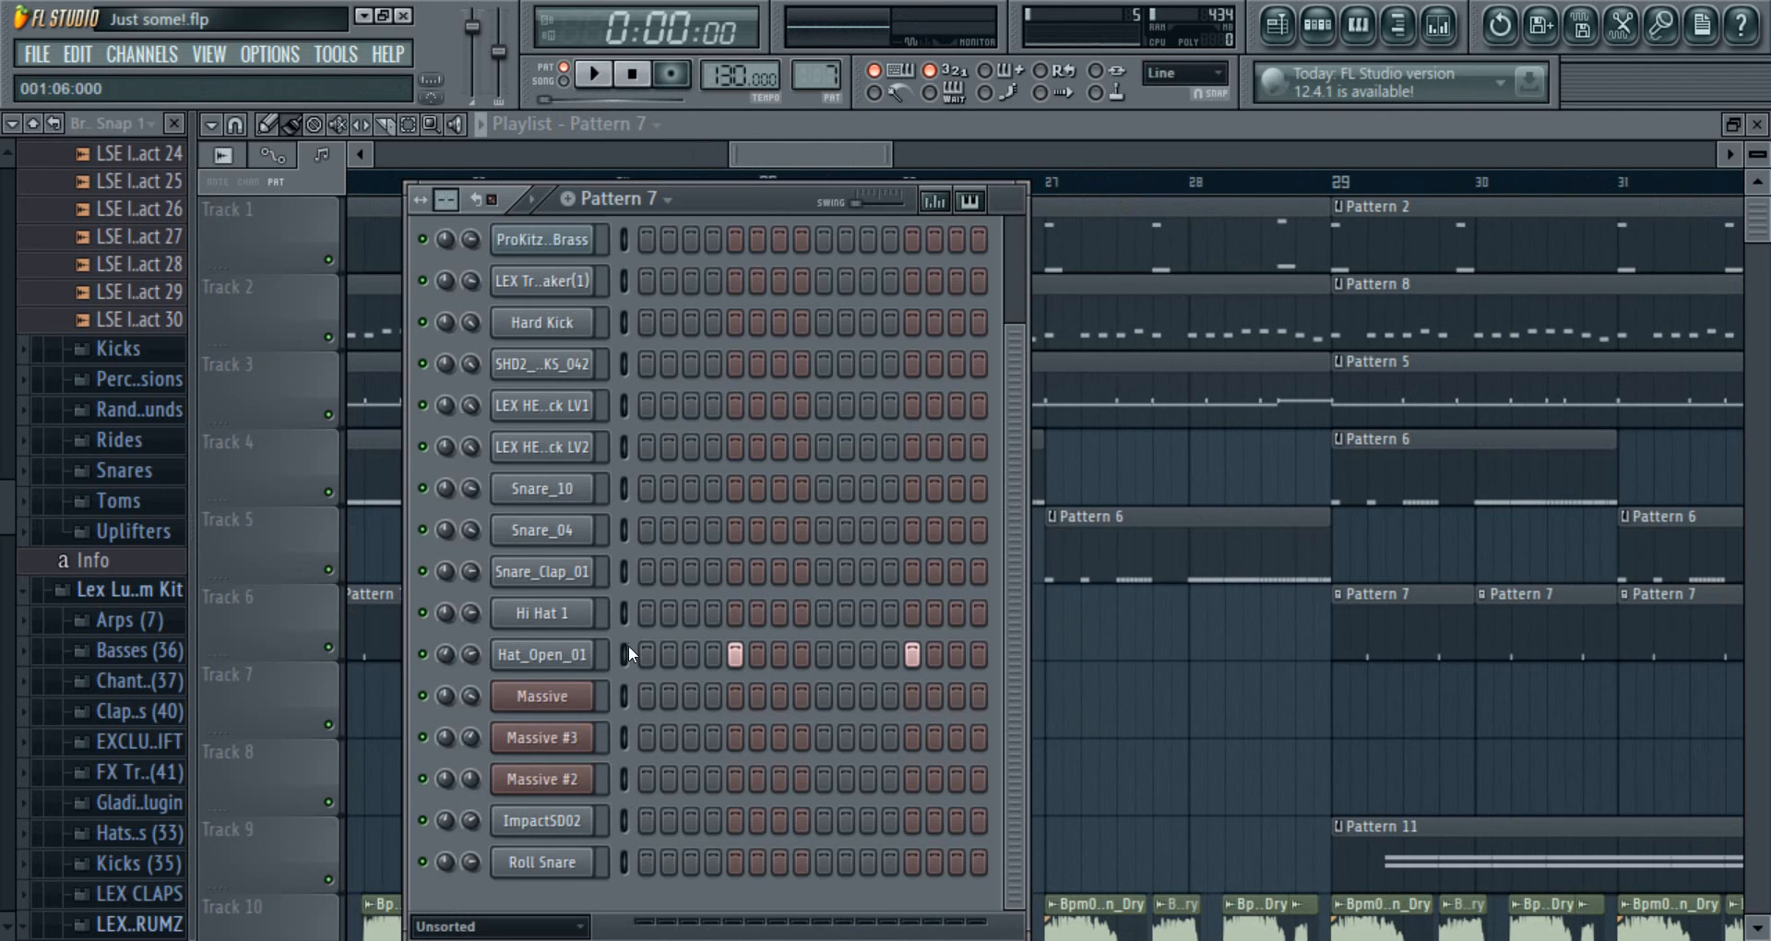
pyautogui.click(757, 155)
pyautogui.doubleClick(717, 725)
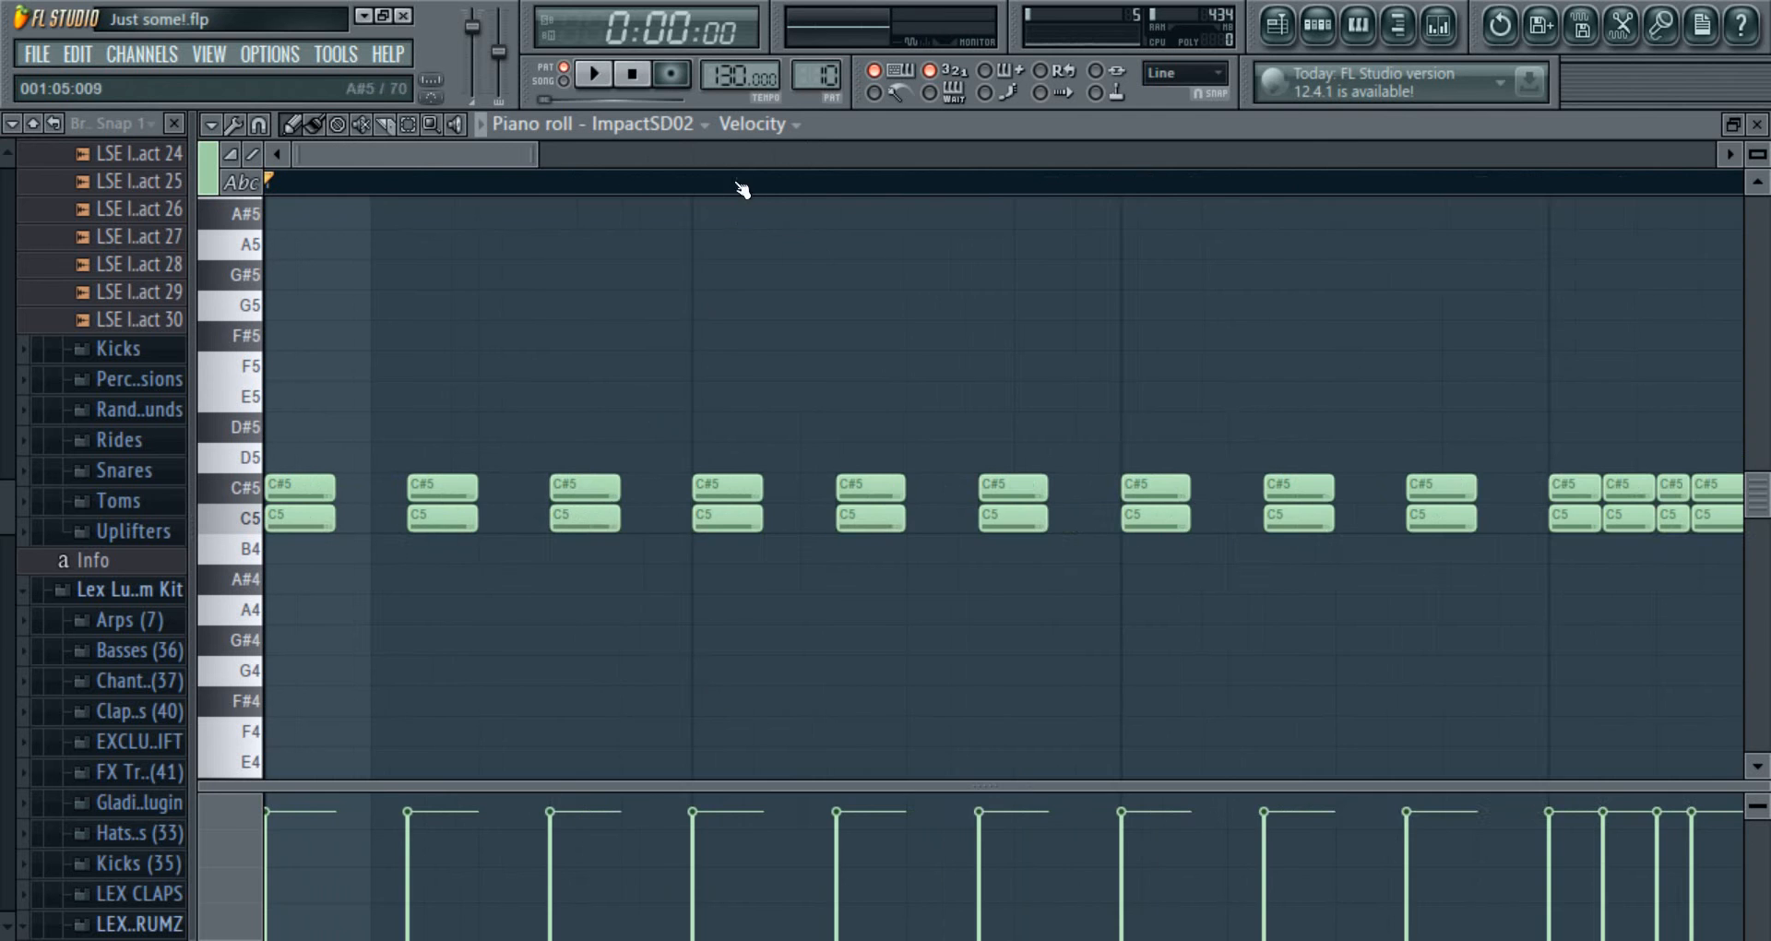
pyautogui.scroll(-5, 742, 190)
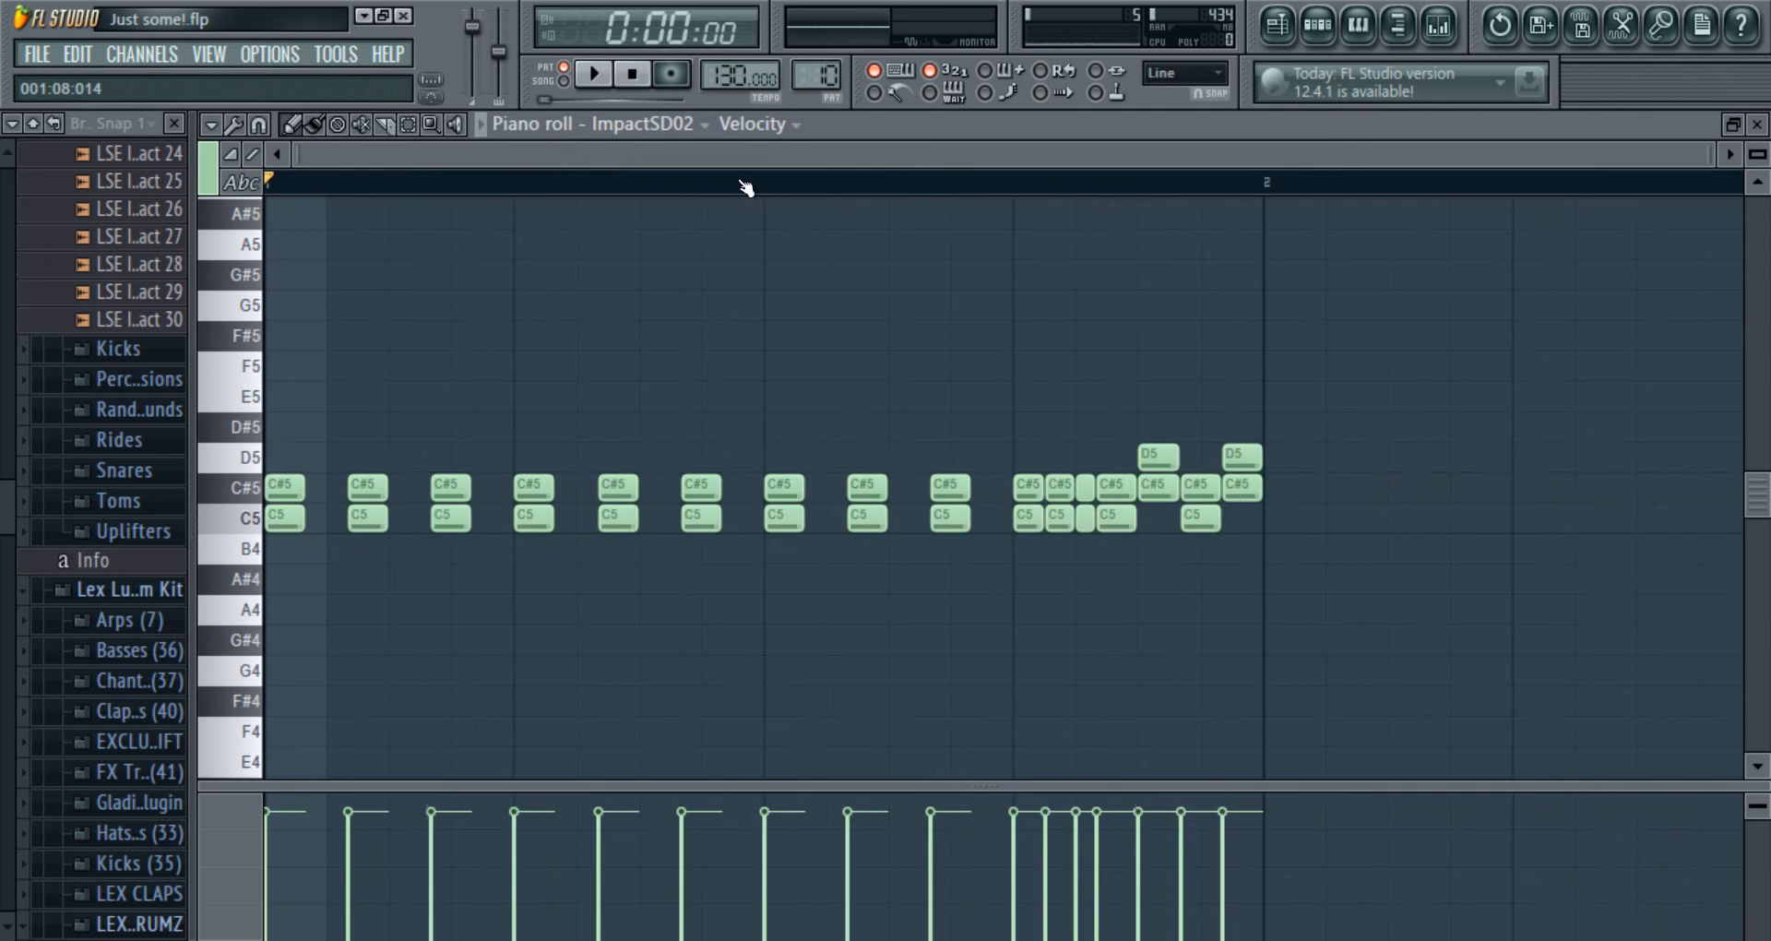
pyautogui.click(598, 73)
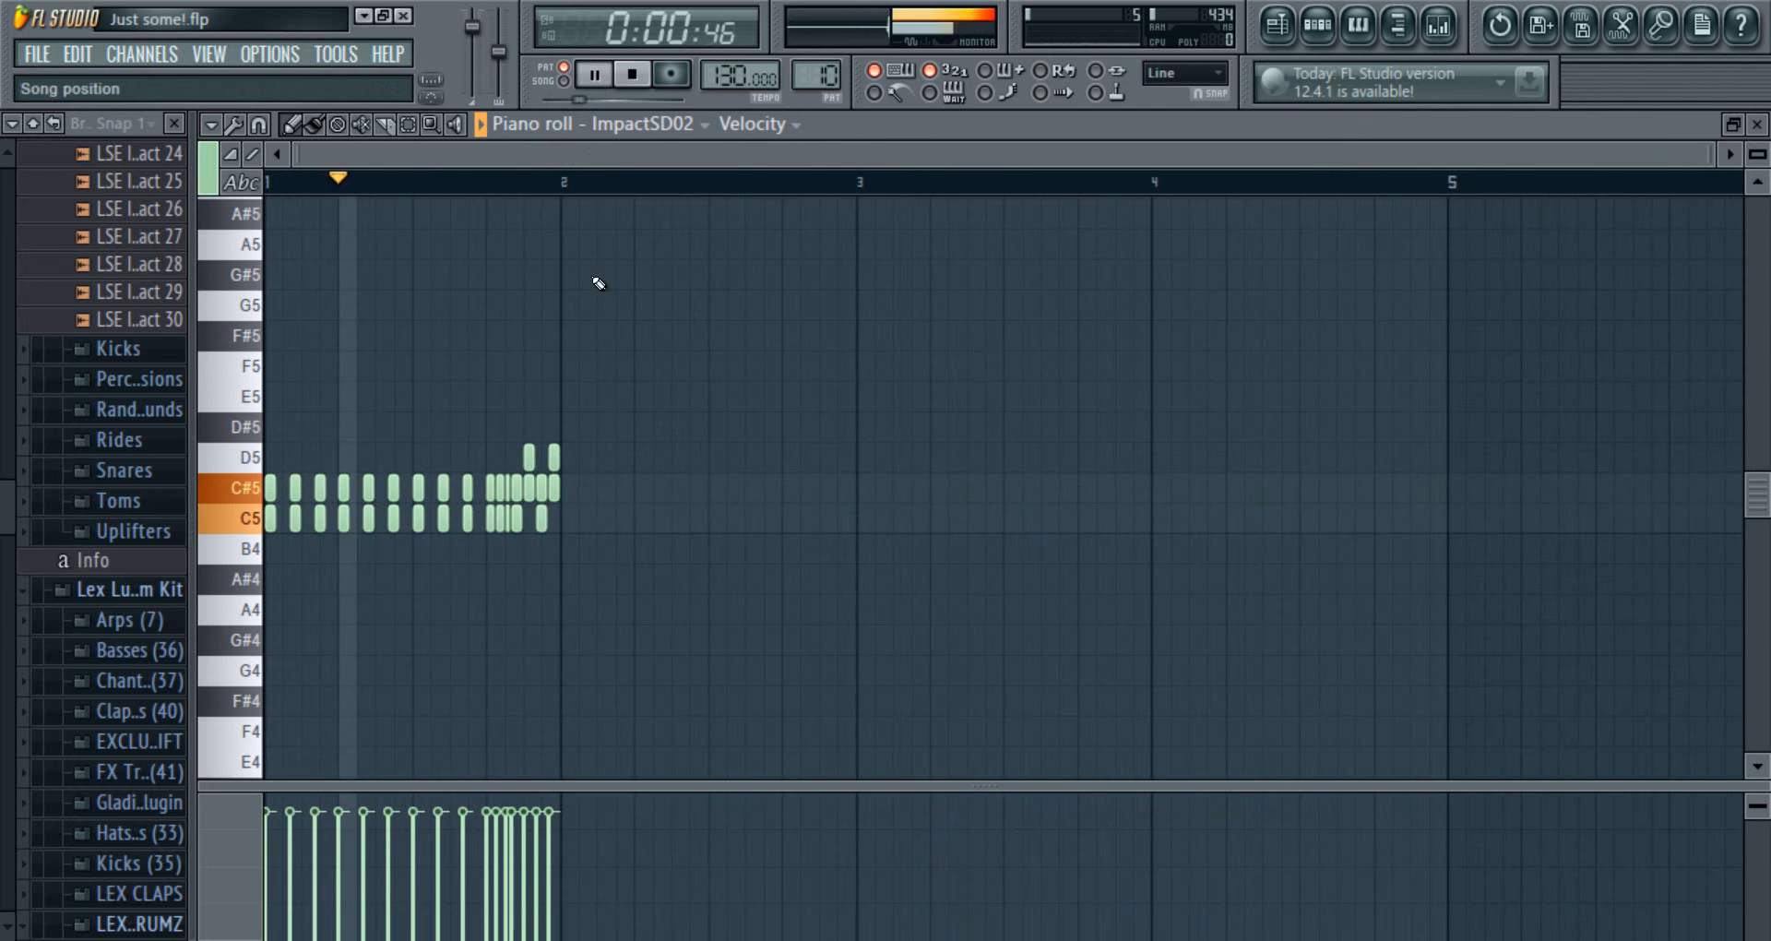
pyautogui.click(633, 77)
# - Show the ImpactSD02 notes' pan values in the piano roll, examine the end of the roll, and close the piano roll
pyautogui.click(766, 124)
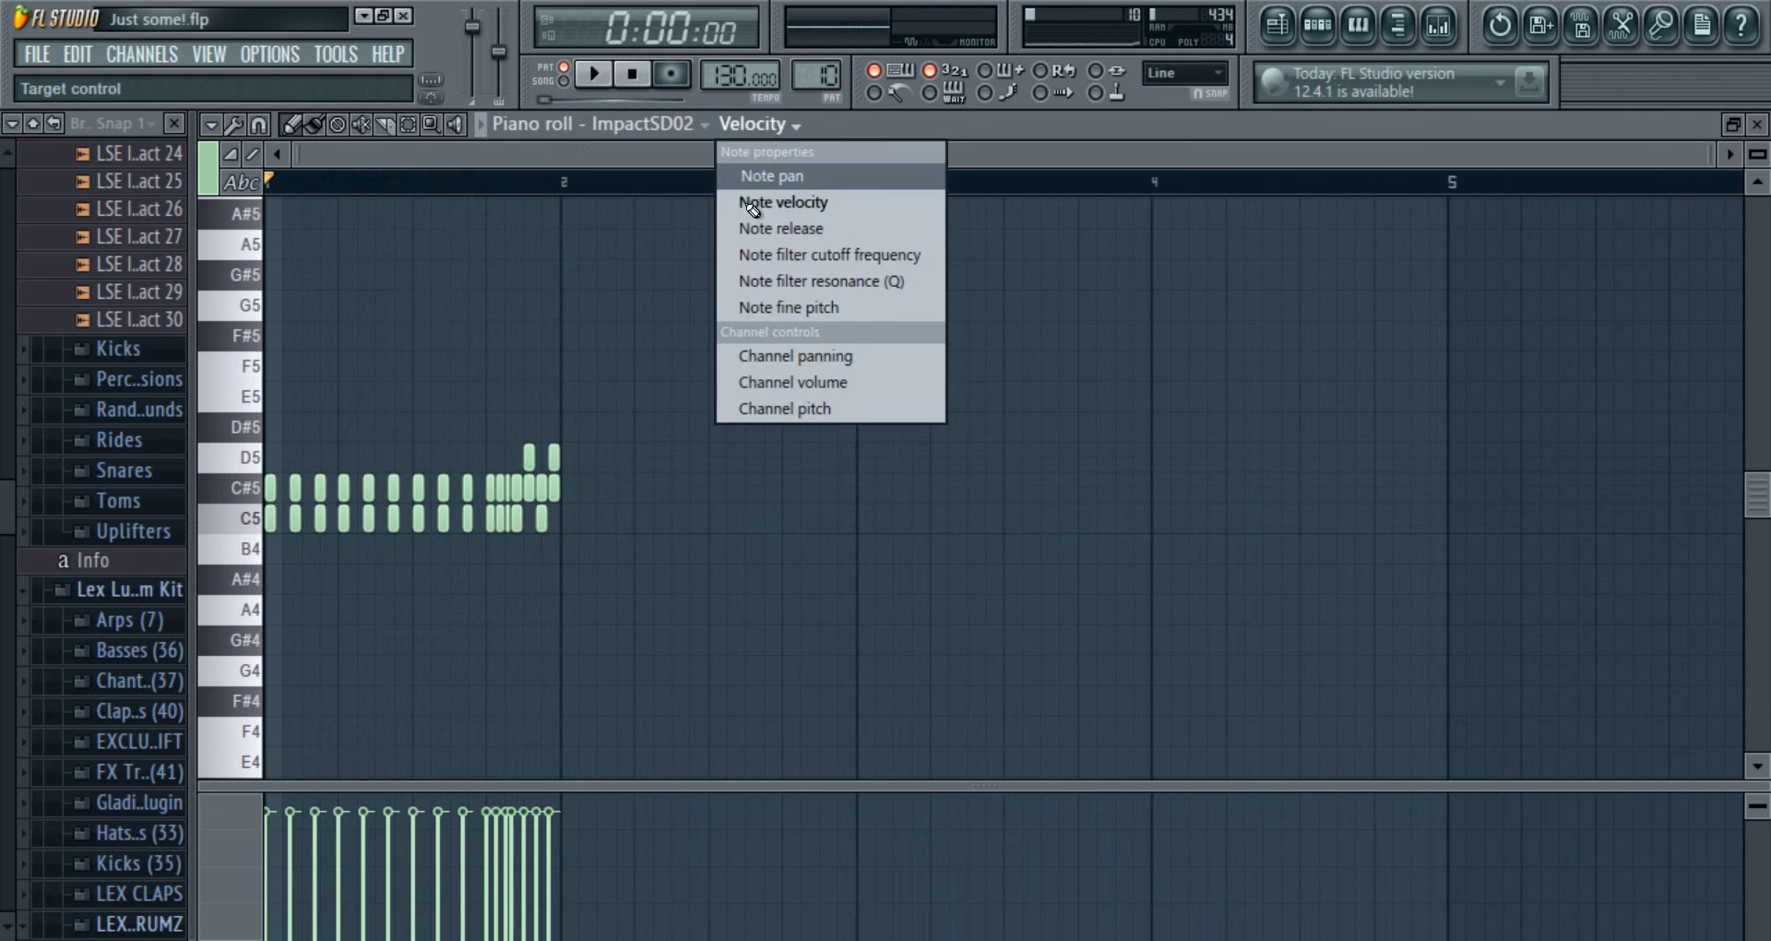
pyautogui.click(766, 176)
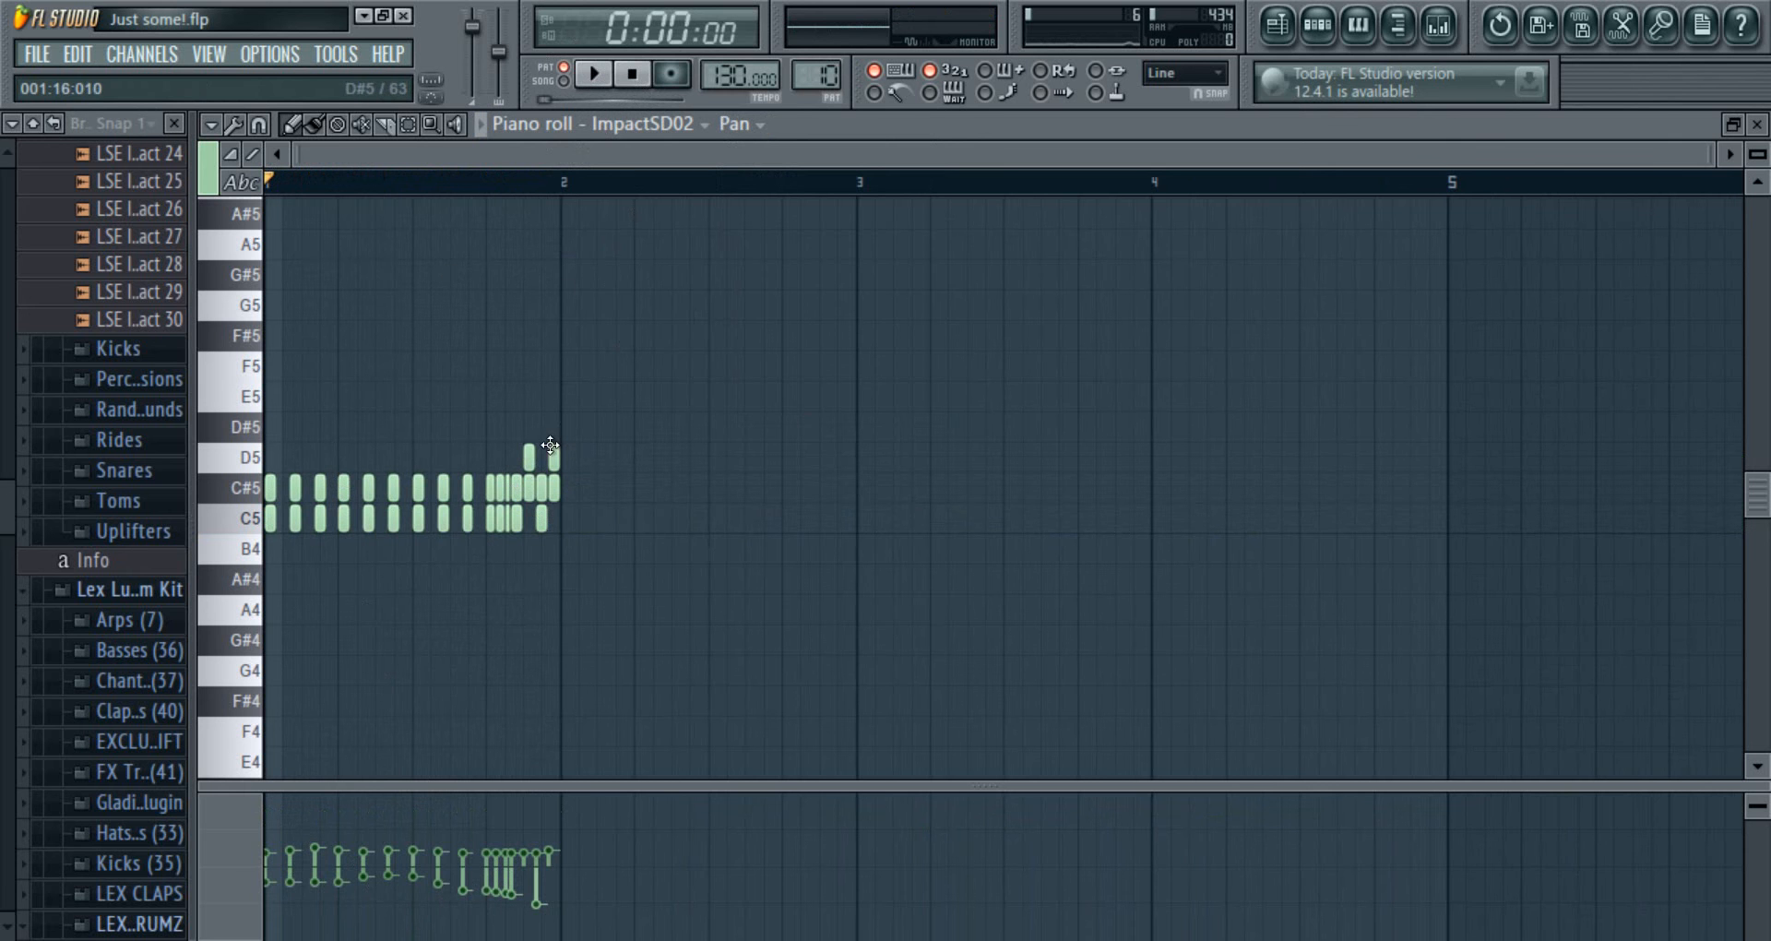
pyautogui.scroll(5, 681, 182)
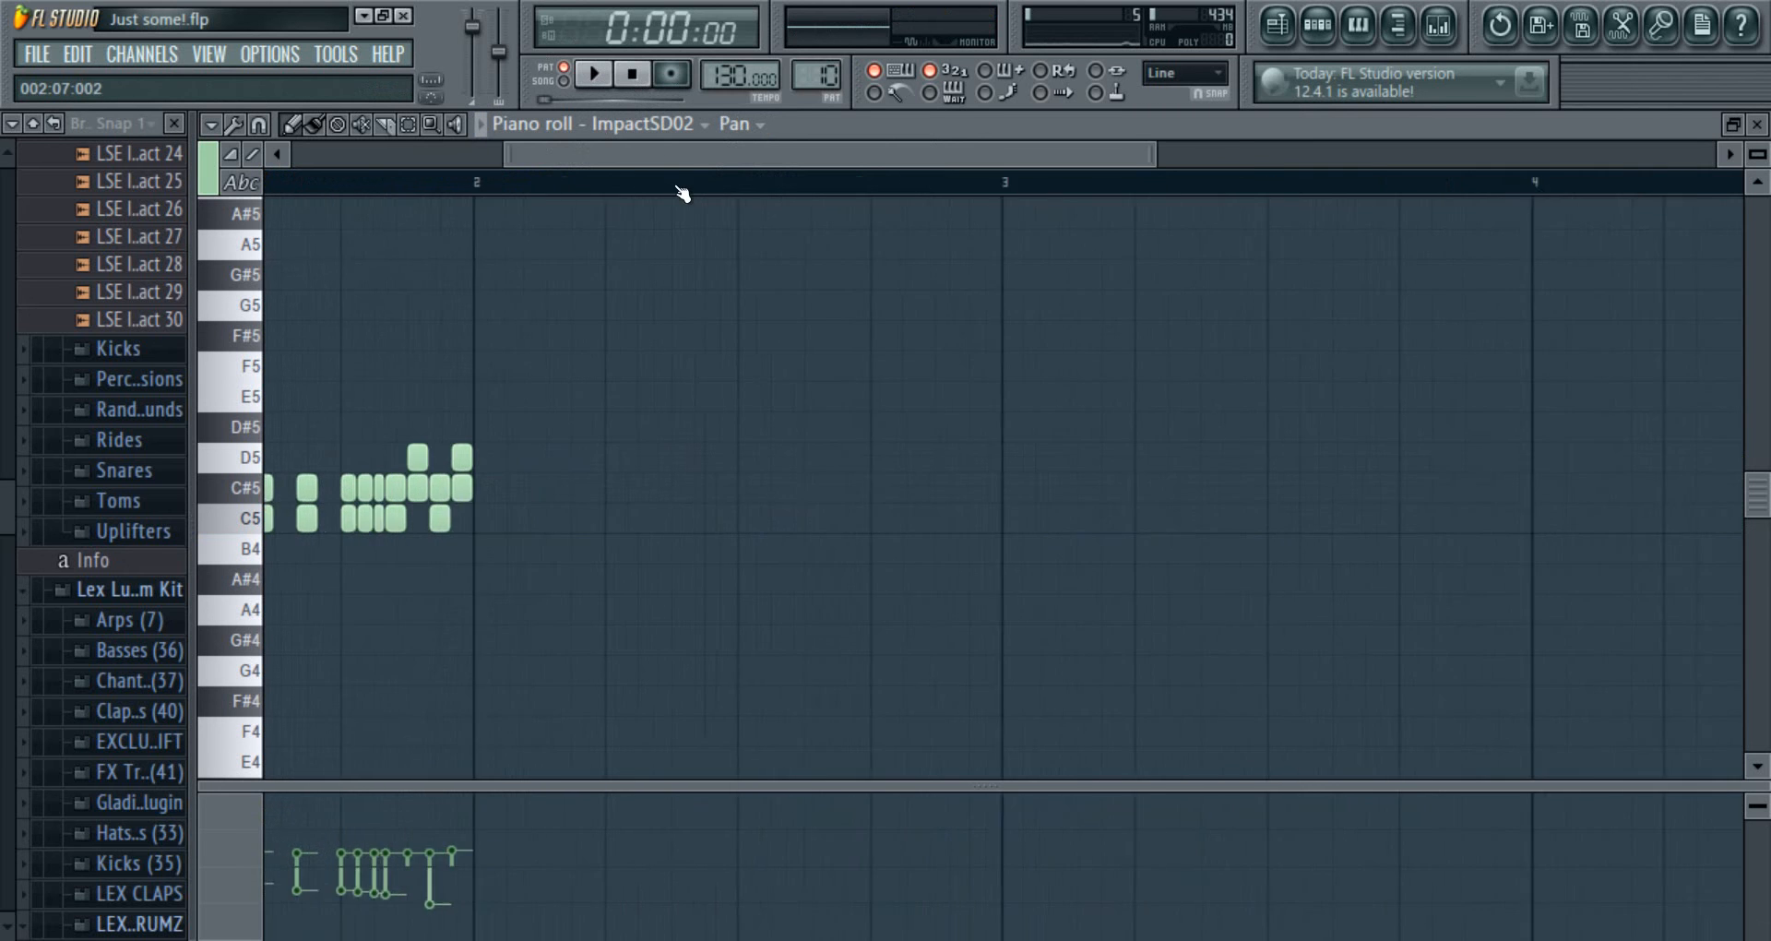
pyautogui.moveTo(702, 148); pyautogui.dragTo(626, 155)
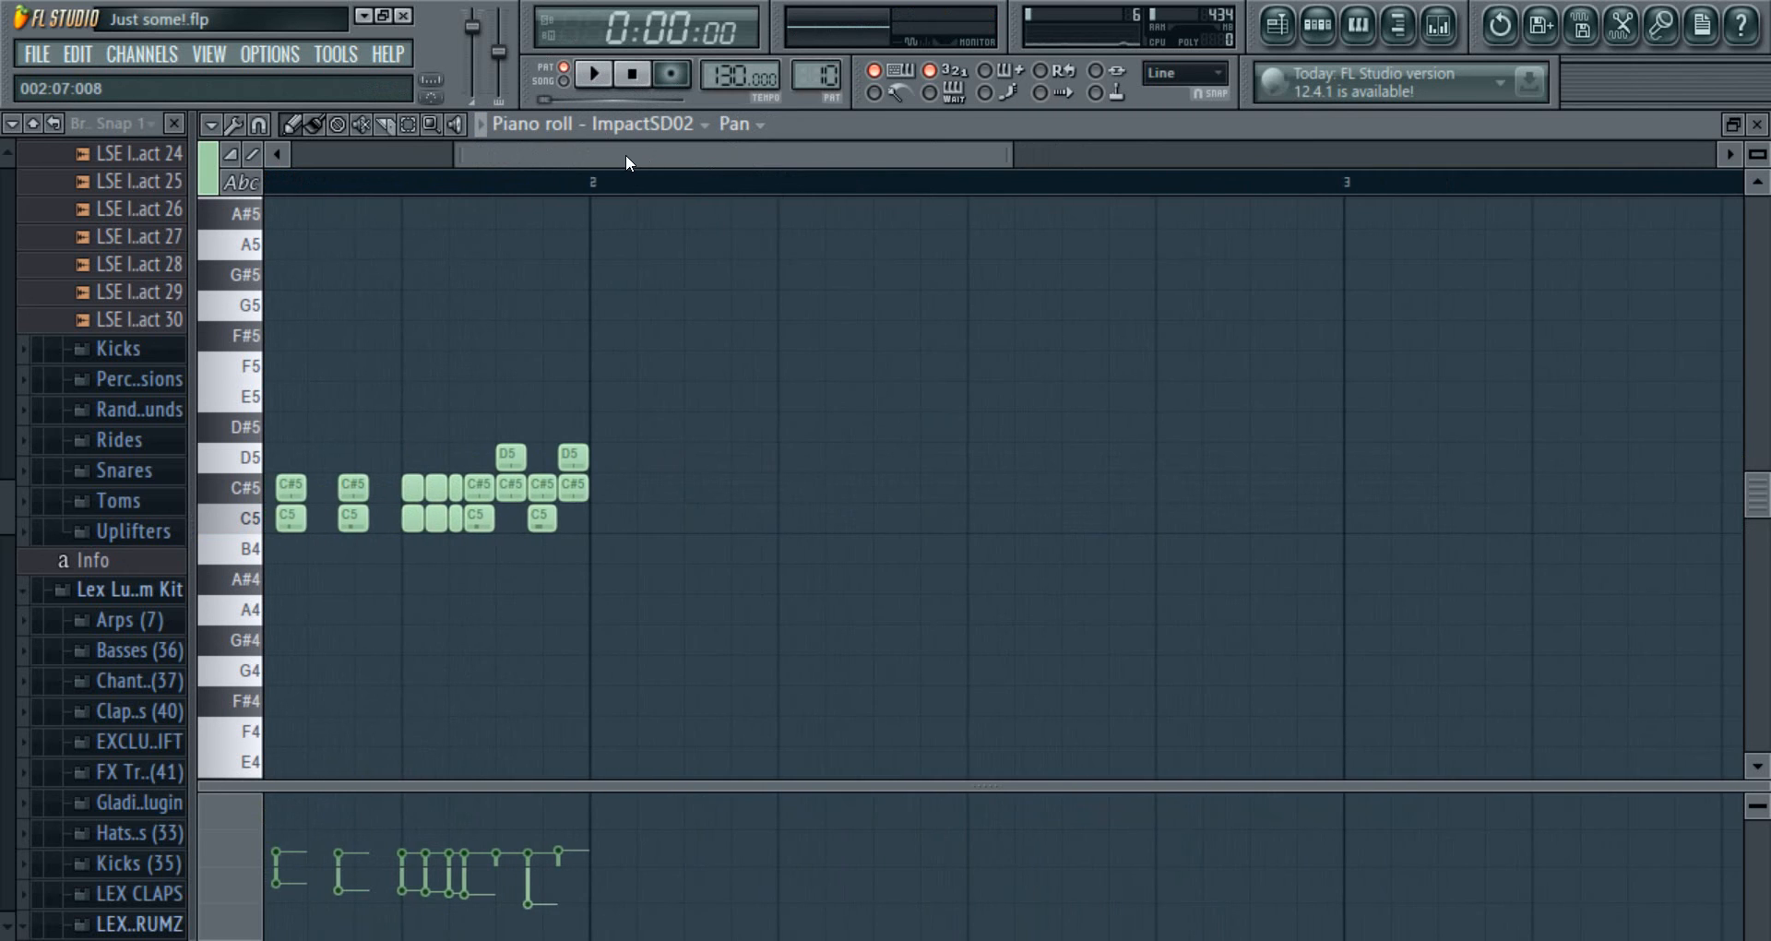
pyautogui.click(1757, 126)
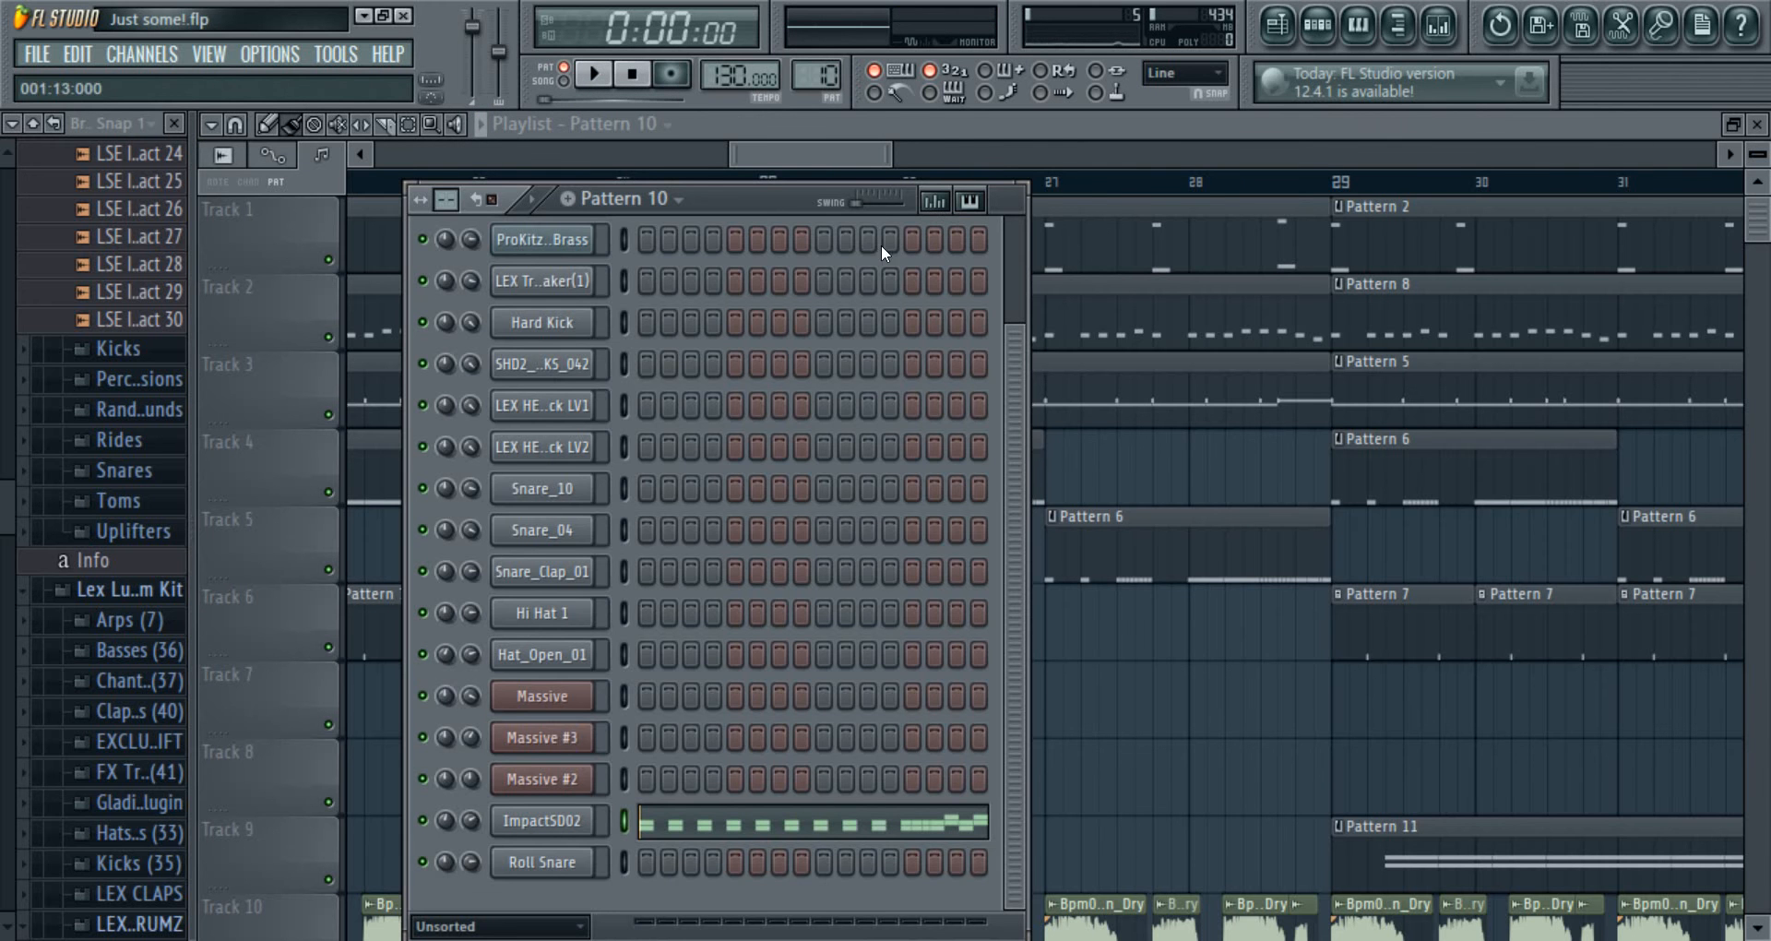
# - Open Pattern 11's Roll Snare notes from Track 9 at bar 29 in the piano roll, view the full sequence, and close it
pyautogui.click(824, 153)
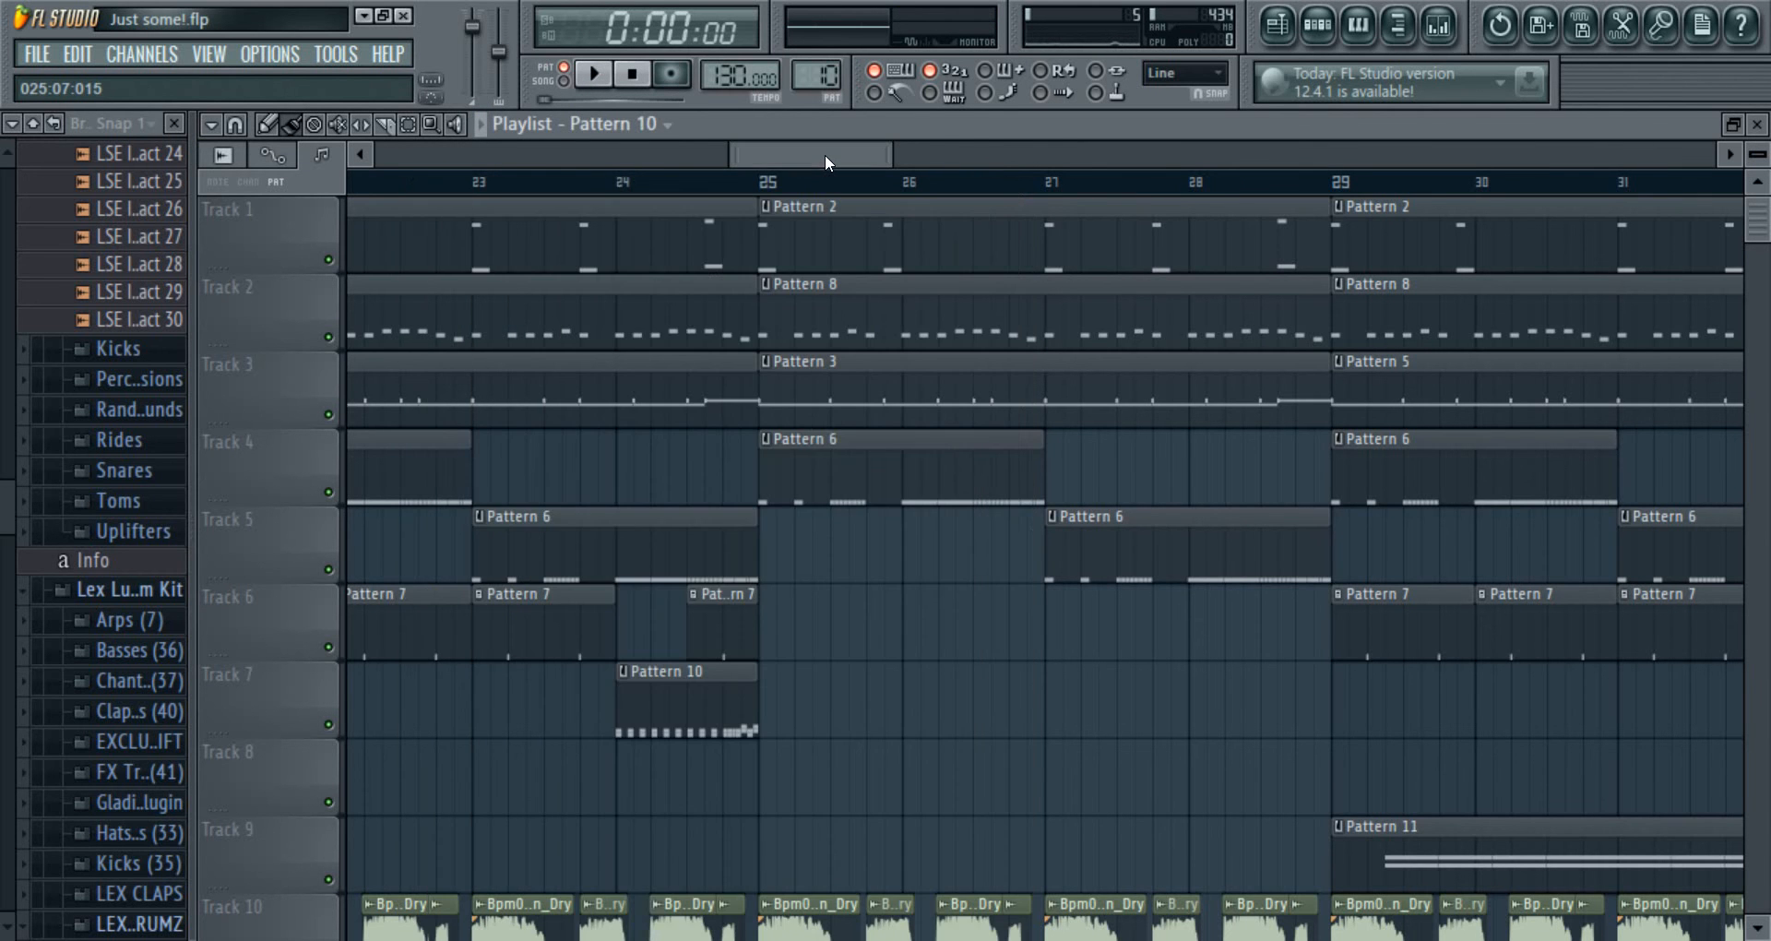
pyautogui.moveTo(825, 153); pyautogui.dragTo(805, 153)
pyautogui.scroll(-4, 927, 428)
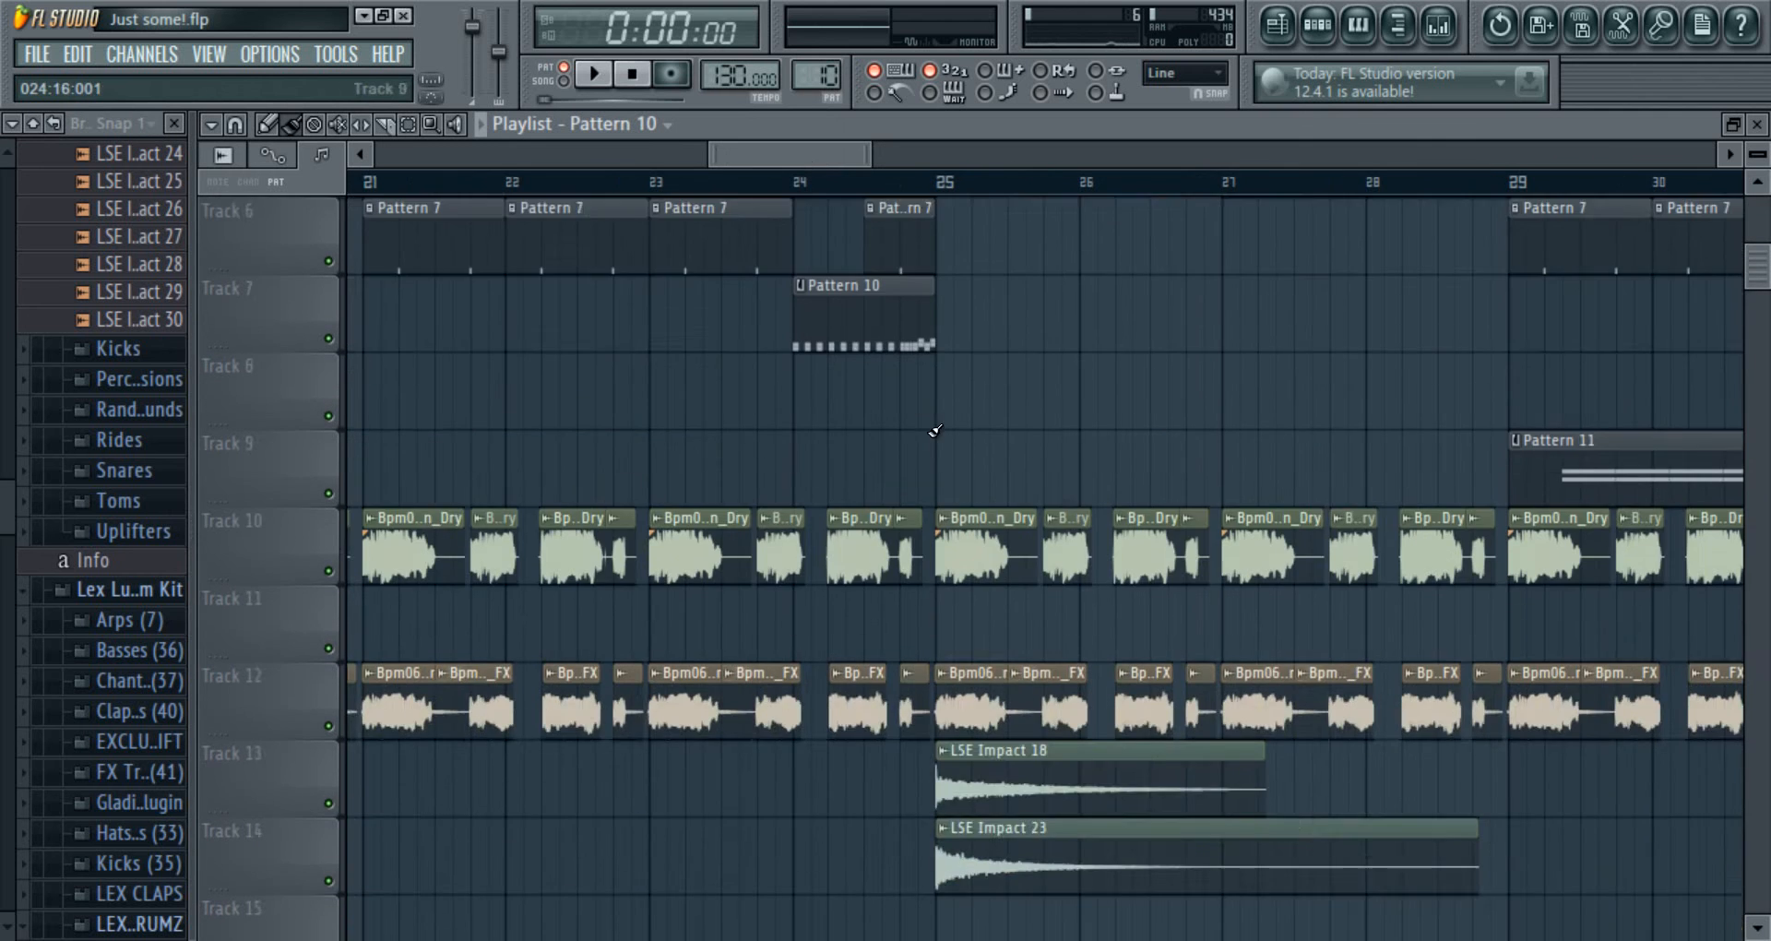
pyautogui.scroll(4, 930, 429)
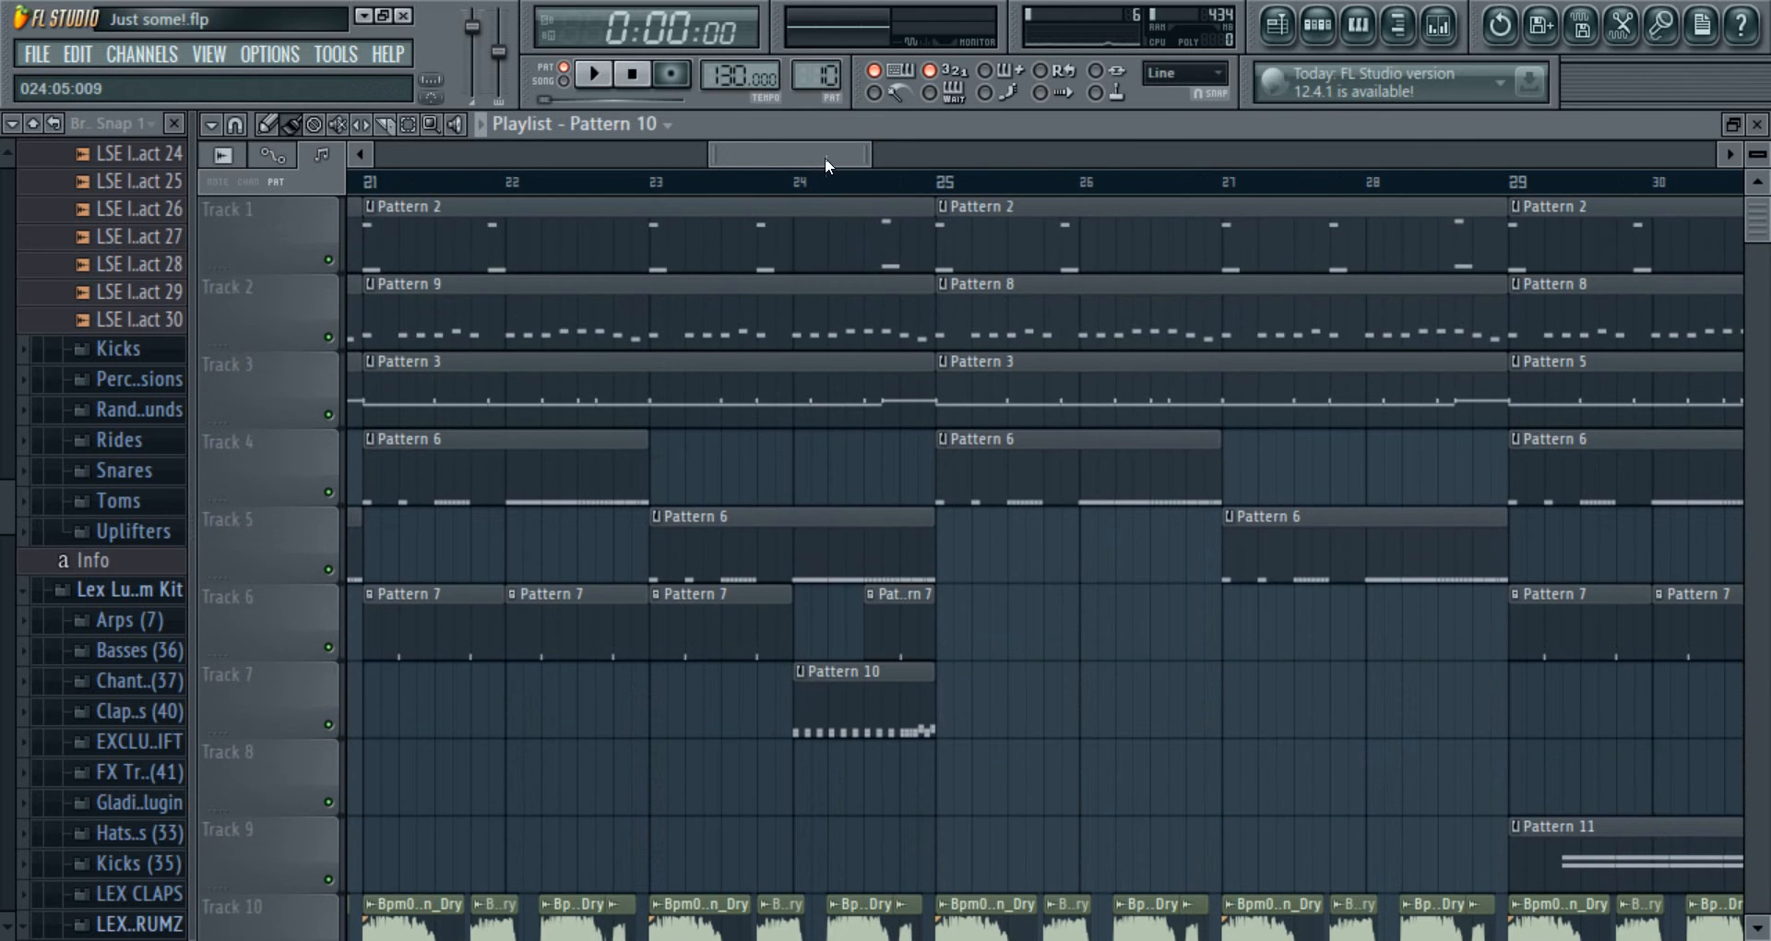
pyautogui.moveTo(824, 159); pyautogui.dragTo(921, 140)
pyautogui.scroll(-1, 1007, 437)
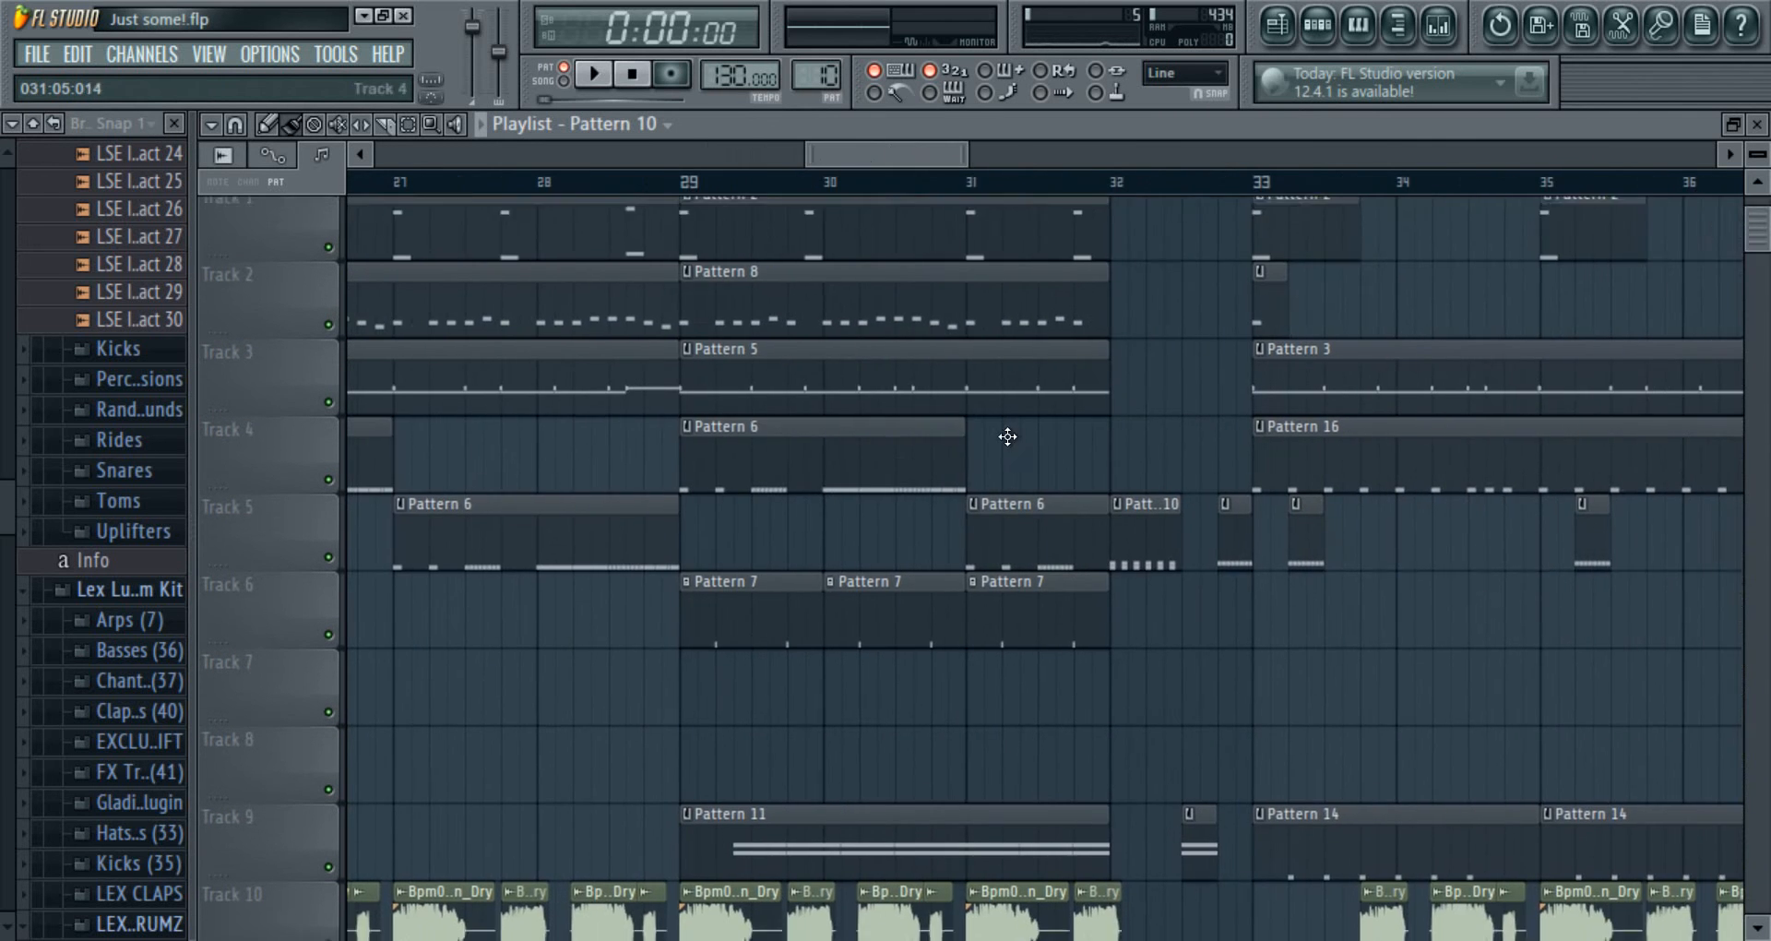
pyautogui.scroll(-3, 1007, 436)
pyautogui.doubleClick(924, 636)
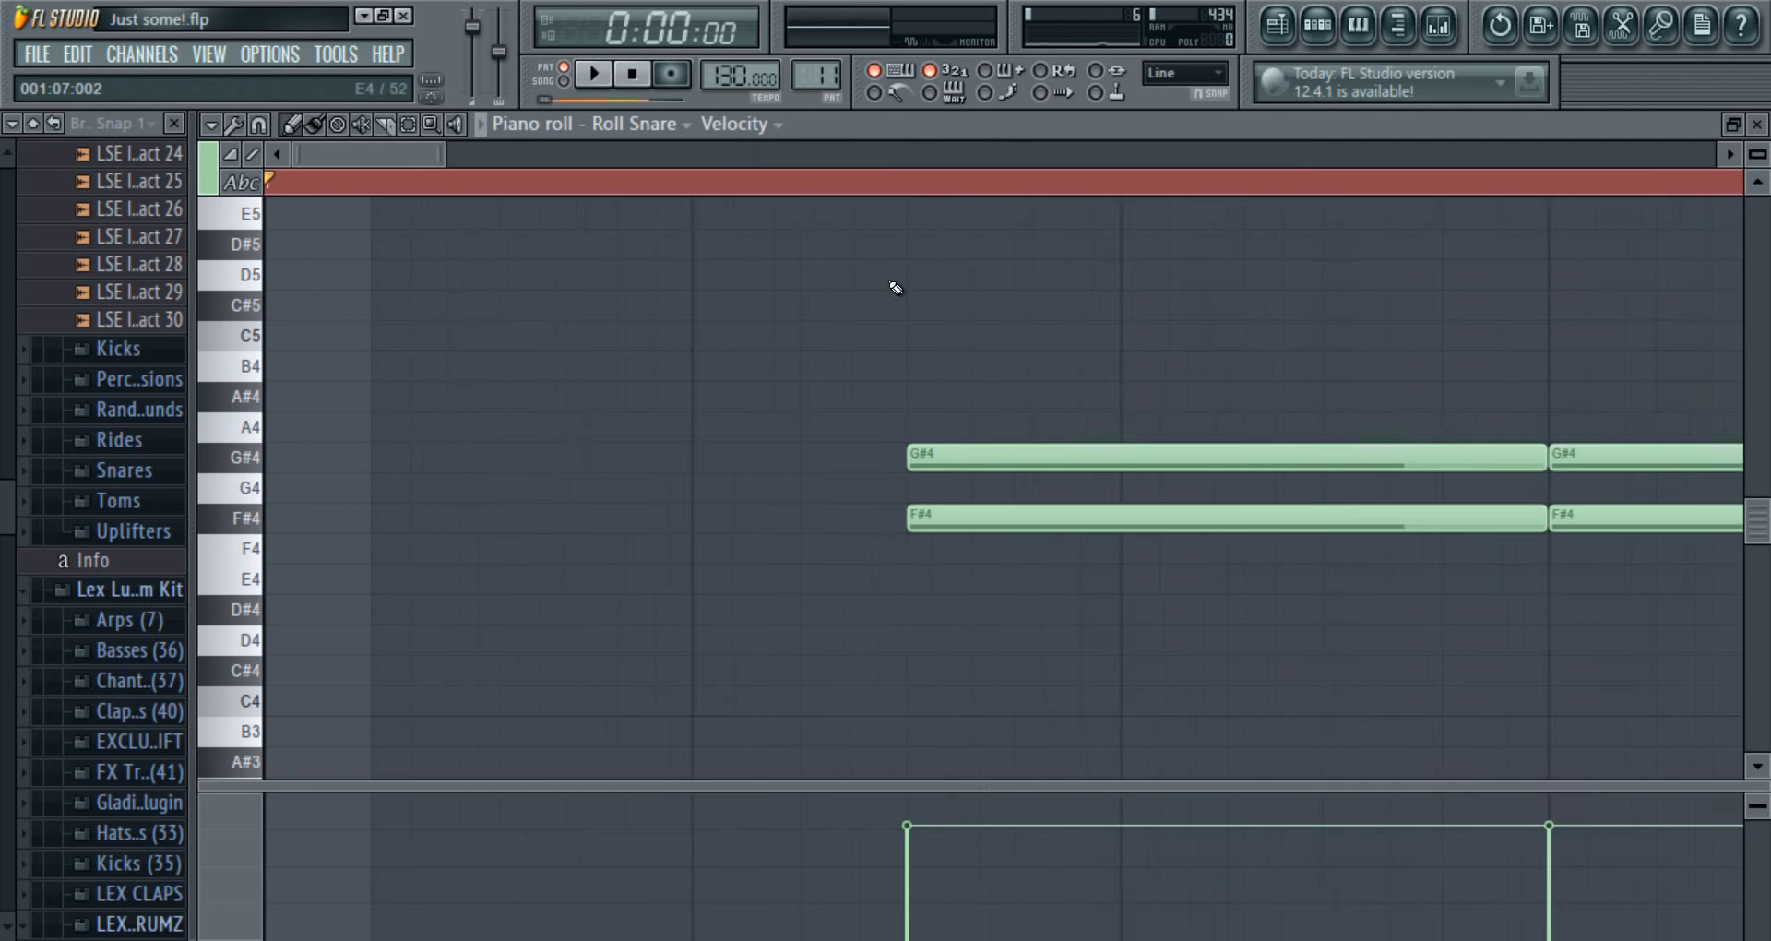
pyautogui.scroll(-6, 933, 190)
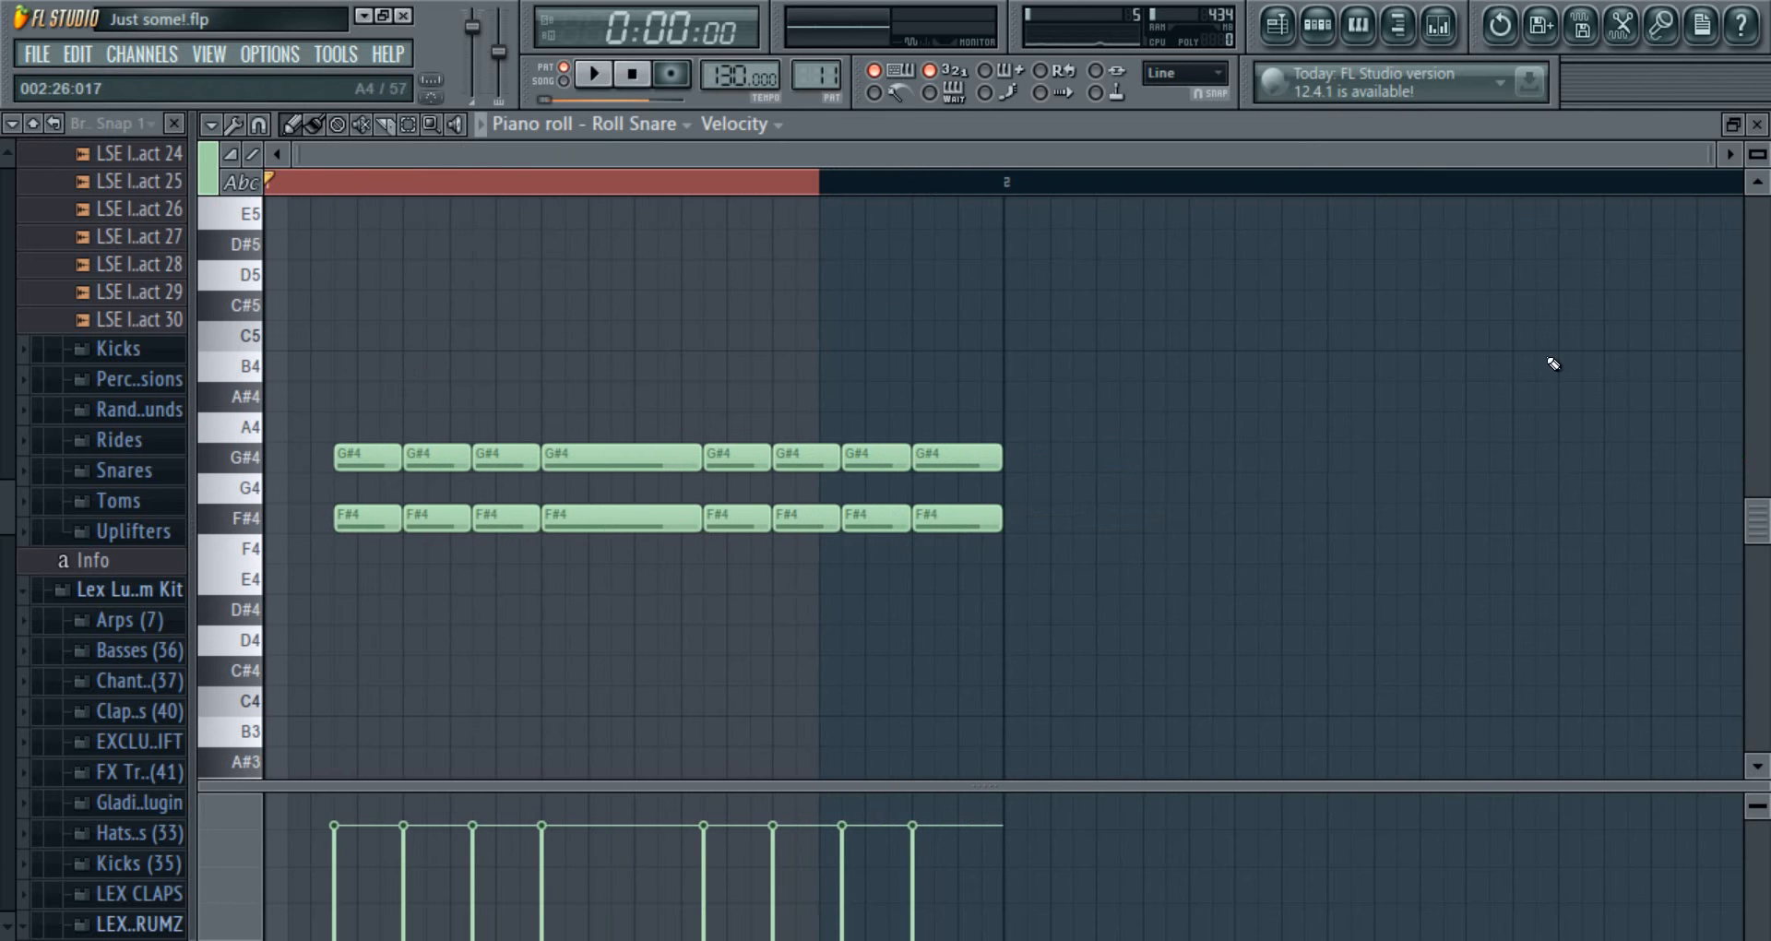
pyautogui.click(1757, 124)
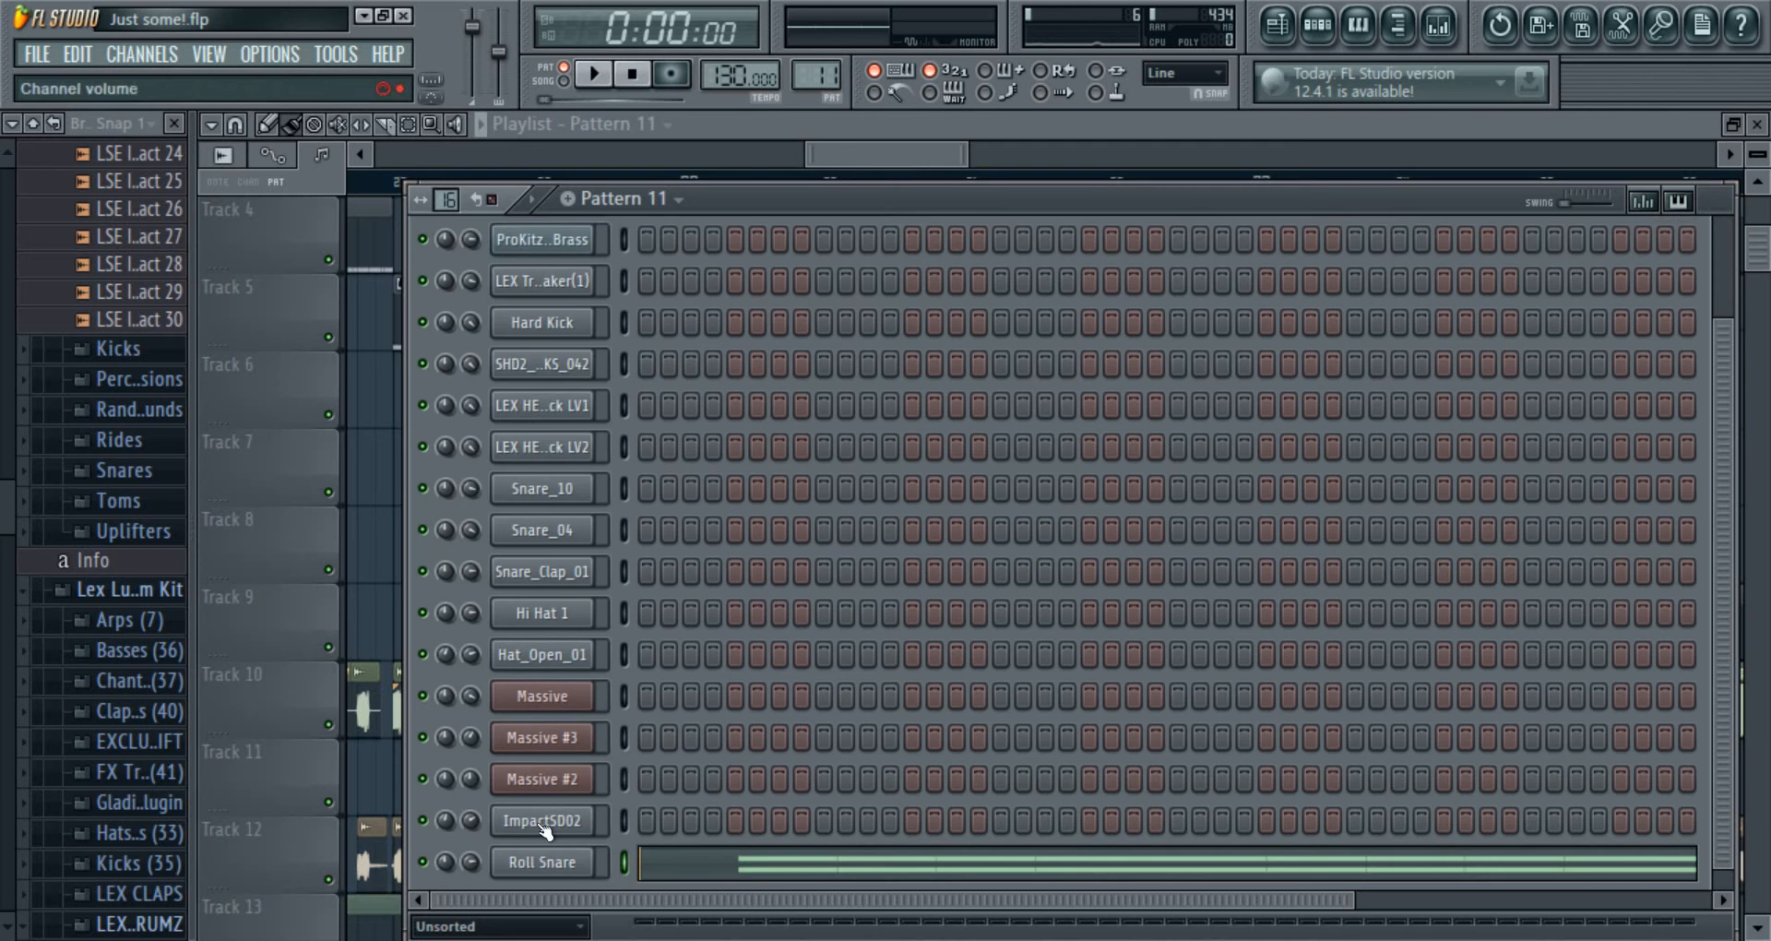
# - Play Pattern 11, follow its Roll Snare notes in the piano roll during playback, and close the piano roll
pyautogui.scroll(-1, 552, 840)
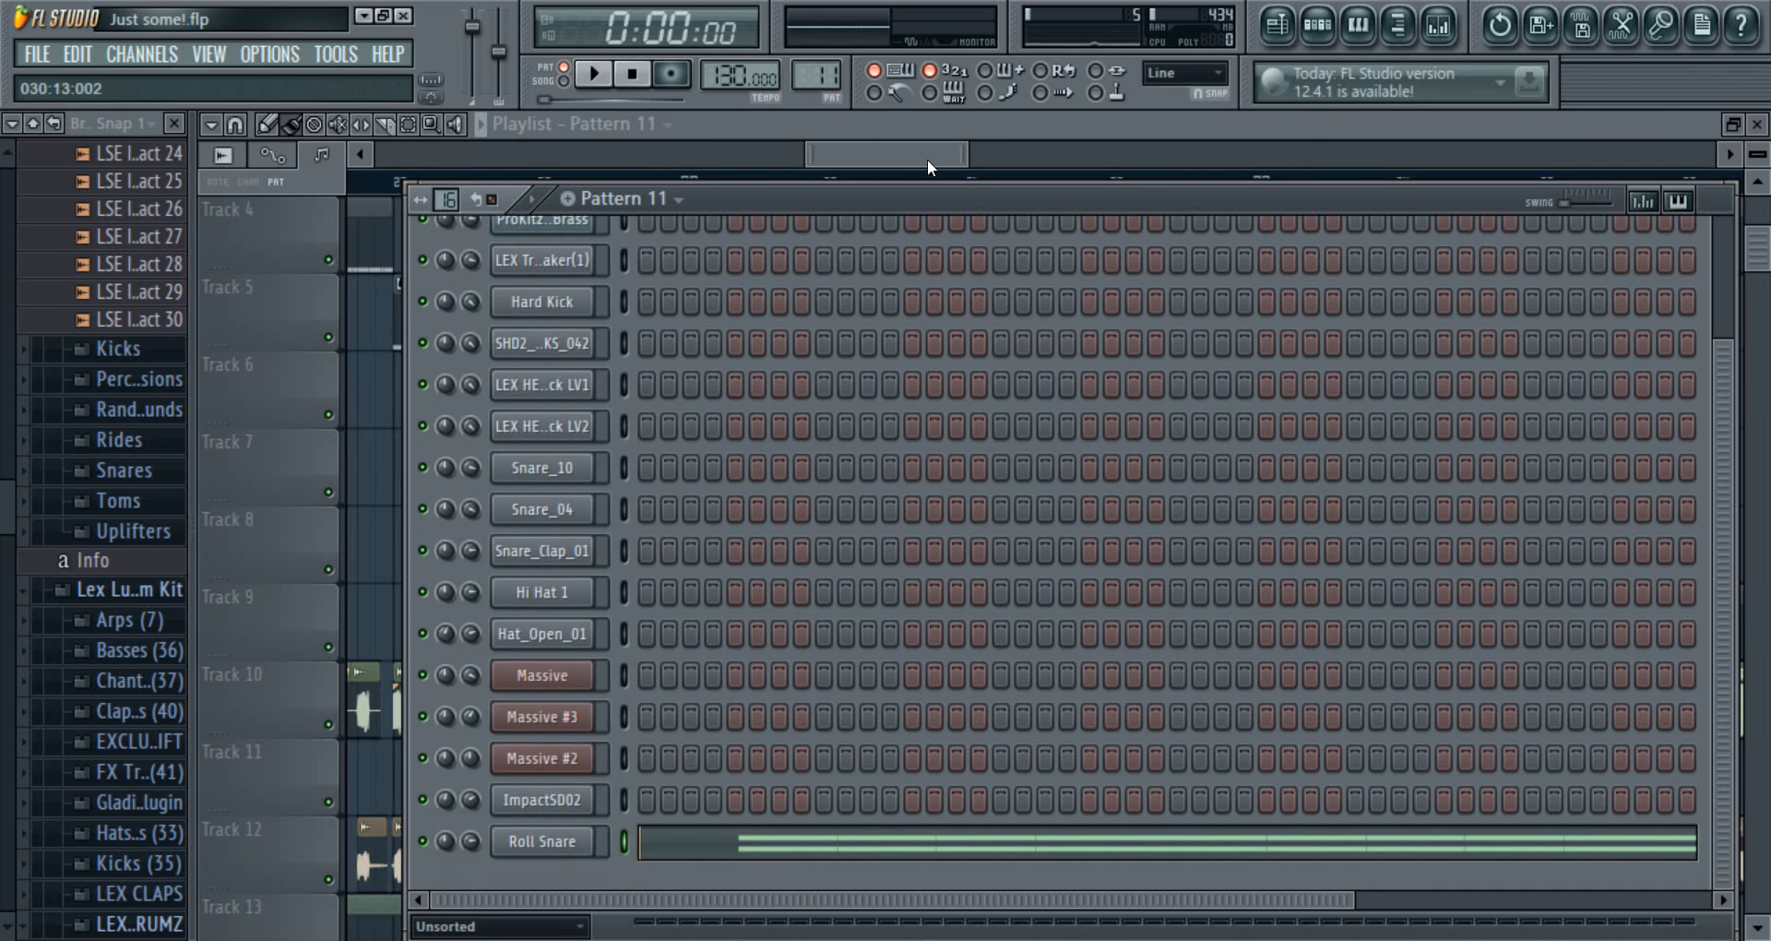
pyautogui.click(549, 213)
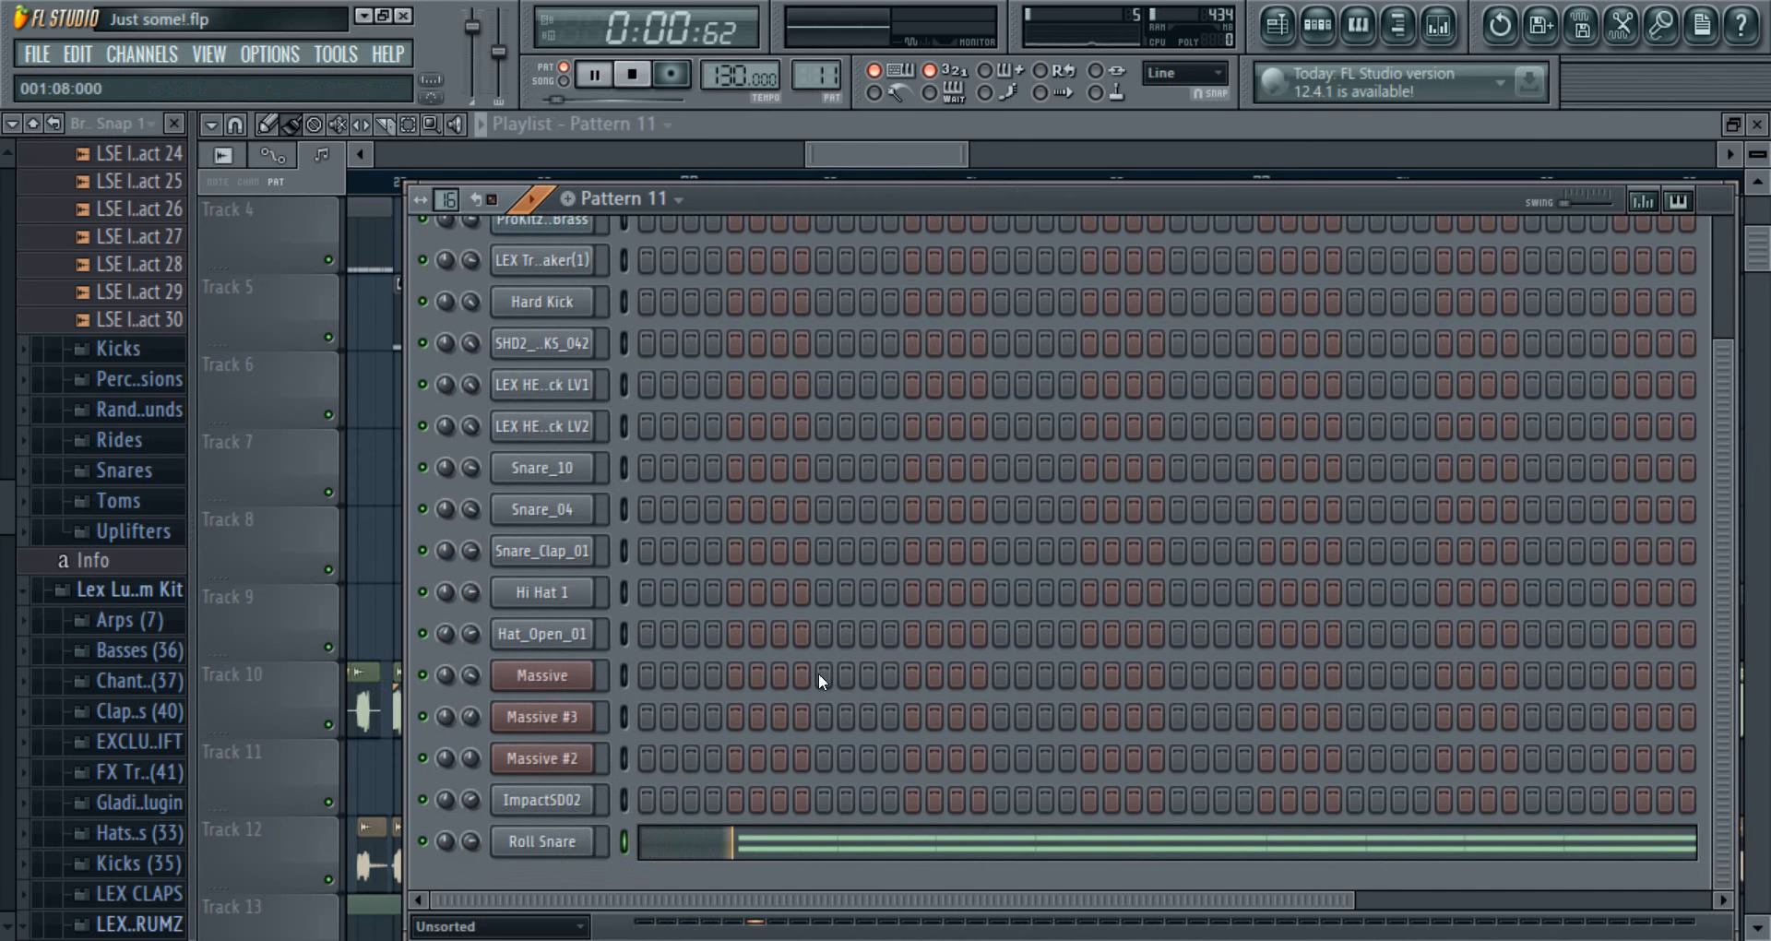
pyautogui.click(943, 842)
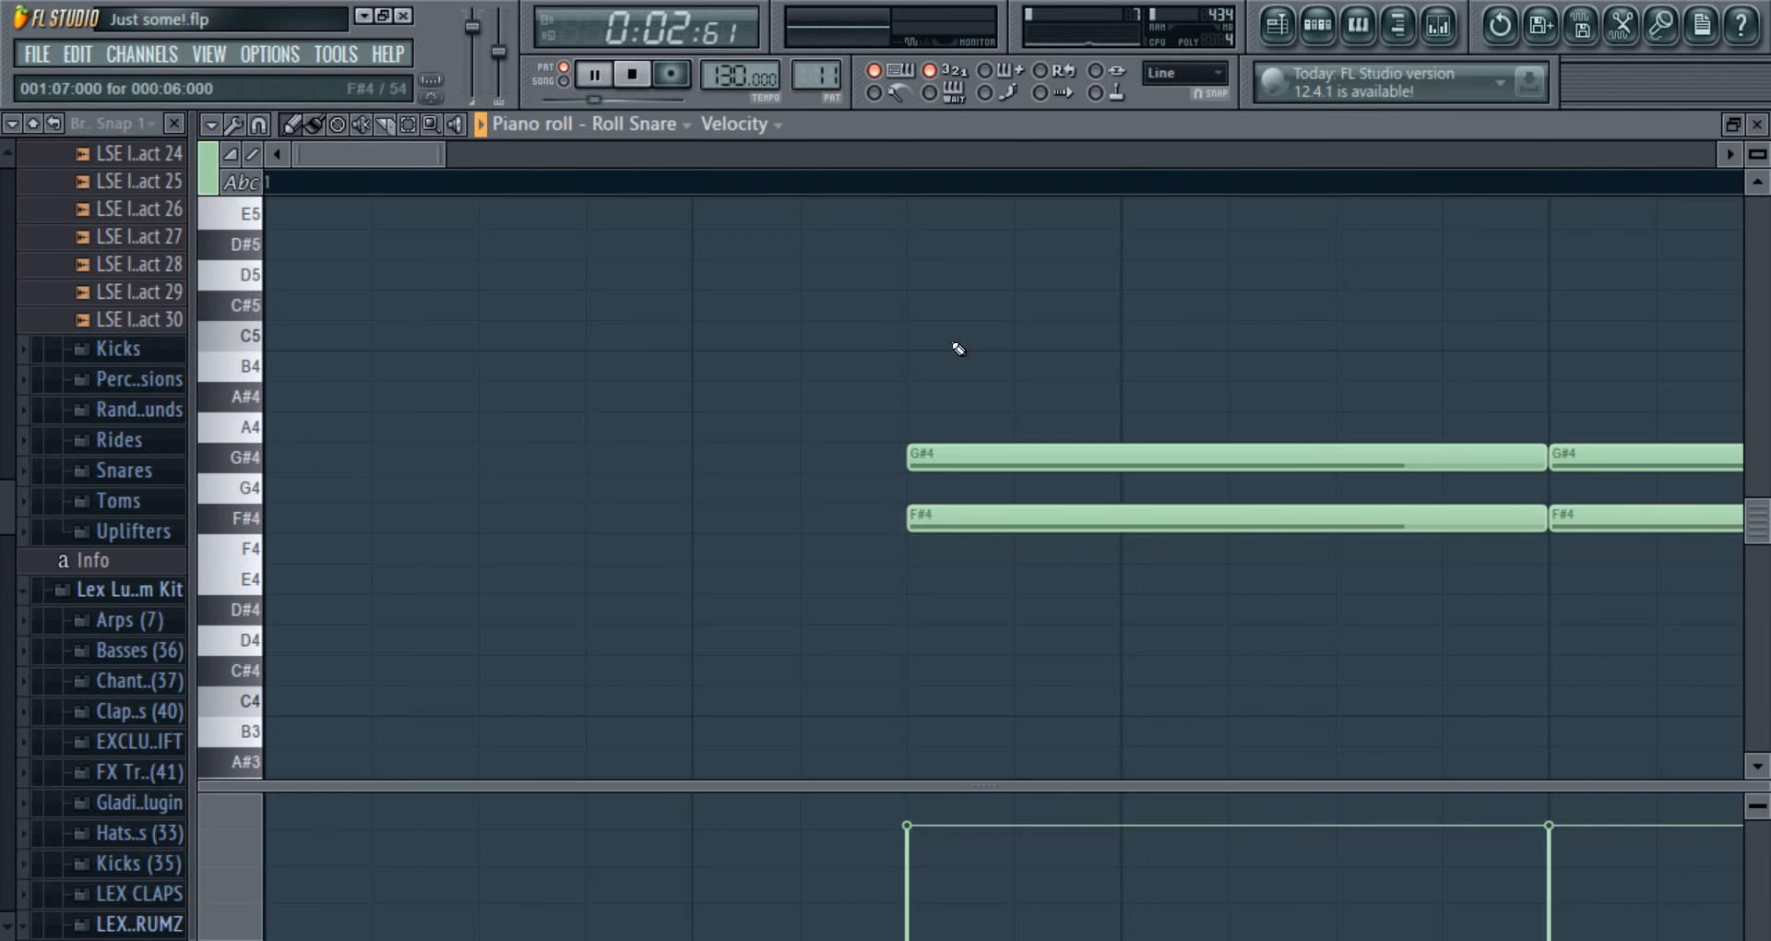
pyautogui.scroll(-4, 984, 182)
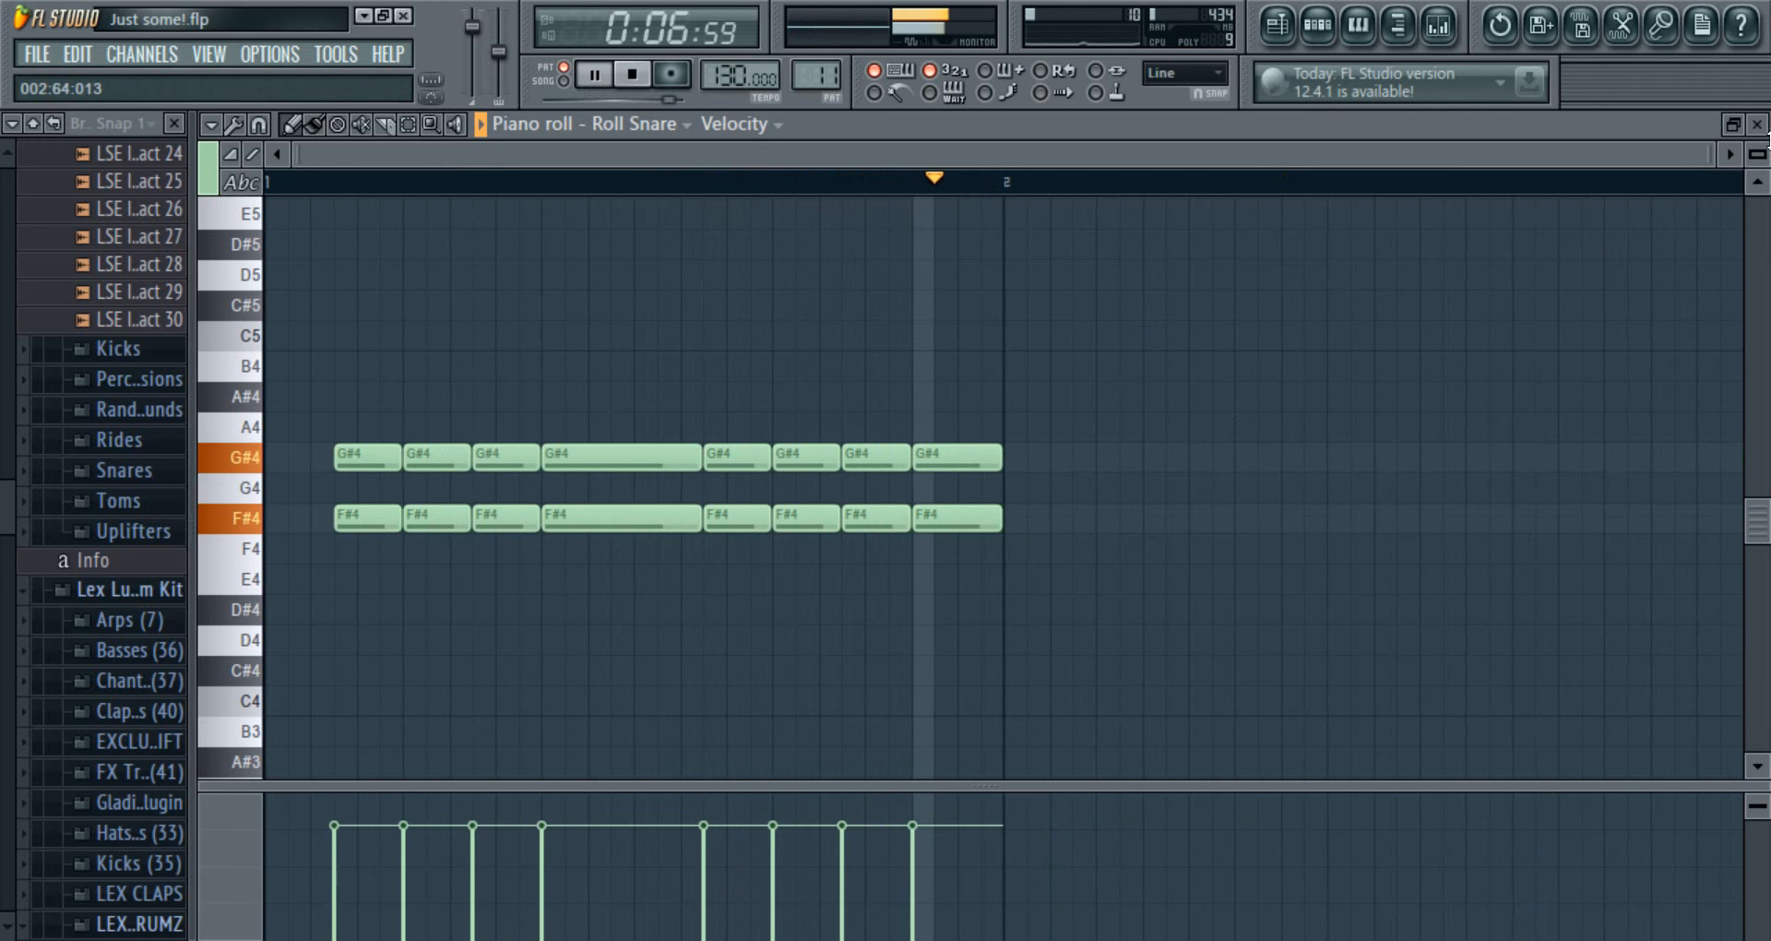
pyautogui.click(1758, 125)
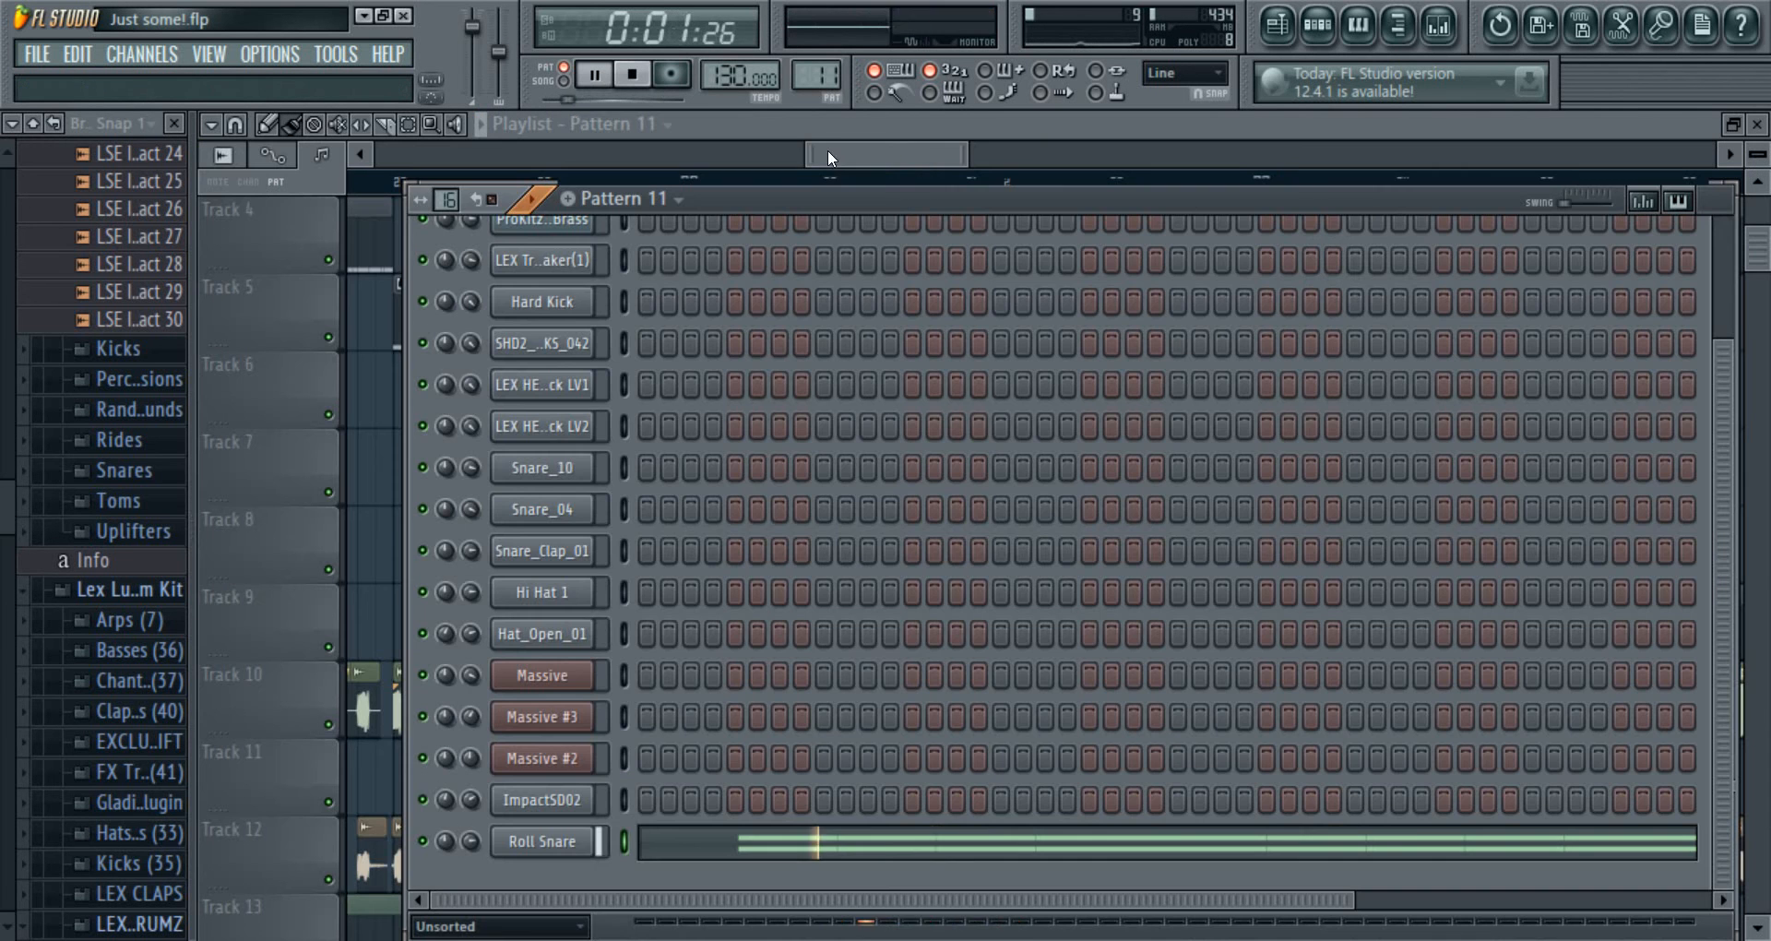
# - Stop Pattern 11's playback, view Pattern 3's LEX Trunk Shaker(1) notes from Track 3 in the piano roll, and close it
pyautogui.click(634, 74)
pyautogui.press('F6')
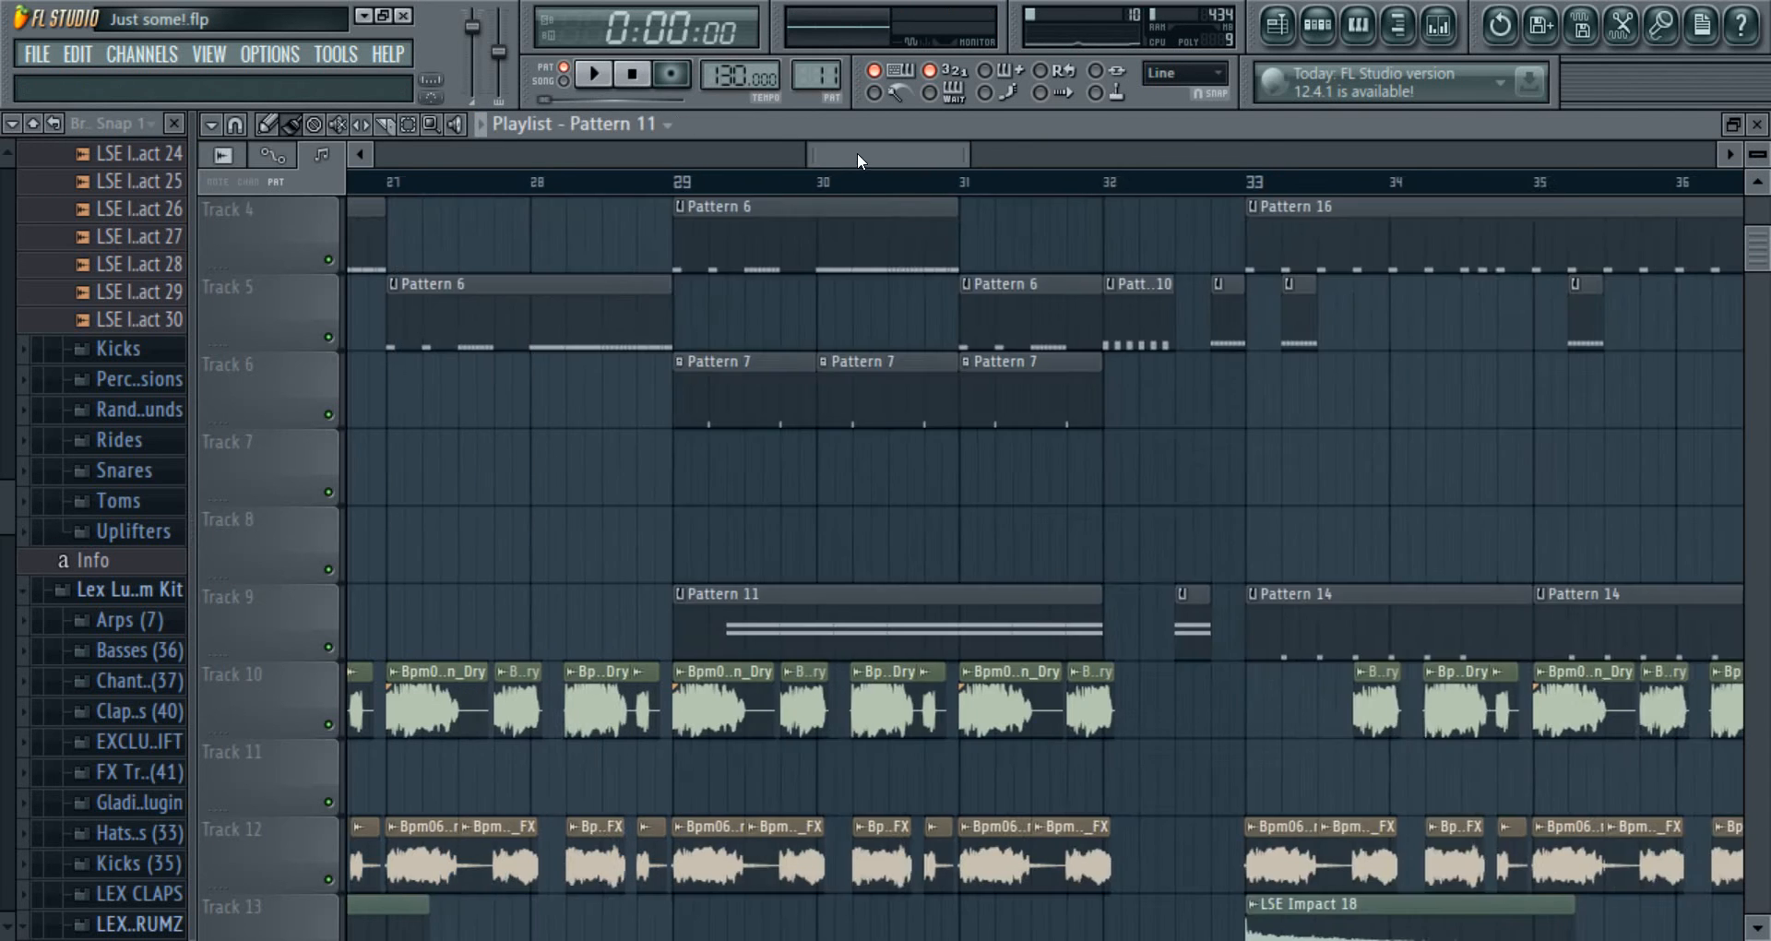
pyautogui.moveTo(856, 152); pyautogui.dragTo(819, 155)
pyautogui.scroll(3, 1229, 756)
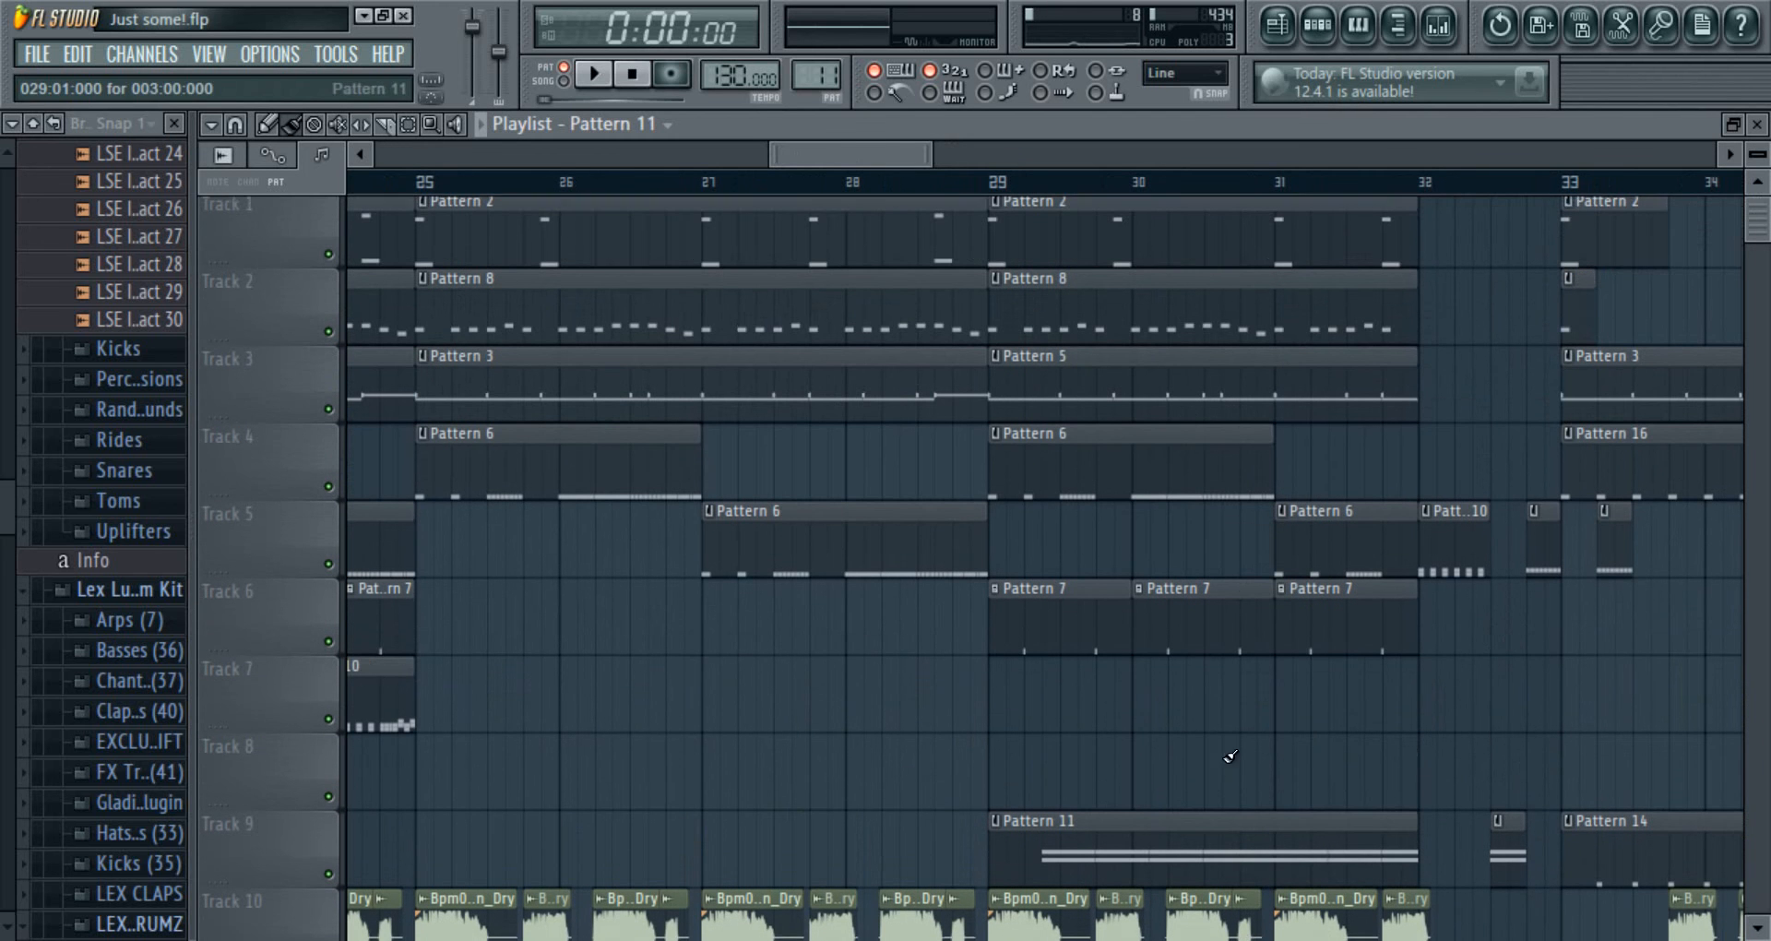
pyautogui.scroll(1, 1229, 756)
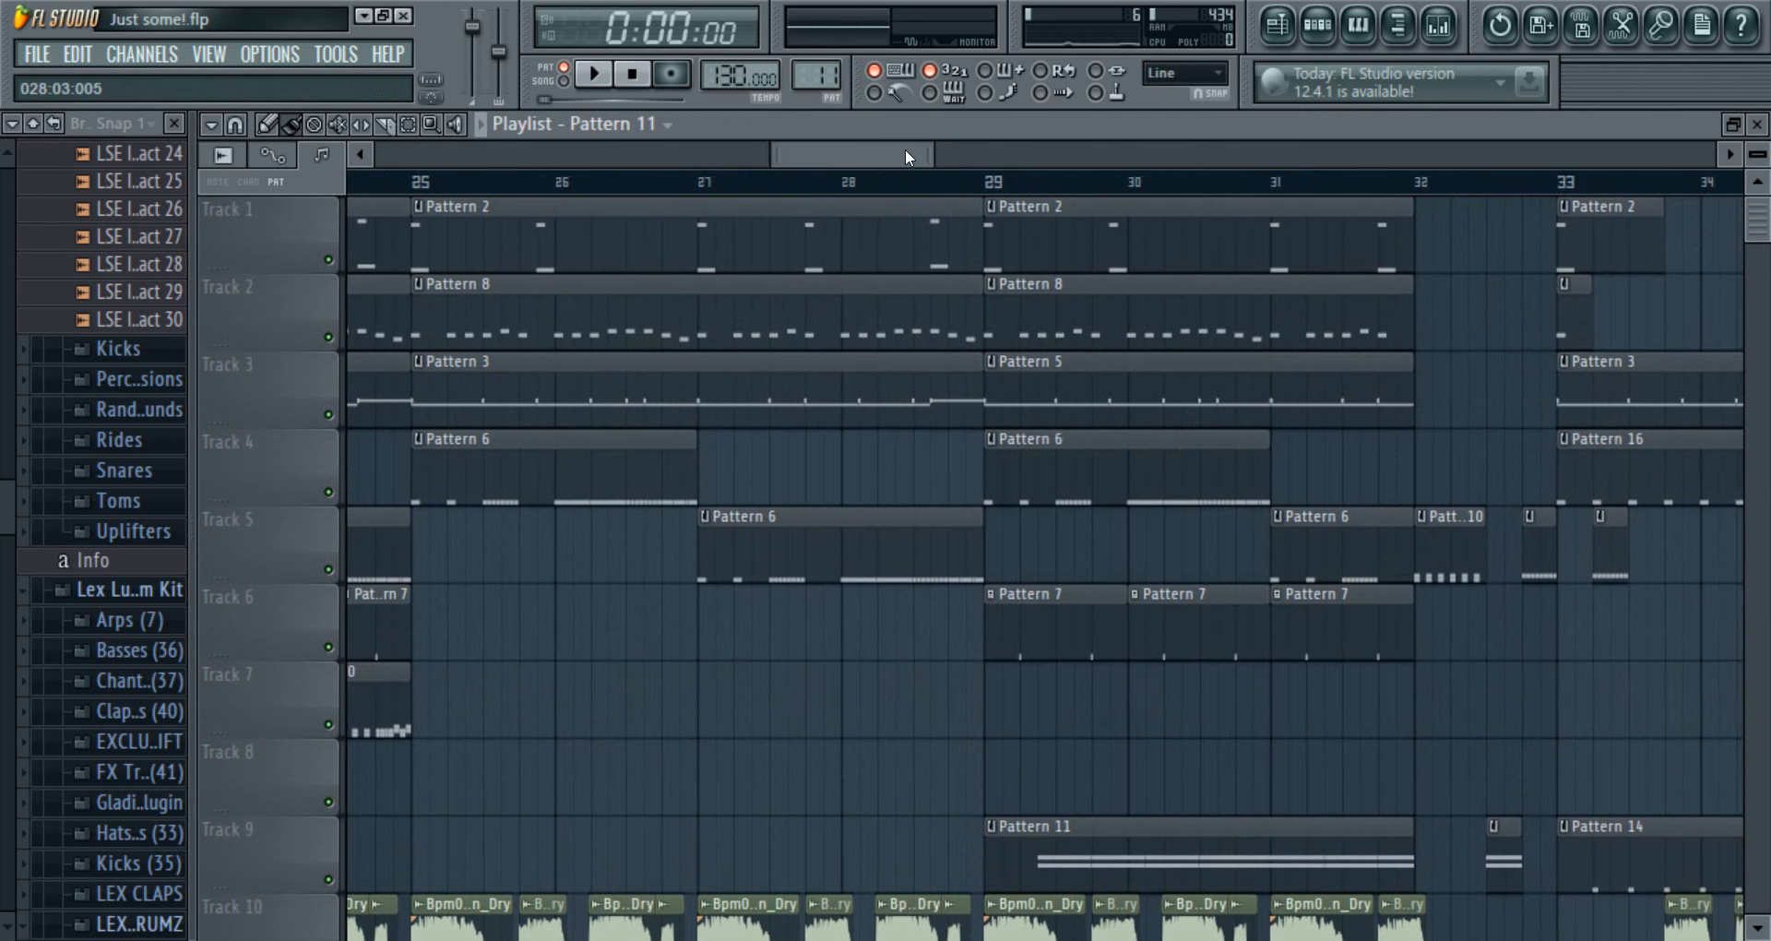
pyautogui.moveTo(905, 154); pyautogui.dragTo(722, 194)
pyautogui.doubleClick(645, 394)
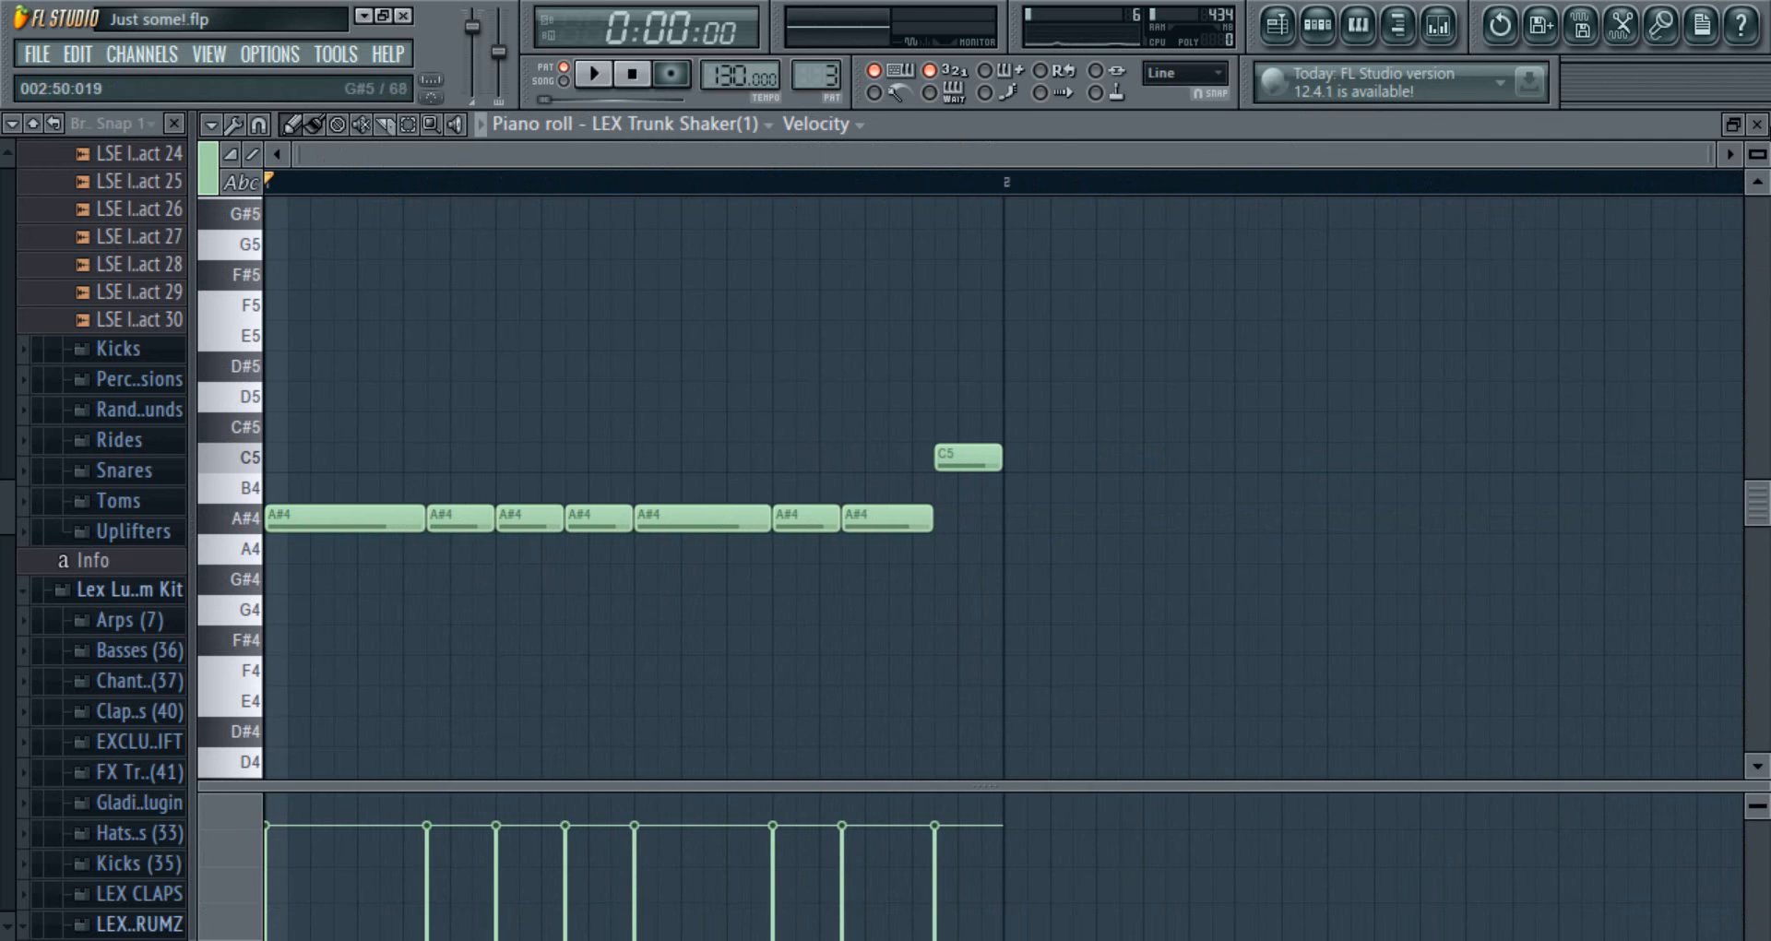
pyautogui.click(1758, 129)
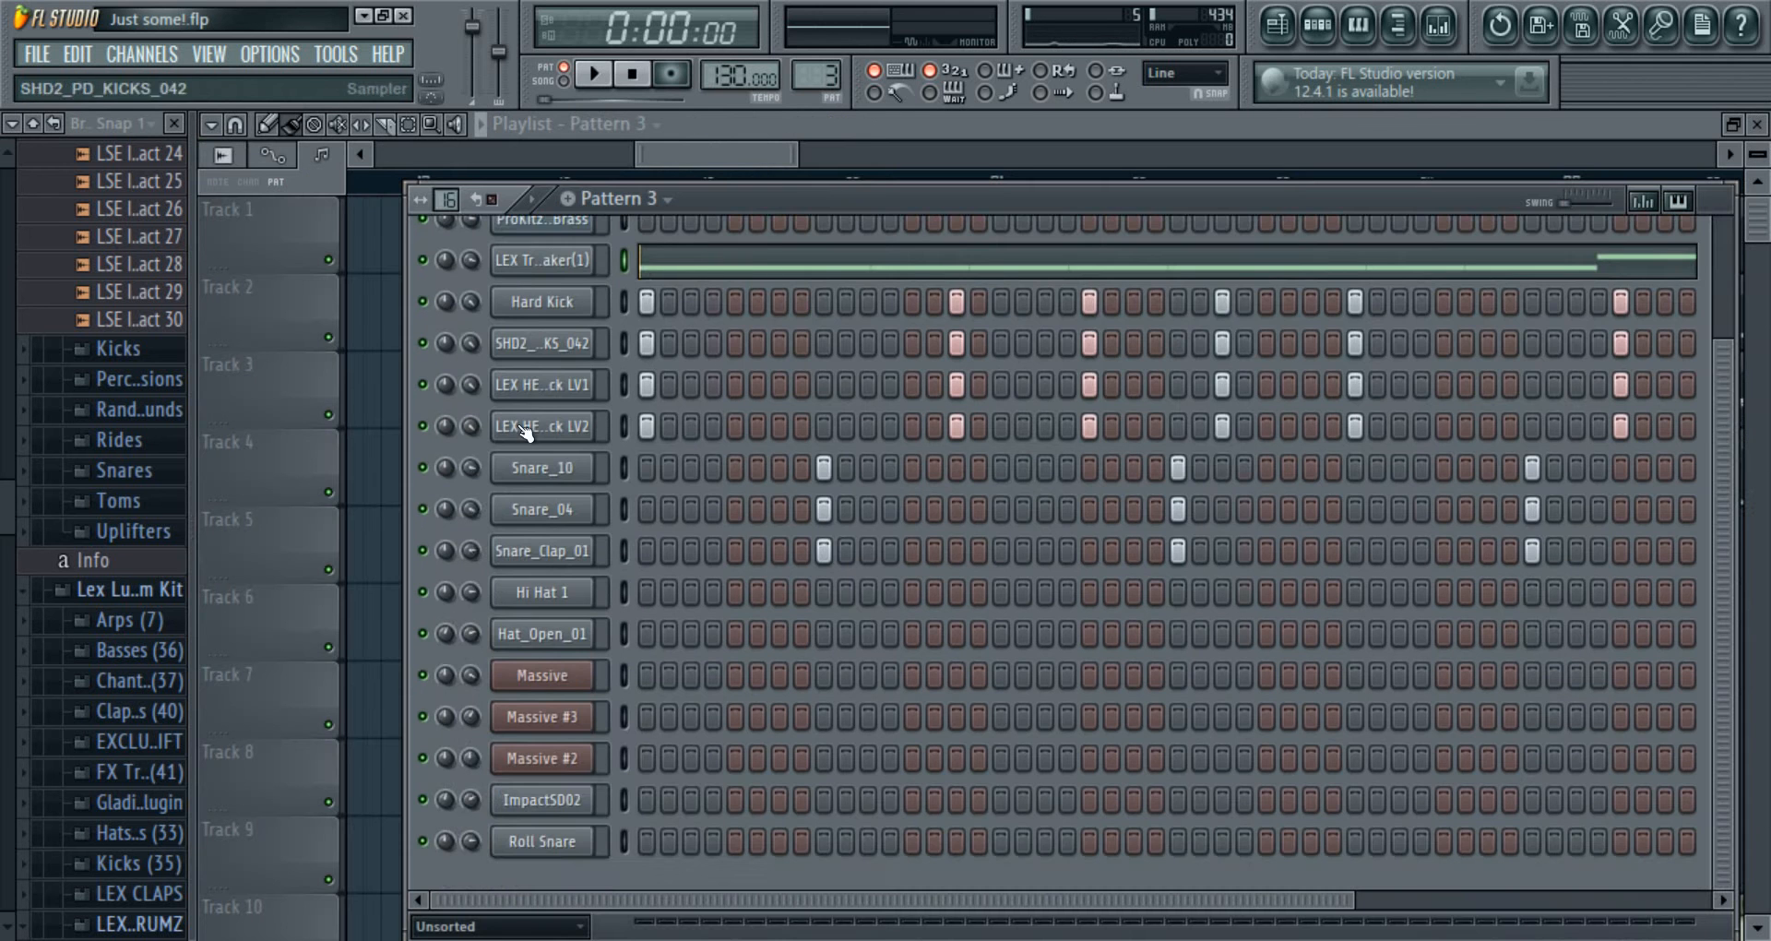
# - Reposition the channel rack to show Pattern 3's channels from Sampler down, play the pattern, and stop playback
pyautogui.scroll(3, 734, 540)
pyautogui.moveTo(886, 202); pyautogui.dragTo(826, 175)
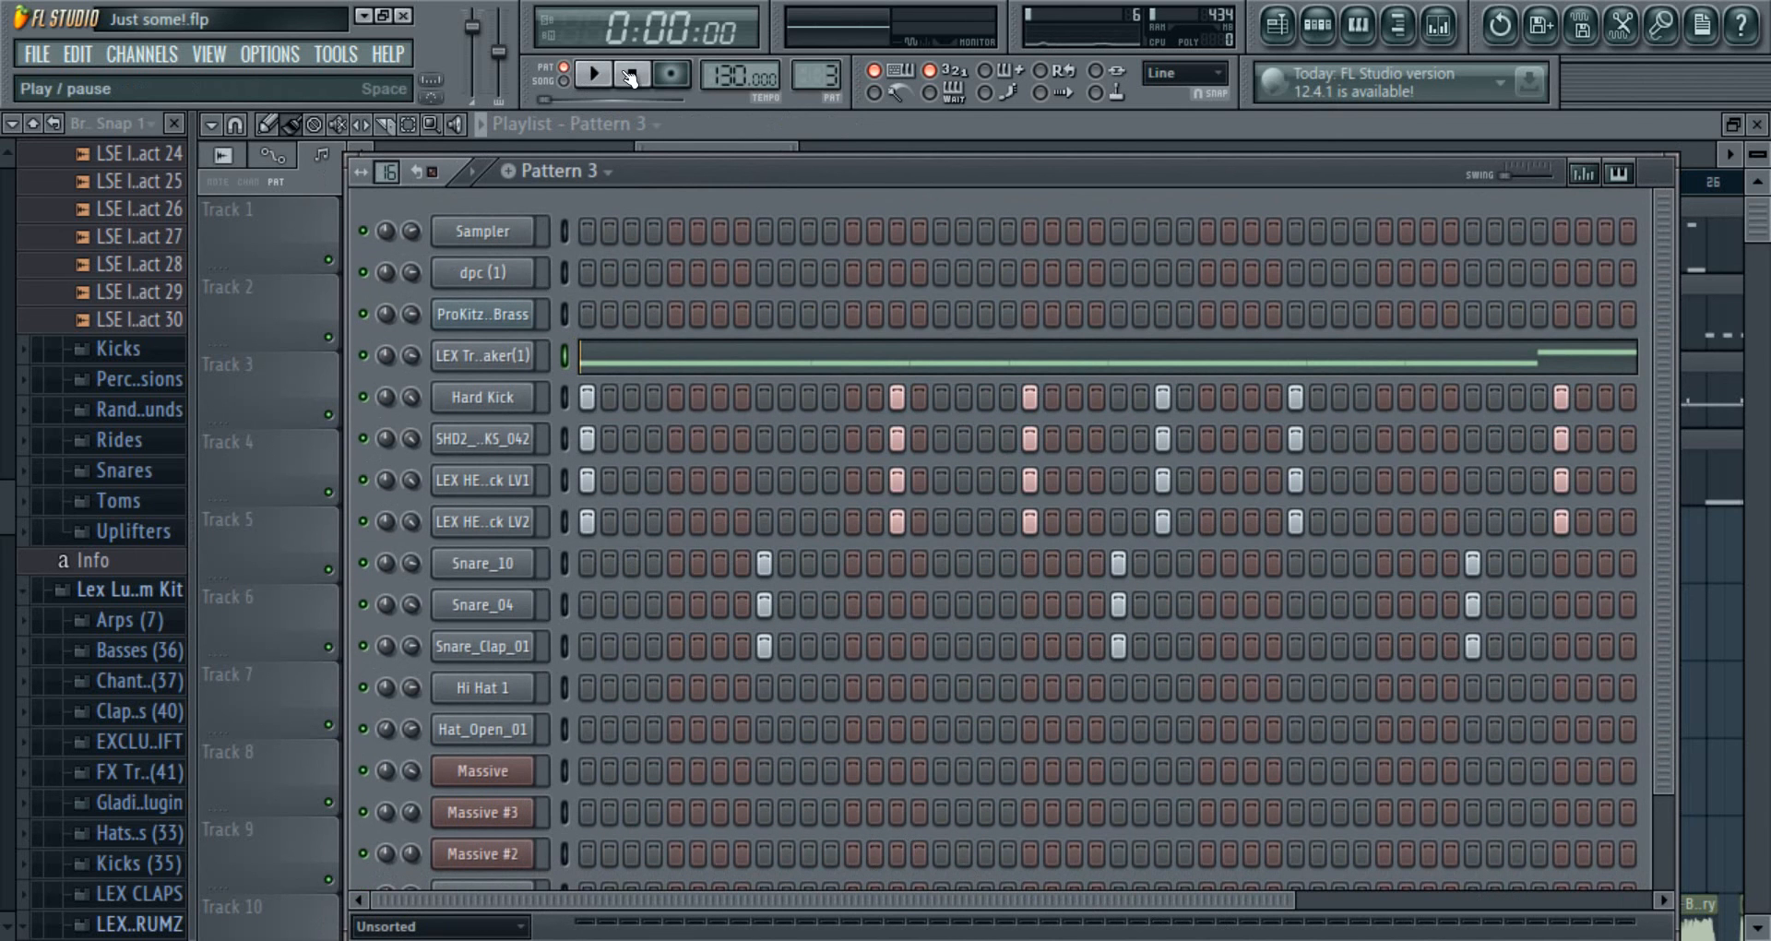
pyautogui.moveTo(701, 170); pyautogui.dragTo(655, 192)
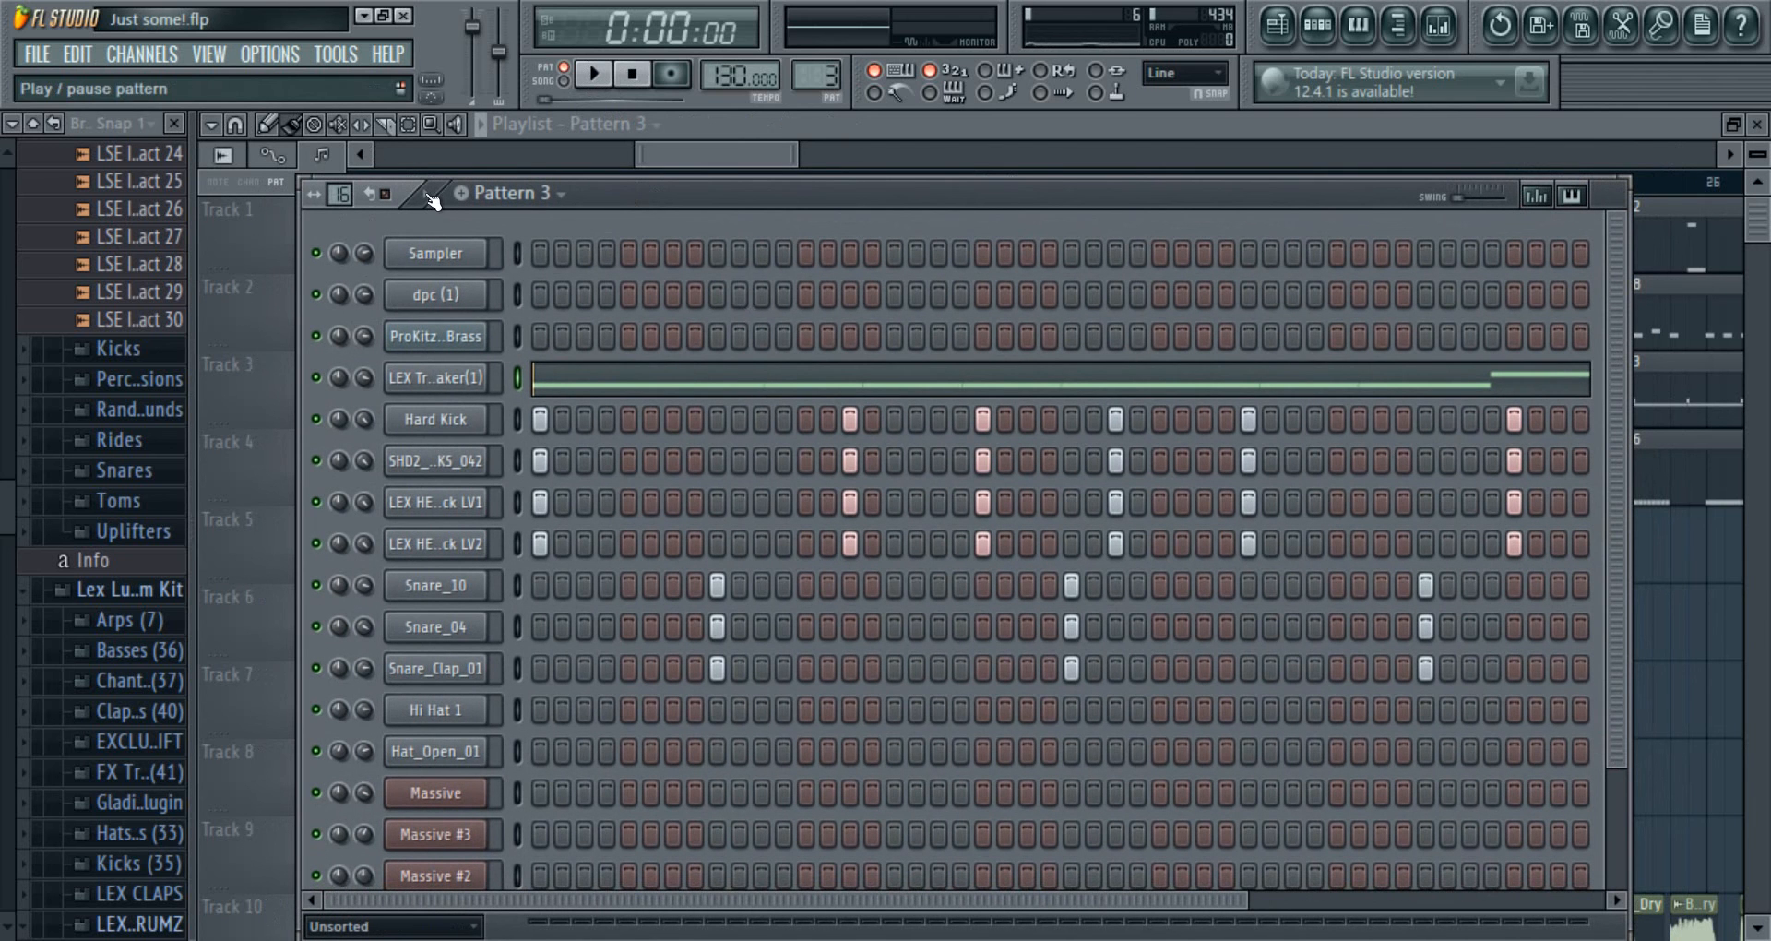
pyautogui.press('space')
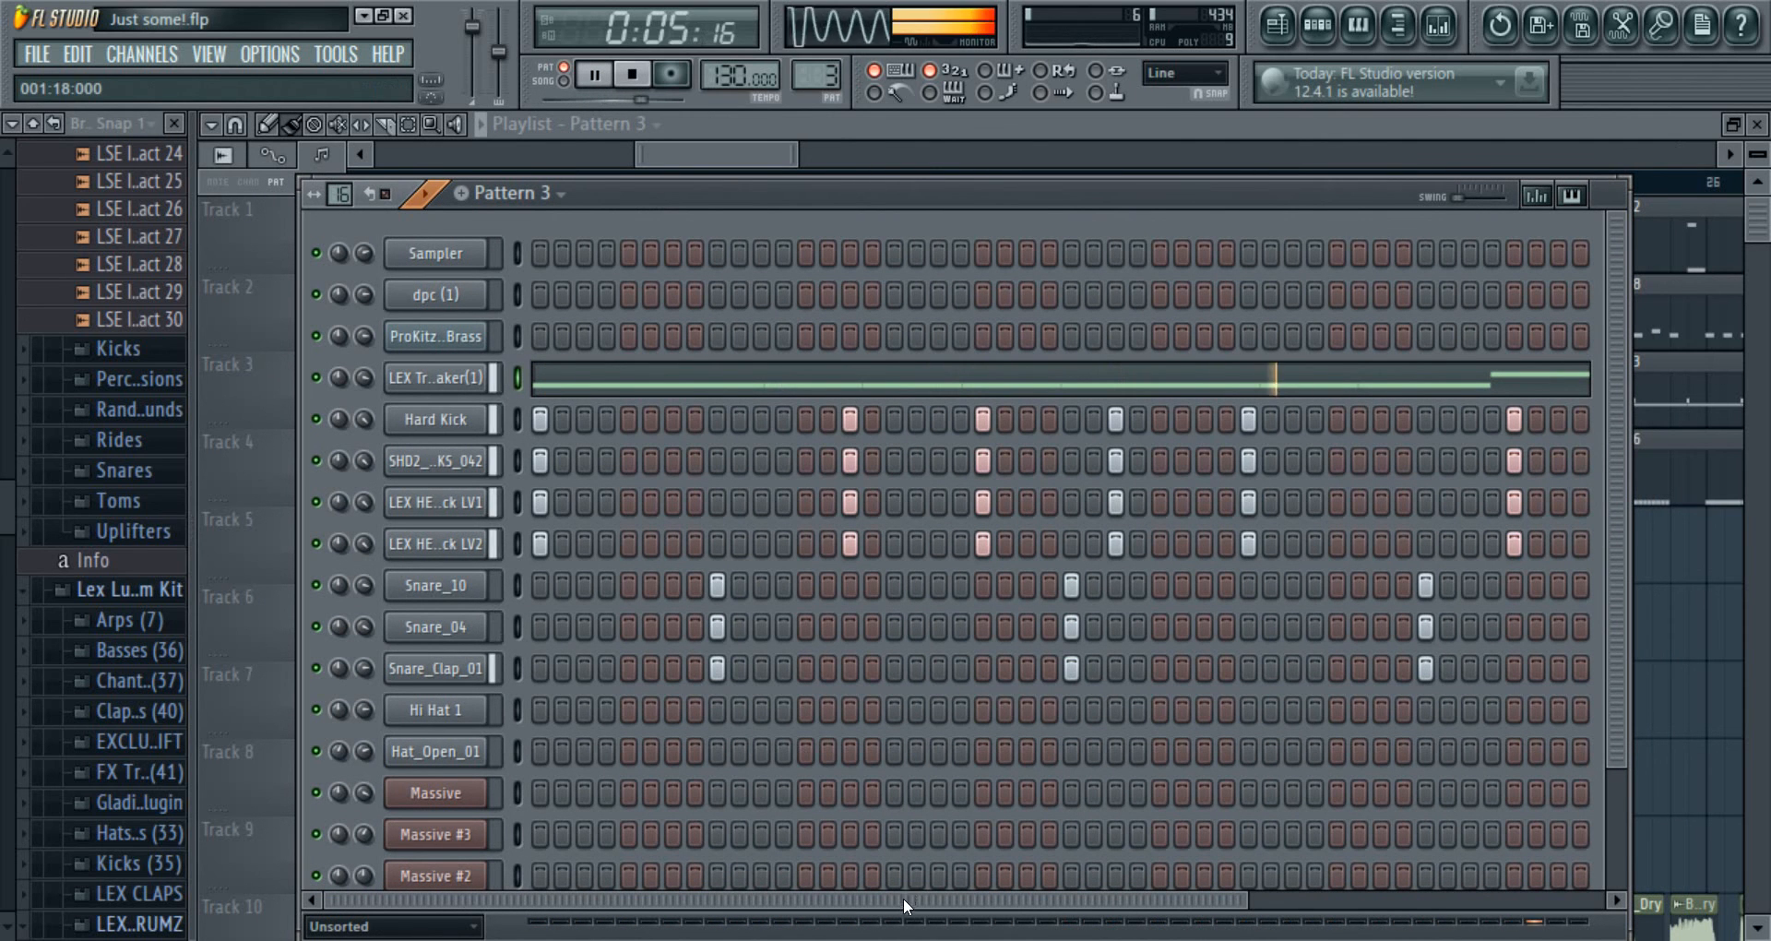
pyautogui.moveTo(904, 898); pyautogui.dragTo(1261, 938)
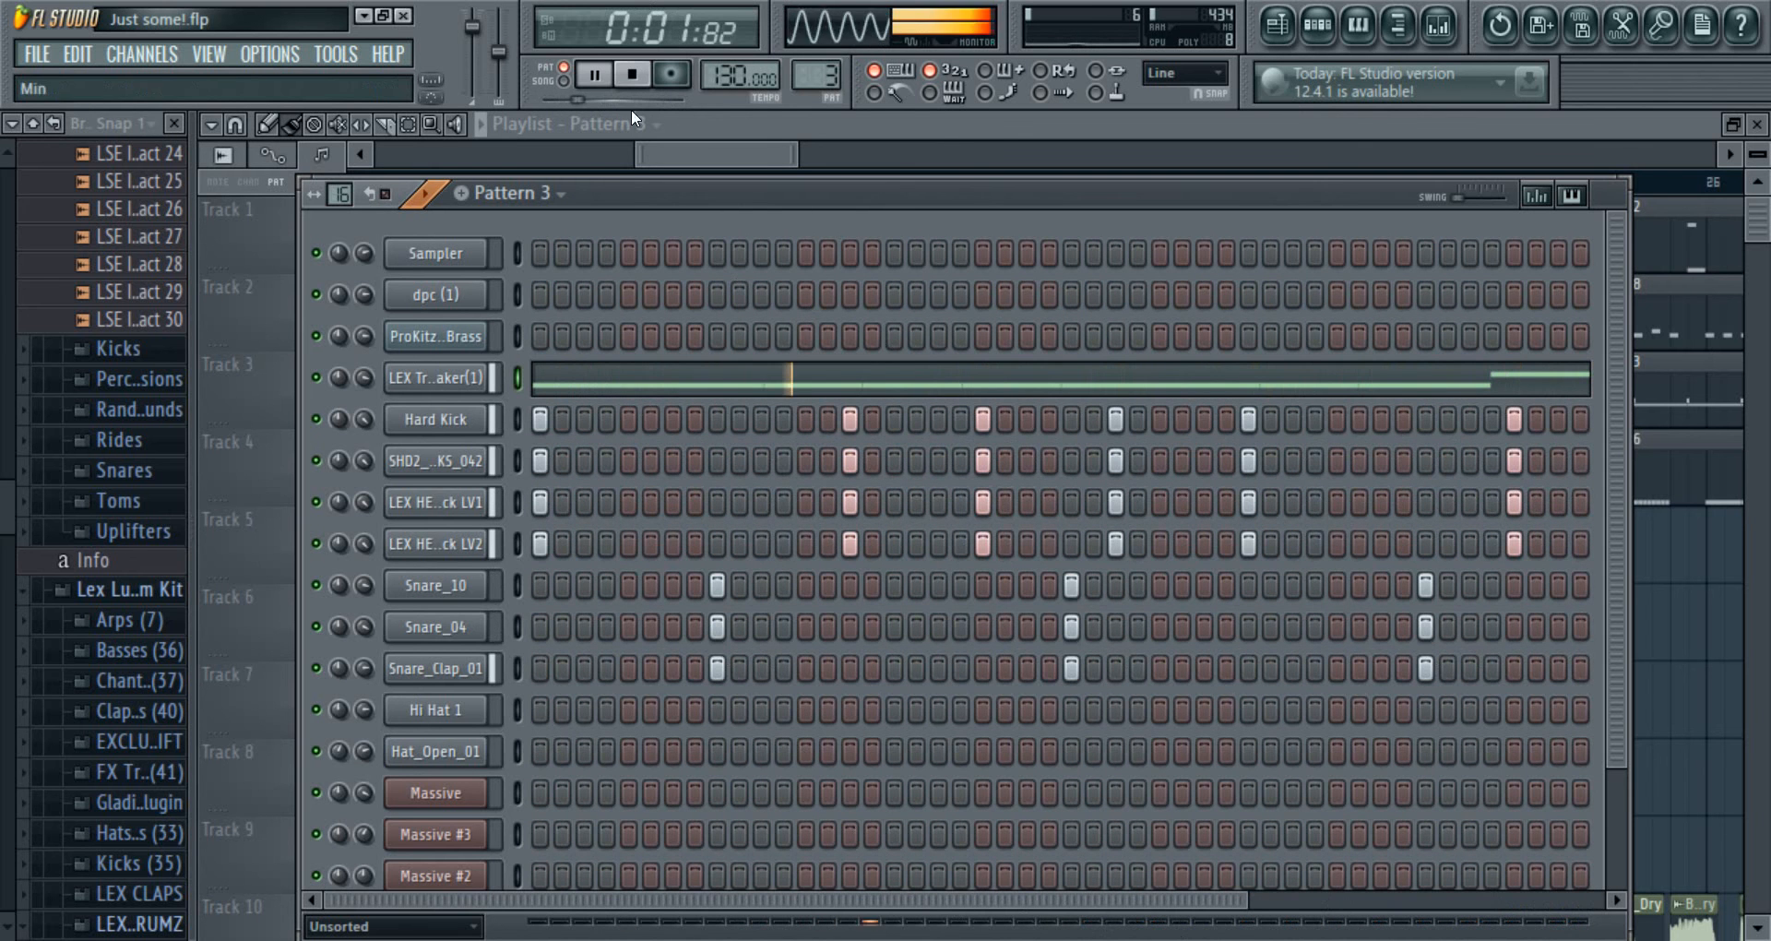
pyautogui.click(633, 74)
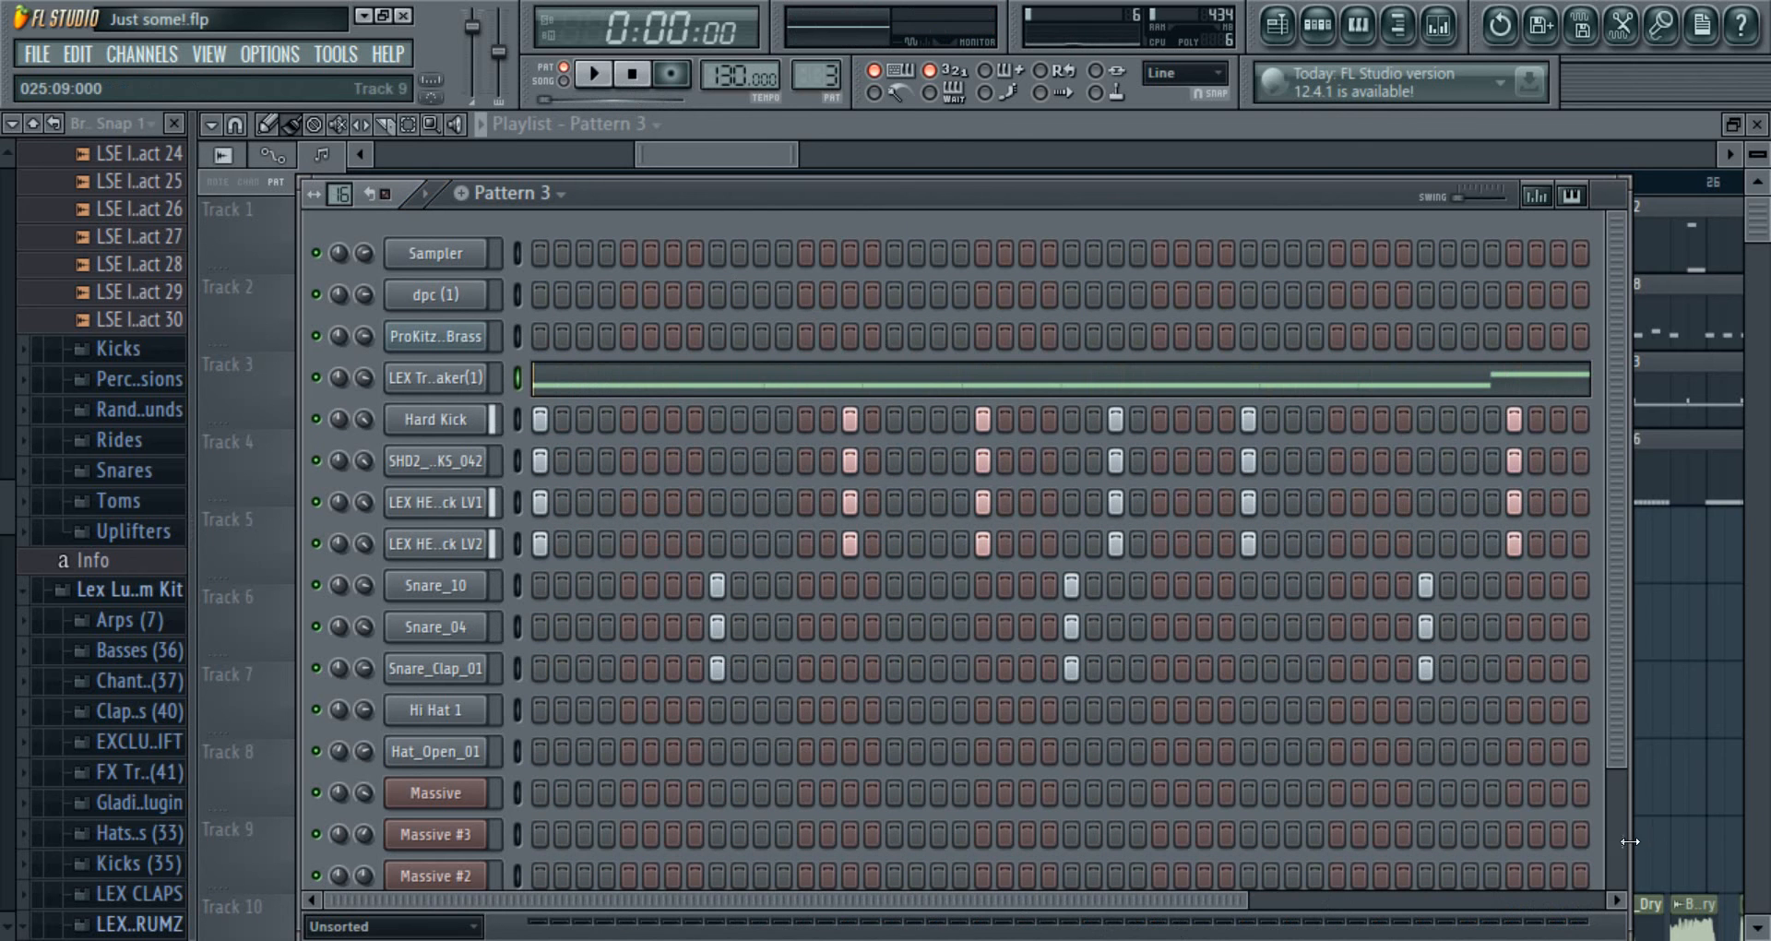
# - Widen and reposition the channel rack so that more of Pattern 3's drum steps fit in view
pyautogui.moveTo(1629, 844); pyautogui.dragTo(1717, 844)
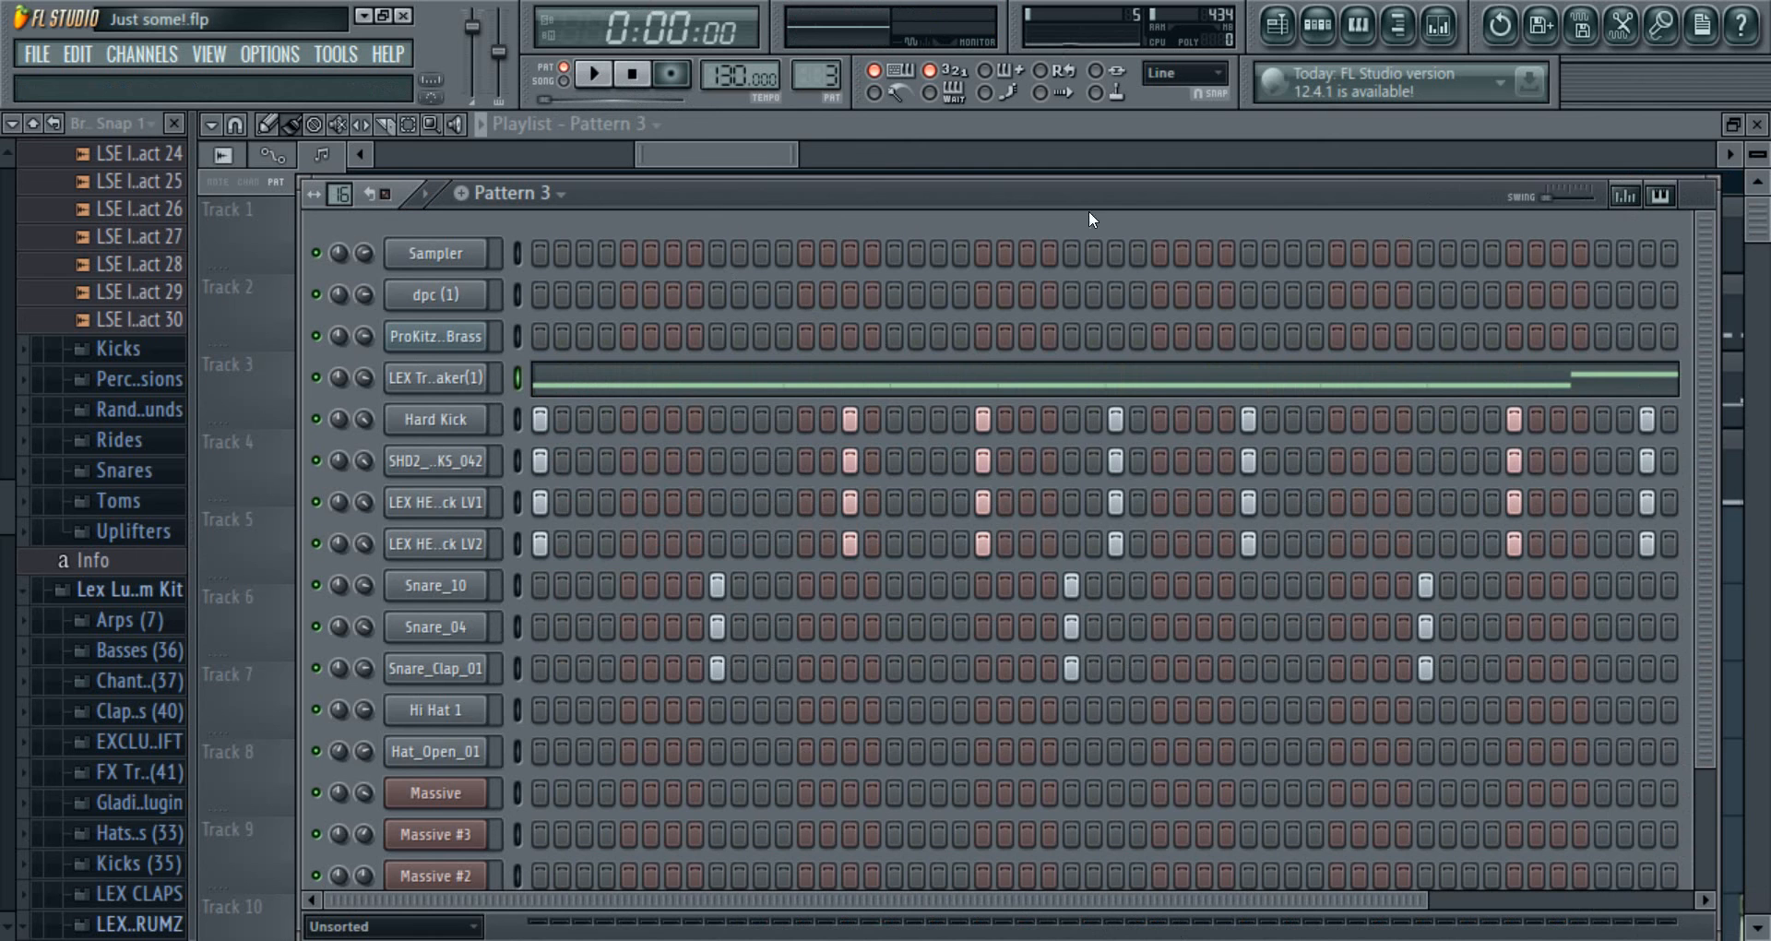
pyautogui.moveTo(1037, 181); pyautogui.dragTo(945, 149)
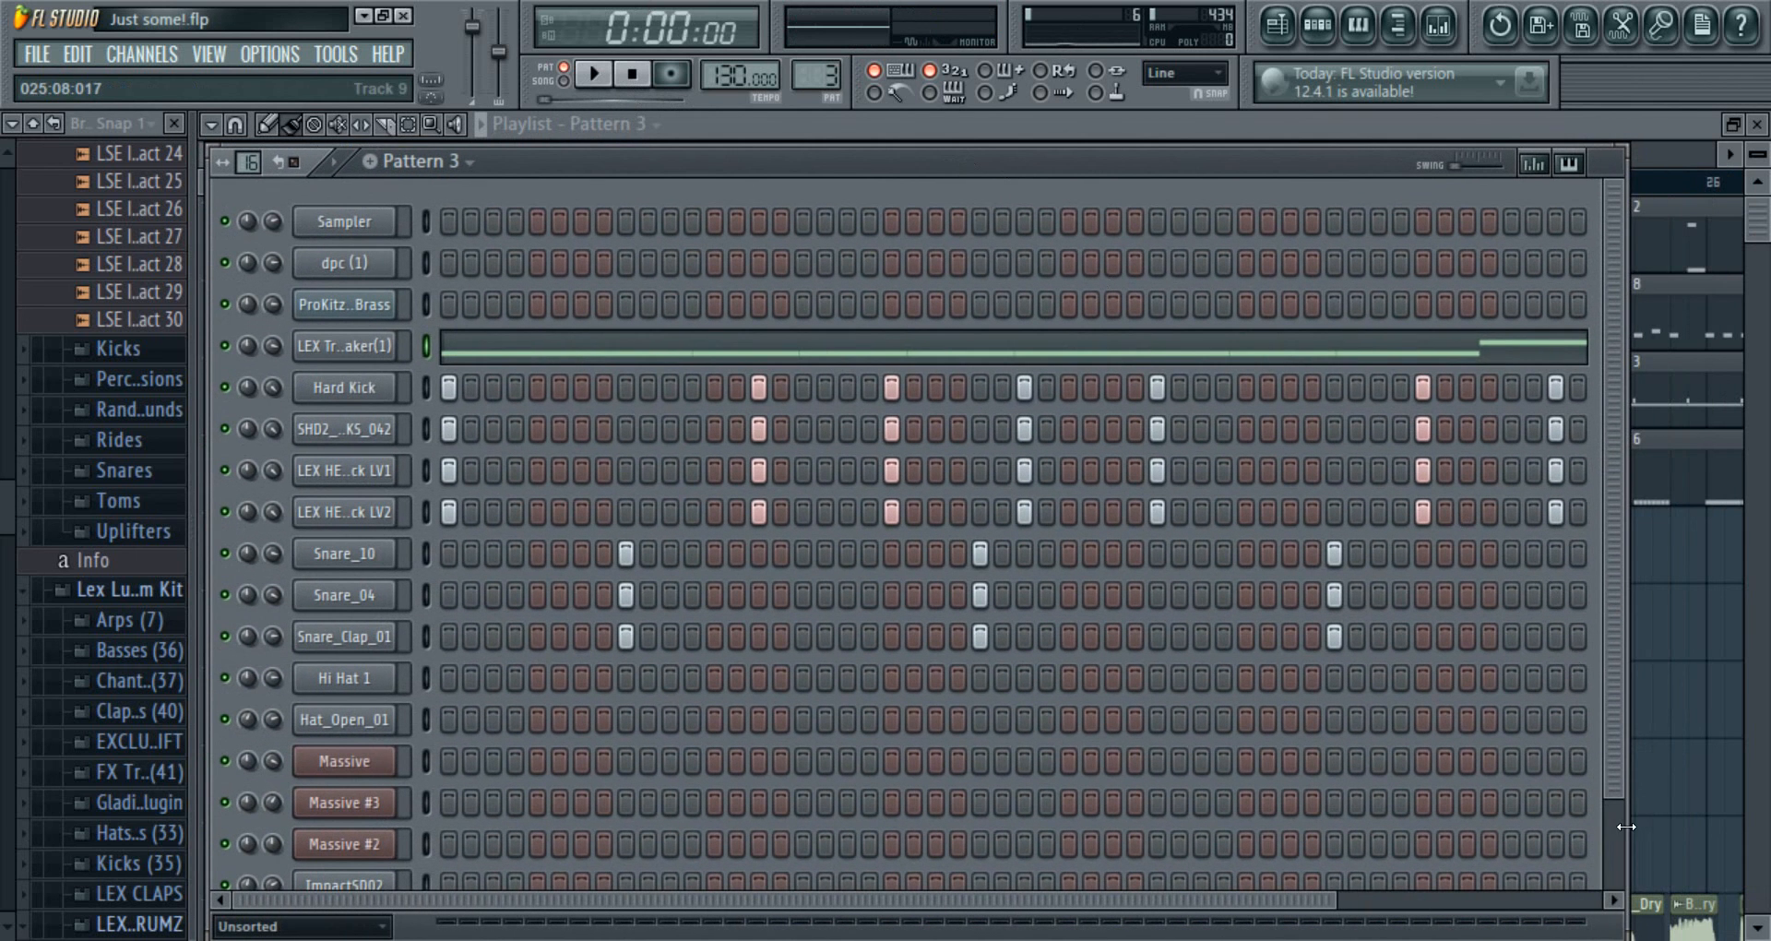
pyautogui.moveTo(1626, 827); pyautogui.dragTo(1721, 799)
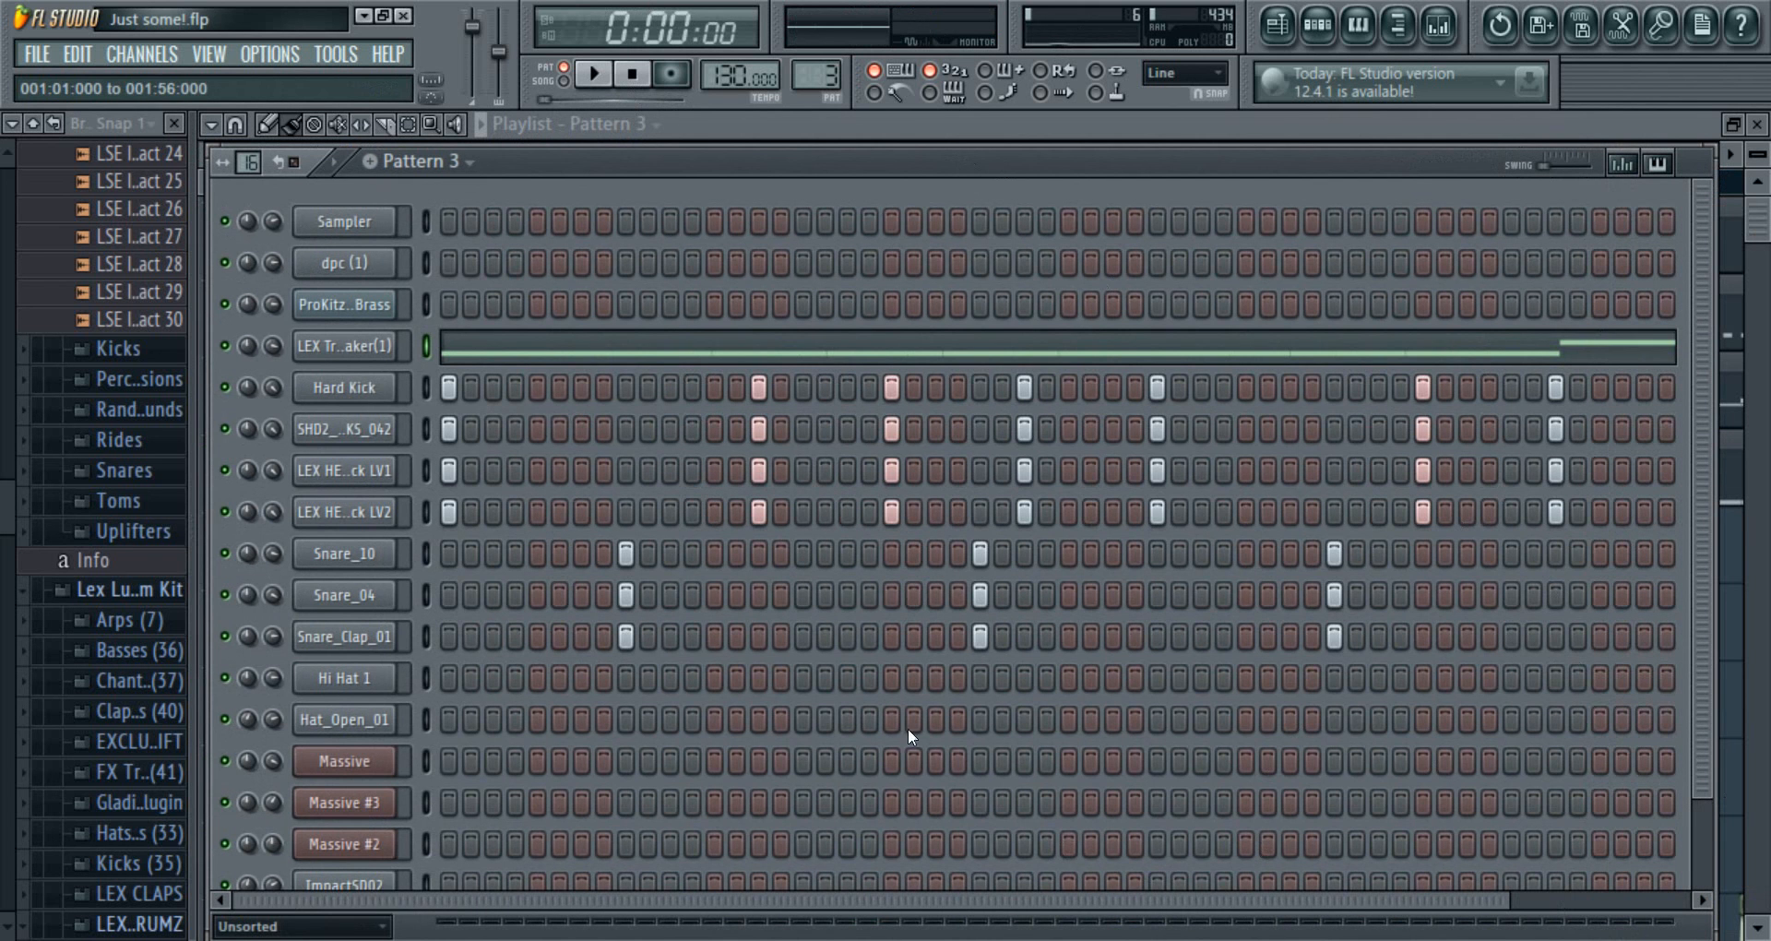
# - Audition the kick layers Hard Kick, SHD2_PD_KICKS_042, LEX HEAVY Kick LV1 and LEX HEAVY Kick LV2 in their channel settings
pyautogui.click(373, 389)
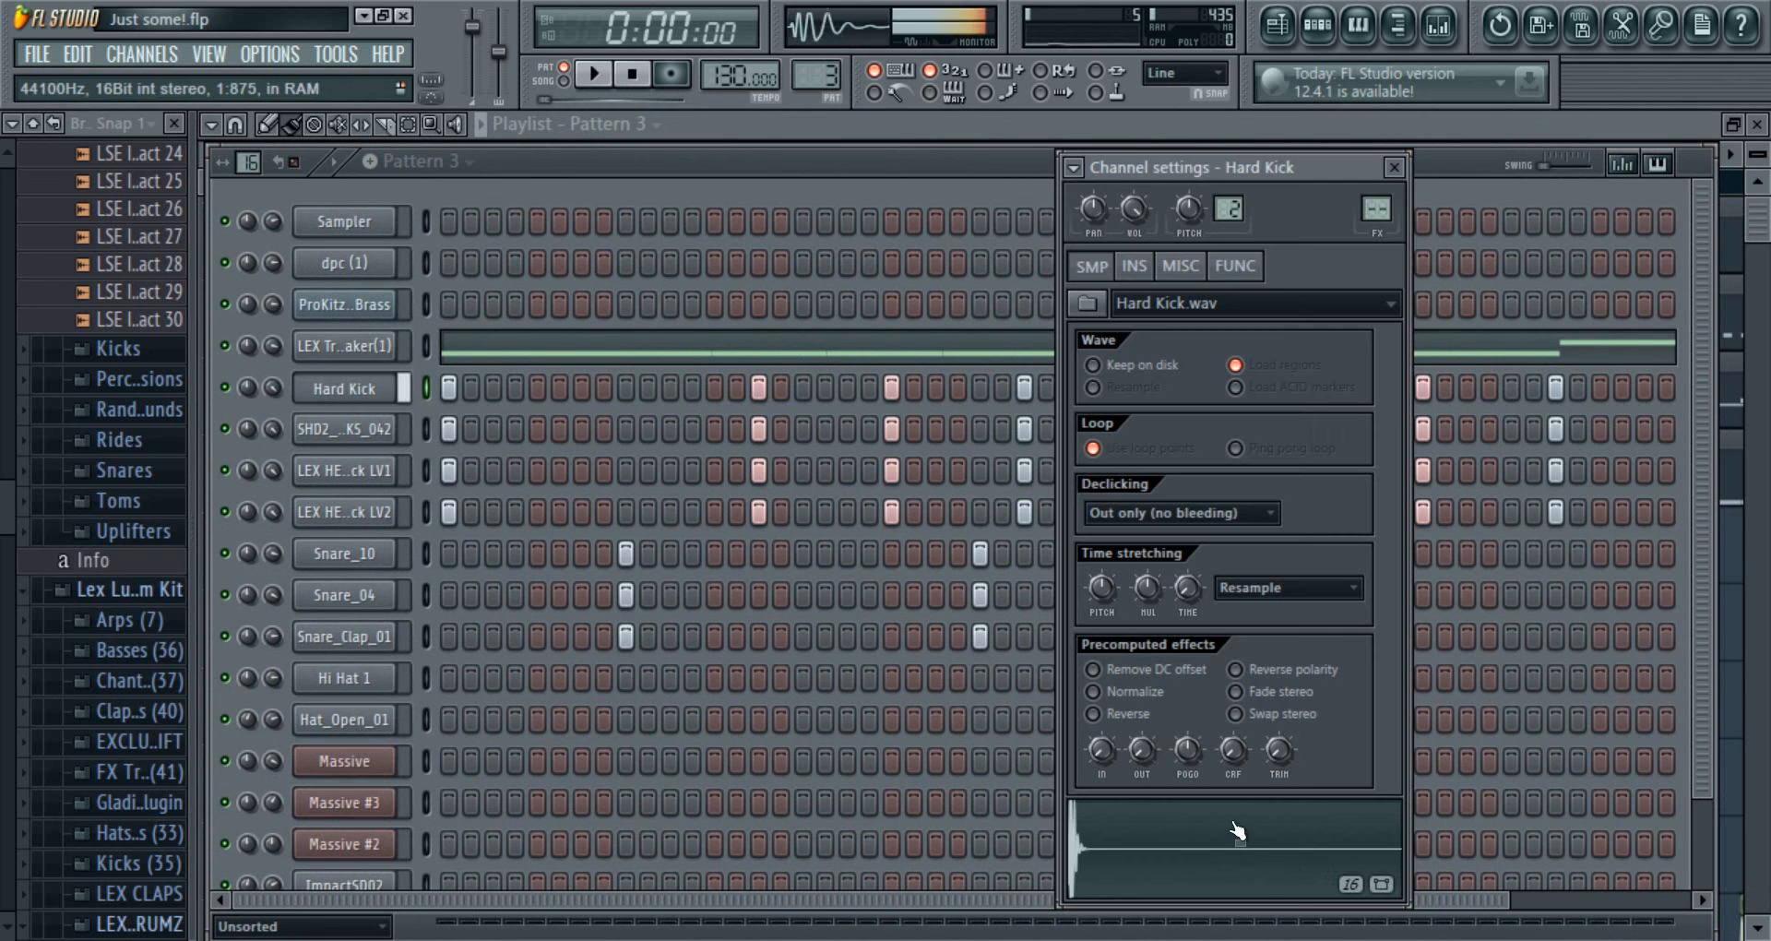
pyautogui.click(300, 426)
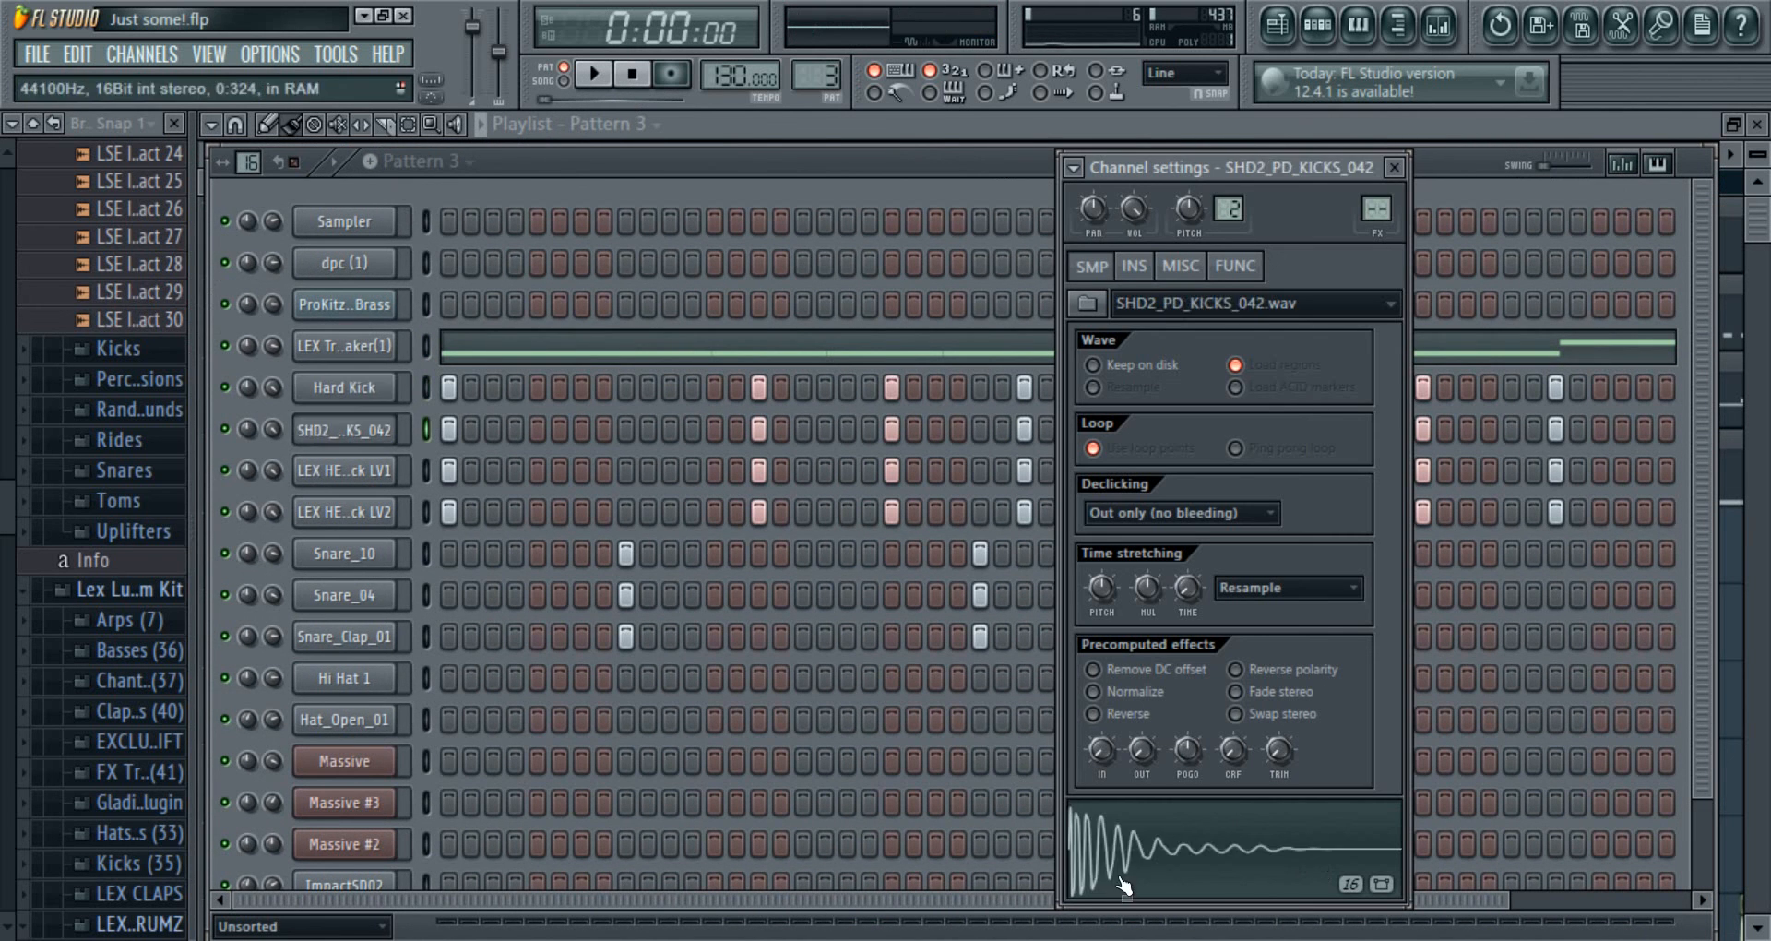
pyautogui.click(326, 474)
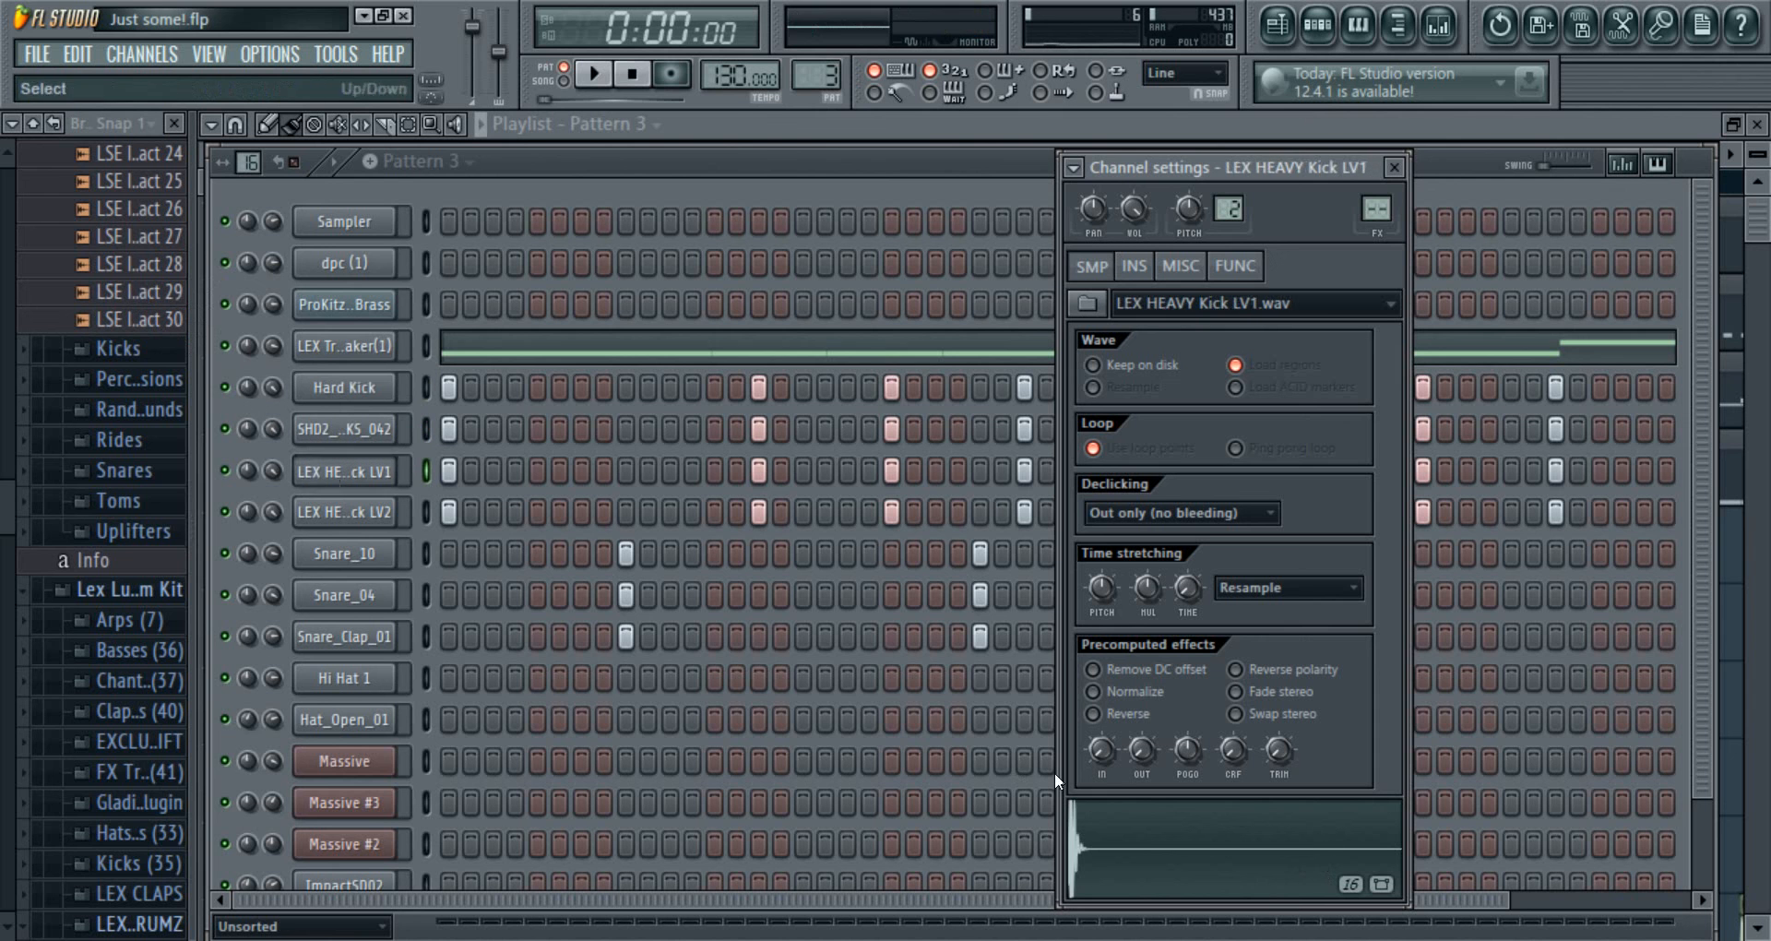
pyautogui.click(1144, 846)
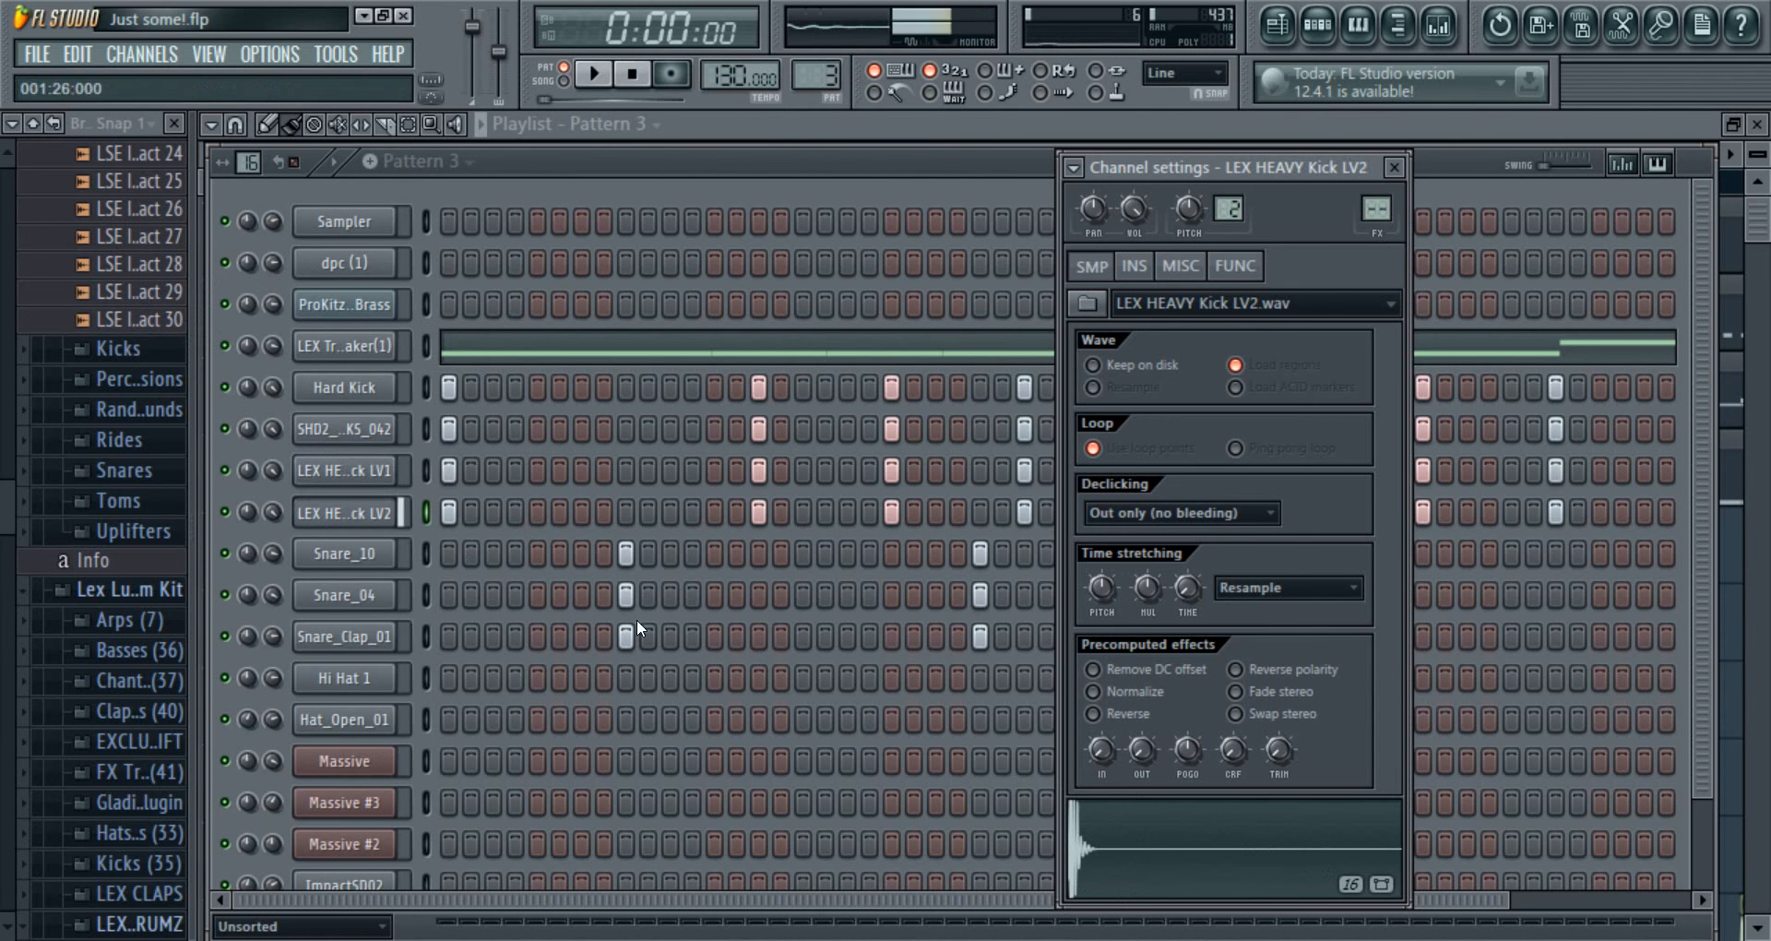
# - Audition the Snare_10, Snare_04 and Snare_Clap_01 samples in their channel settings, and return to the channel rack
pyautogui.click(338, 555)
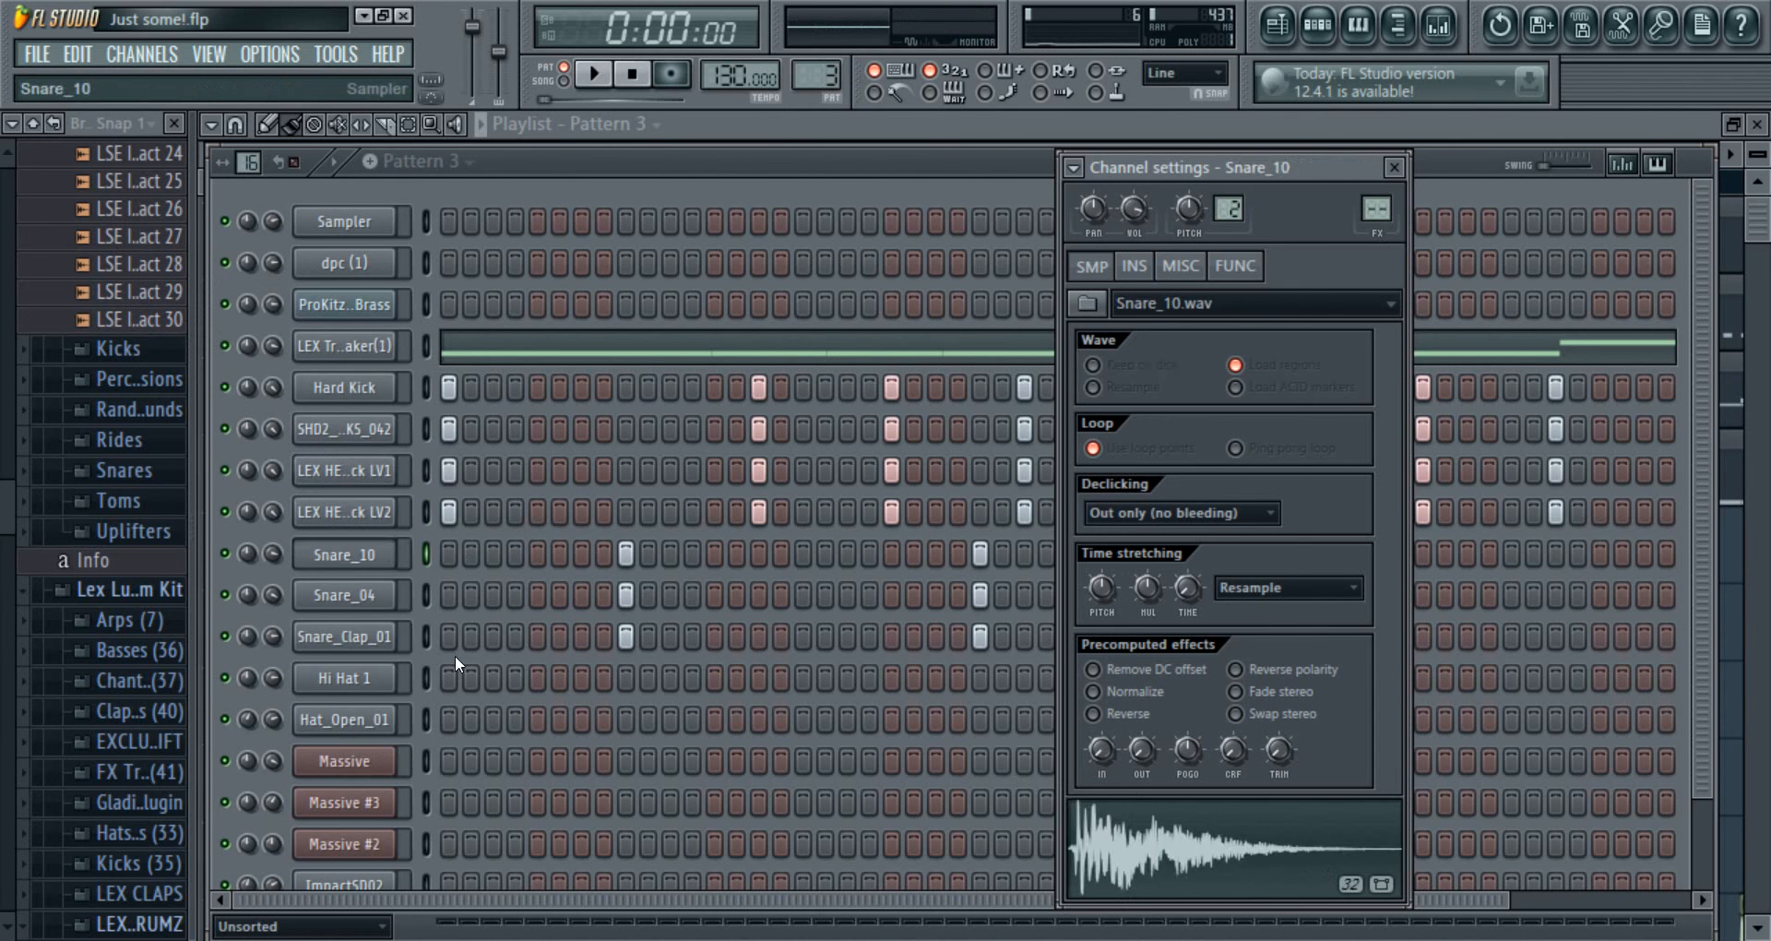
pyautogui.click(374, 607)
pyautogui.click(1098, 839)
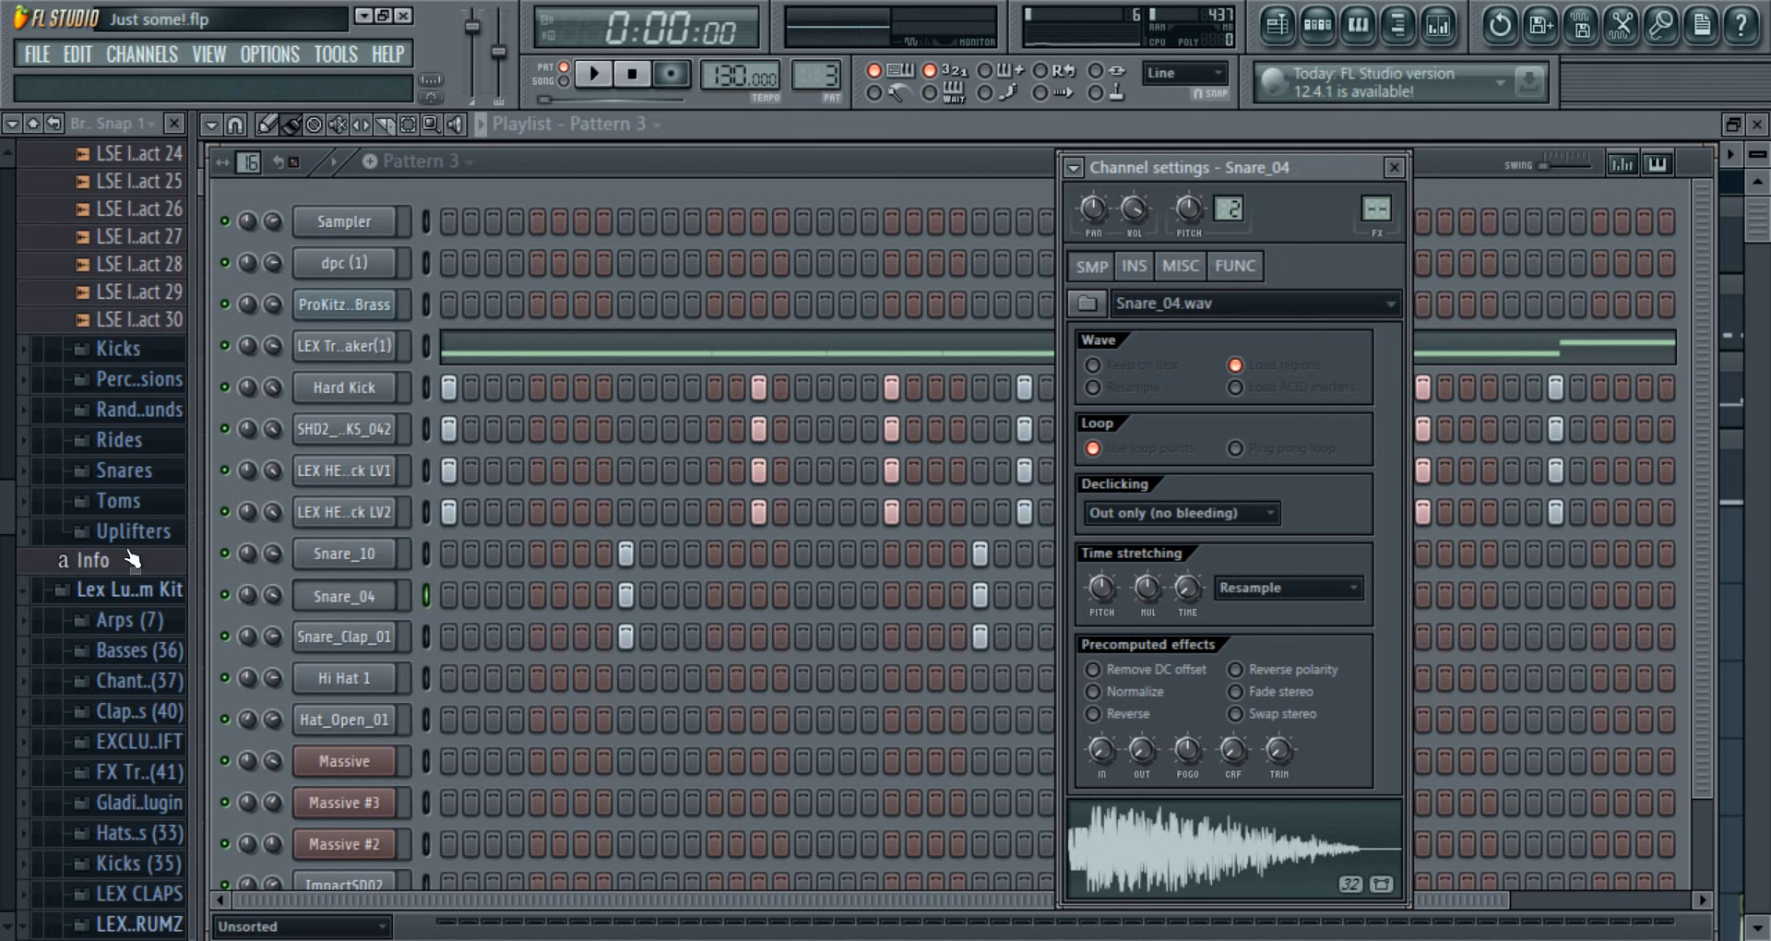
pyautogui.click(344, 653)
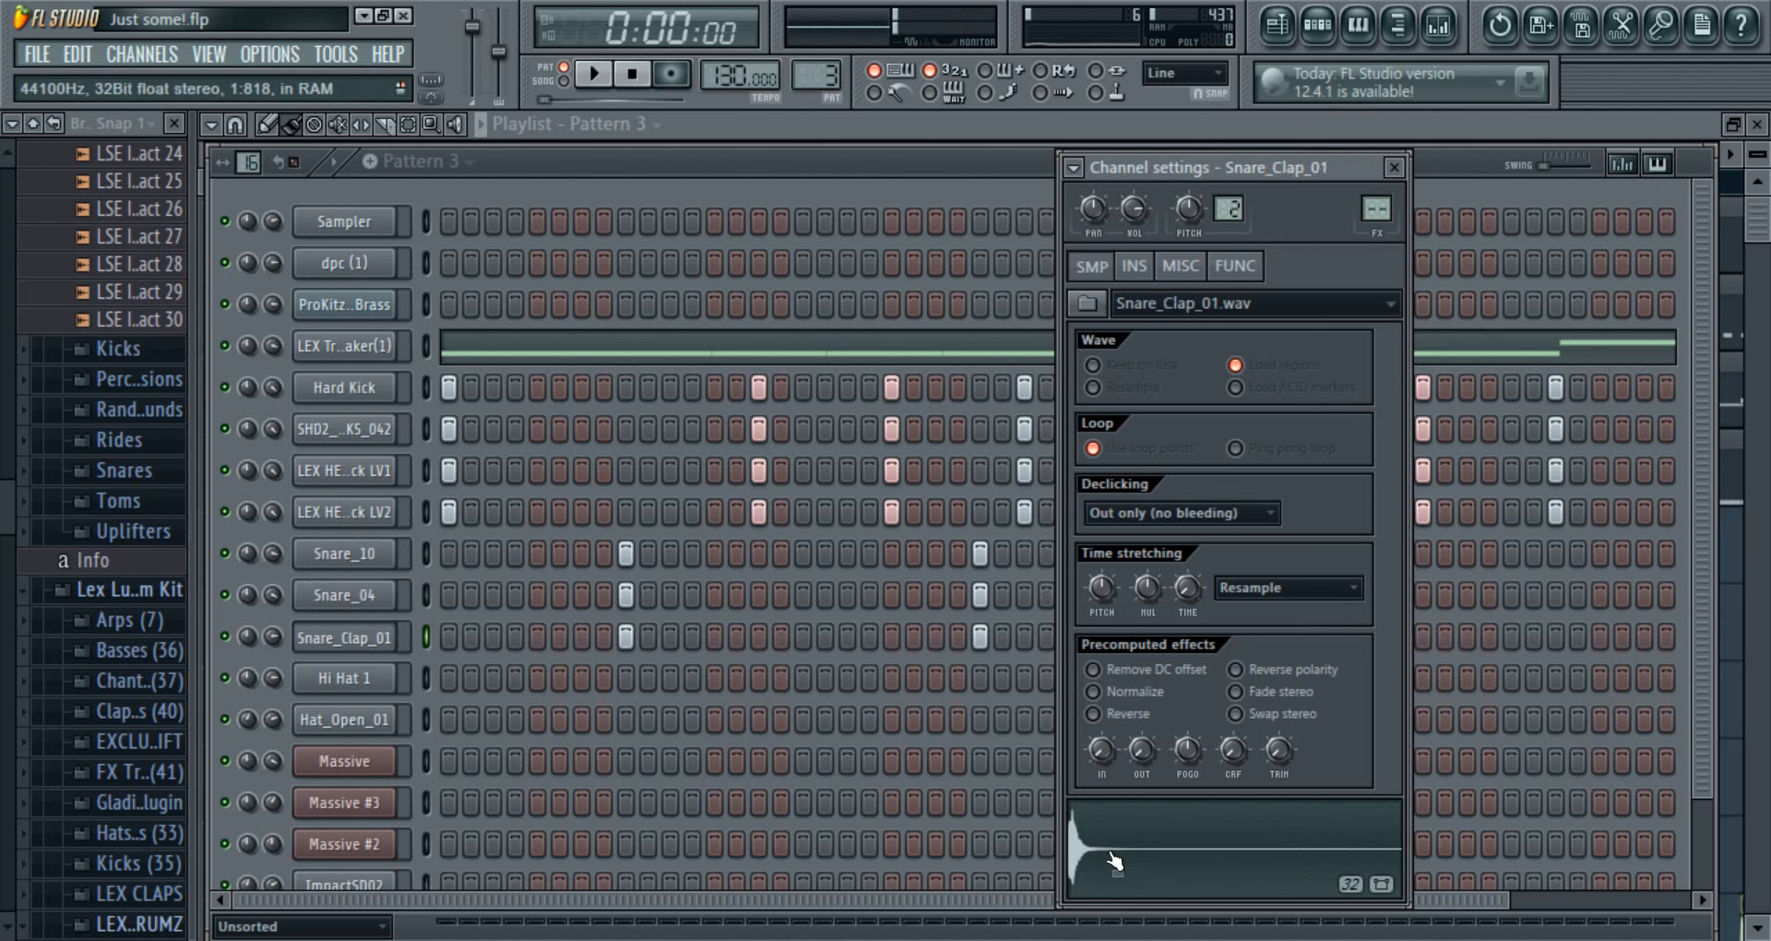
pyautogui.click(550, 168)
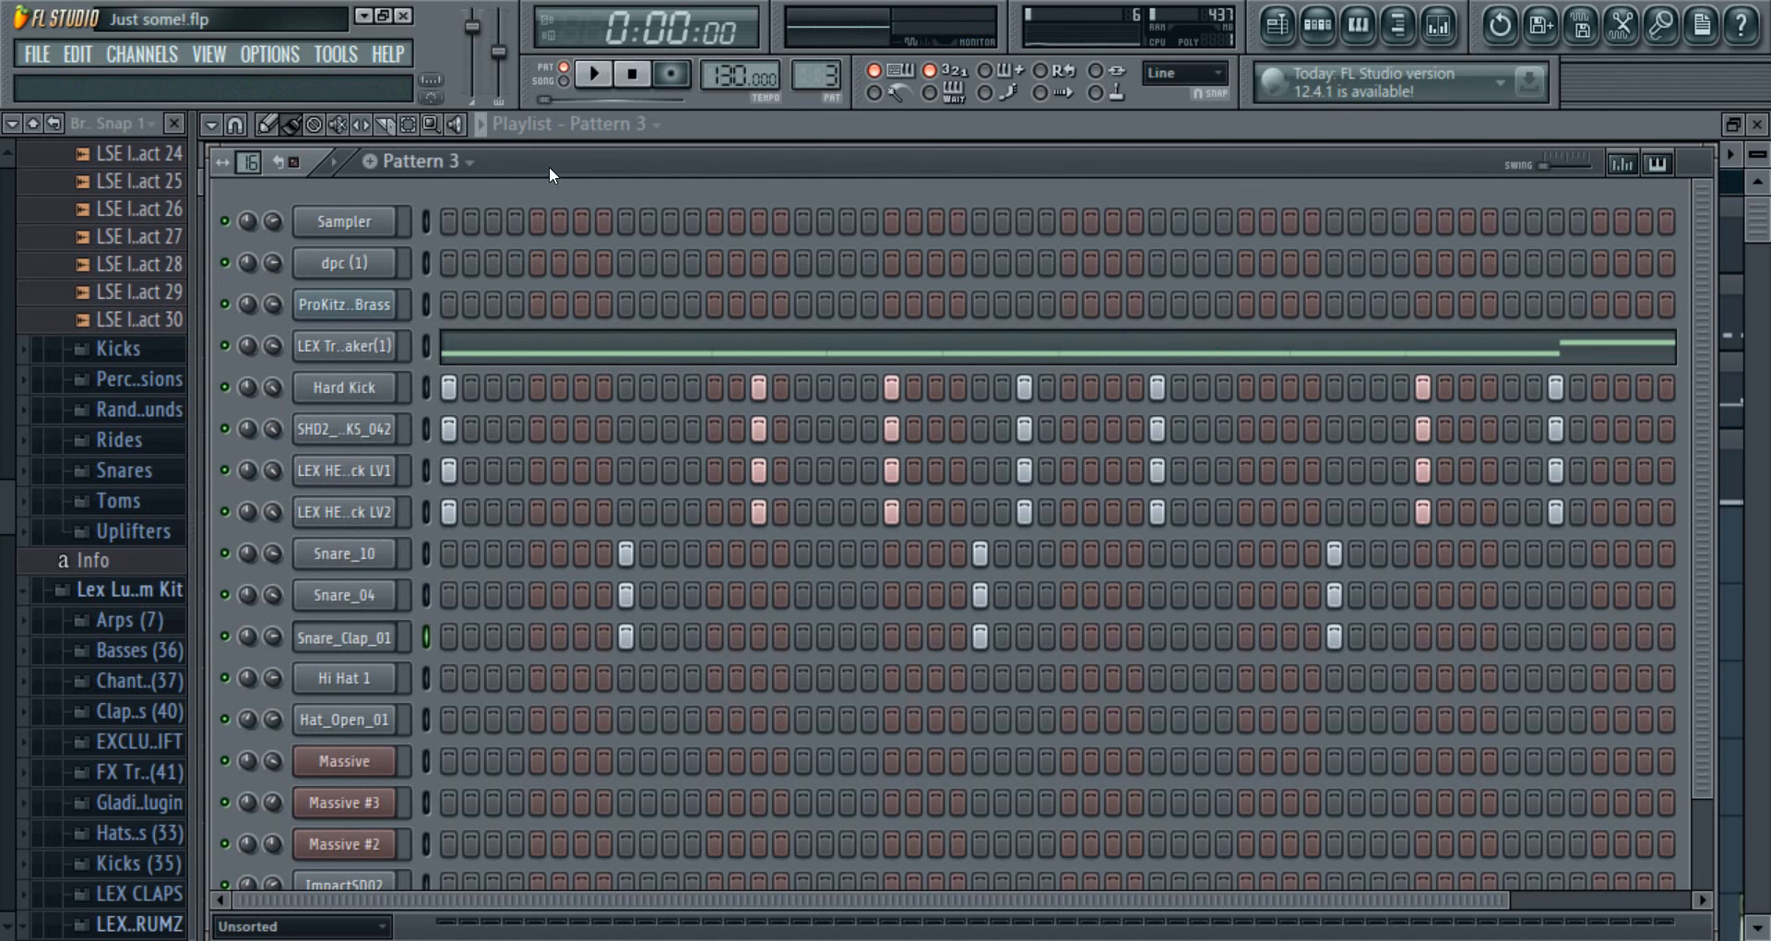
# - View LEX Trunk Shaker(1)'s channel settings, play its Pattern 3 notes in the piano roll, stop playback, and close the piano roll
pyautogui.click(344, 347)
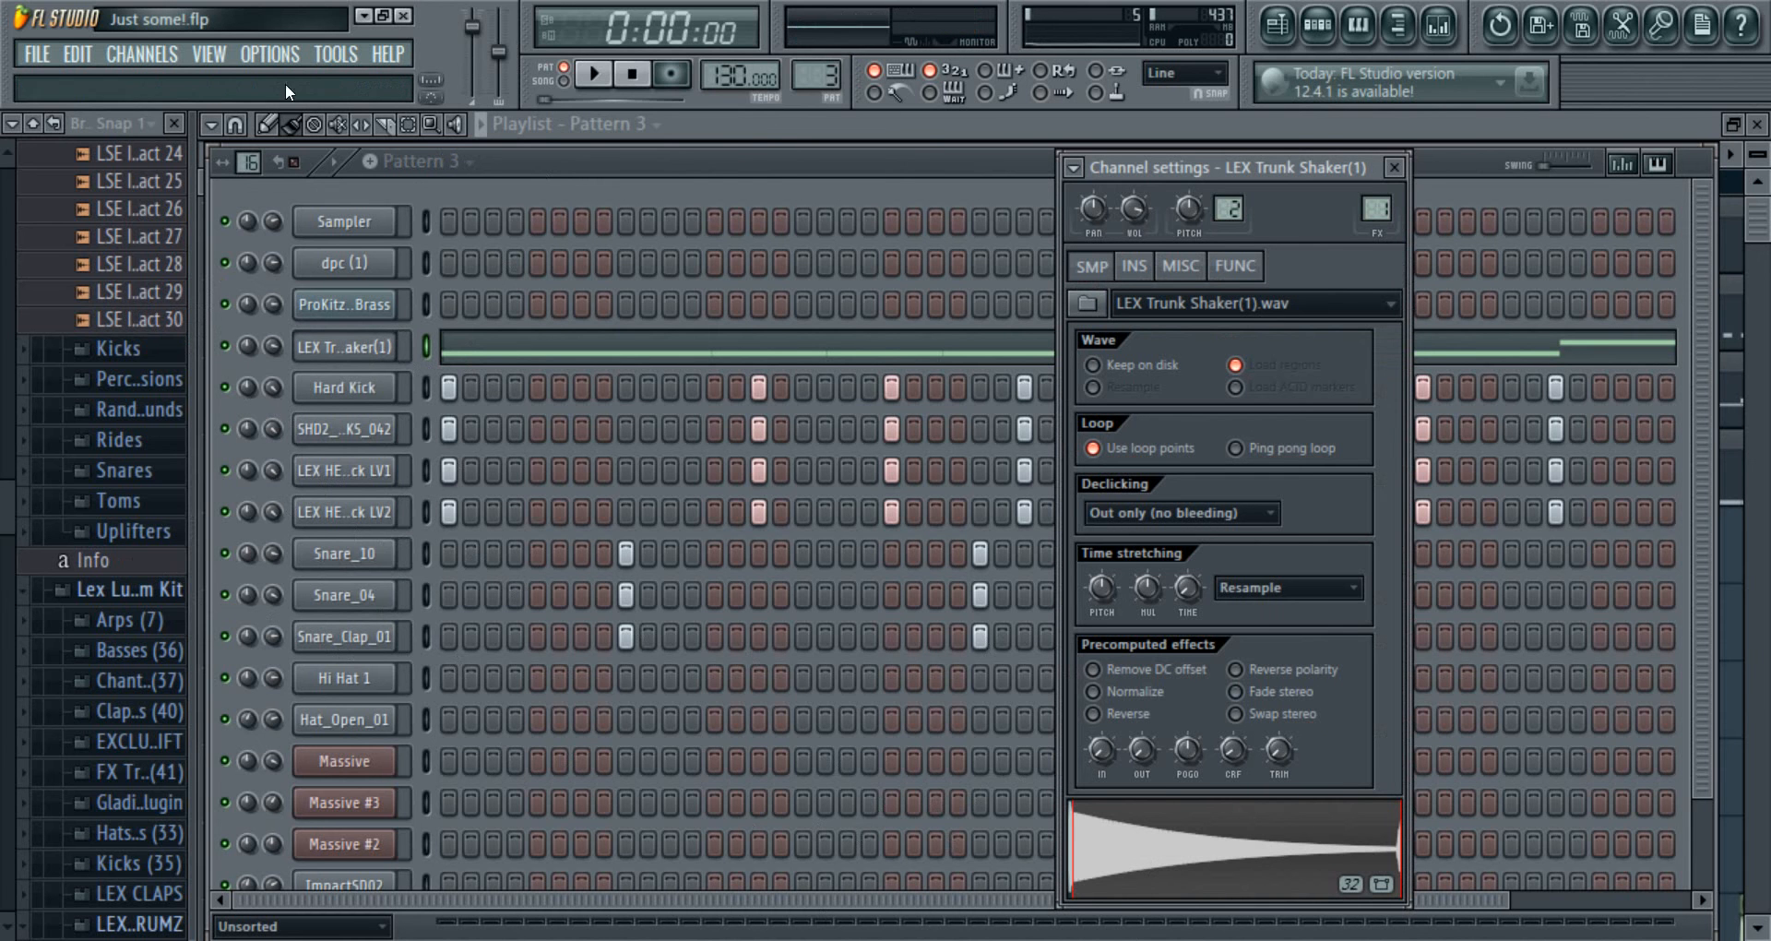
pyautogui.click(507, 162)
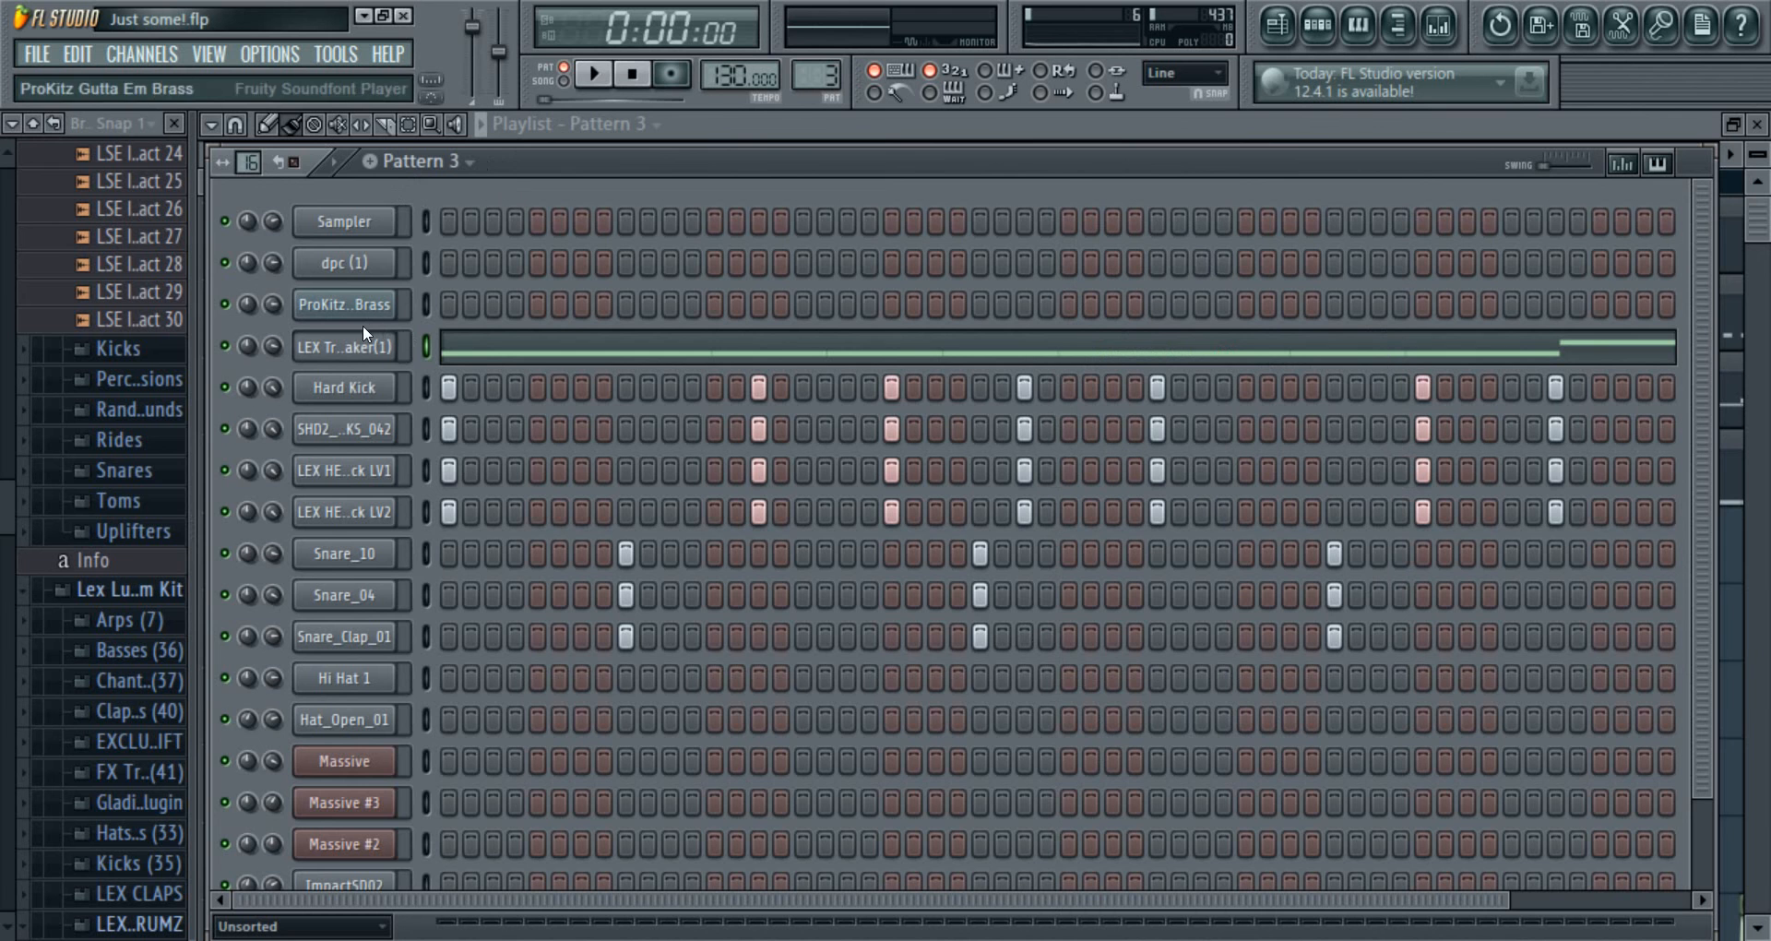
pyautogui.click(488, 358)
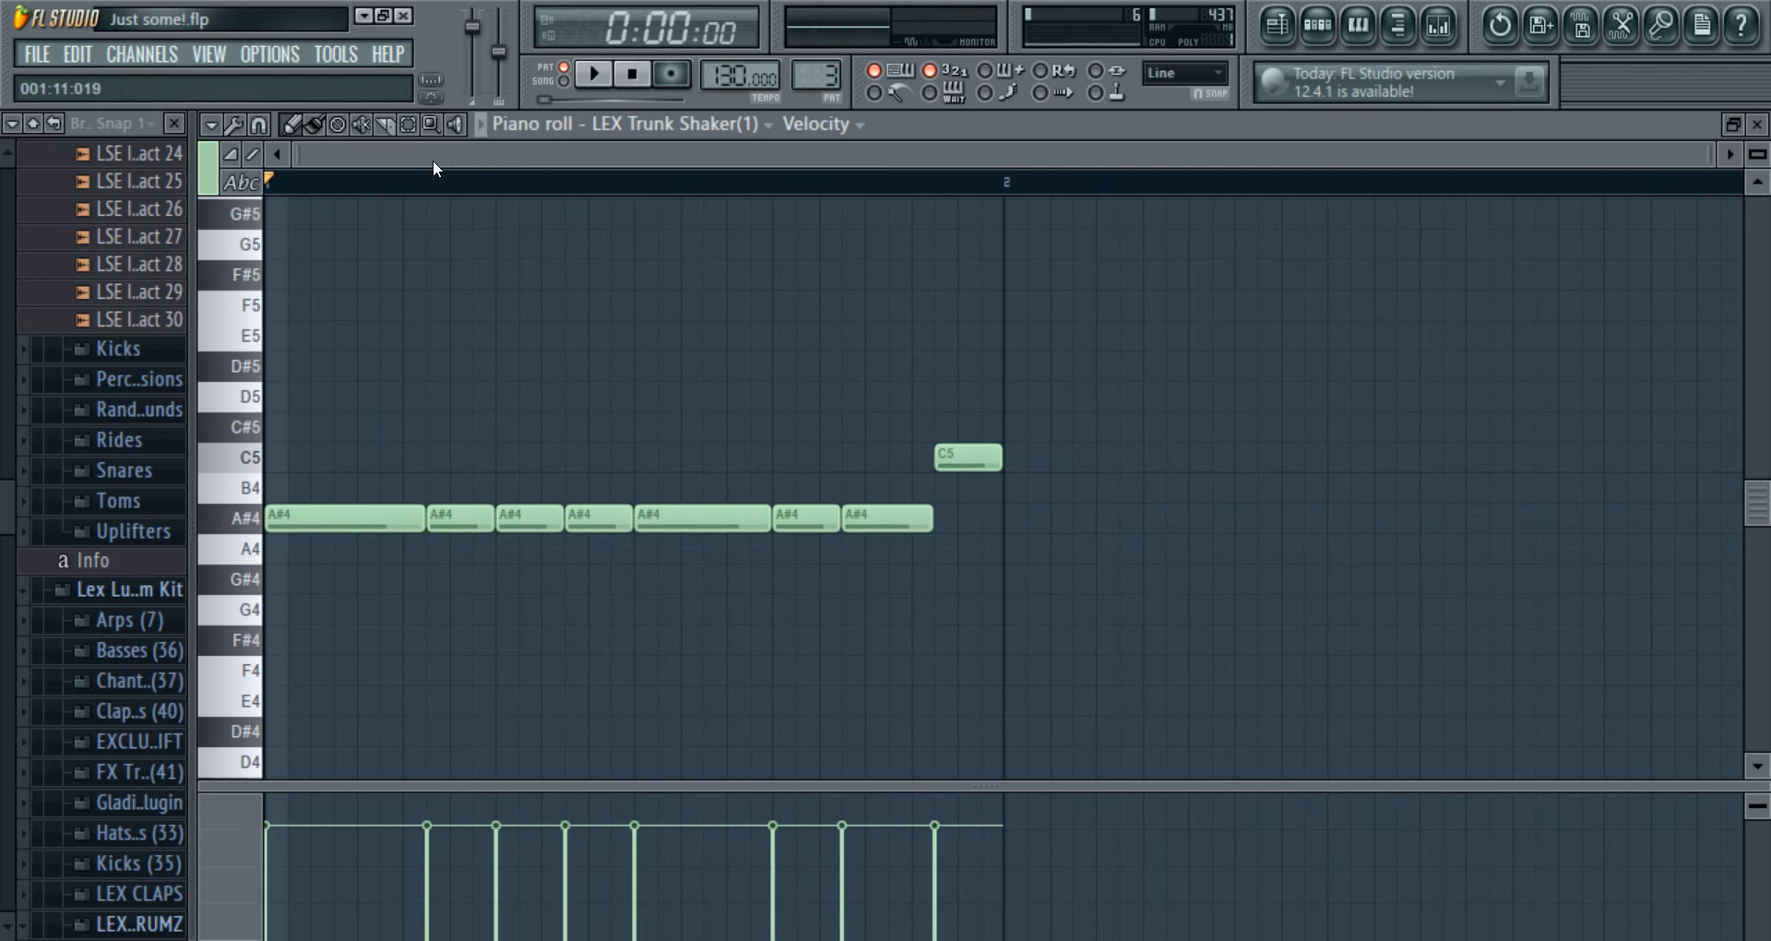
pyautogui.click(605, 79)
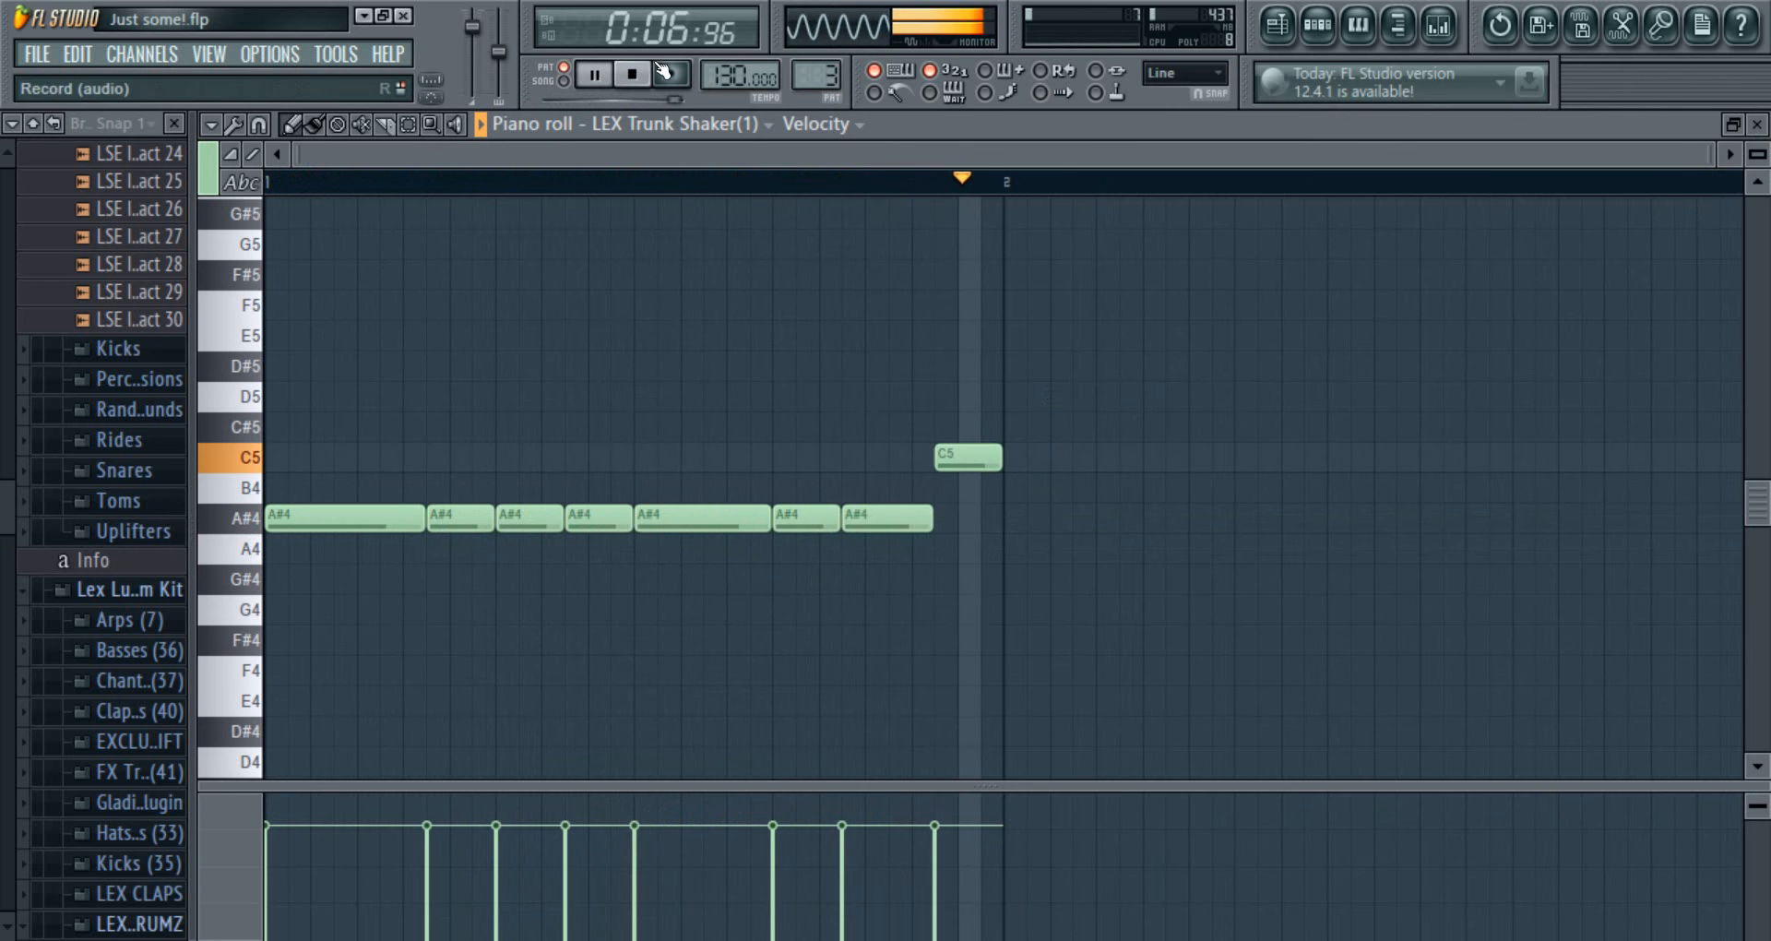
pyautogui.click(631, 74)
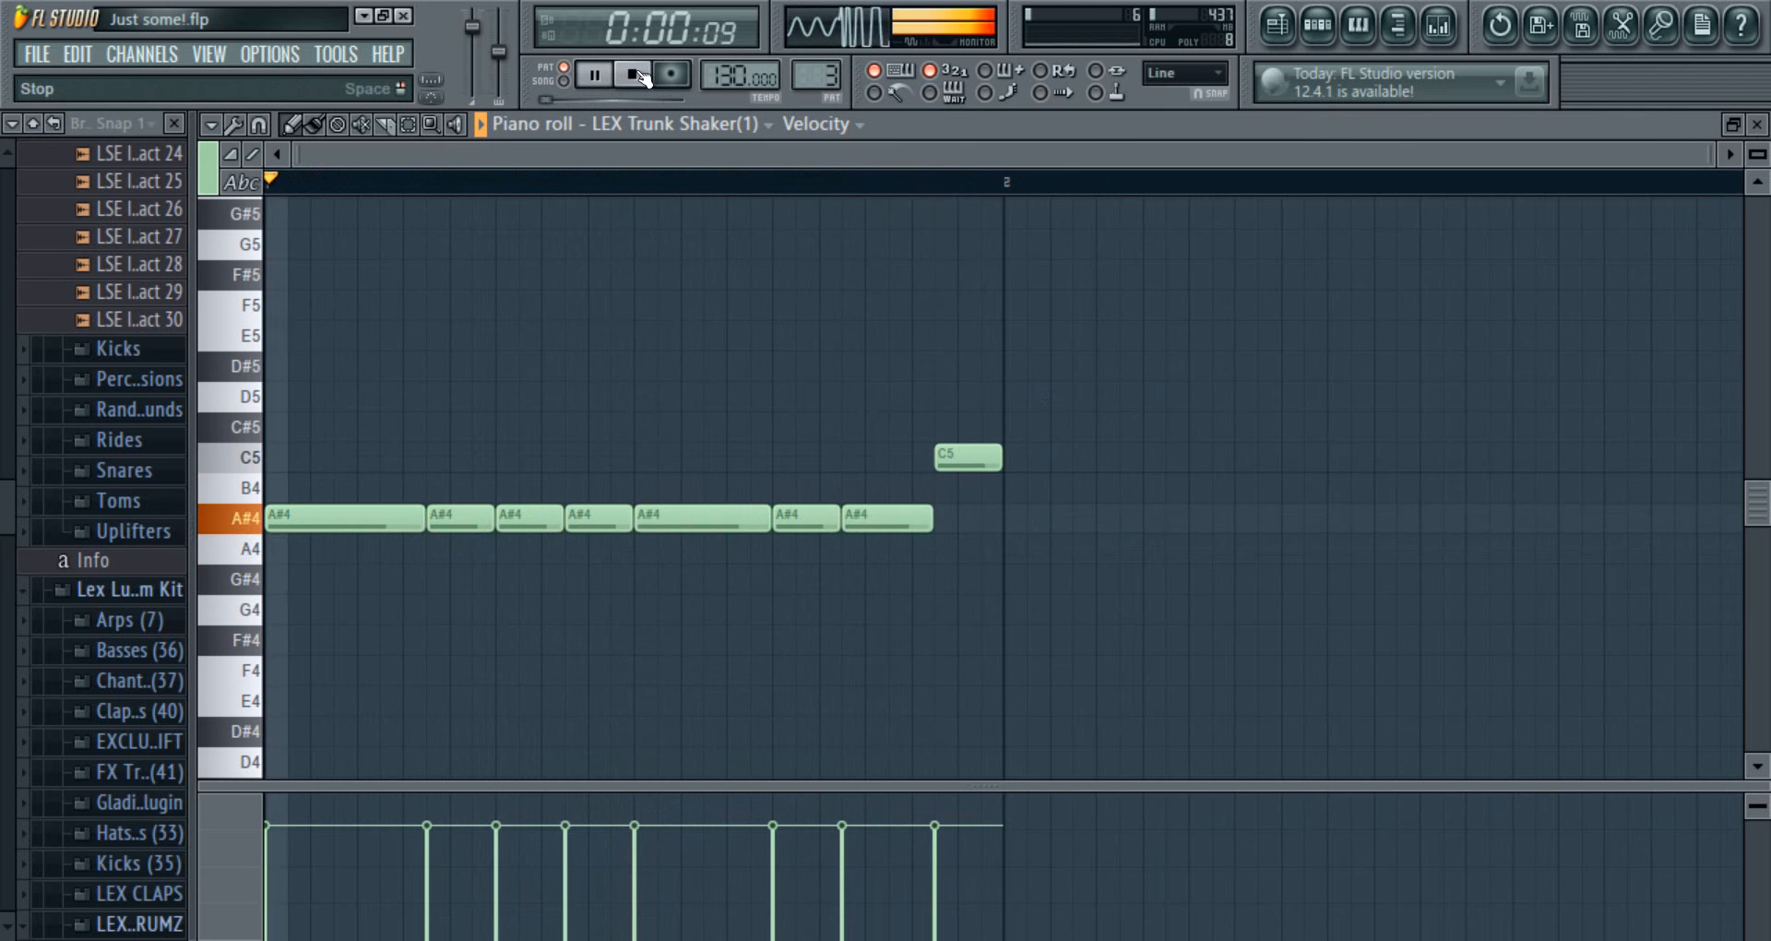
pyautogui.click(1757, 125)
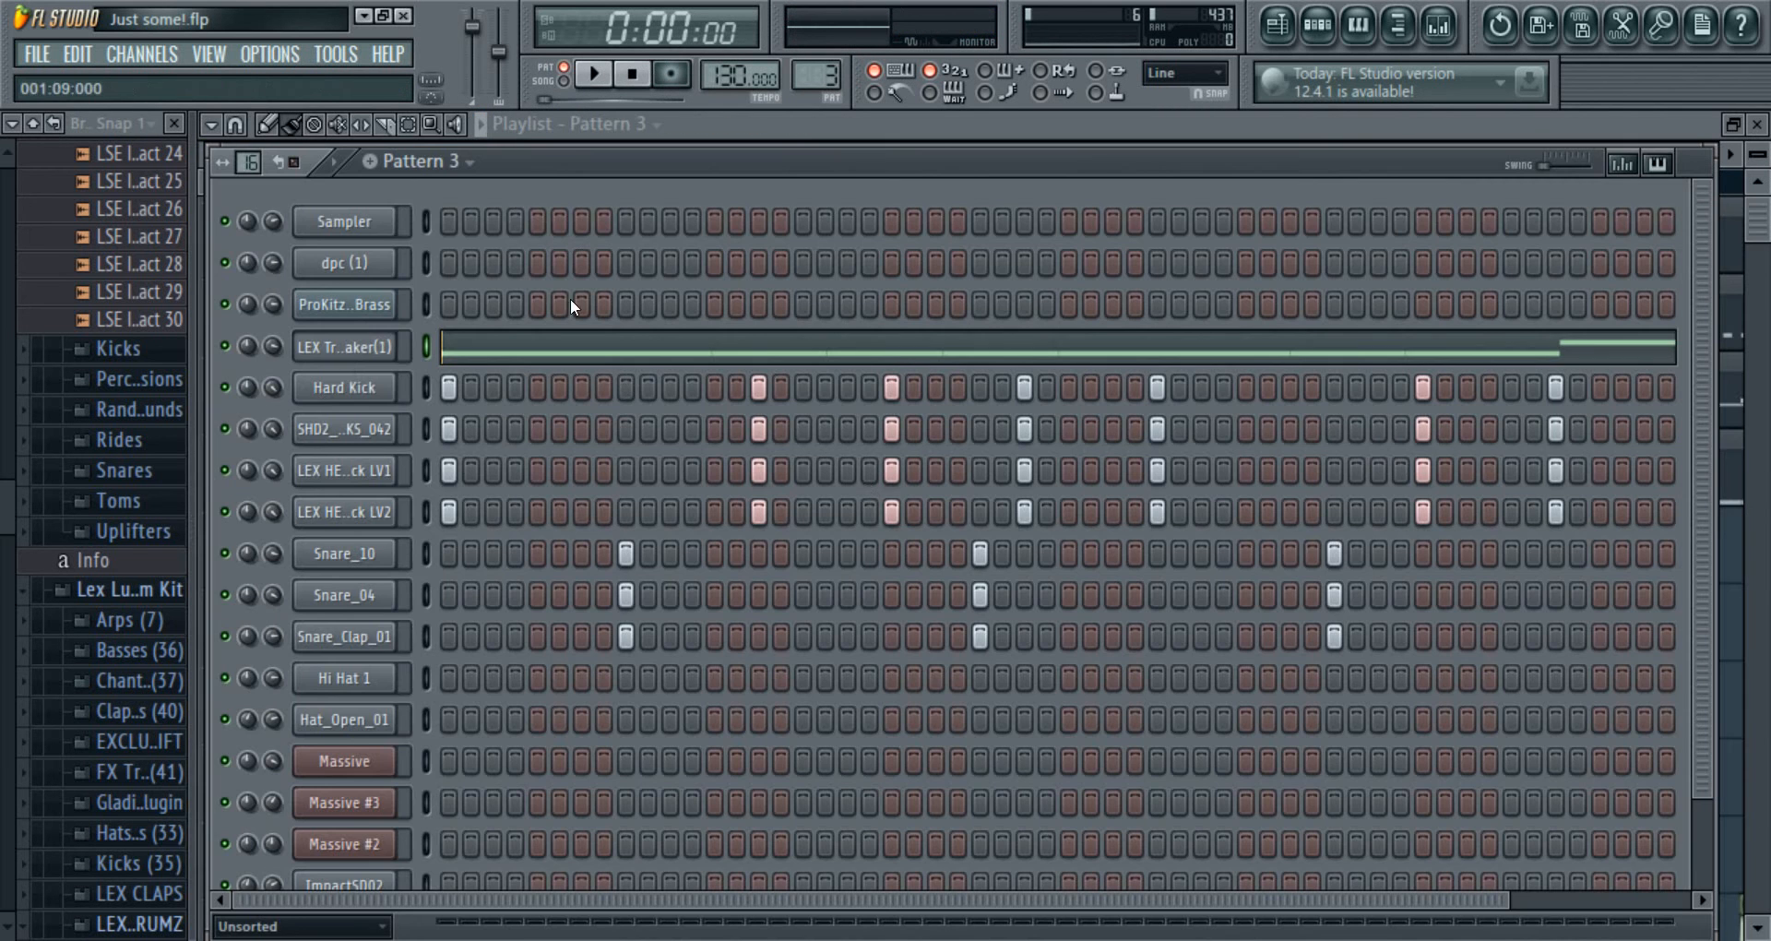
# - Check the effects on LEX Trunk Shaker(1)'s mixer track Insert 1, and briefly play Pattern 3 from the channel rack
pyautogui.click(343, 349)
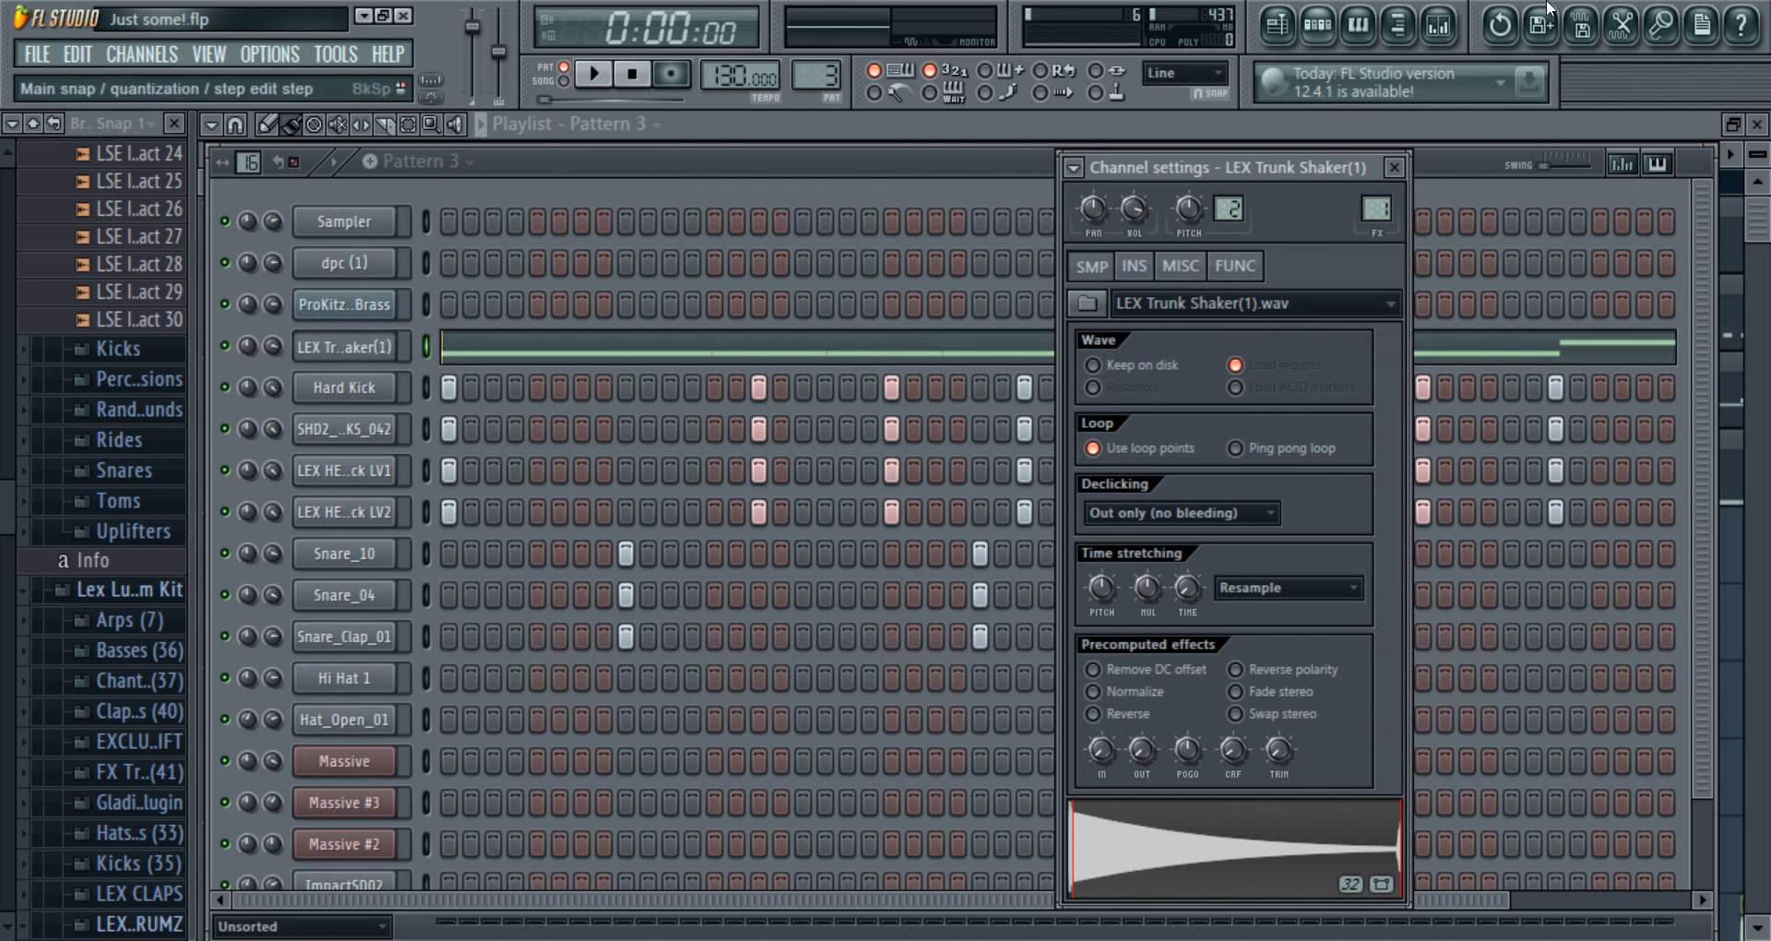
pyautogui.click(1443, 33)
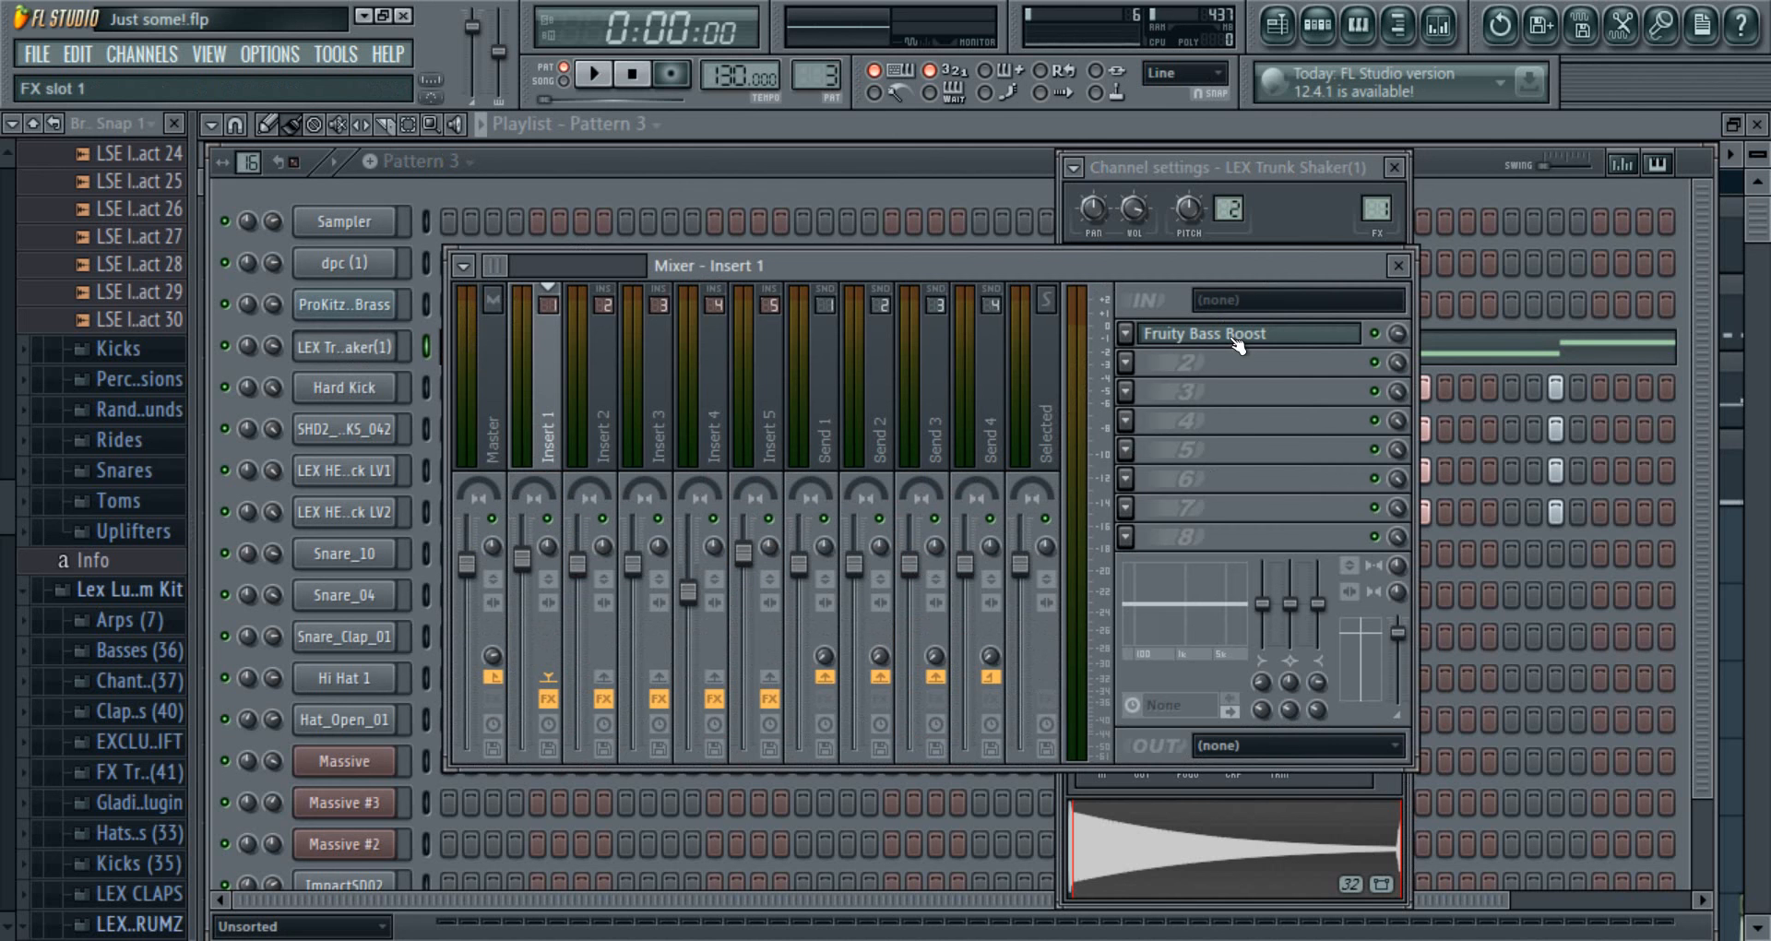
pyautogui.click(848, 164)
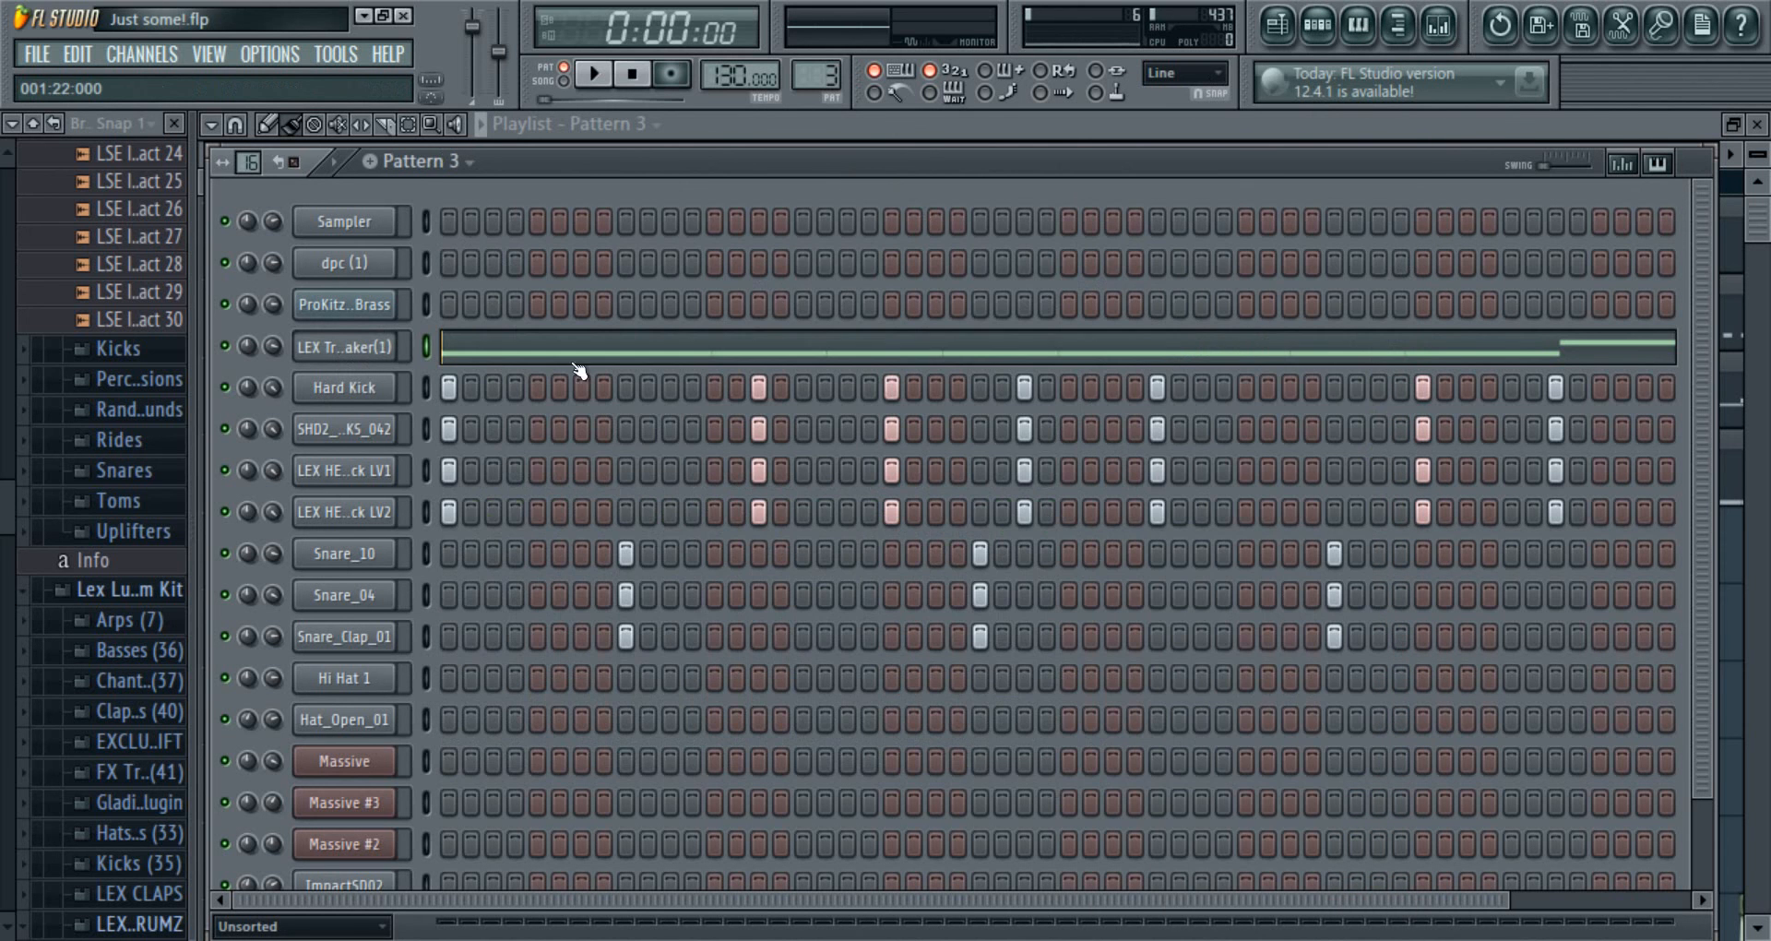
pyautogui.click(341, 164)
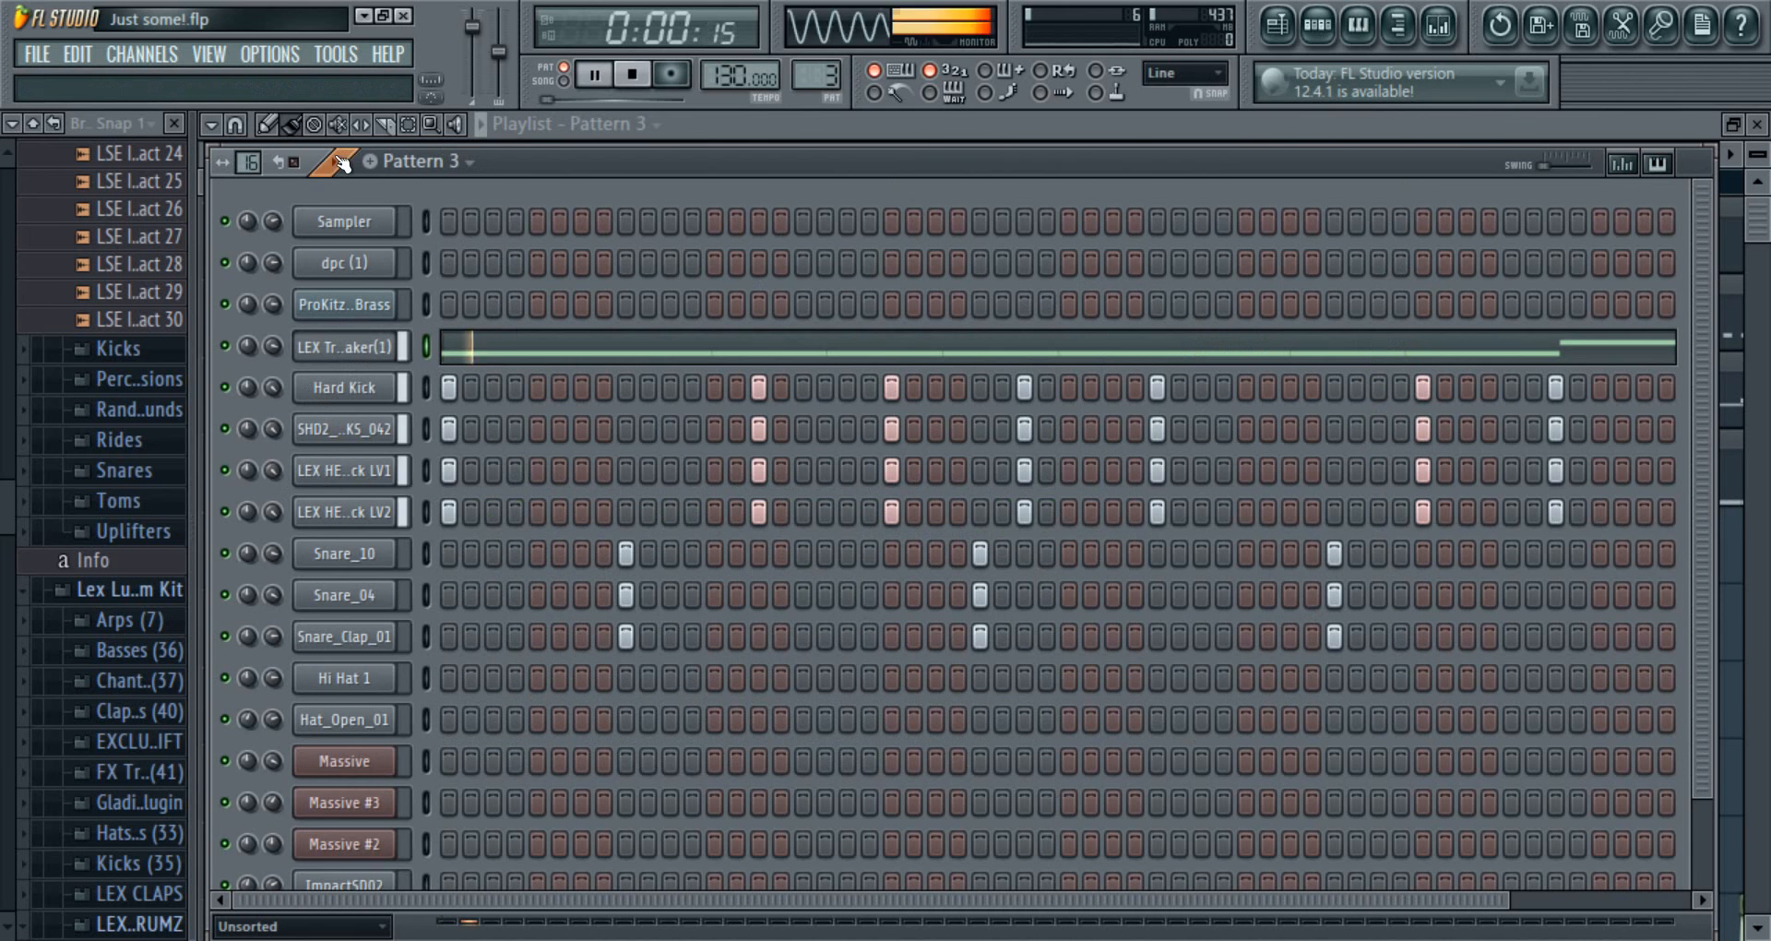
pyautogui.click(632, 78)
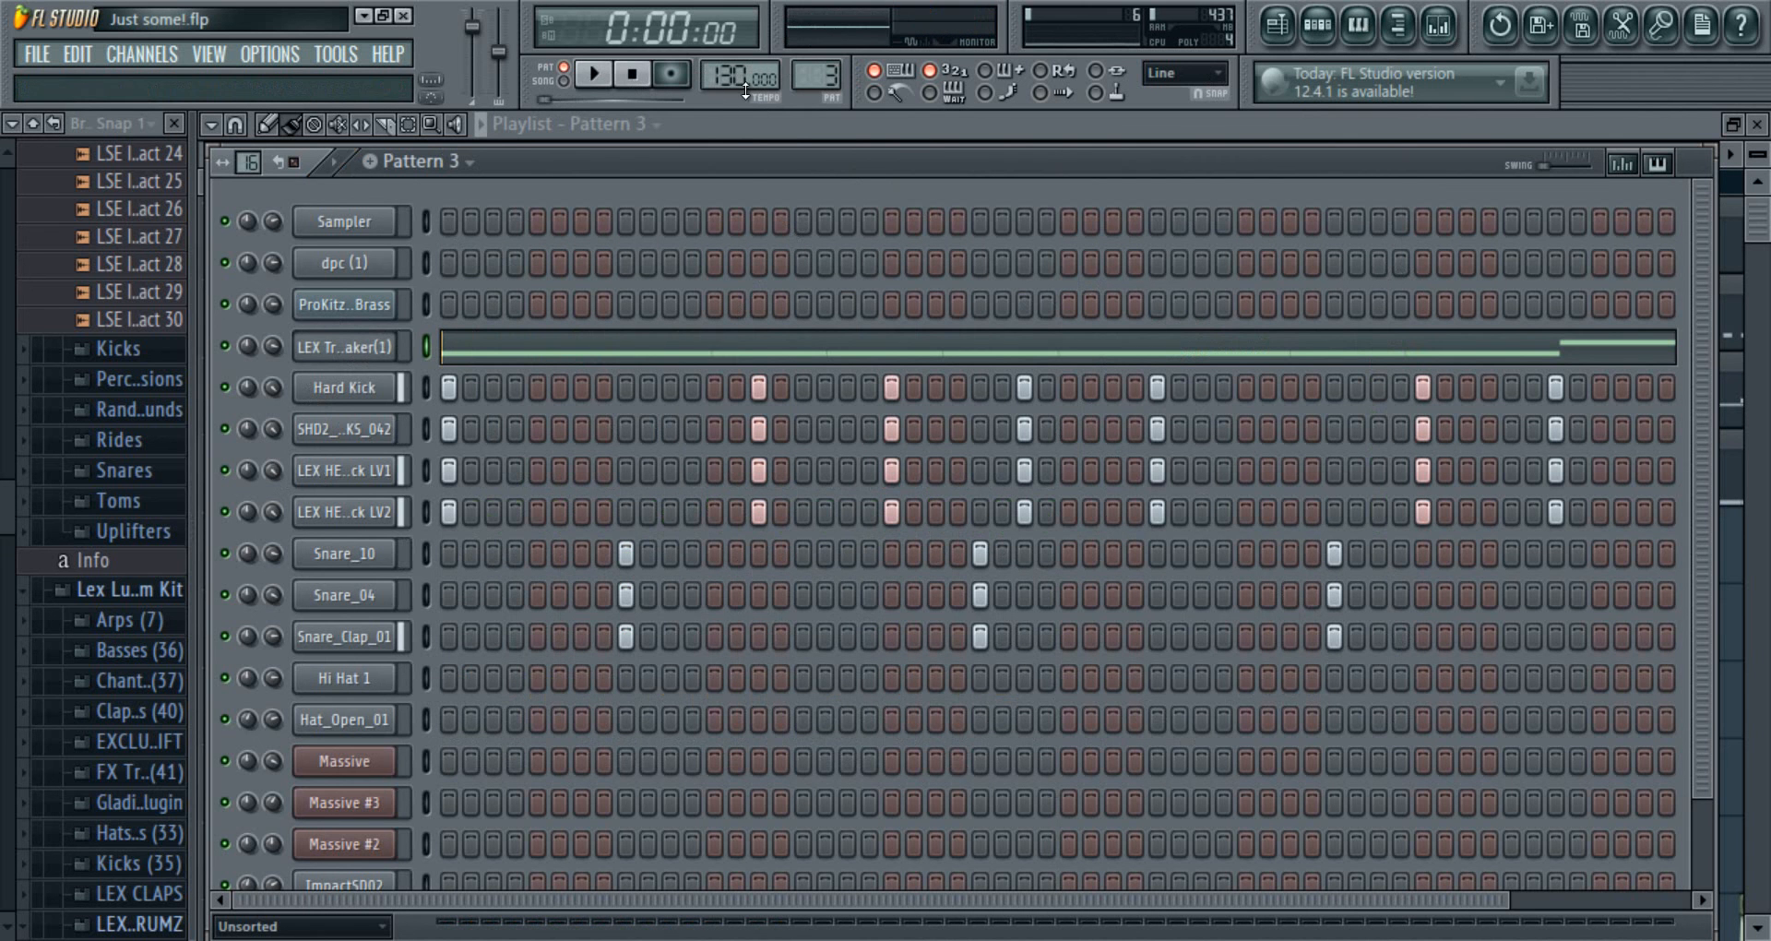
# - Open Pattern 5's LEX Trunk Shaker(1) notes from Track 3 at bar 29 in the piano roll
pyautogui.moveTo(744, 164); pyautogui.dragTo(664, 412)
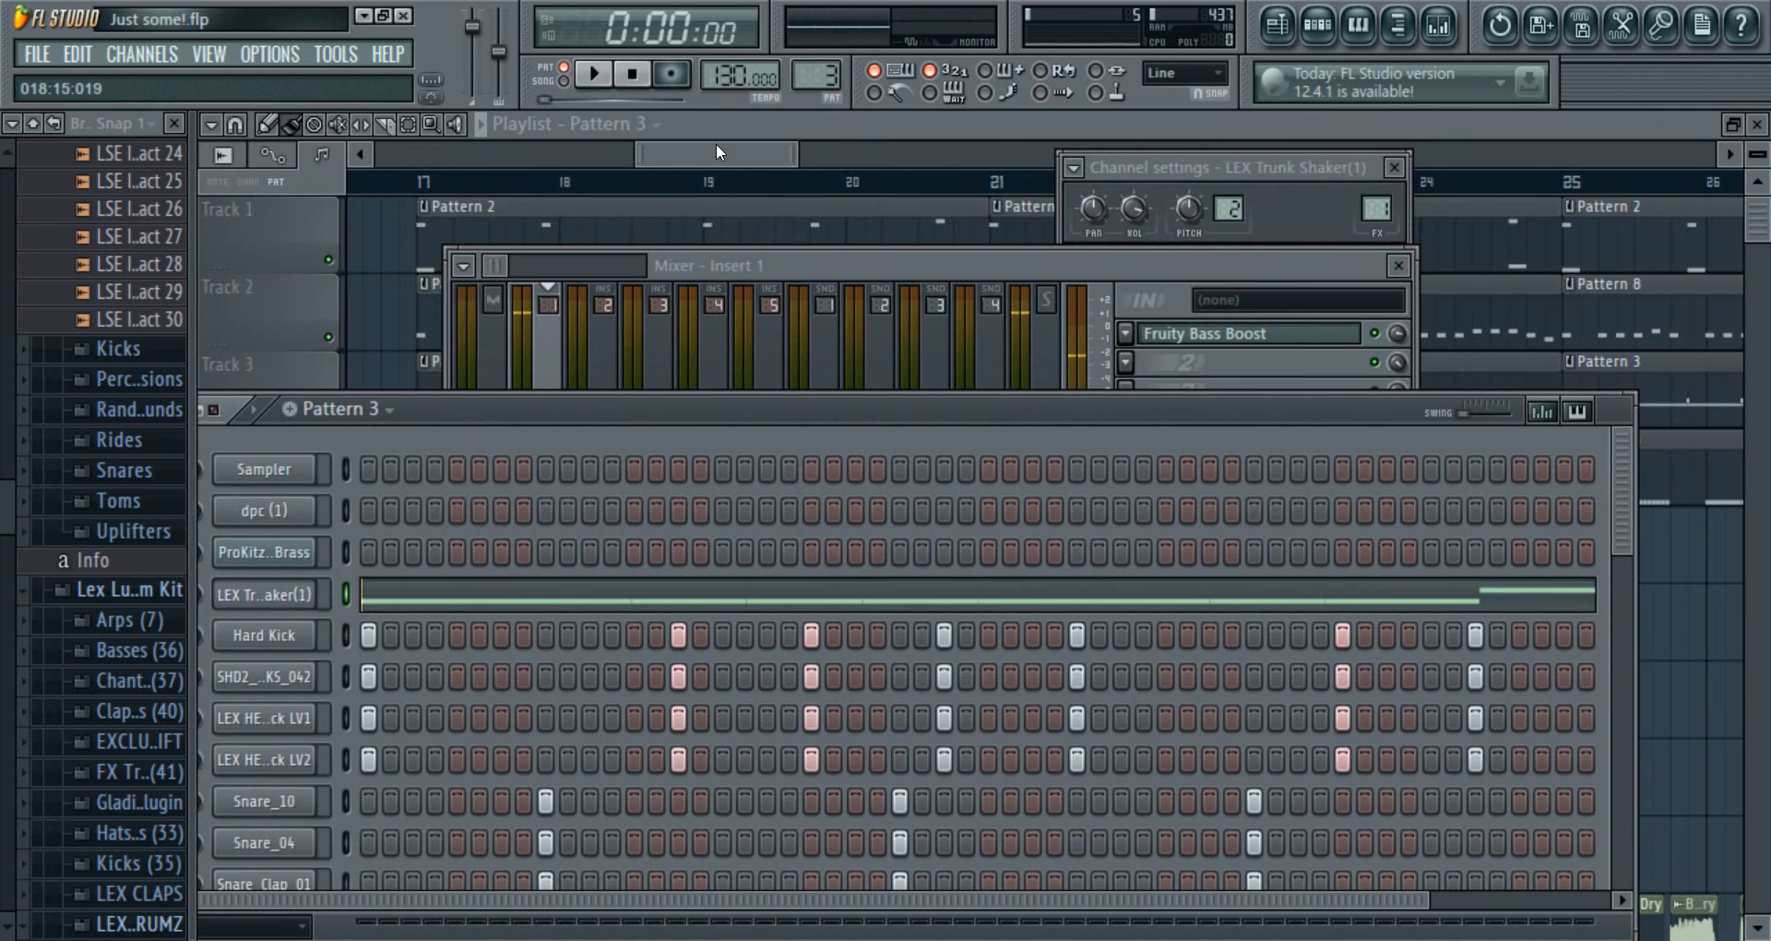
pyautogui.moveTo(715, 142); pyautogui.dragTo(887, 157)
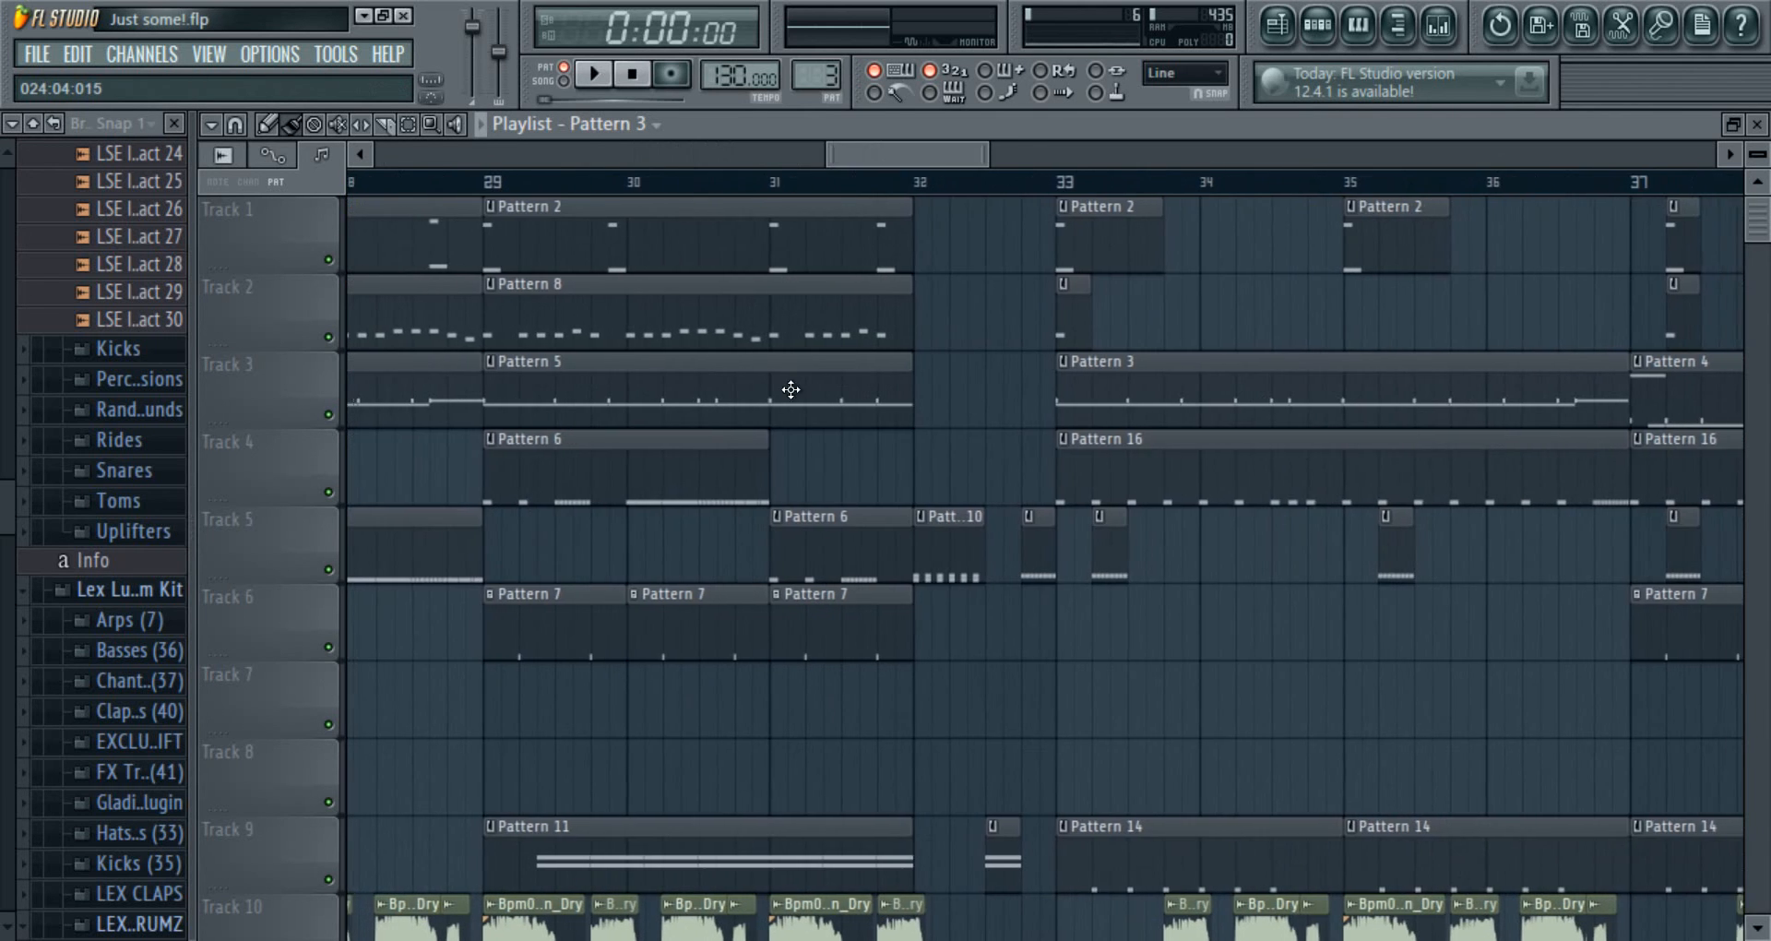
pyautogui.doubleClick(726, 390)
pyautogui.scroll(-5, 688, 186)
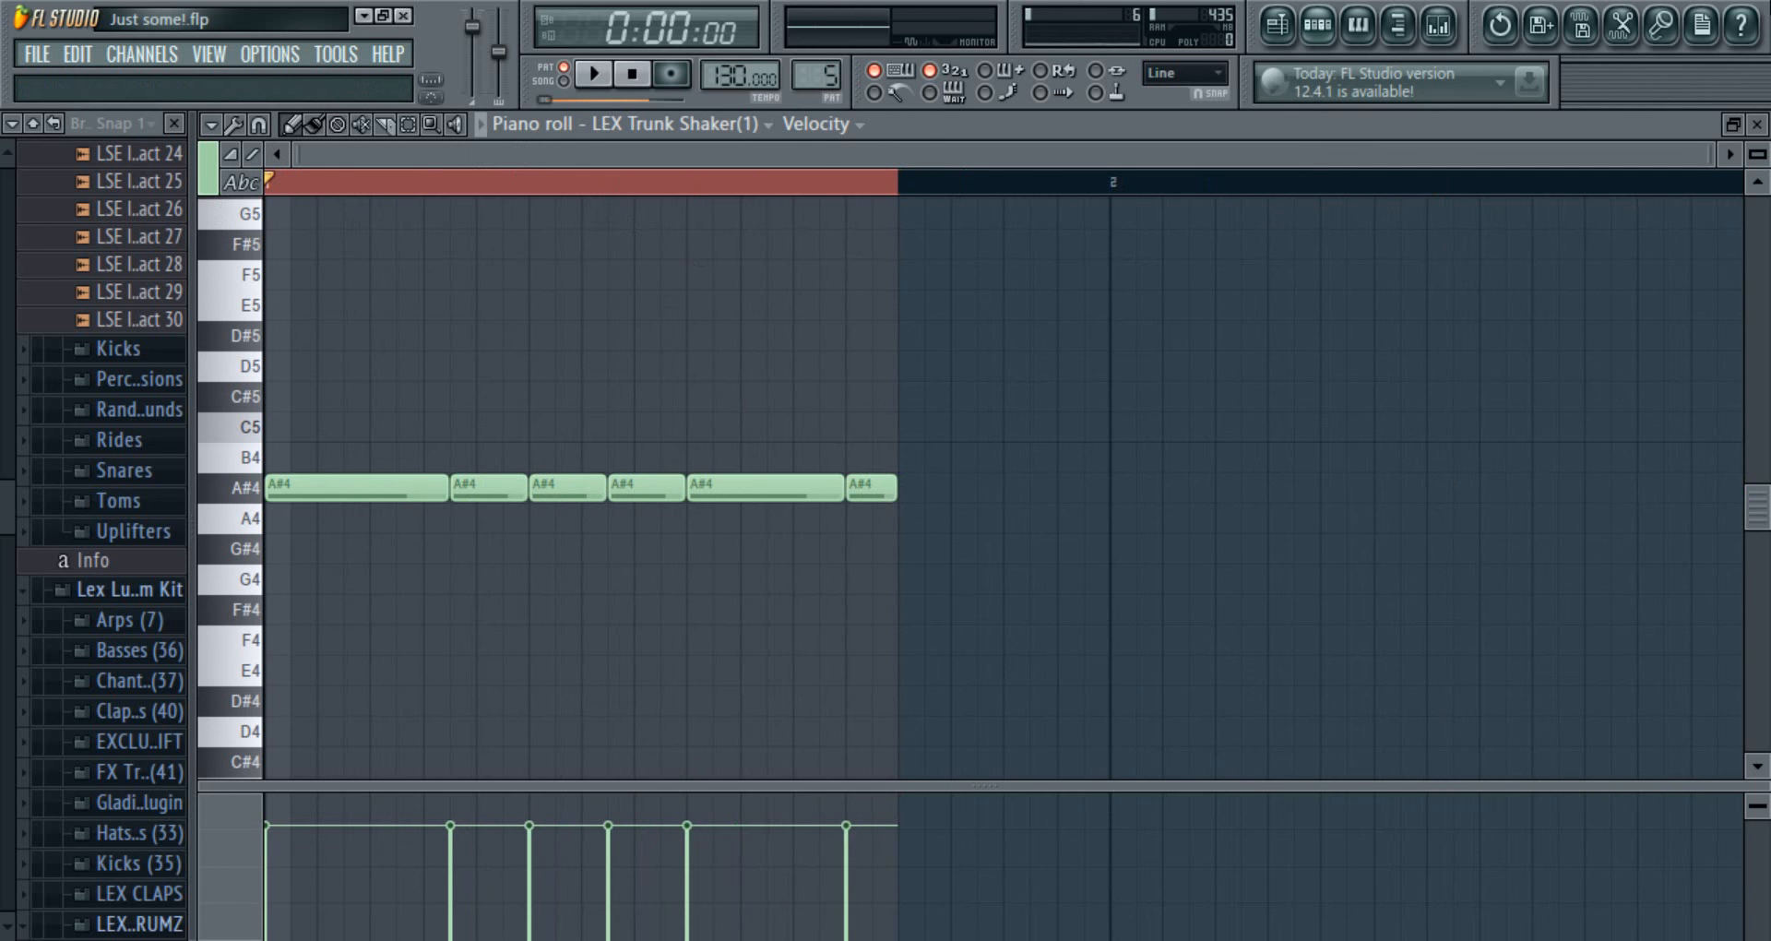
# - Close the piano roll, play Pattern 5 from the channel rack, and stop playback with the playlist around bar 17 in view
pyautogui.click(1758, 125)
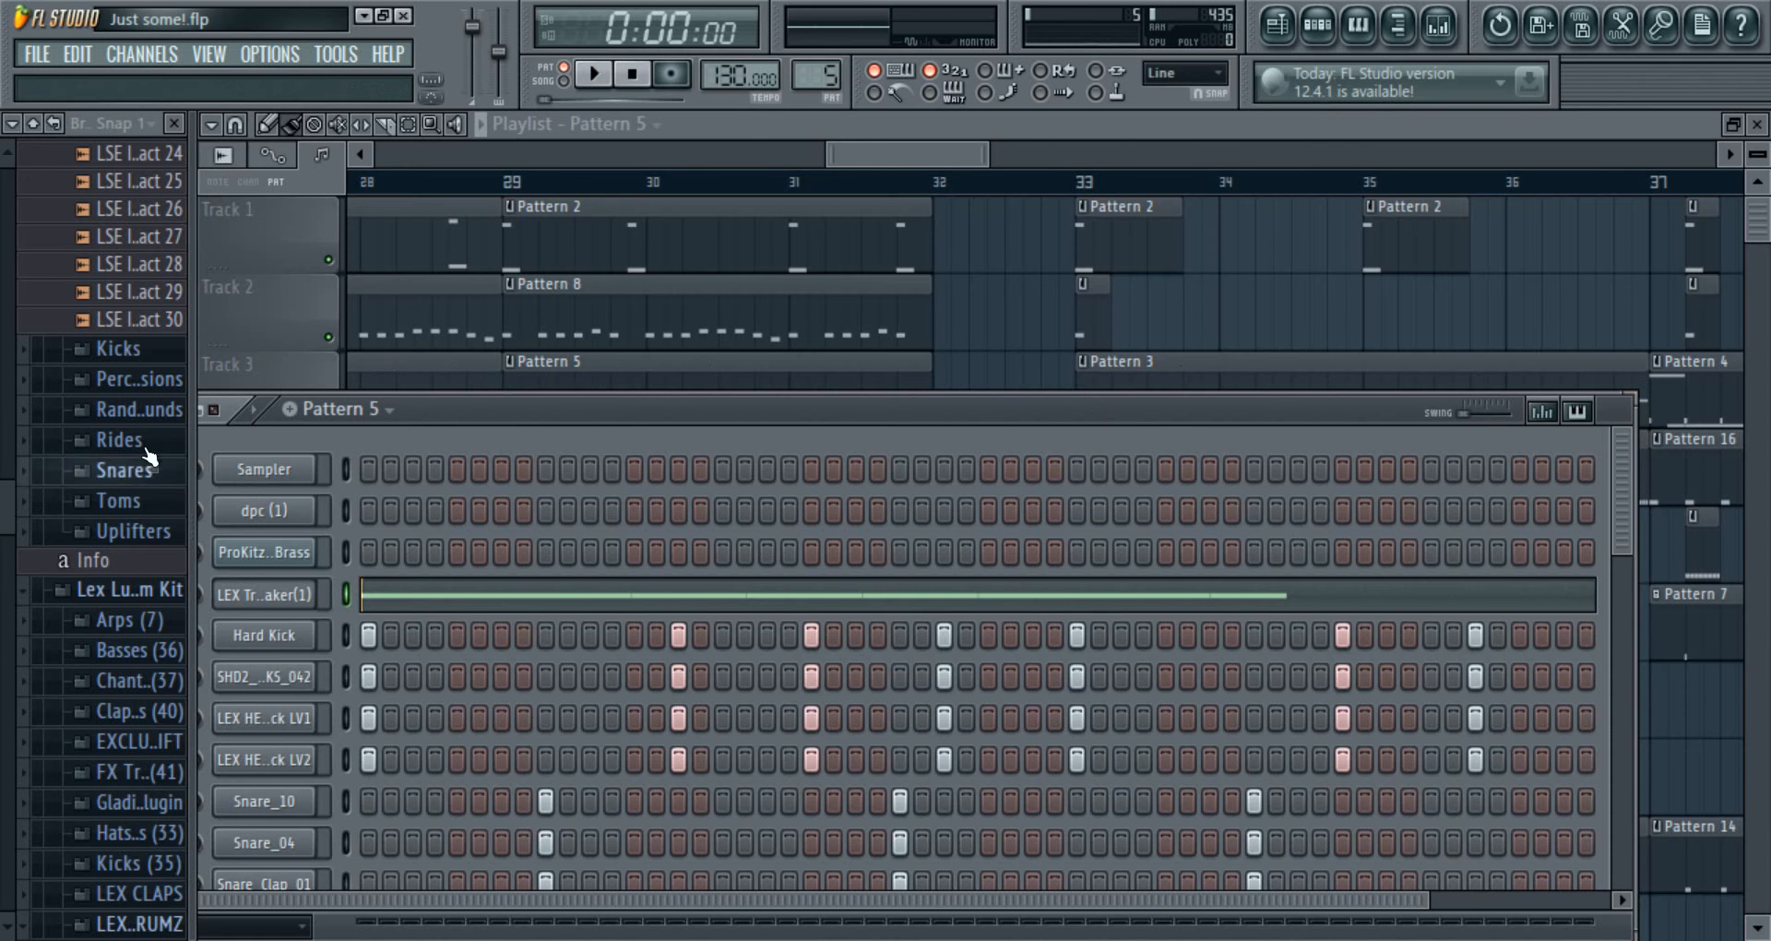
pyautogui.click(256, 413)
pyautogui.moveTo(490, 417); pyautogui.dragTo(578, 258)
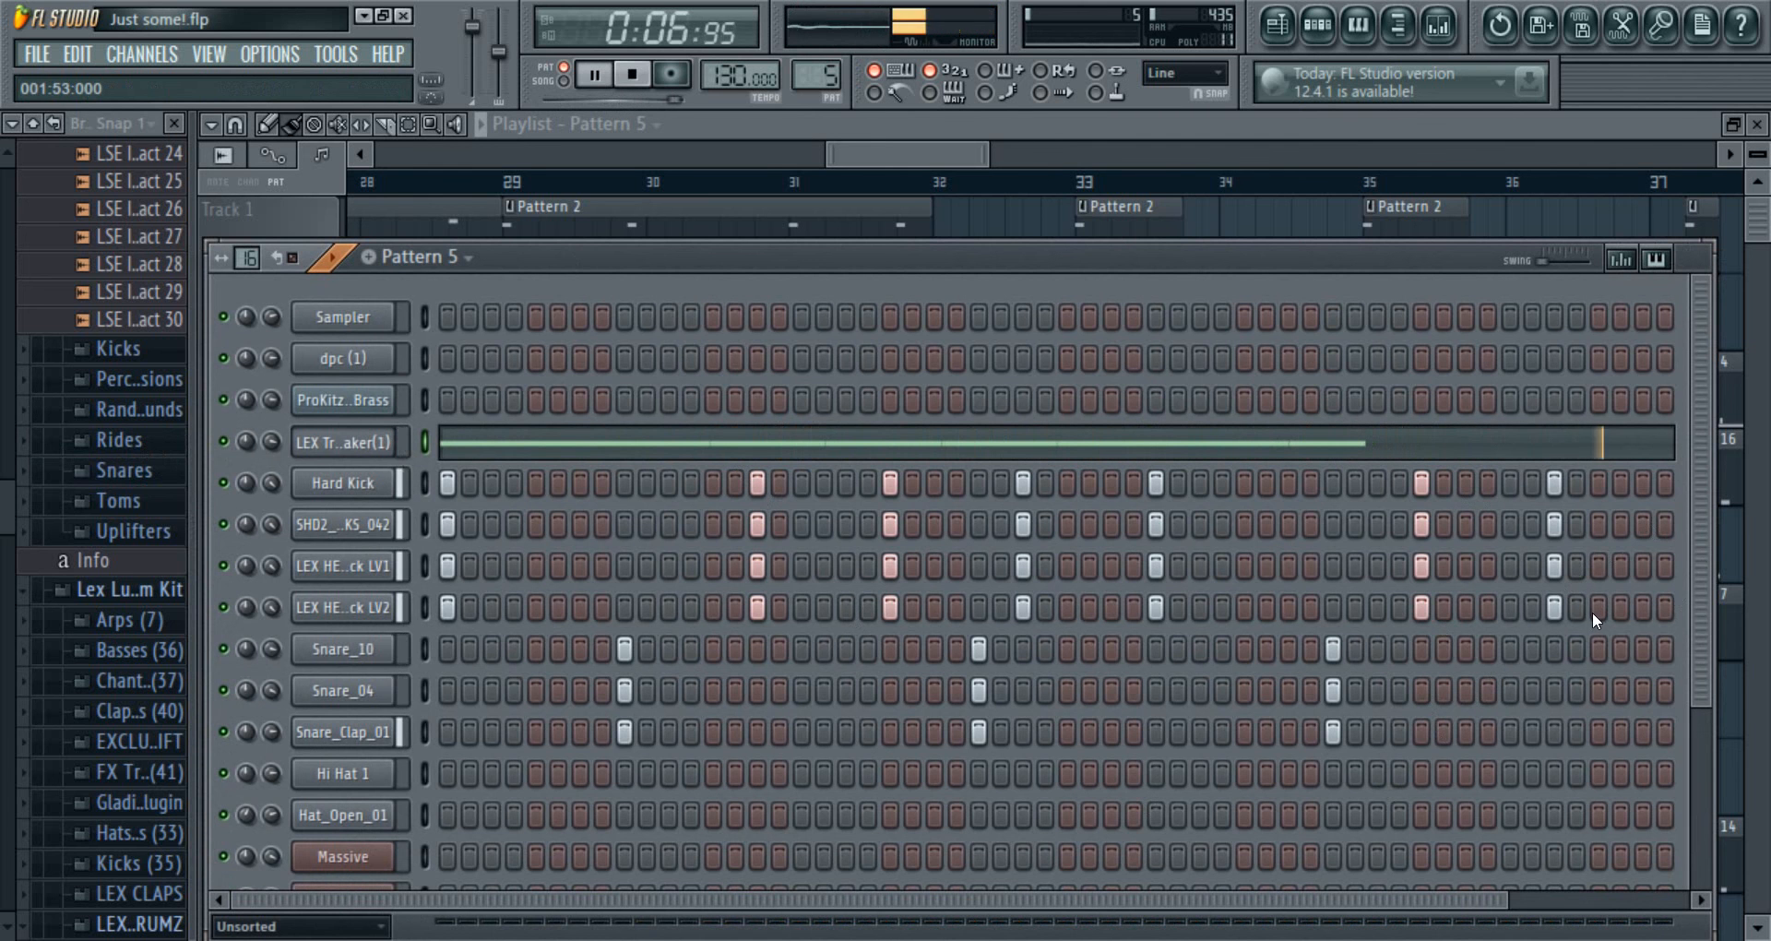
pyautogui.moveTo(869, 150); pyautogui.dragTo(633, 157)
pyautogui.click(630, 76)
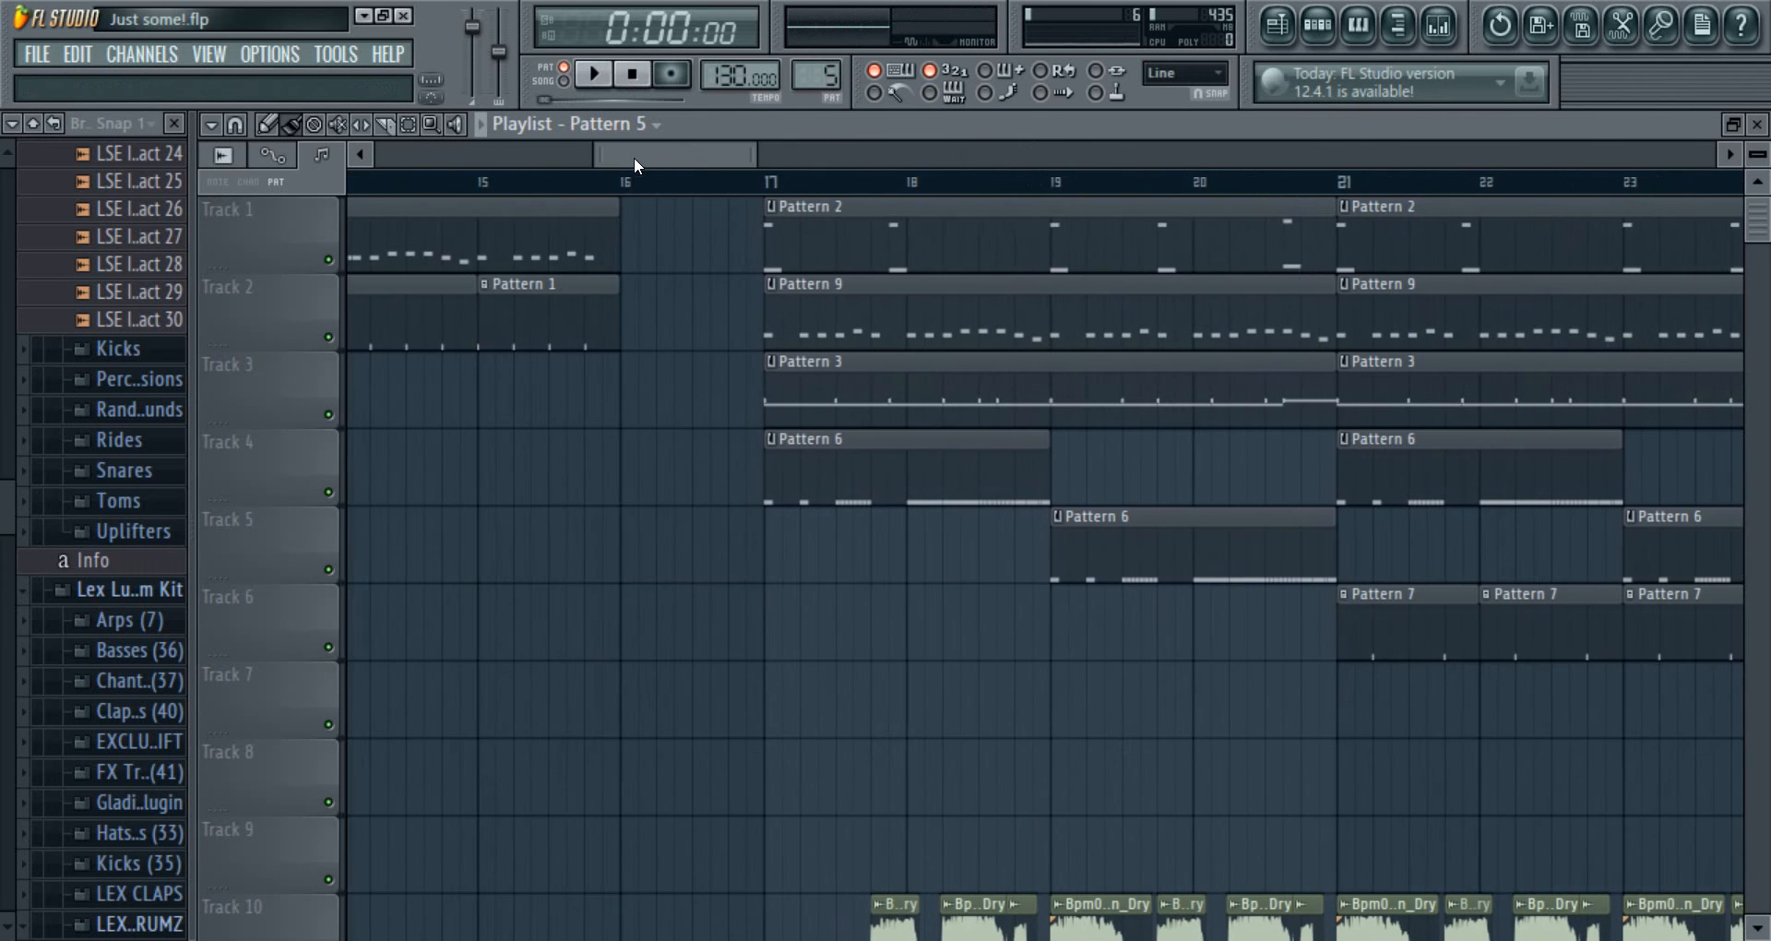
# - Play the song from bar 17 and examine the pattern, vocal and impact clips up to bar 24 across the playlist tracks
pyautogui.click(776, 183)
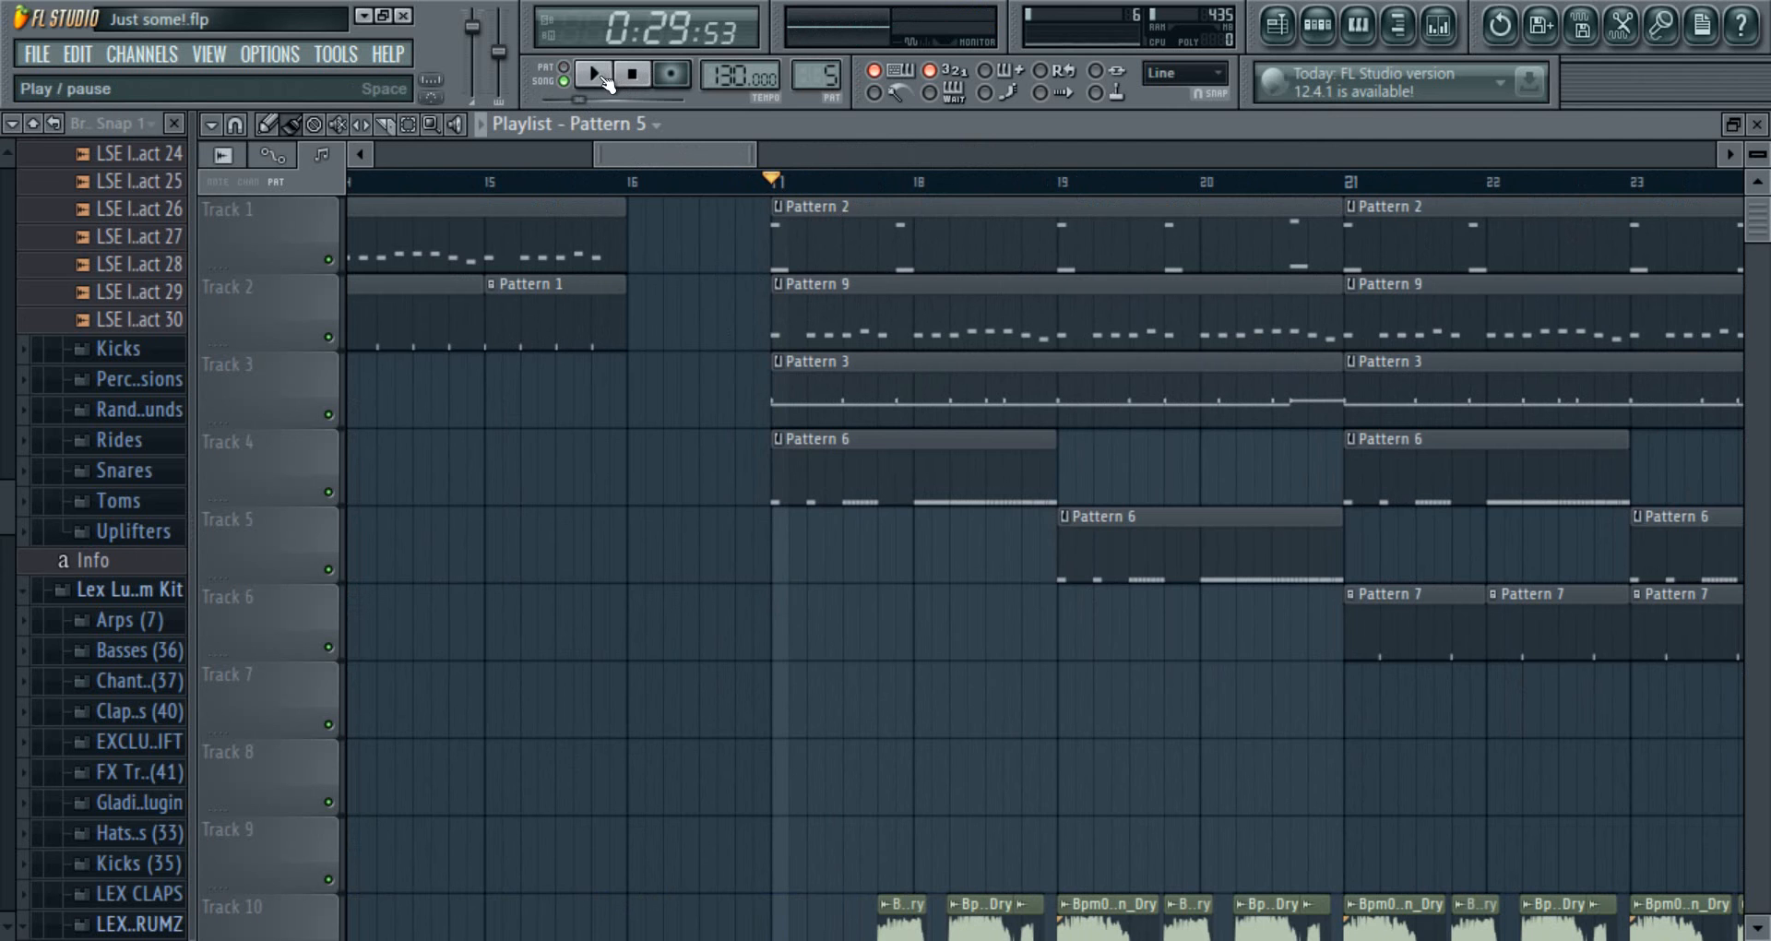
pyautogui.scroll(-5, 815, 418)
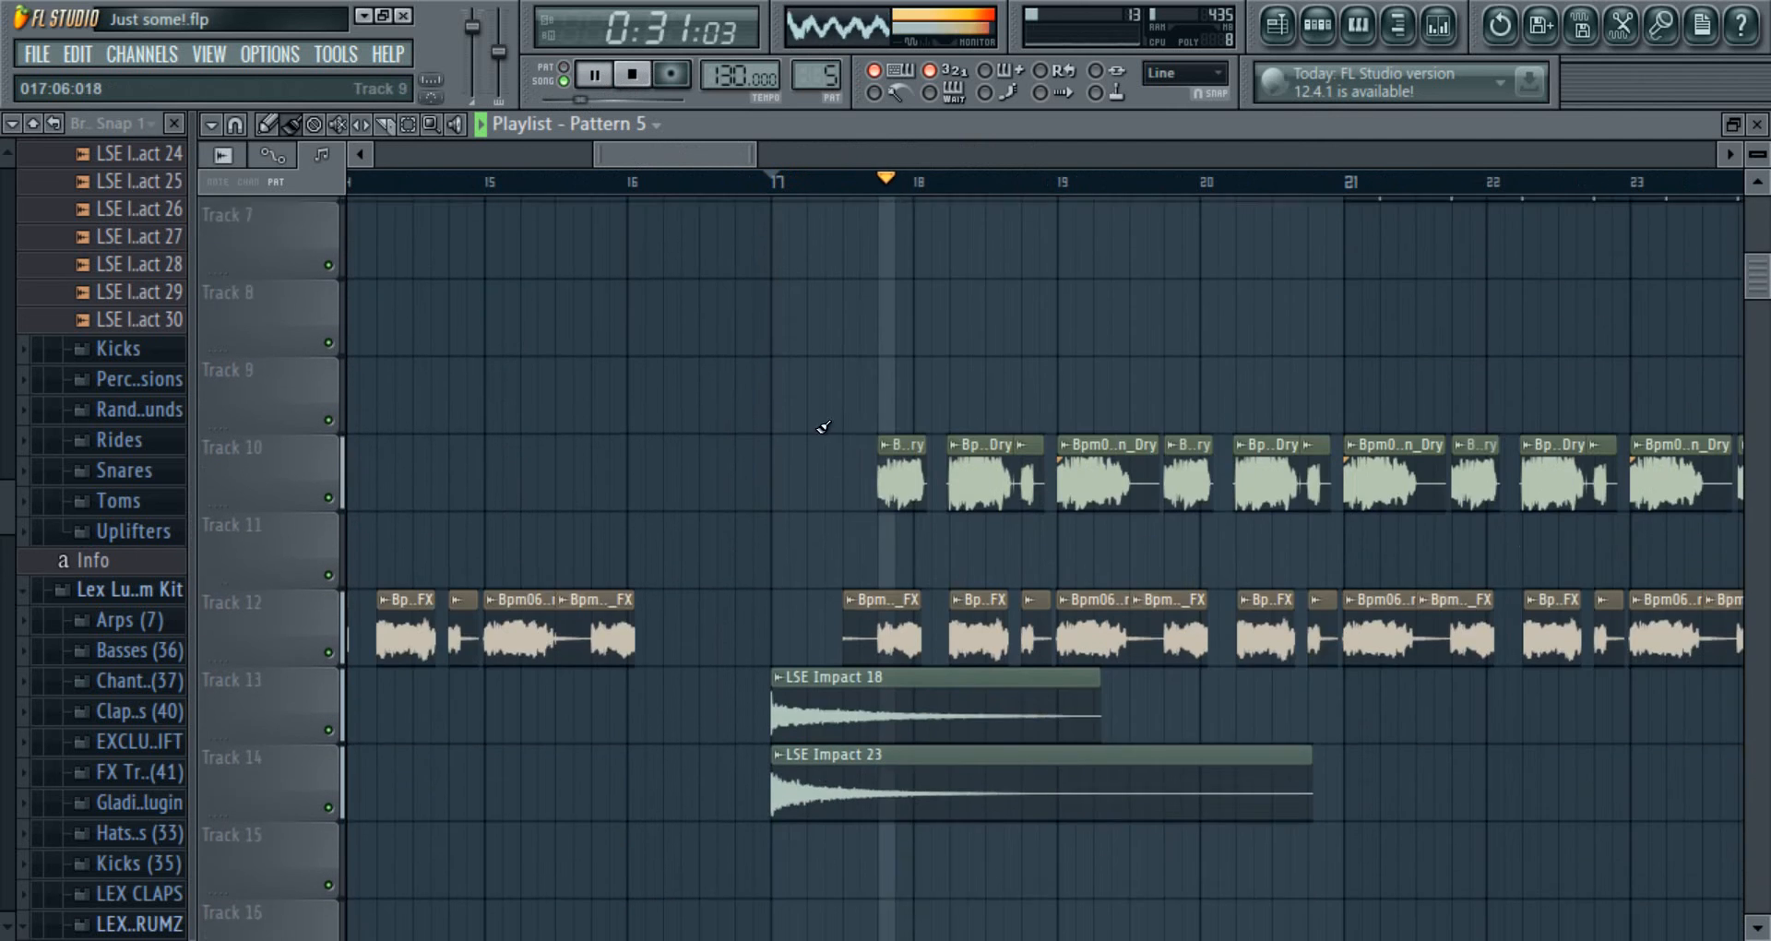
pyautogui.scroll(5, 816, 418)
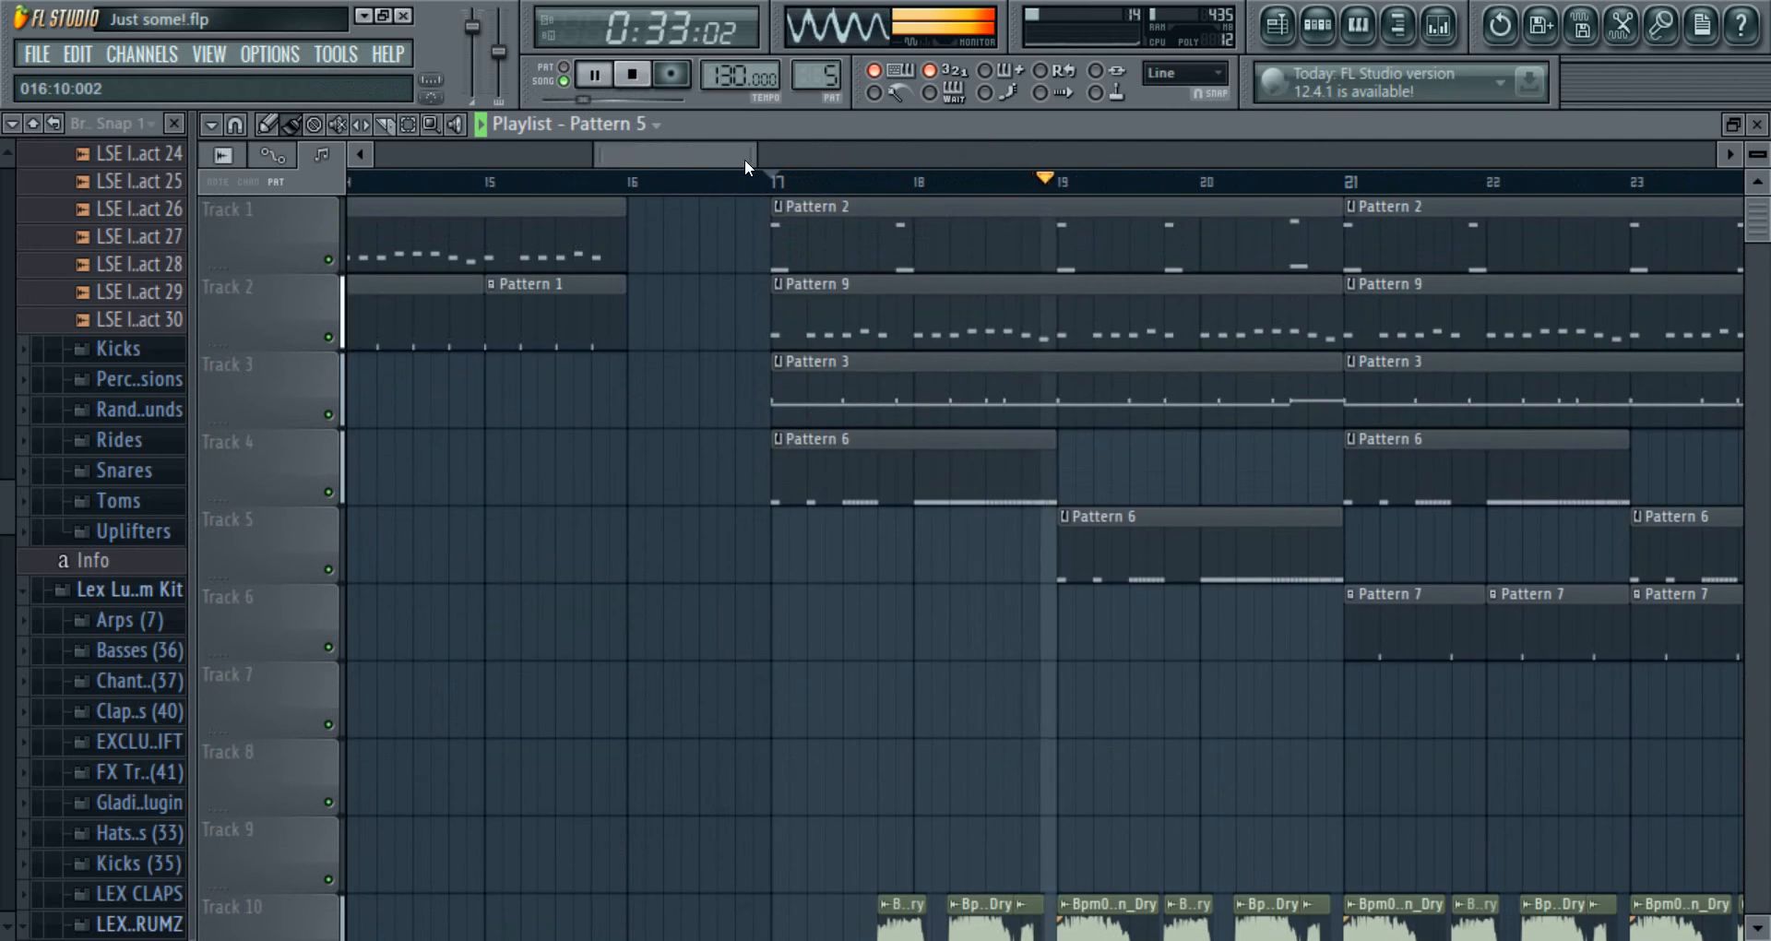
pyautogui.hscroll(3, 749, 159)
pyautogui.moveTo(749, 162); pyautogui.dragTo(760, 161)
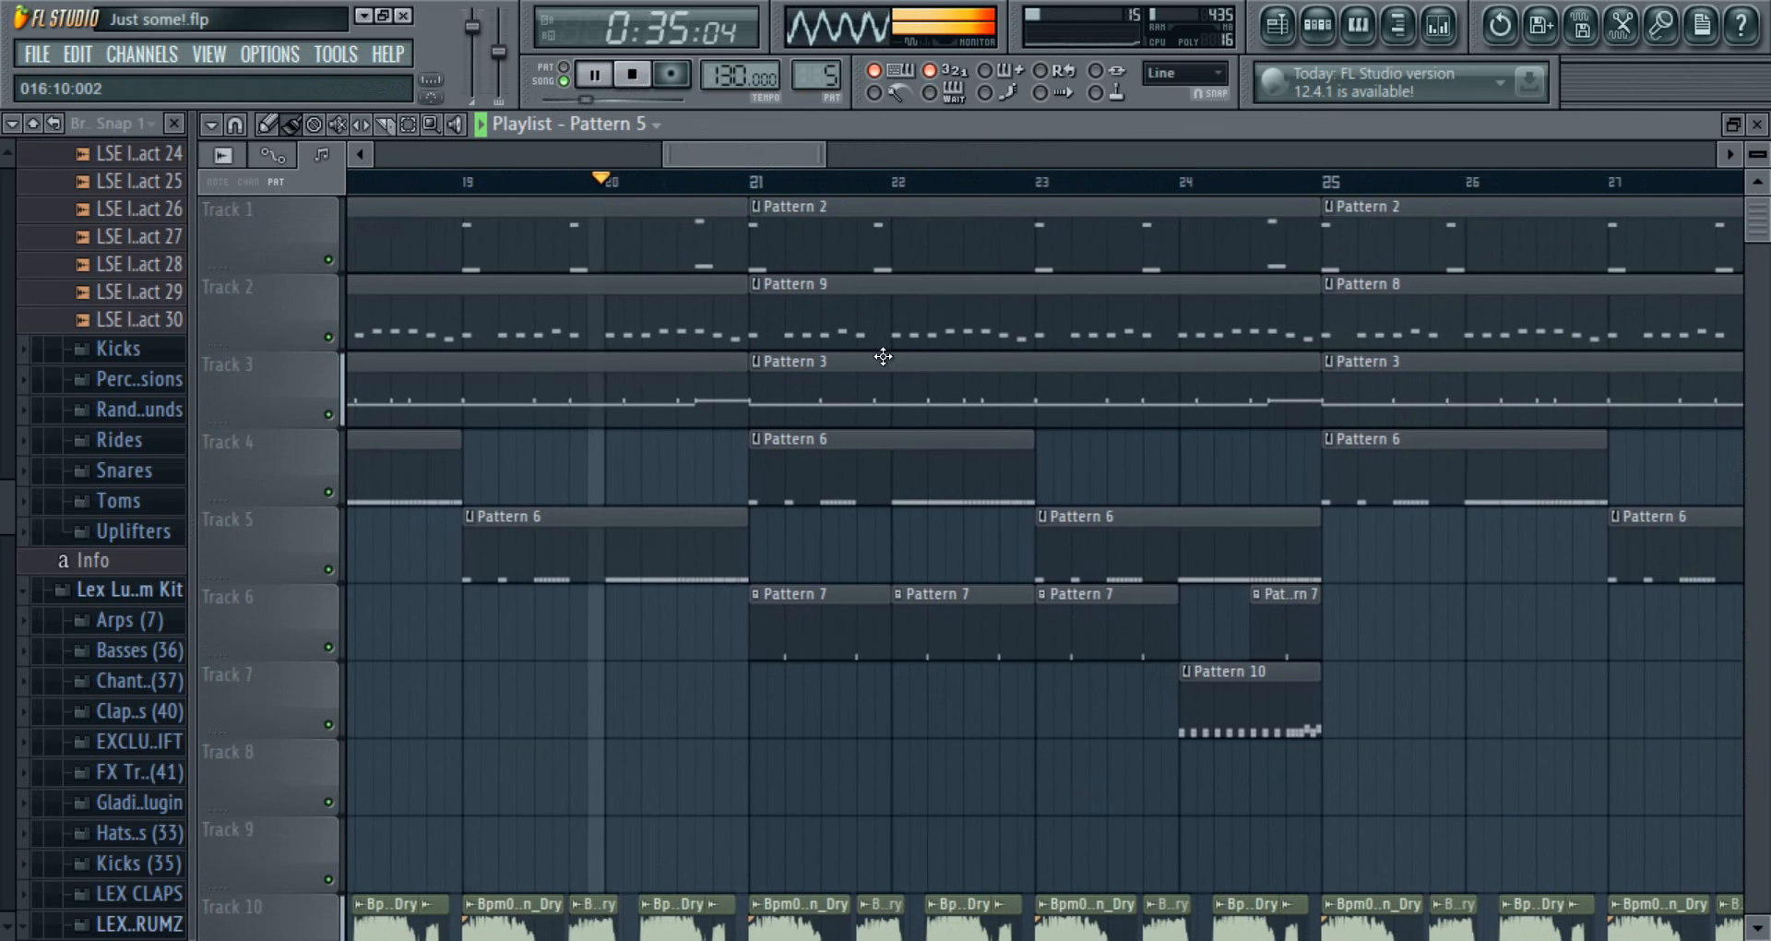
pyautogui.scroll(-1, 1033, 483)
pyautogui.scroll(1, 1034, 483)
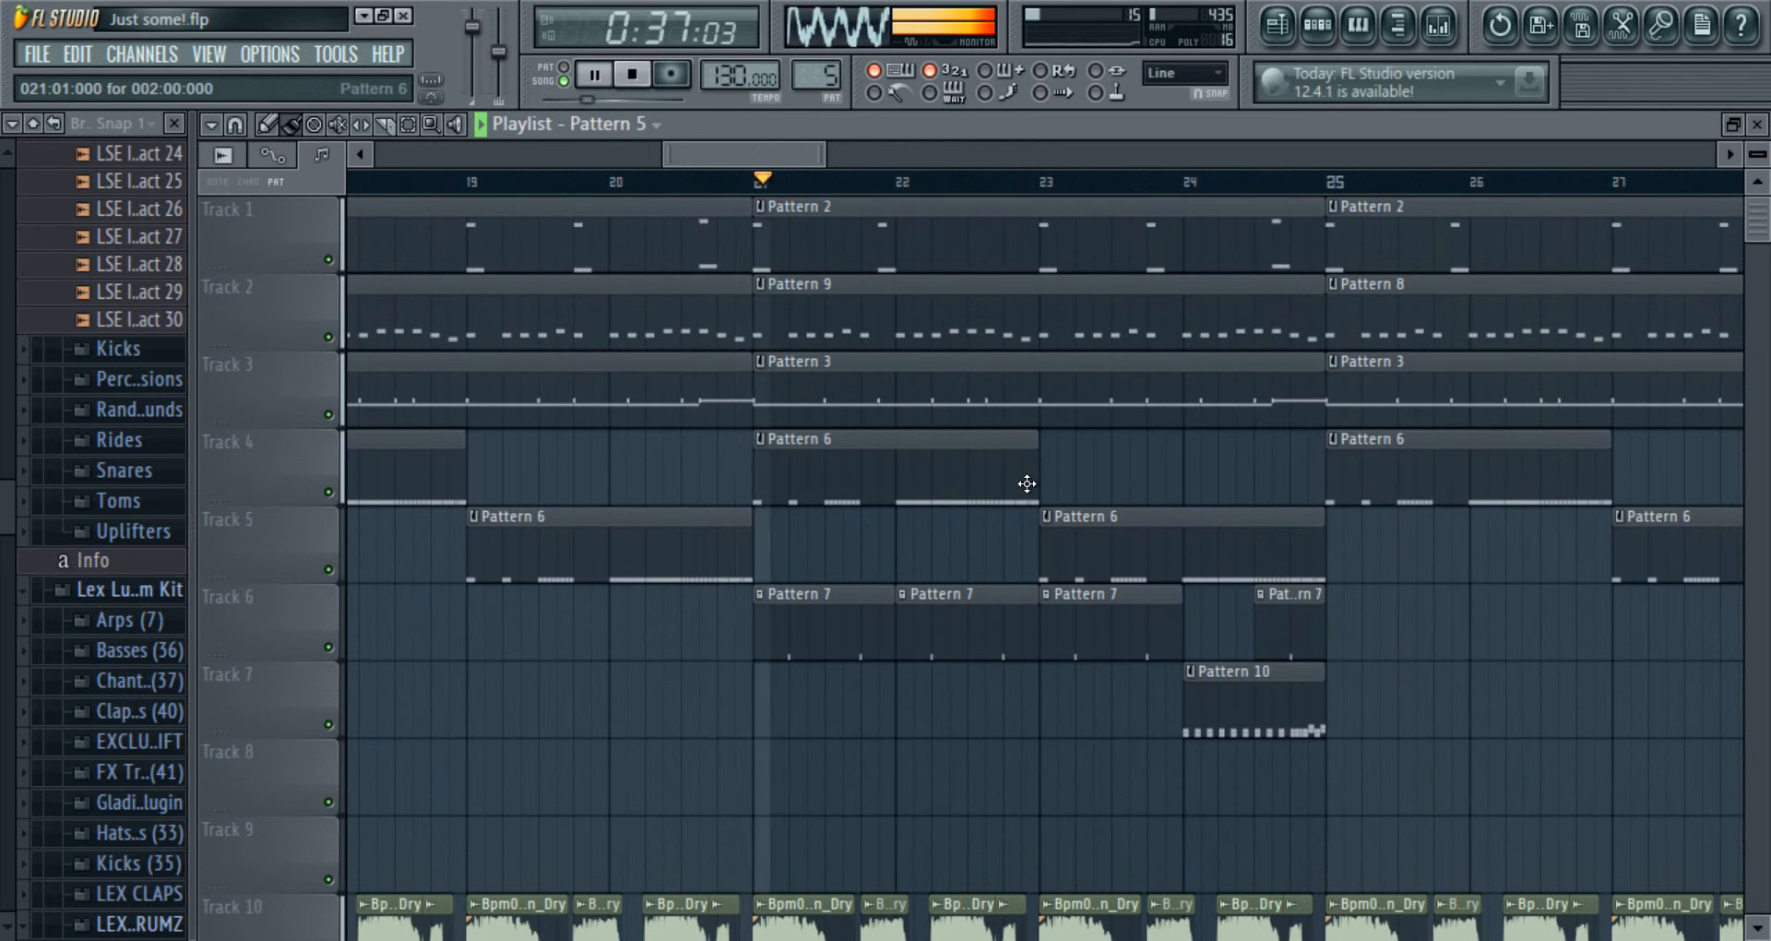
pyautogui.scroll(-5, 1027, 484)
pyautogui.scroll(5, 1042, 482)
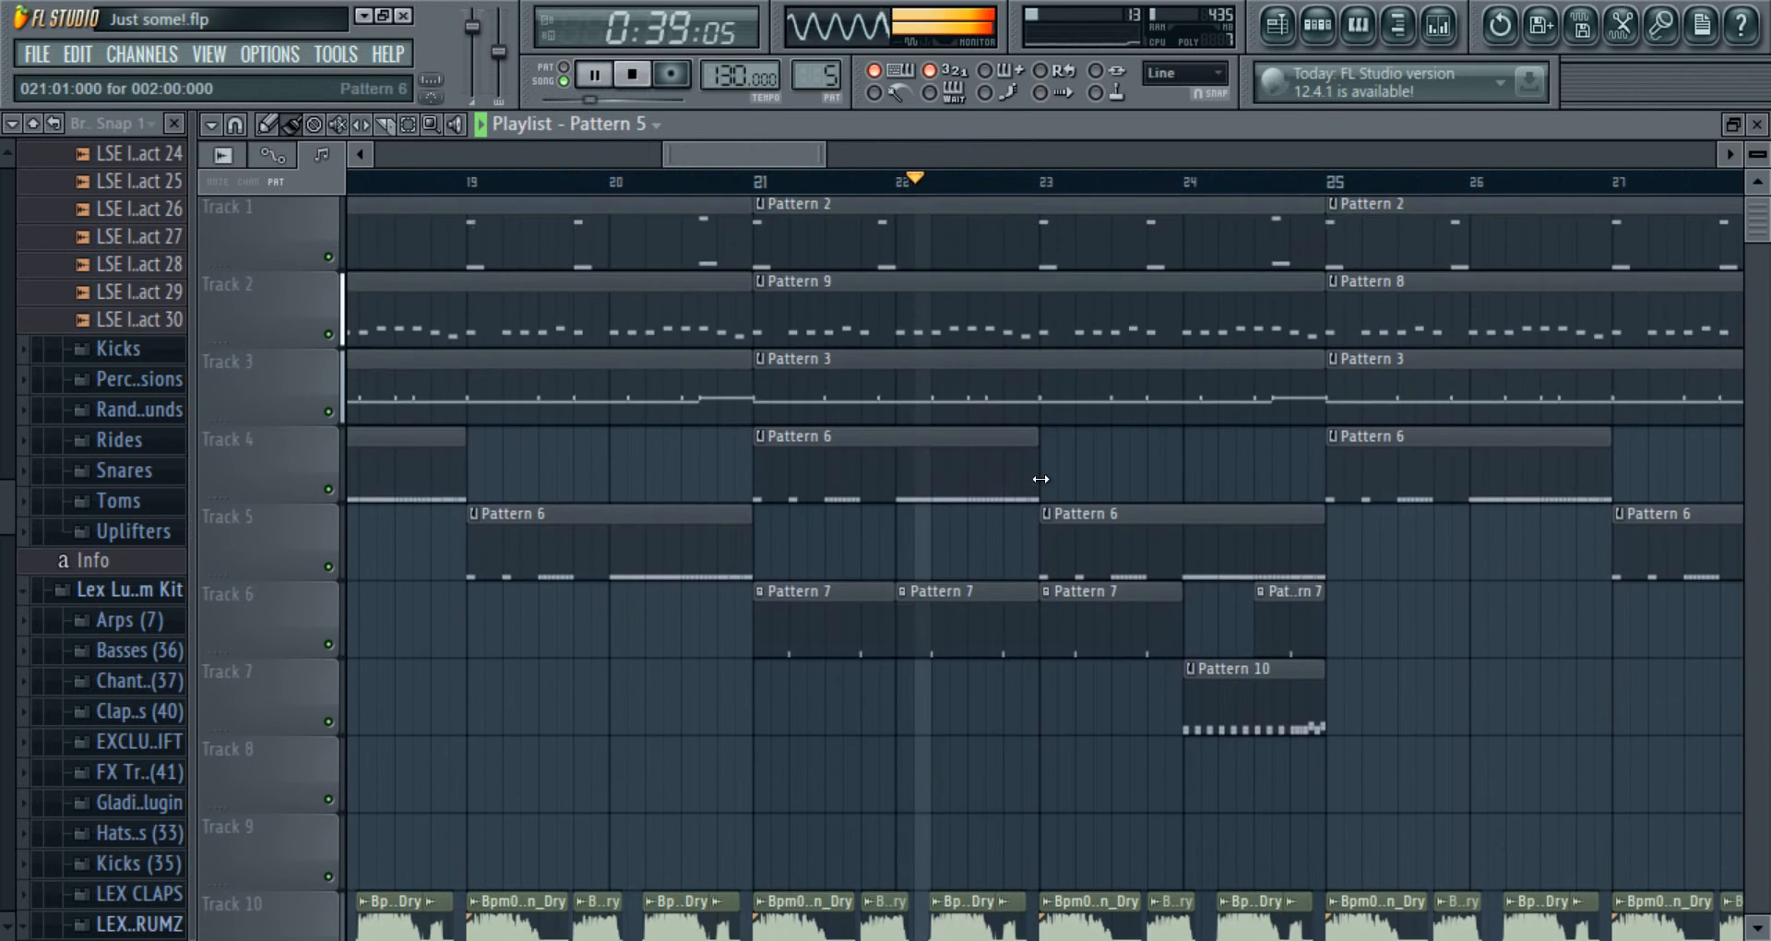
# - Follow the playing arrangement from bar 22 to bar 33, checking the upper and lower tracks, and stop playback
pyautogui.moveTo(772, 152); pyautogui.dragTo(842, 162)
pyautogui.scroll(-5, 1015, 614)
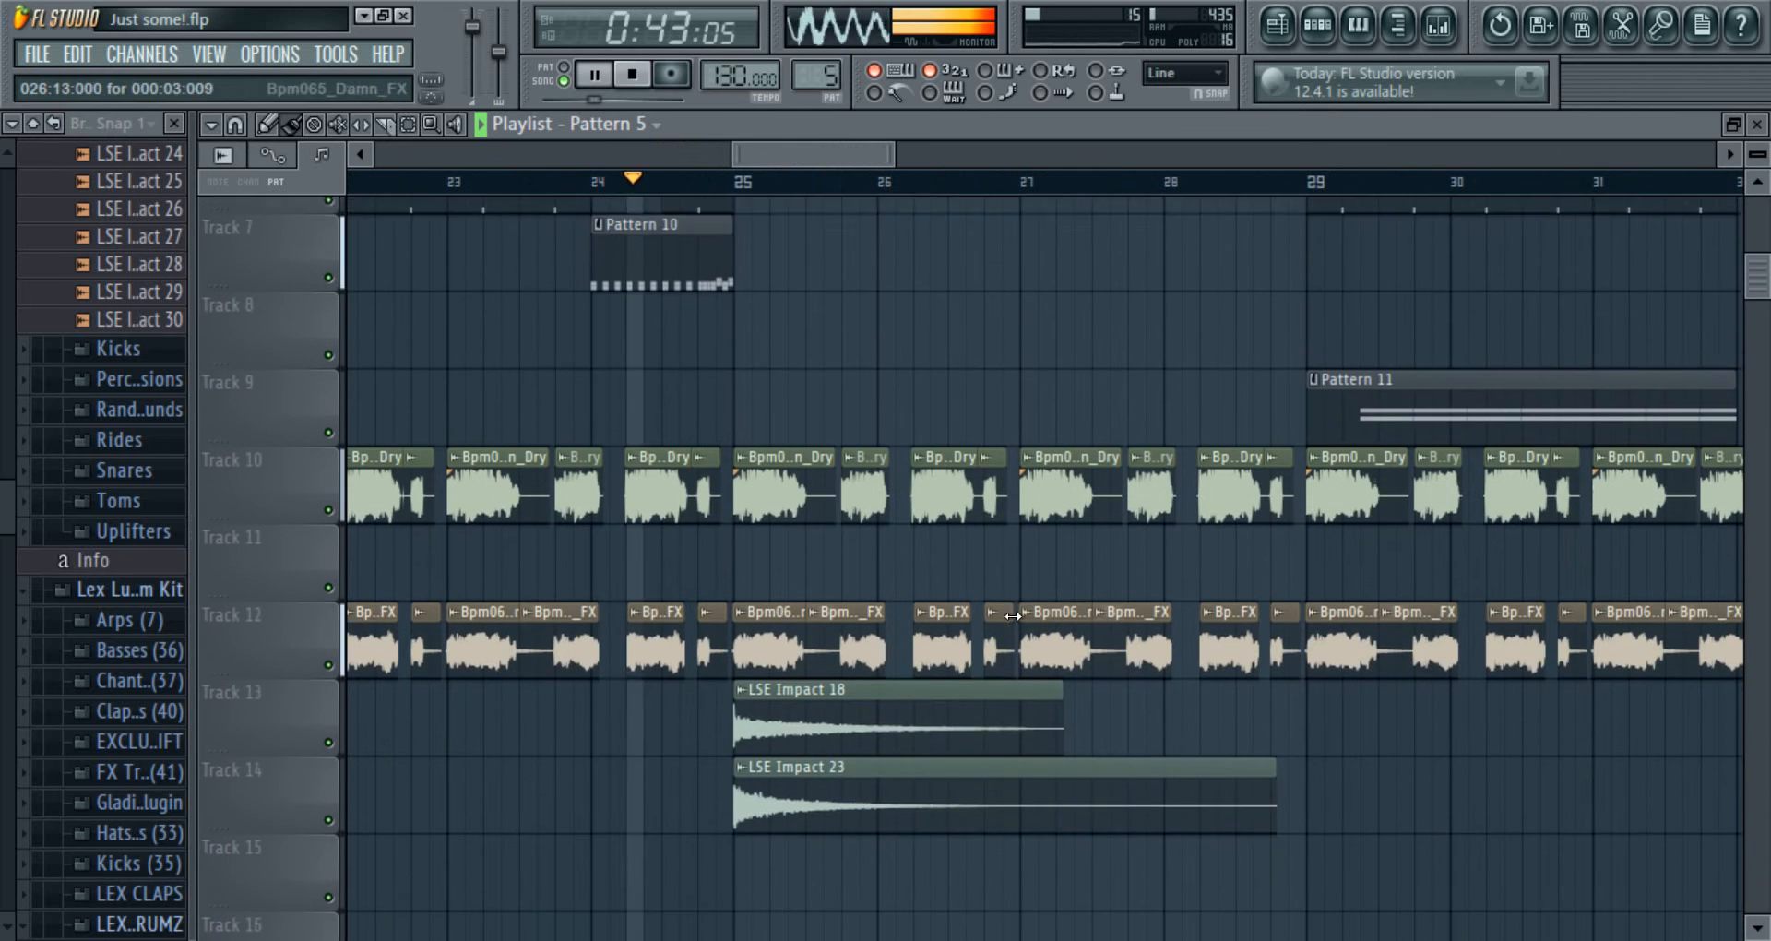
pyautogui.scroll(5, 1013, 616)
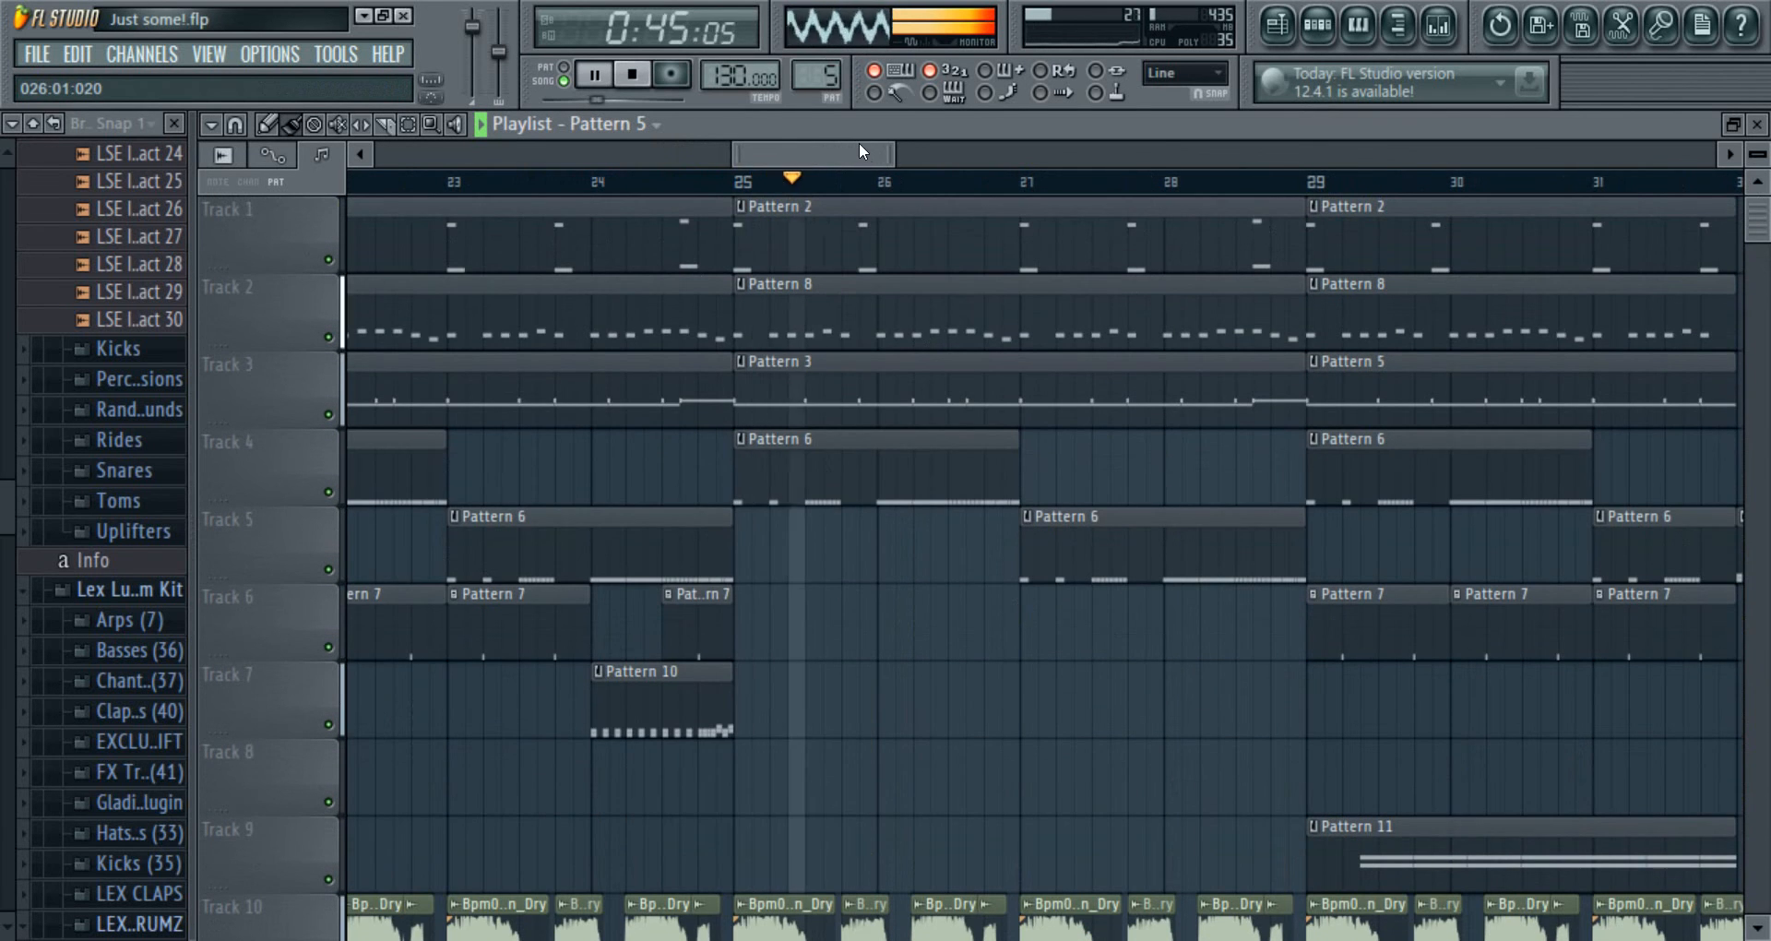
pyautogui.moveTo(860, 142); pyautogui.dragTo(922, 164)
pyautogui.scroll(-6, 358, 795)
pyautogui.scroll(6, 557, 558)
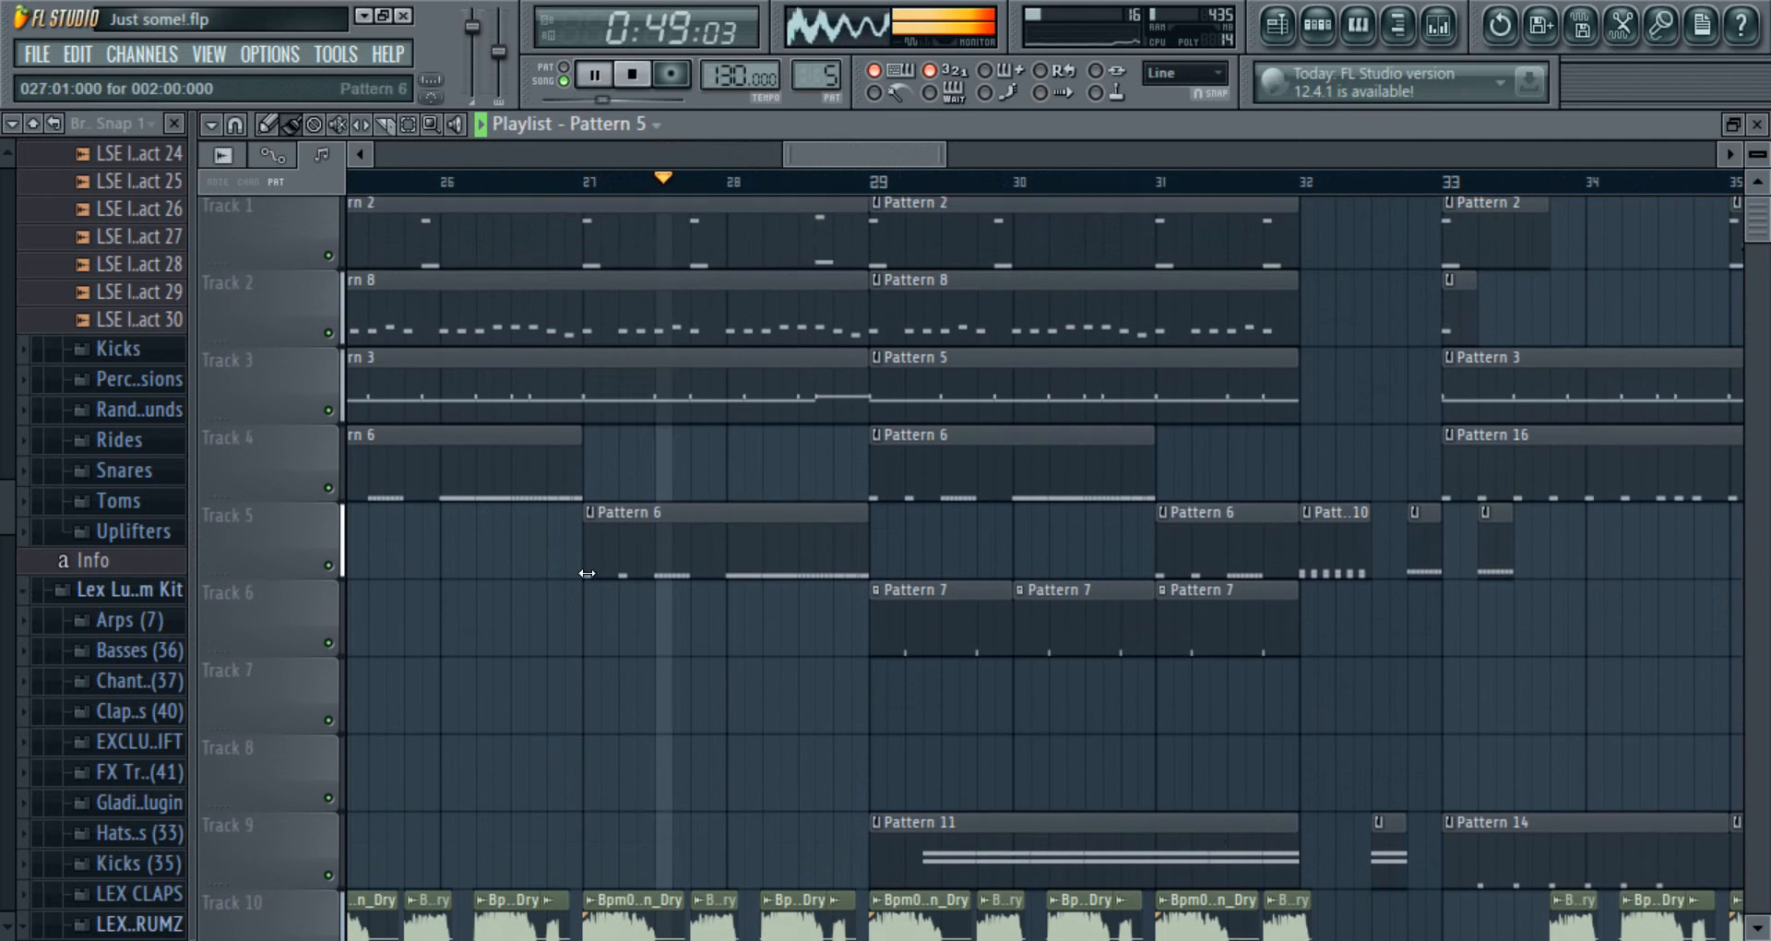
pyautogui.moveTo(823, 150); pyautogui.dragTo(916, 142)
pyautogui.scroll(-3, 953, 502)
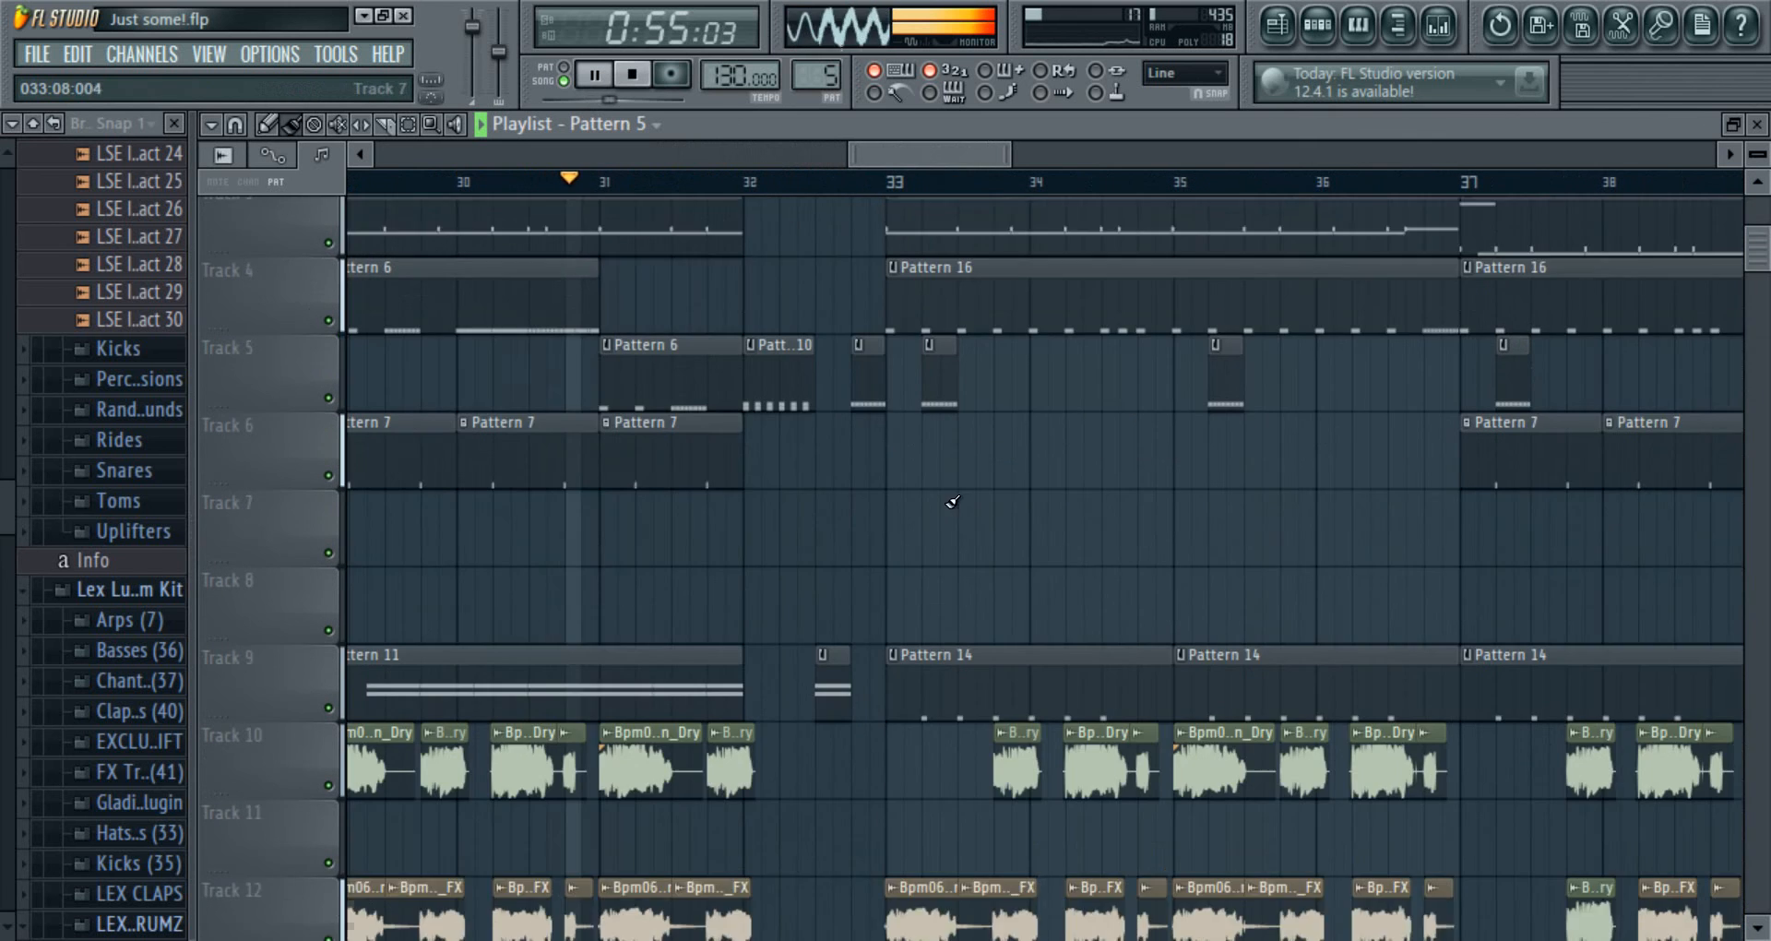
pyautogui.scroll(3, 901, 482)
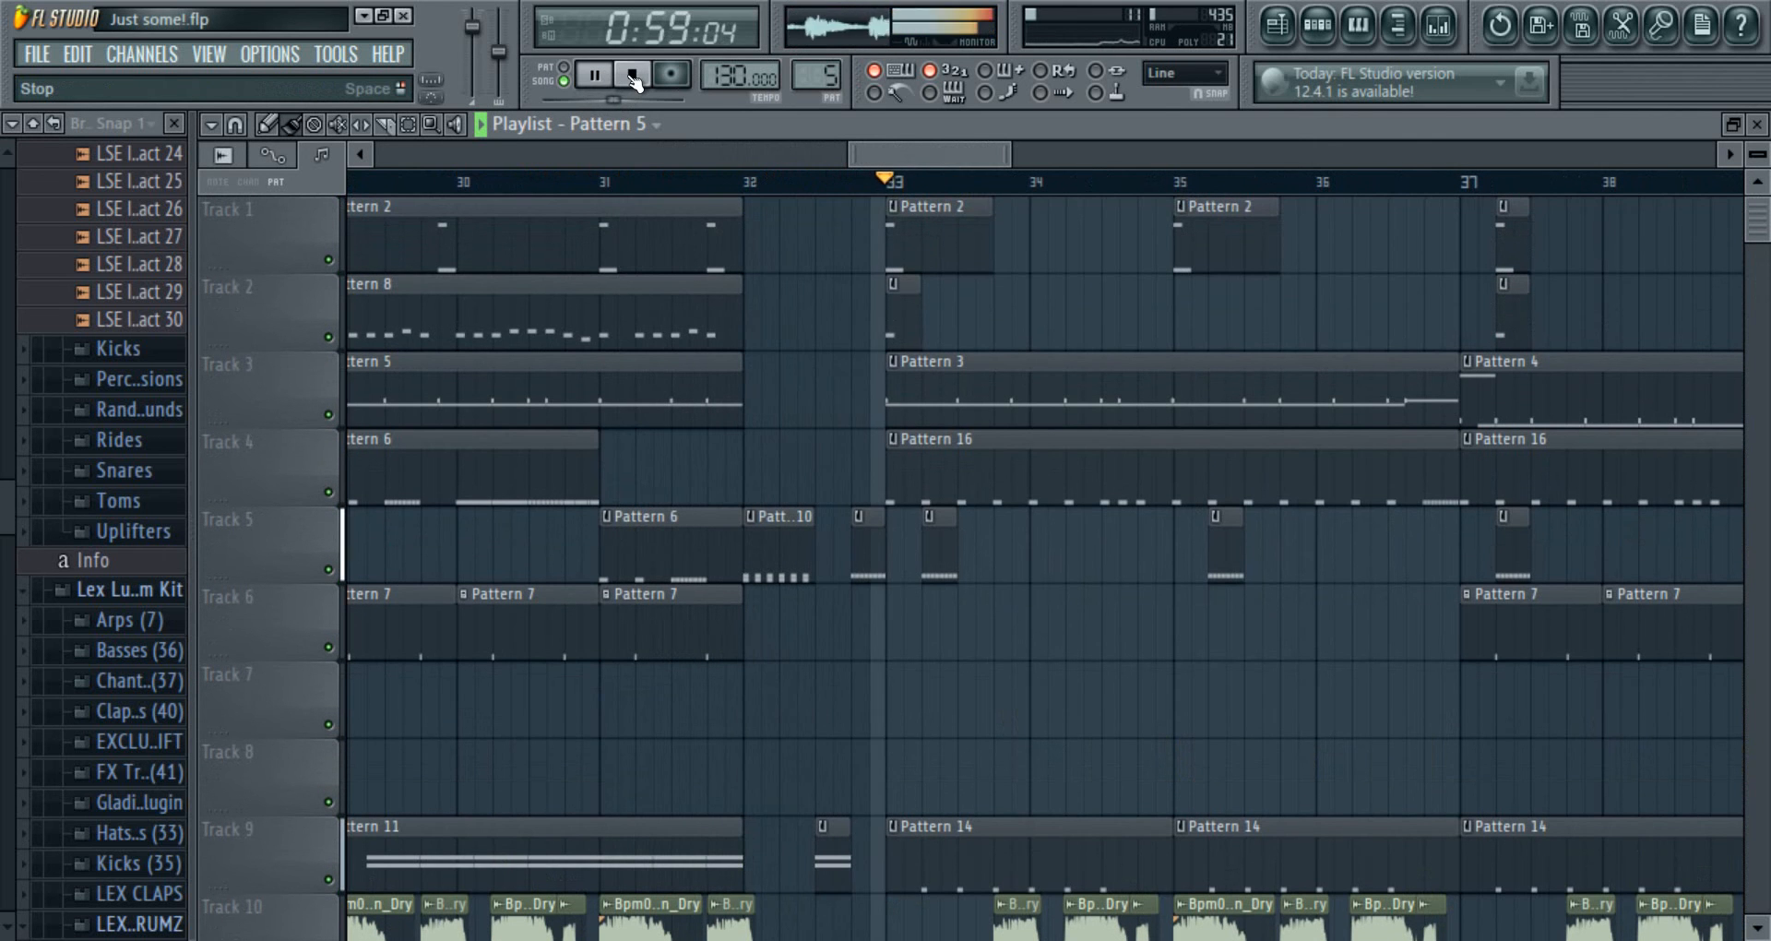
pyautogui.click(633, 75)
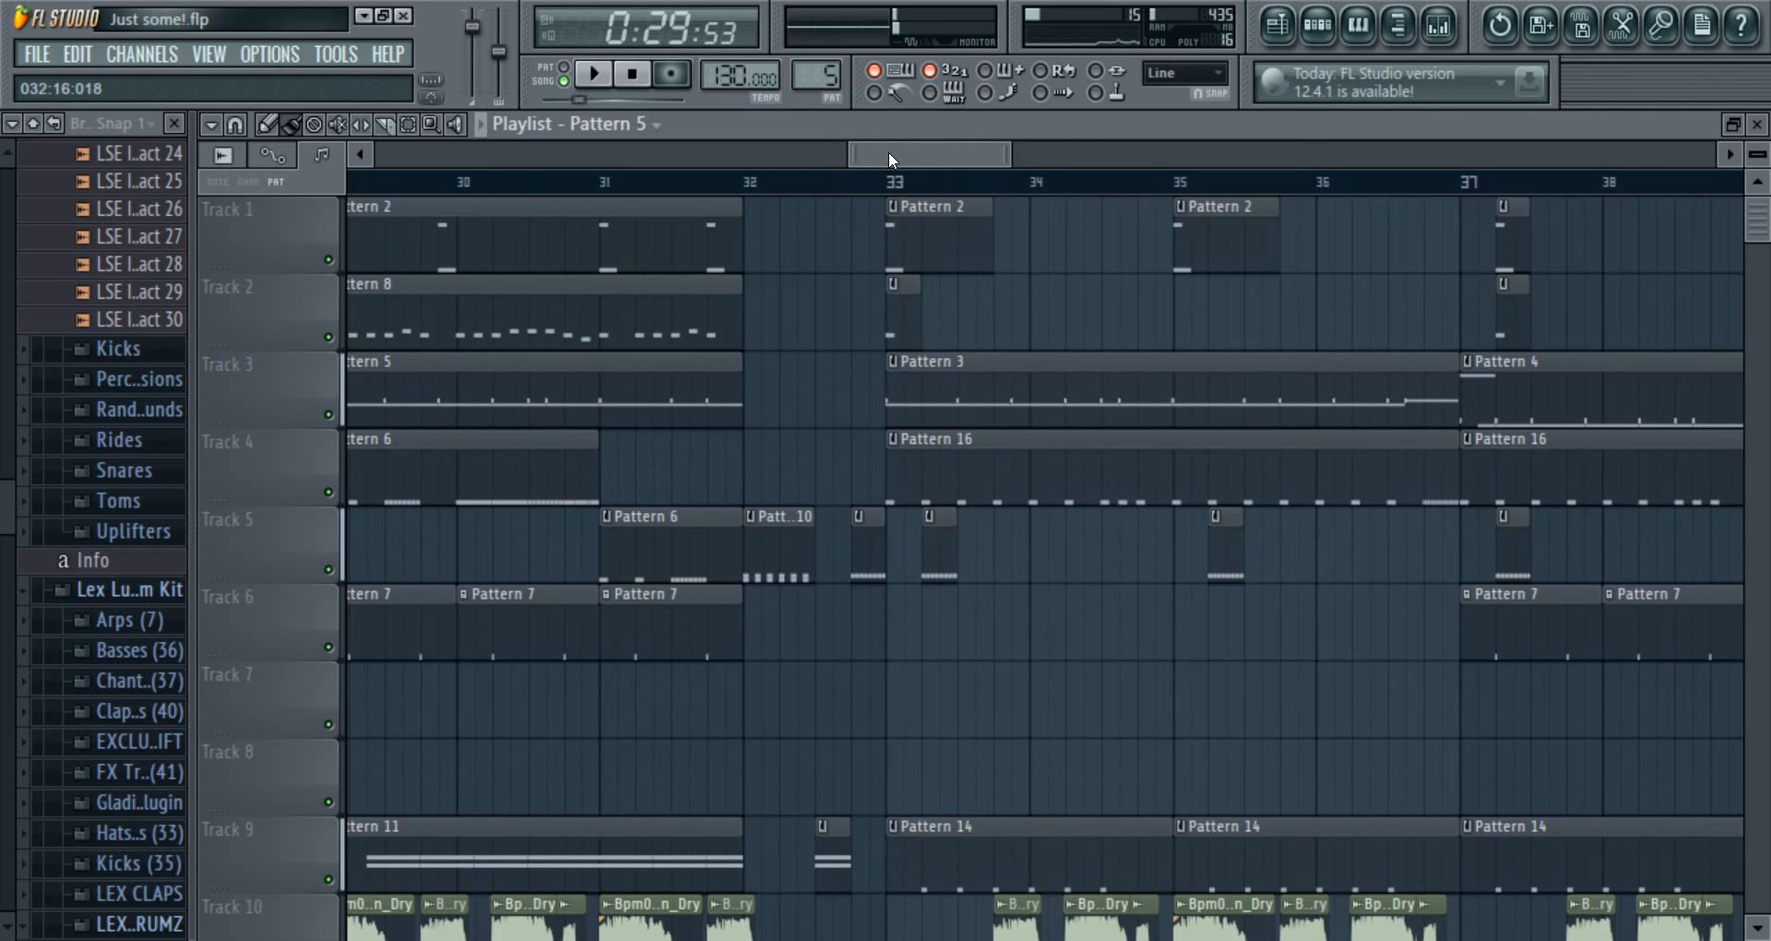
# - Set the song position to bar 32 and examine the pattern and audio clips from bar 33 onward
pyautogui.moveTo(888, 151)
pyautogui.mouseDown()
pyautogui.moveTo(736, 181)
pyautogui.moveTo(904, 169)
pyautogui.mouseUp()
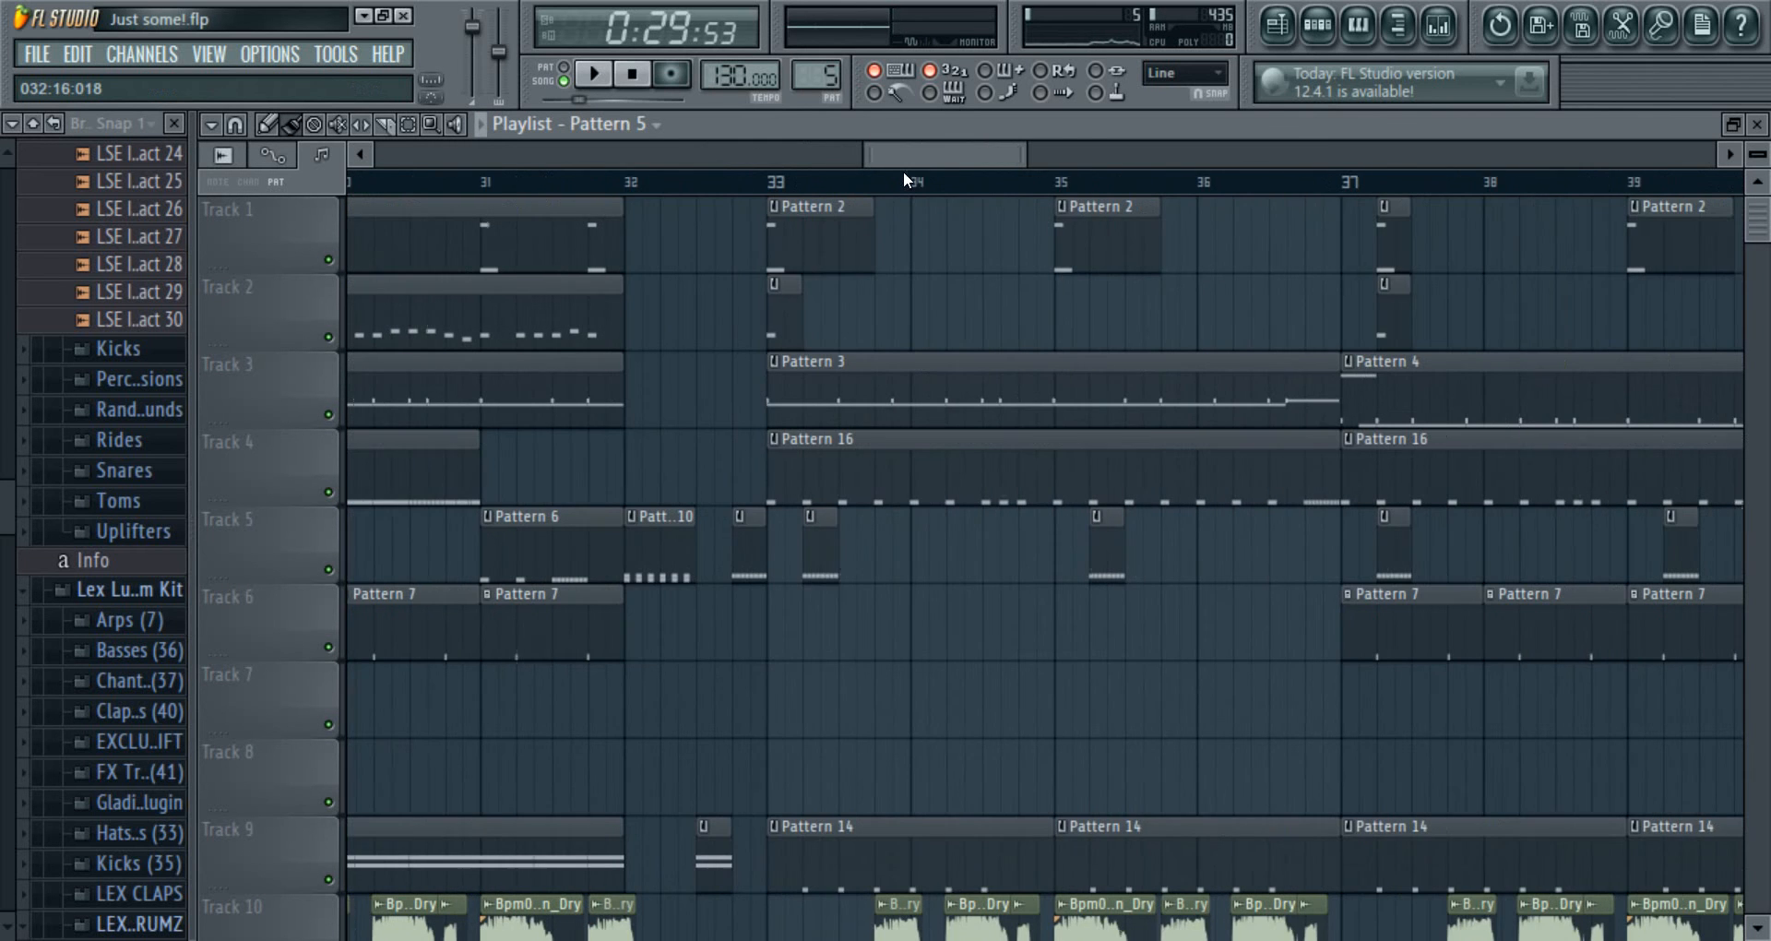
pyautogui.click(618, 184)
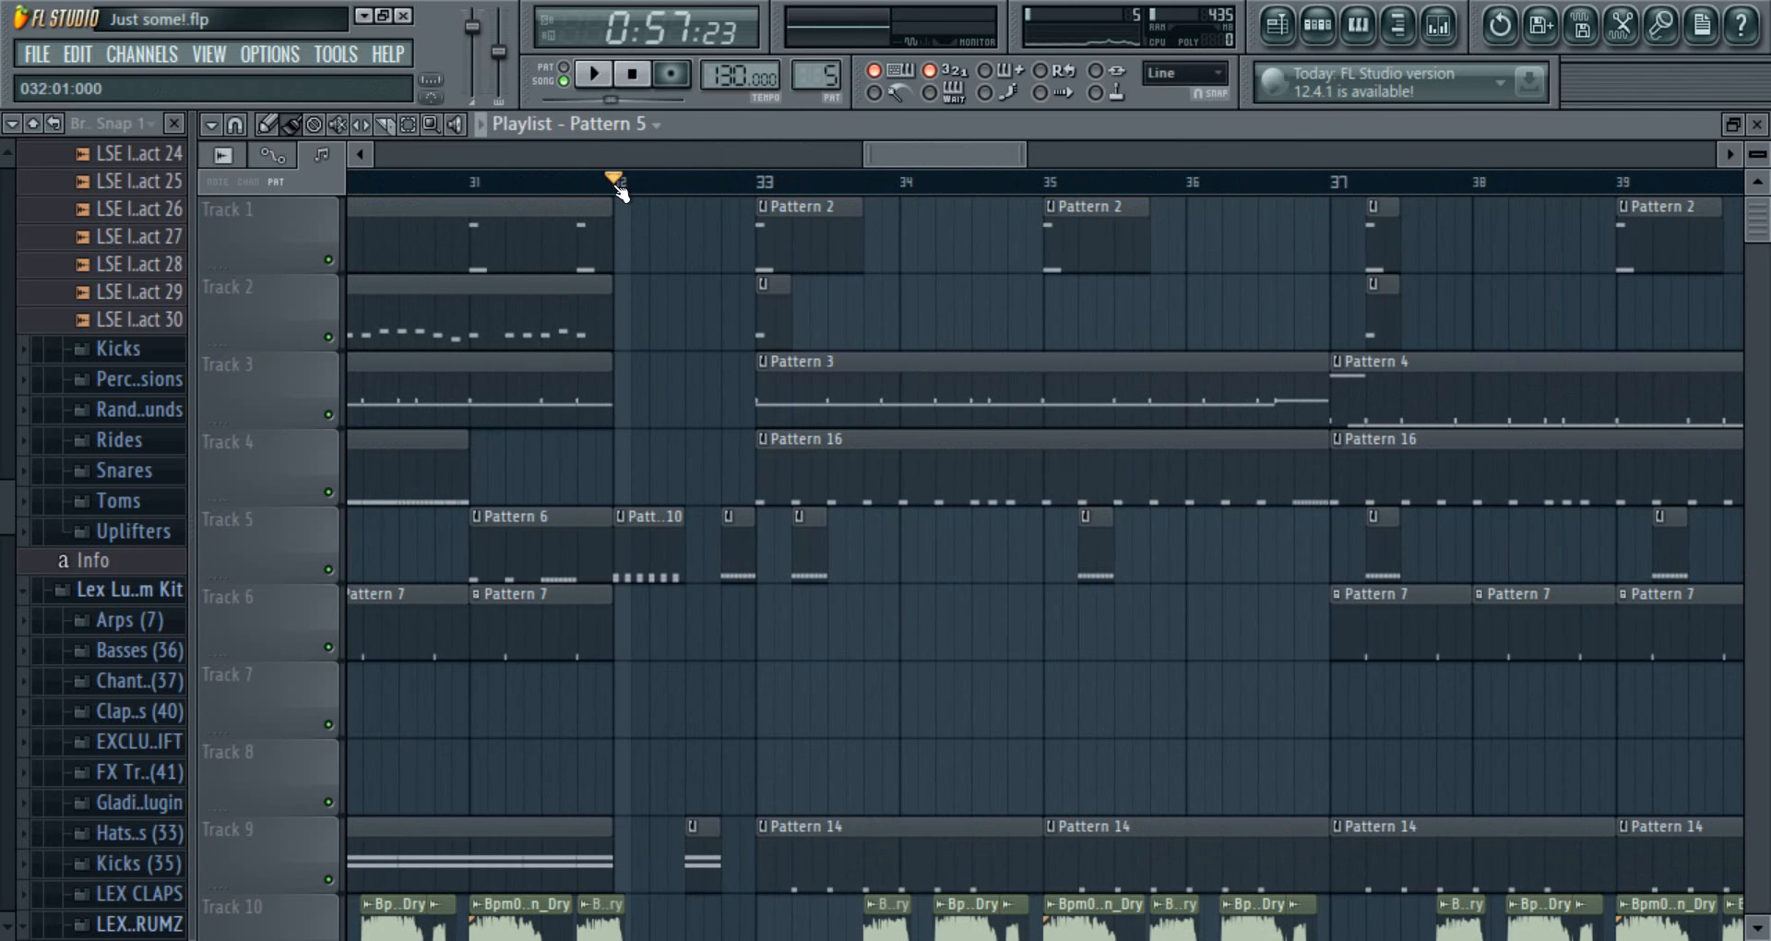
pyautogui.moveTo(944, 150); pyautogui.dragTo(935, 163)
pyautogui.scroll(-5, 624, 653)
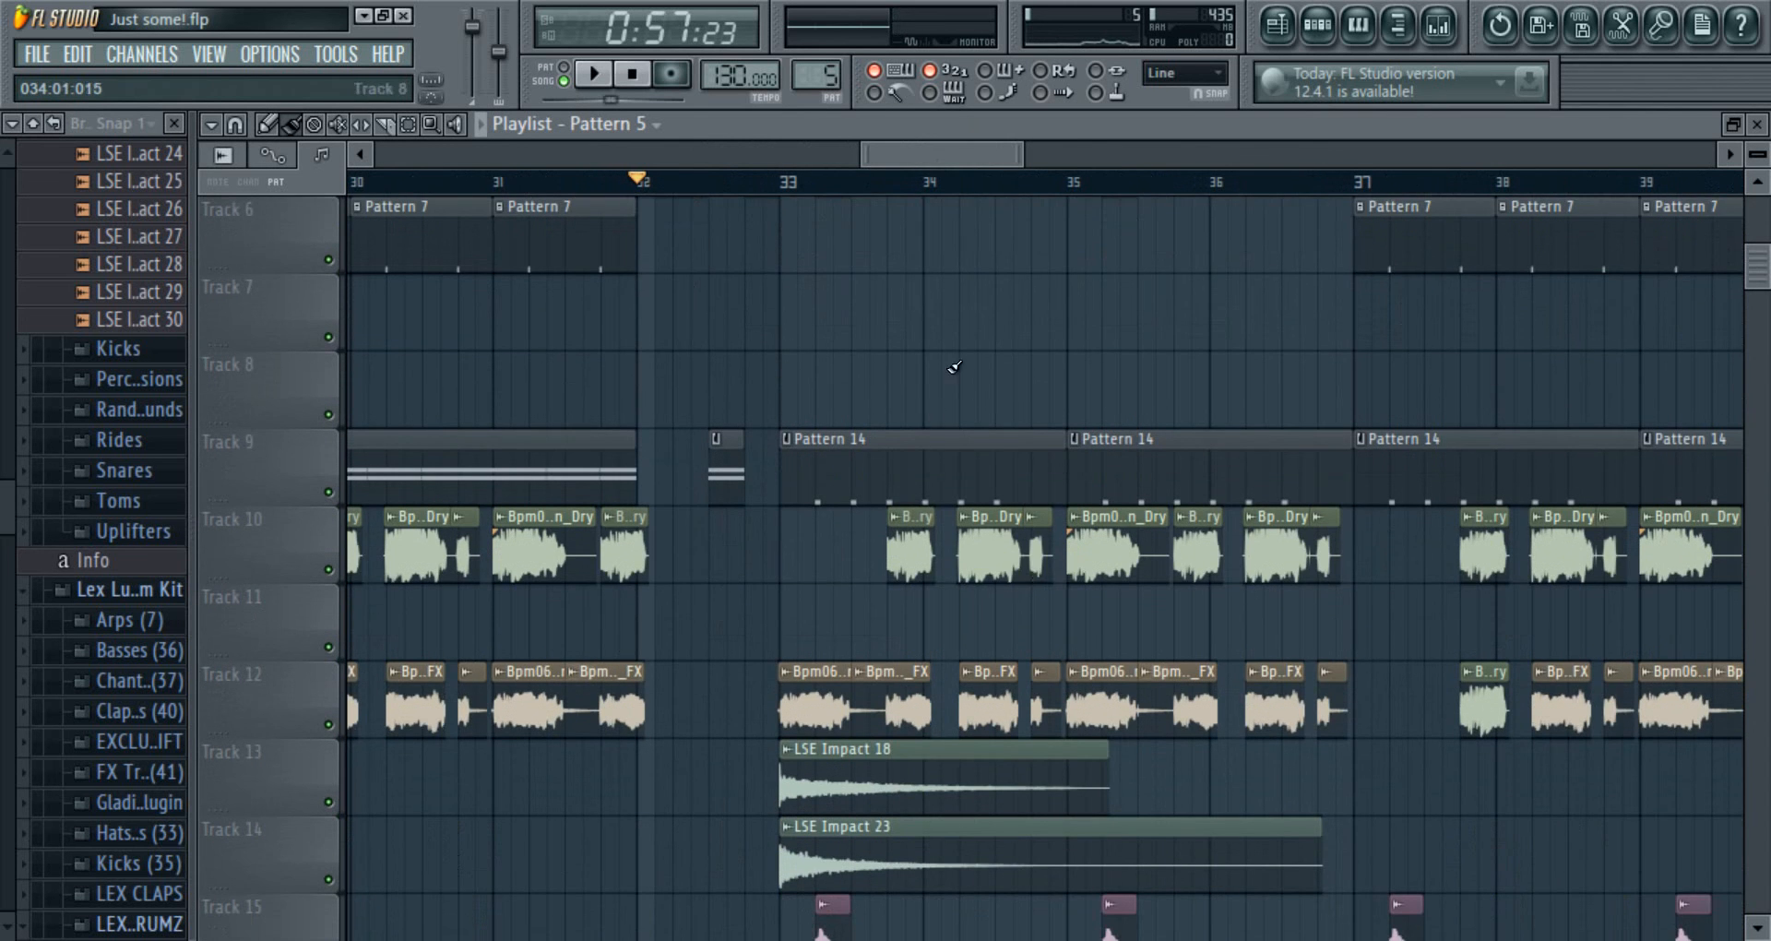
pyautogui.scroll(5, 955, 367)
pyautogui.moveTo(949, 152); pyautogui.dragTo(961, 153)
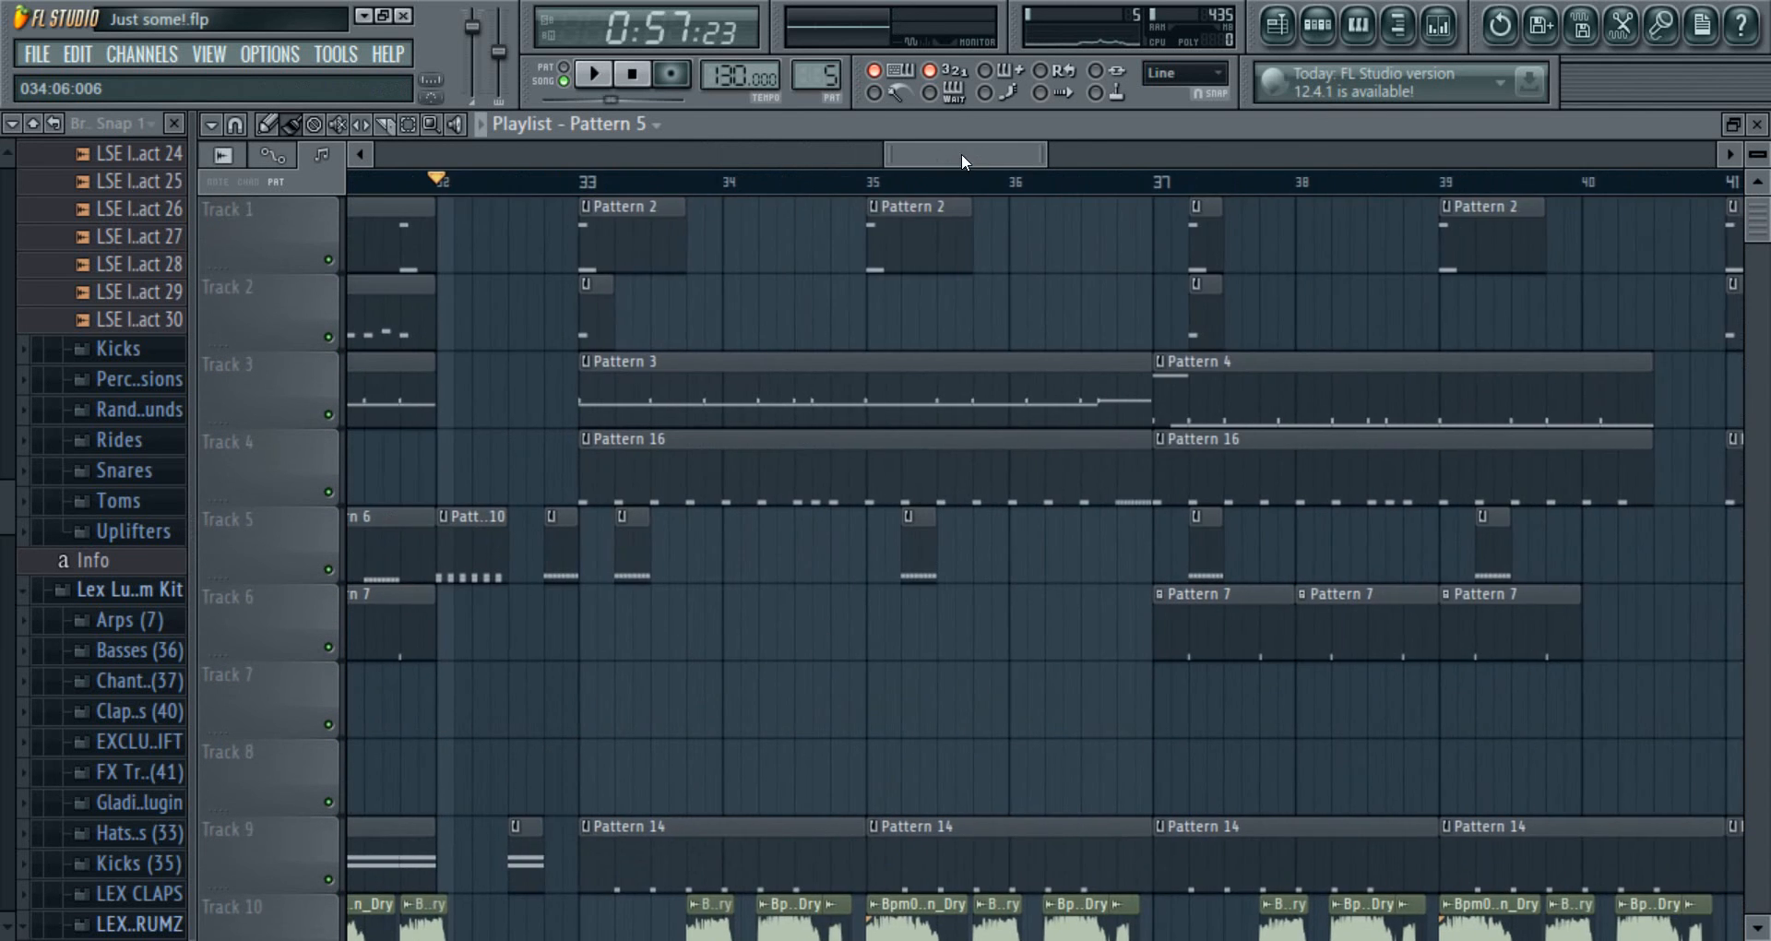
# - Play the song from bar 32 and follow the arrangement along the playlist to bar 53
pyautogui.click(587, 190)
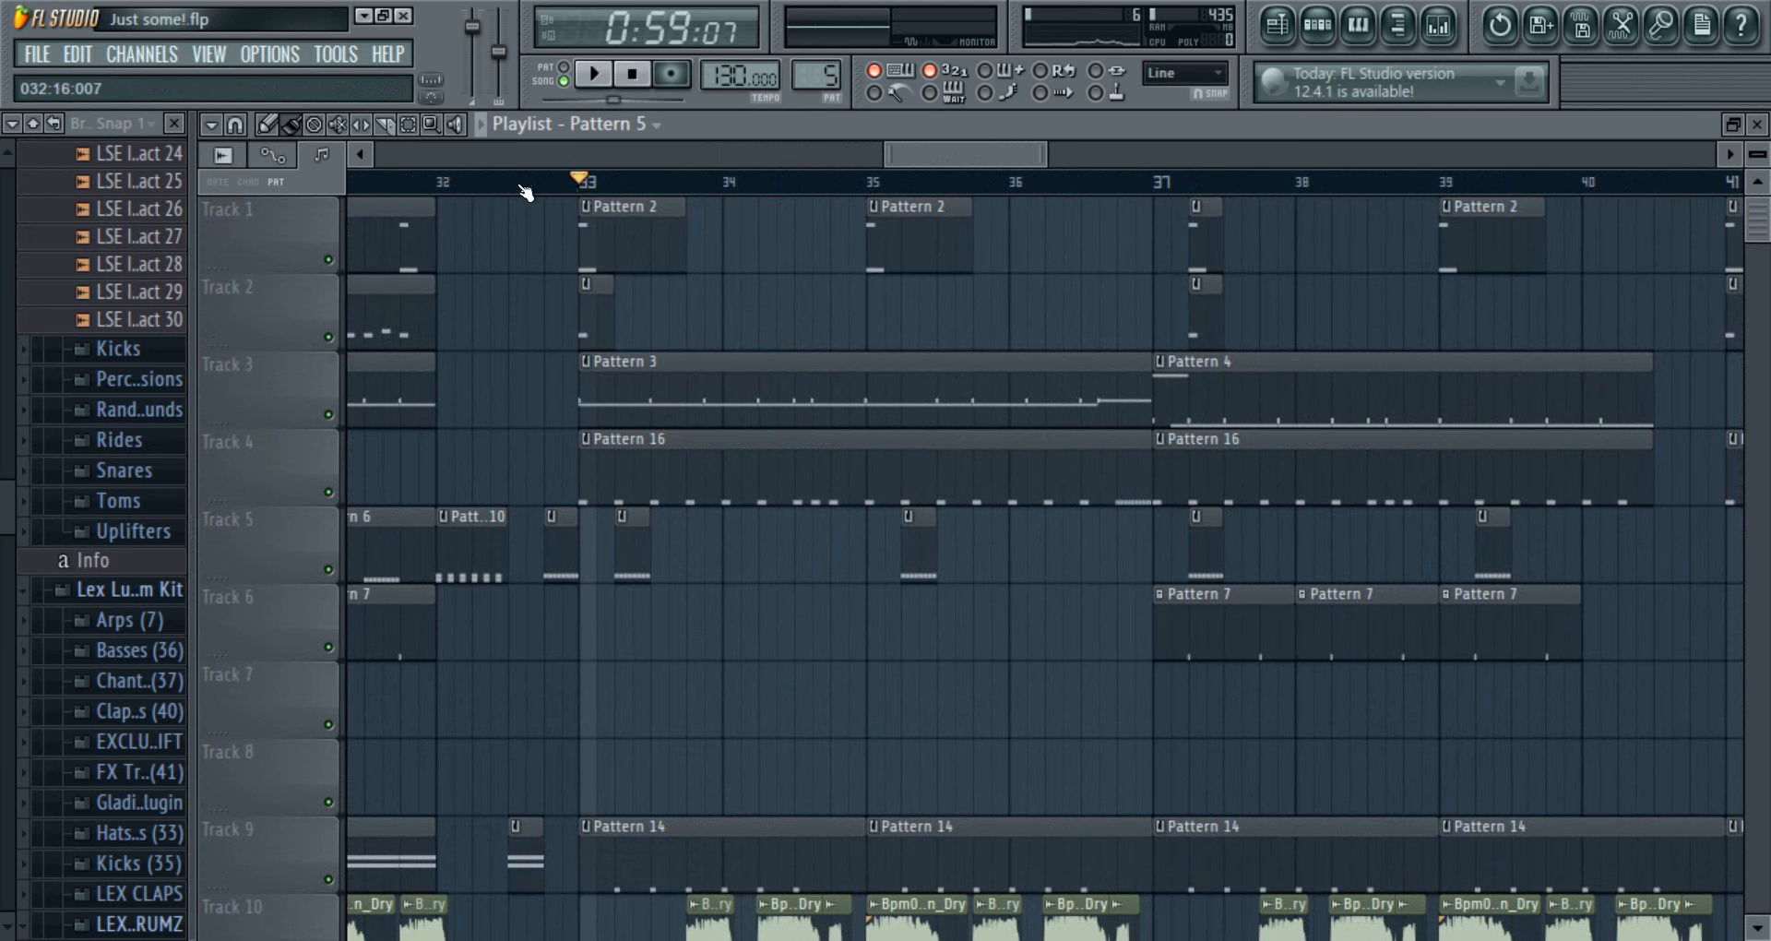
pyautogui.click(454, 184)
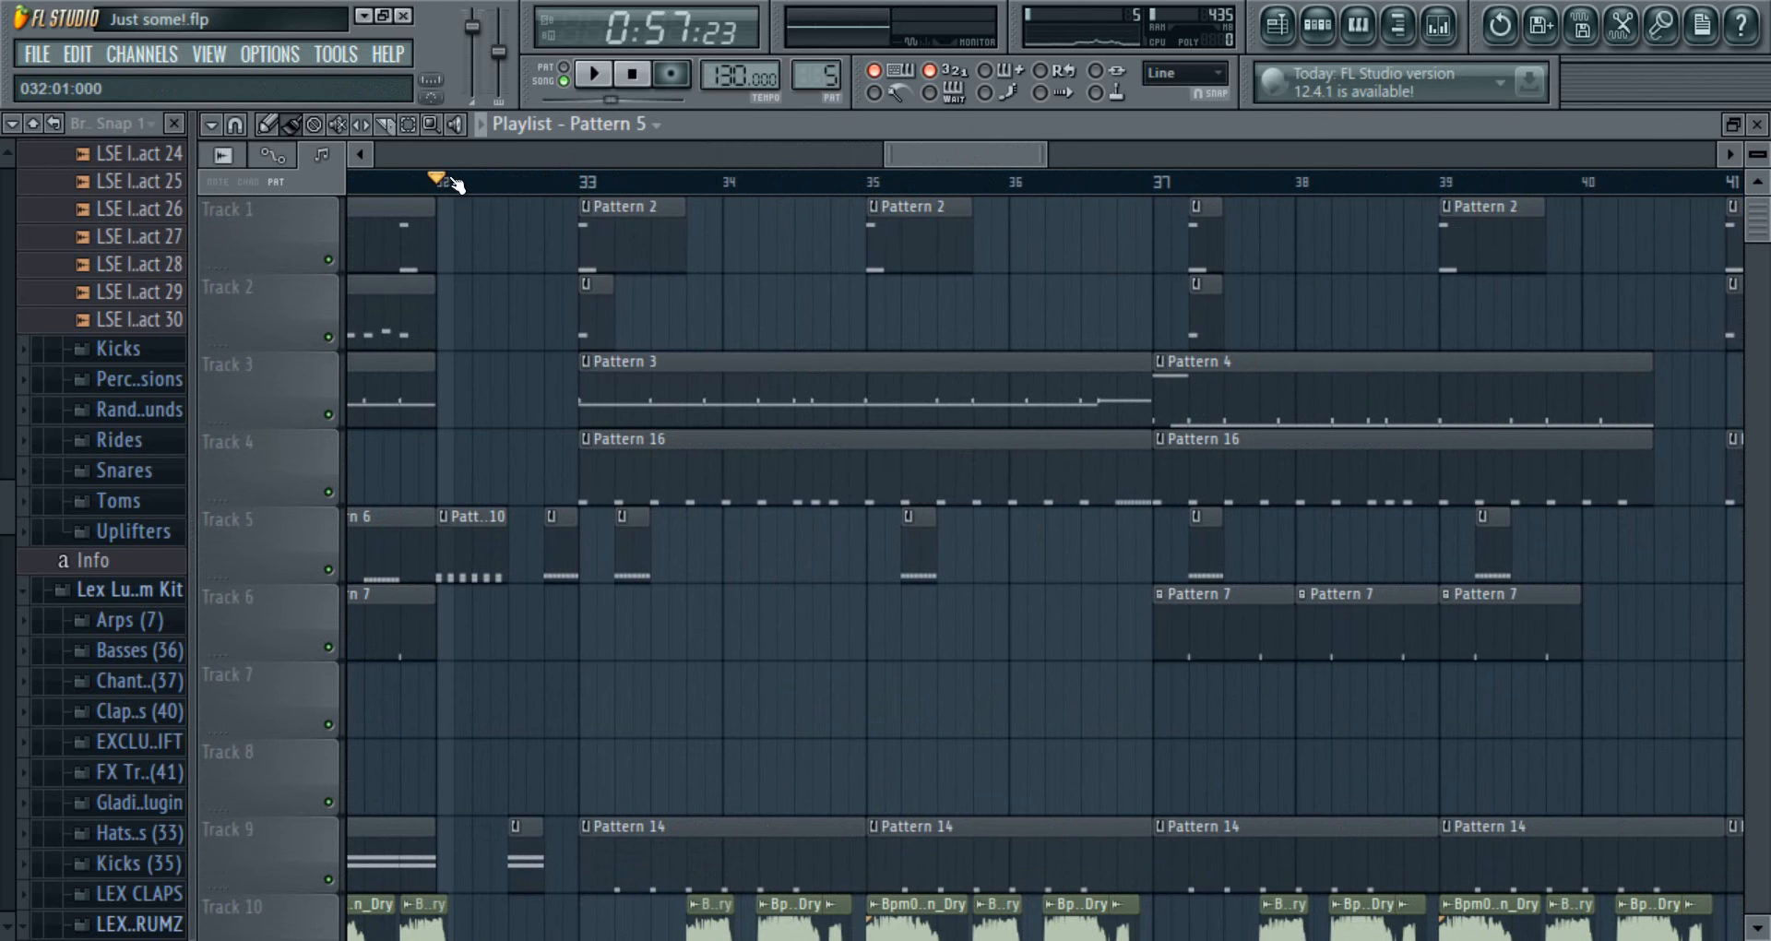
pyautogui.click(590, 76)
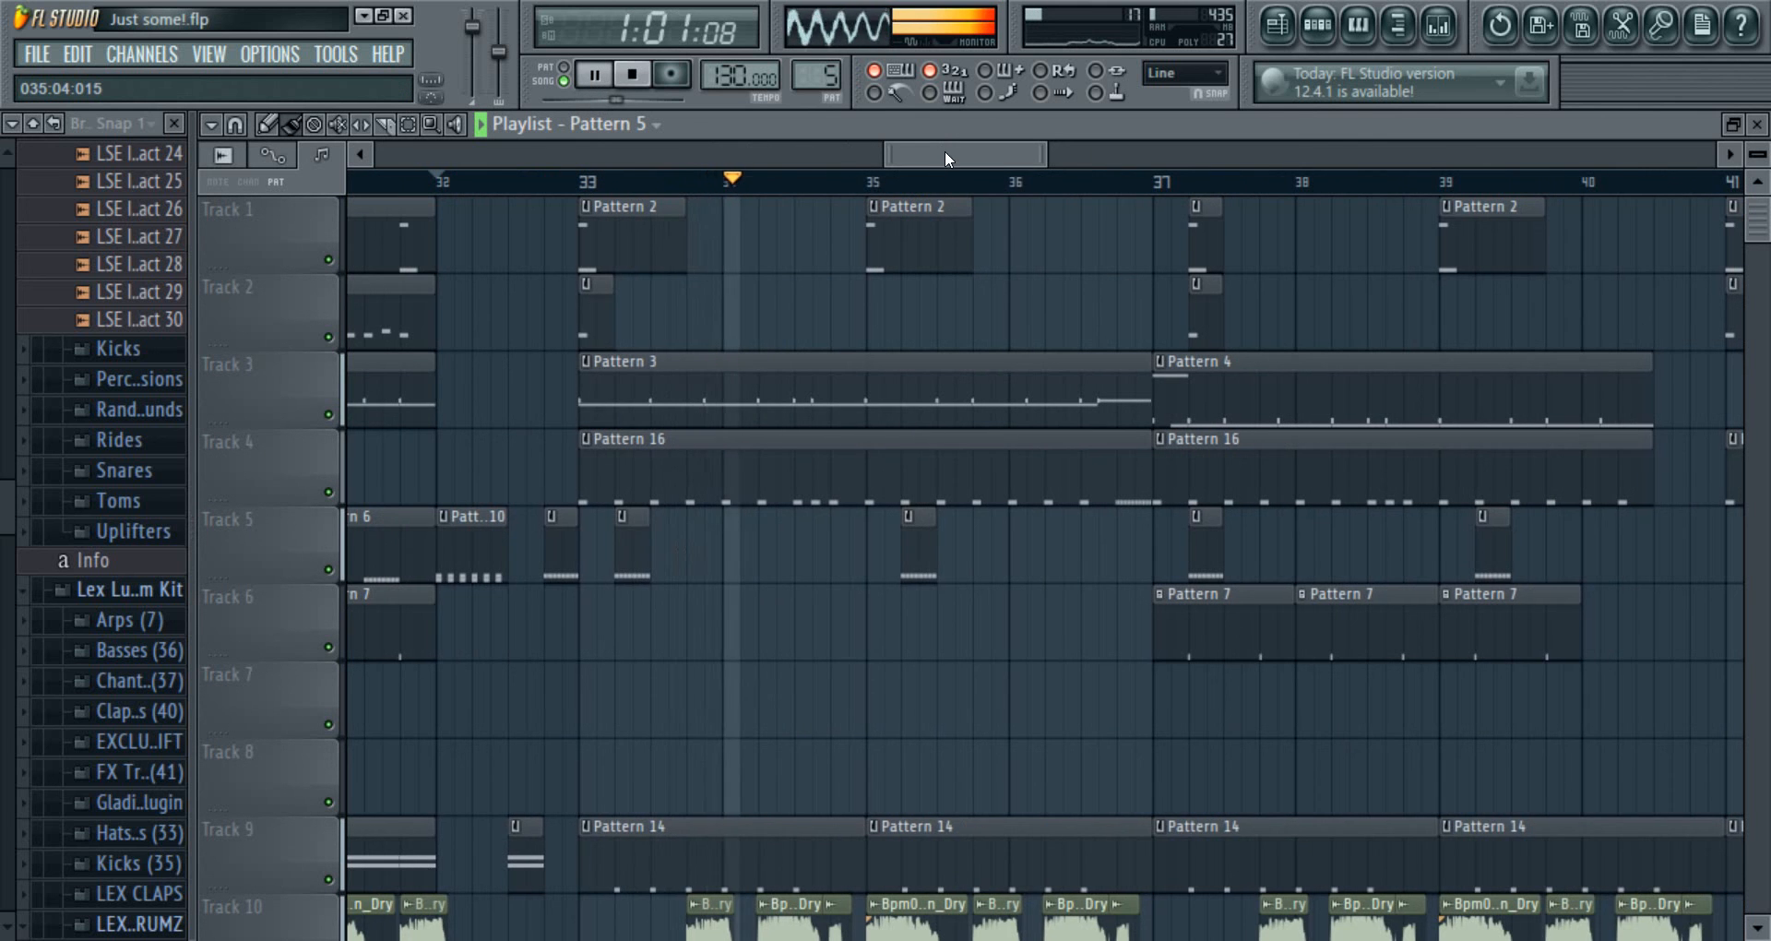
pyautogui.moveTo(944, 152); pyautogui.dragTo(1098, 159)
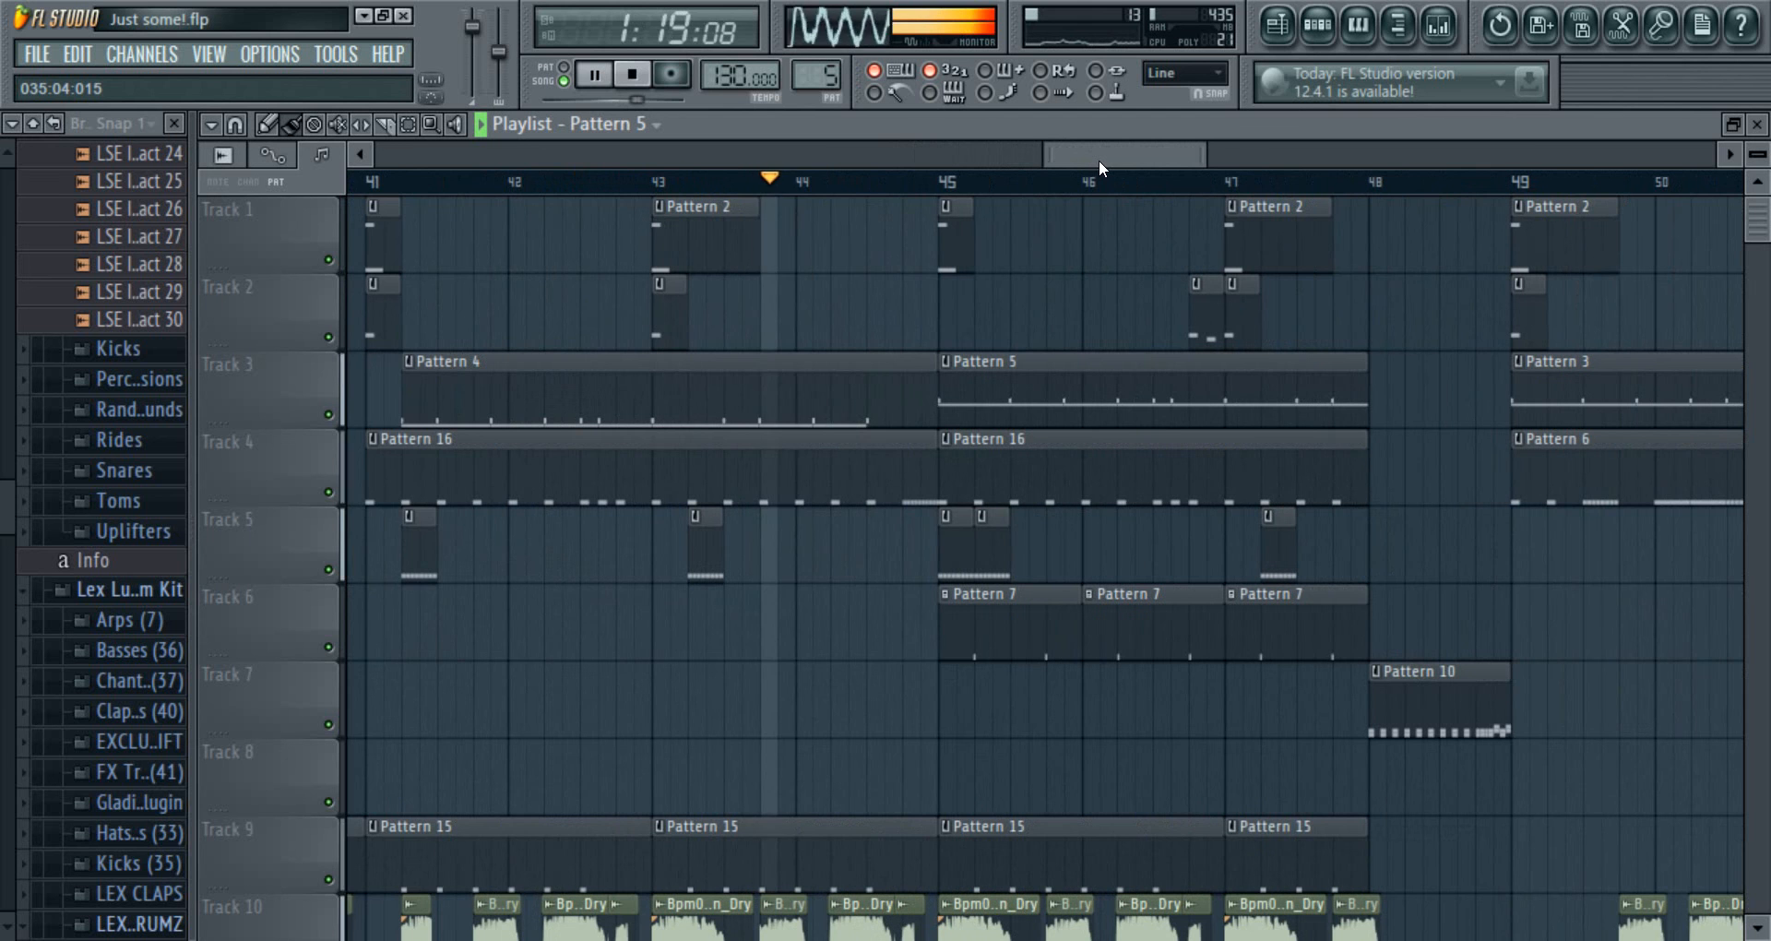
pyautogui.moveTo(1098, 159); pyautogui.dragTo(1109, 161)
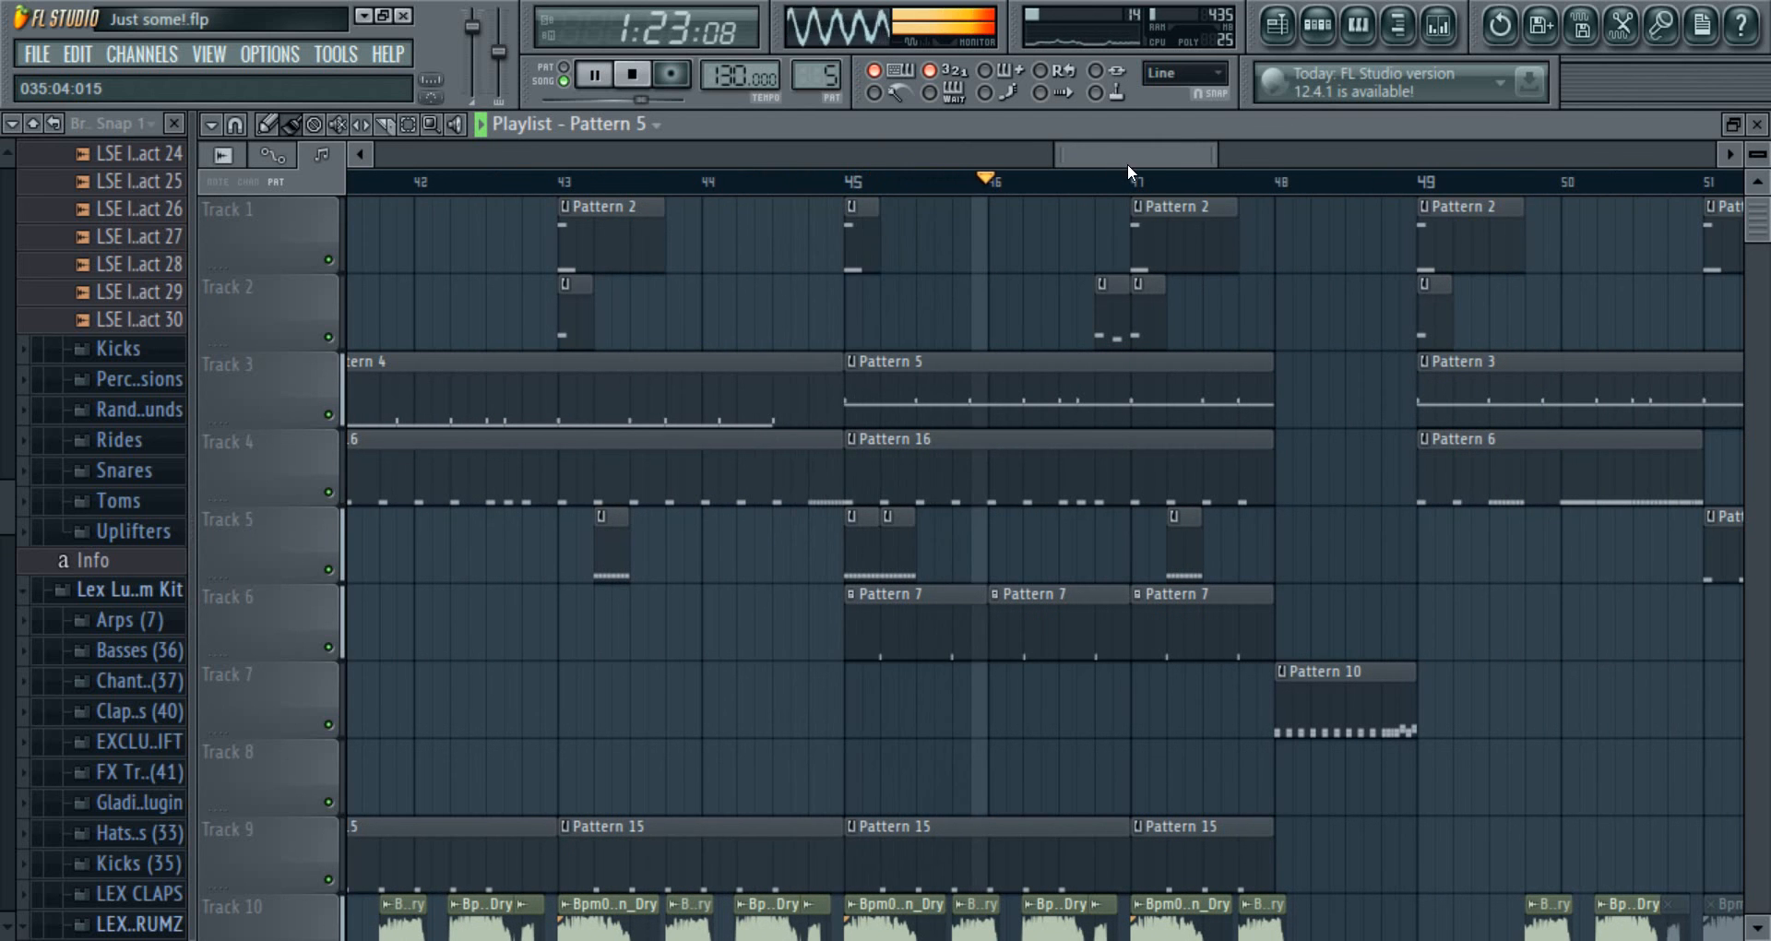
pyautogui.moveTo(1128, 166); pyautogui.dragTo(1208, 155)
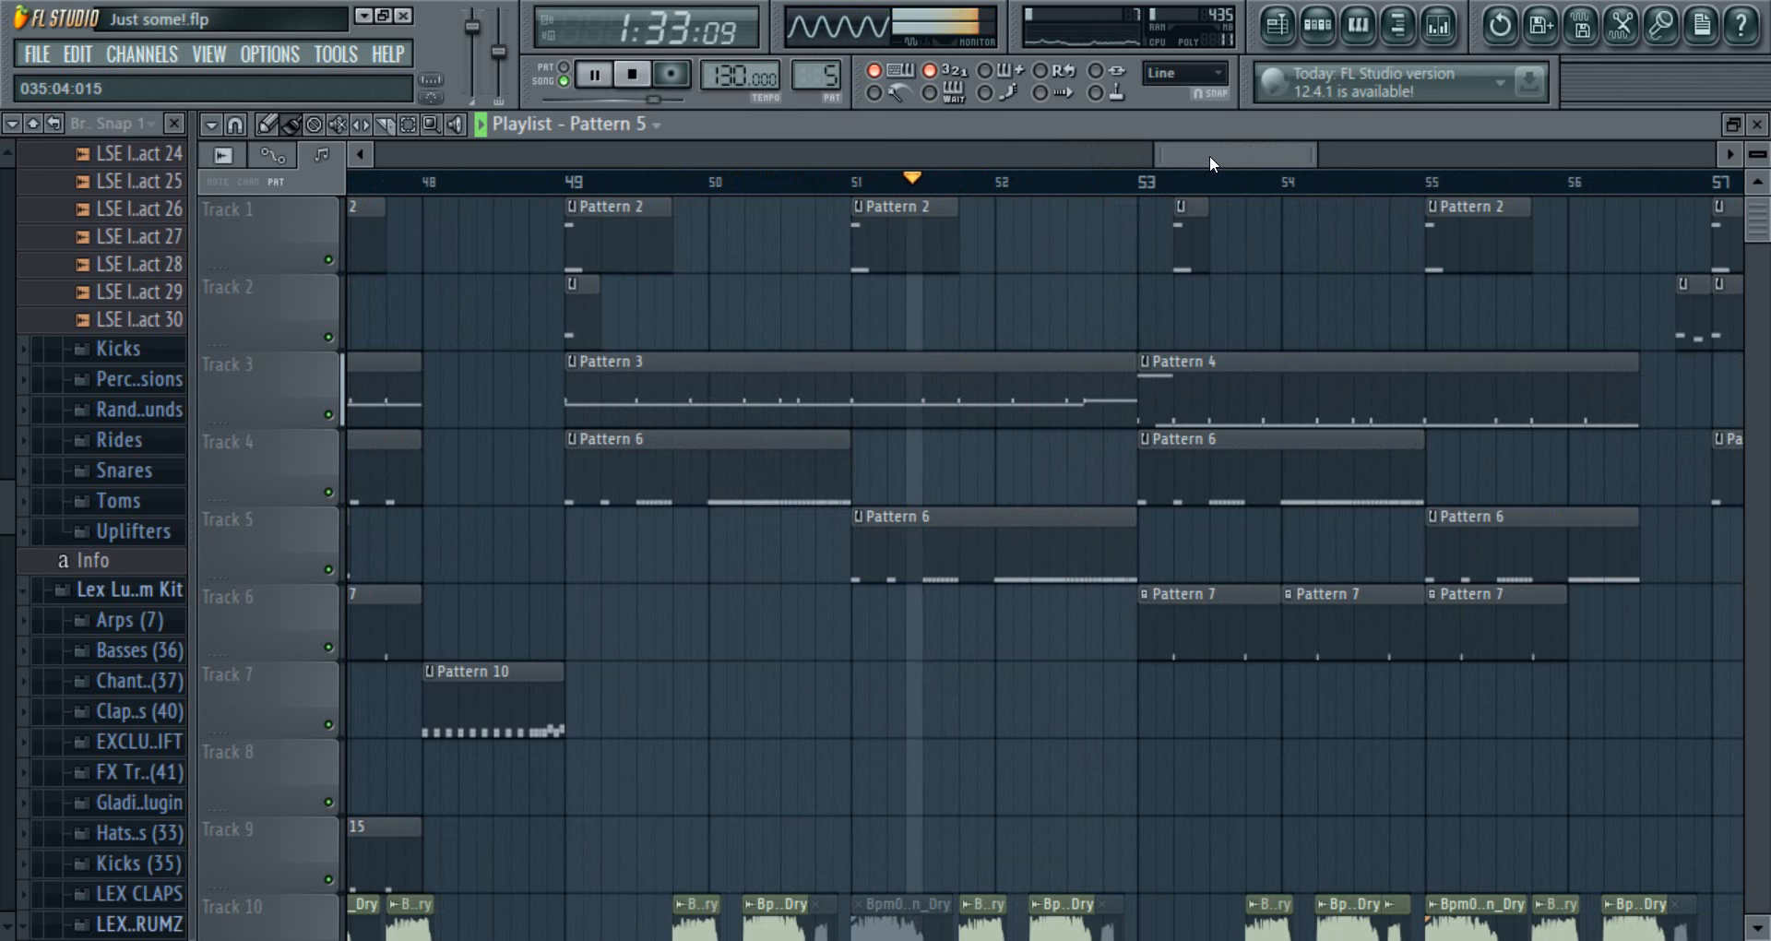
pyautogui.moveTo(1210, 155); pyautogui.dragTo(1277, 157)
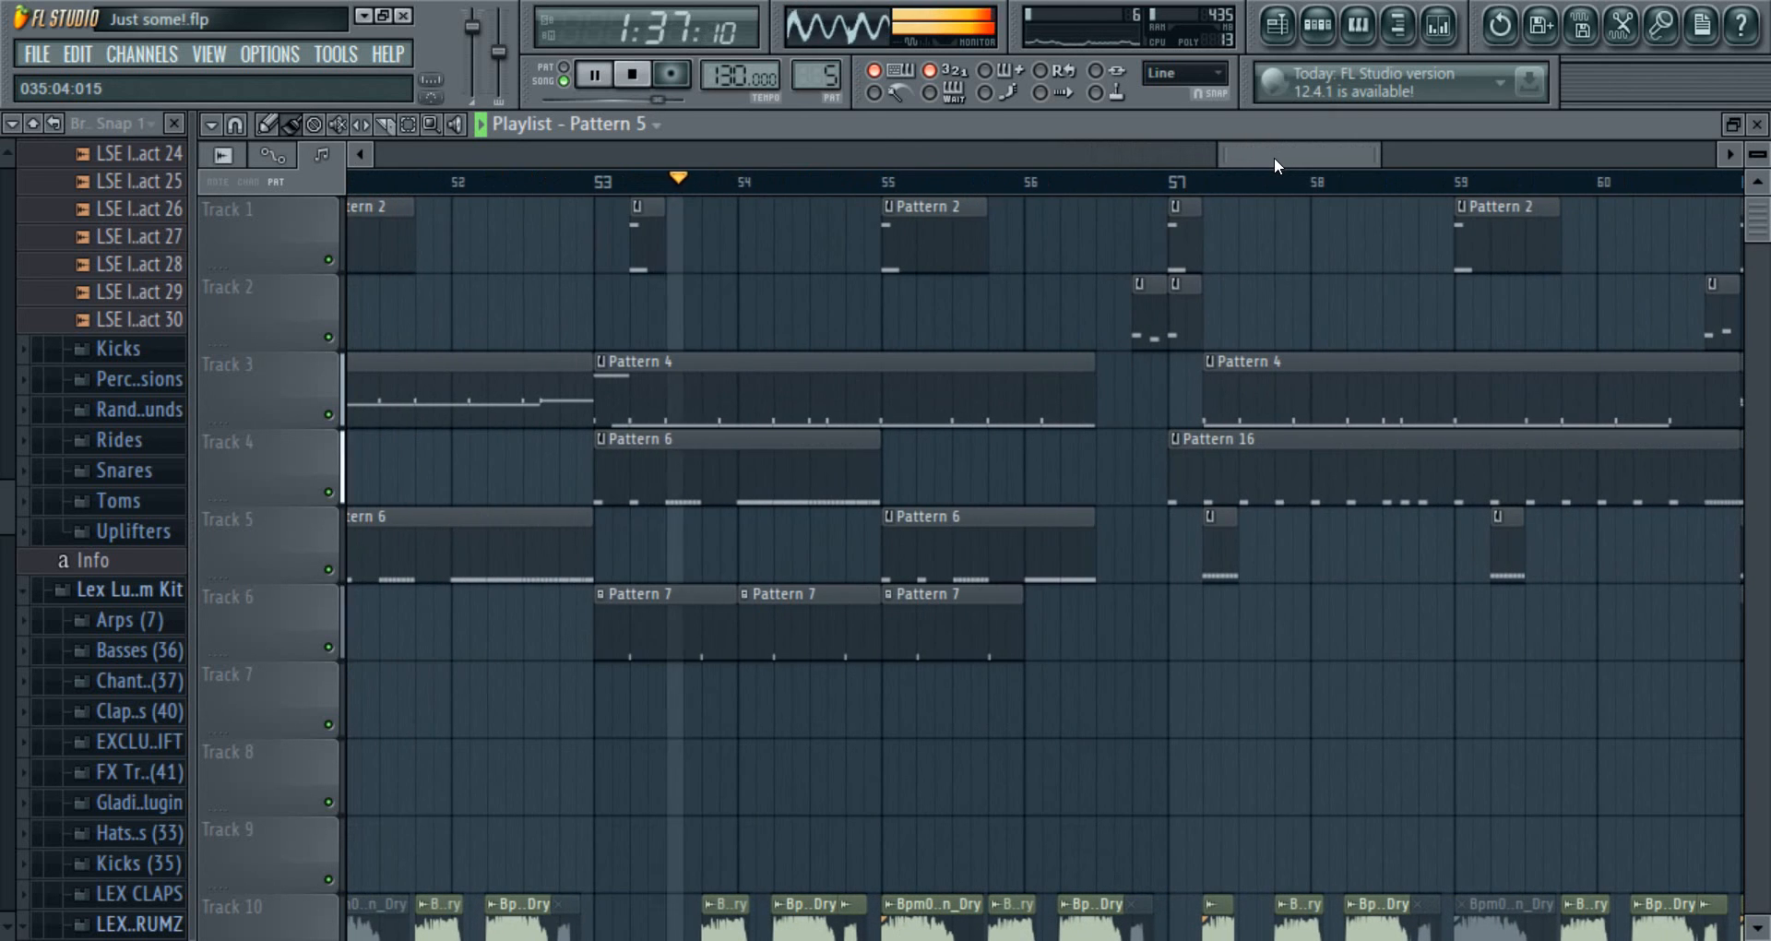
# - Keep following the arrangement through its last clips at bars 61 to 64, and stop playback
pyautogui.moveTo(1275, 158); pyautogui.dragTo(1300, 162)
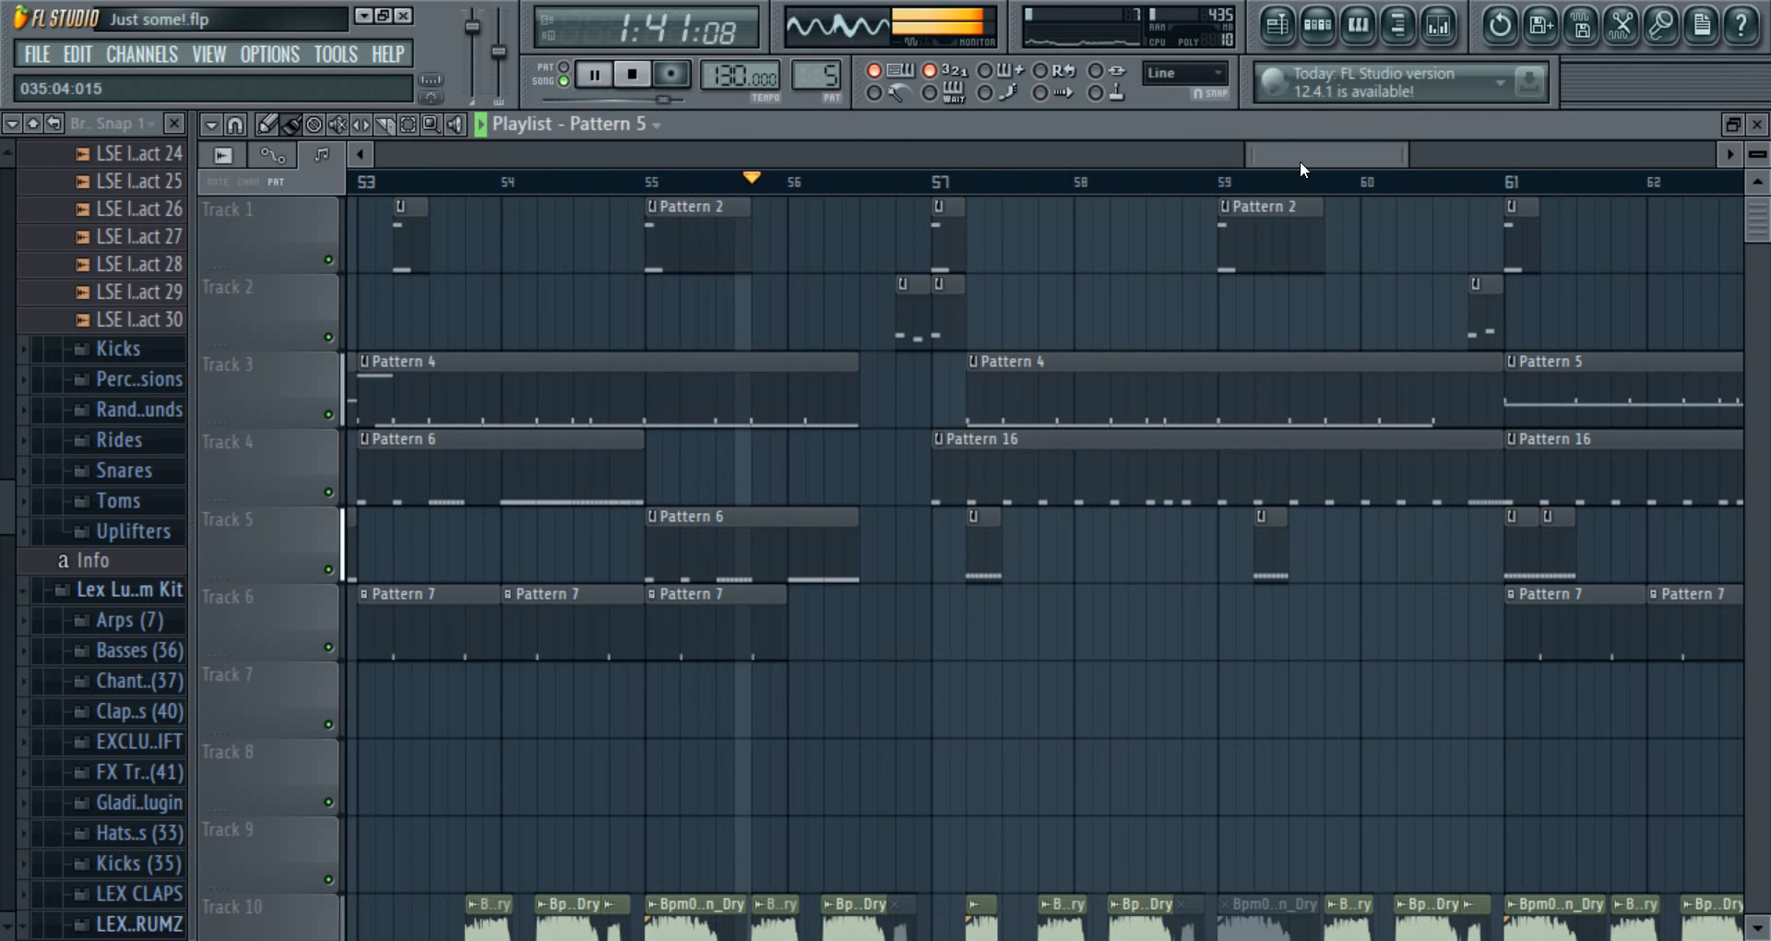
pyautogui.moveTo(1301, 162); pyautogui.dragTo(1328, 163)
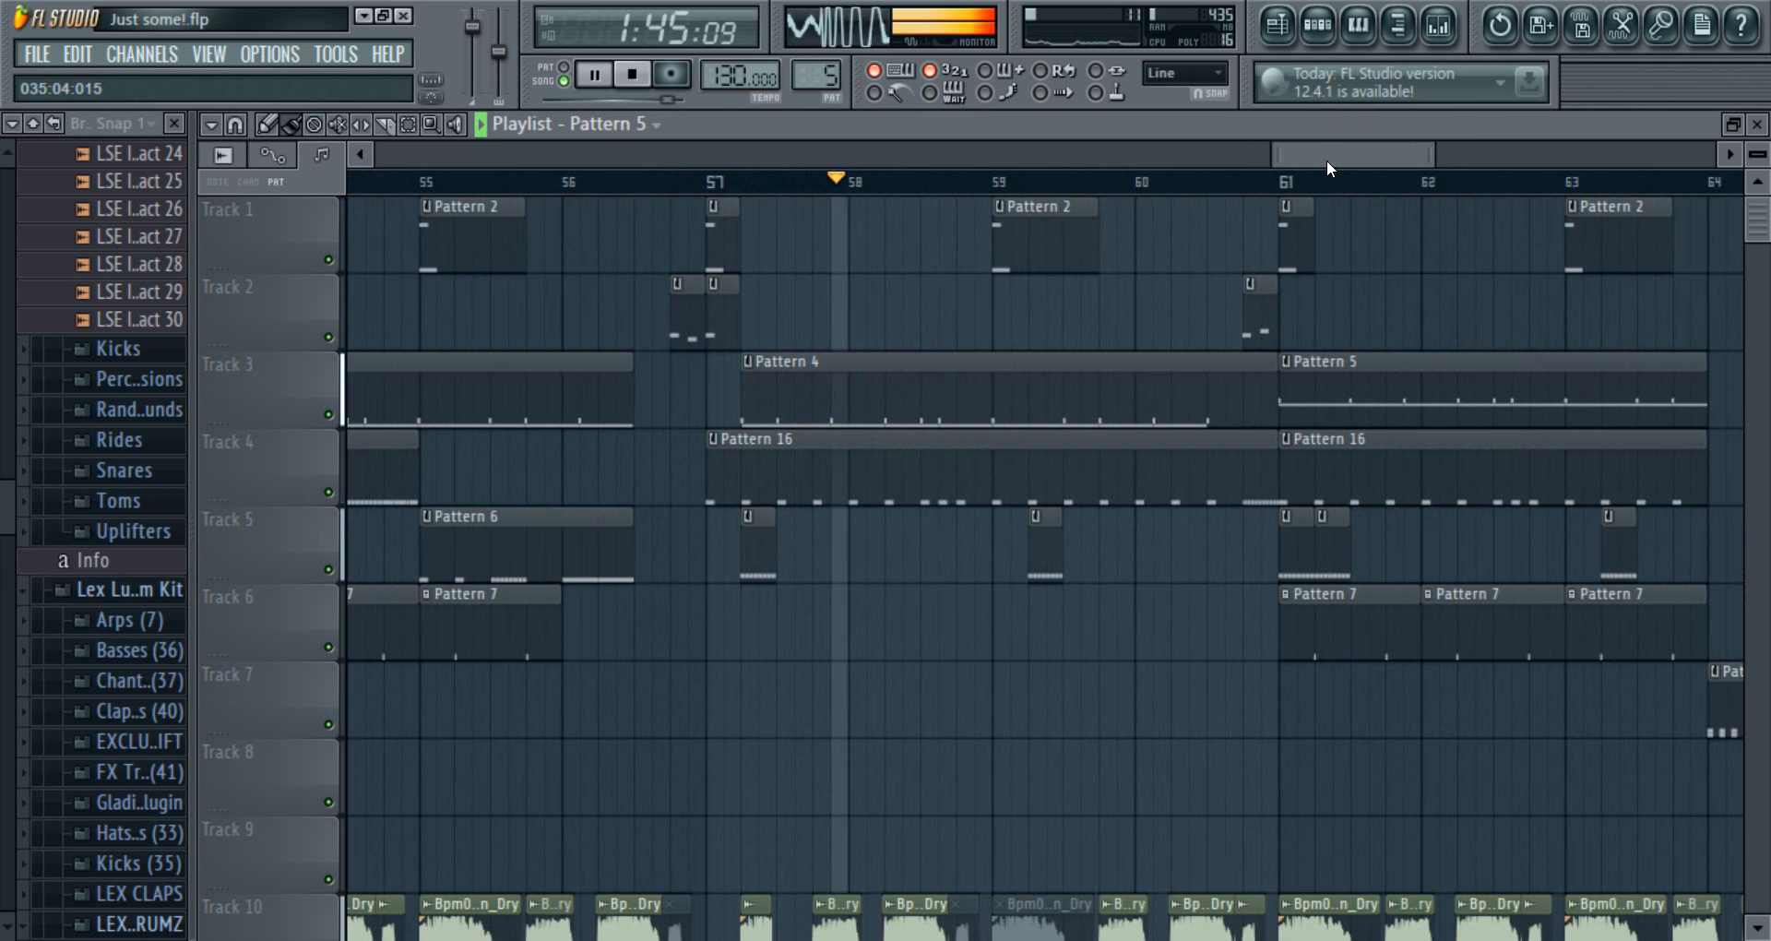
pyautogui.moveTo(1330, 158); pyautogui.dragTo(1387, 159)
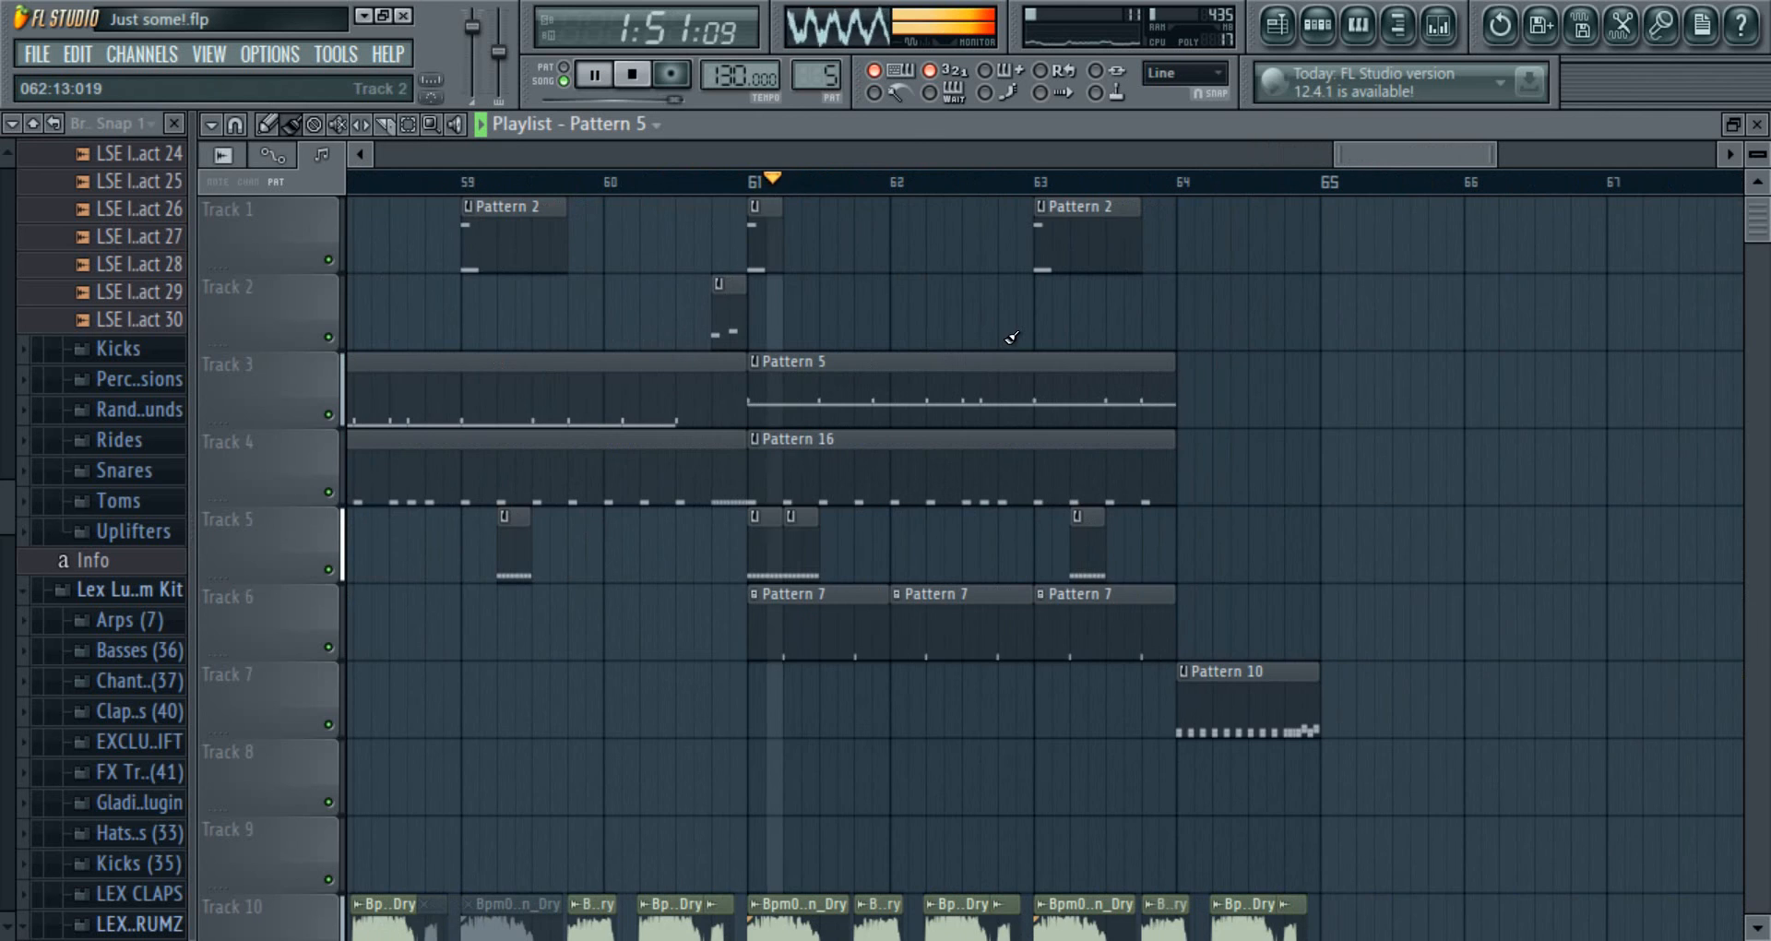
pyautogui.scroll(-2, 1107, 276)
pyautogui.scroll(2, 1291, 184)
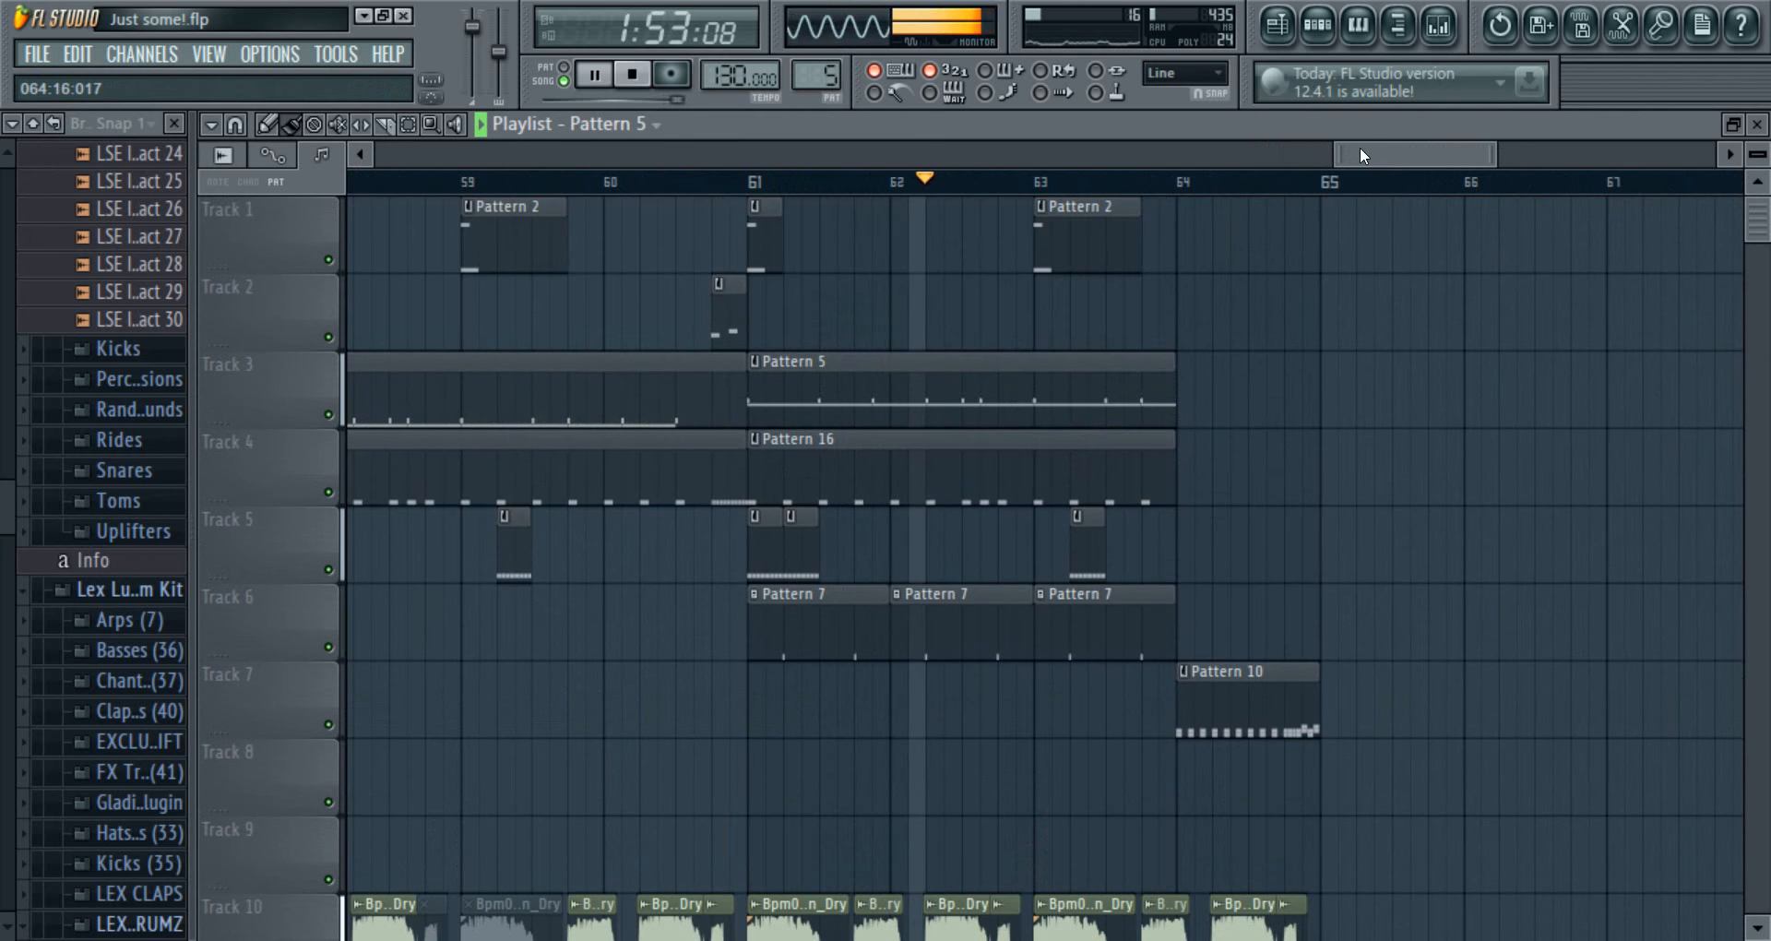
pyautogui.moveTo(1359, 146); pyautogui.dragTo(1396, 168)
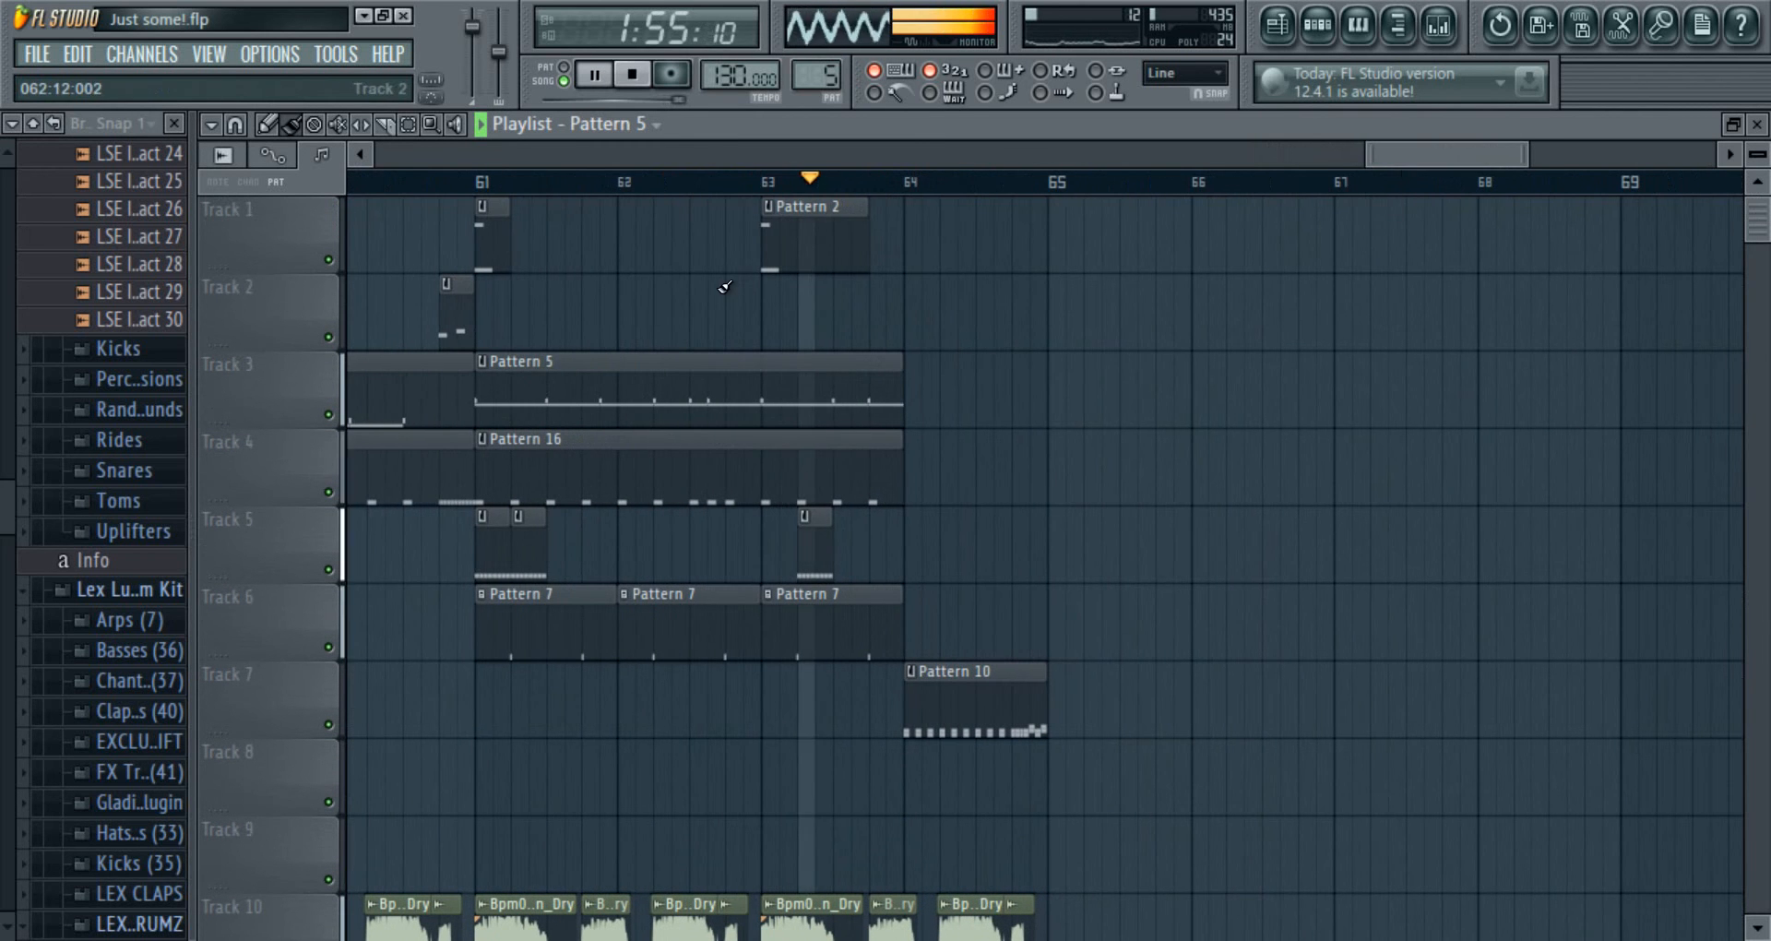
pyautogui.click(642, 83)
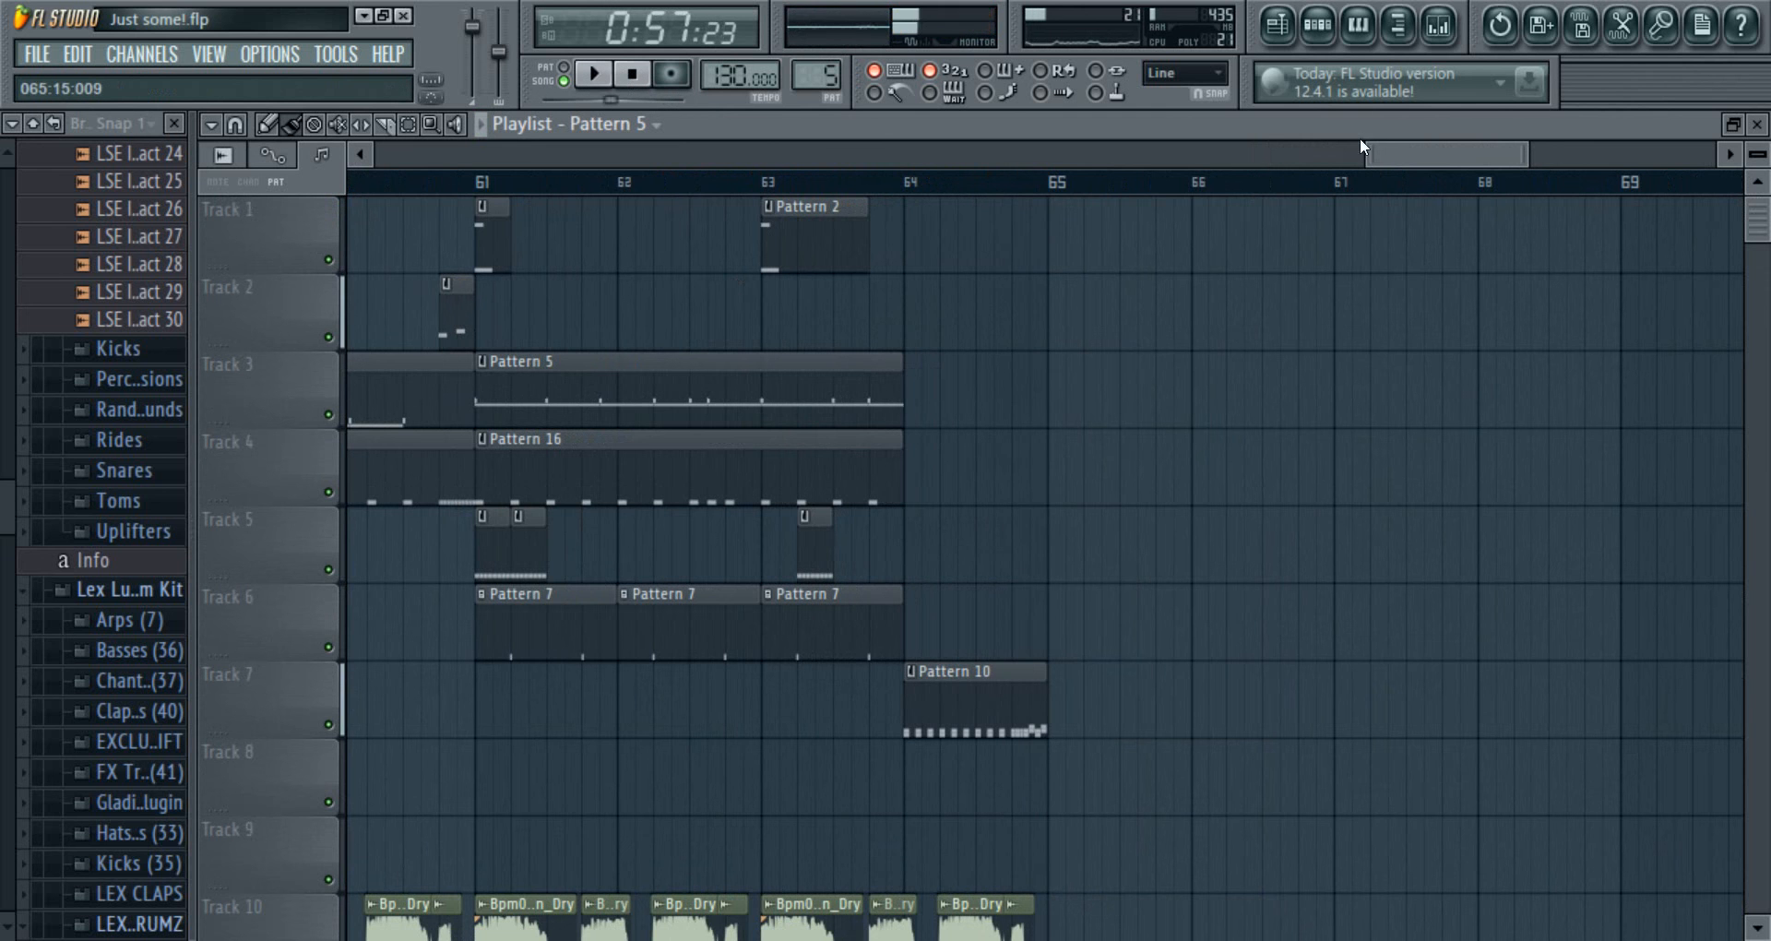
# - Go back to bar 33 in the playlist and examine the Pattern 14, vocal, LSE Impact and Track 15 clips
pyautogui.moveTo(1419, 158); pyautogui.dragTo(922, 166)
pyautogui.scroll(-3, 893, 439)
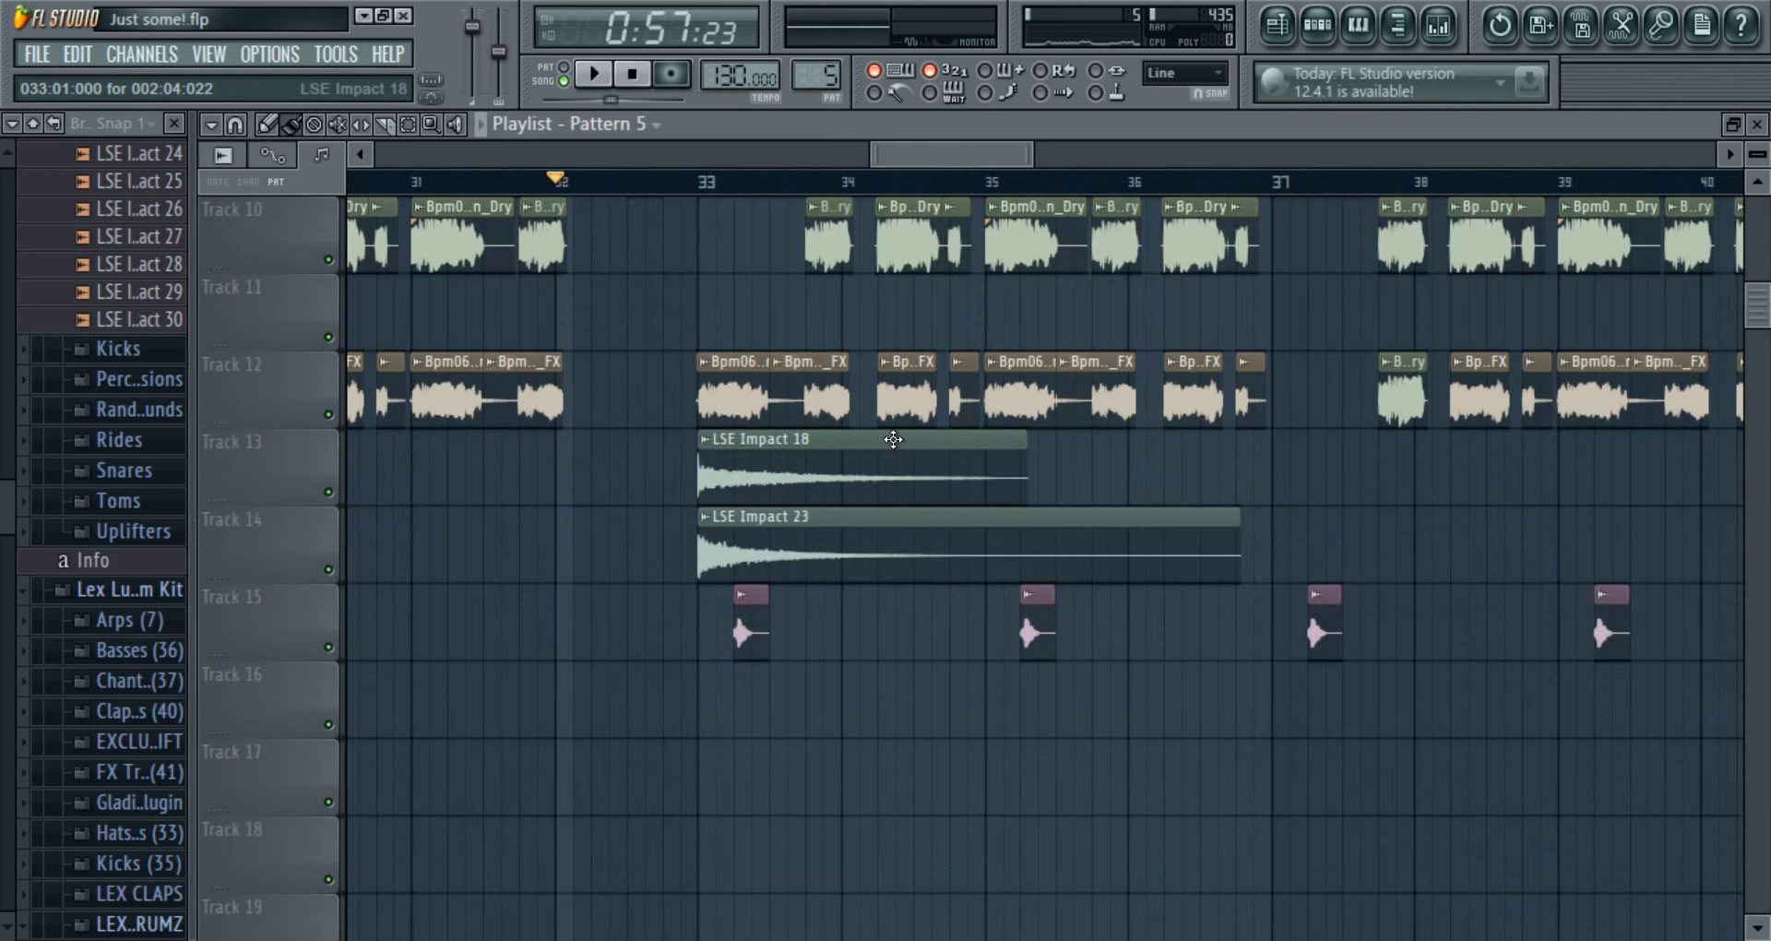
pyautogui.scroll(3, 875, 473)
pyautogui.scroll(-1, 875, 473)
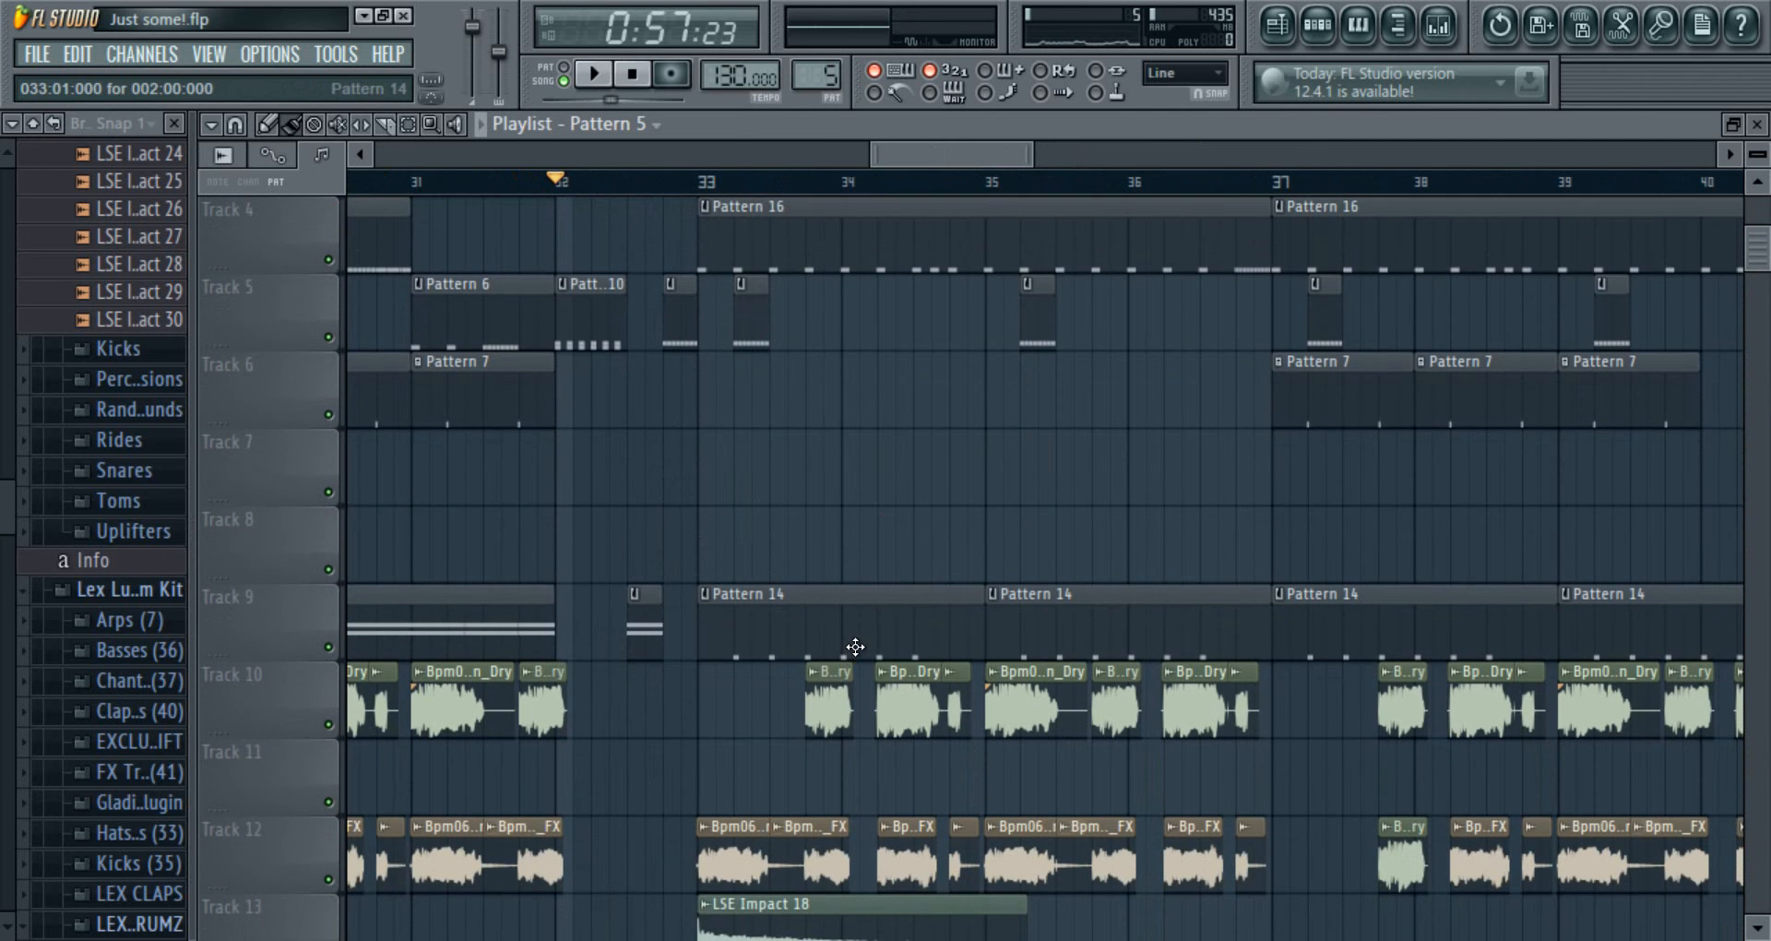
pyautogui.scroll(-2, 859, 640)
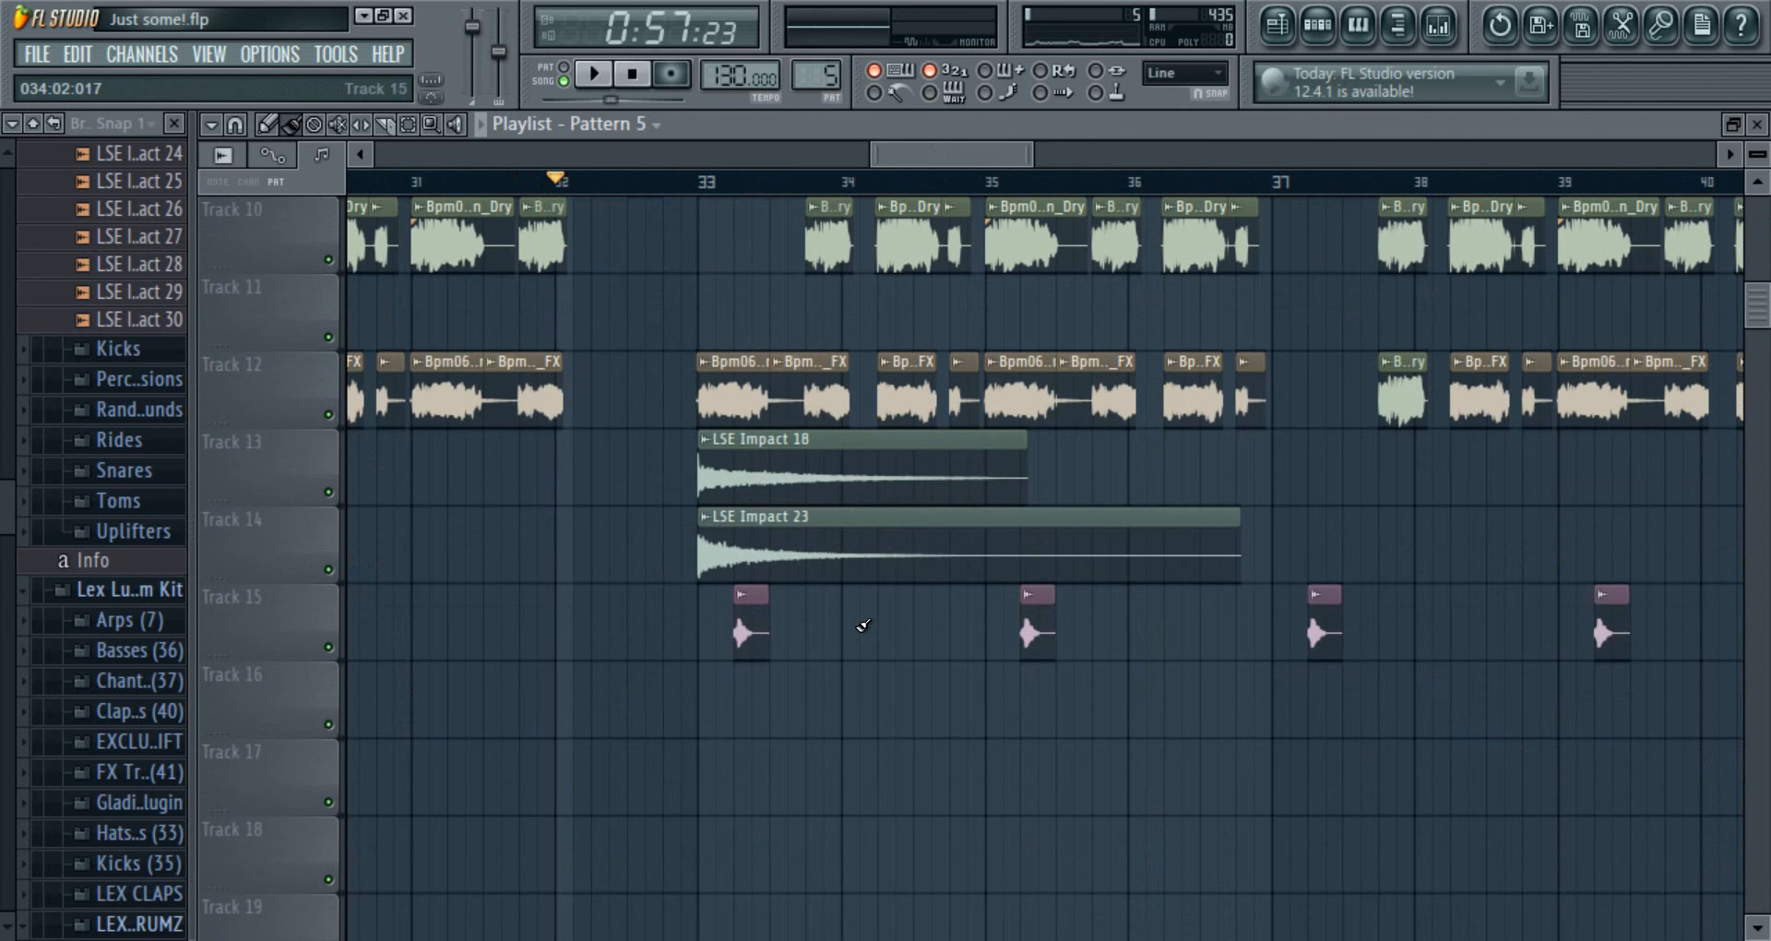
# - Play the song from bar 32 into the start of bar 33, and stop playback
pyautogui.scroll(2, 863, 625)
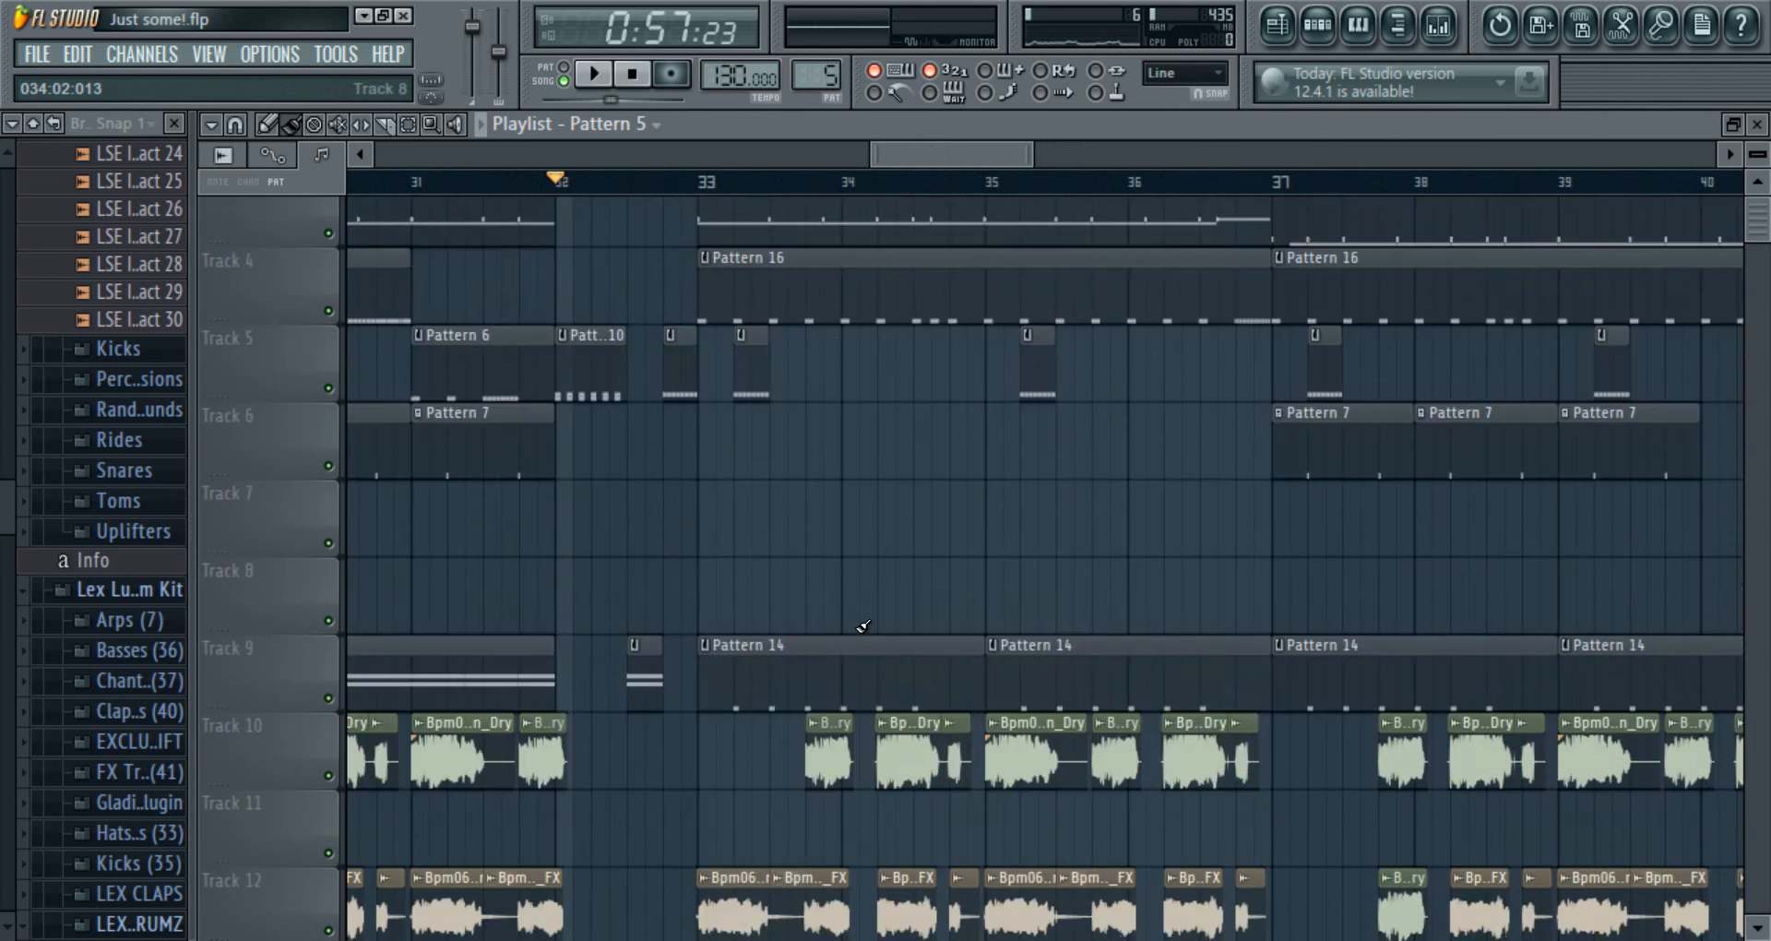
pyautogui.scroll(1, 862, 625)
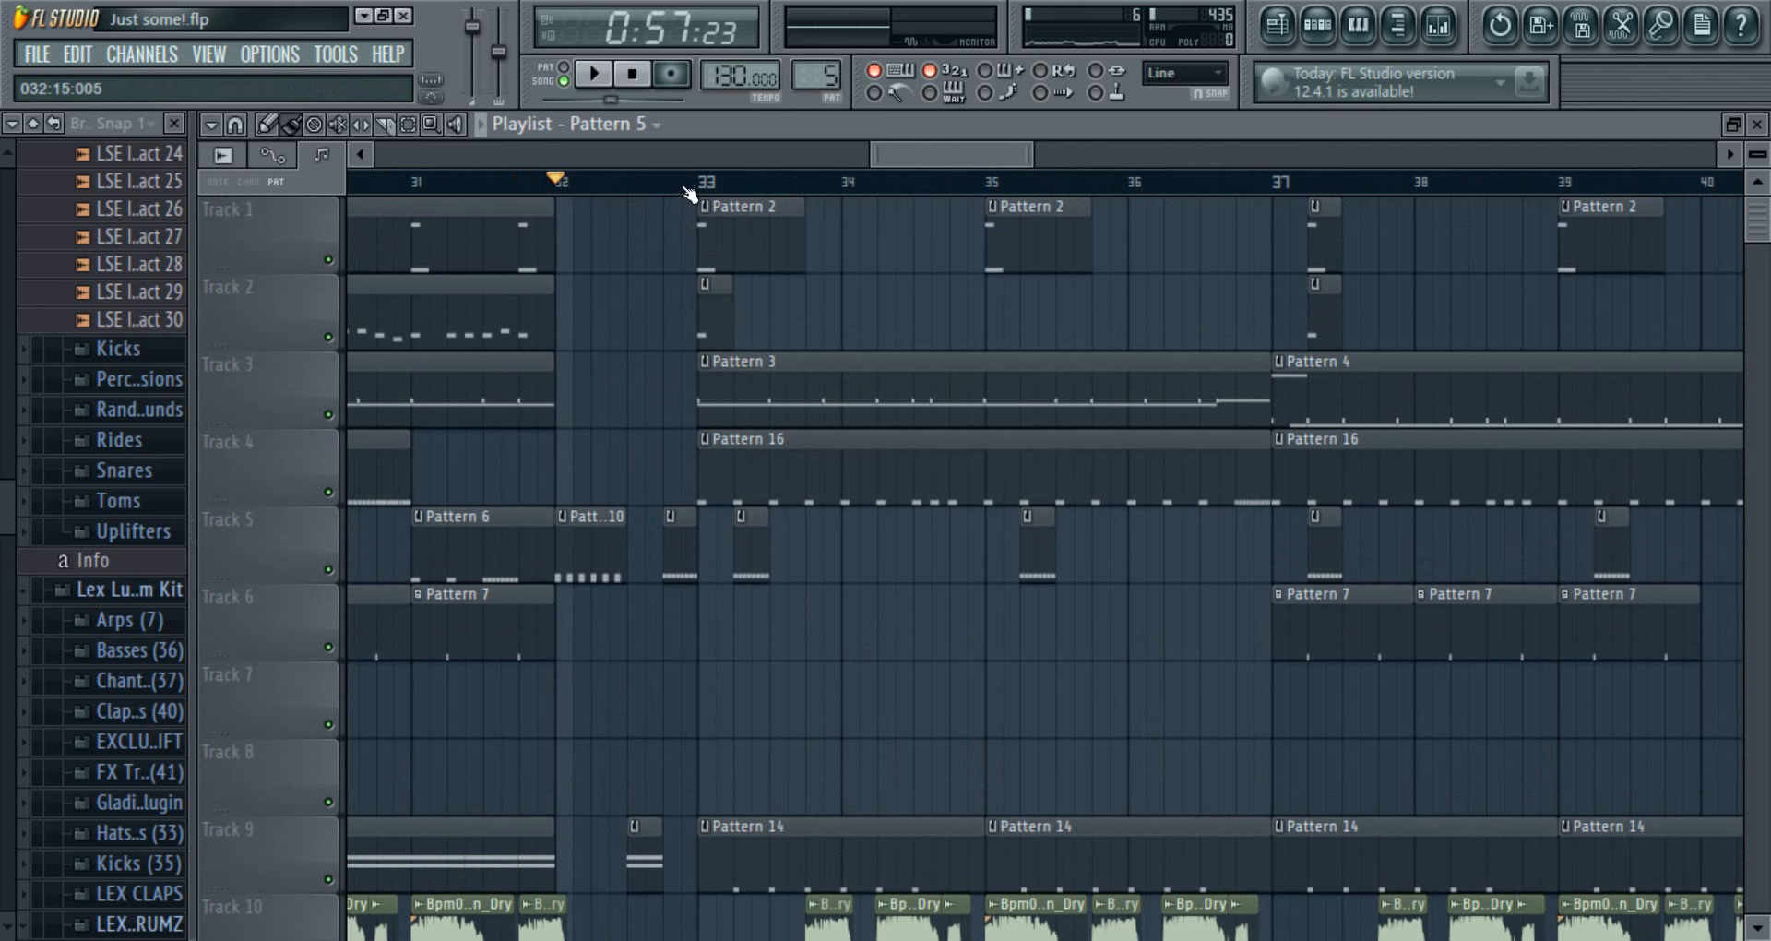
pyautogui.click(687, 189)
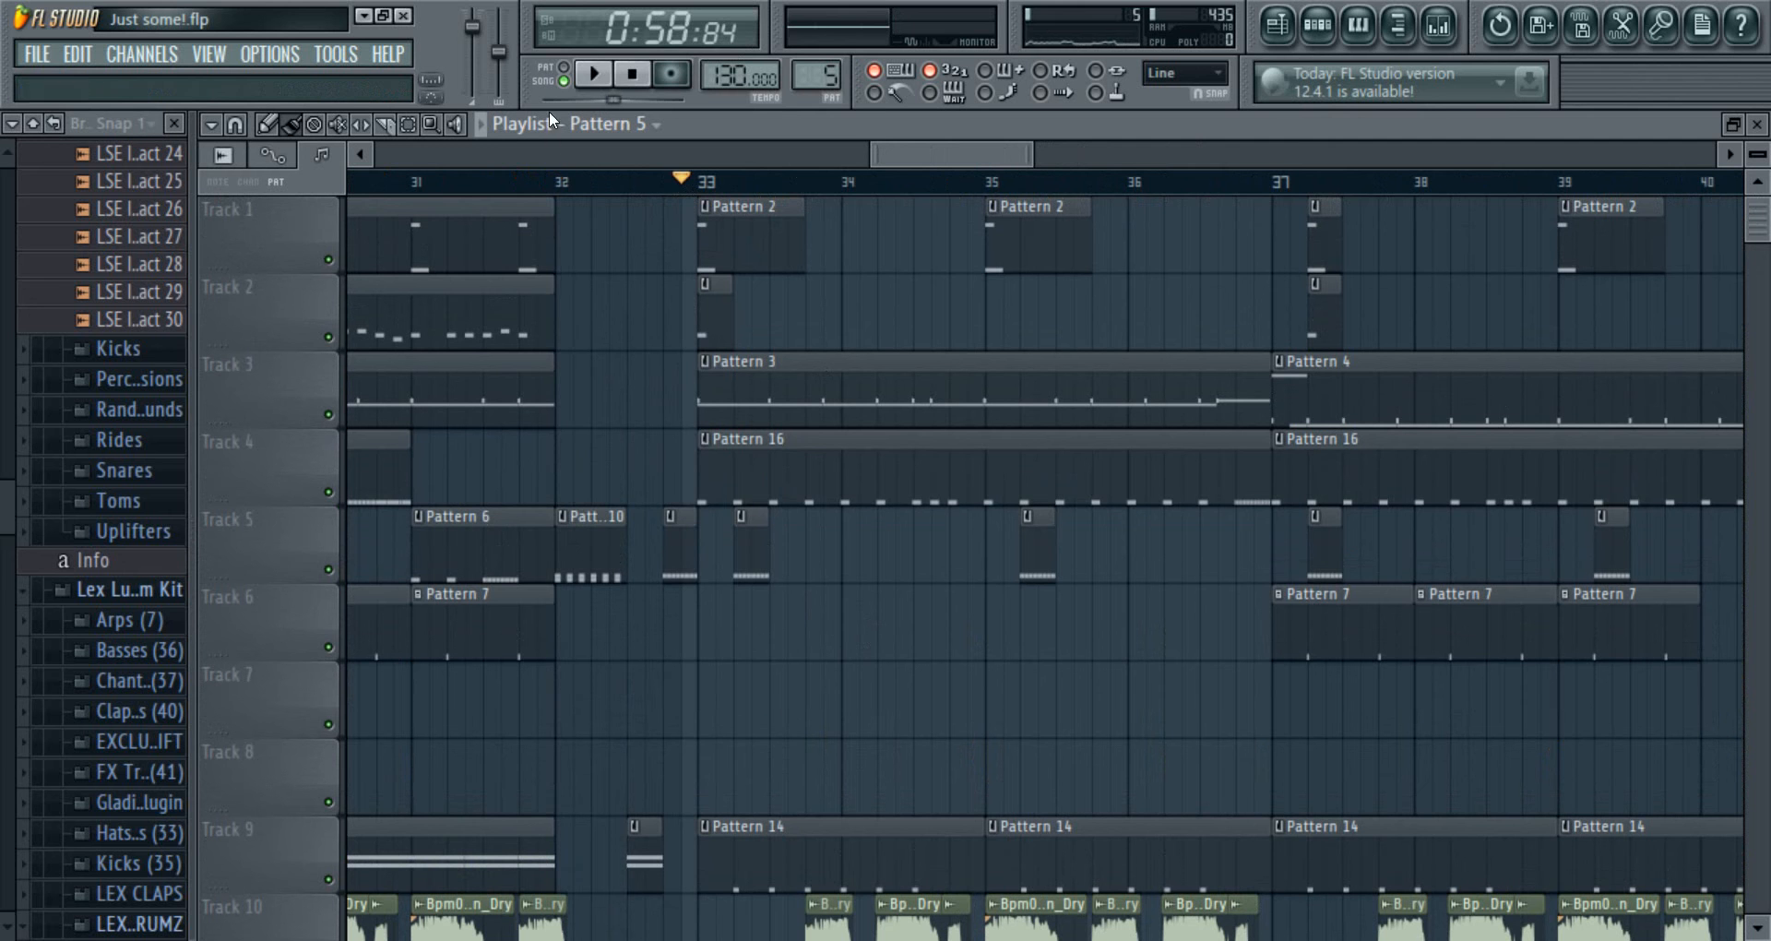
pyautogui.click(560, 180)
pyautogui.click(594, 74)
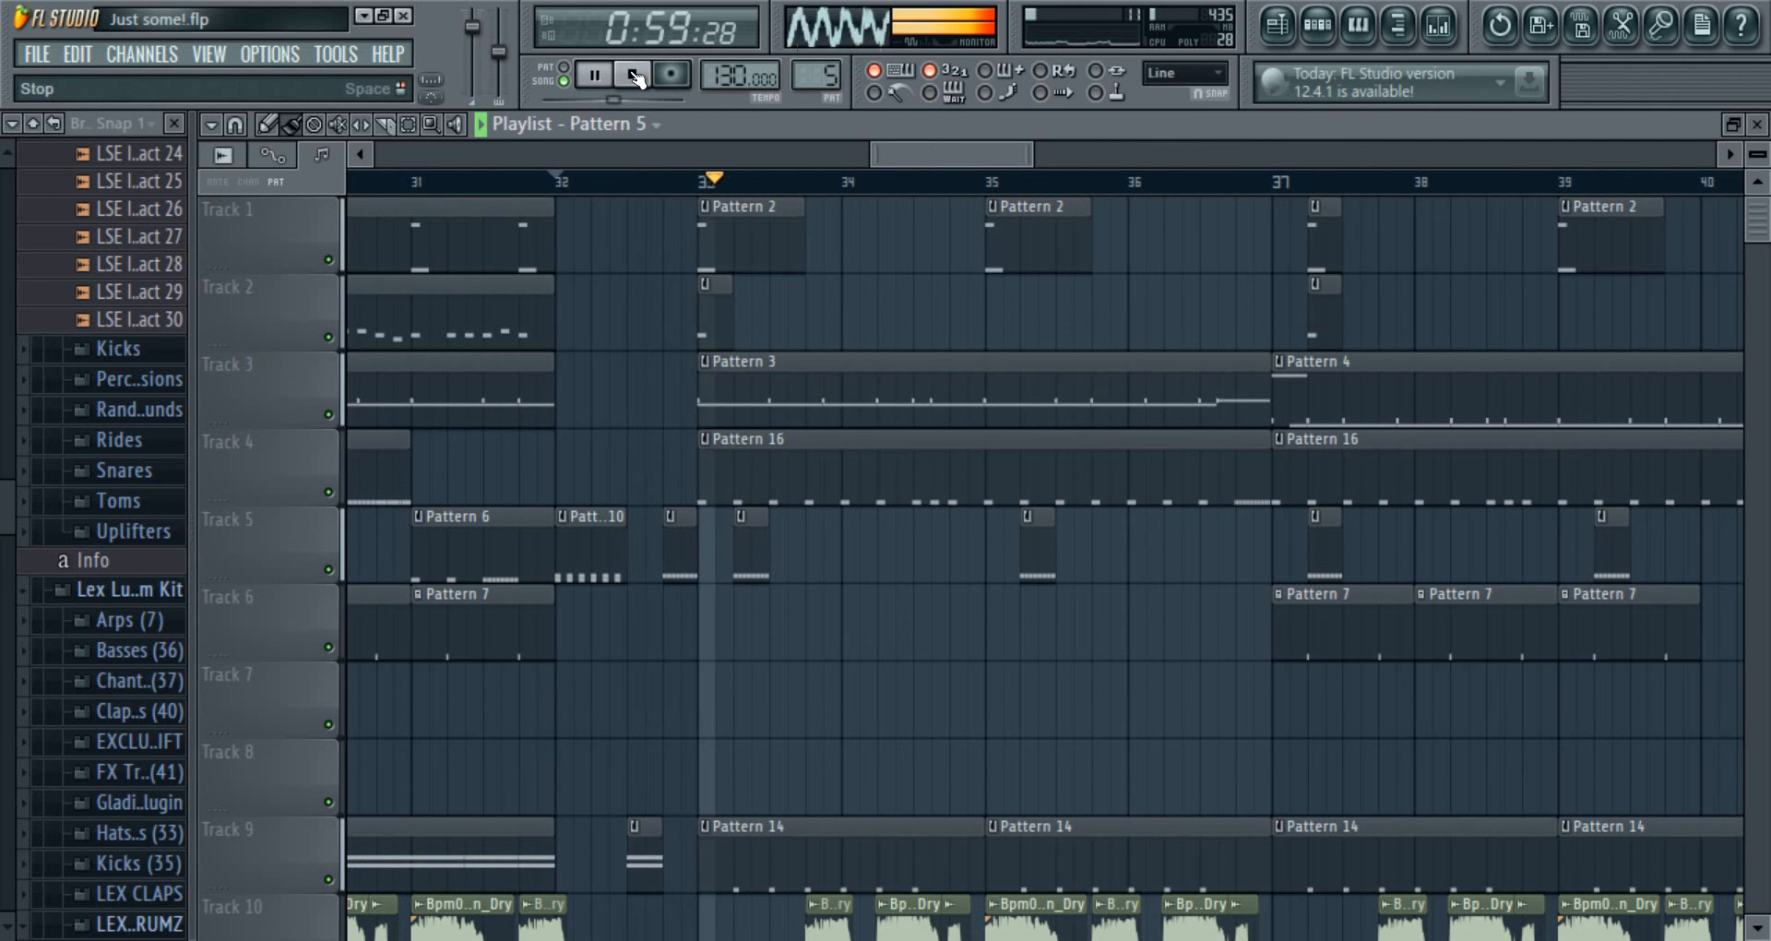
pyautogui.click(633, 73)
# - Solo Track 5 together with Track 3, play them from bar 33, and stop playback
pyautogui.moveTo(902, 156); pyautogui.dragTo(972, 162)
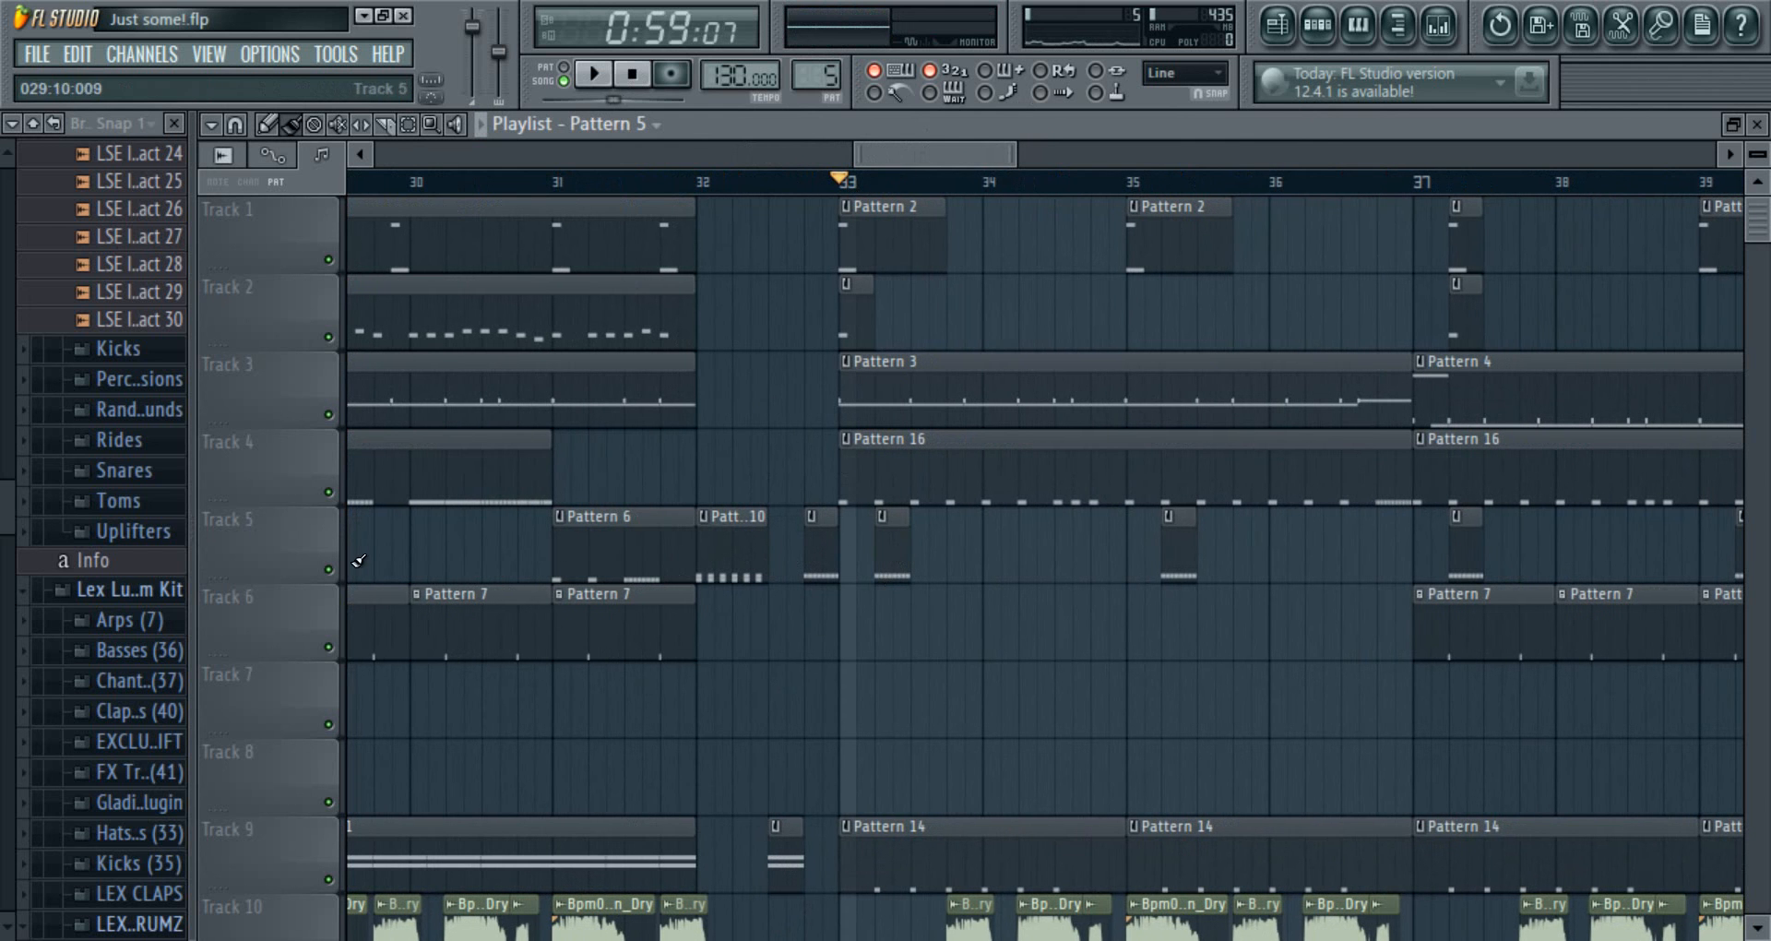
pyautogui.rightClick(328, 570)
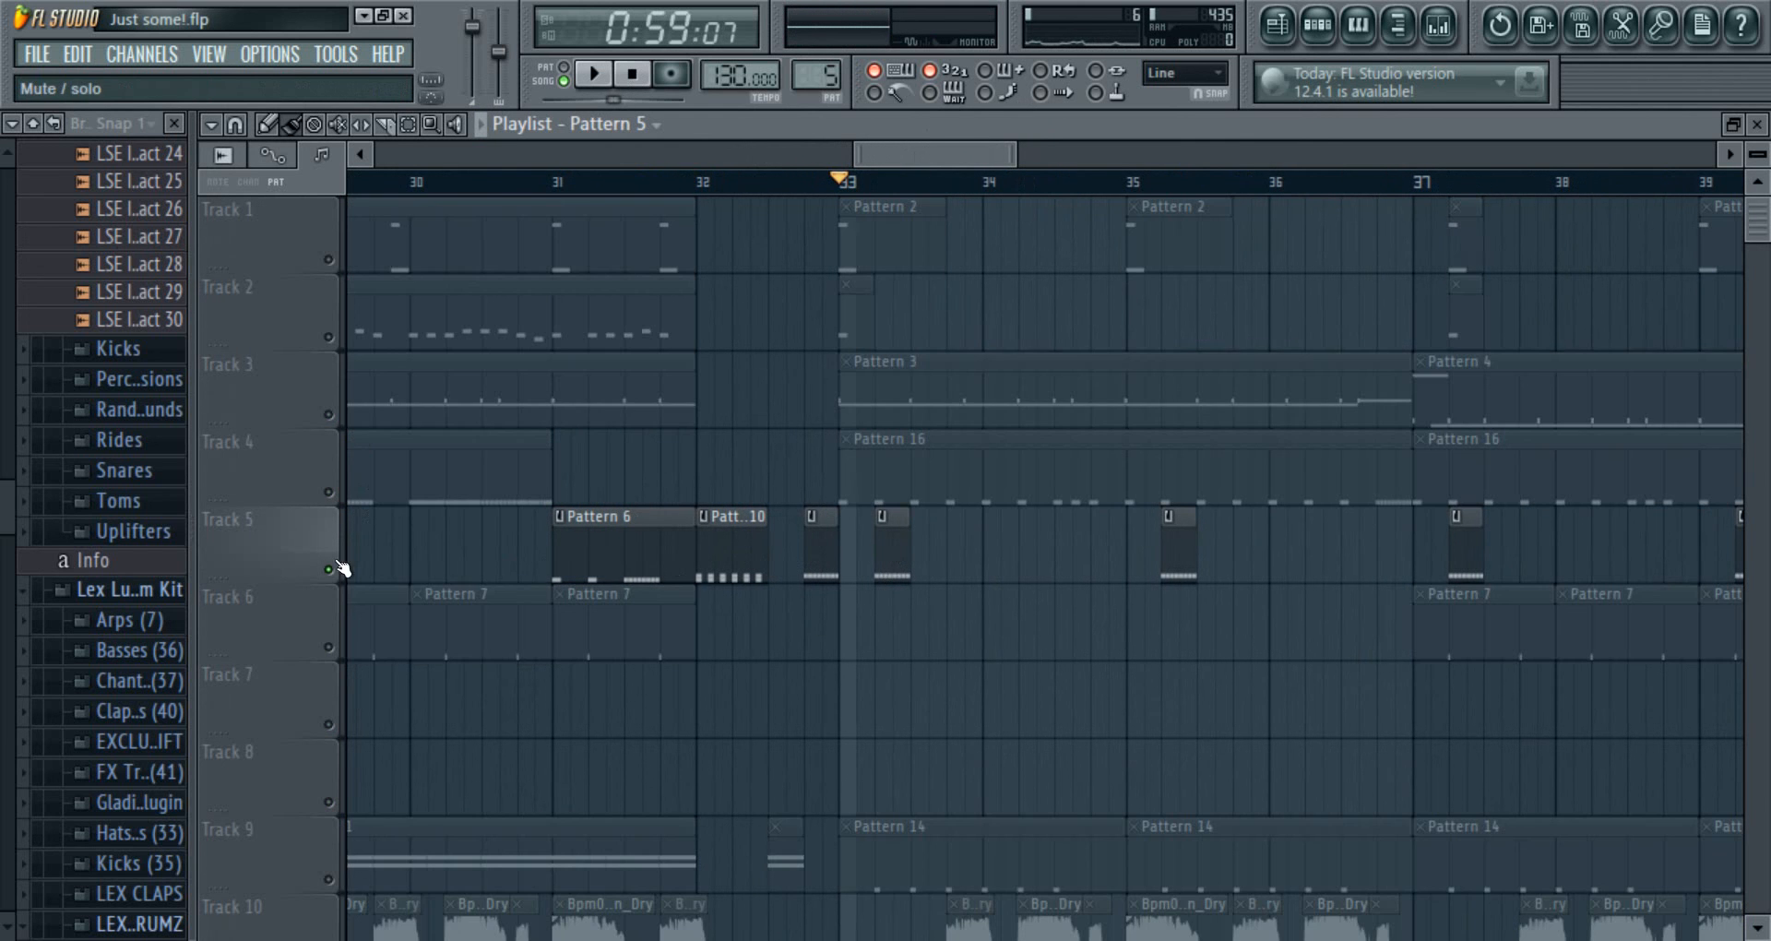
pyautogui.click(328, 415)
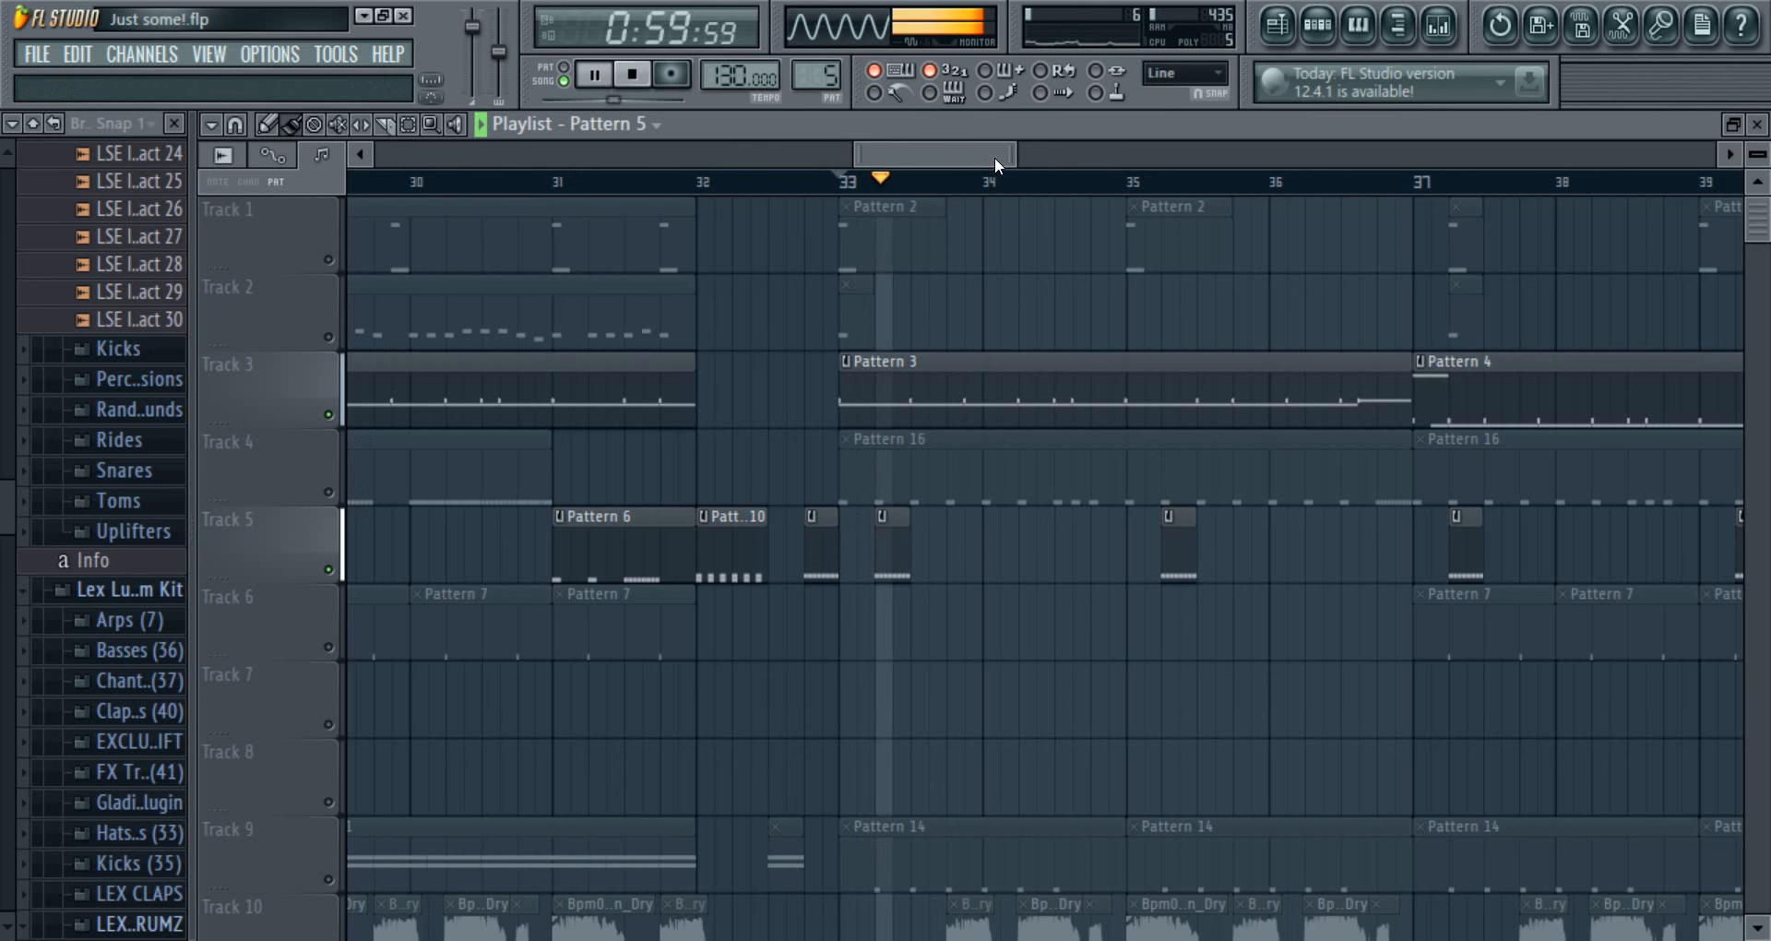
pyautogui.moveTo(979, 145); pyautogui.dragTo(1003, 148)
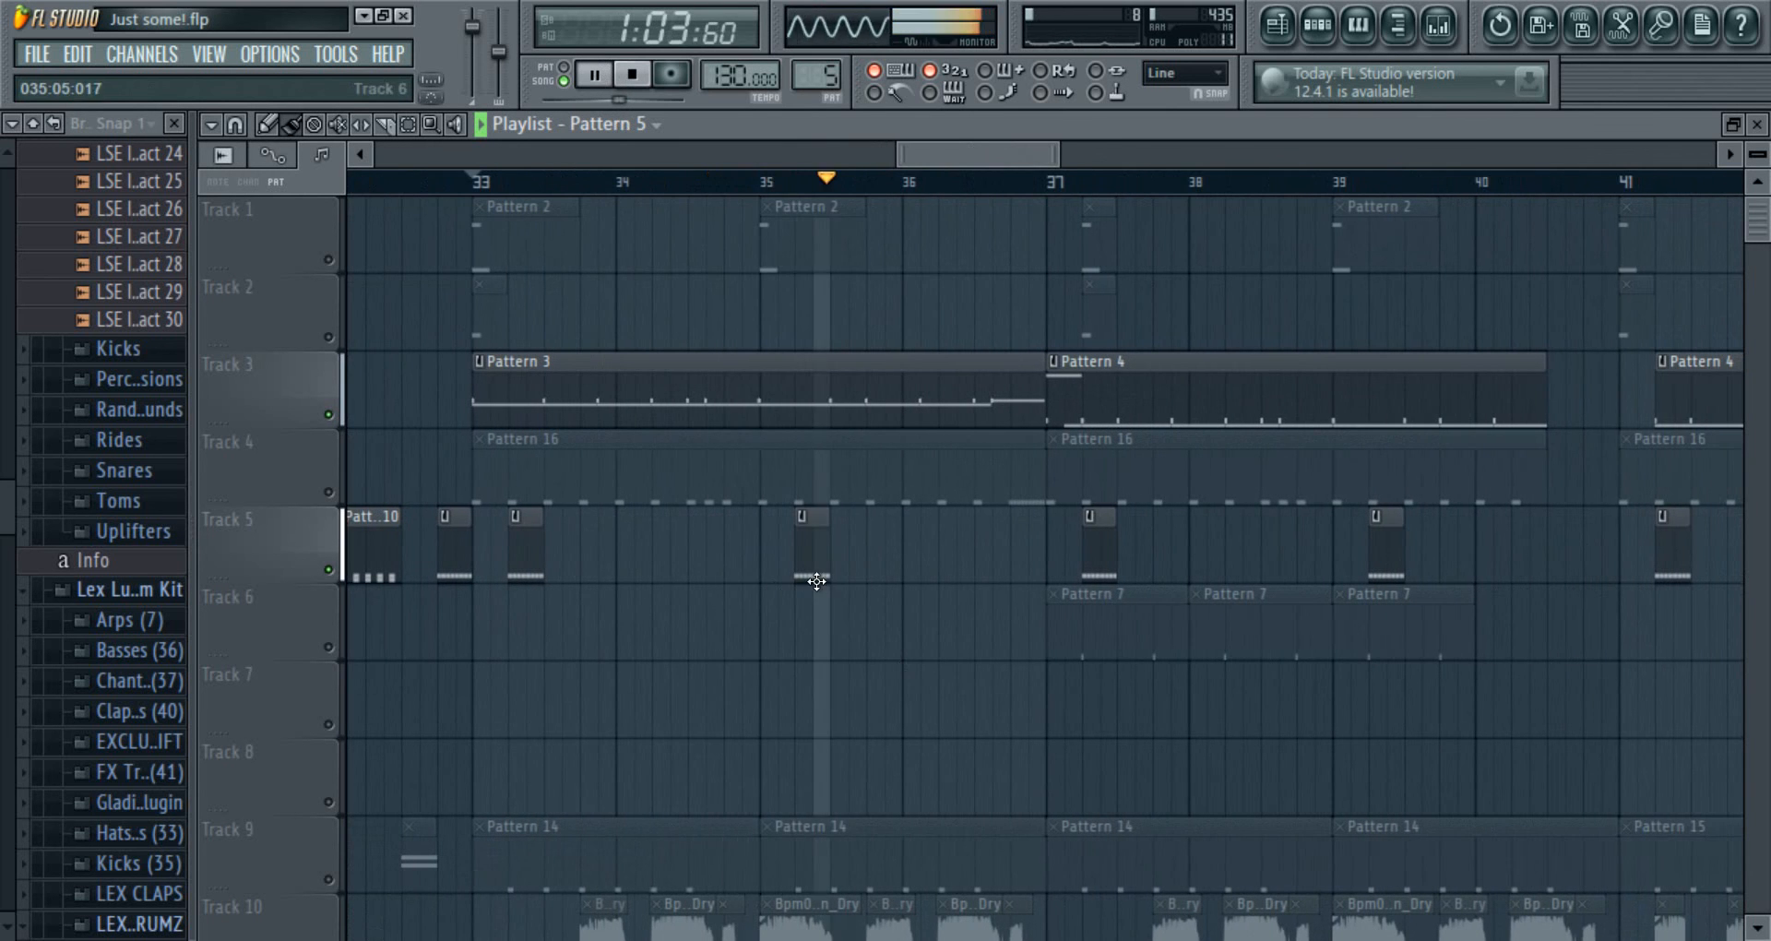
pyautogui.click(633, 74)
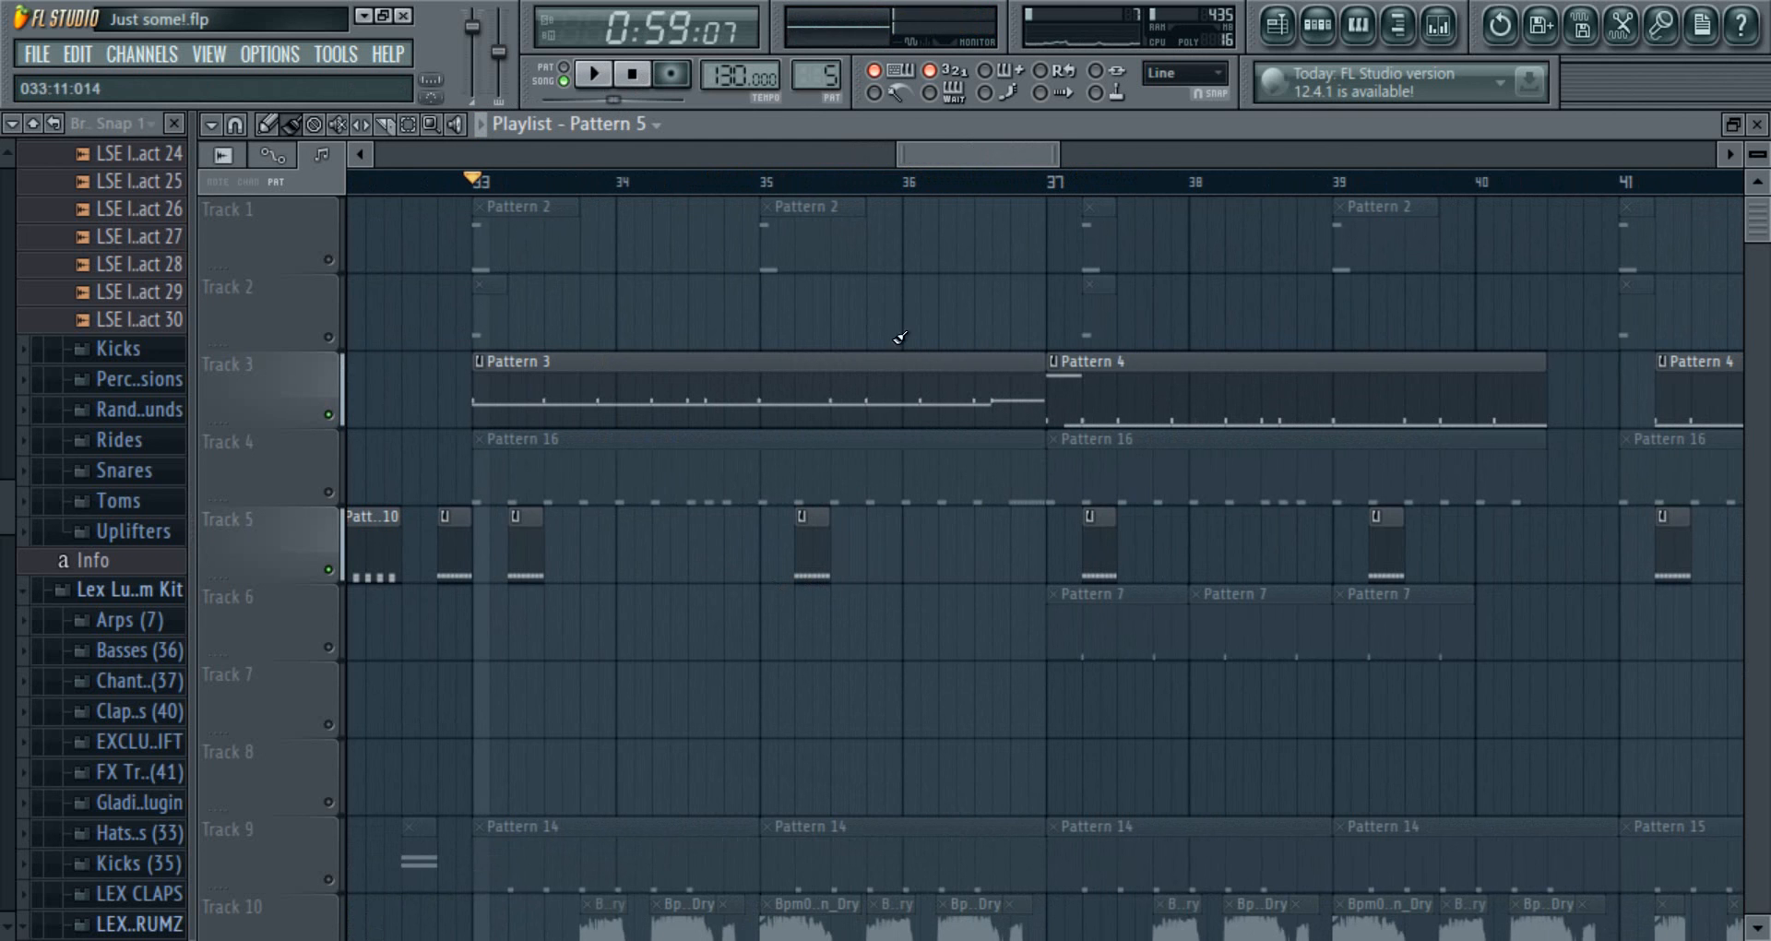
# - Open the Roll Snare notes of the short Track 5 clip after bar 33, display their note pan, and return to the playlist
pyautogui.doubleClick(527, 535)
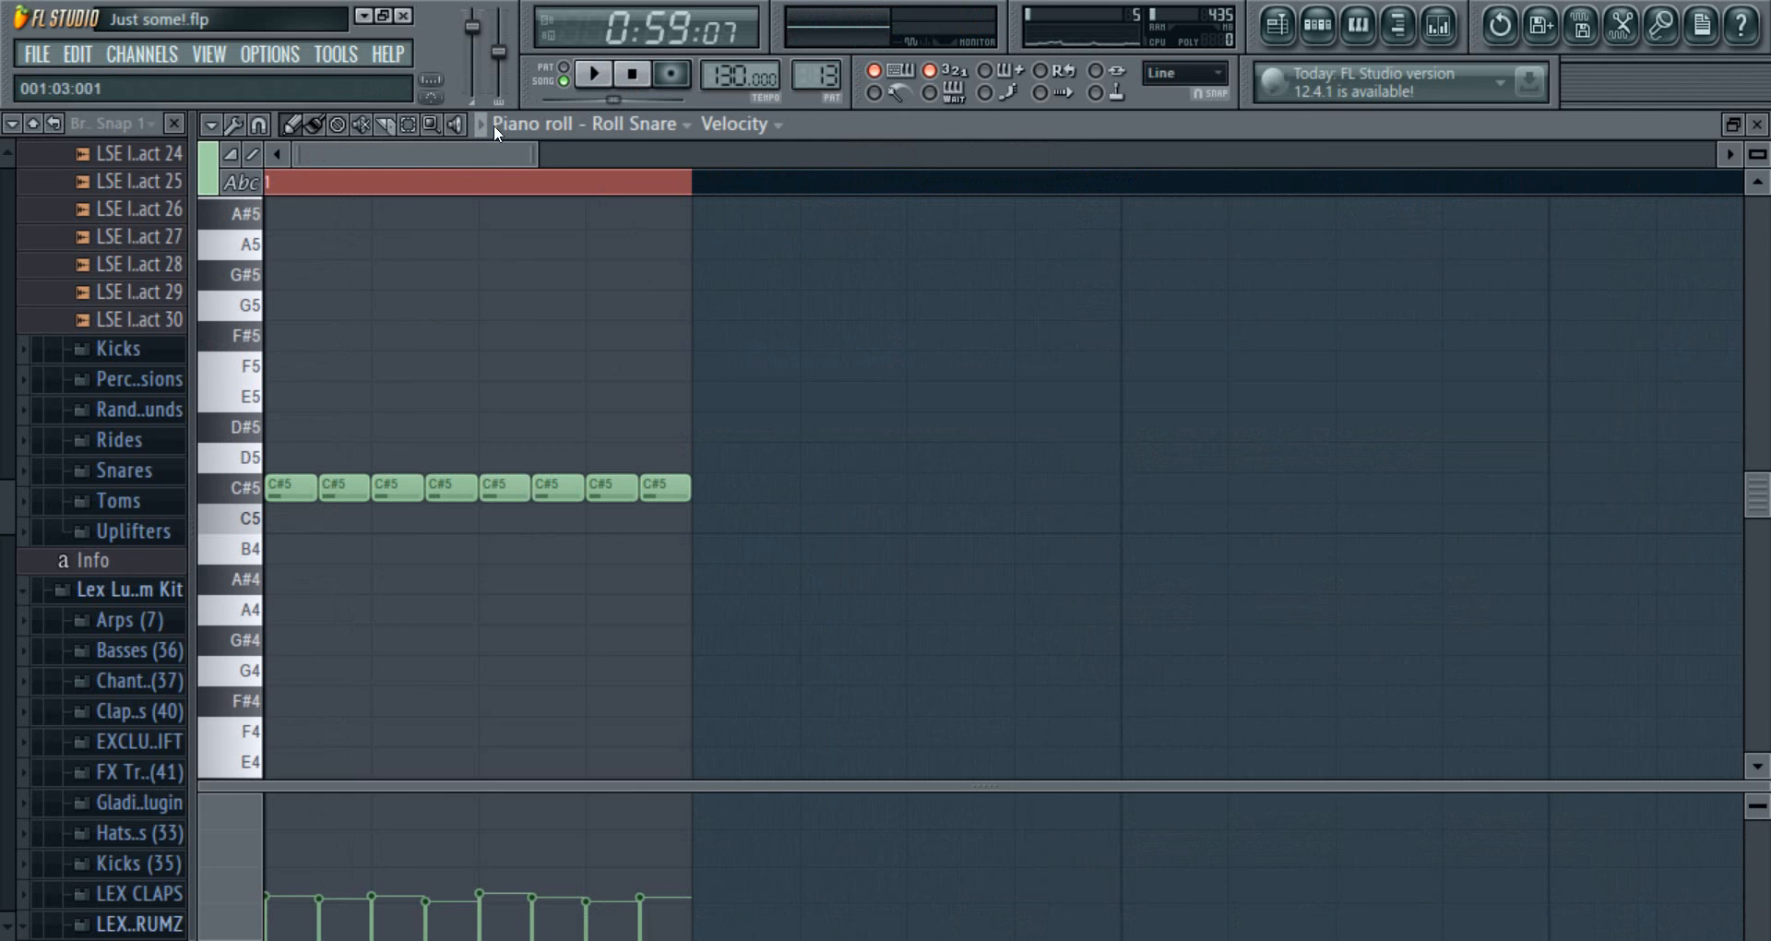
pyautogui.click(738, 124)
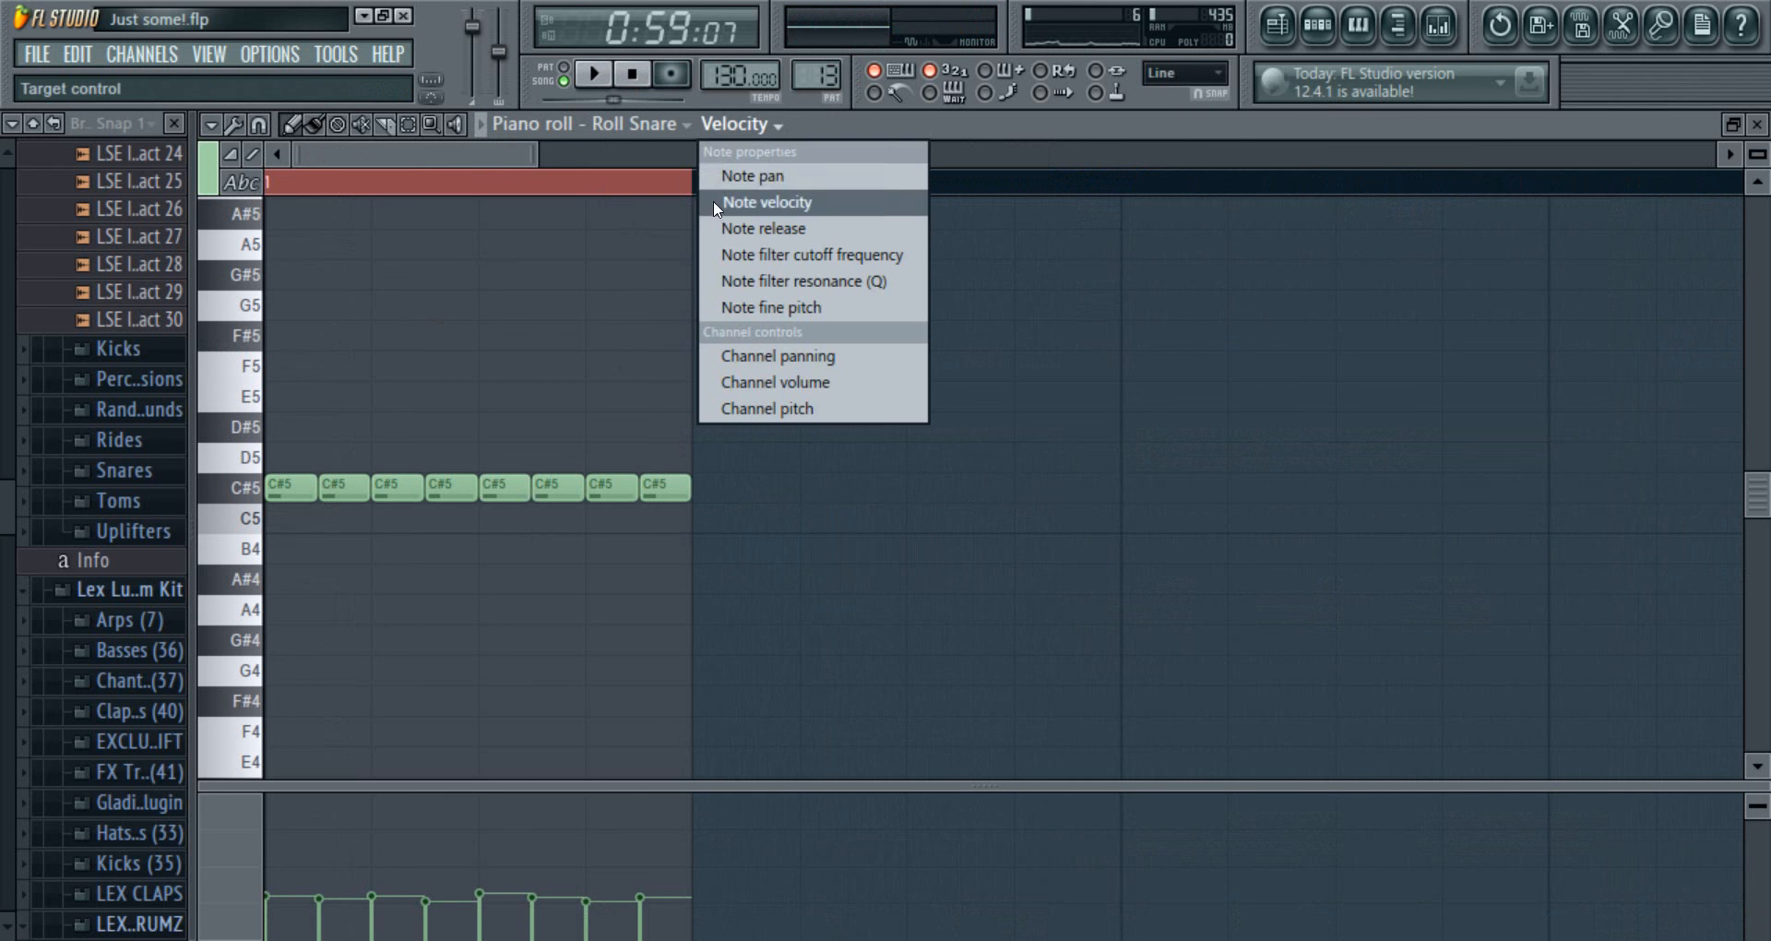
pyautogui.click(729, 170)
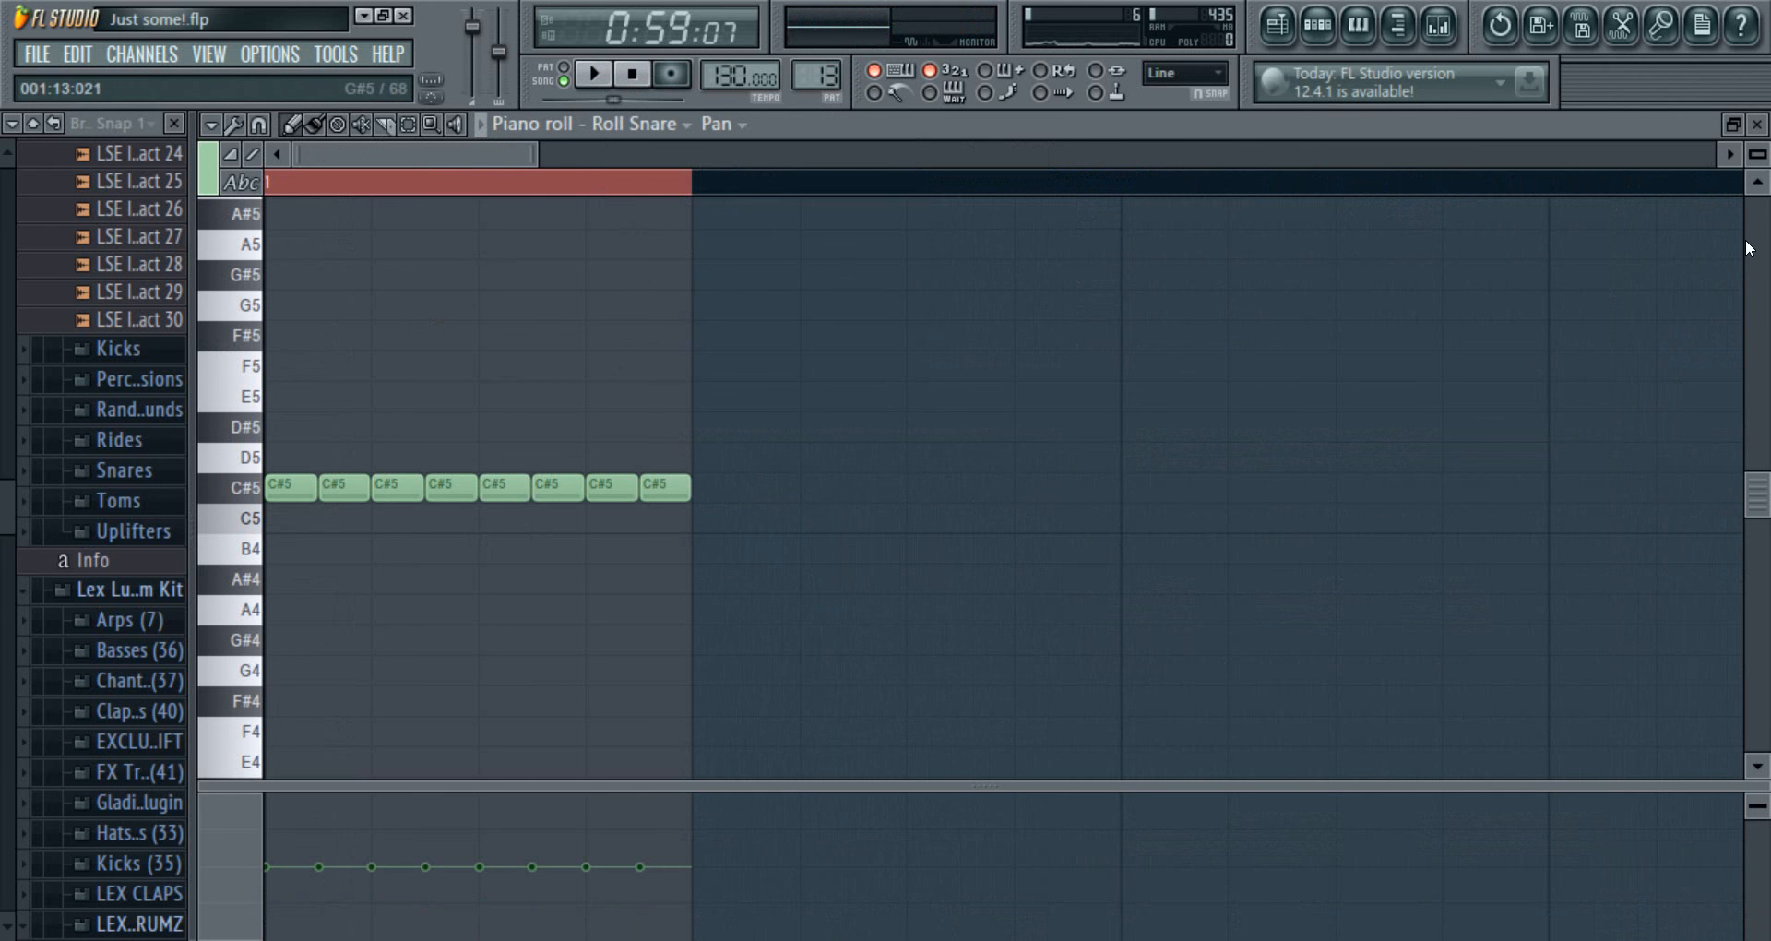
pyautogui.click(1757, 126)
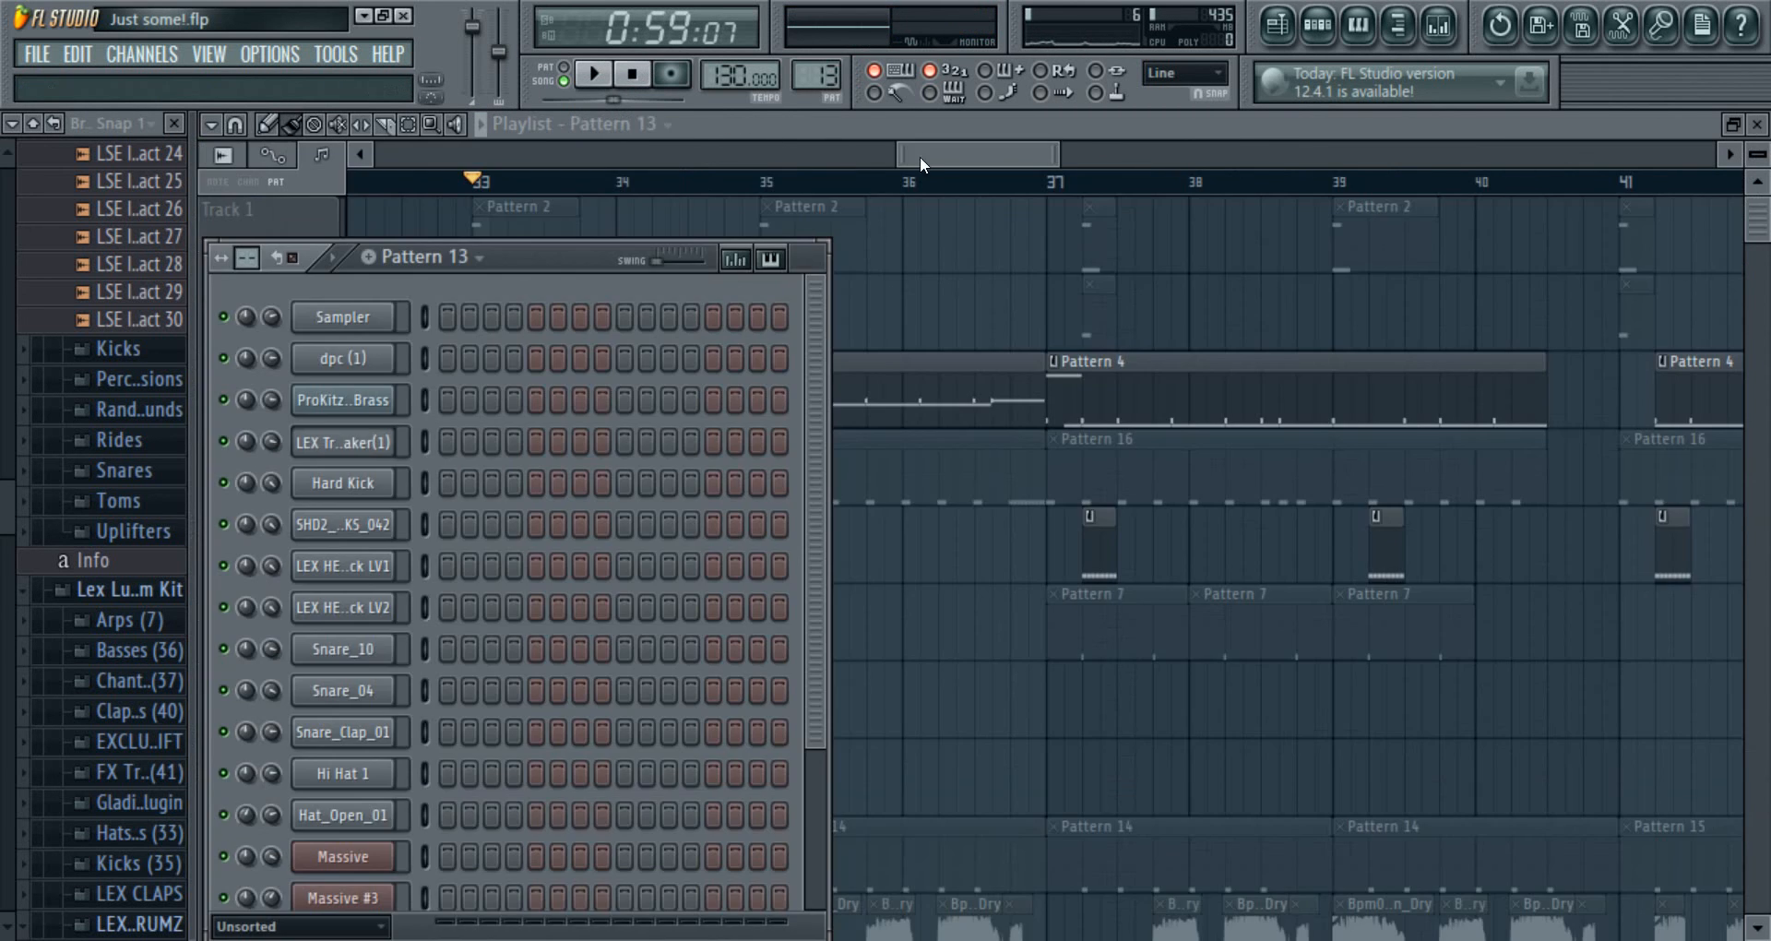
# - Turn off the solo on Tracks 3 and 5 so that all playlist tracks are enabled
pyautogui.moveTo(922, 159); pyautogui.dragTo(895, 166)
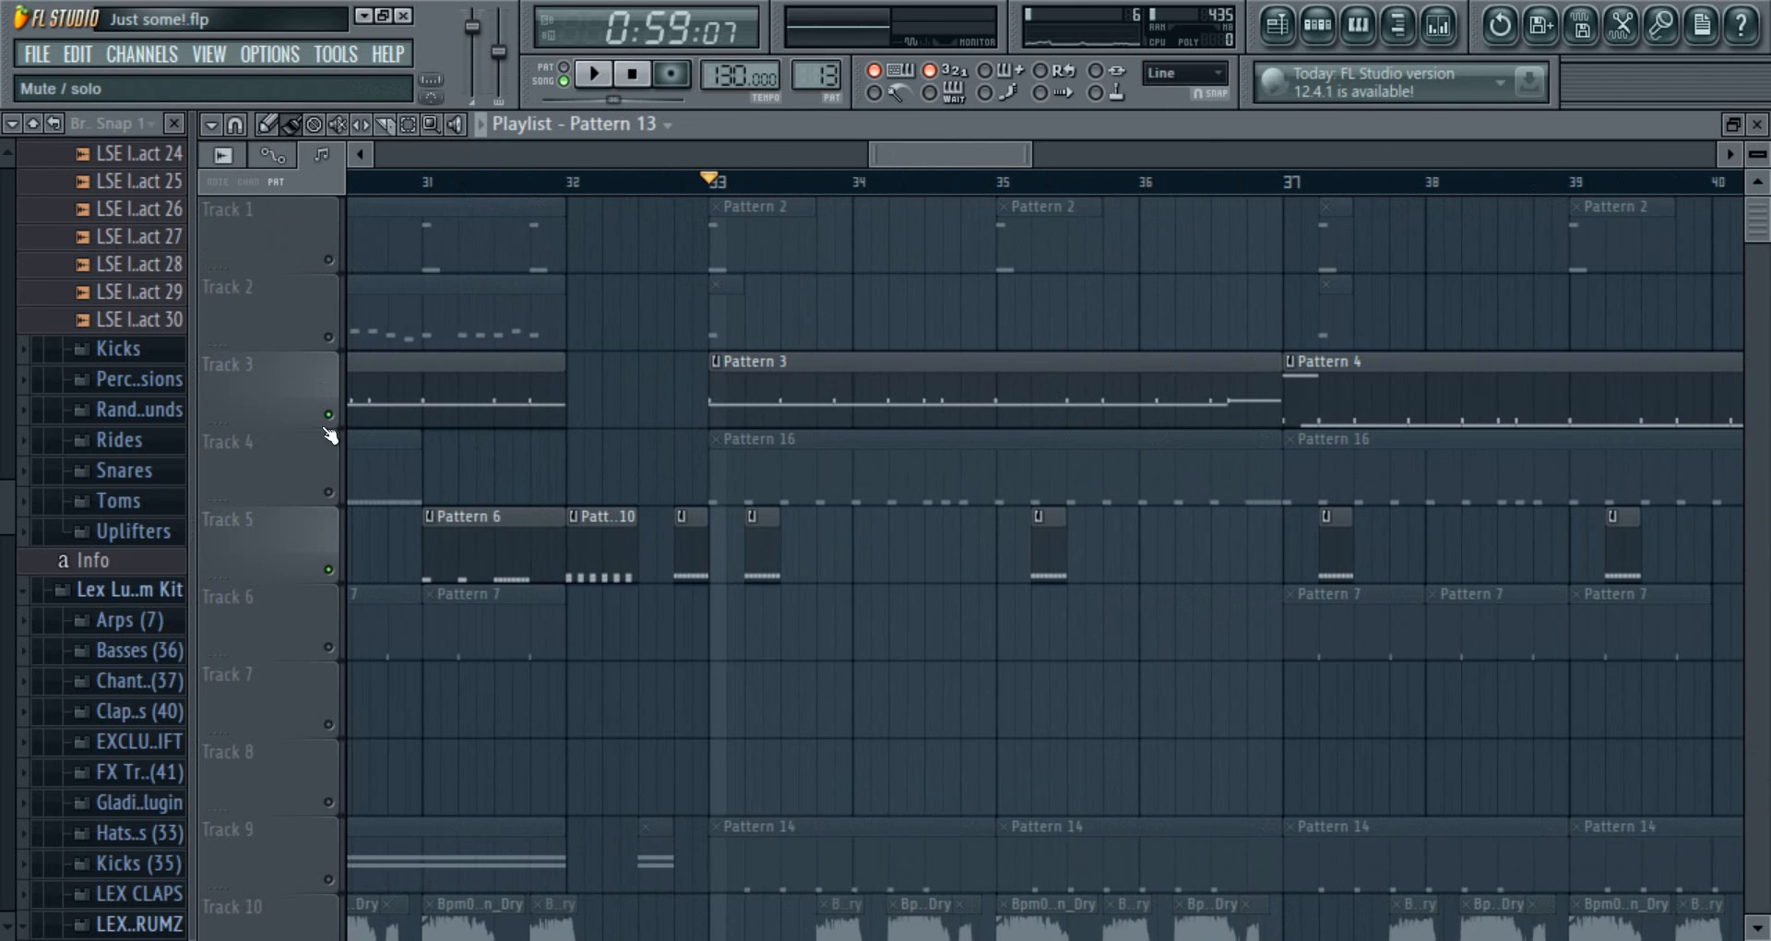
pyautogui.rightClick(335, 424)
pyautogui.rightClick(336, 423)
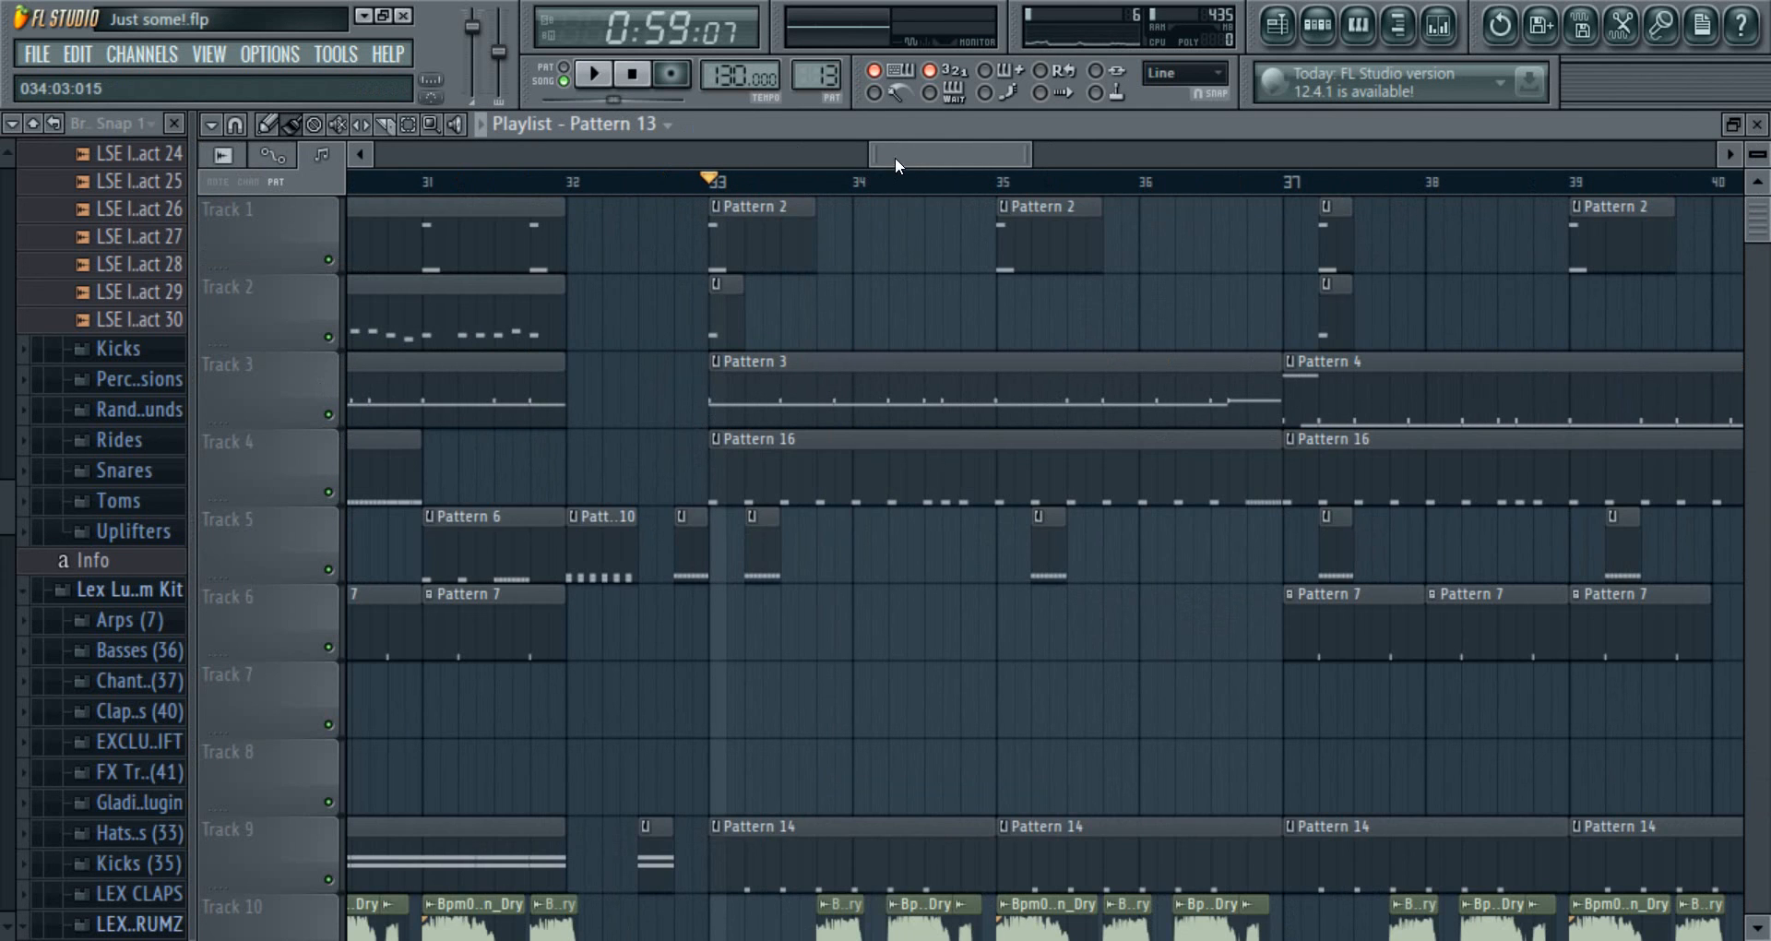
# - Open the ProKitz Gutta Em Brass notes of Pattern 2 at bar 33, play them briefly in pattern mode, and close the piano roll
pyautogui.moveTo(895, 157)
pyautogui.mouseDown()
pyautogui.moveTo(949, 144)
pyautogui.moveTo(877, 152)
pyautogui.mouseUp()
pyautogui.doubleClick(963, 225)
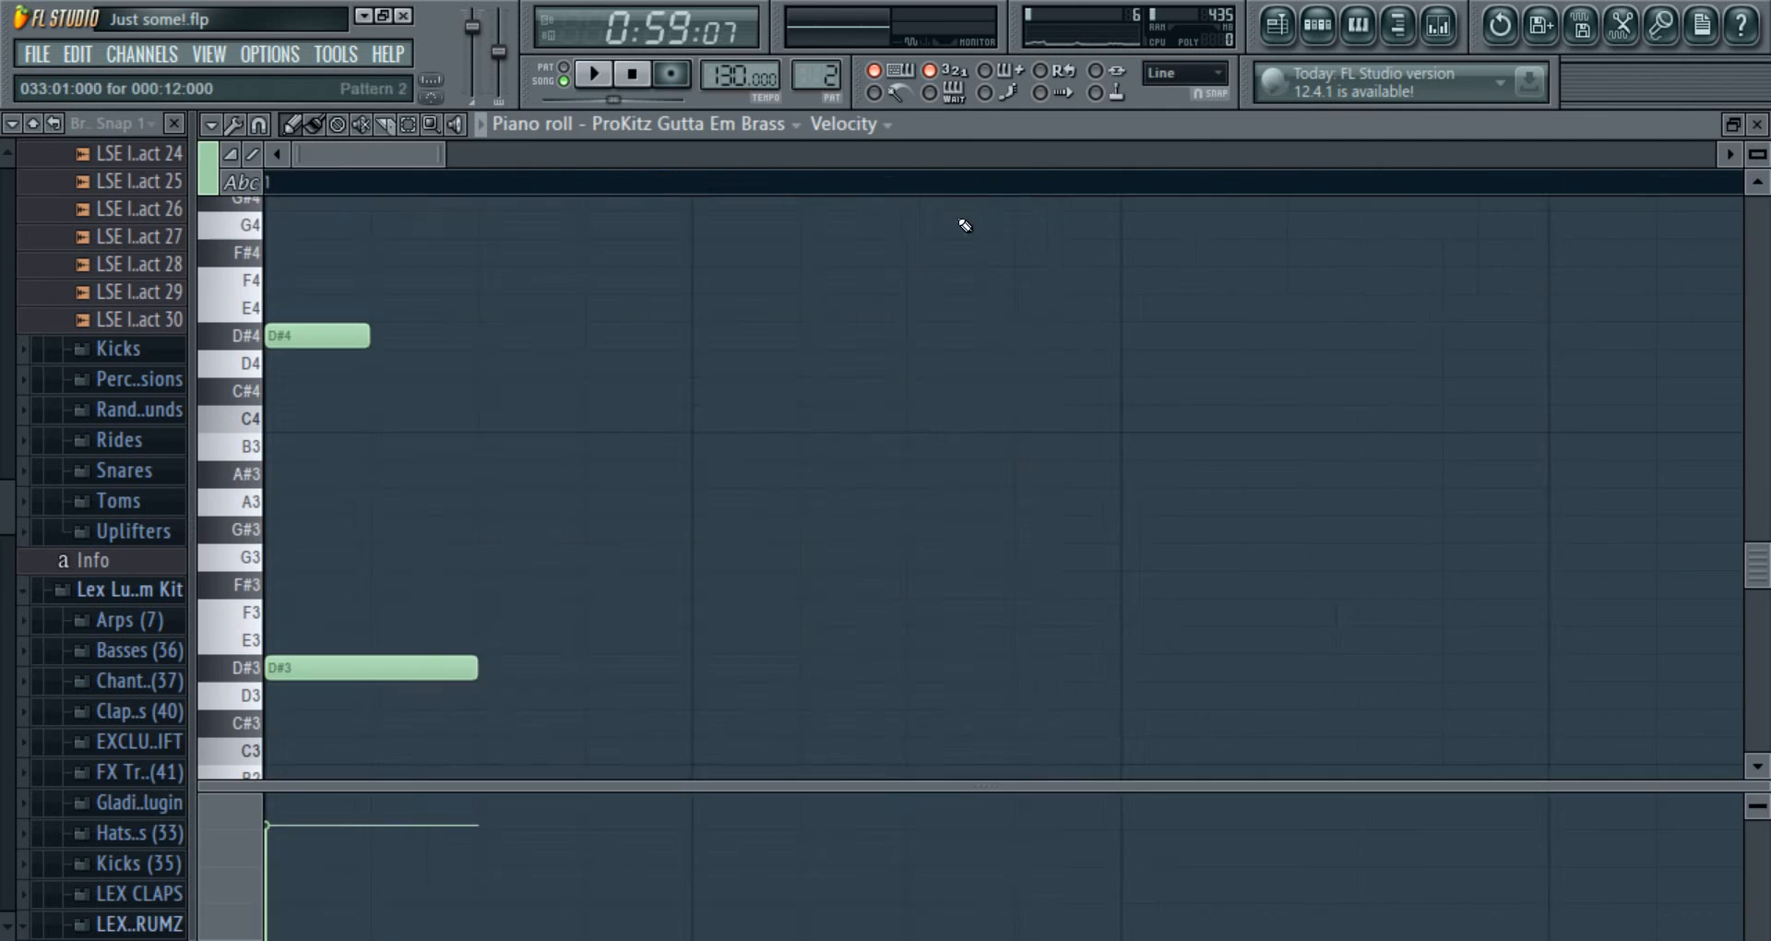
pyautogui.click(563, 68)
pyautogui.click(594, 74)
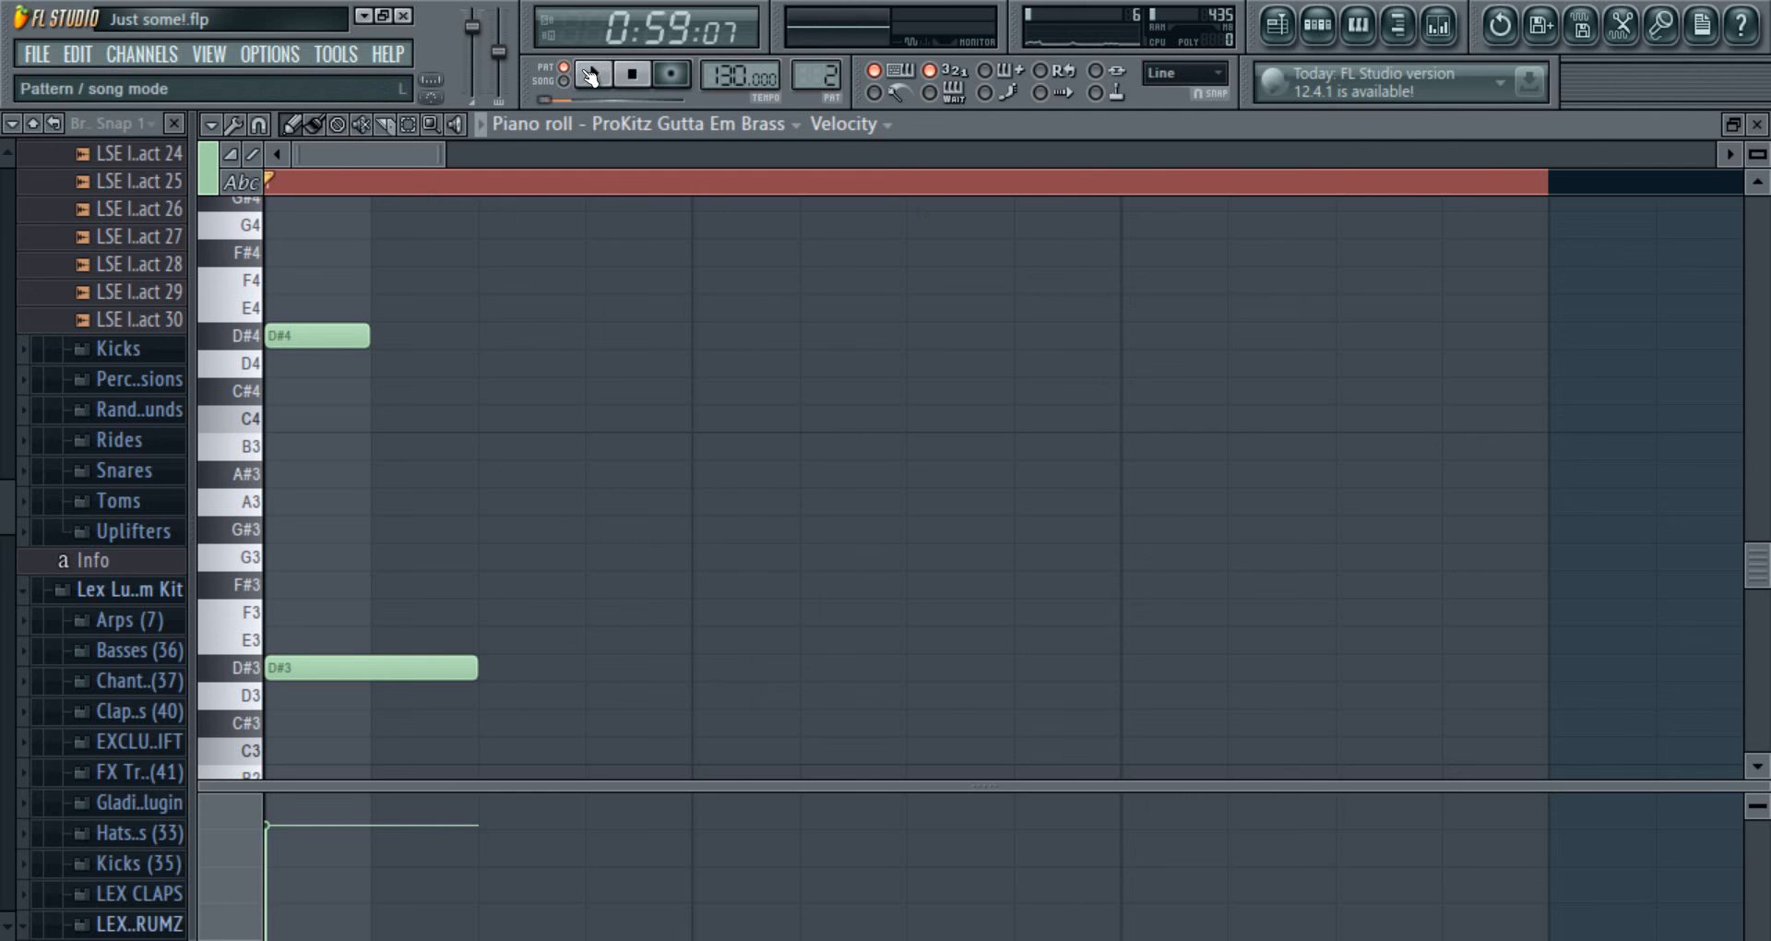
pyautogui.click(634, 75)
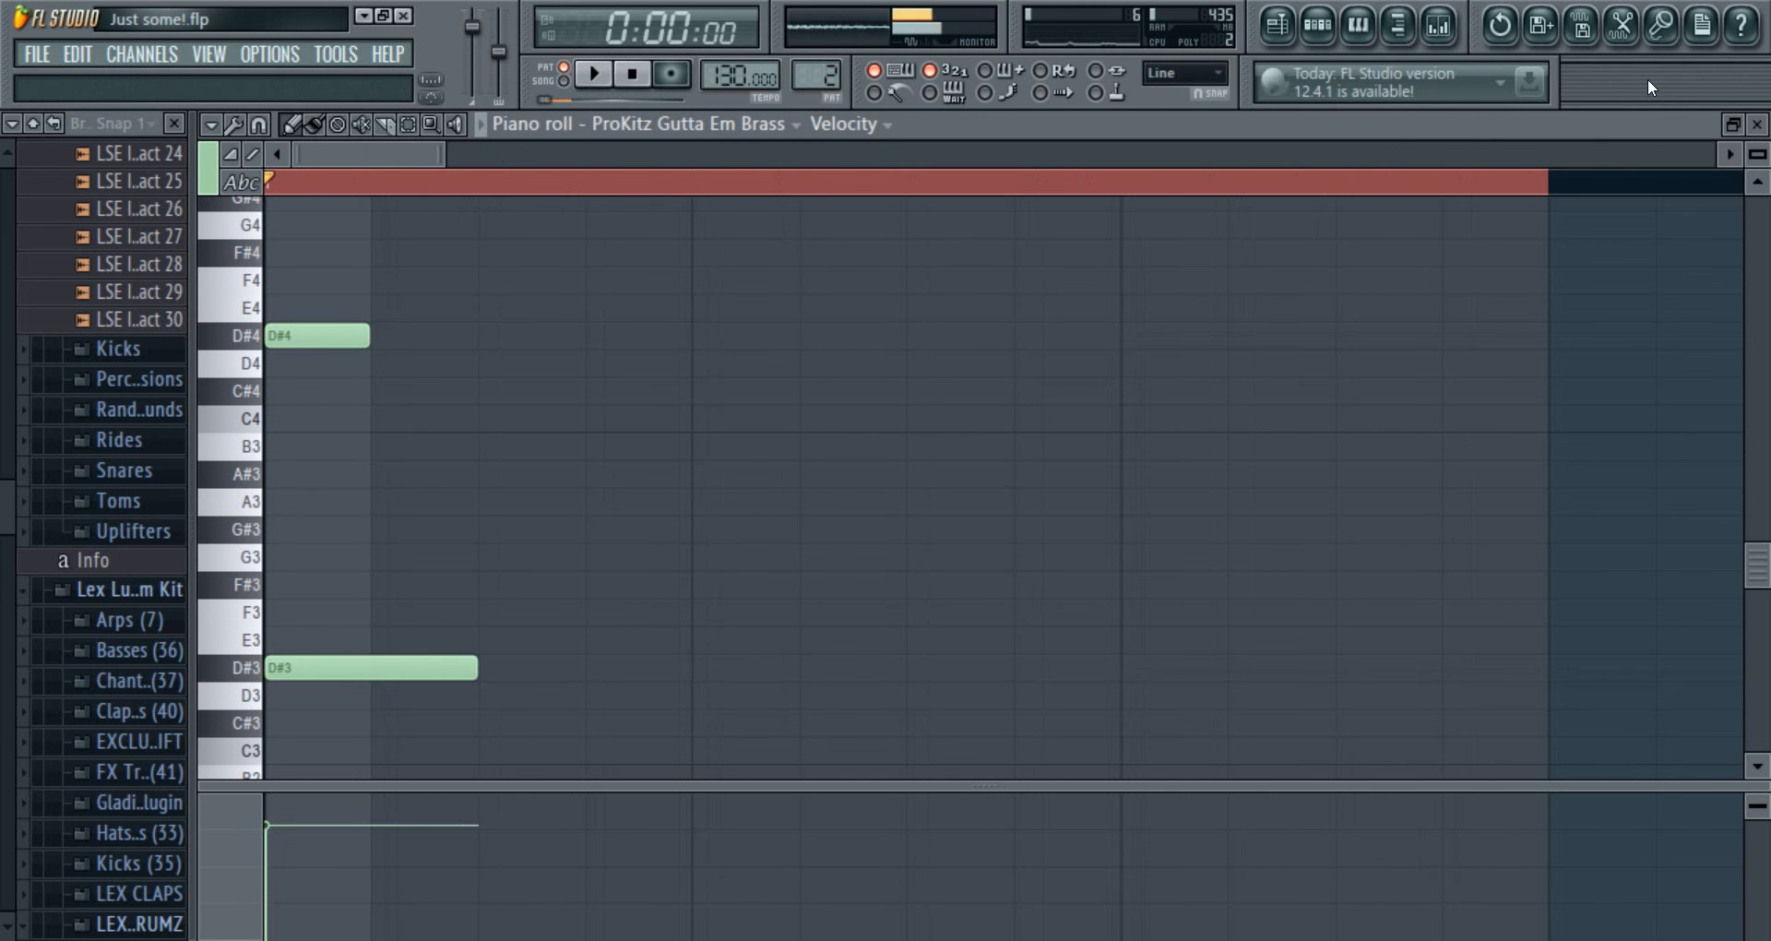
pyautogui.click(1757, 127)
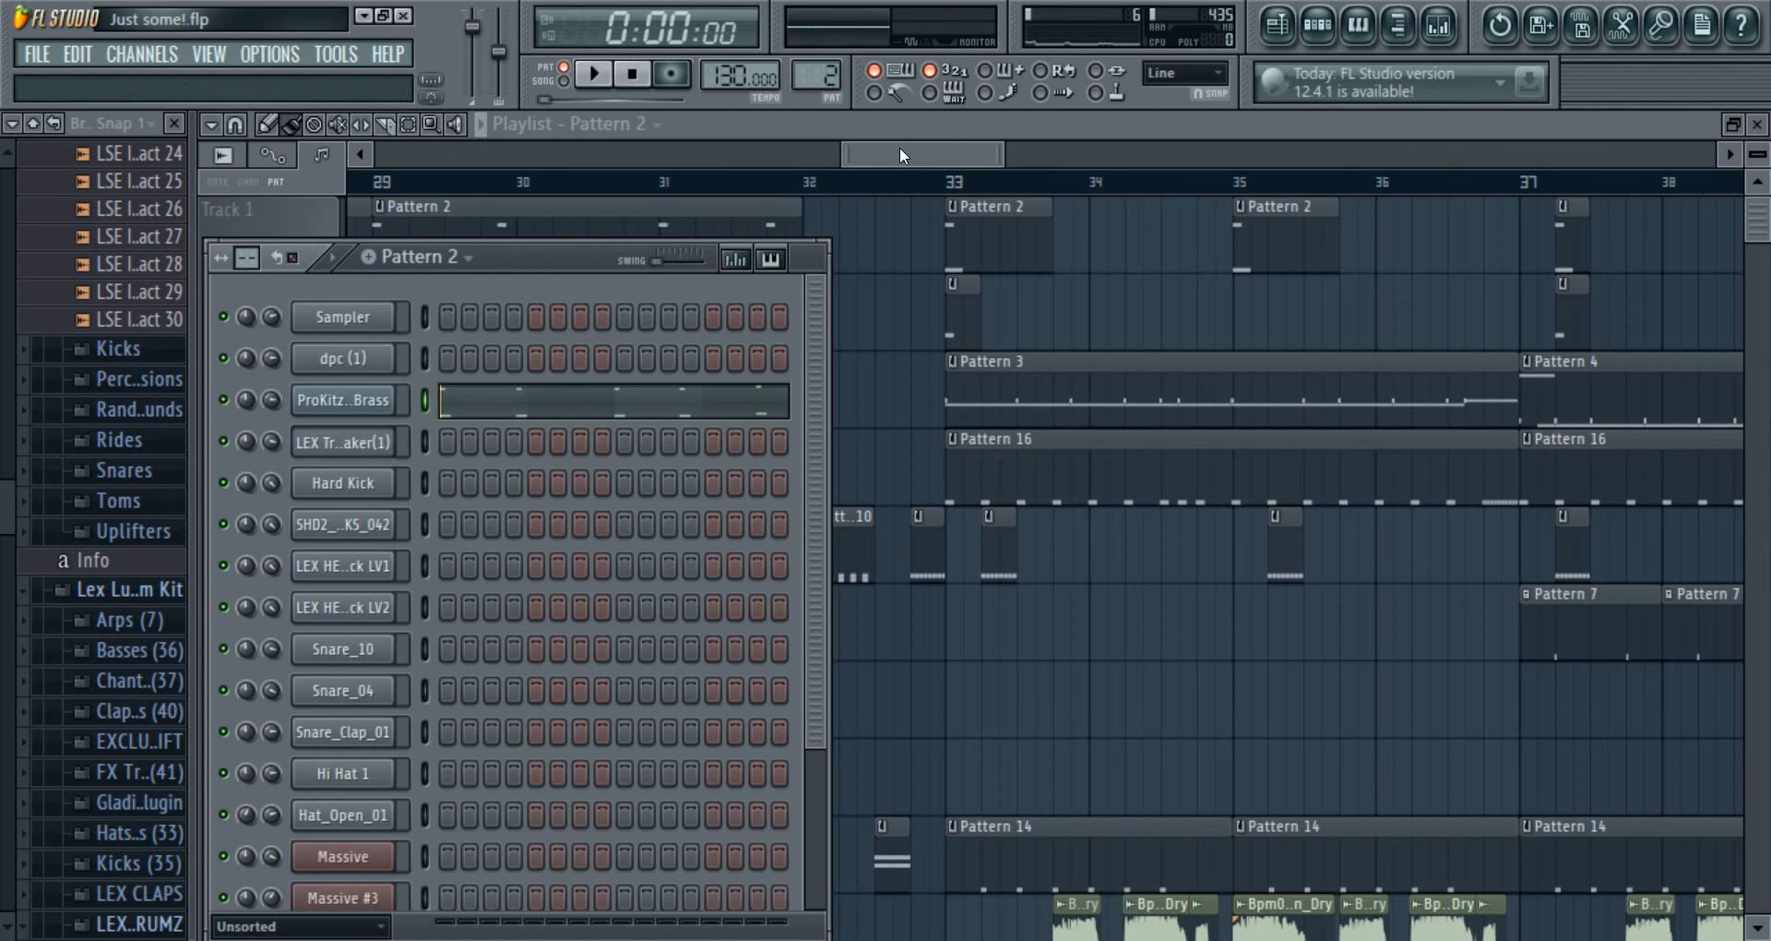
# - Open the Massive notes of the Track 2 clip at bar 33, play them briefly, and close the piano roll
pyautogui.moveTo(899, 147); pyautogui.dragTo(930, 148)
pyautogui.doubleClick(699, 310)
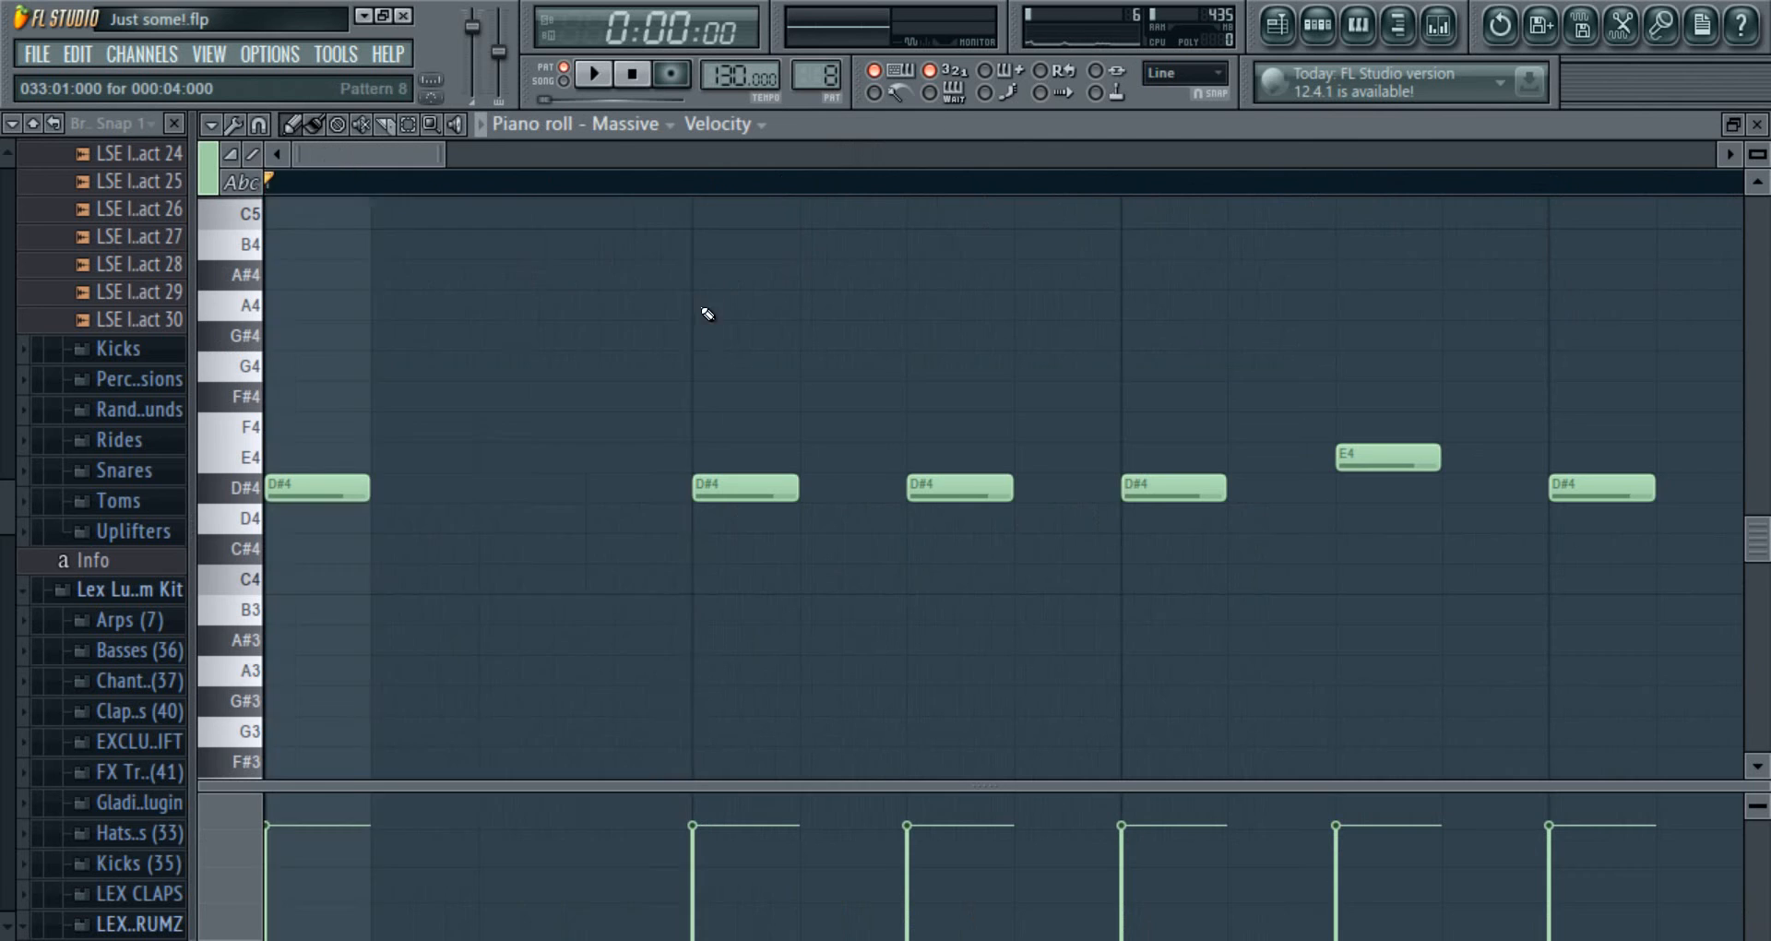
pyautogui.click(593, 75)
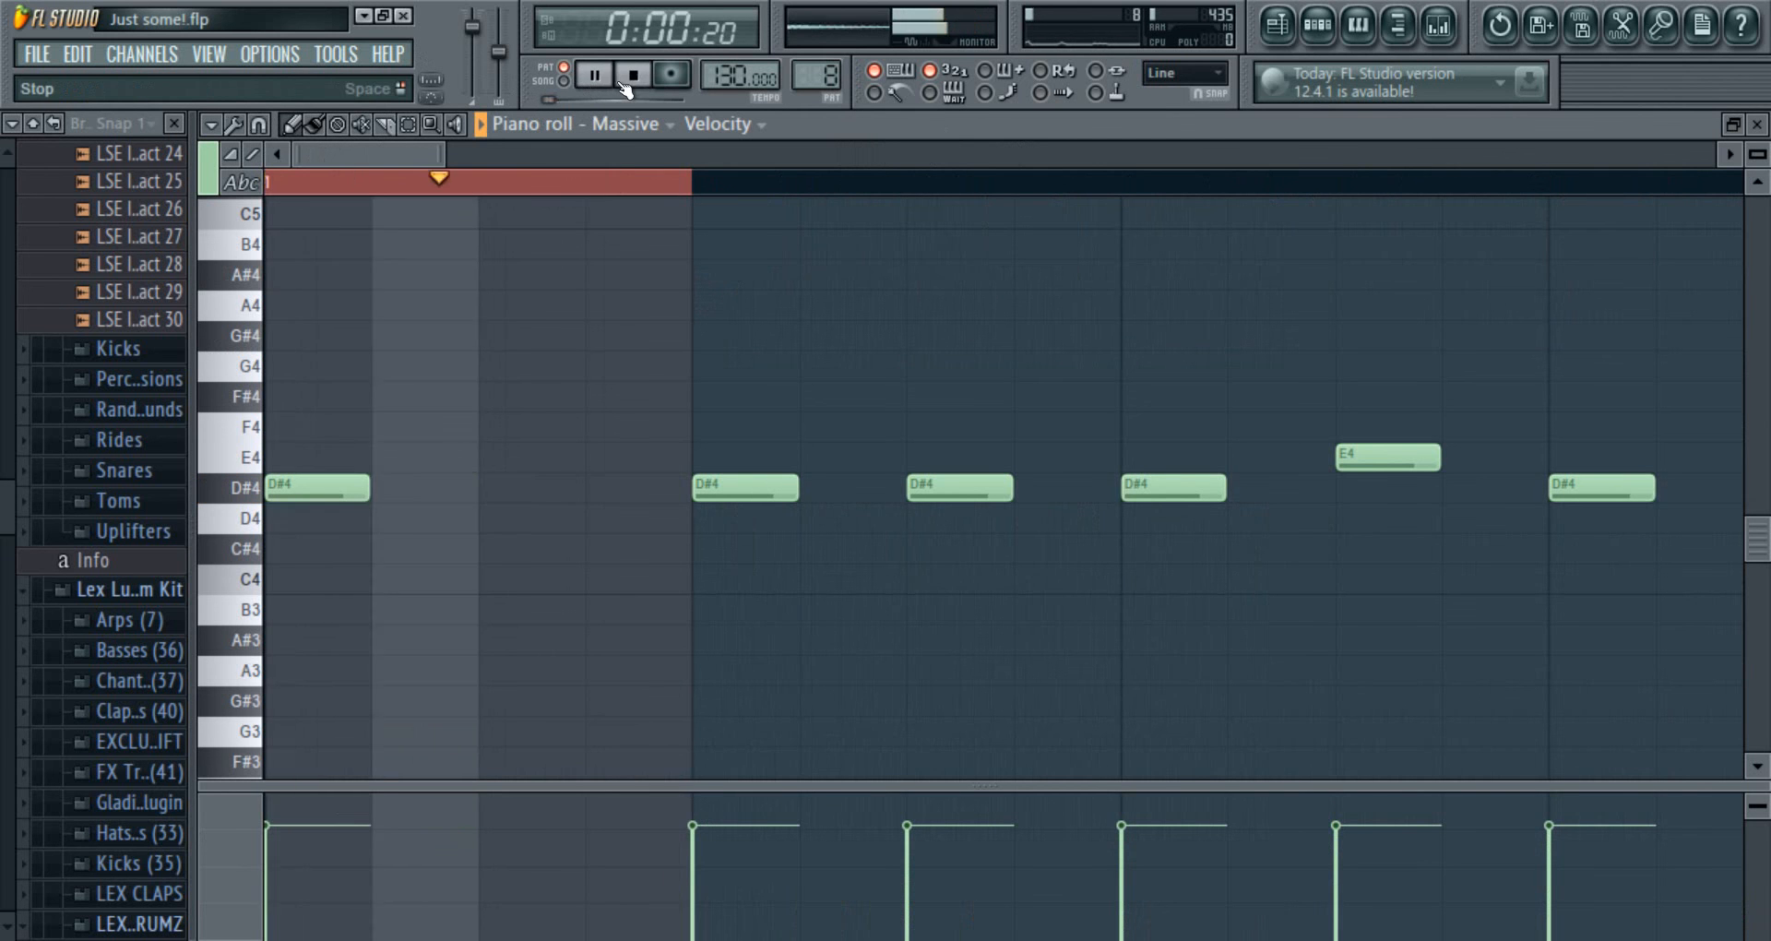
pyautogui.click(627, 80)
pyautogui.press('Escape')
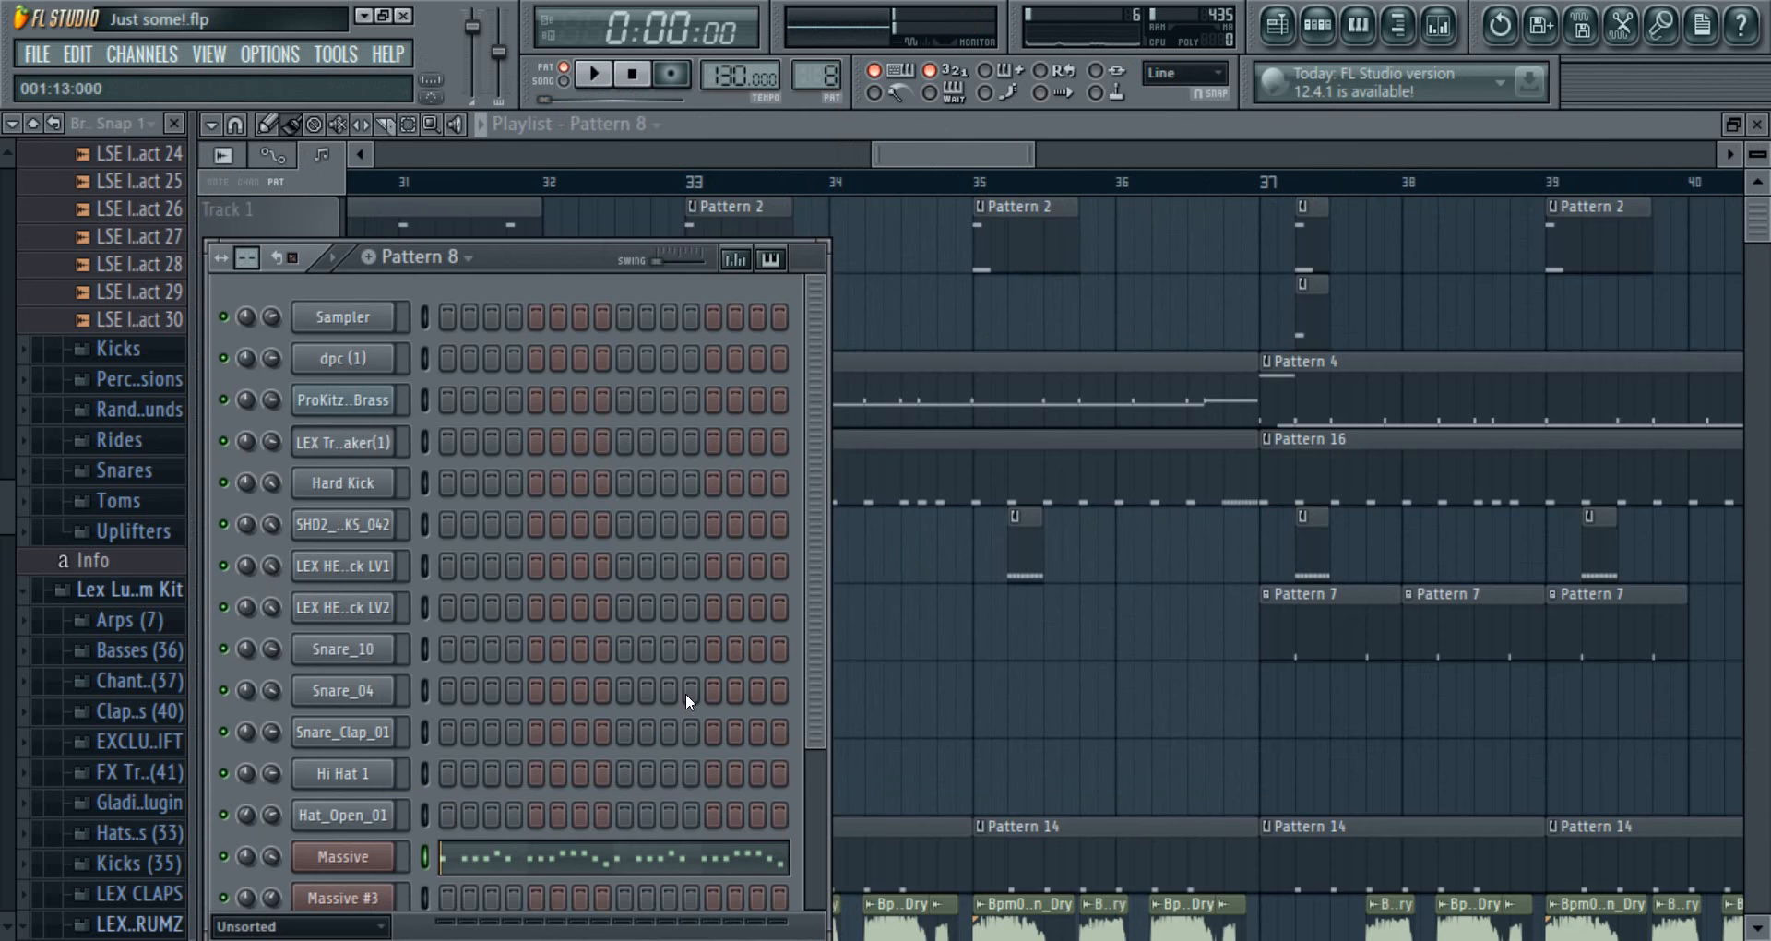
# - Solo Tracks 1 and 2, play them in song mode from bar 33, stop, and enable all tracks again
pyautogui.click(941, 150)
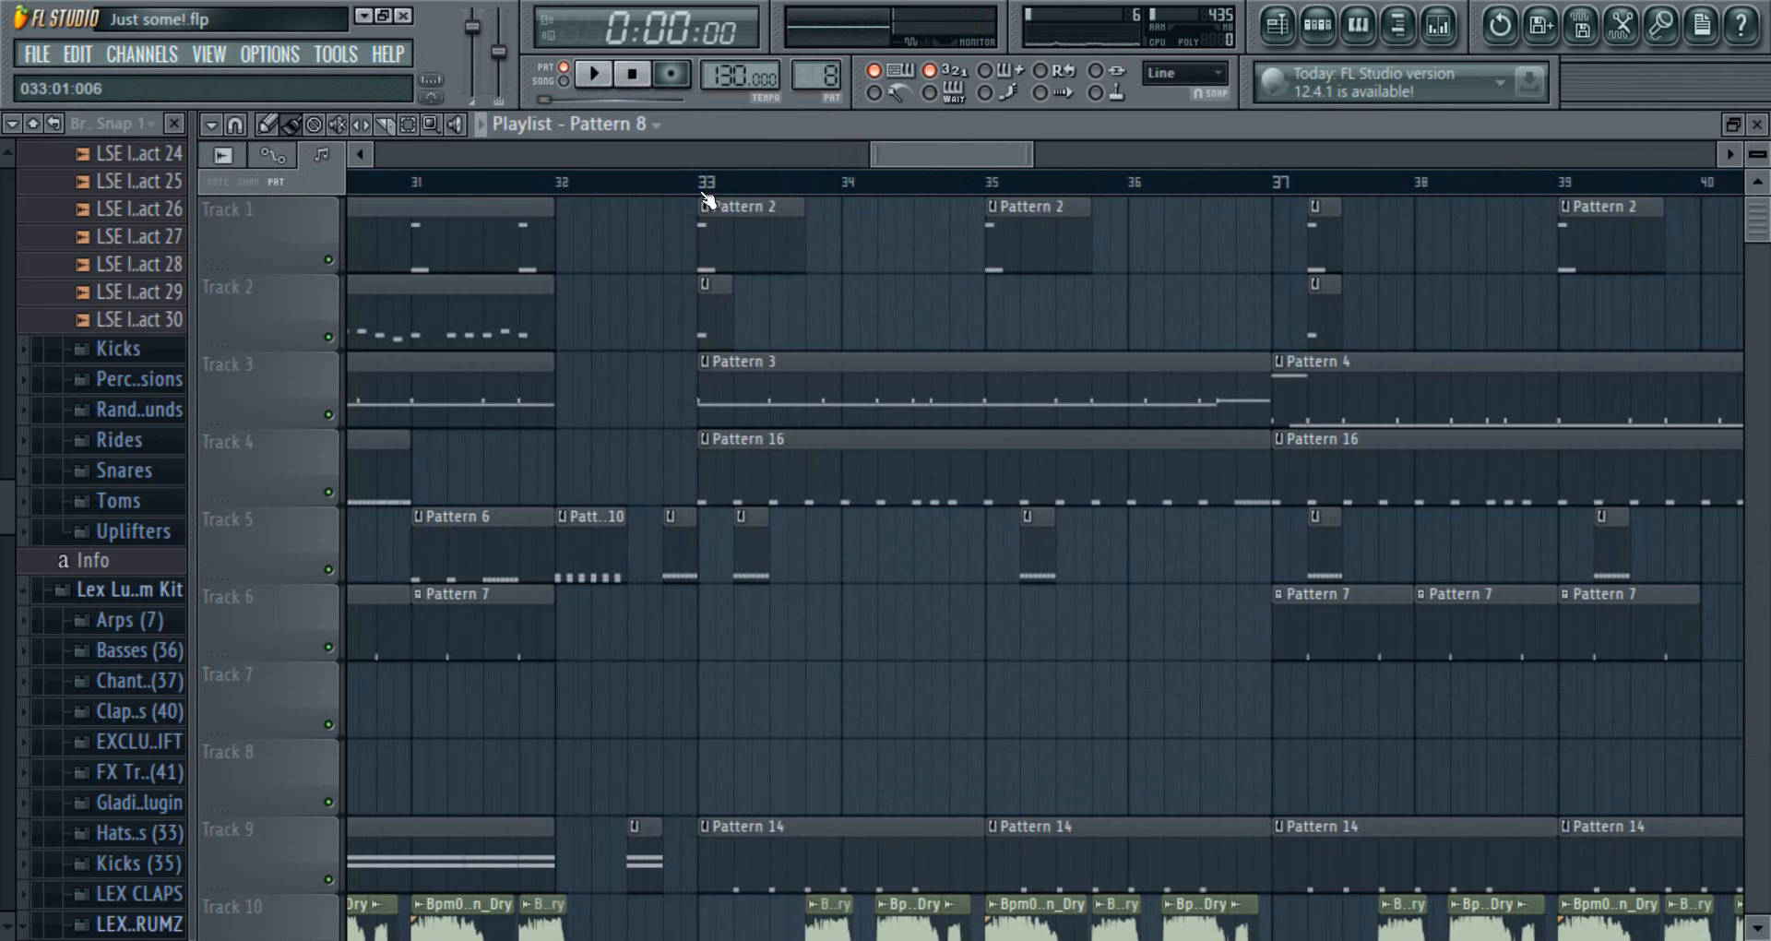
pyautogui.click(701, 185)
pyautogui.rightClick(328, 261)
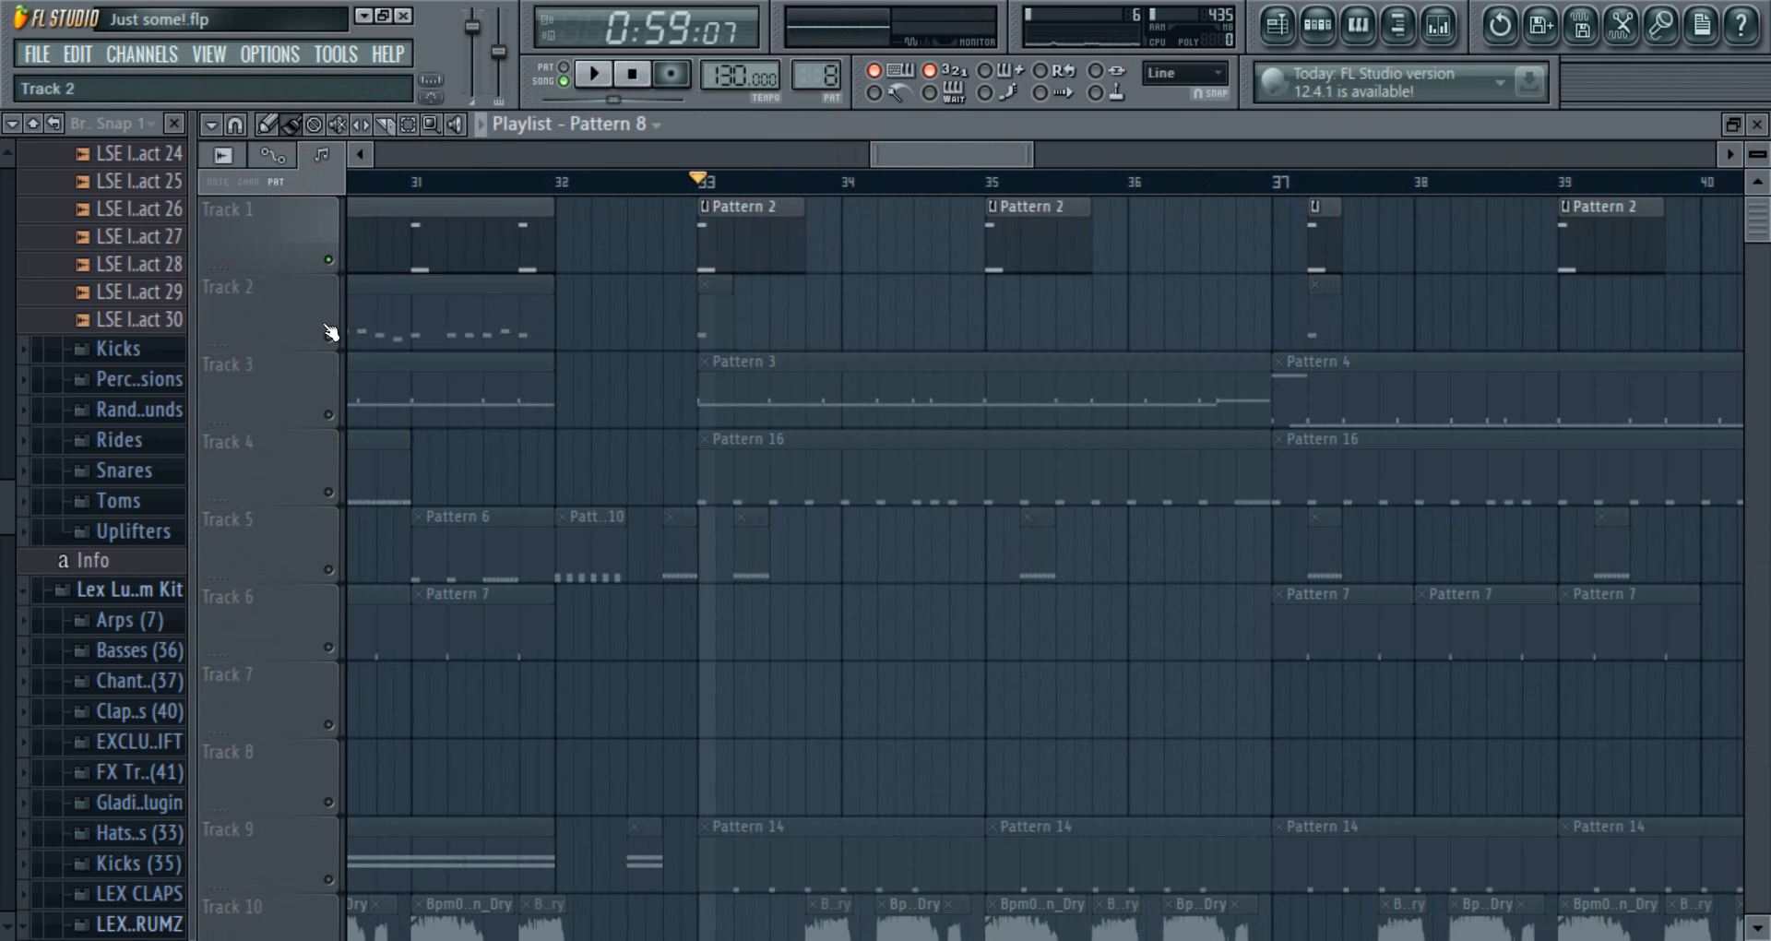
pyautogui.click(328, 335)
pyautogui.click(611, 81)
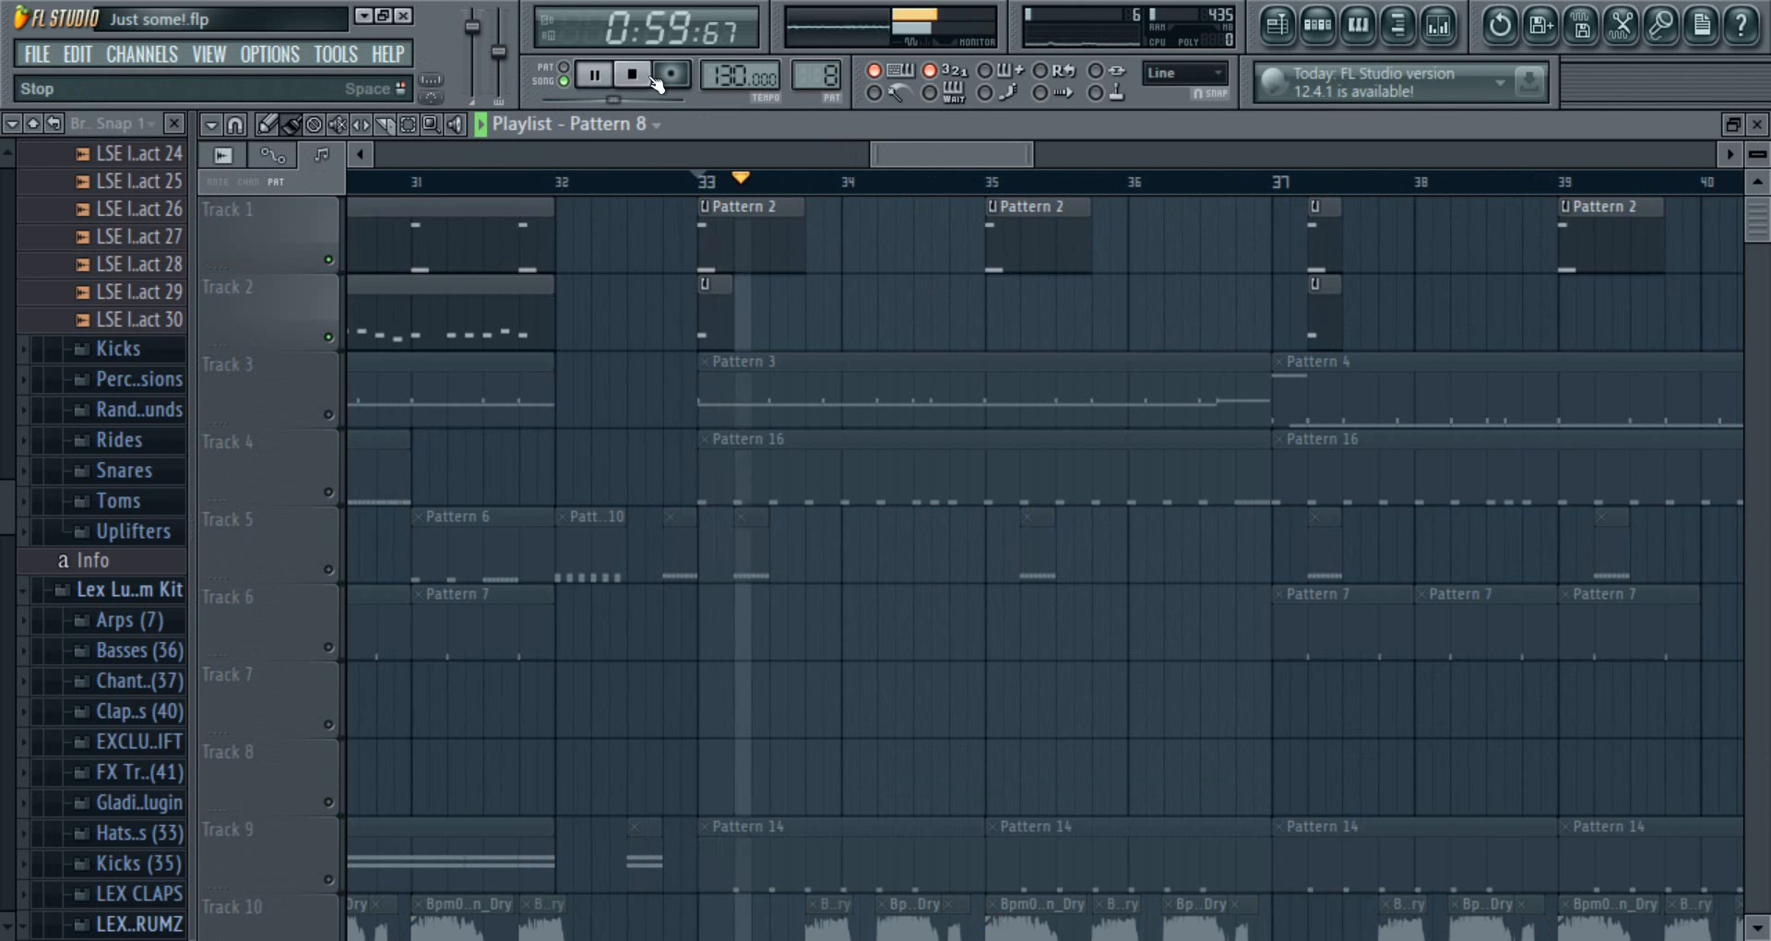
pyautogui.click(649, 86)
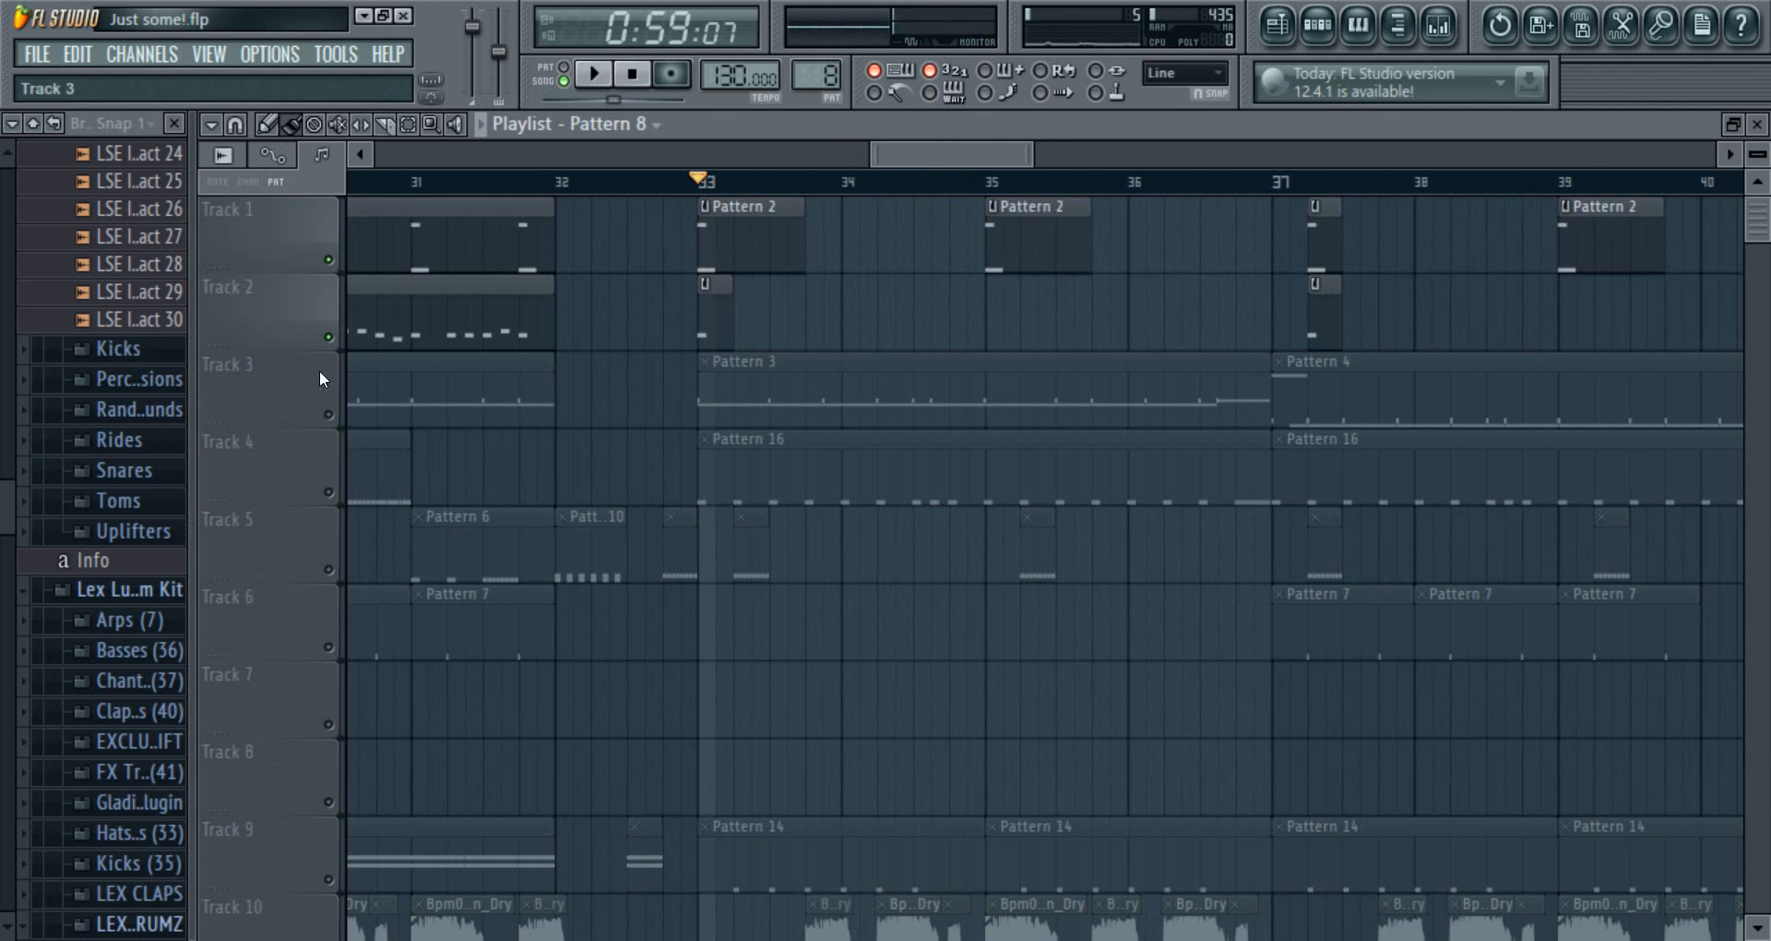
pyautogui.rightClick(329, 338)
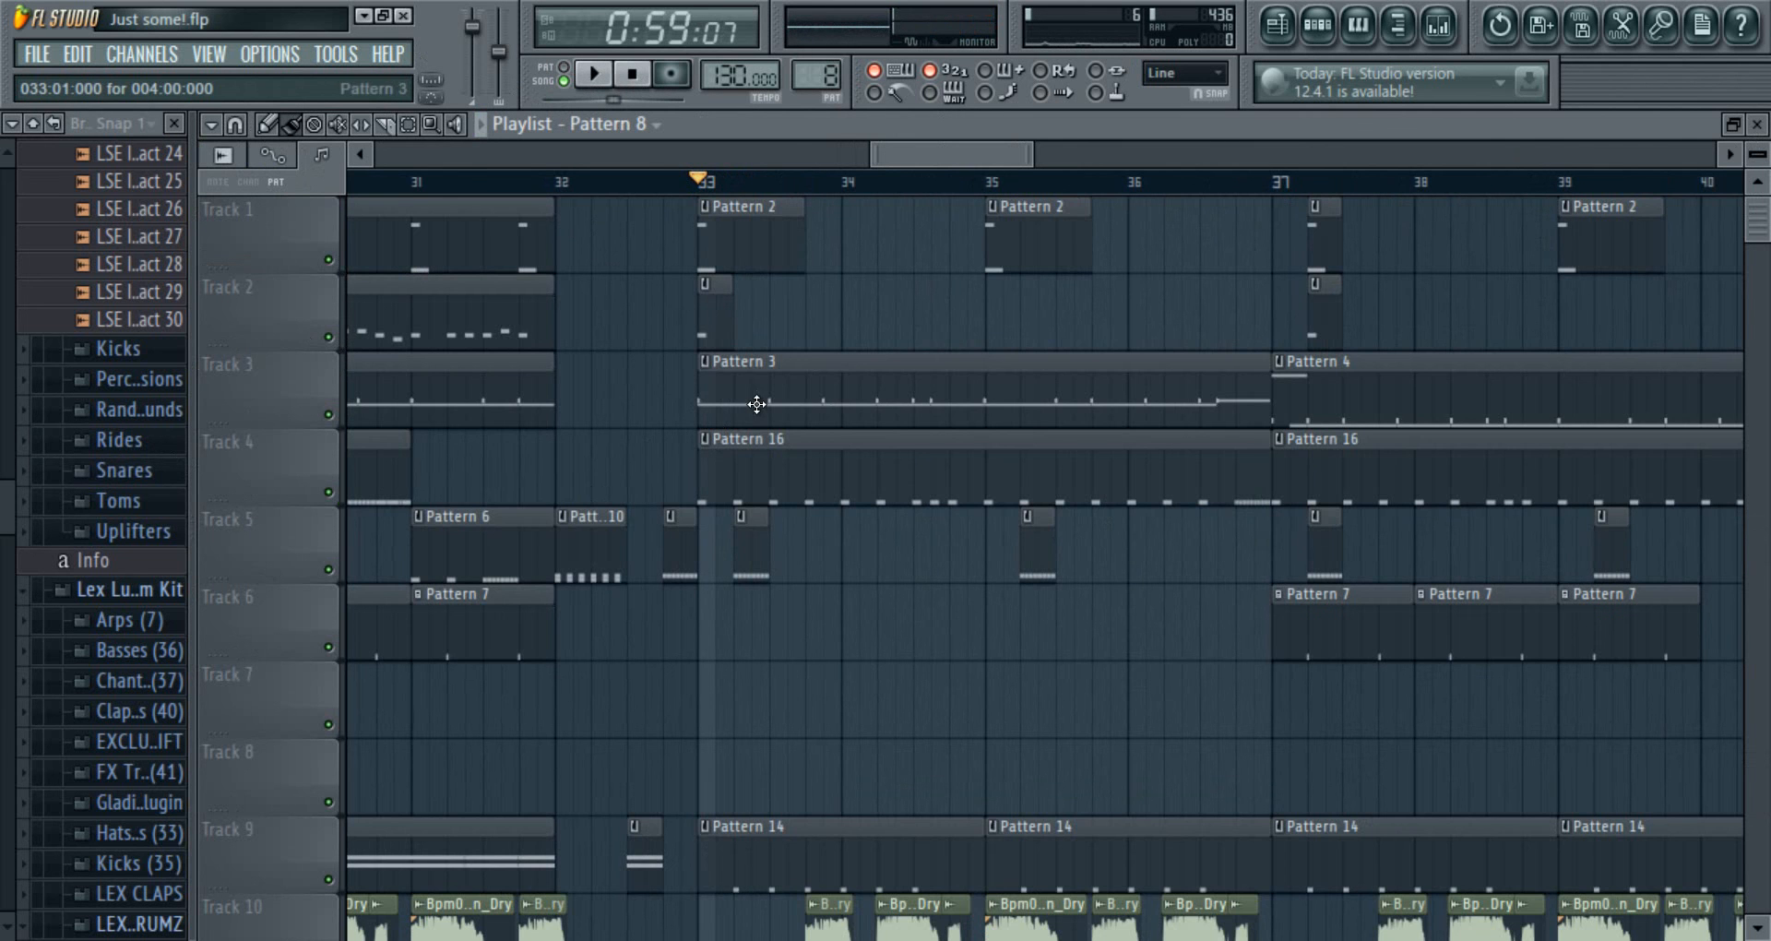
# - Examine the LEX Trunk Shaker notes of Pattern 3 in the piano roll, and return to the playlist
pyautogui.doubleClick(756, 404)
pyautogui.scroll(-5, 1125, 177)
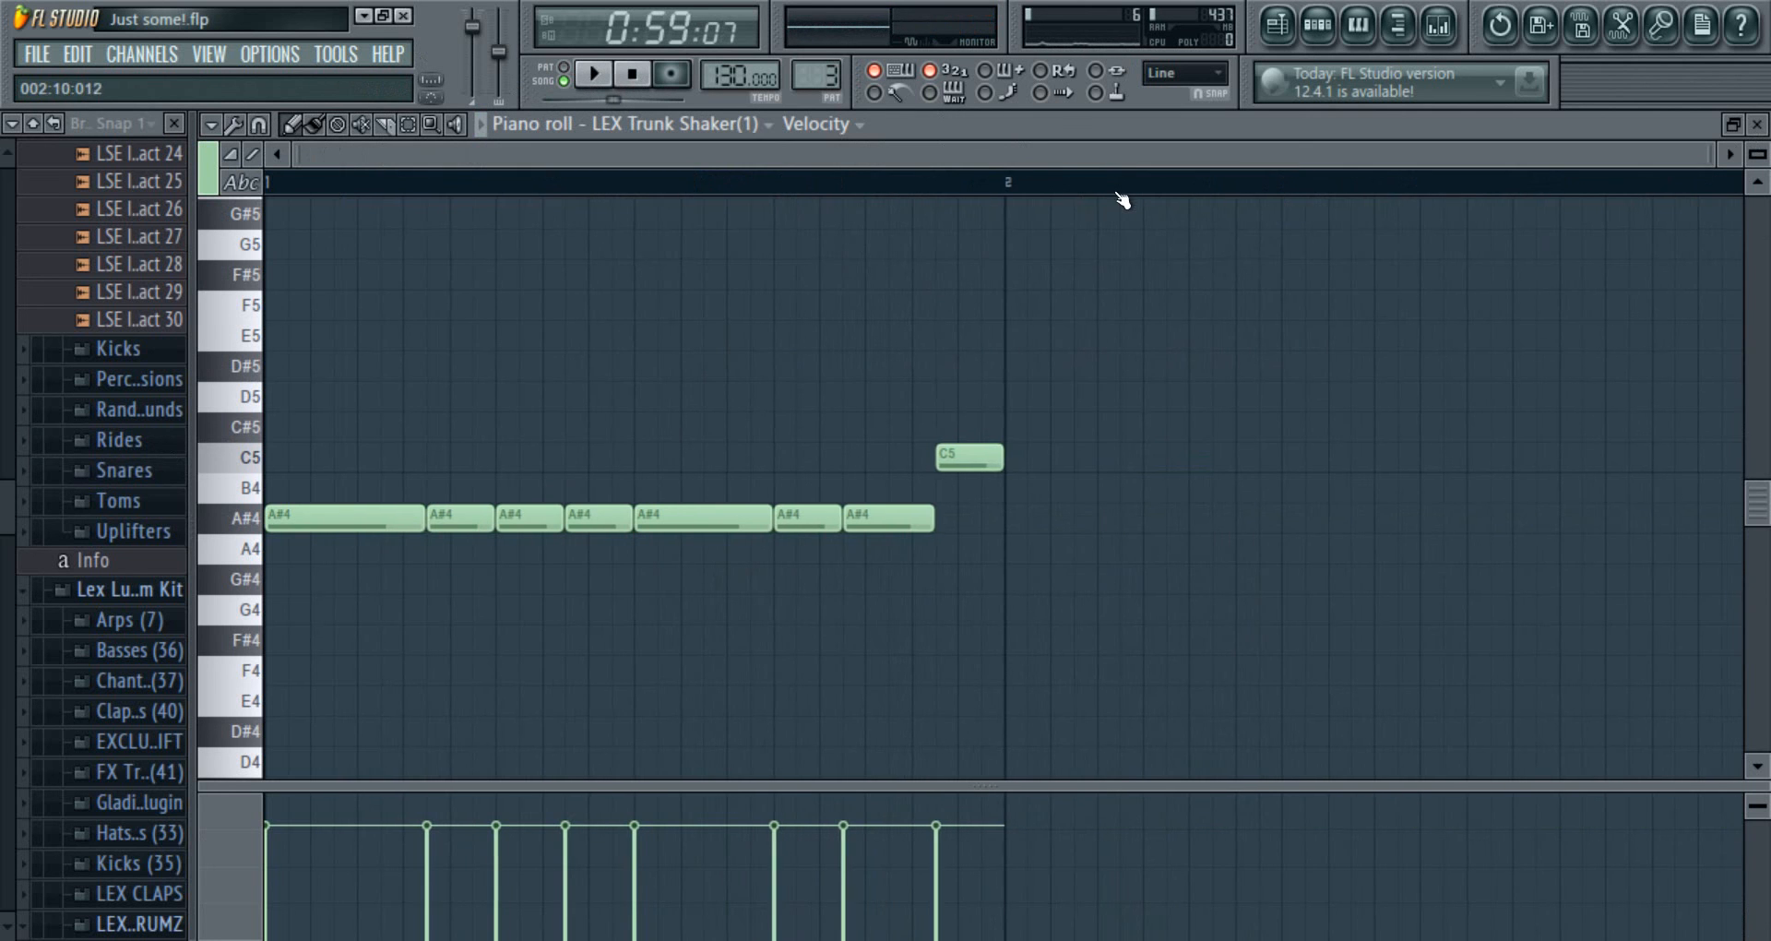
pyautogui.click(1758, 125)
# - Open the LEX Trunk Shaker notes of Pattern 4 and audition the F#6 and A#4 keys
pyautogui.moveTo(988, 152); pyautogui.dragTo(1034, 152)
pyautogui.doubleClick(1037, 405)
pyautogui.scroll(-3, 1039, 190)
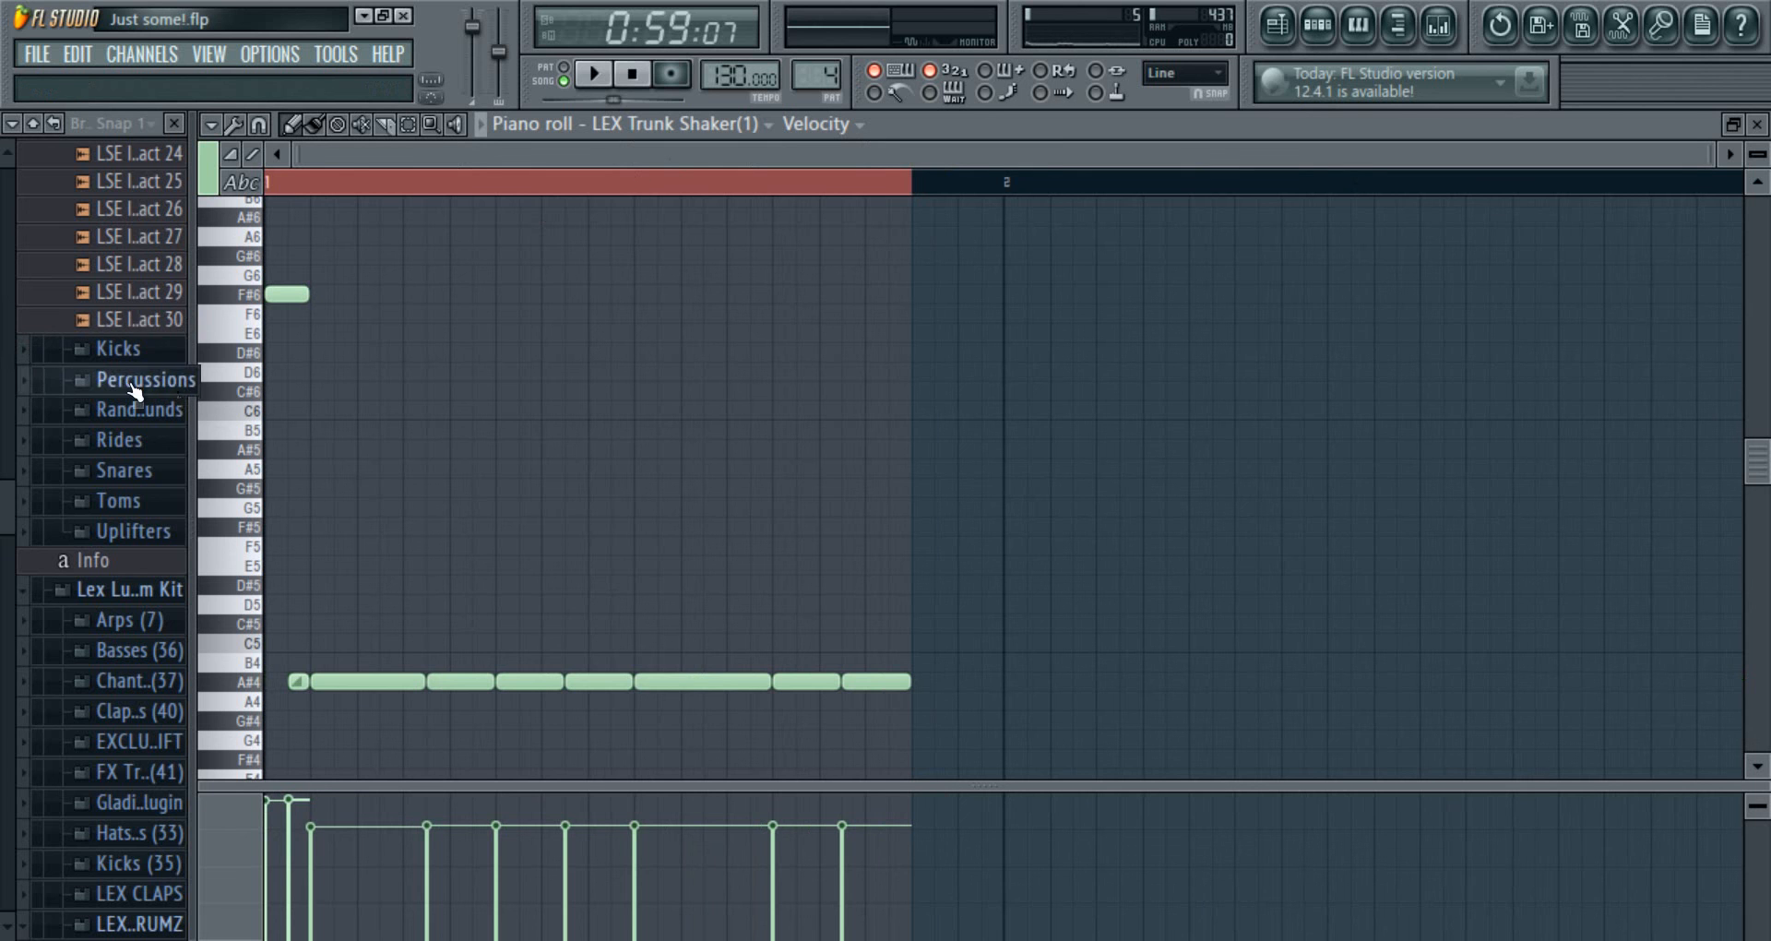
pyautogui.click(247, 297)
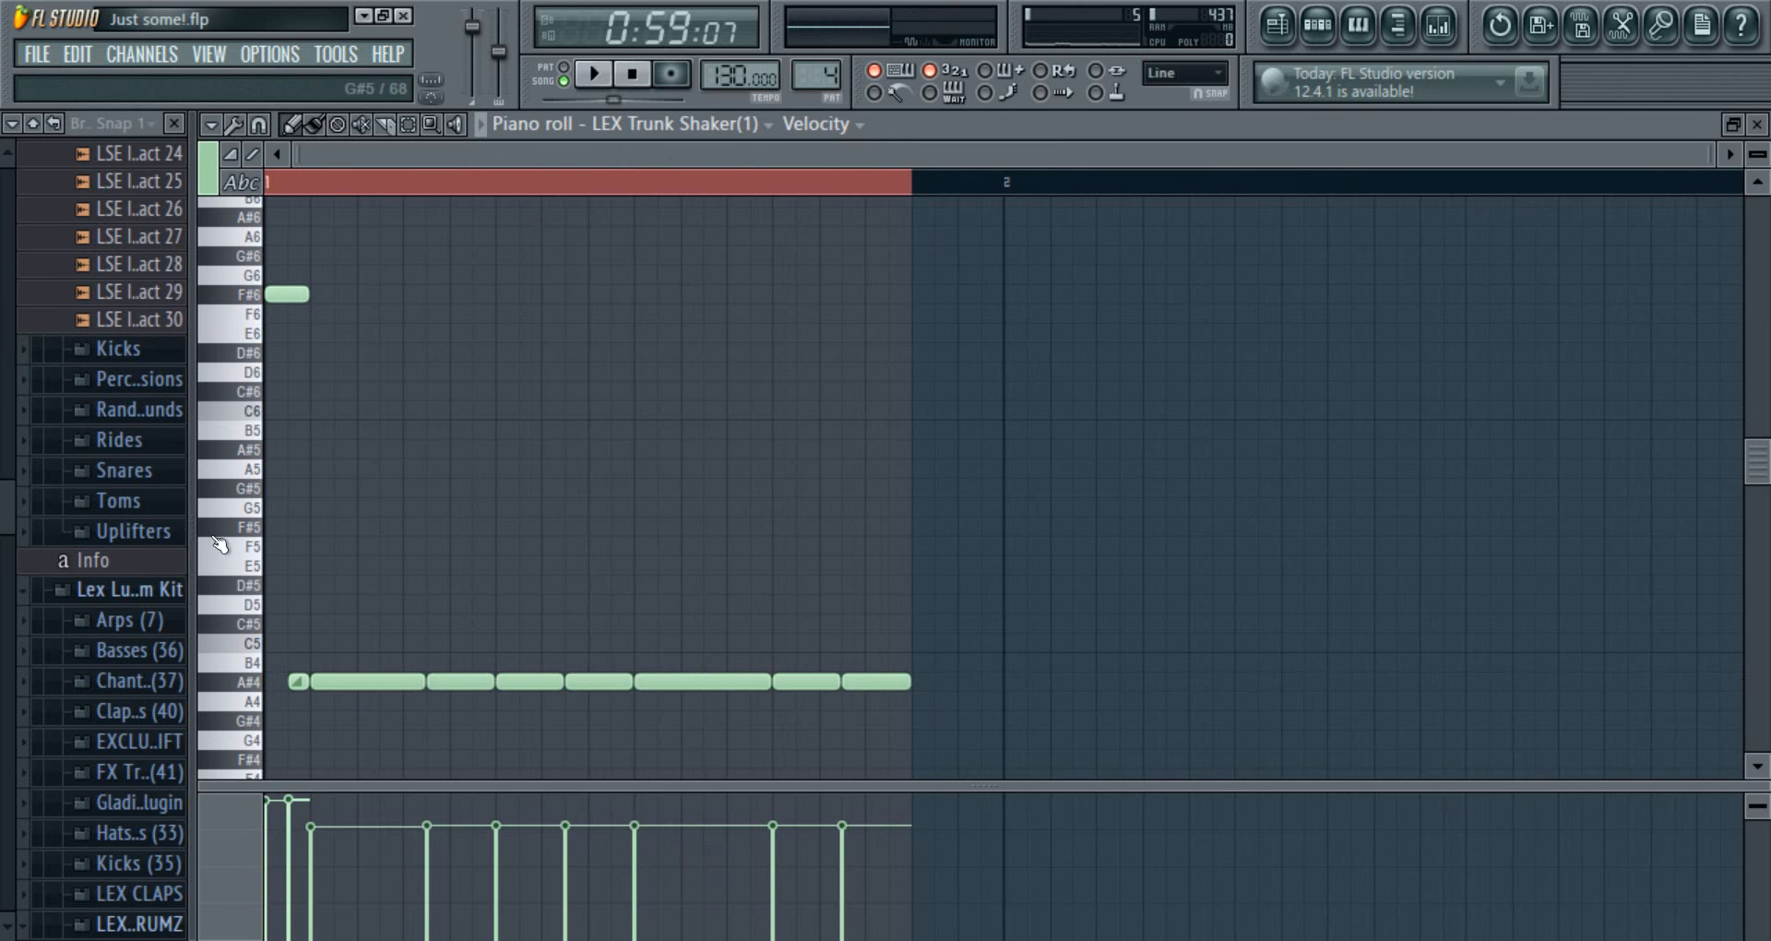
pyautogui.click(246, 690)
# - Inspect the slide option in the properties of the short A#4 slide note, and close the properties
pyautogui.doubleClick(298, 683)
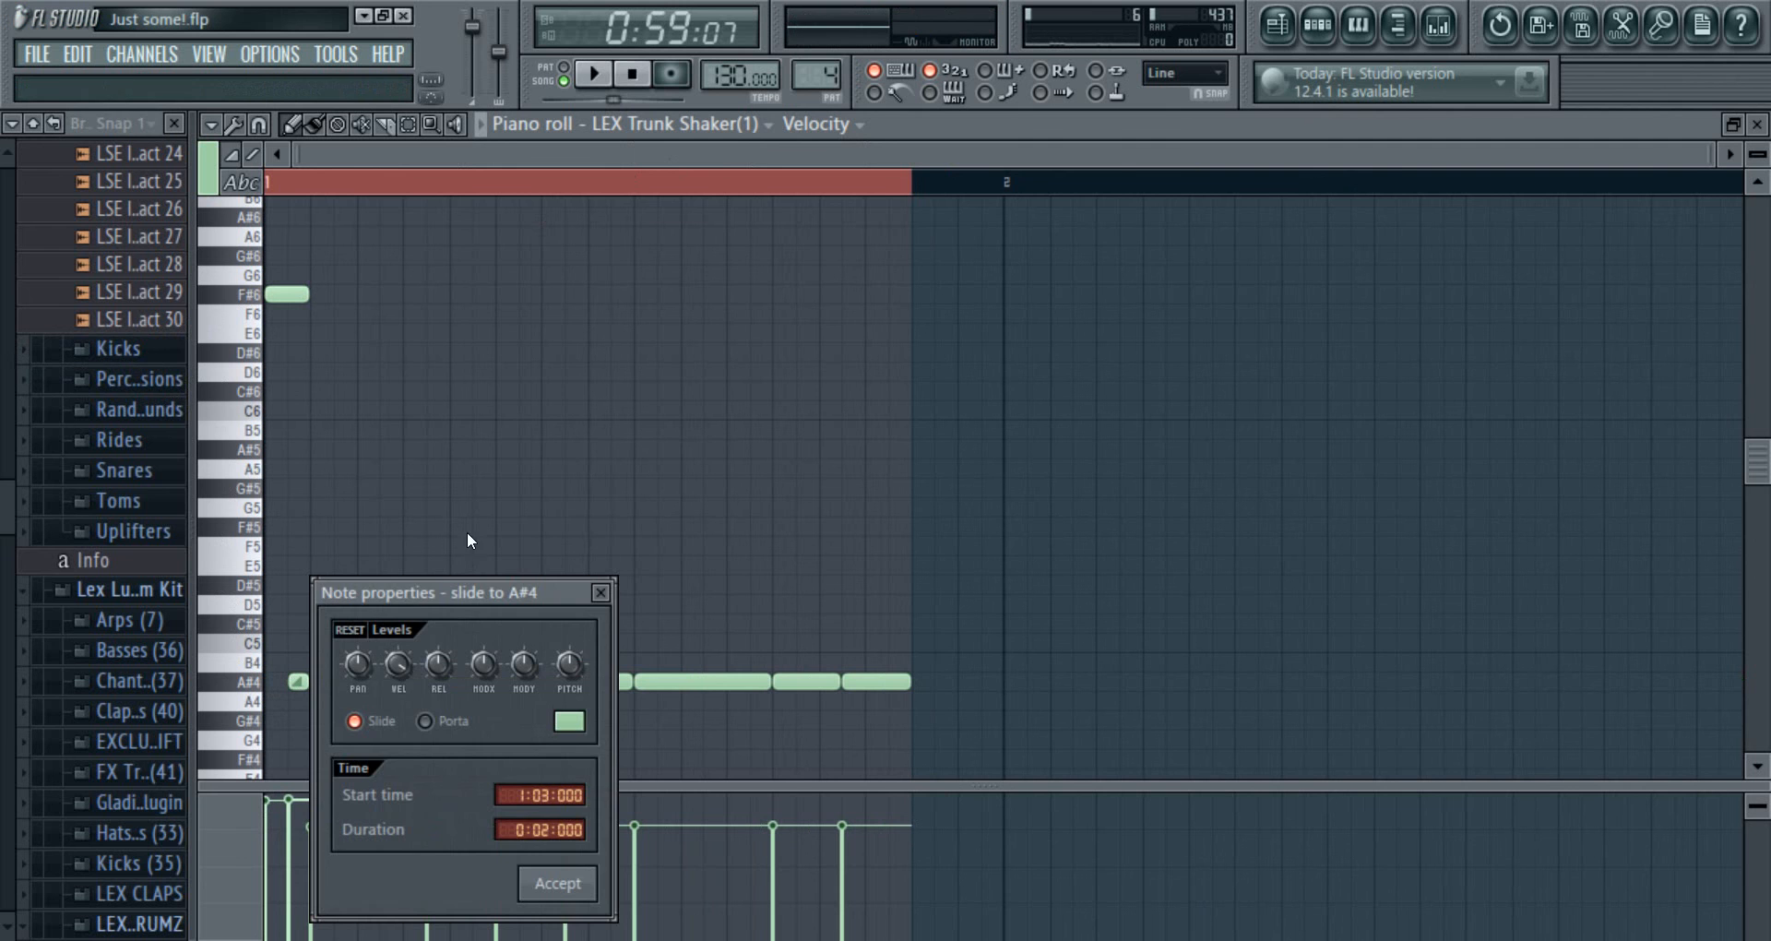
pyautogui.click(602, 593)
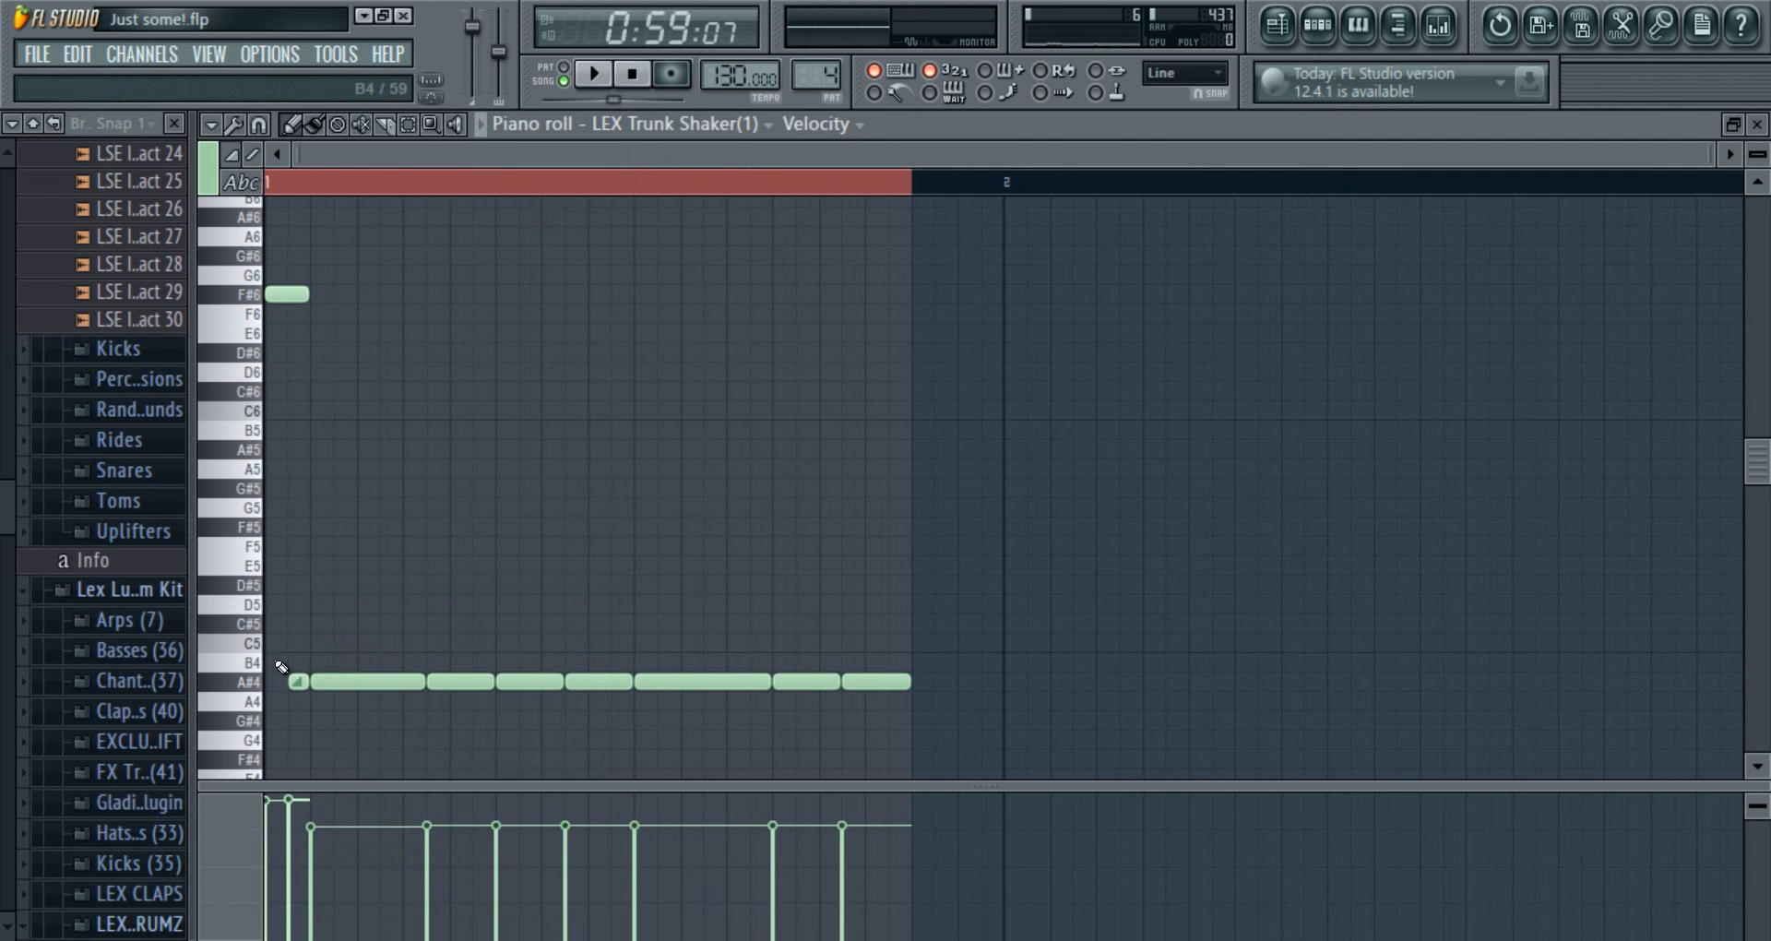
pyautogui.doubleClick(295, 681)
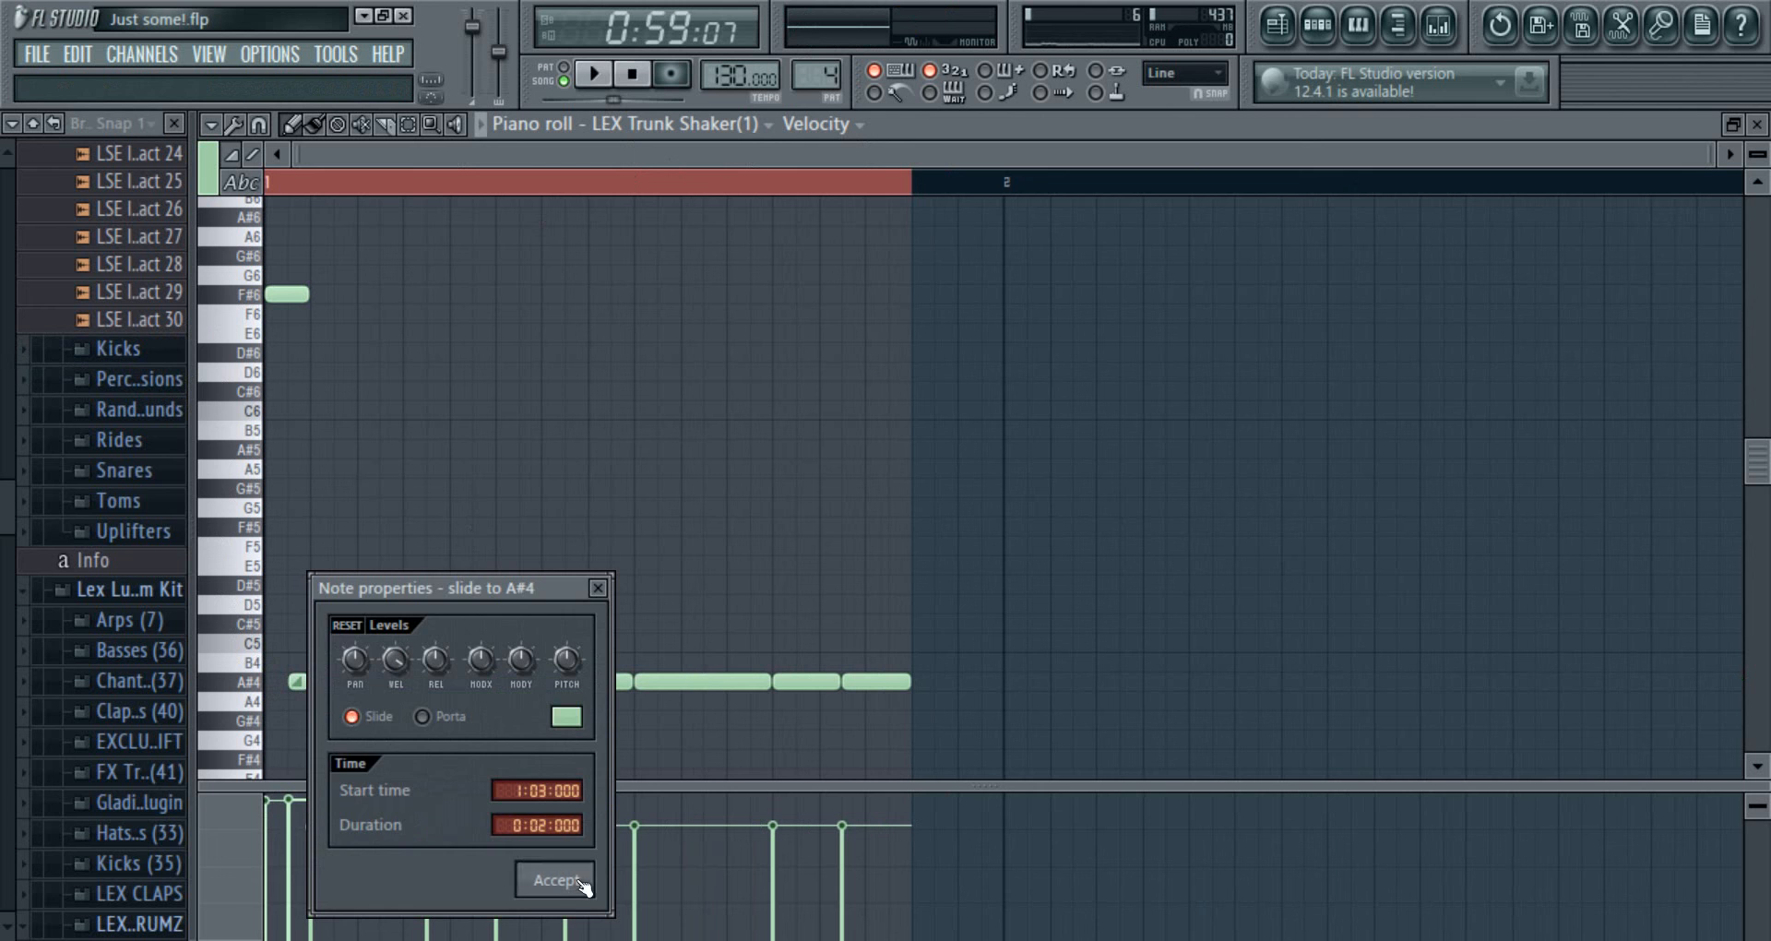
pyautogui.click(554, 880)
# - Switch to pattern mode, play the LEX Trunk Shaker notes of Pattern 4 twice, and stop playback
pyautogui.click(573, 74)
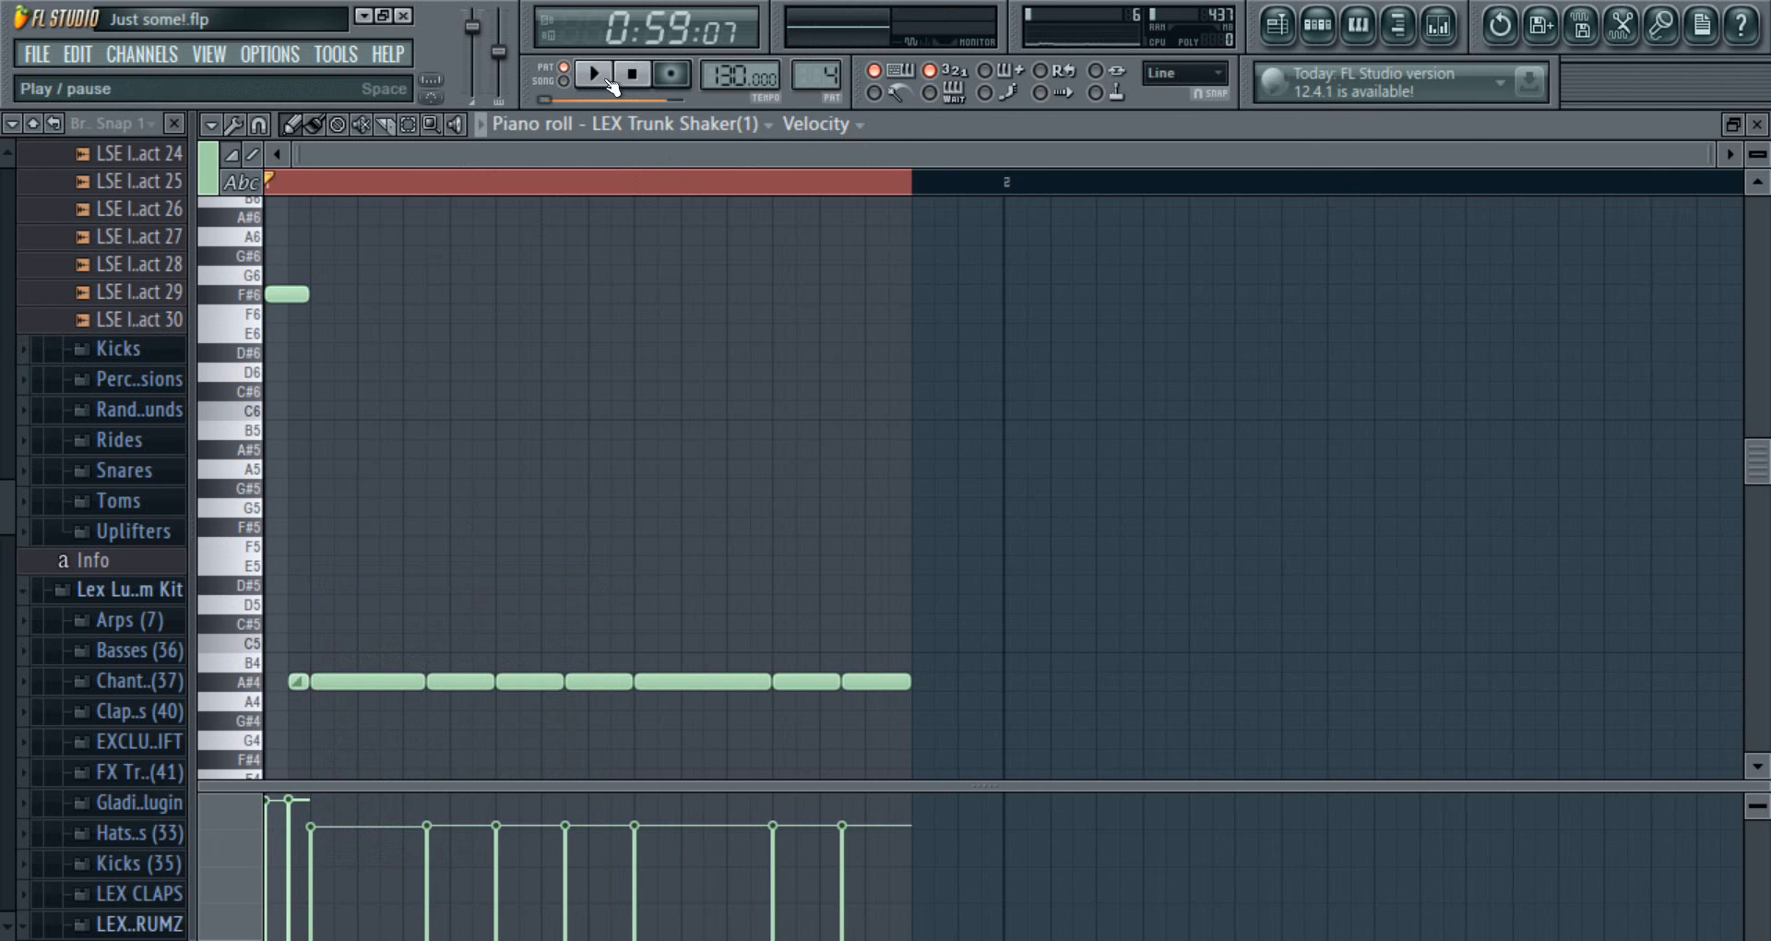
pyautogui.click(597, 76)
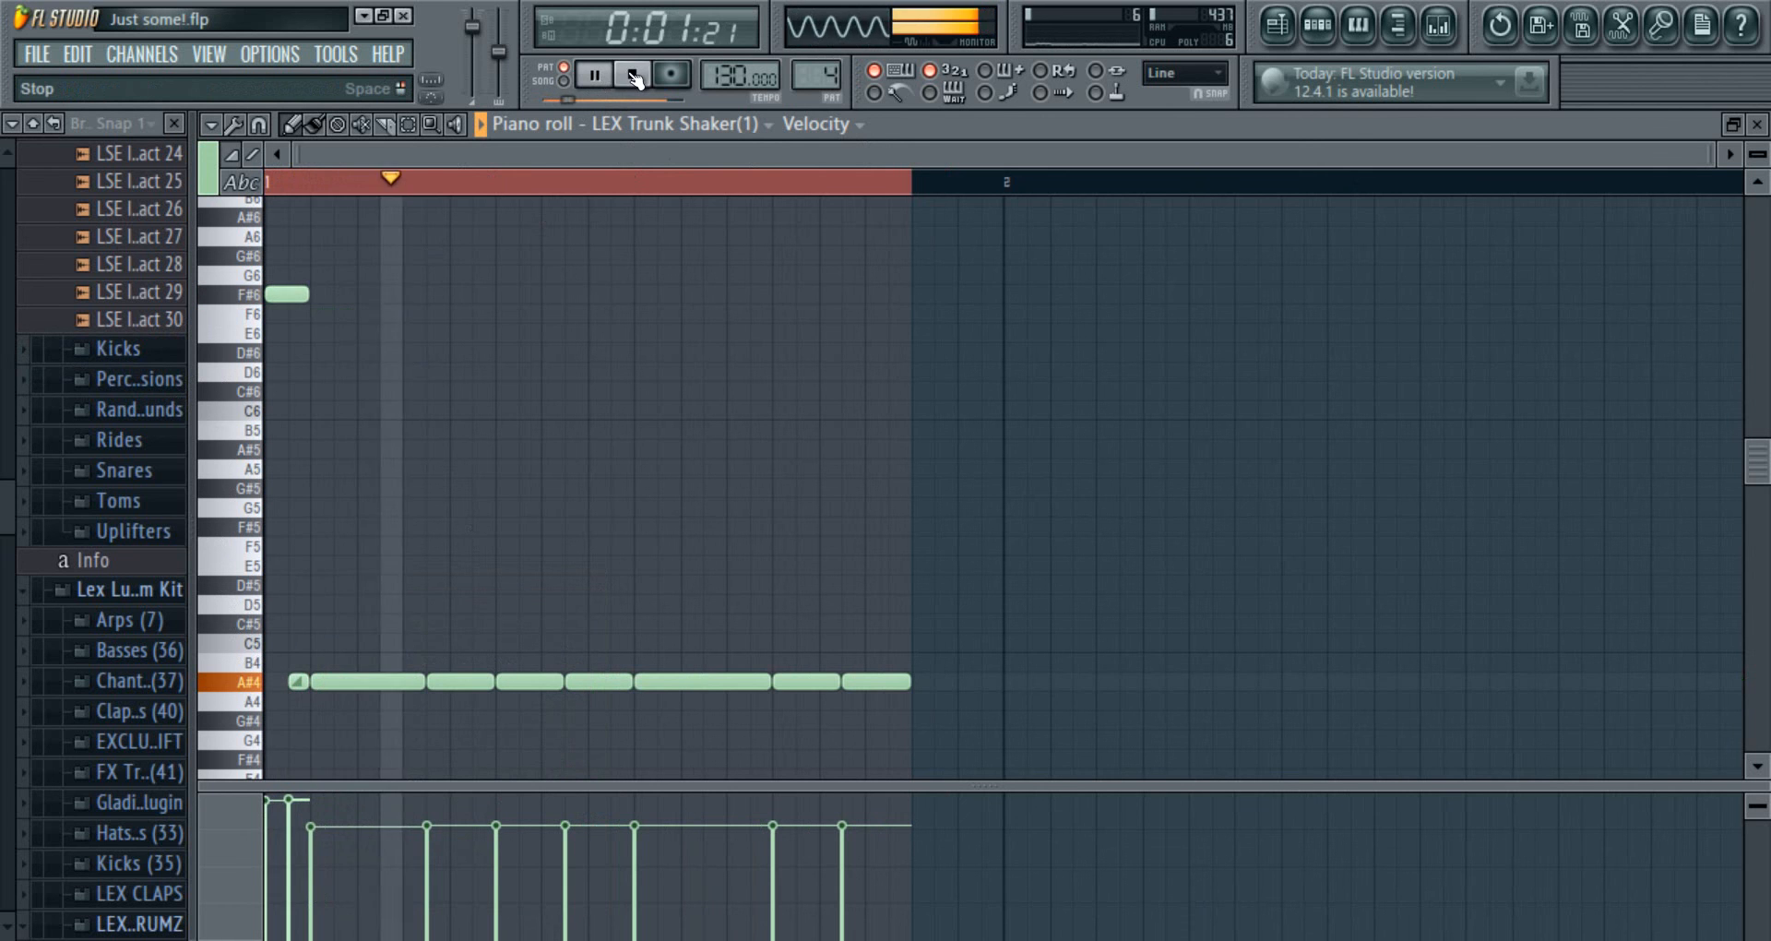
pyautogui.click(633, 76)
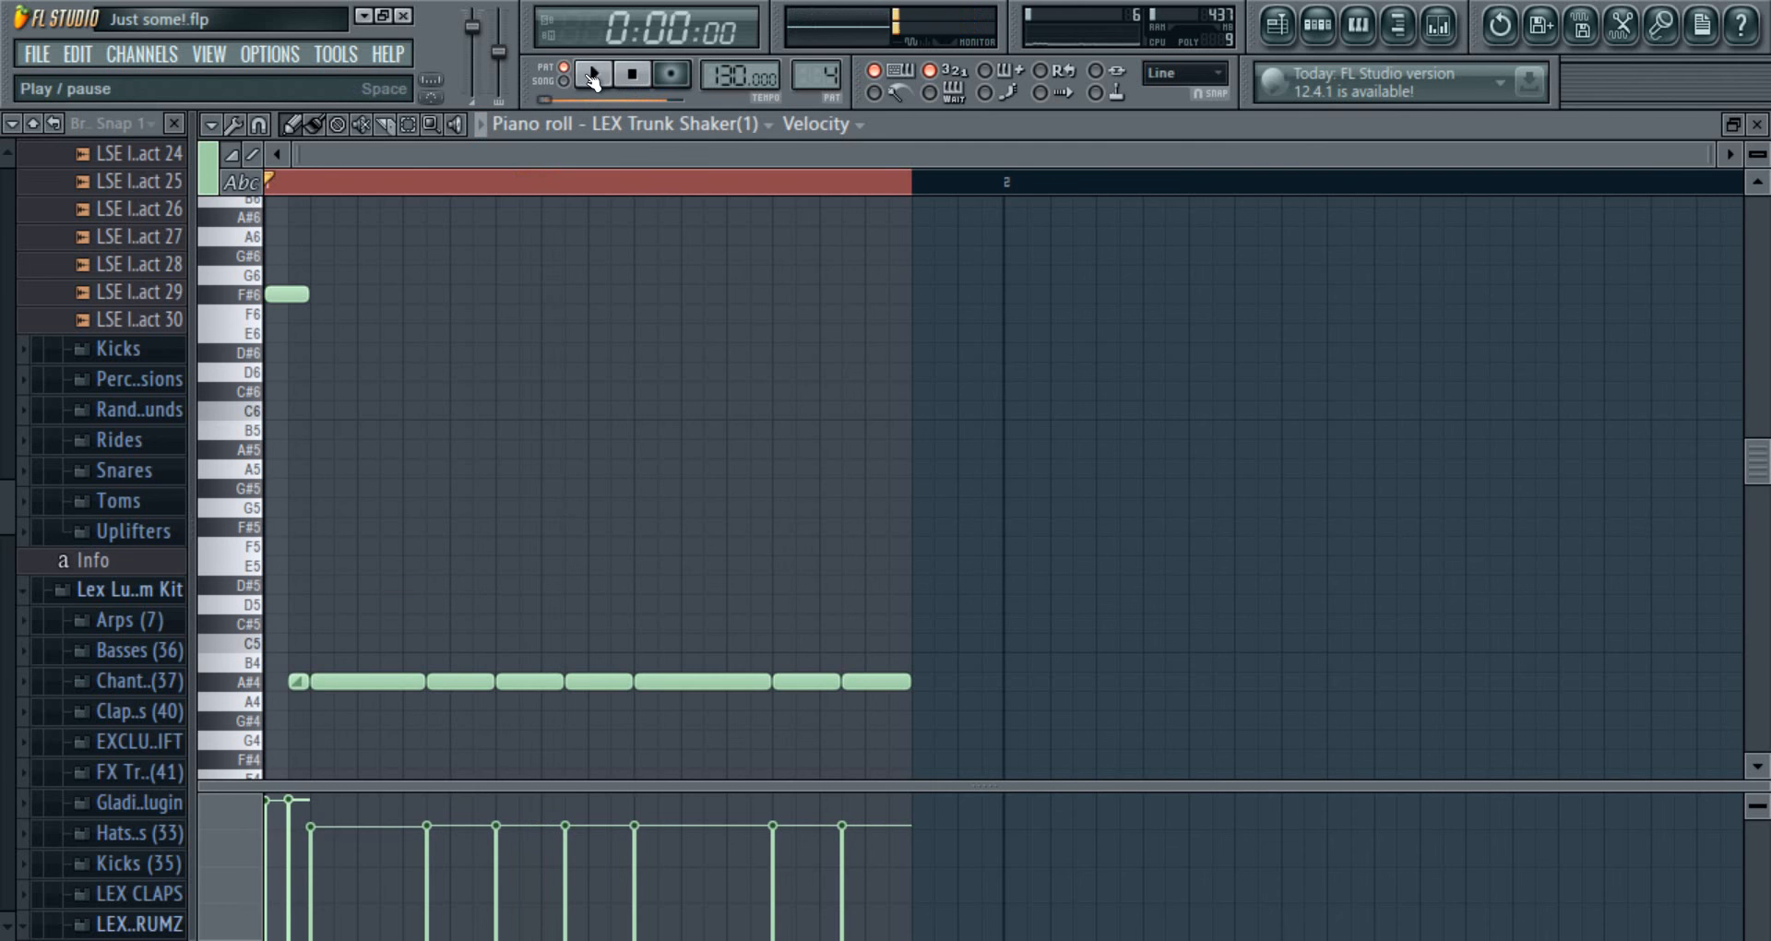
pyautogui.click(608, 78)
pyautogui.click(632, 74)
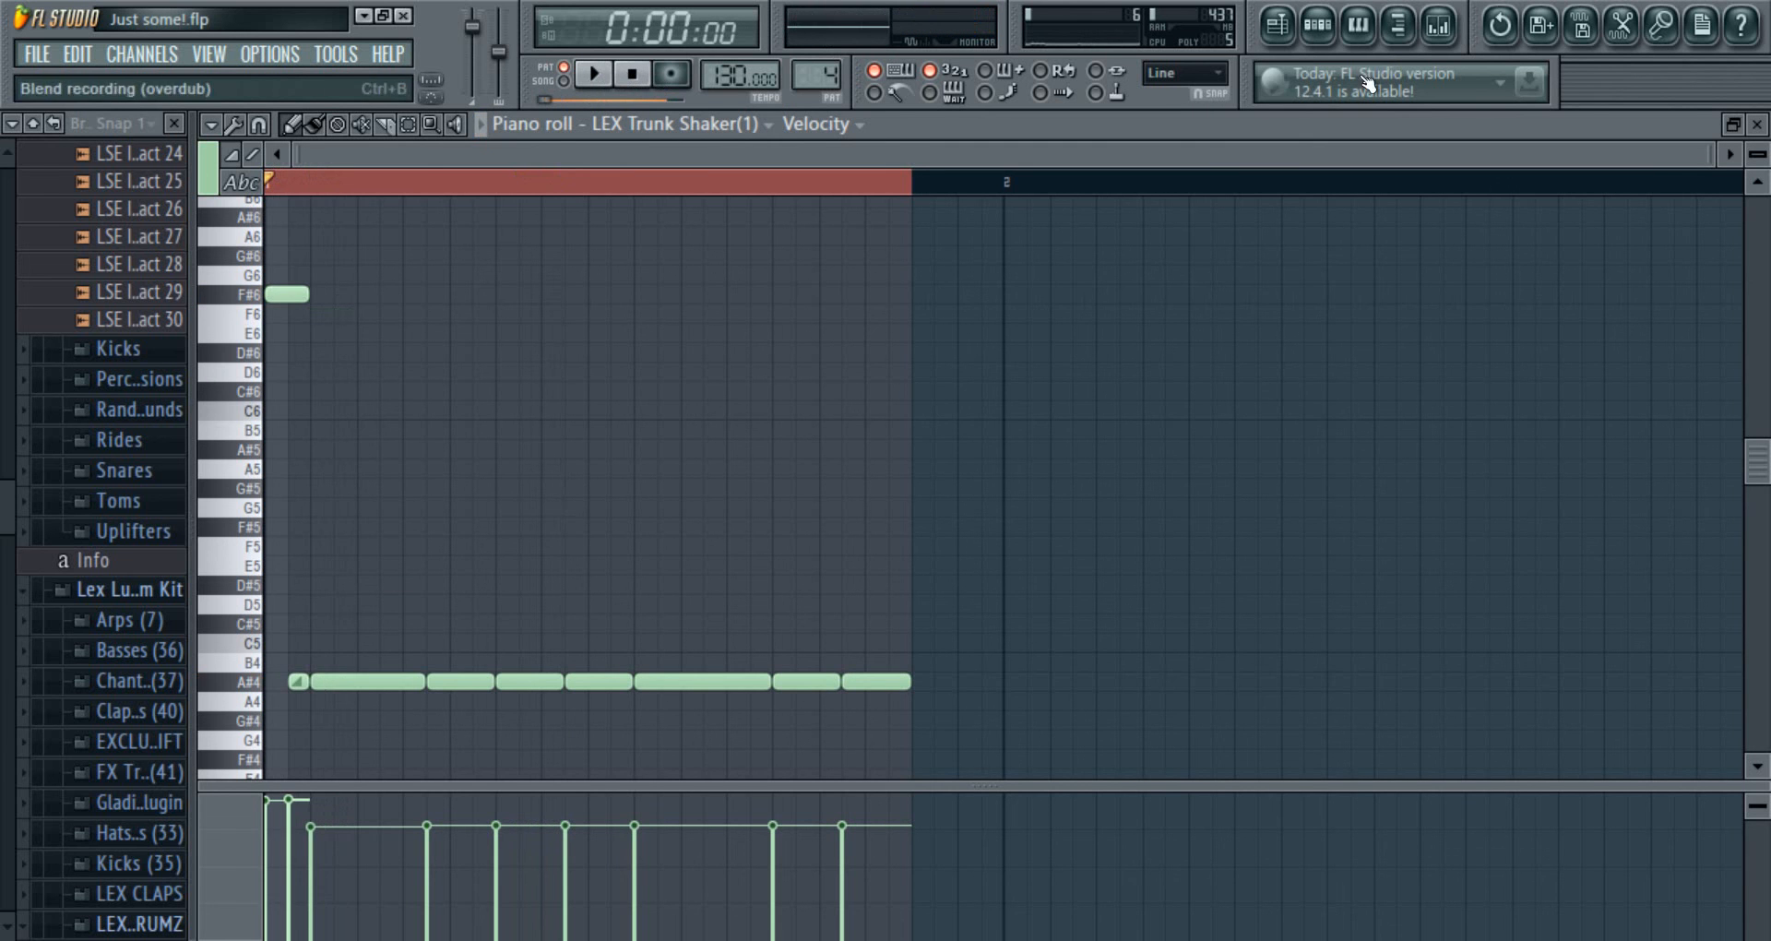
# - Return to the playlist, play the arrangement in song mode from bar 37, and stop
pyautogui.click(1757, 126)
pyautogui.click(1044, 121)
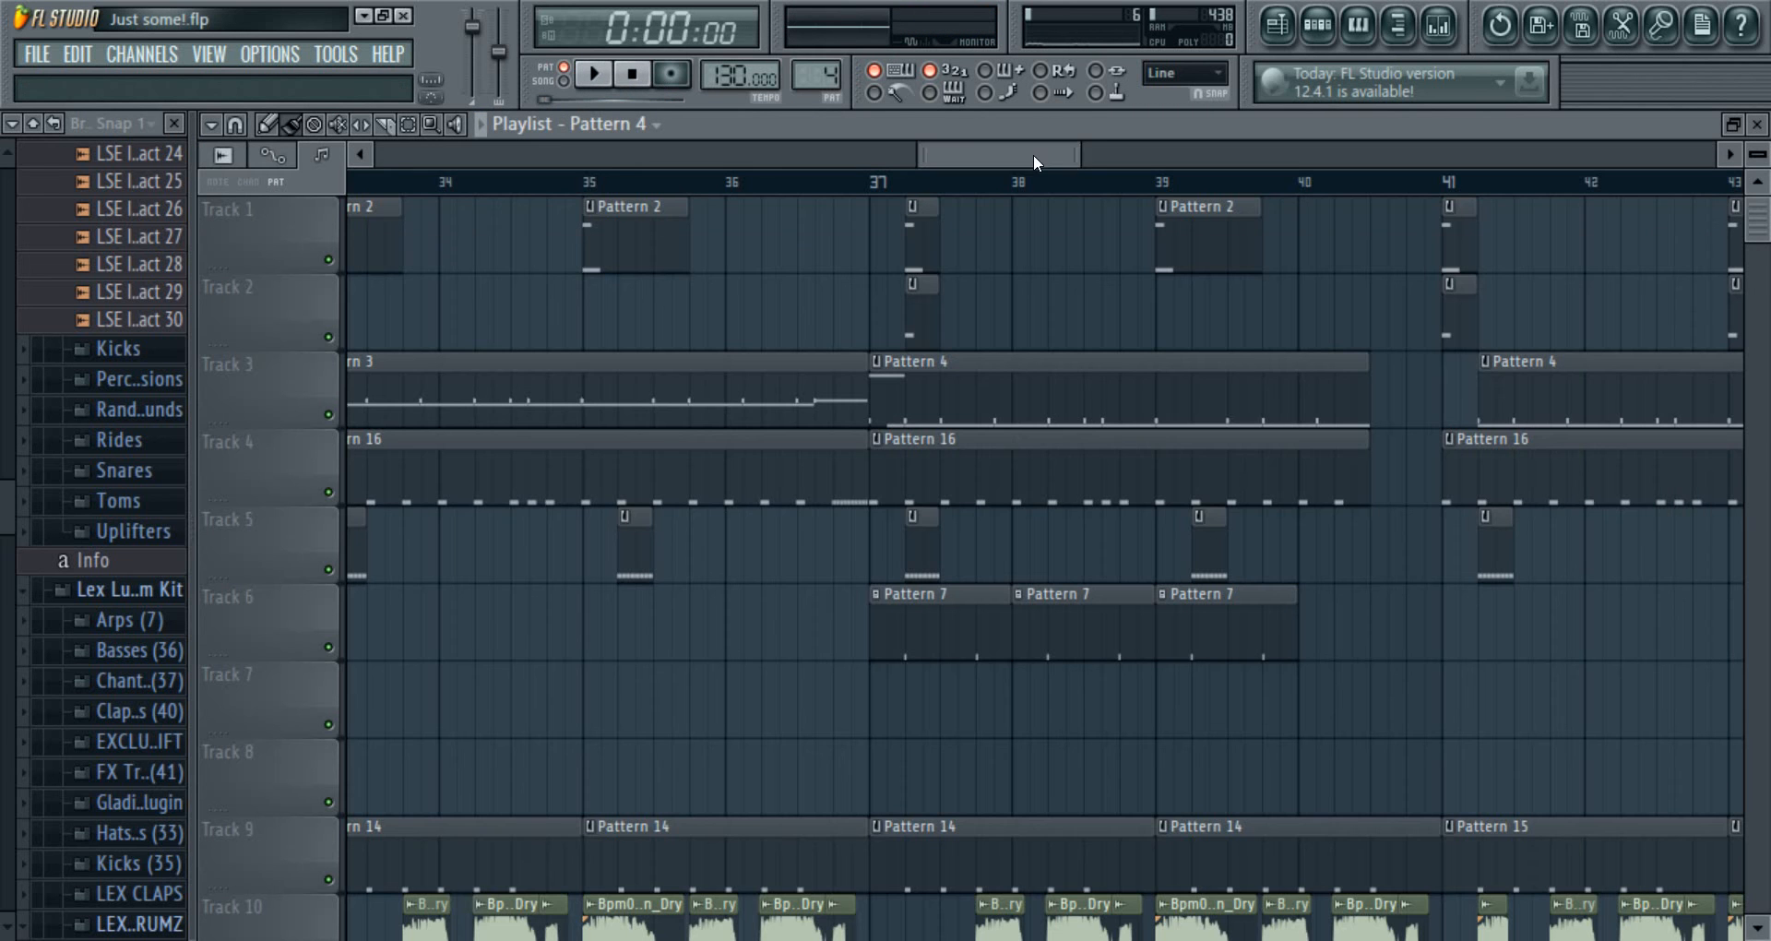
pyautogui.click(888, 189)
pyautogui.press('space')
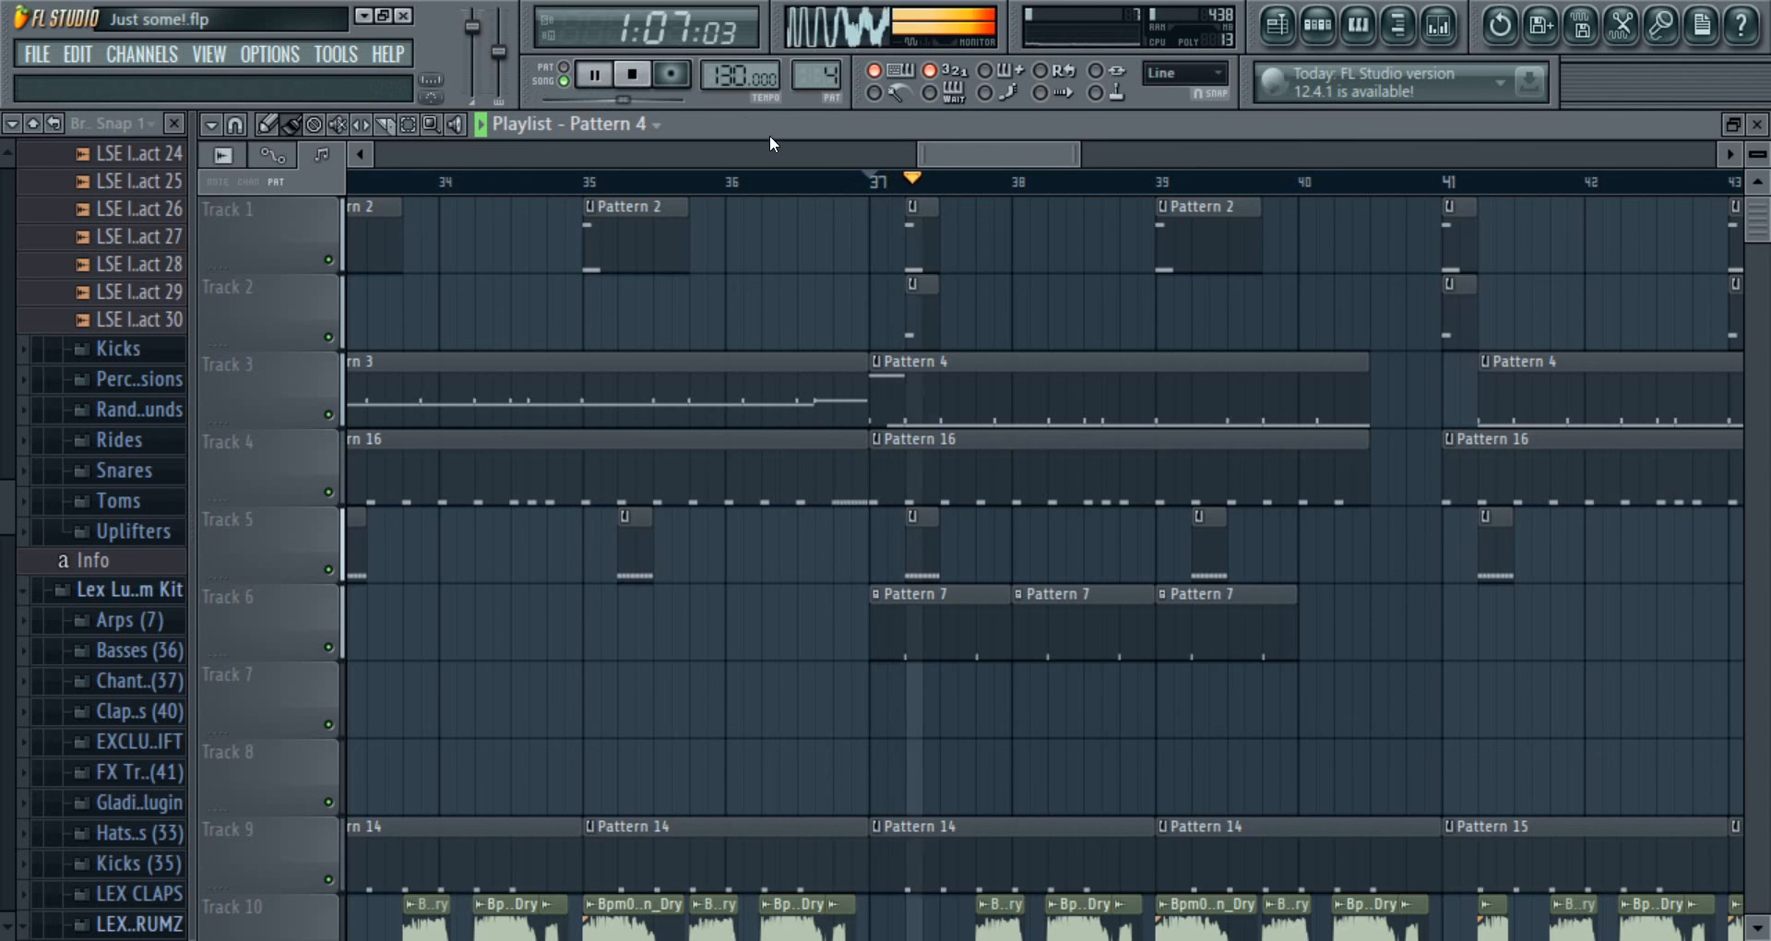
pyautogui.click(632, 75)
# - Open the Hi Hat 1 notes of Pattern 16 on Track 4, play them briefly, stop, and return to the playlist
pyautogui.moveTo(943, 155); pyautogui.dragTo(899, 130)
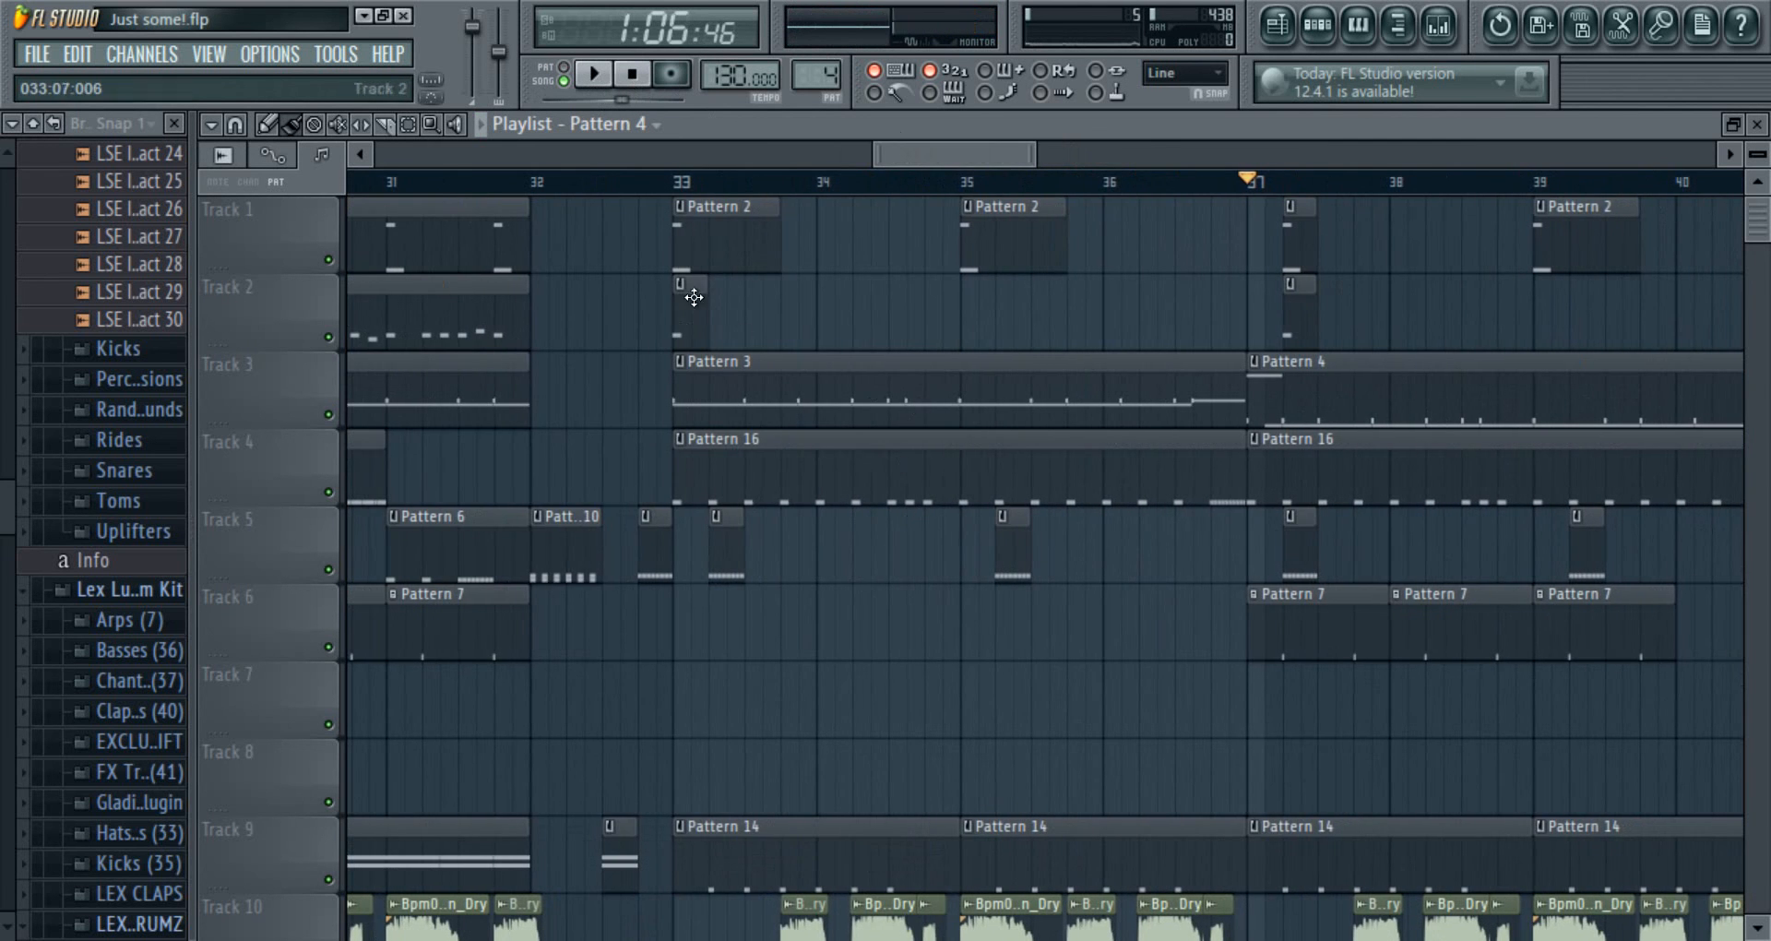
pyautogui.scroll(-2, 701, 241)
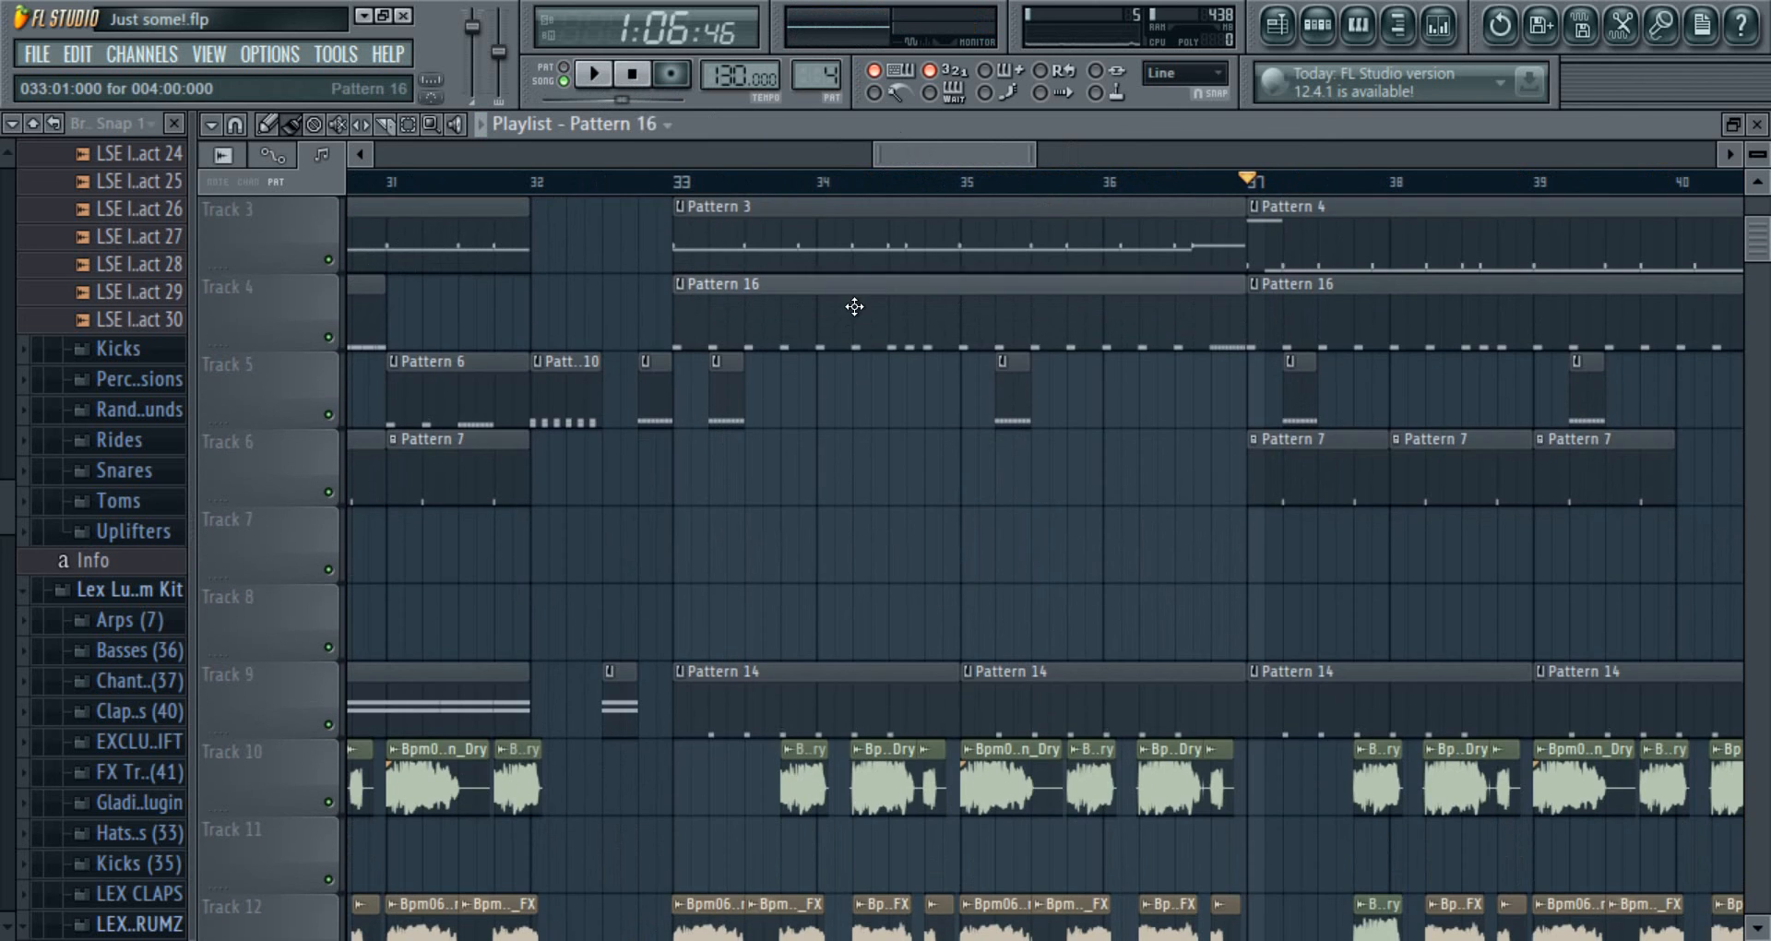
pyautogui.doubleClick(850, 295)
pyautogui.scroll(-5, 783, 182)
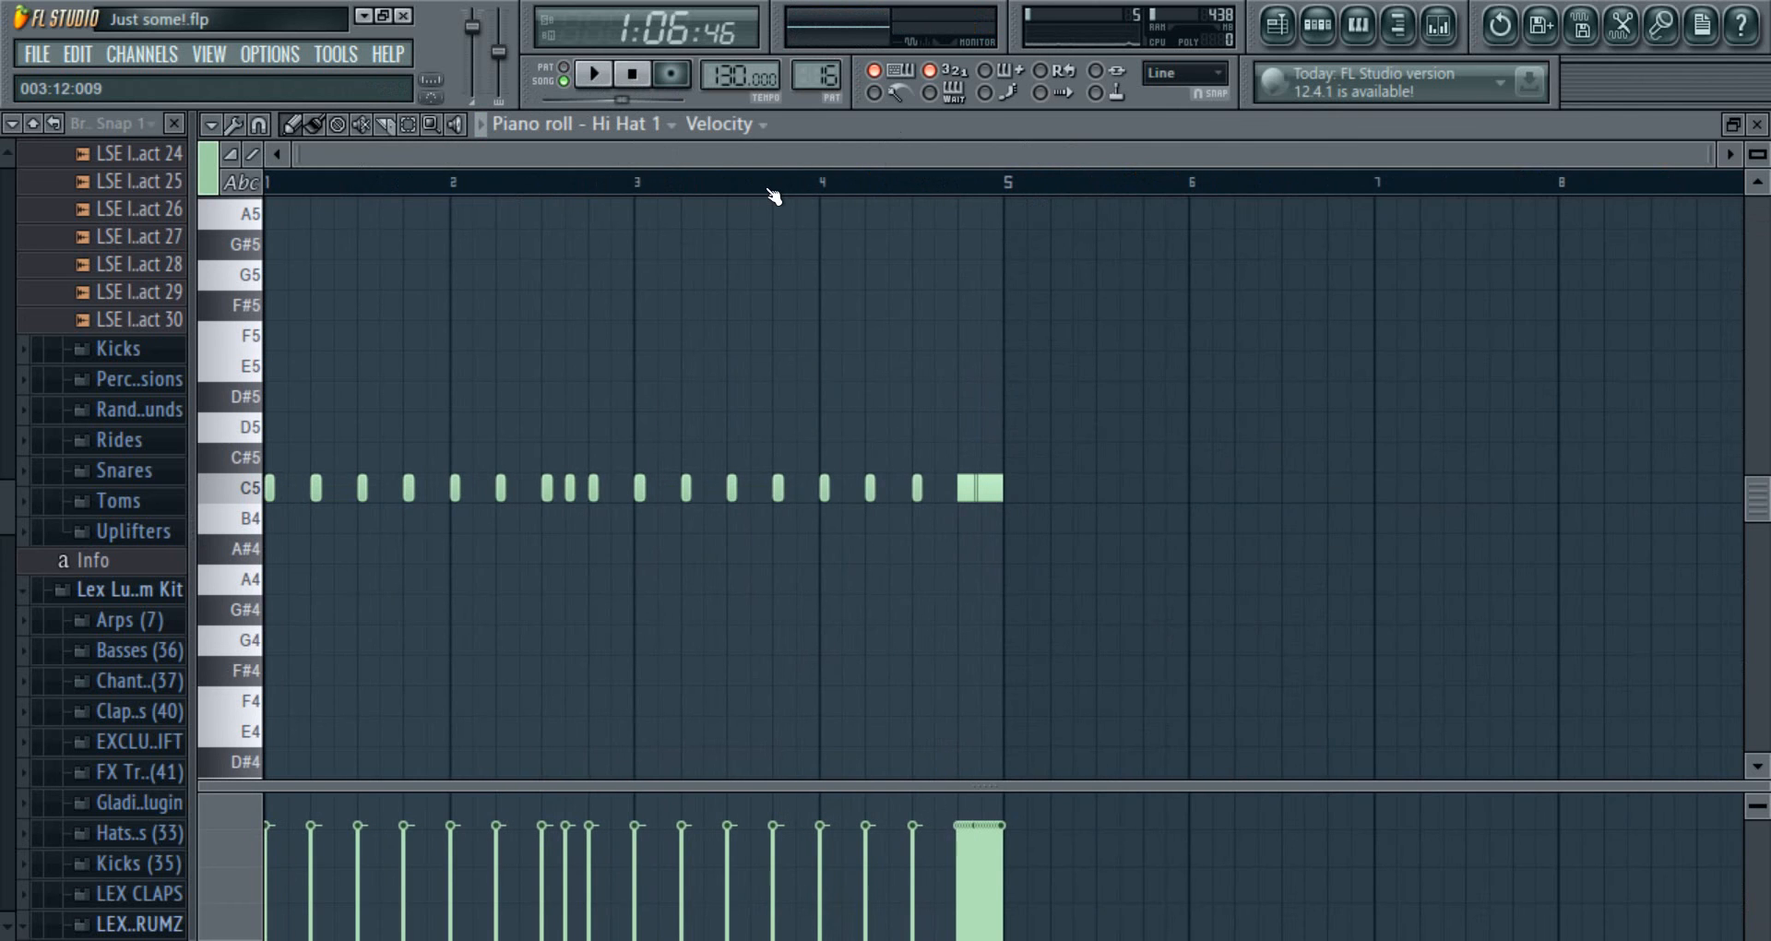
pyautogui.click(608, 79)
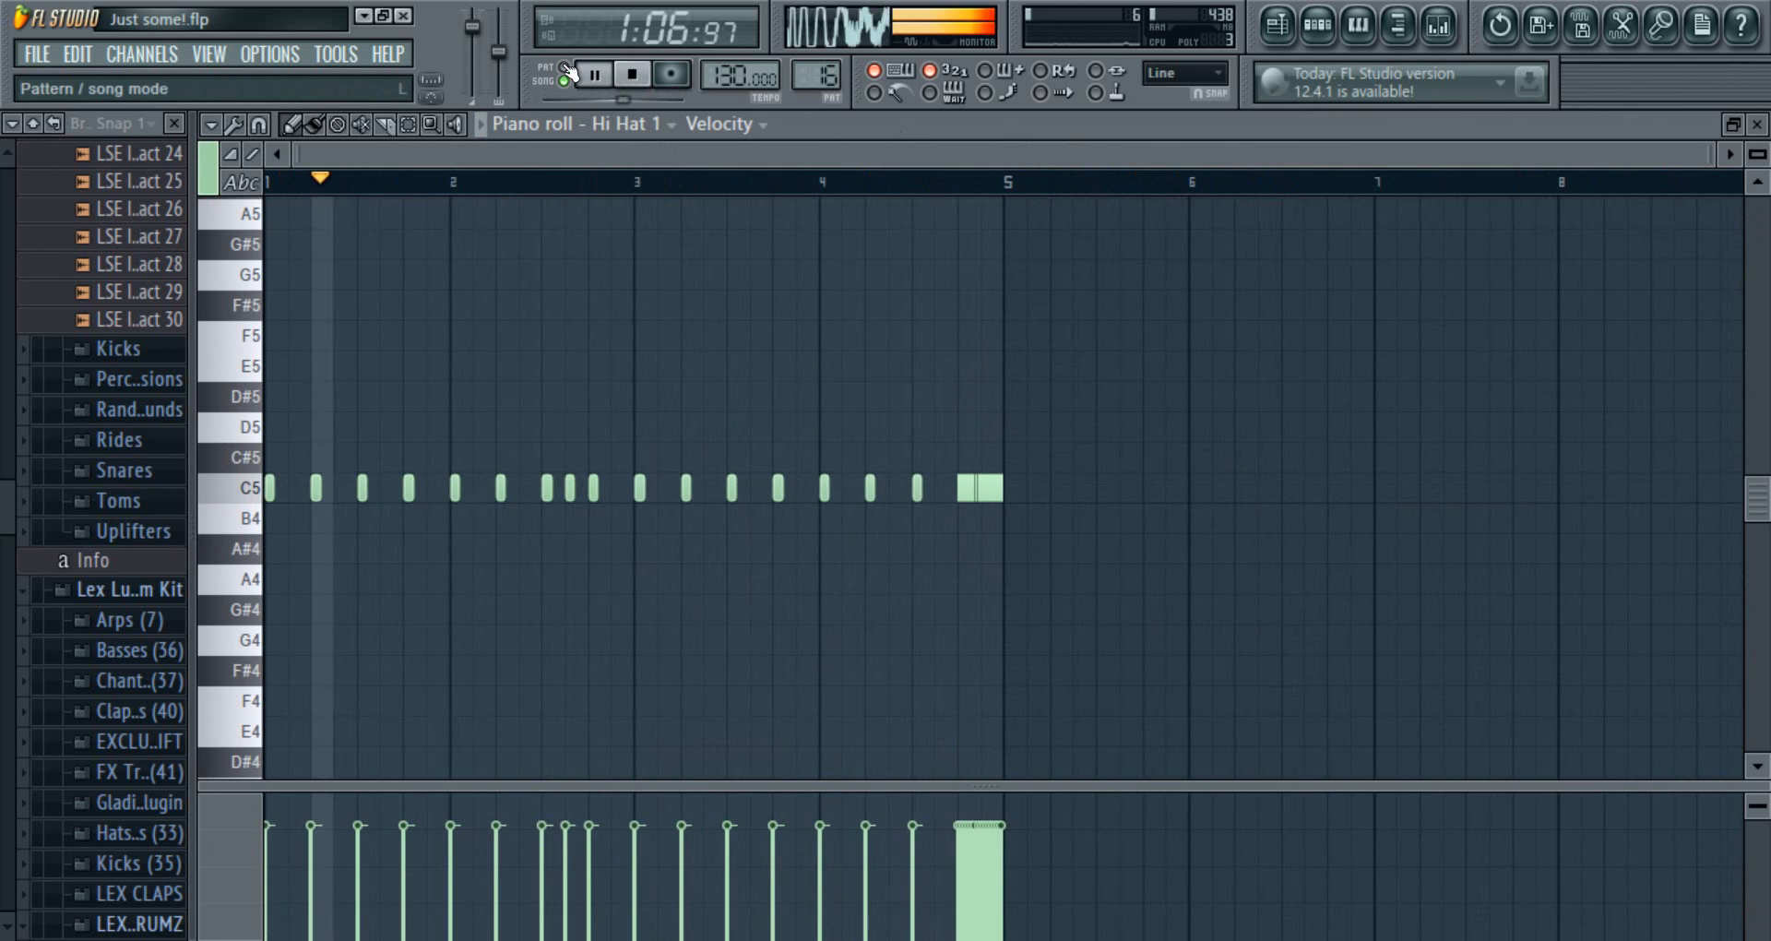
pyautogui.click(626, 82)
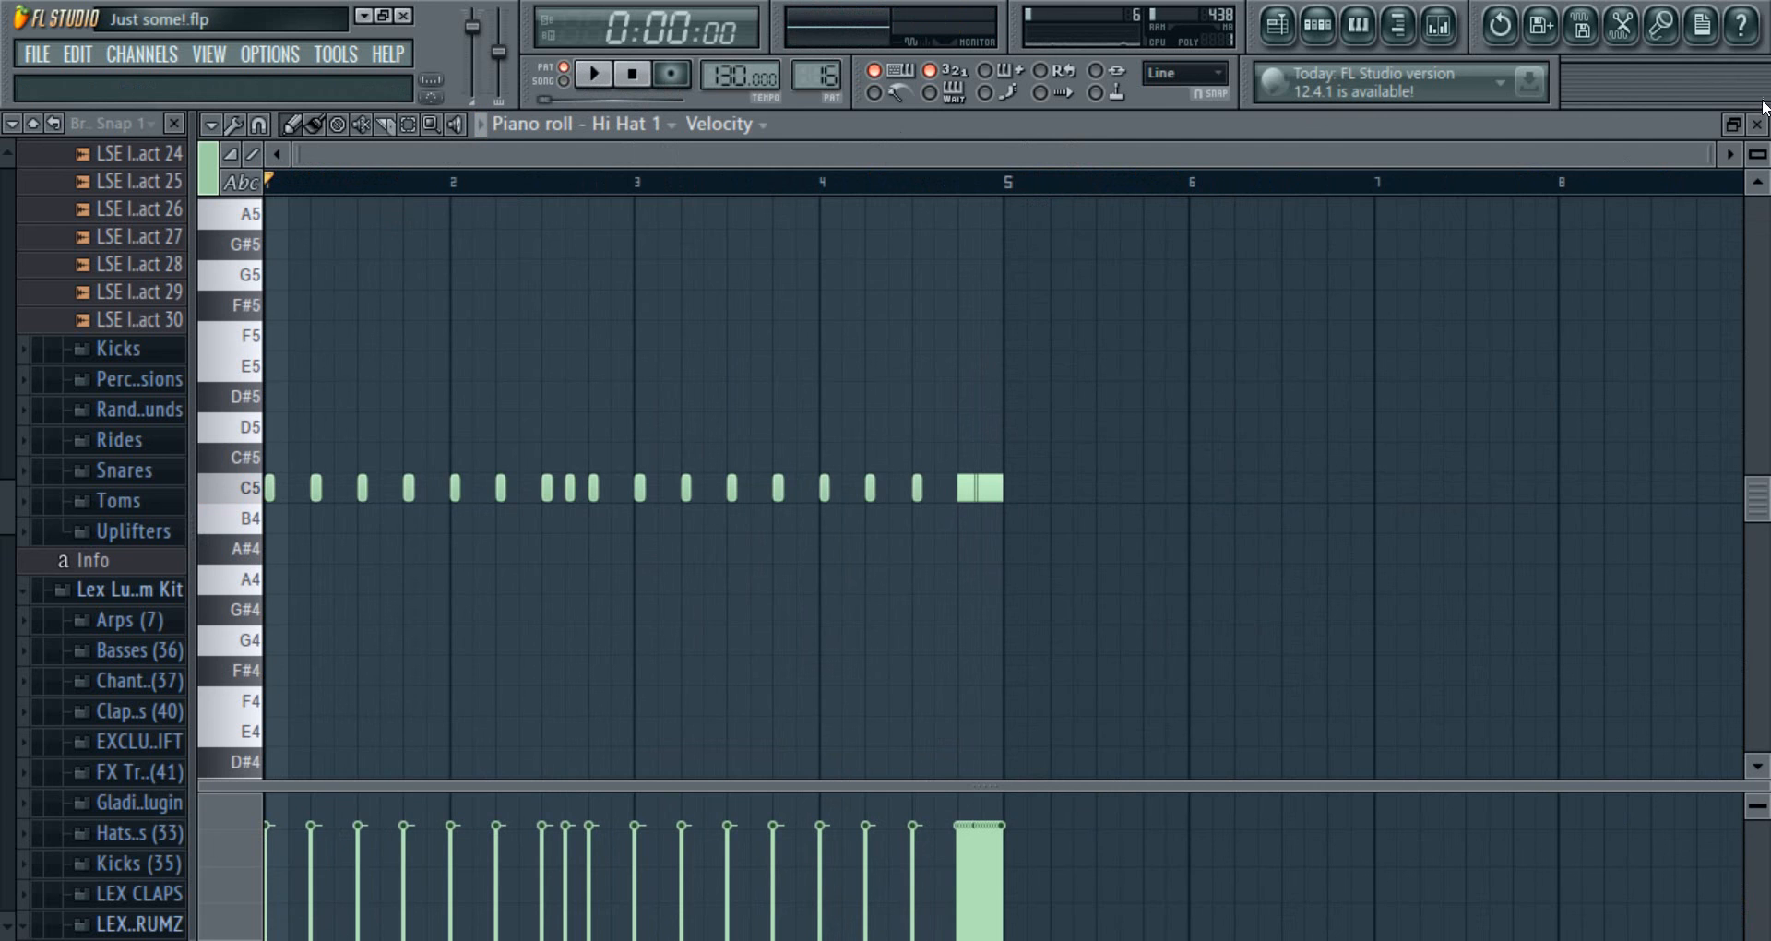
pyautogui.click(1759, 129)
pyautogui.click(966, 159)
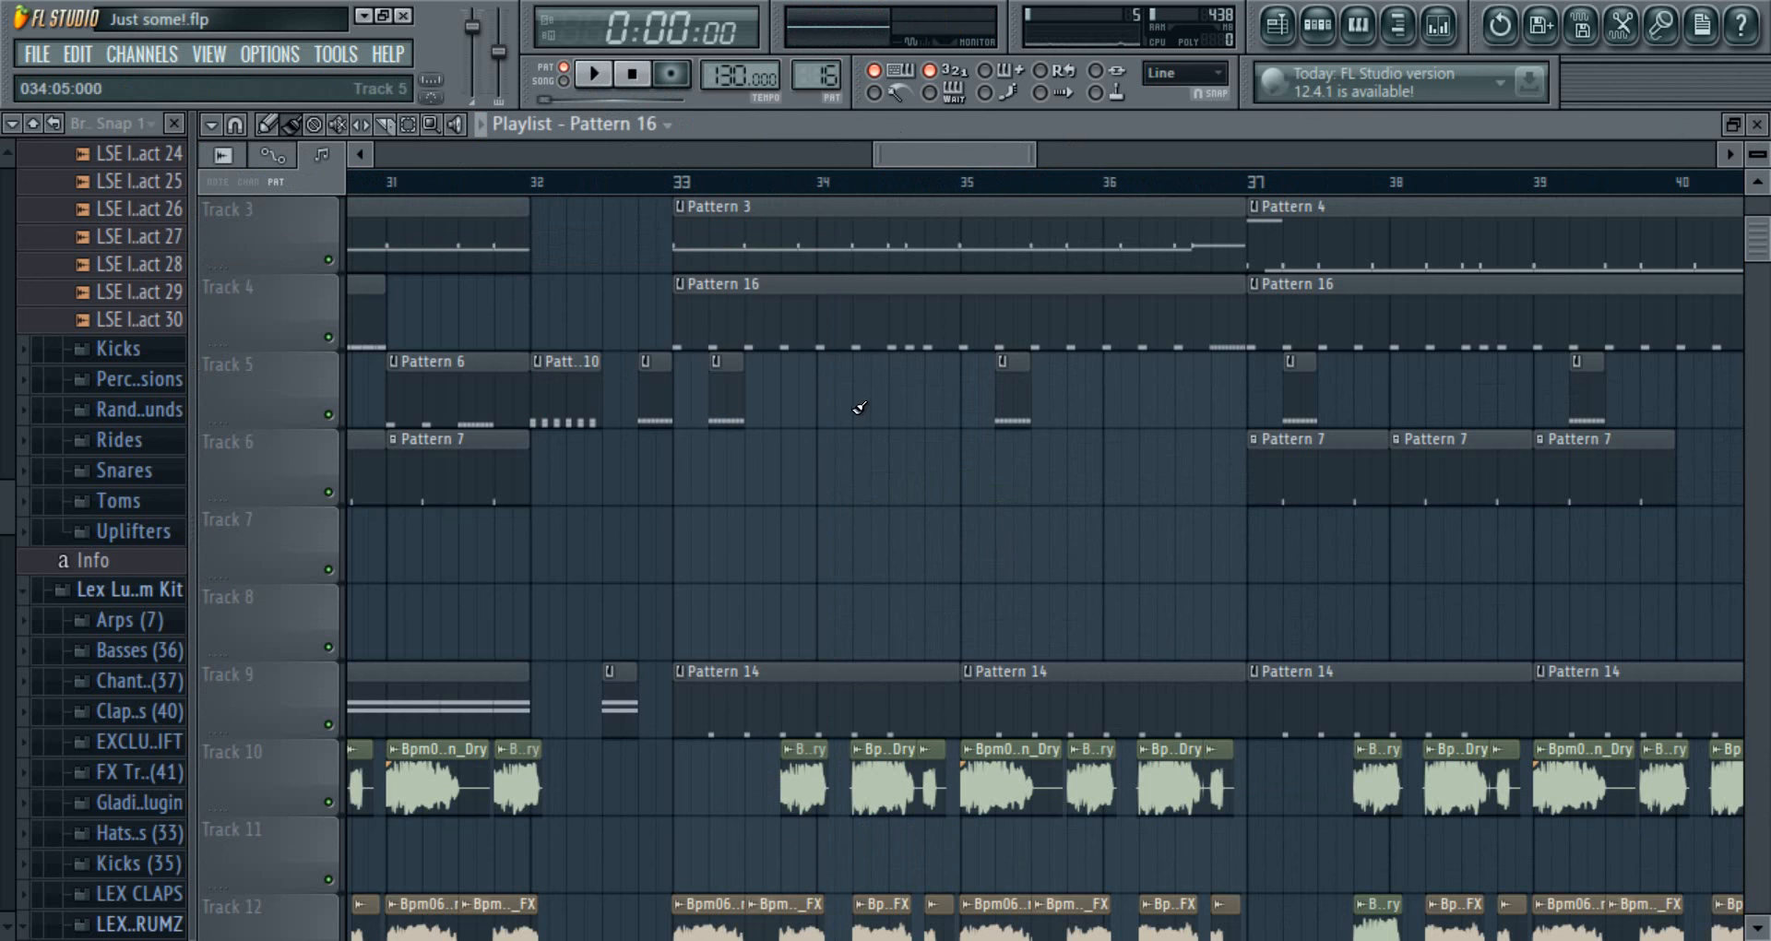
# - Open the Massive #2 notes of Pattern 14 on Track 9, play them in pattern mode, and stop
pyautogui.scroll(2, 849, 411)
pyautogui.scroll(-7, 844, 424)
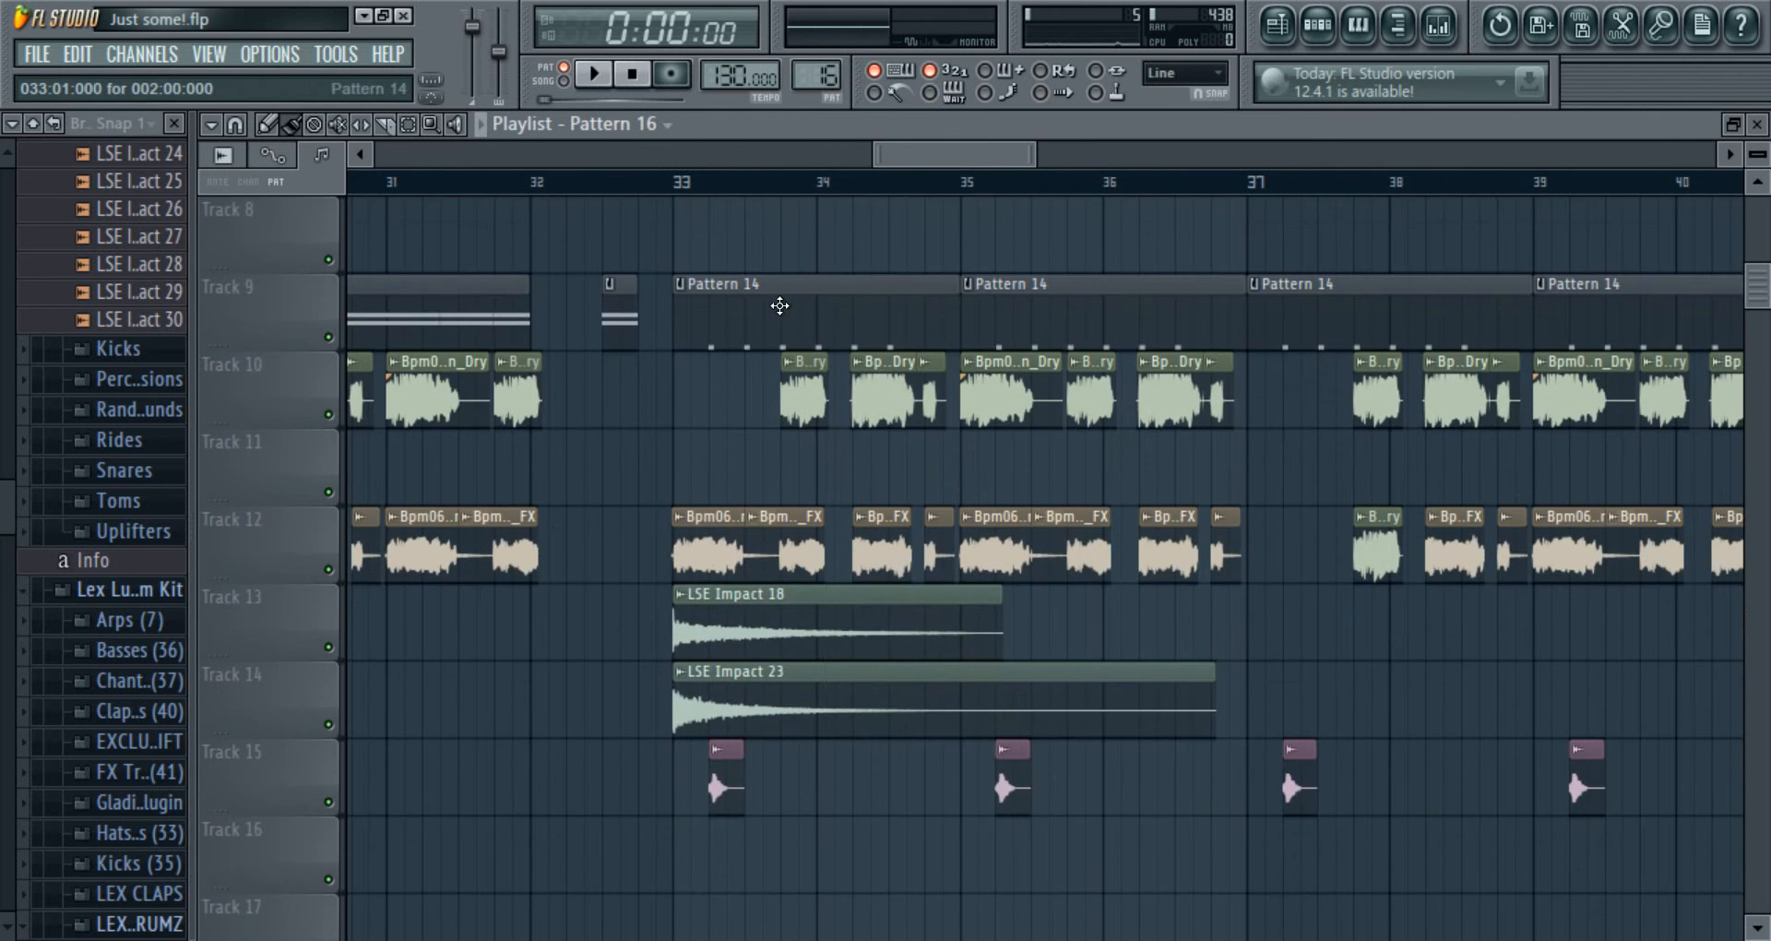
pyautogui.doubleClick(780, 283)
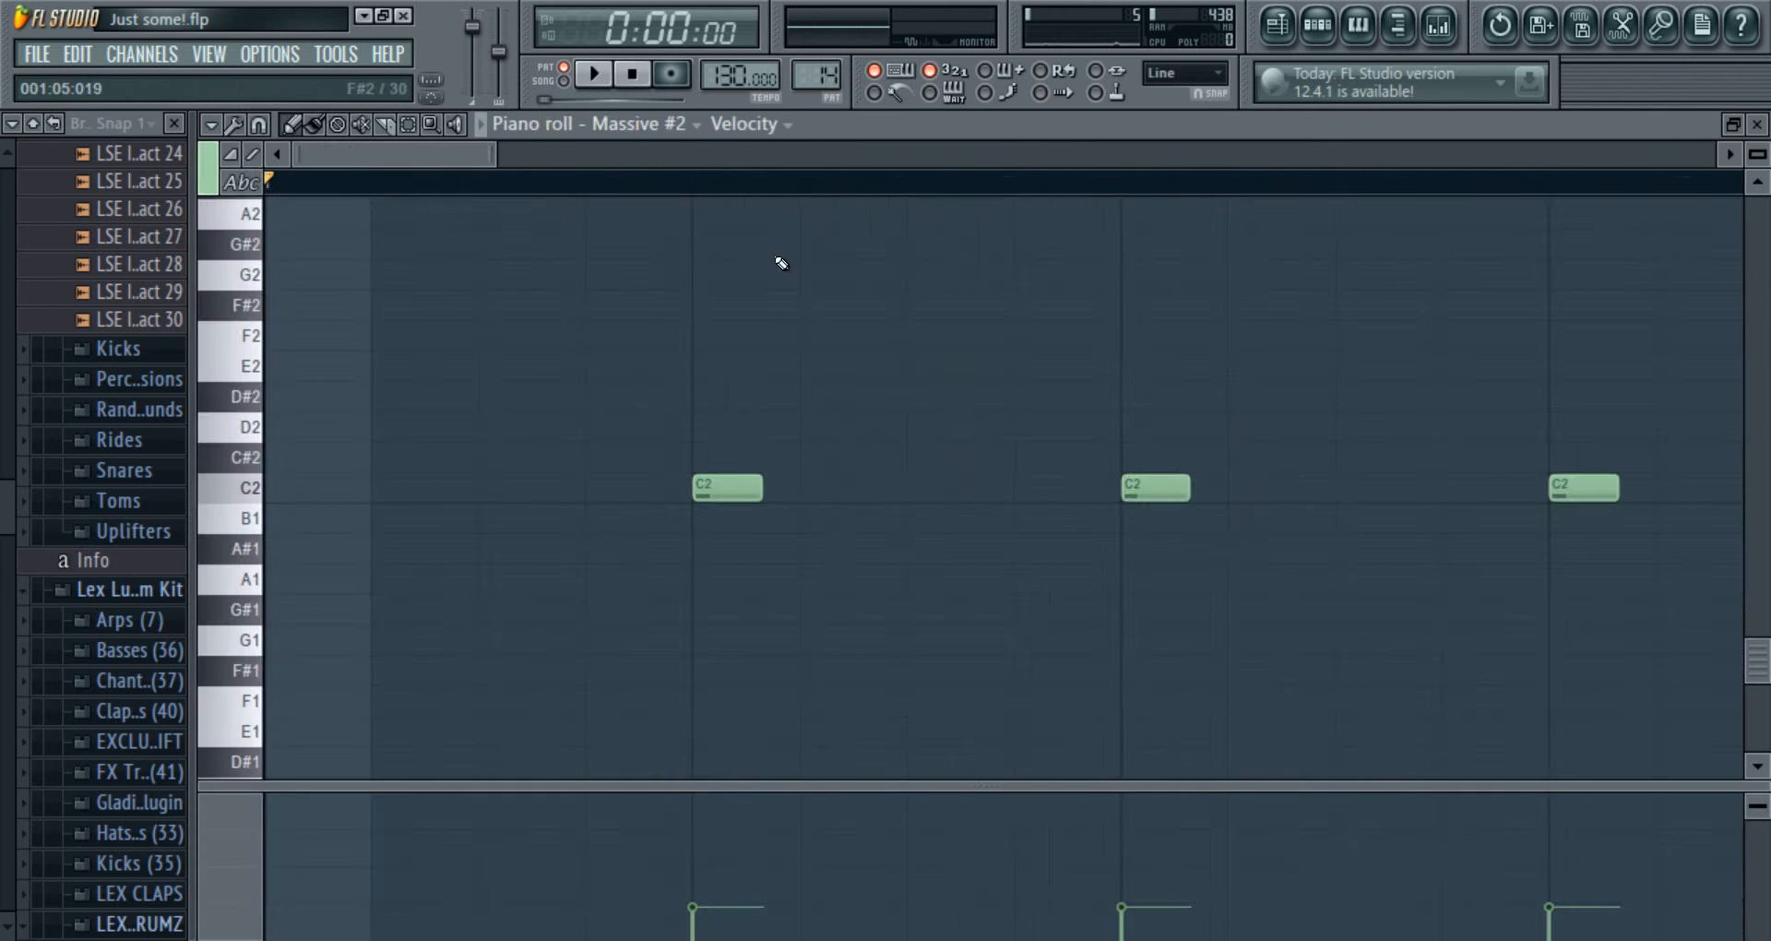
pyautogui.click(594, 73)
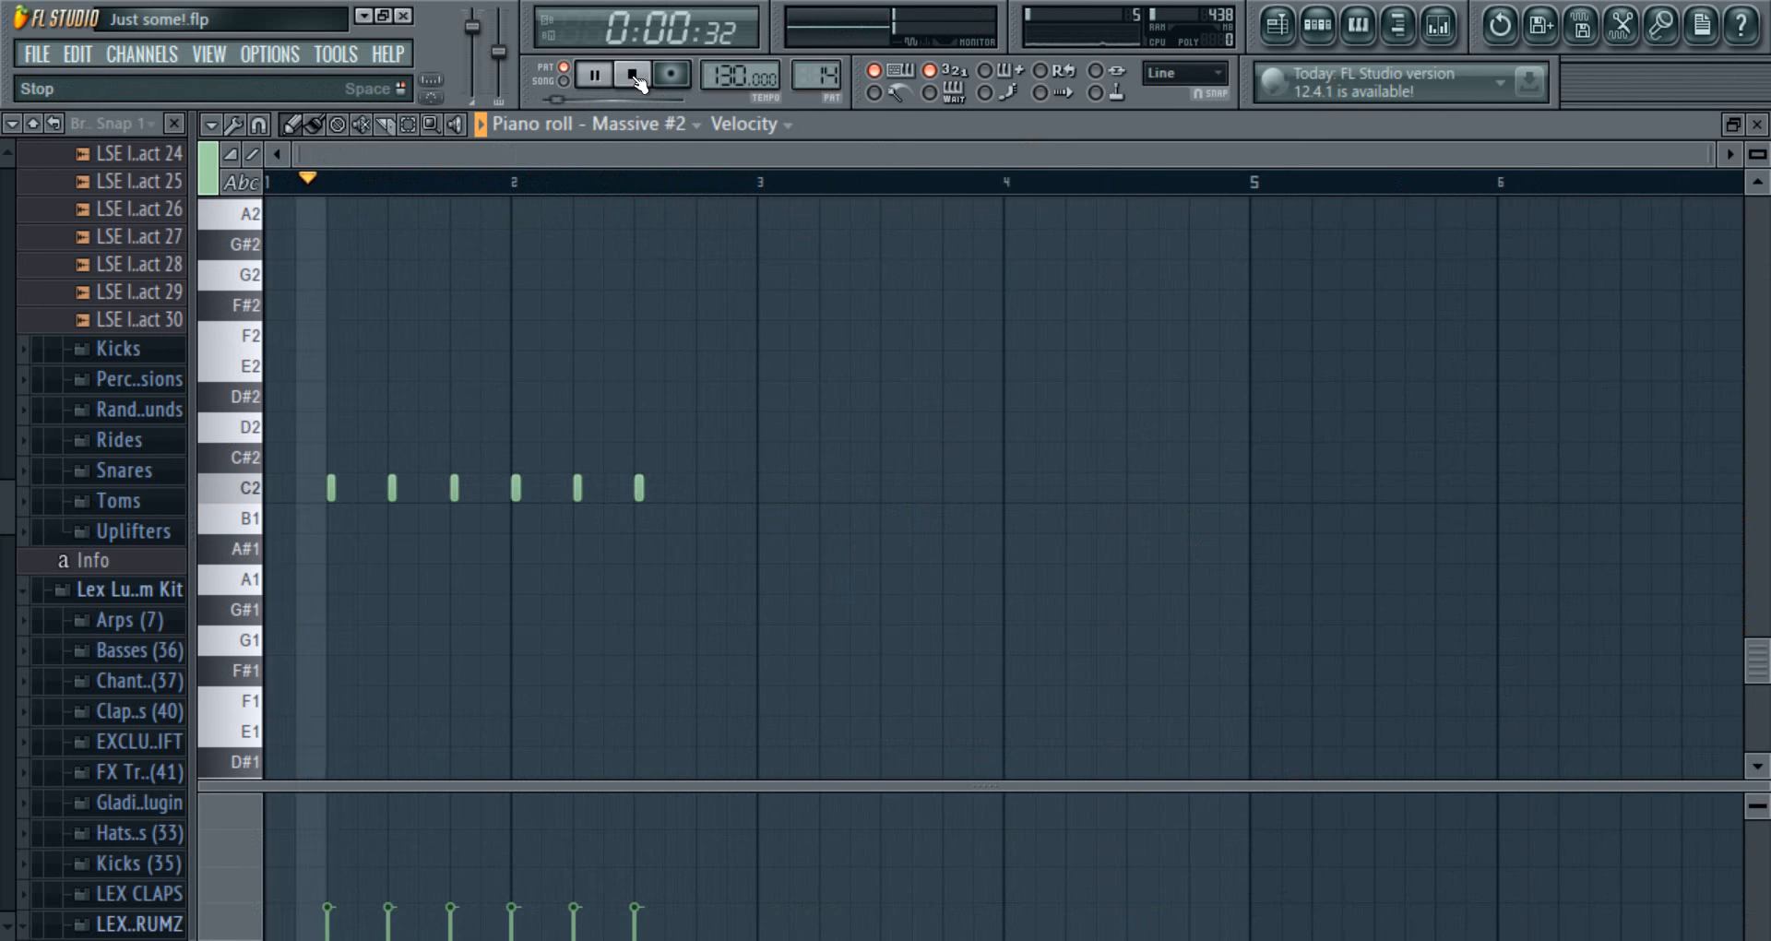
pyautogui.click(639, 83)
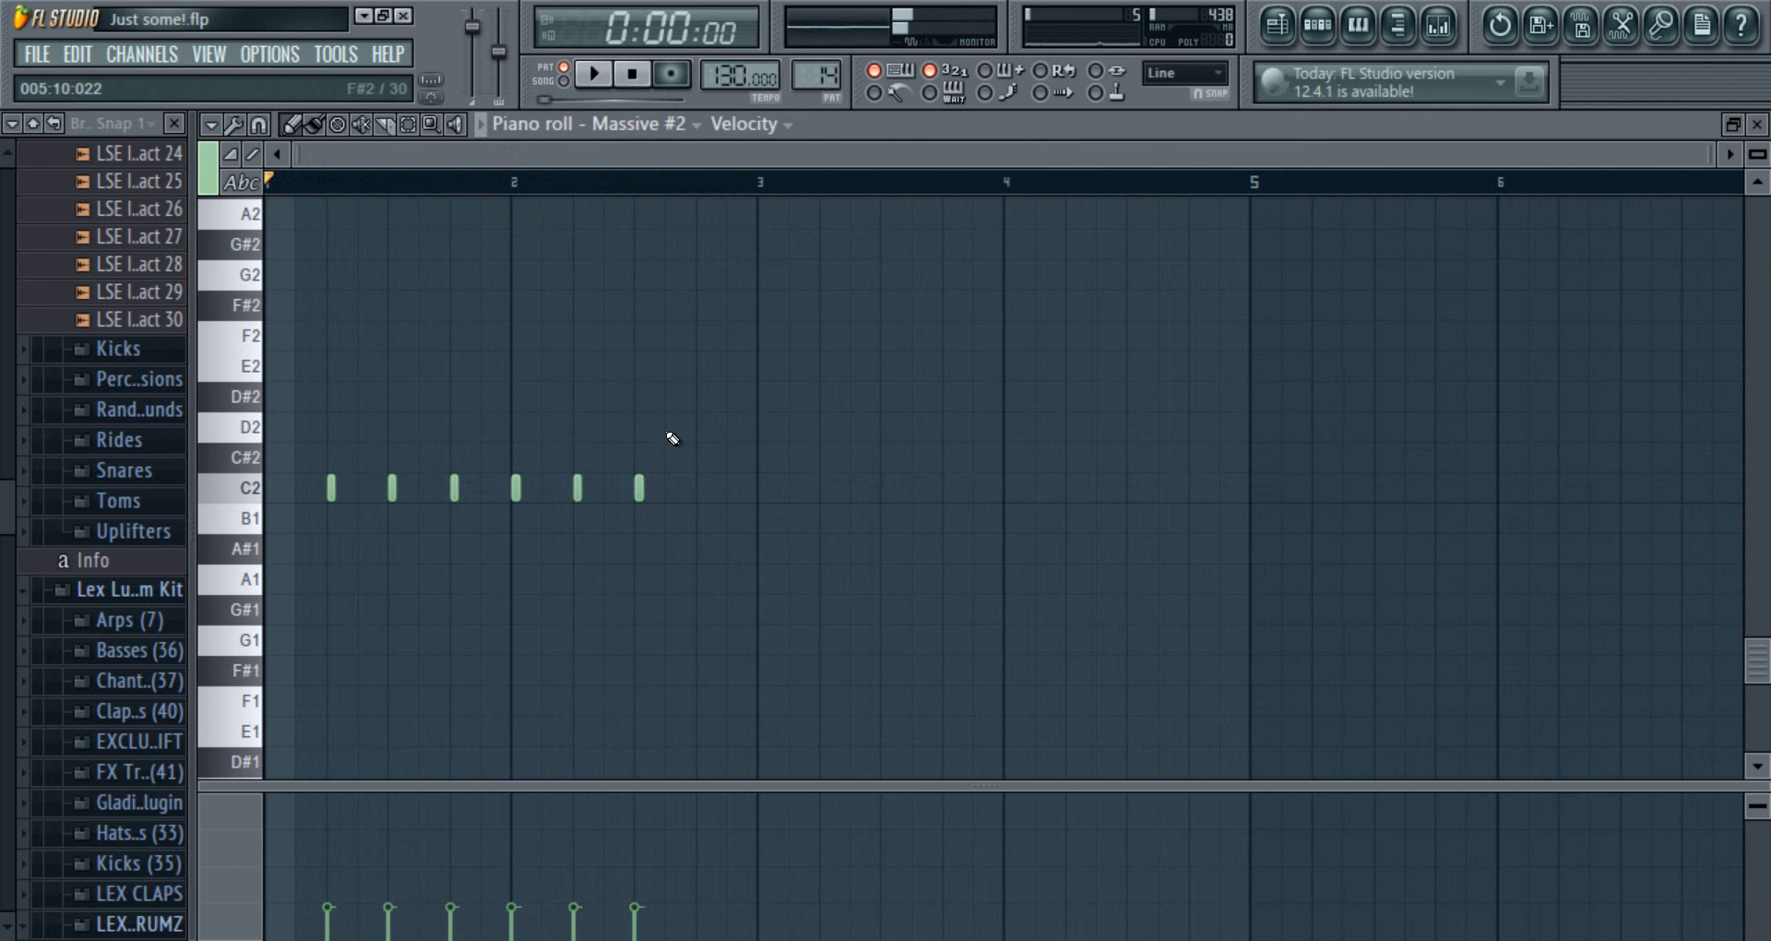
# - View the Massive #2 synth and its TBDBPBYSTEPSONICS 96 preset from the channel rack, and return to the playlist
pyautogui.click(1758, 131)
pyautogui.scroll(-3, 398, 745)
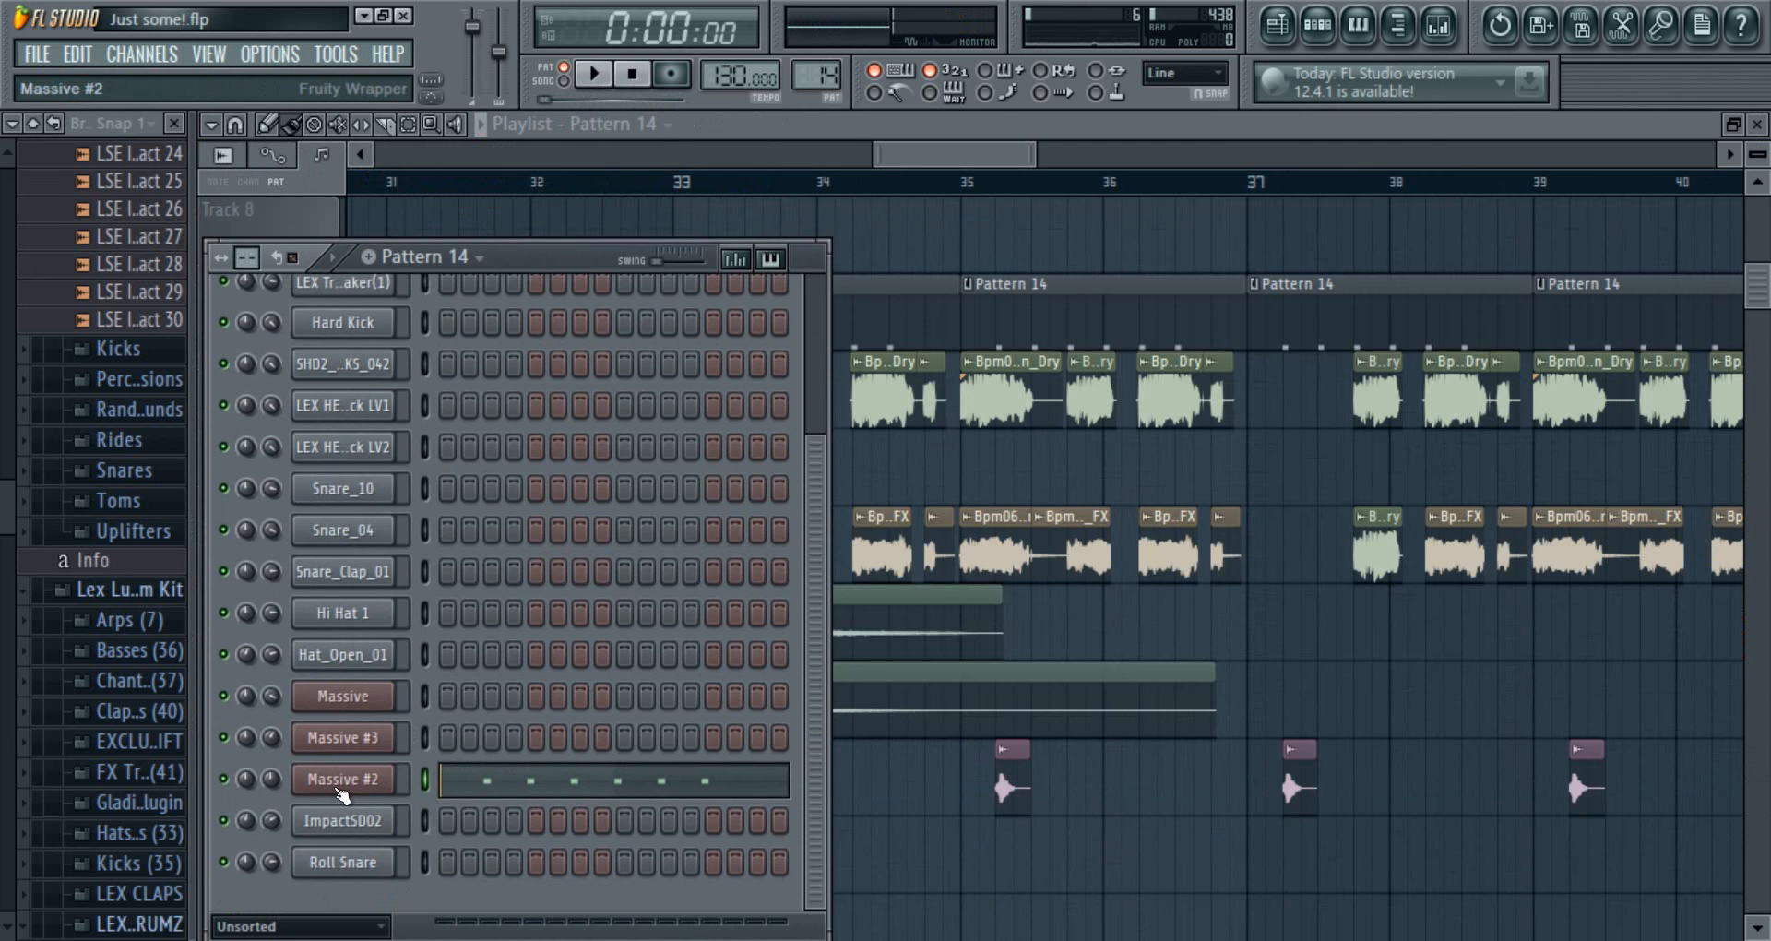
pyautogui.click(338, 784)
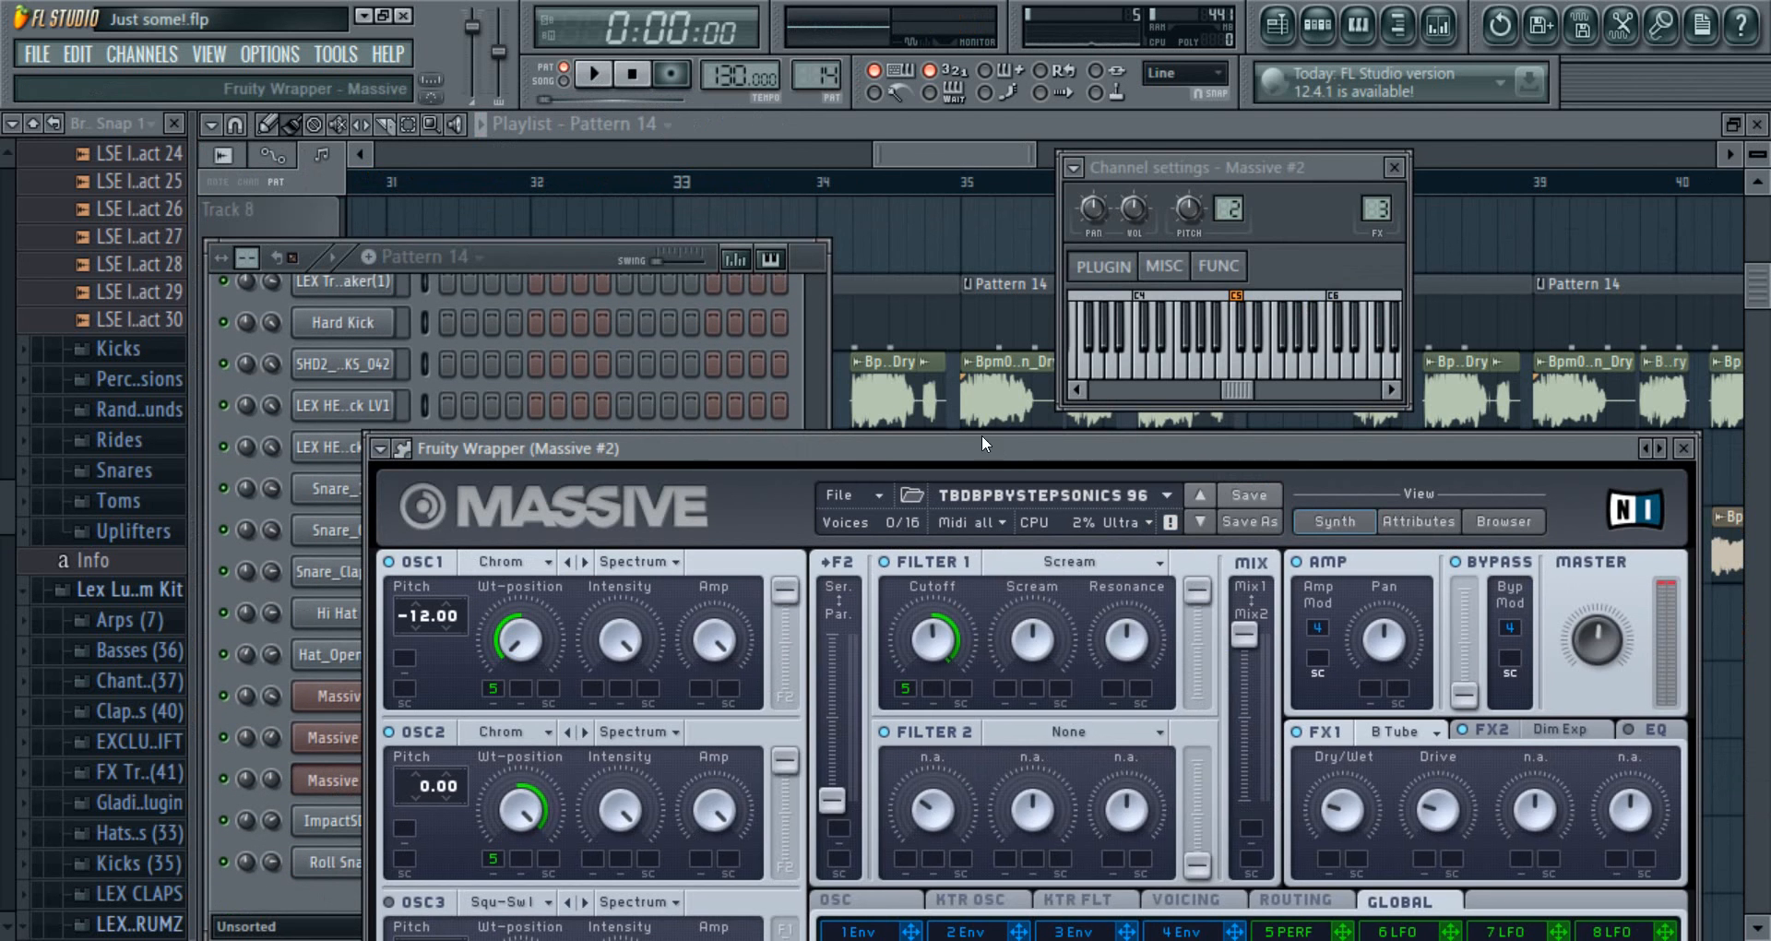
pyautogui.moveTo(981, 436); pyautogui.dragTo(882, 255)
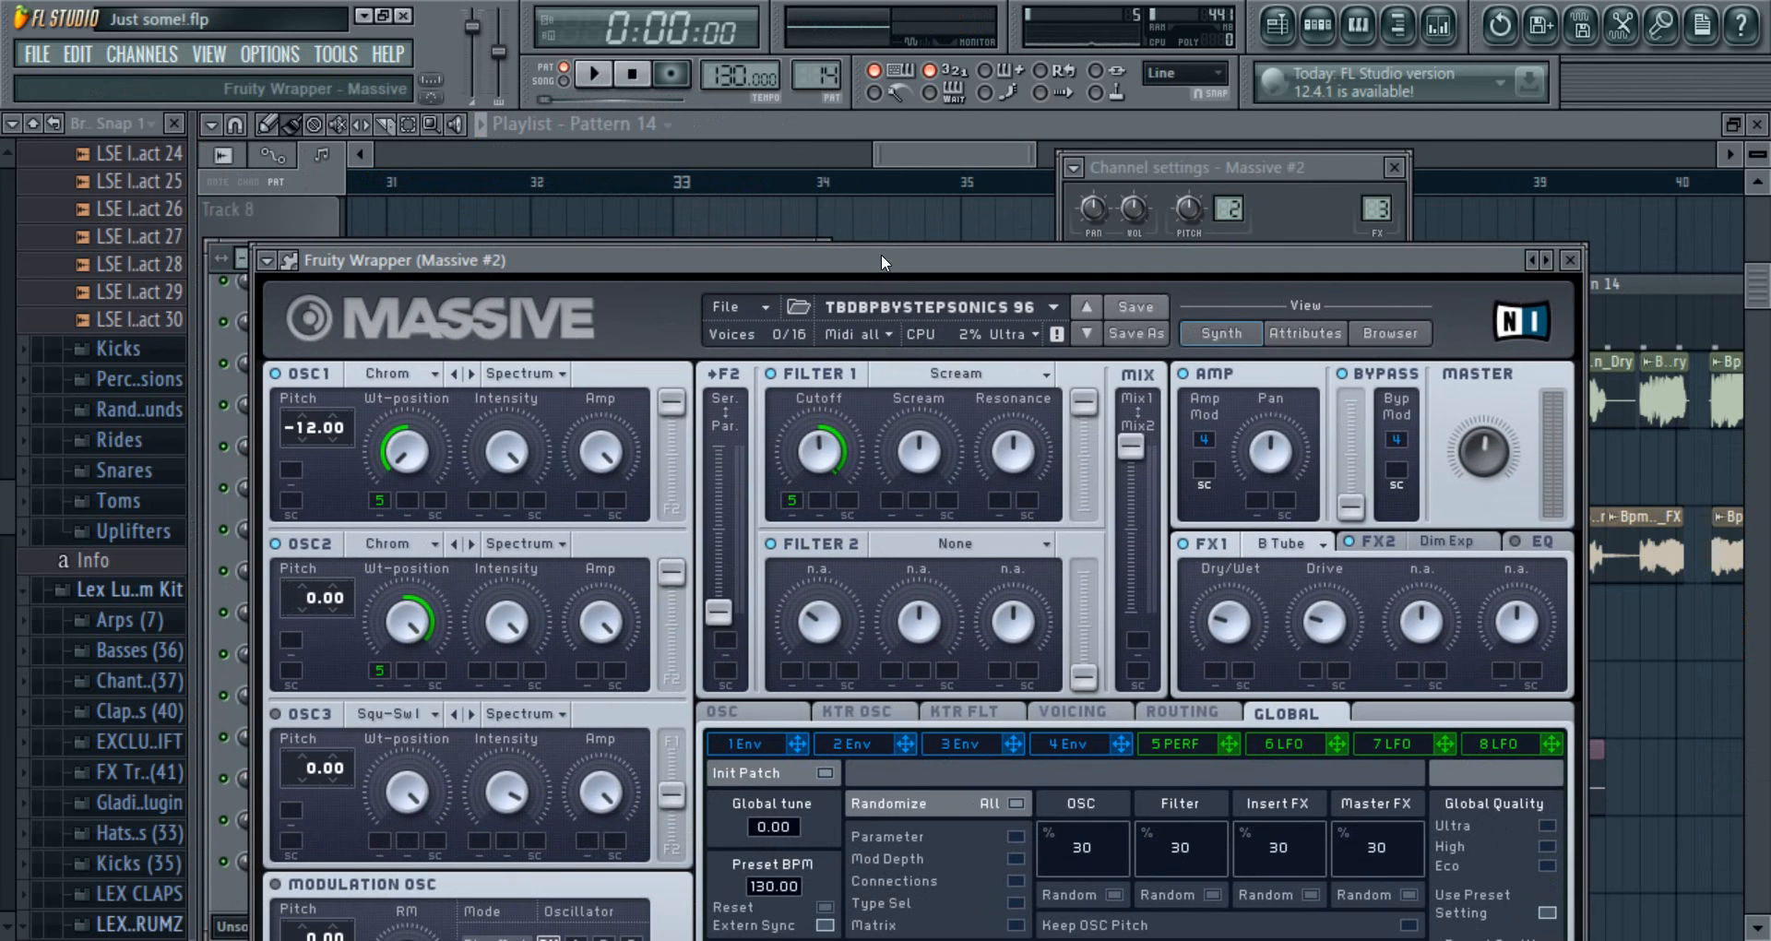
pyautogui.click(955, 154)
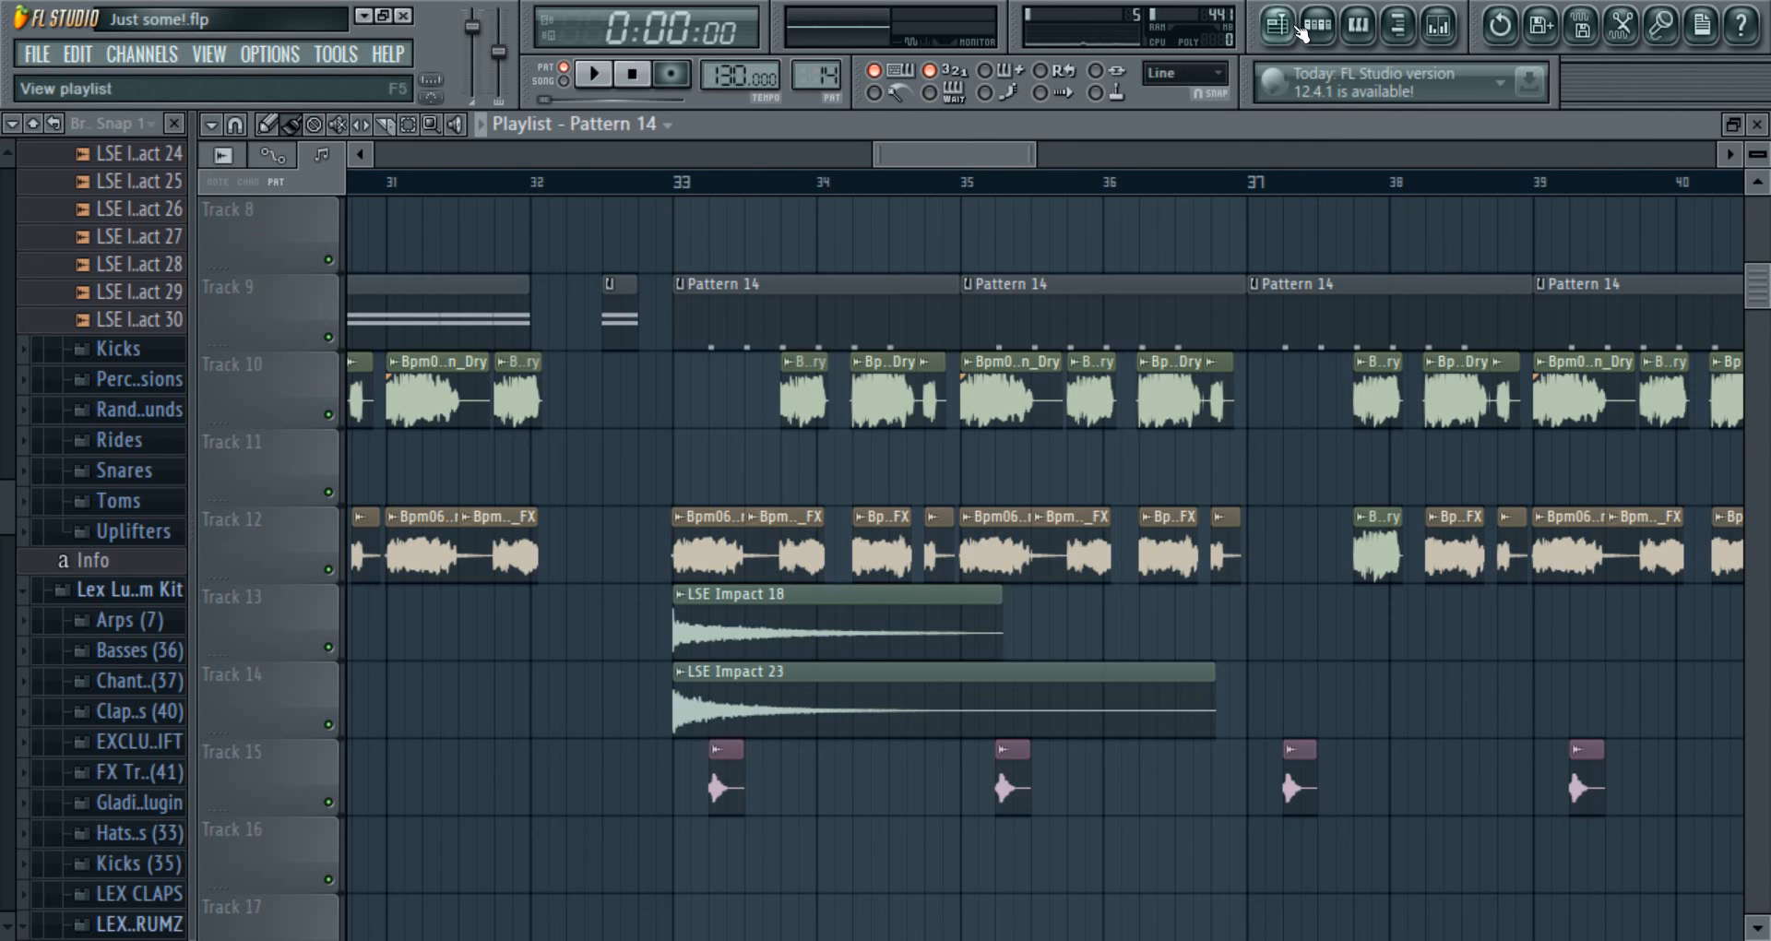
pyautogui.click(1317, 26)
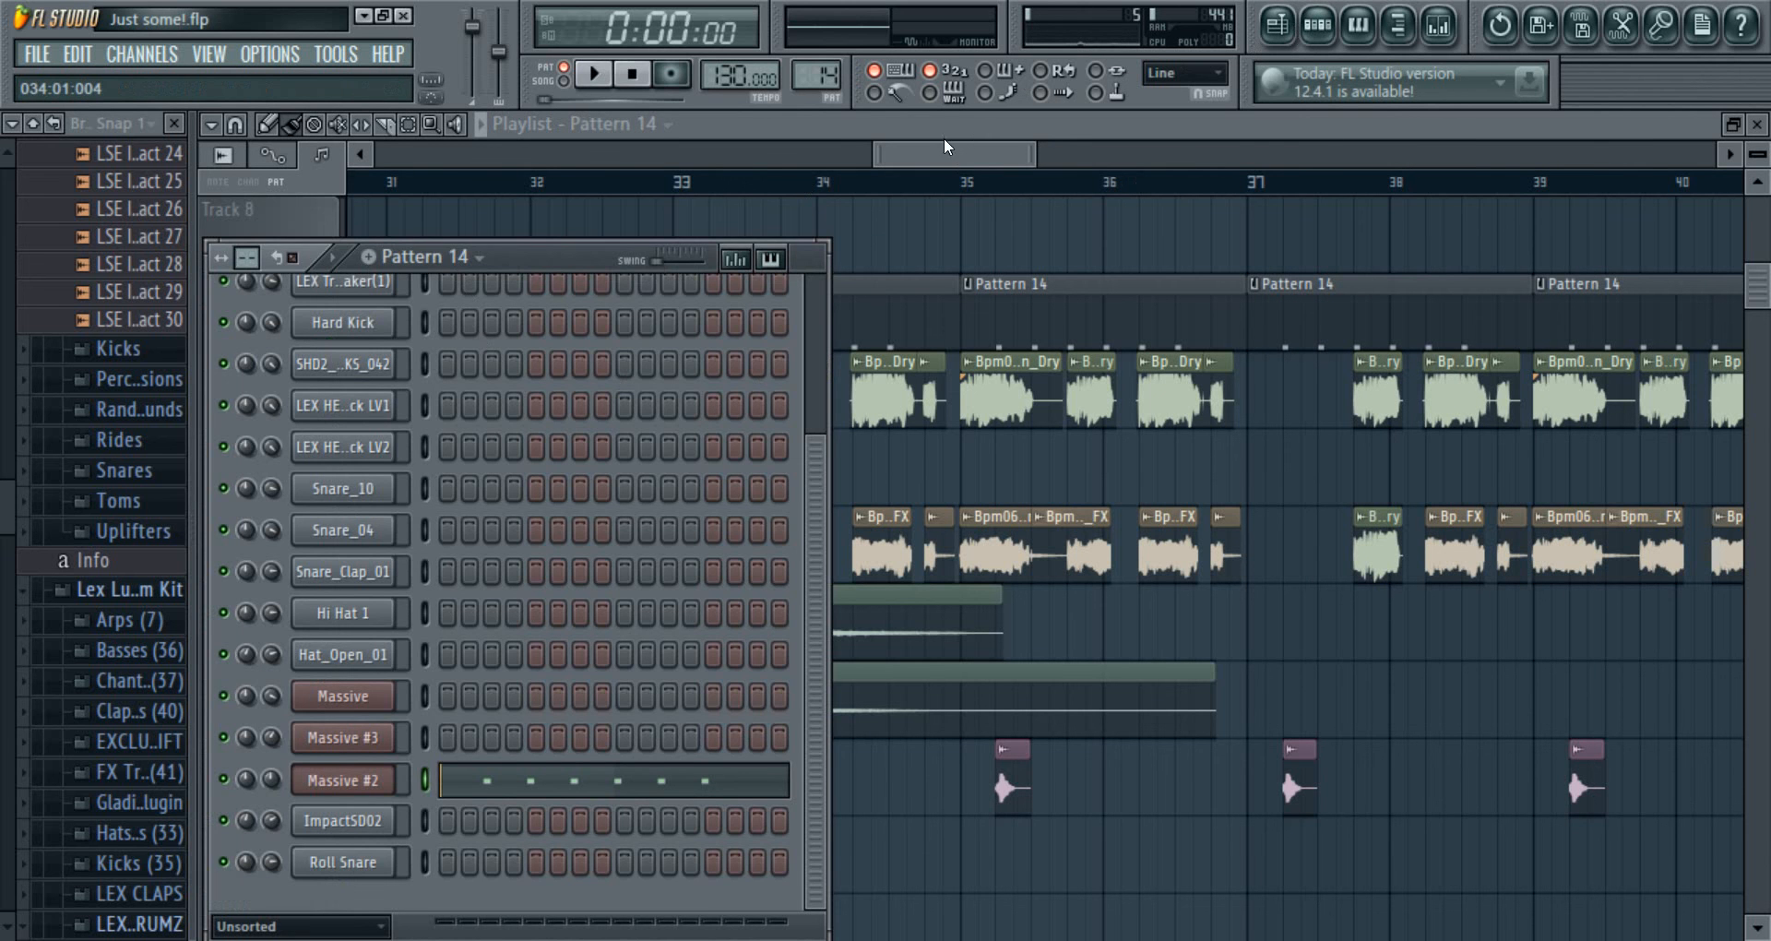
pyautogui.click(930, 161)
# - Inspect the channel settings of the LSE Impact 18 and LSE Impact 23 clips, and view their earlier placement at bar 17
pyautogui.doubleClick(771, 655)
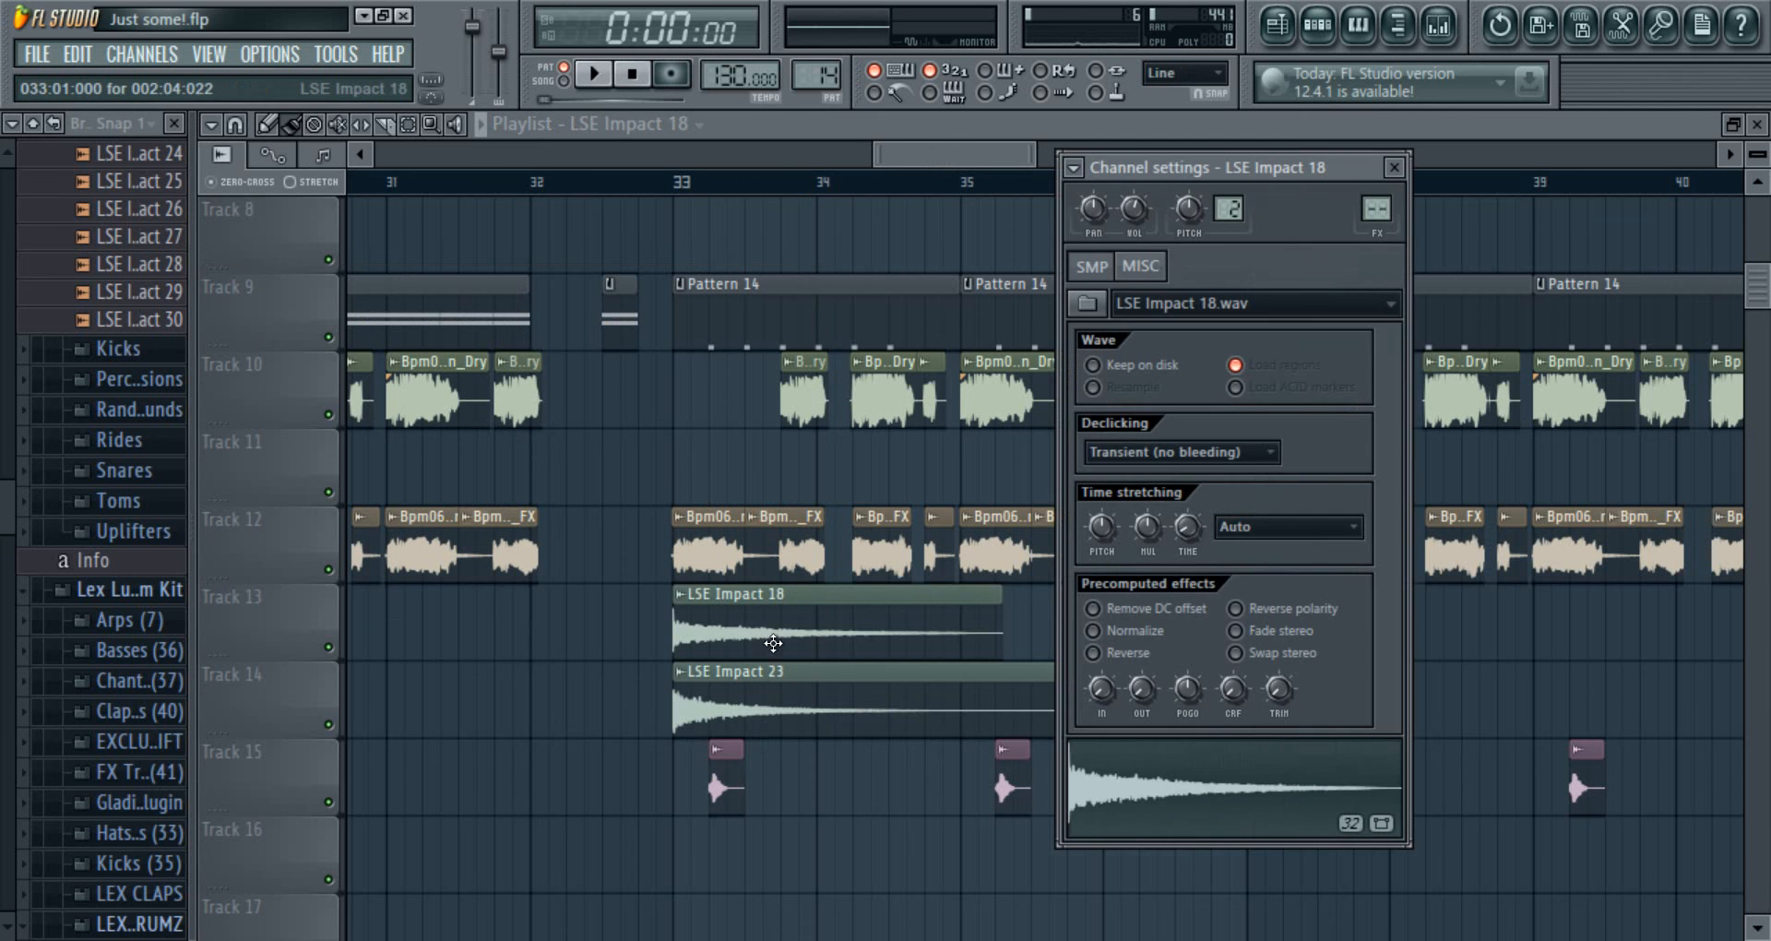
pyautogui.doubleClick(804, 699)
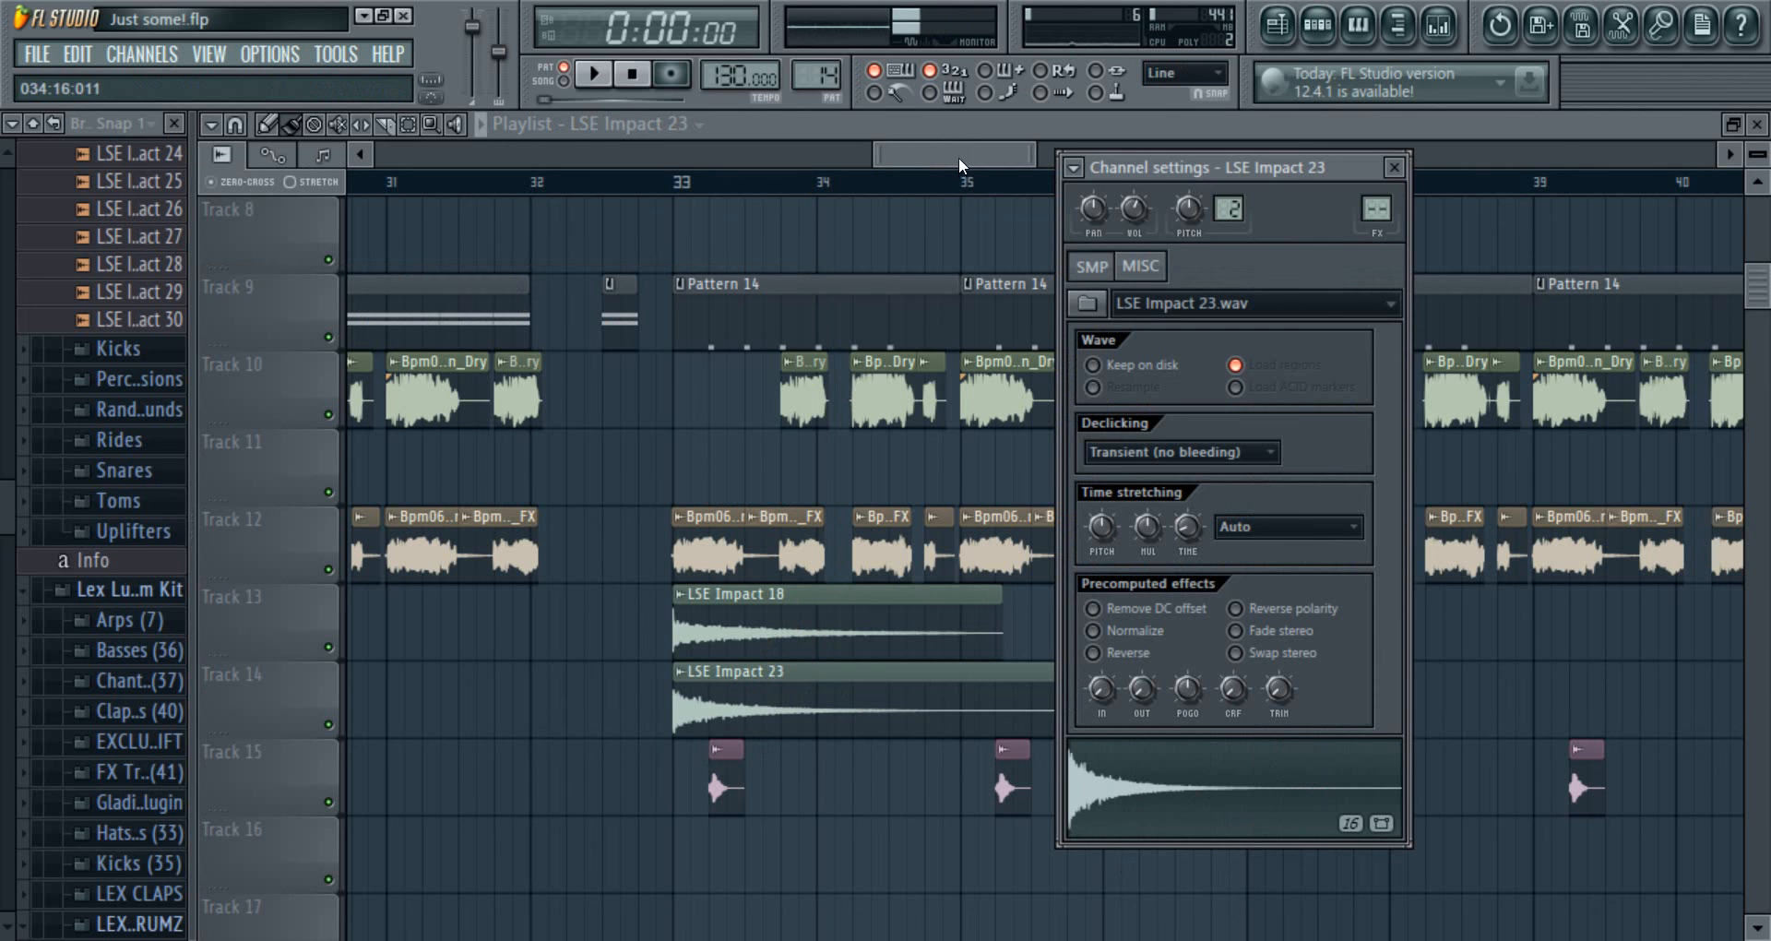
pyautogui.moveTo(959, 157); pyautogui.dragTo(821, 168)
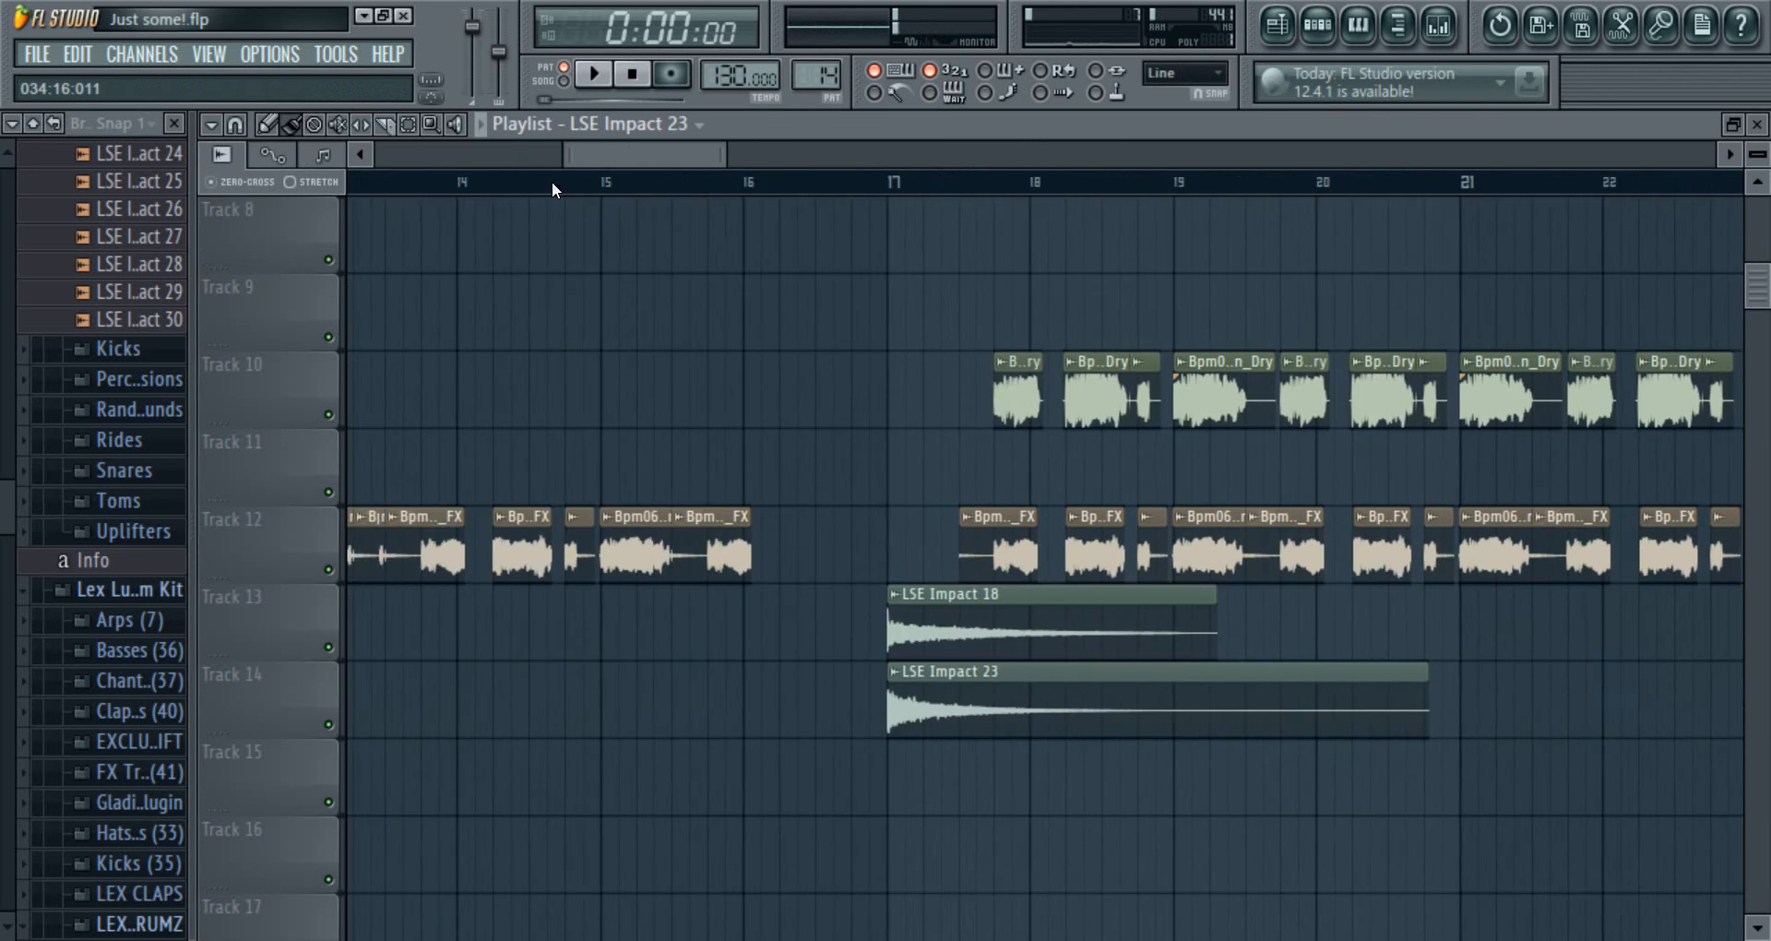
pyautogui.moveTo(551, 181); pyautogui.dragTo(975, 153)
# - Review the tracks around bar 33, reopen the Massive #2 notes of Pattern 14, and close the piano roll
pyautogui.scroll(6, 923, 166)
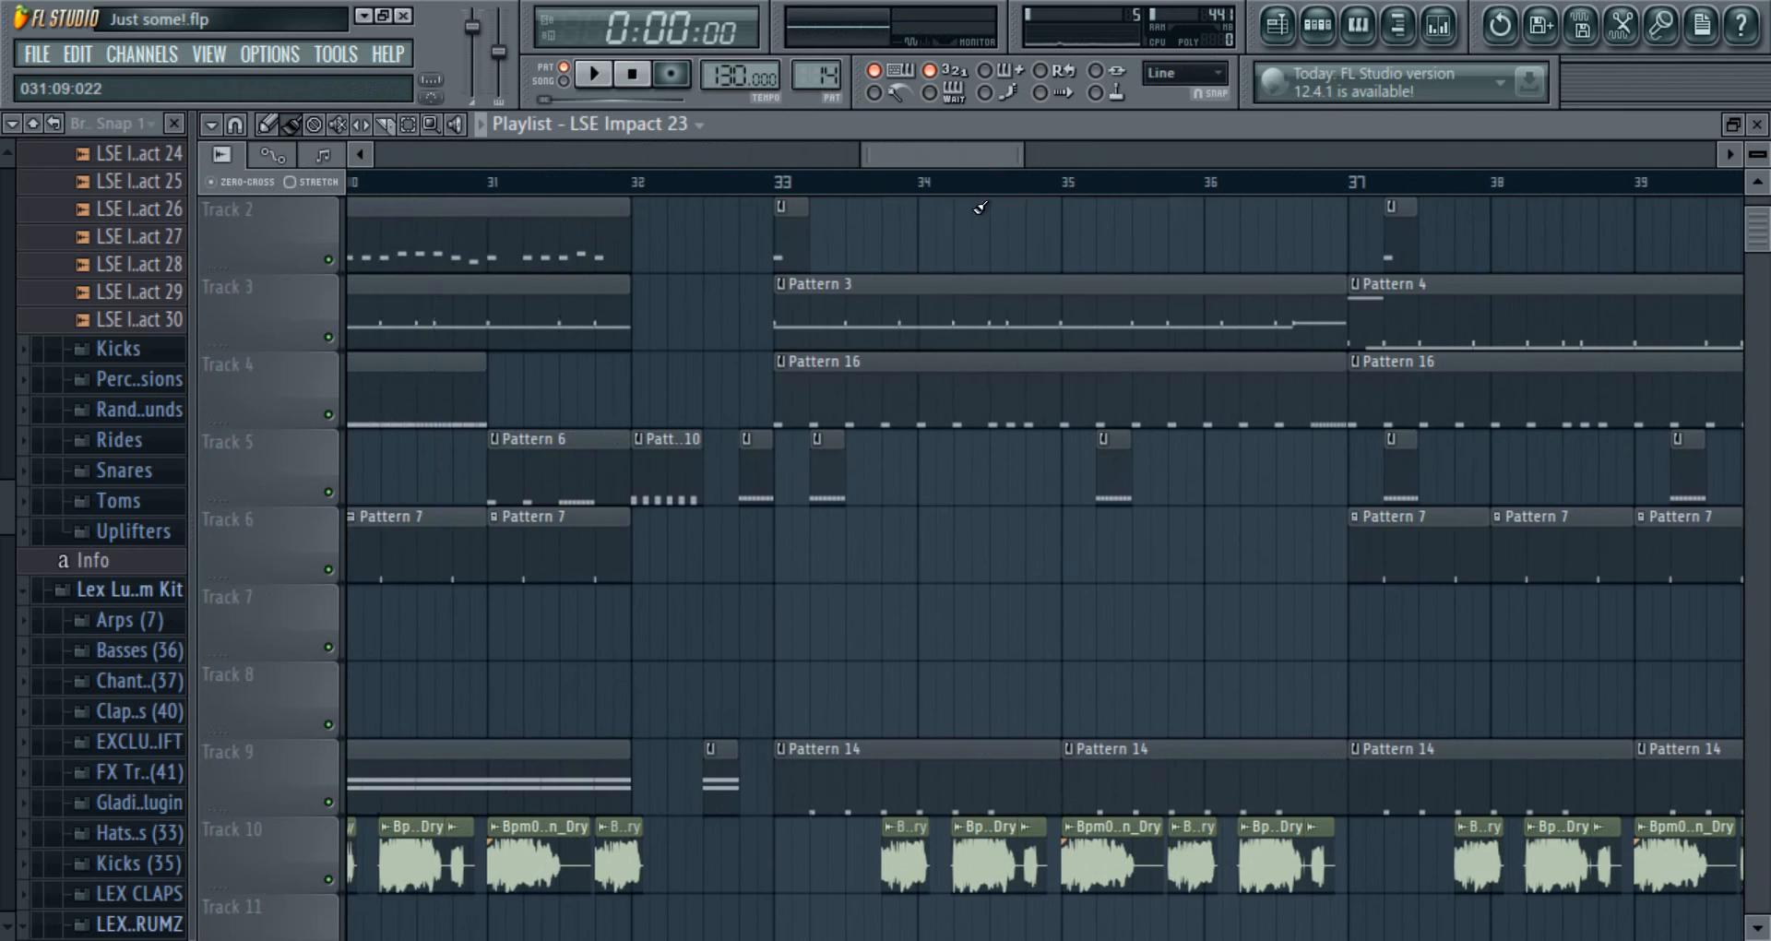
pyautogui.scroll(-6, 981, 206)
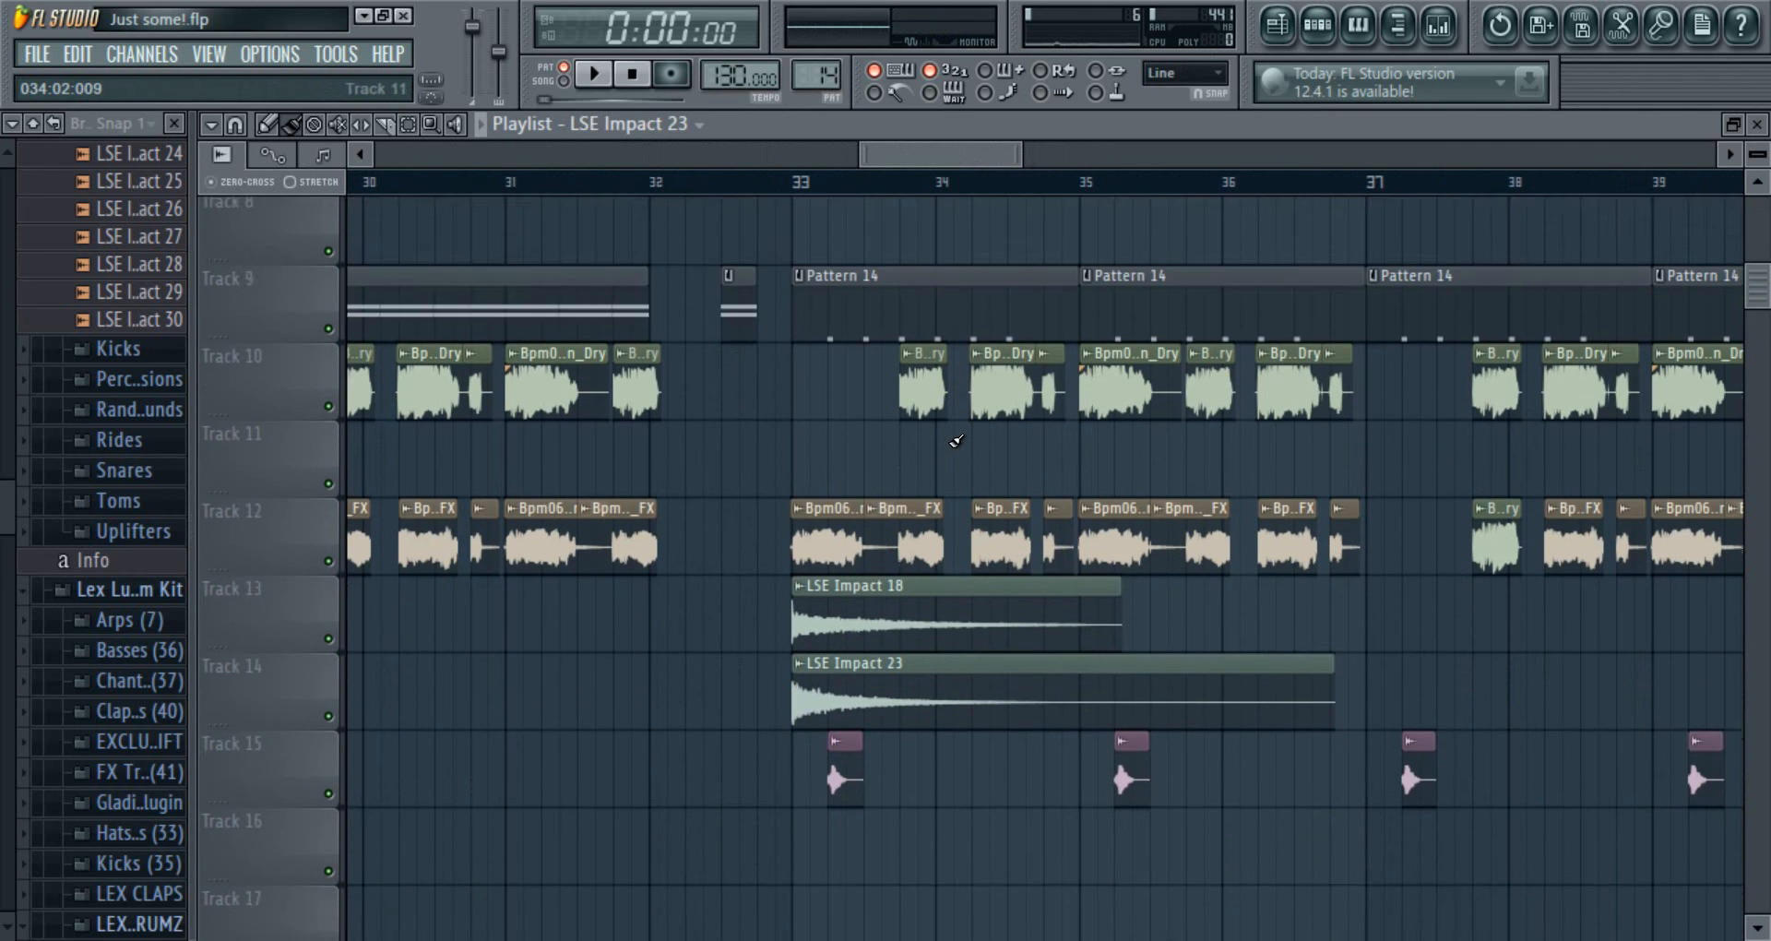
pyautogui.scroll(2, 956, 441)
pyautogui.doubleClick(932, 459)
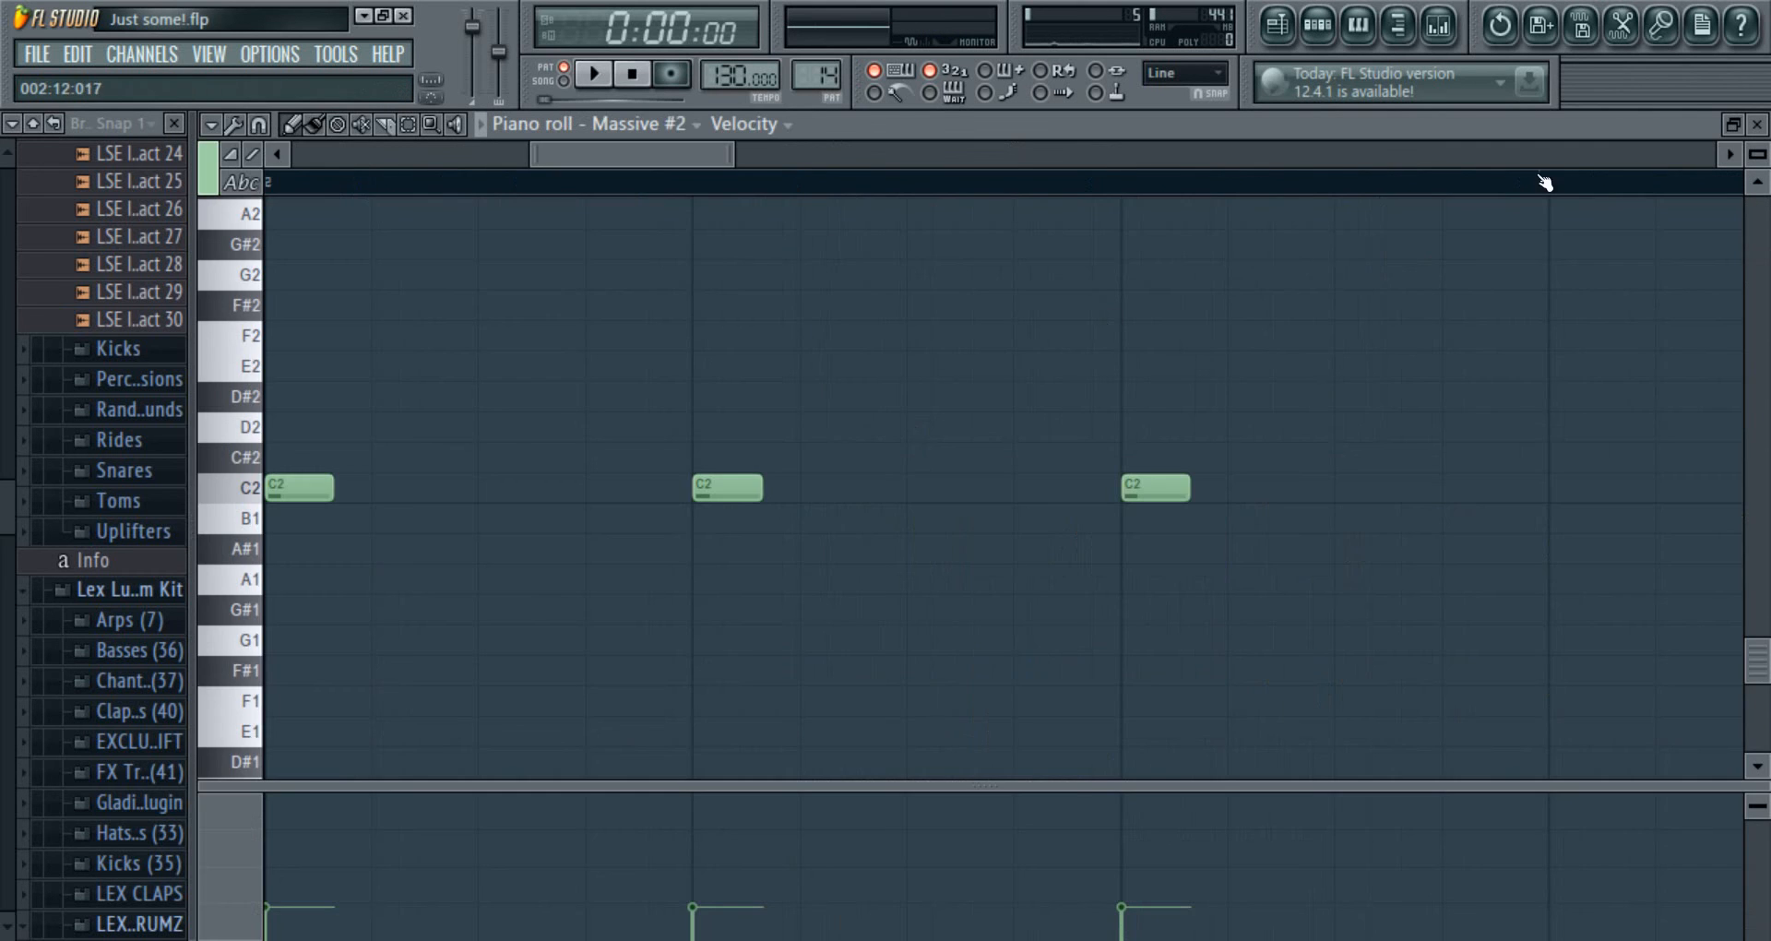
pyautogui.press('Escape')
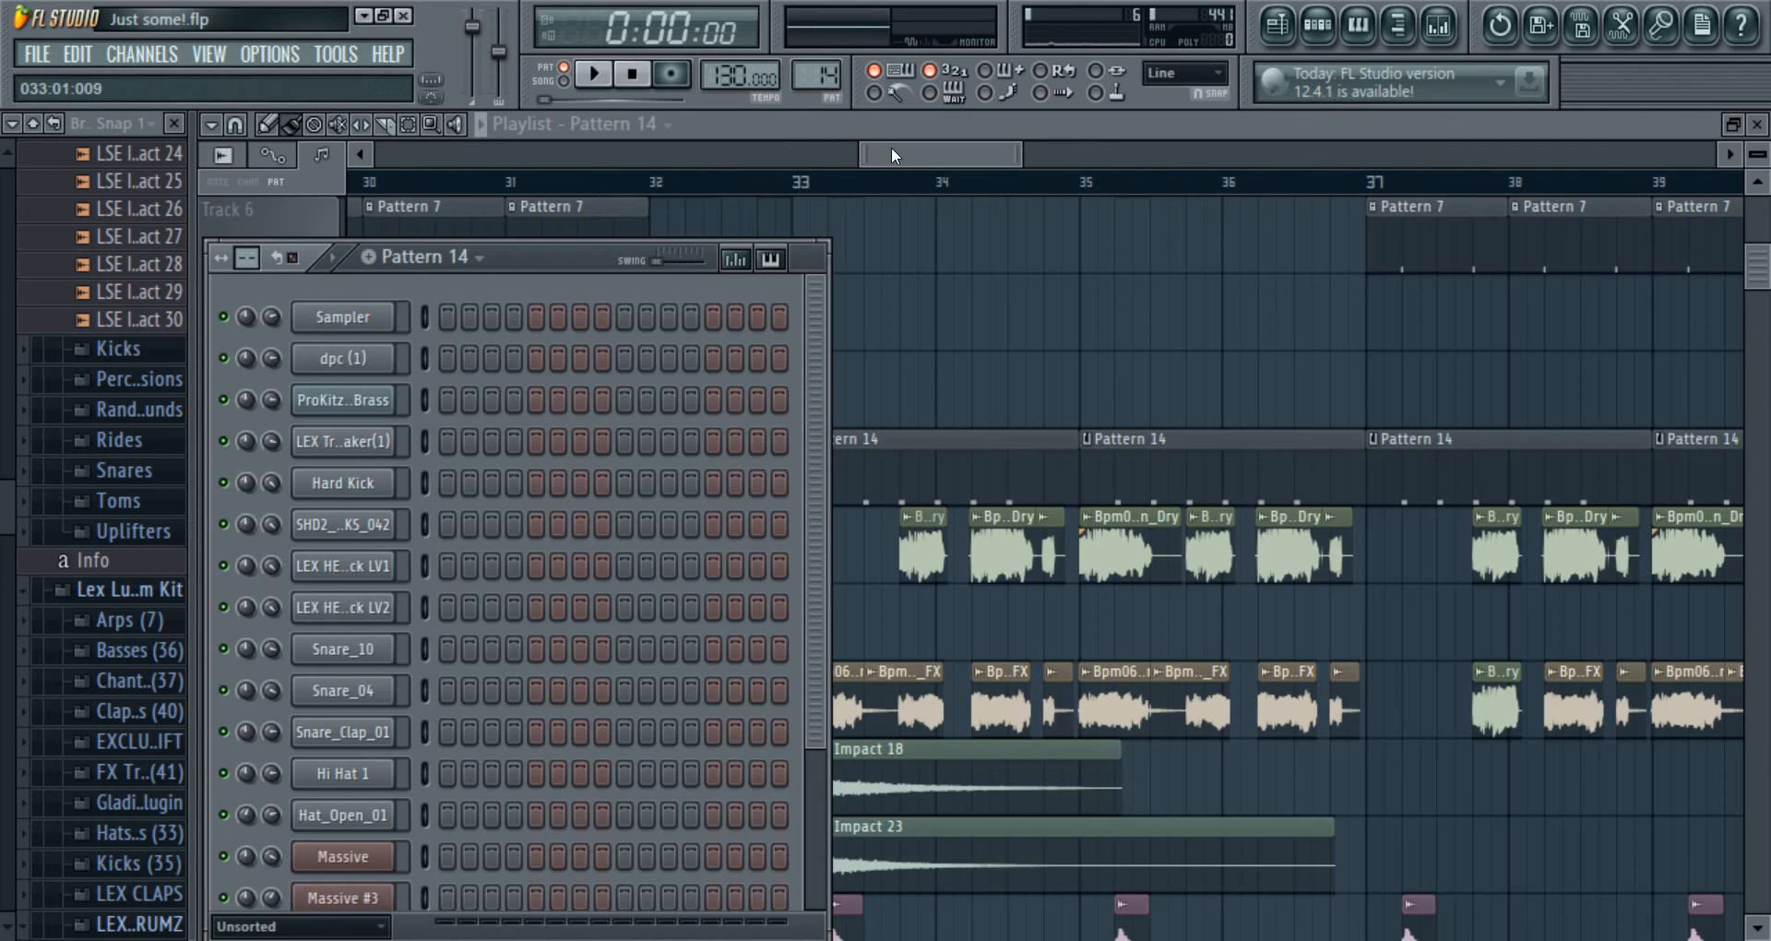
# - Open the Massive #2 notes of Pattern 15 at bar 41, play them, close the piano roll, and stop playback
pyautogui.moveTo(891, 155); pyautogui.dragTo(1021, 168)
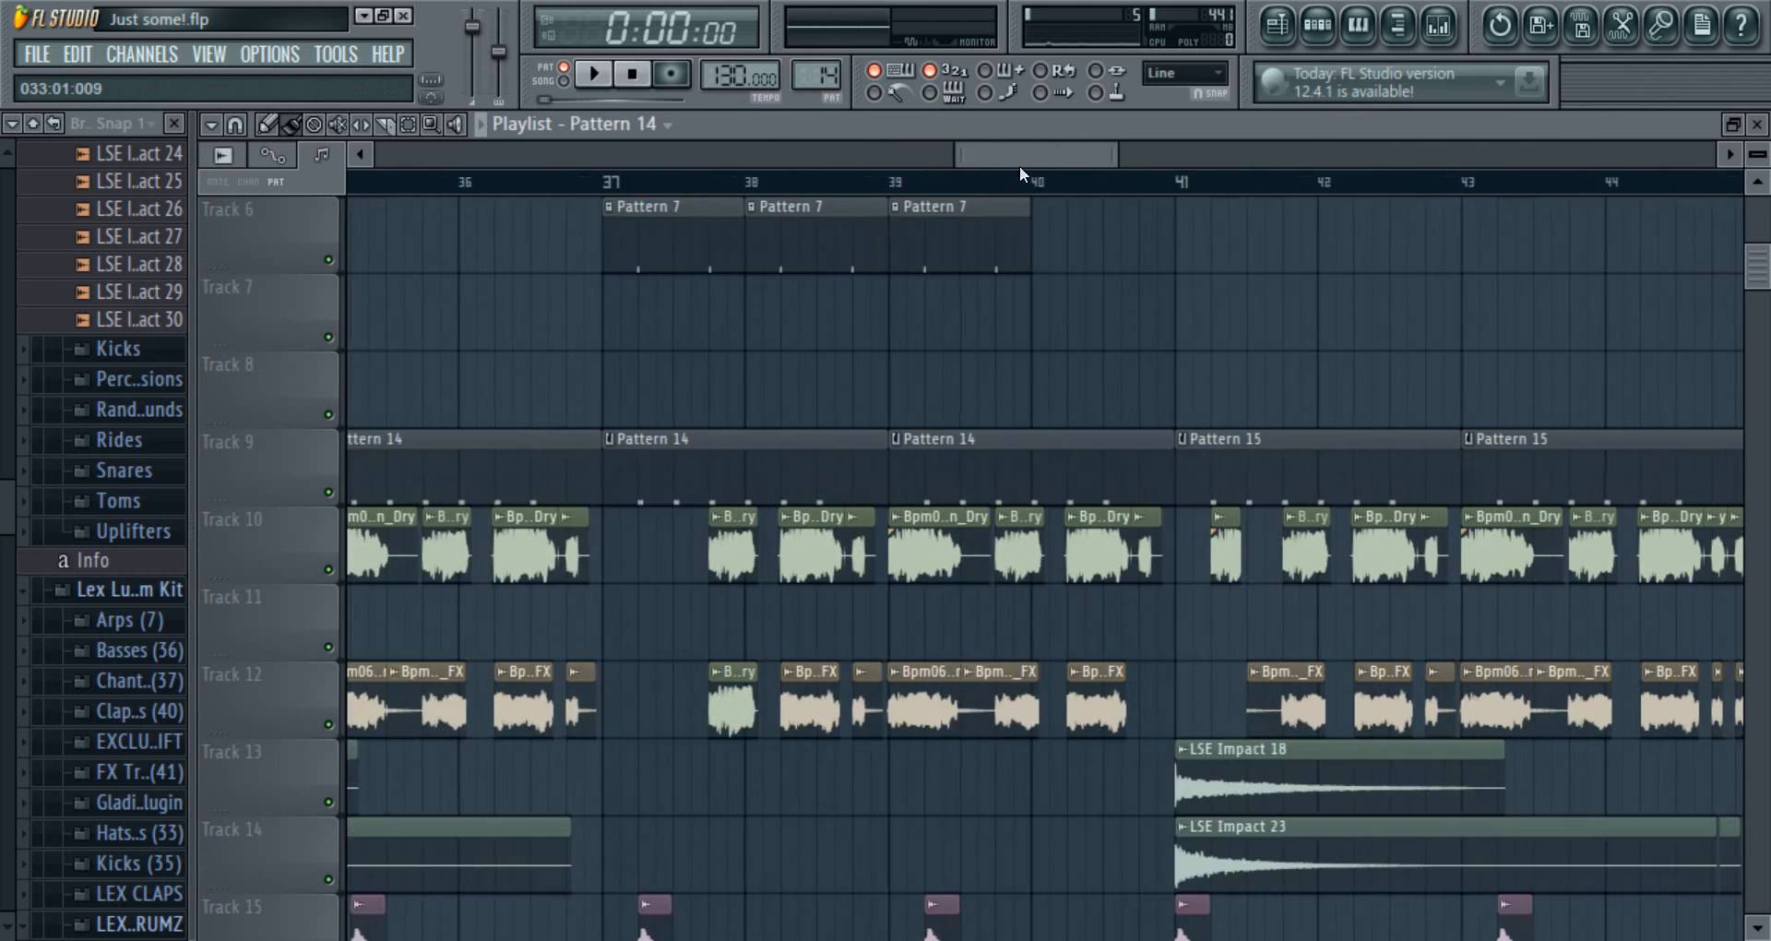
pyautogui.click(947, 426)
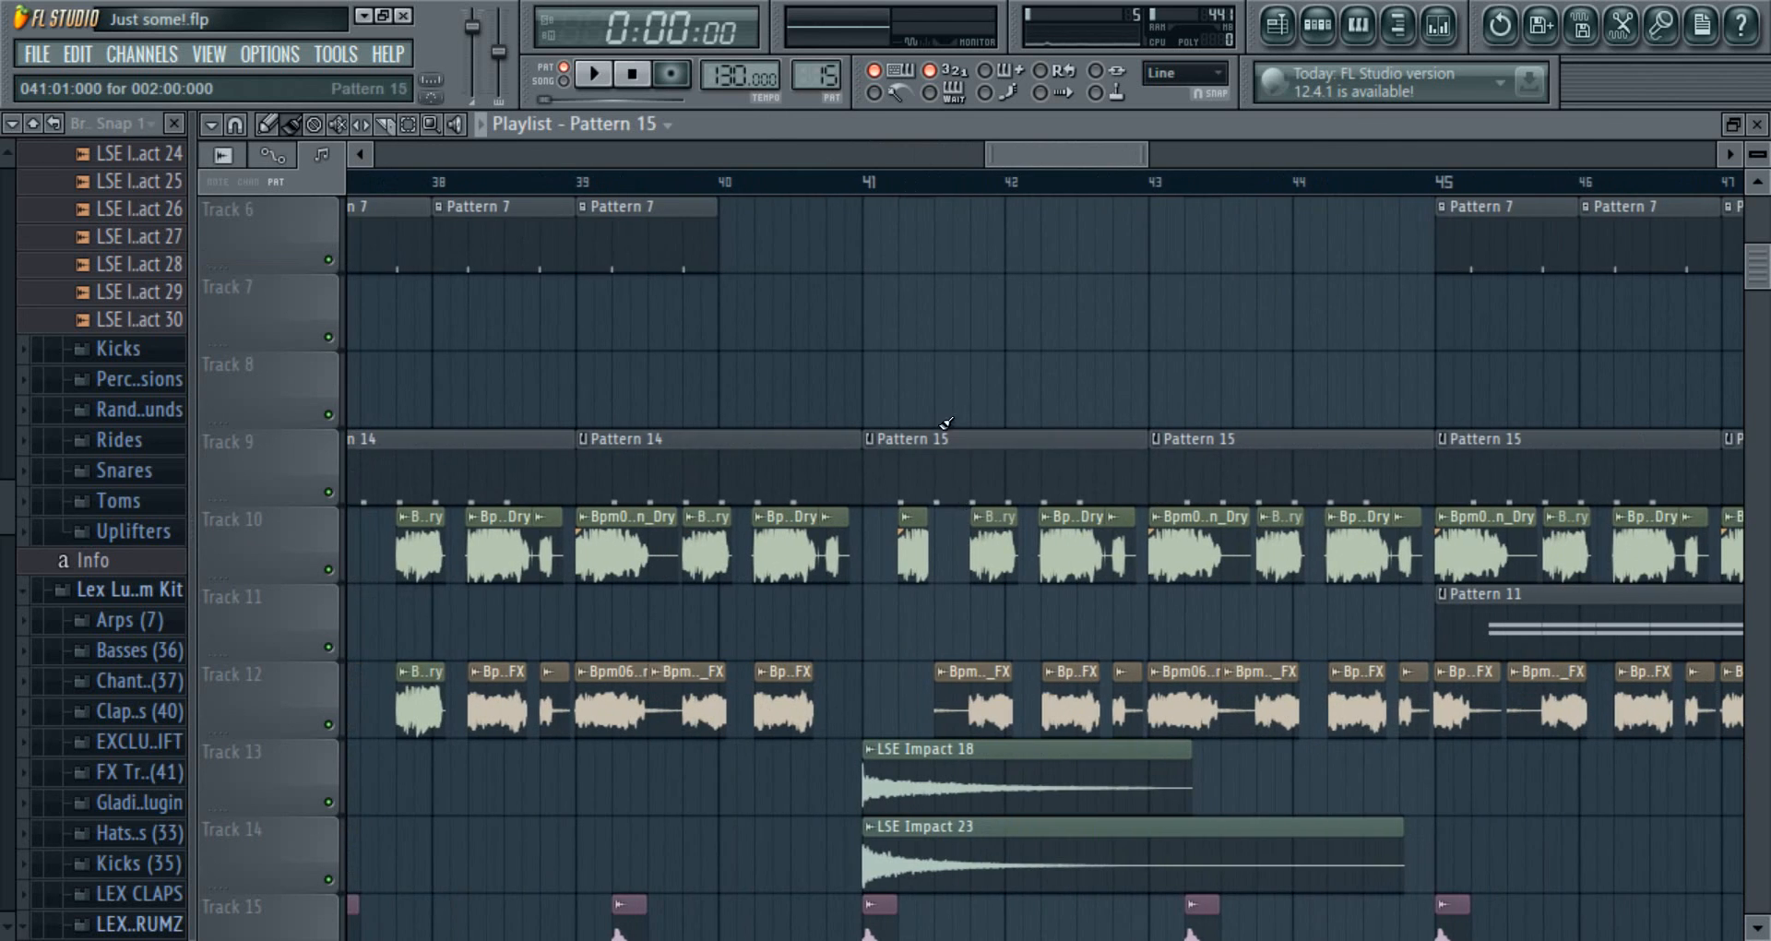
pyautogui.doubleClick(940, 498)
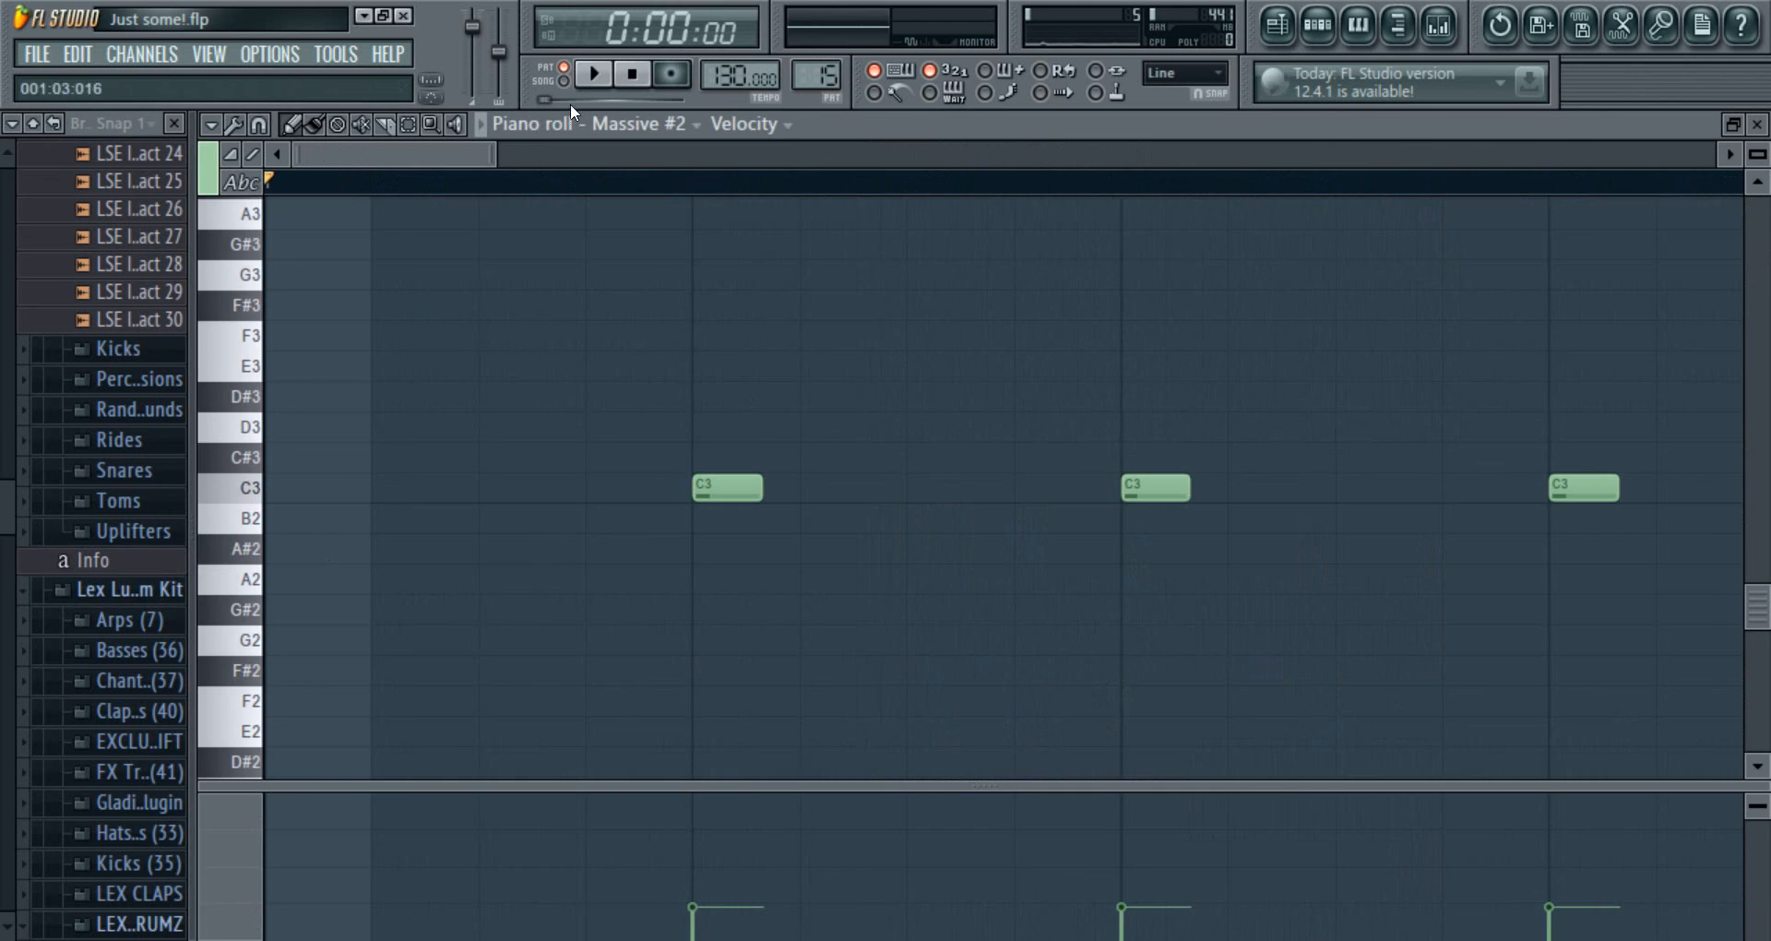
pyautogui.scroll(-5, 585, 186)
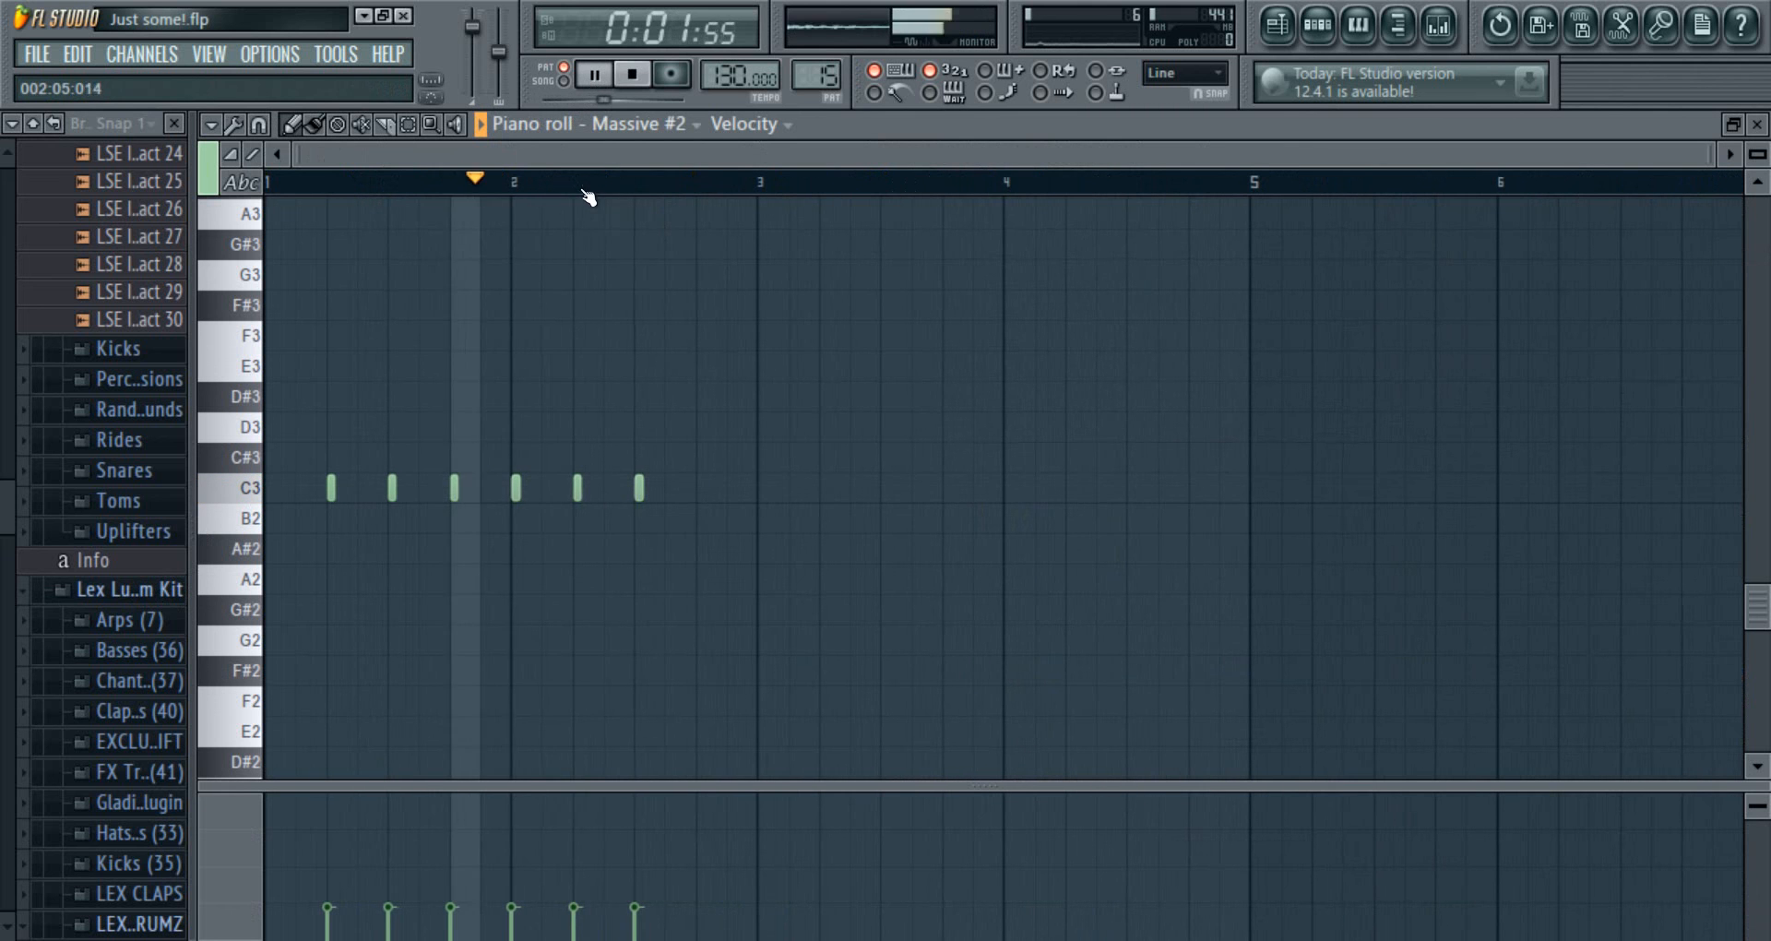
pyautogui.click(1758, 125)
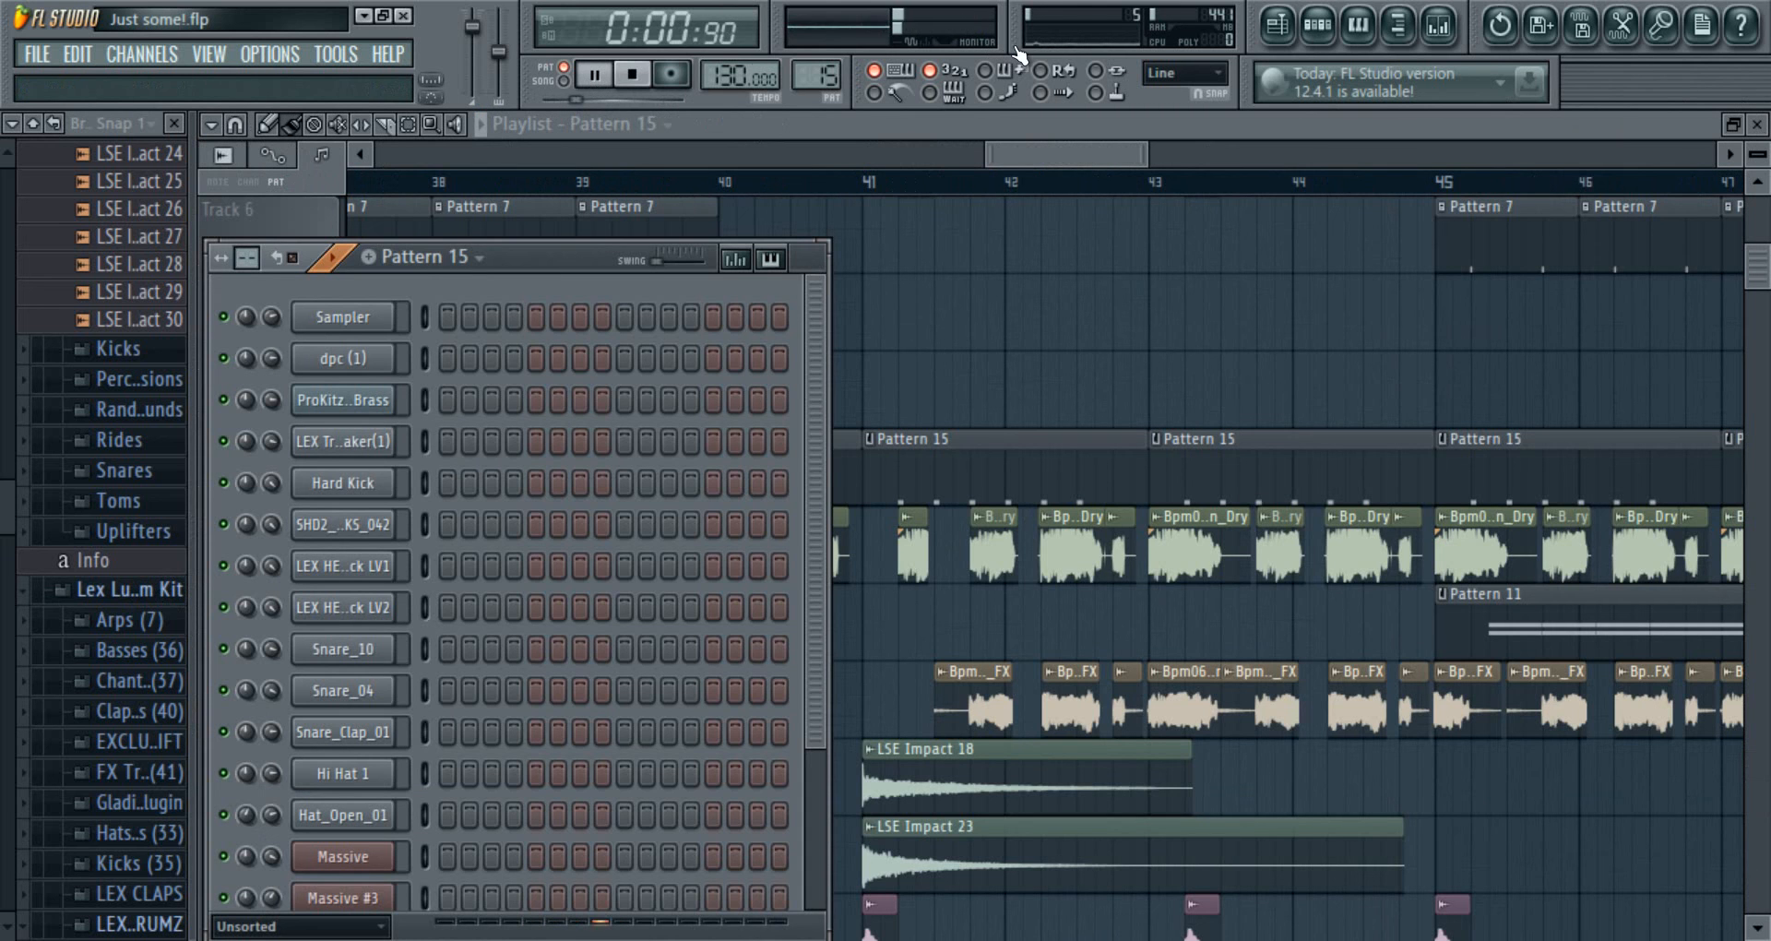
pyautogui.click(641, 83)
# - Open the Massive #2 synth from the channel rack and view its Insert 3 effects in the mixer
pyautogui.scroll(-4, 591, 773)
pyautogui.click(330, 778)
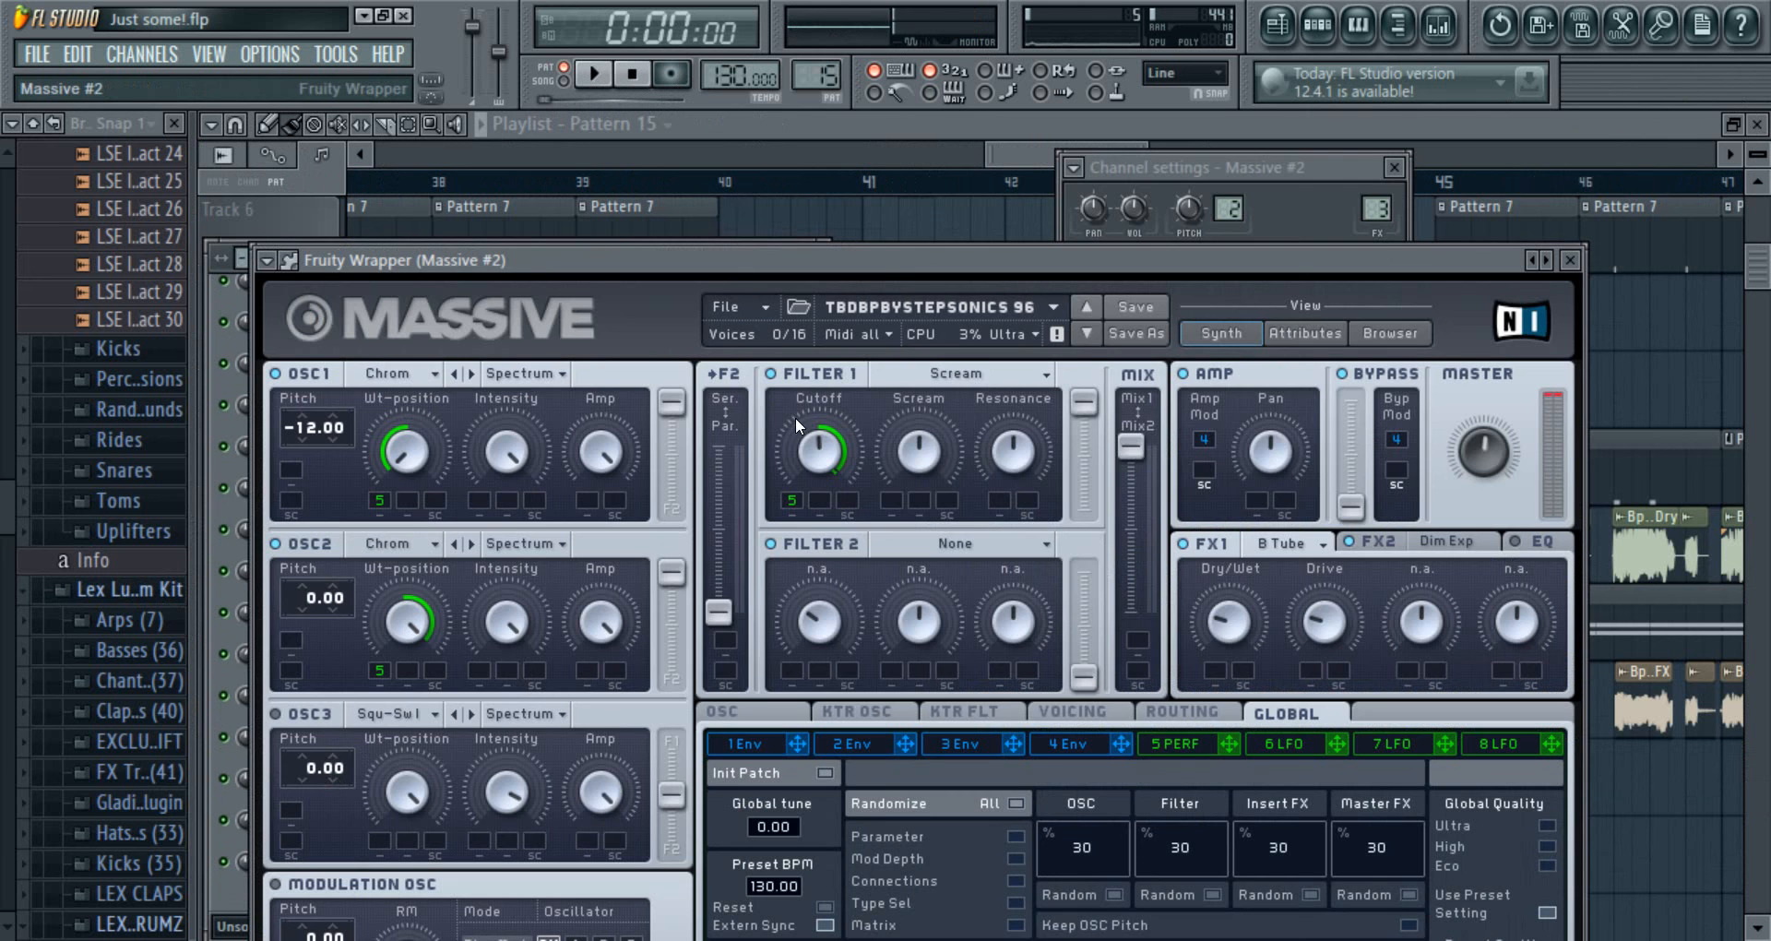
pyautogui.click(1437, 28)
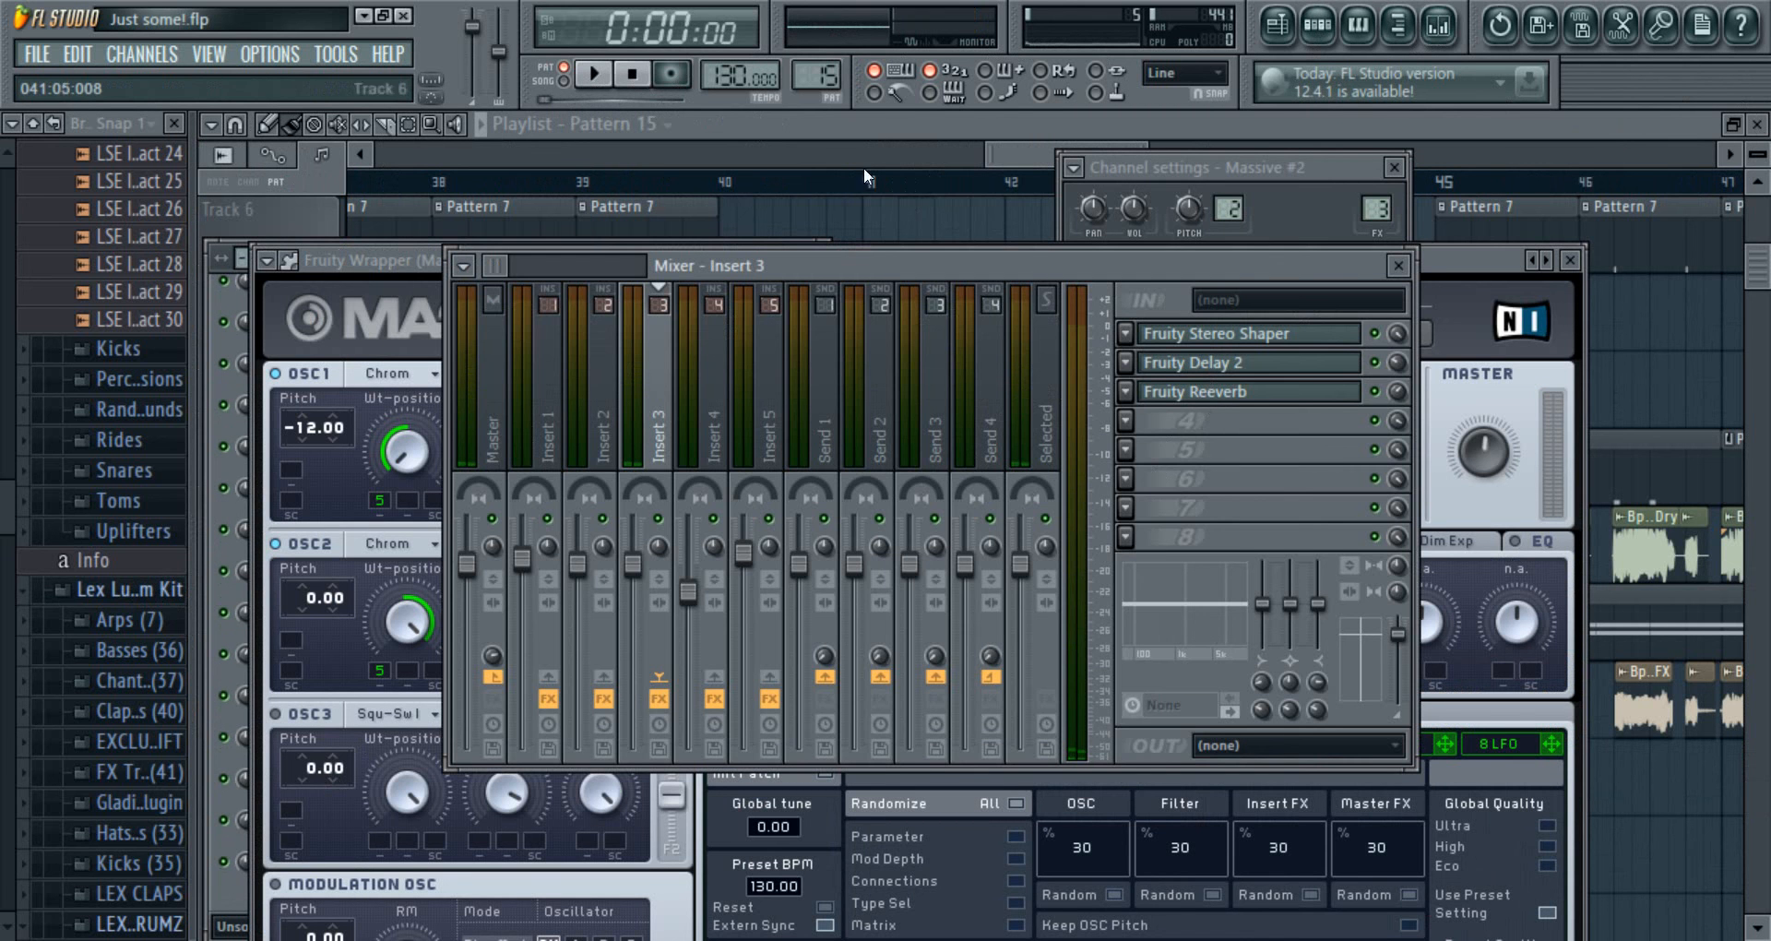
# - View the channel settings of the CPTE_140_Chant_10 clip on Track 15 at bar 33, and close them
pyautogui.moveTo(1017, 151); pyautogui.dragTo(909, 152)
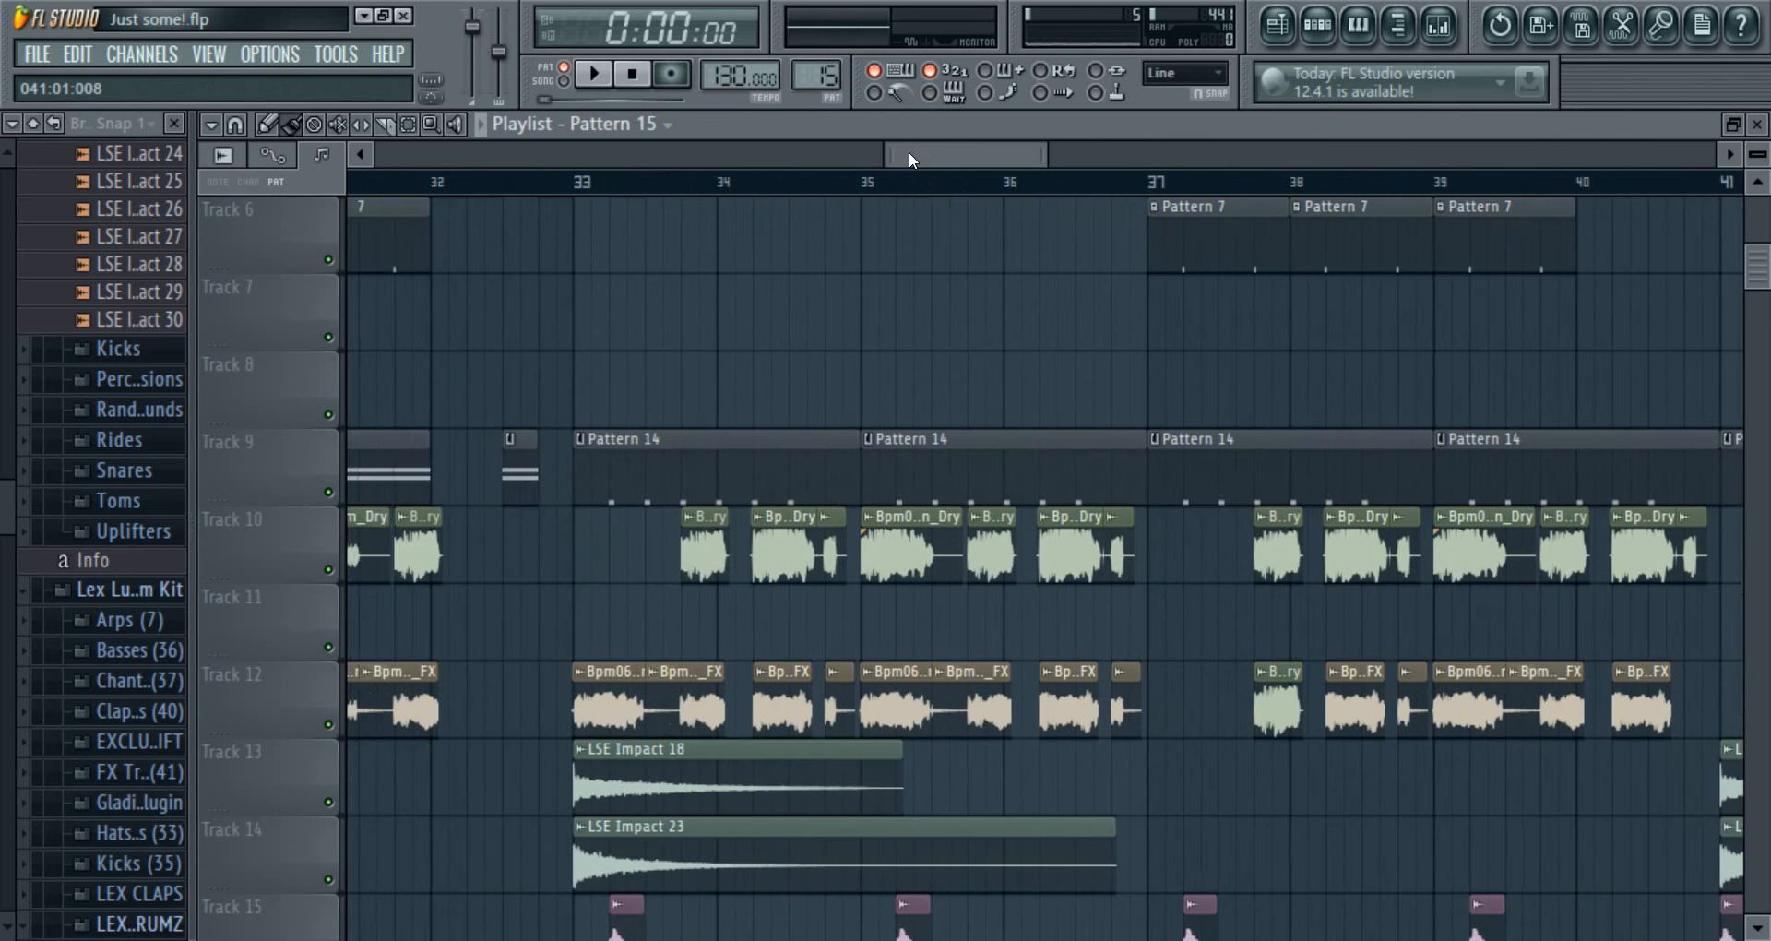
pyautogui.scroll(-3, 823, 832)
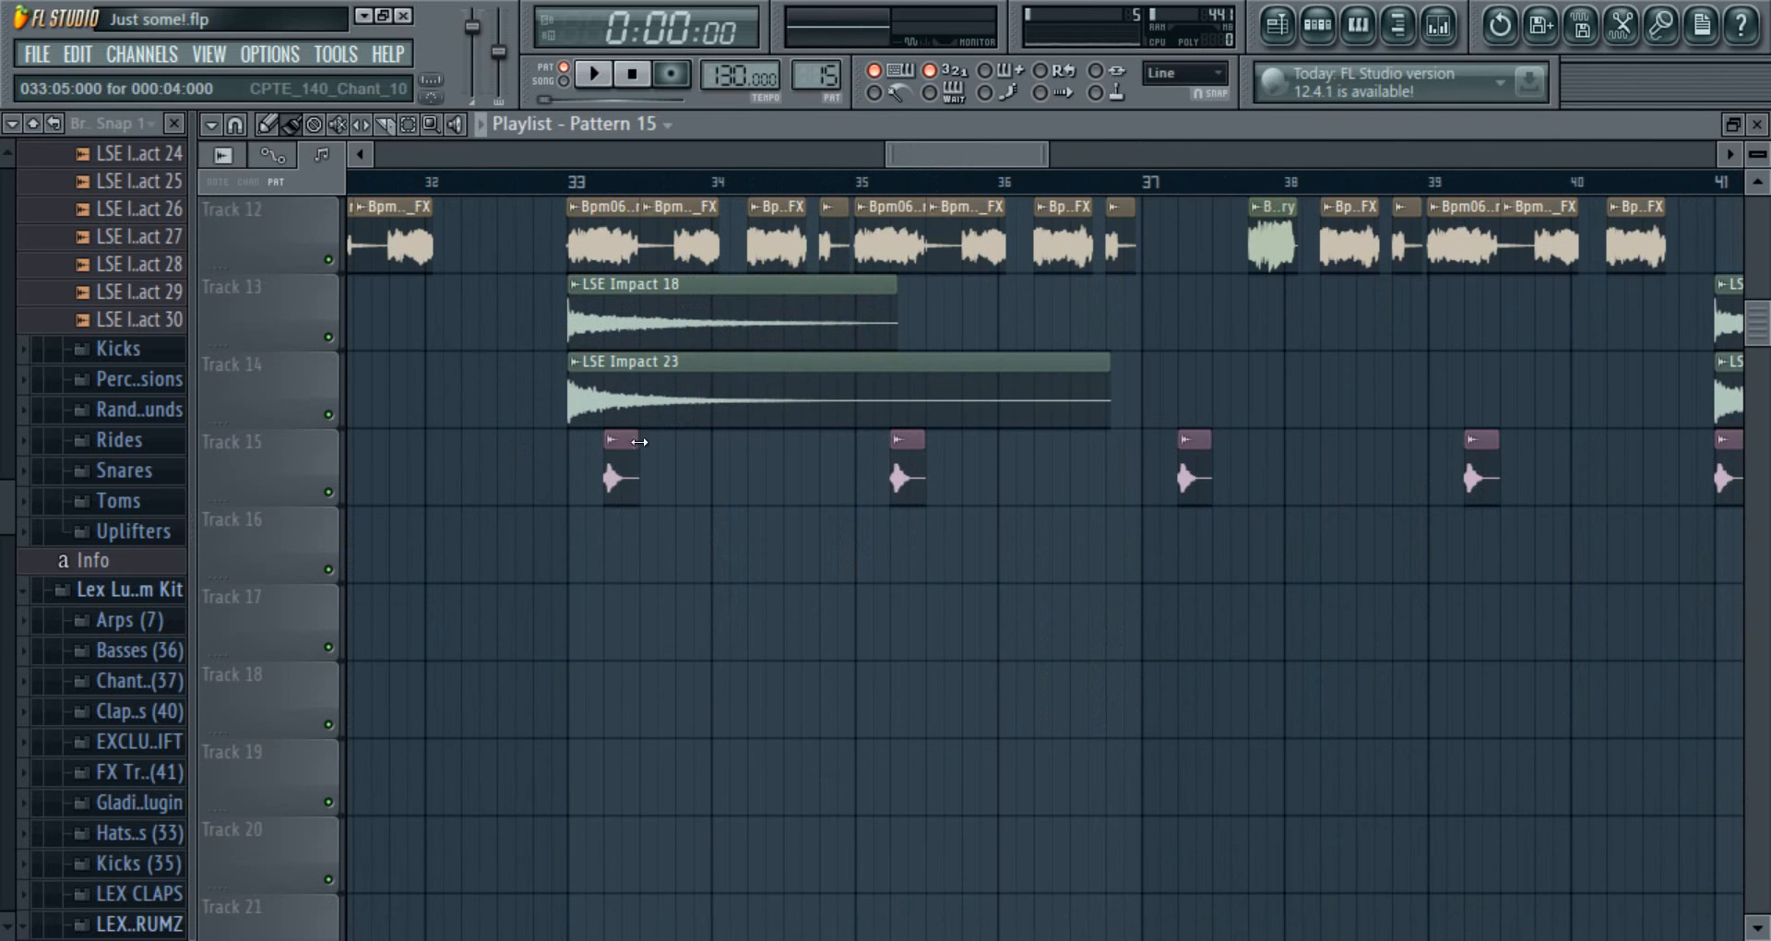
pyautogui.doubleClick(618, 468)
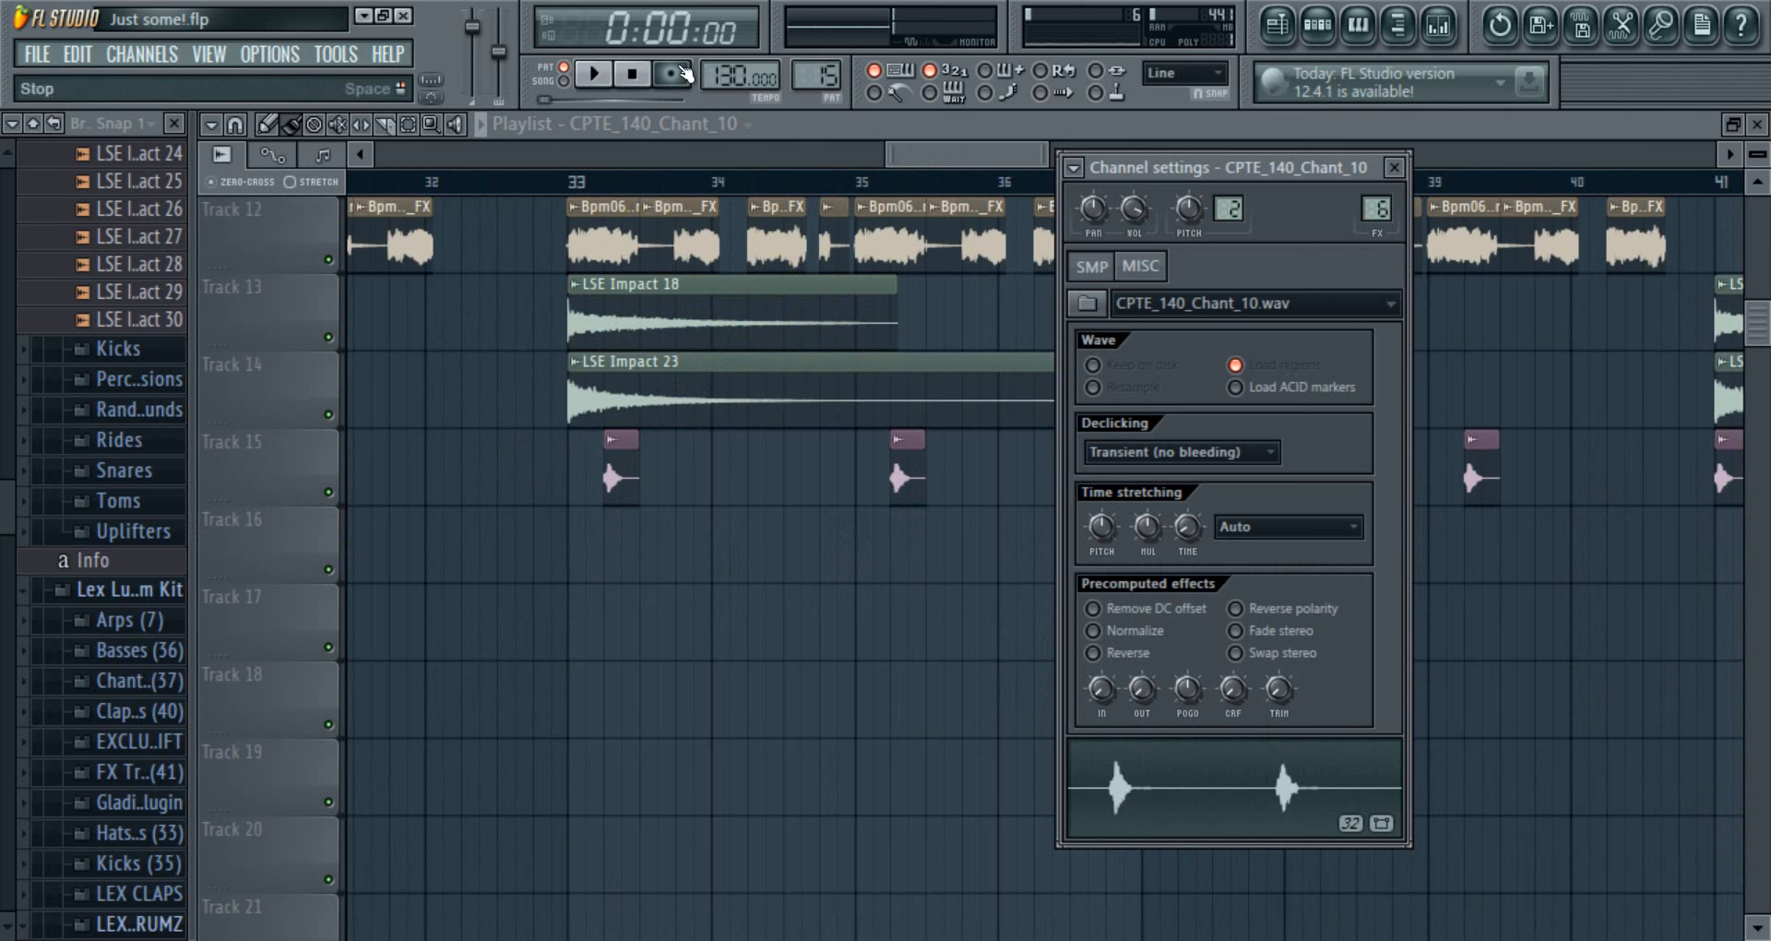
pyautogui.click(975, 161)
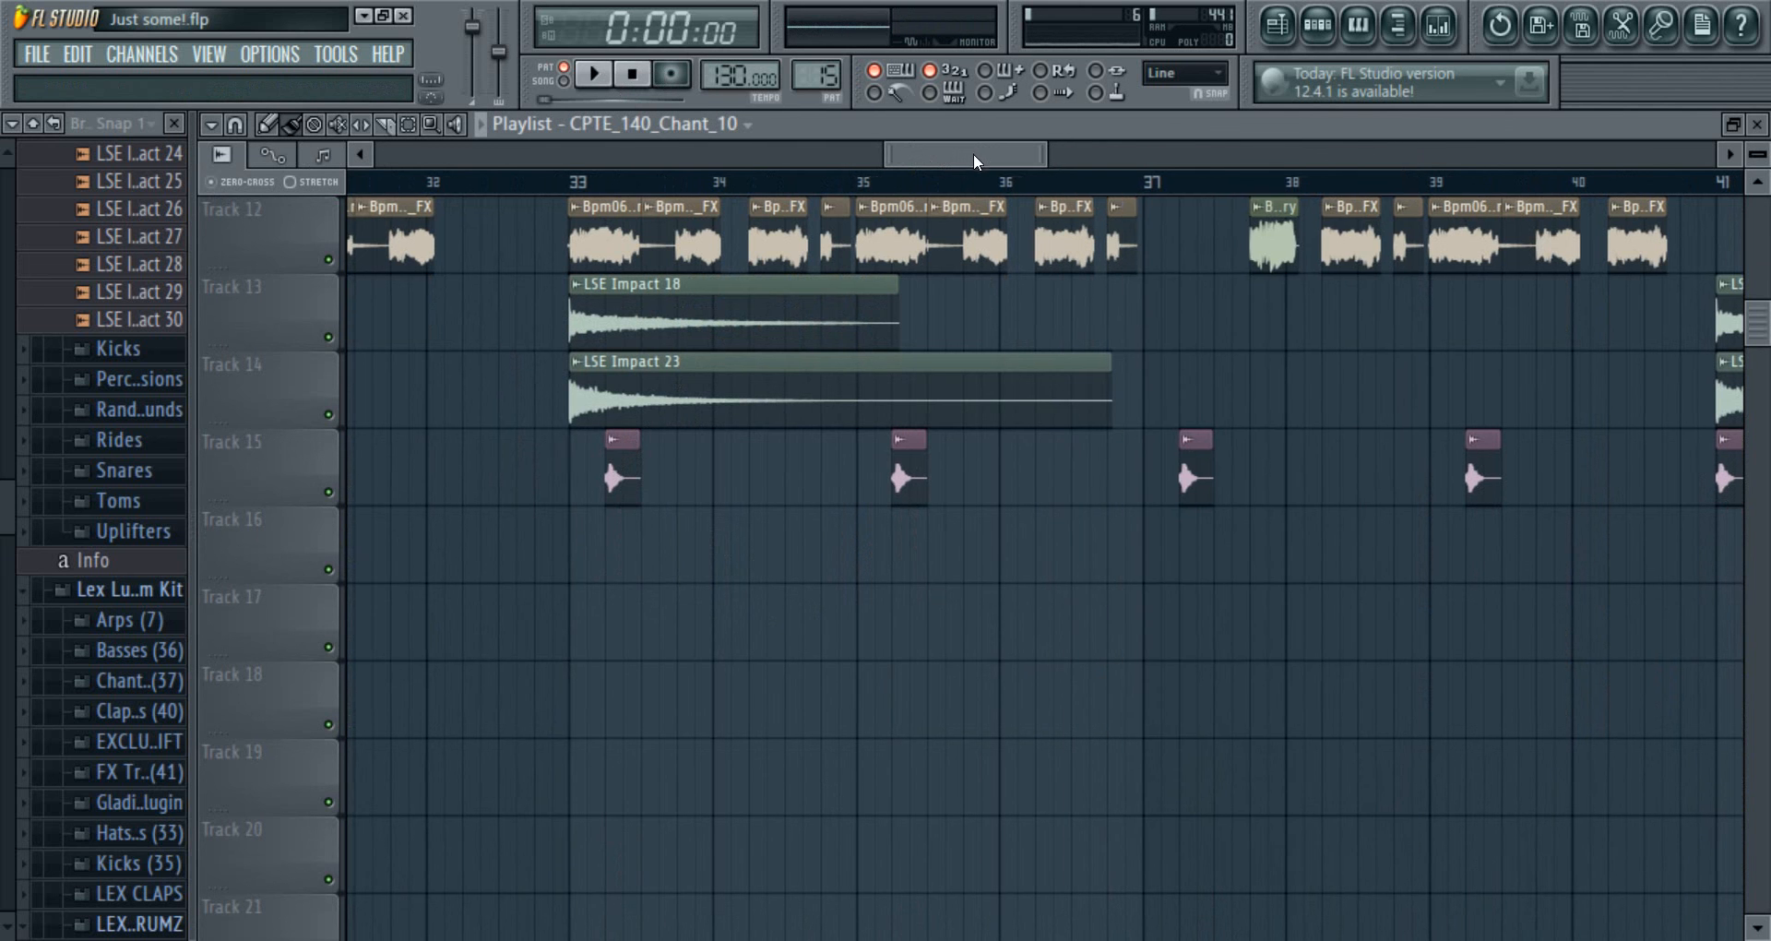
# - Review the tracks around bar 33, open and play Pattern 16's Hi Hat 1 notes, and close the piano roll
pyautogui.scroll(2, 694, 636)
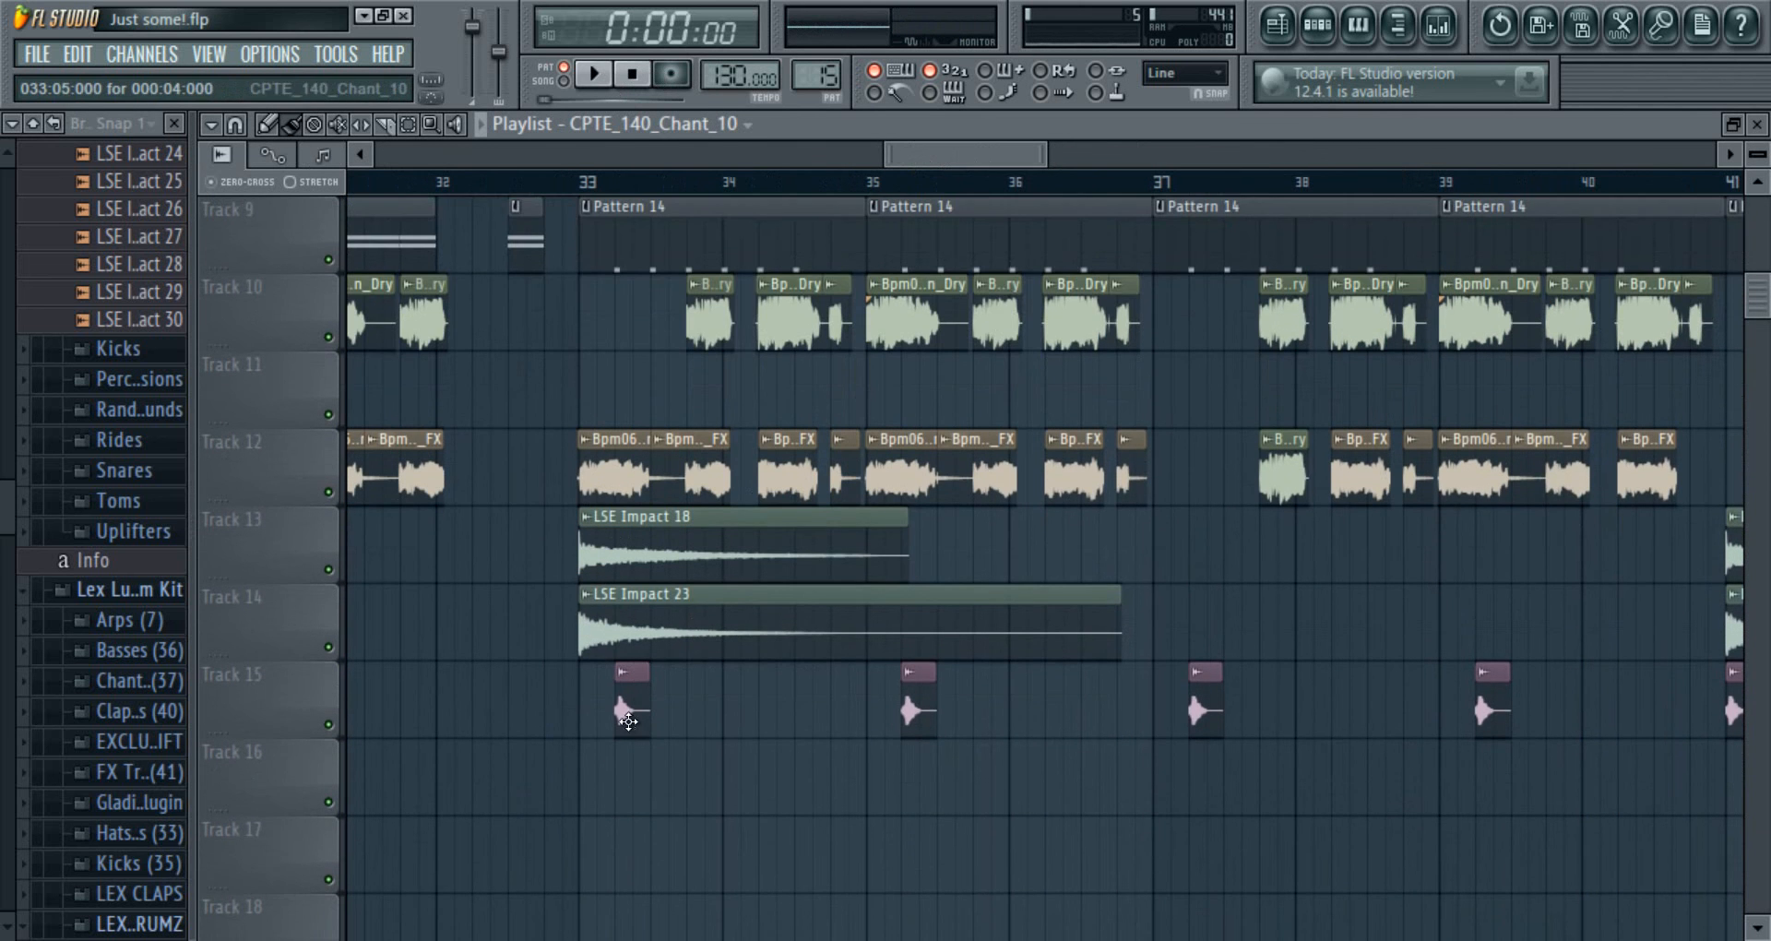
pyautogui.scroll(5, 922, 519)
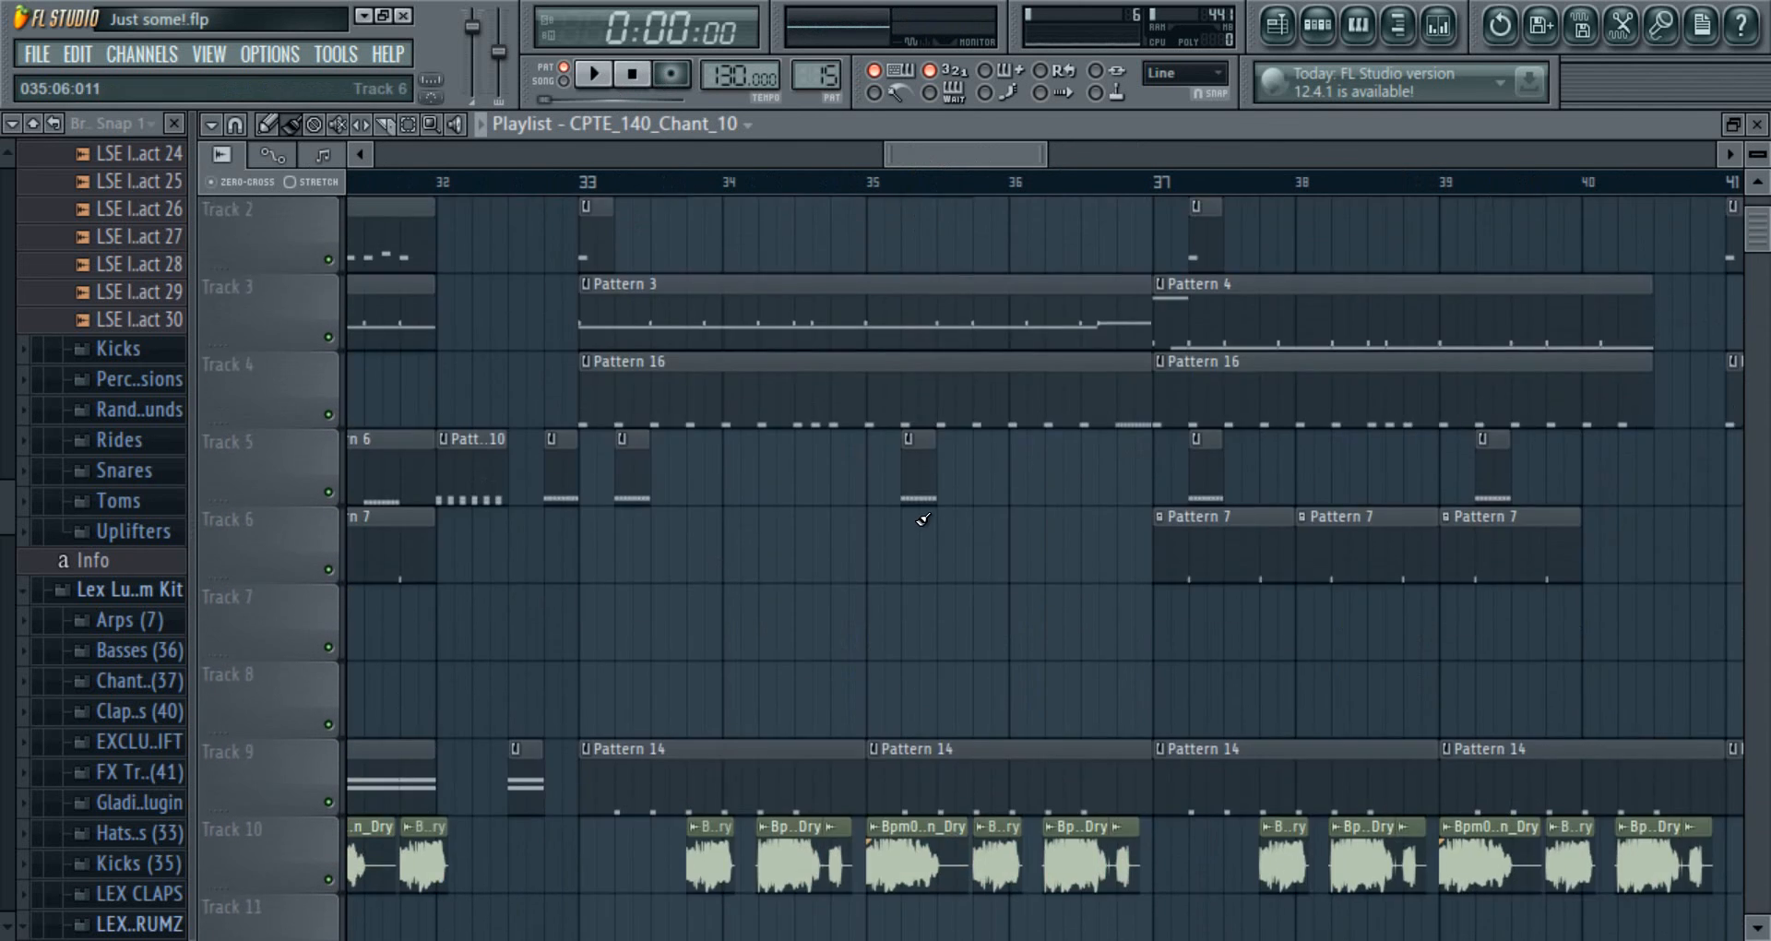
pyautogui.scroll(1, 915, 522)
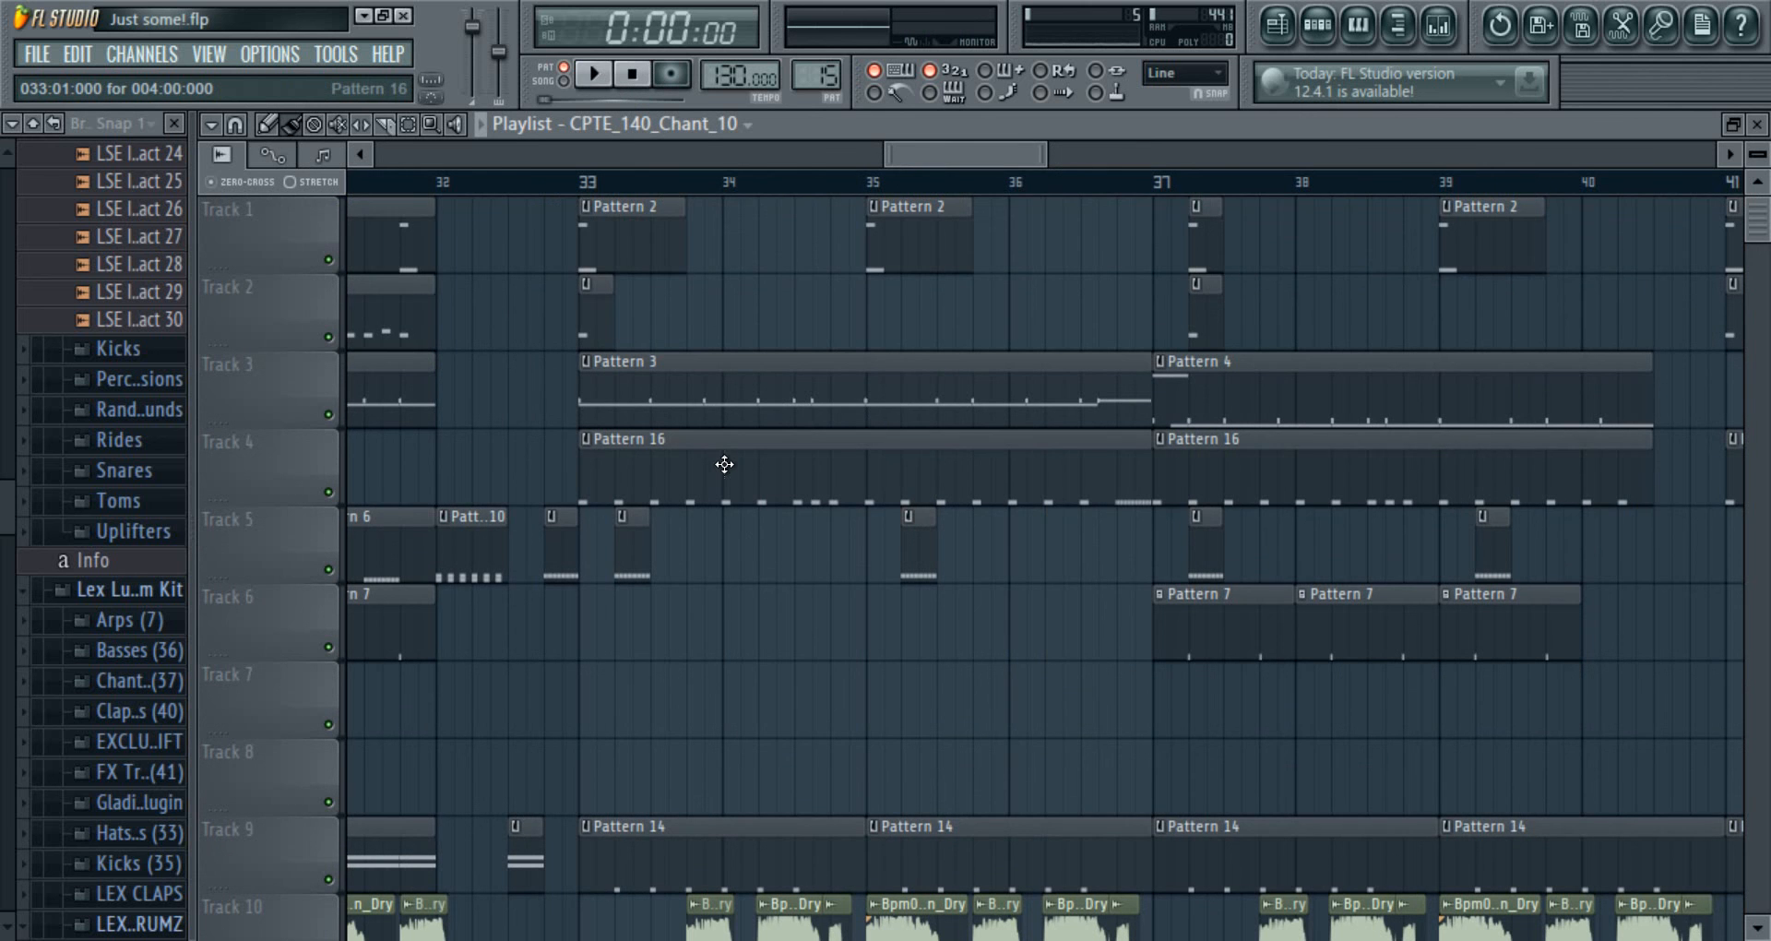
pyautogui.scroll(-5, 724, 464)
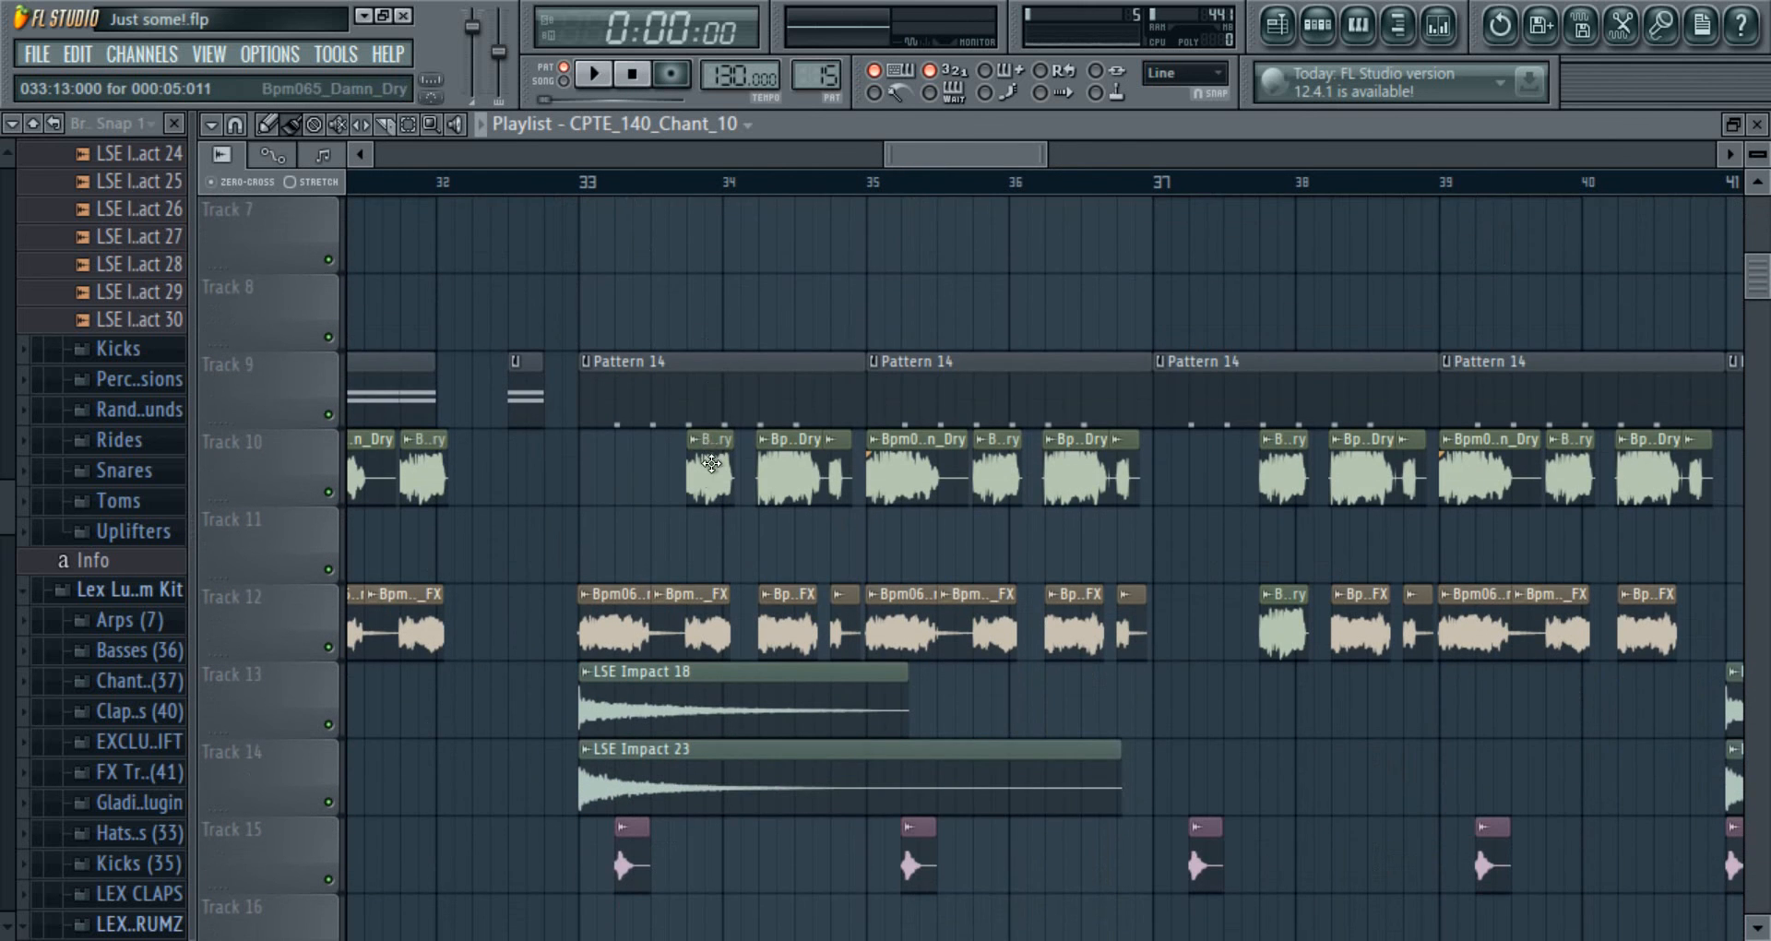
pyautogui.scroll(-5, 699, 404)
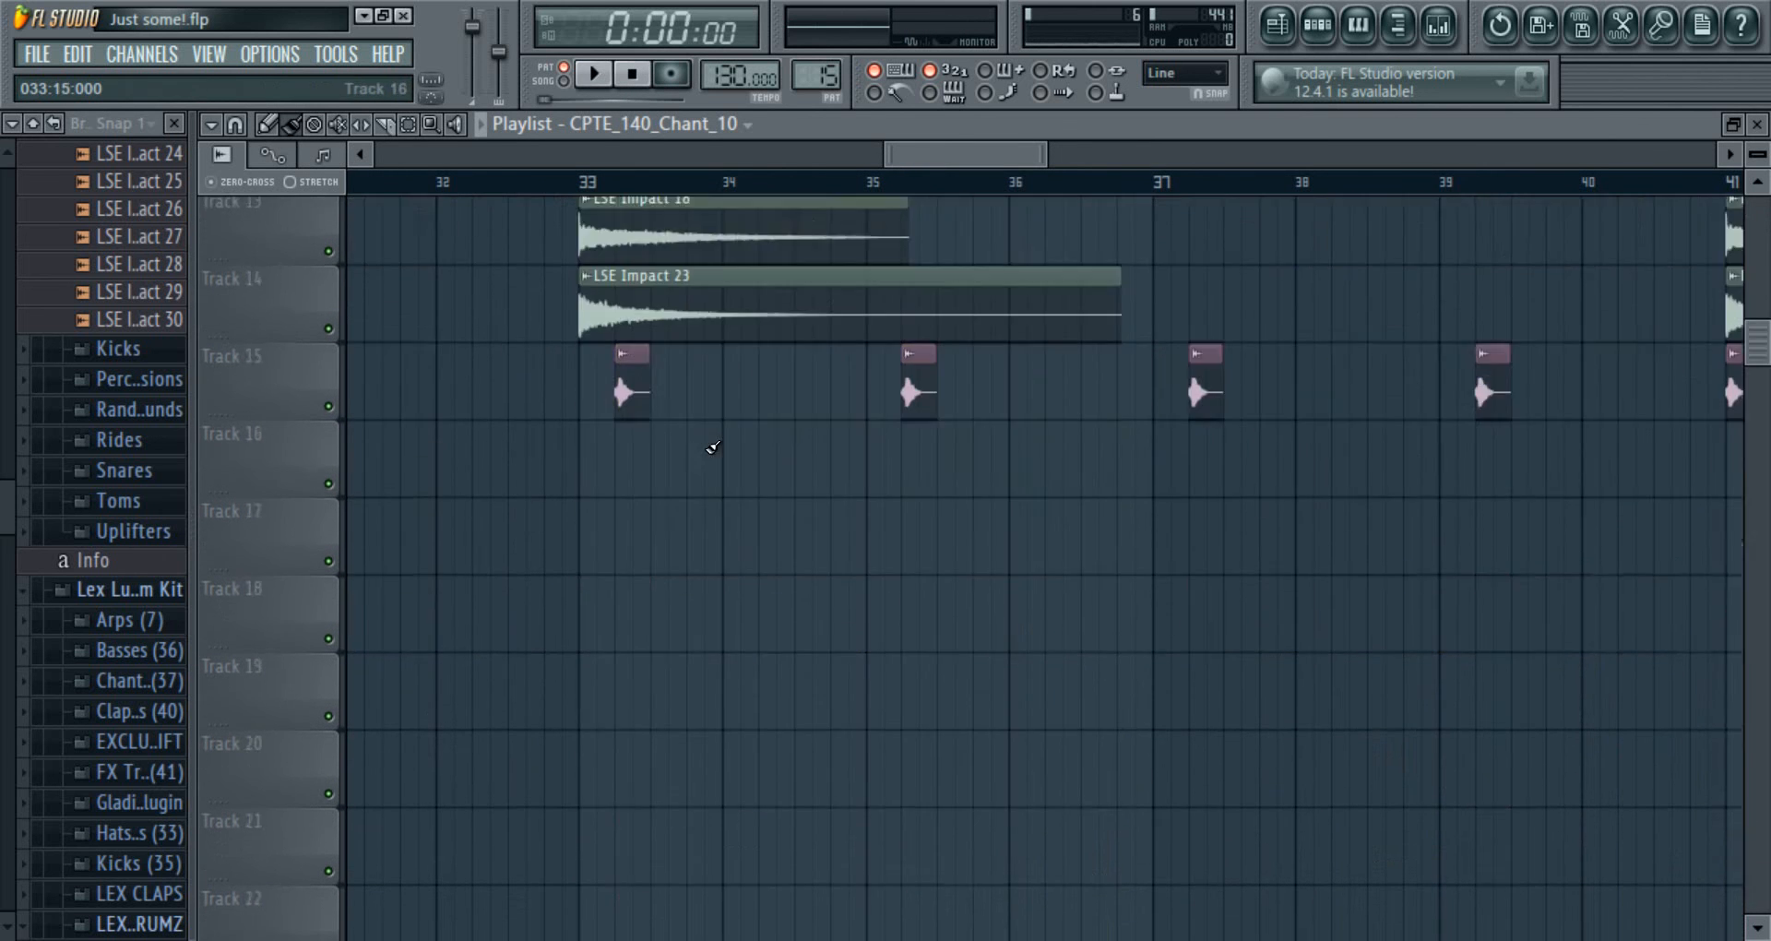
pyautogui.scroll(10, 701, 452)
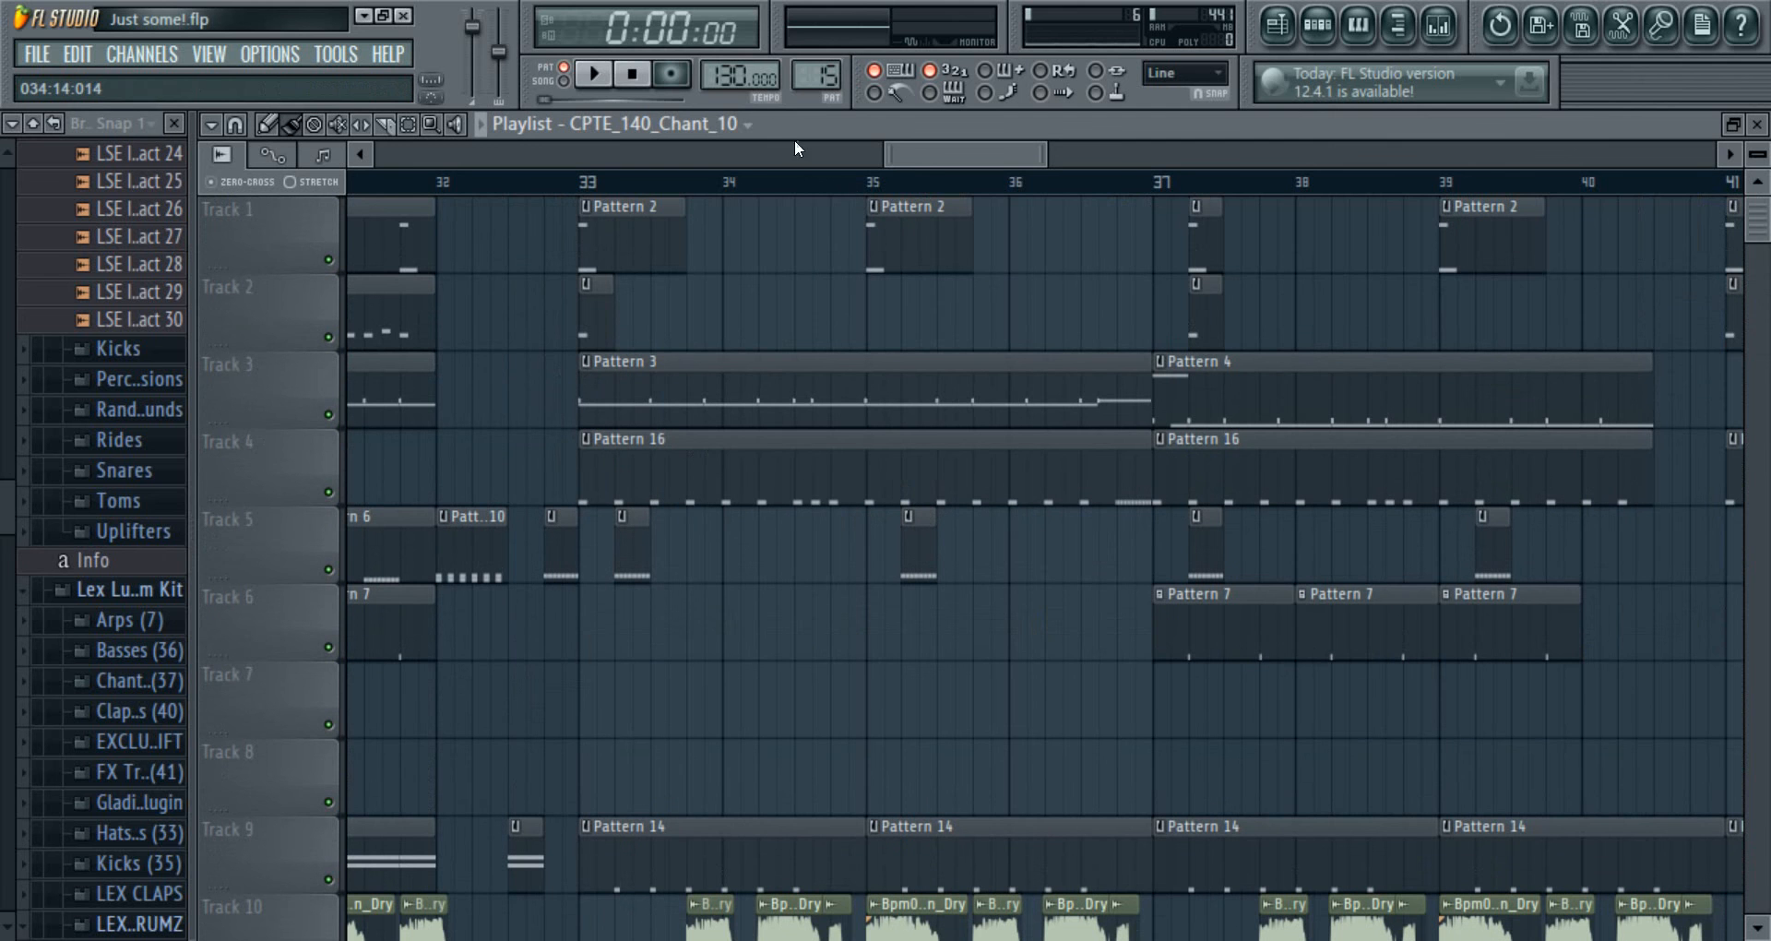
pyautogui.hscroll(2, 912, 162)
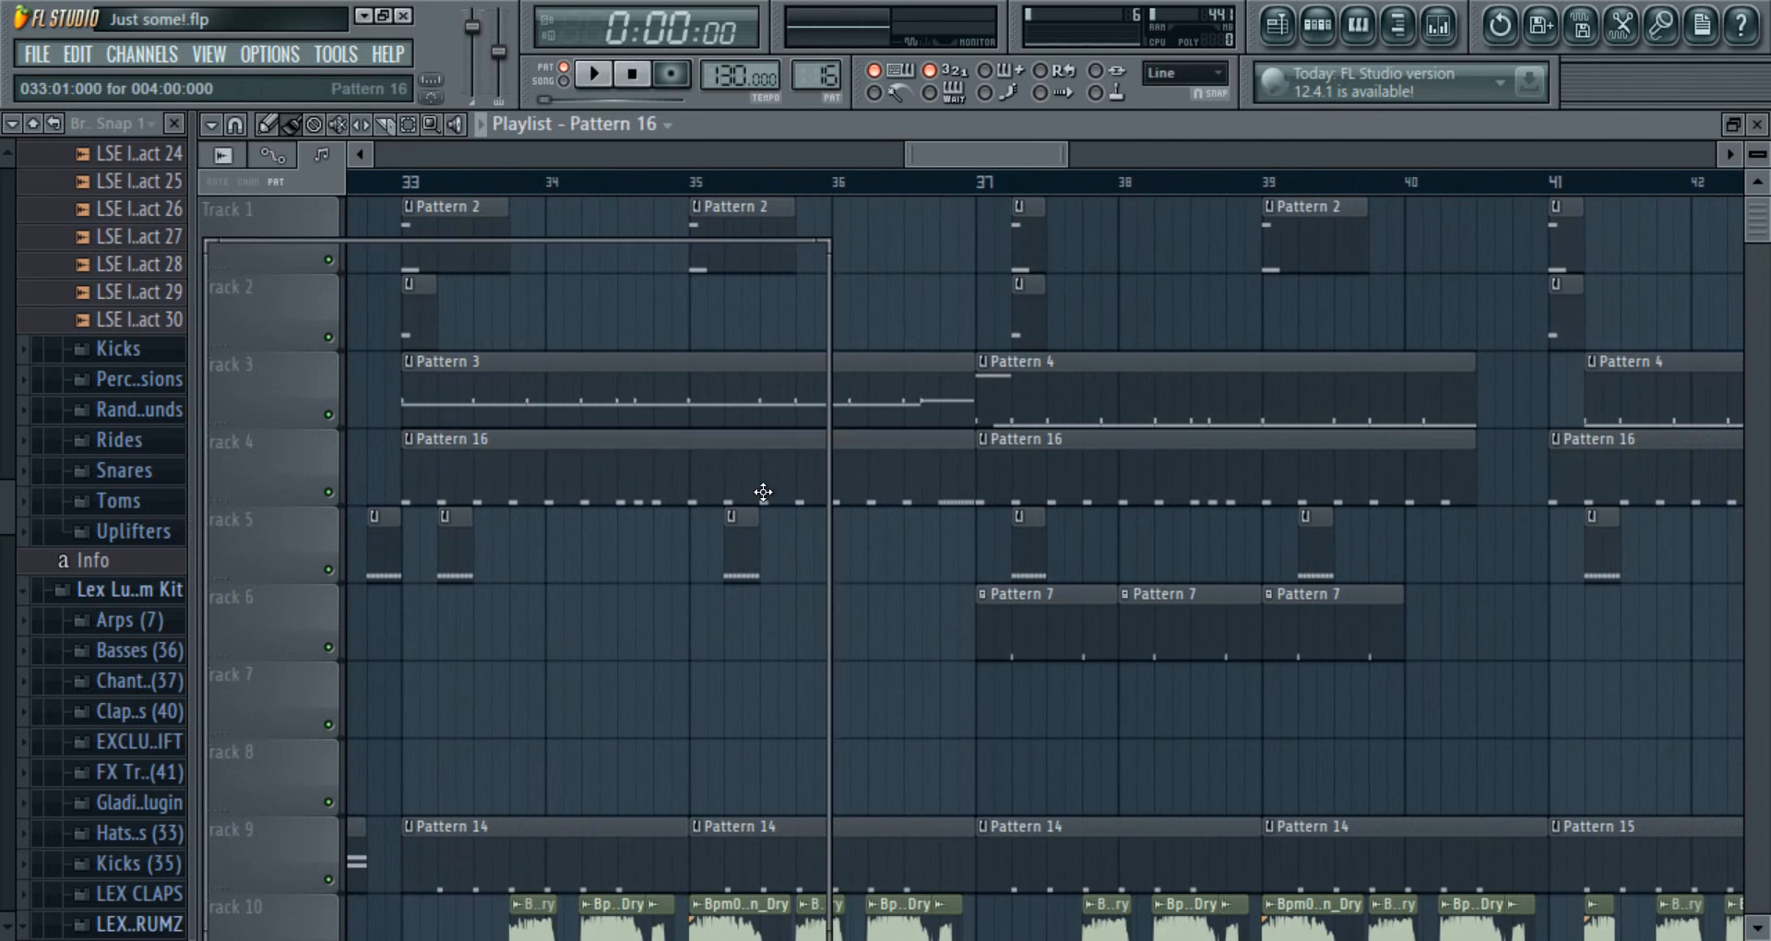
pyautogui.doubleClick(763, 491)
pyautogui.scroll(-6, 775, 186)
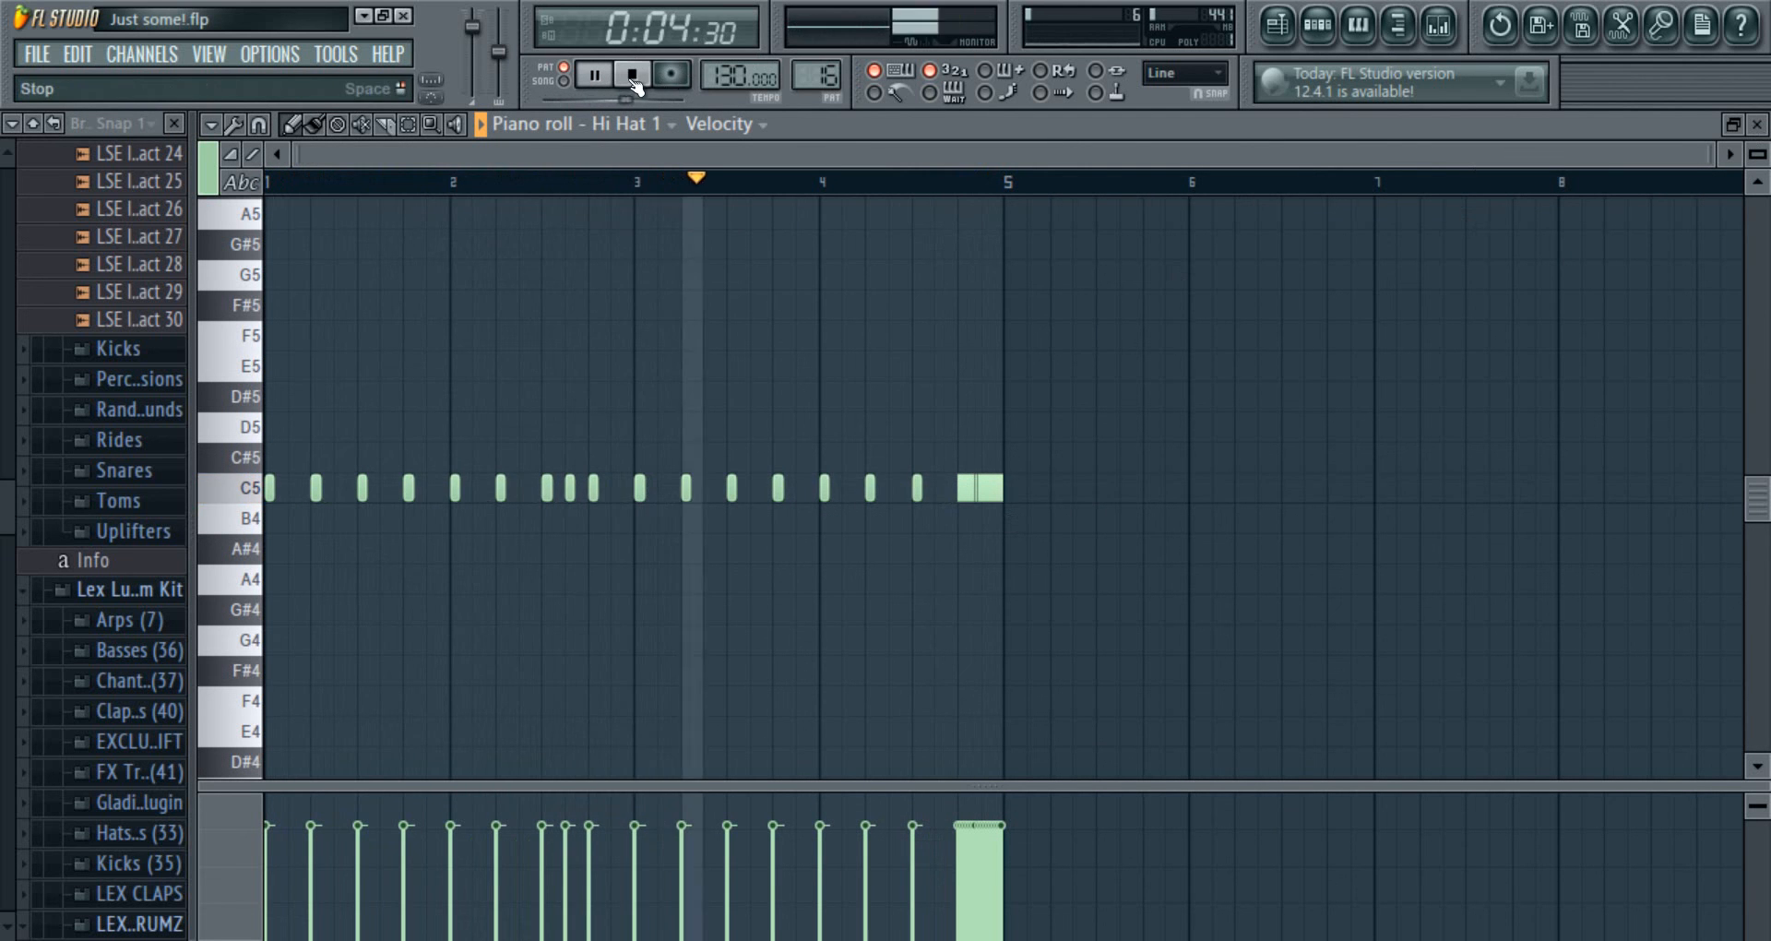
pyautogui.press('space')
pyautogui.click(1758, 124)
# - Review the arrangement between bars 41 and 55, and start song playback just before bar 47
pyautogui.moveTo(987, 152); pyautogui.dragTo(1105, 136)
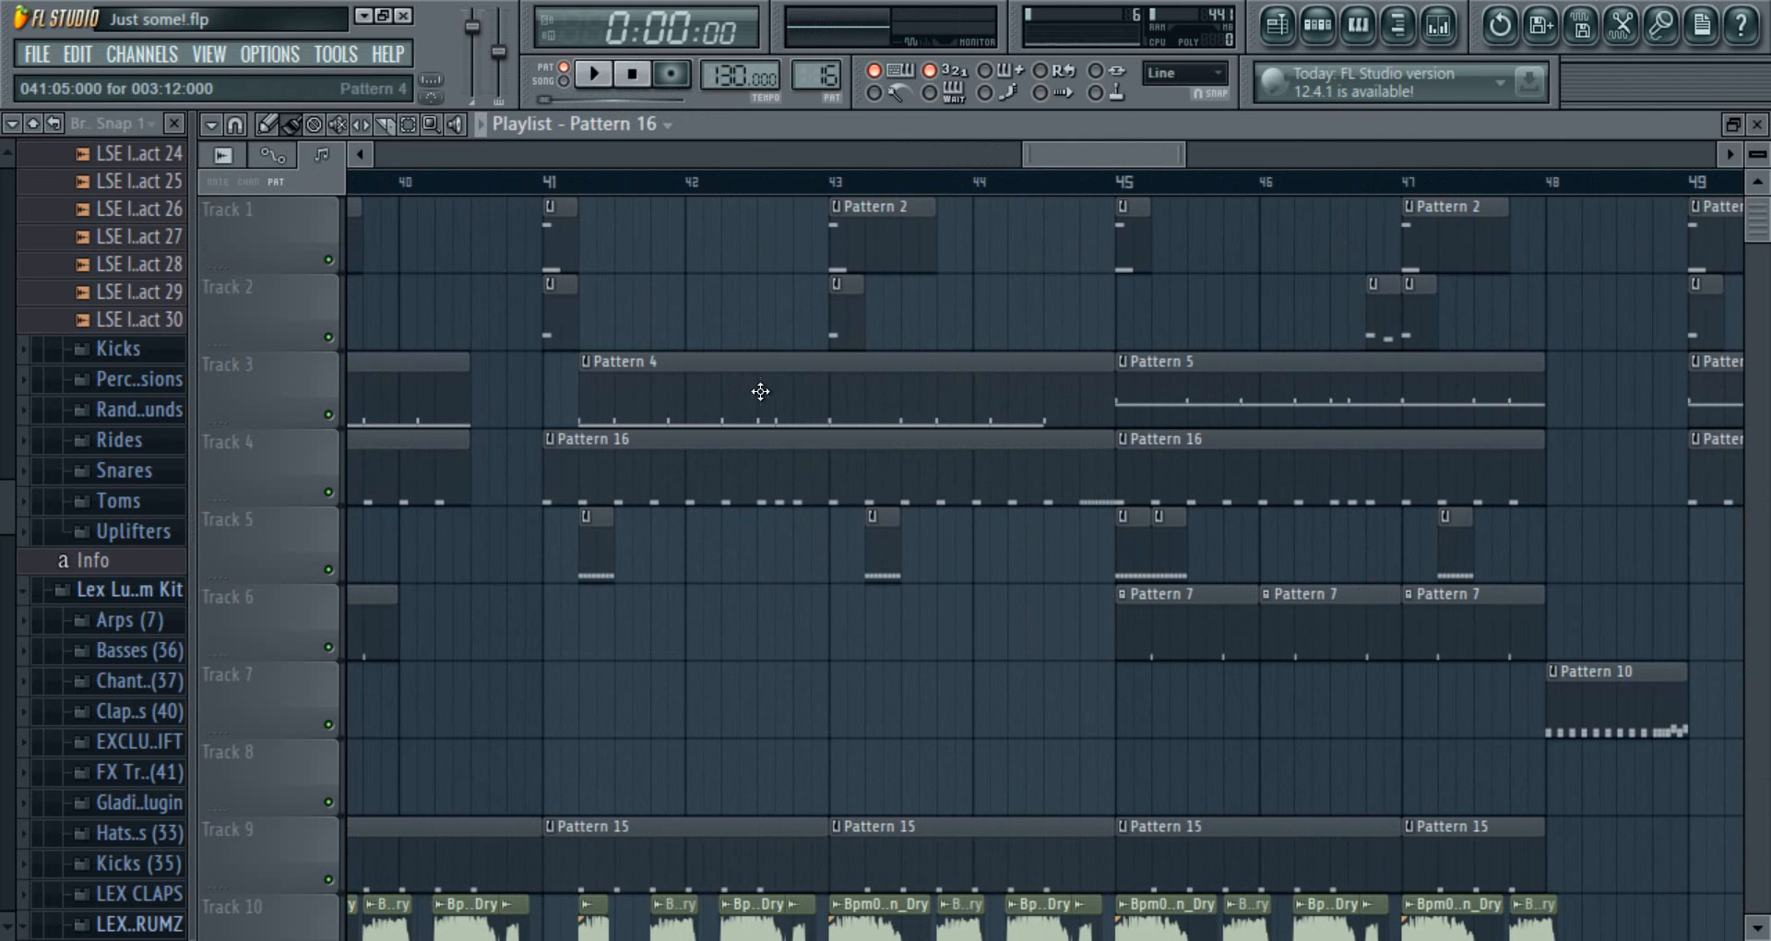
pyautogui.moveTo(1118, 151); pyautogui.dragTo(1234, 205)
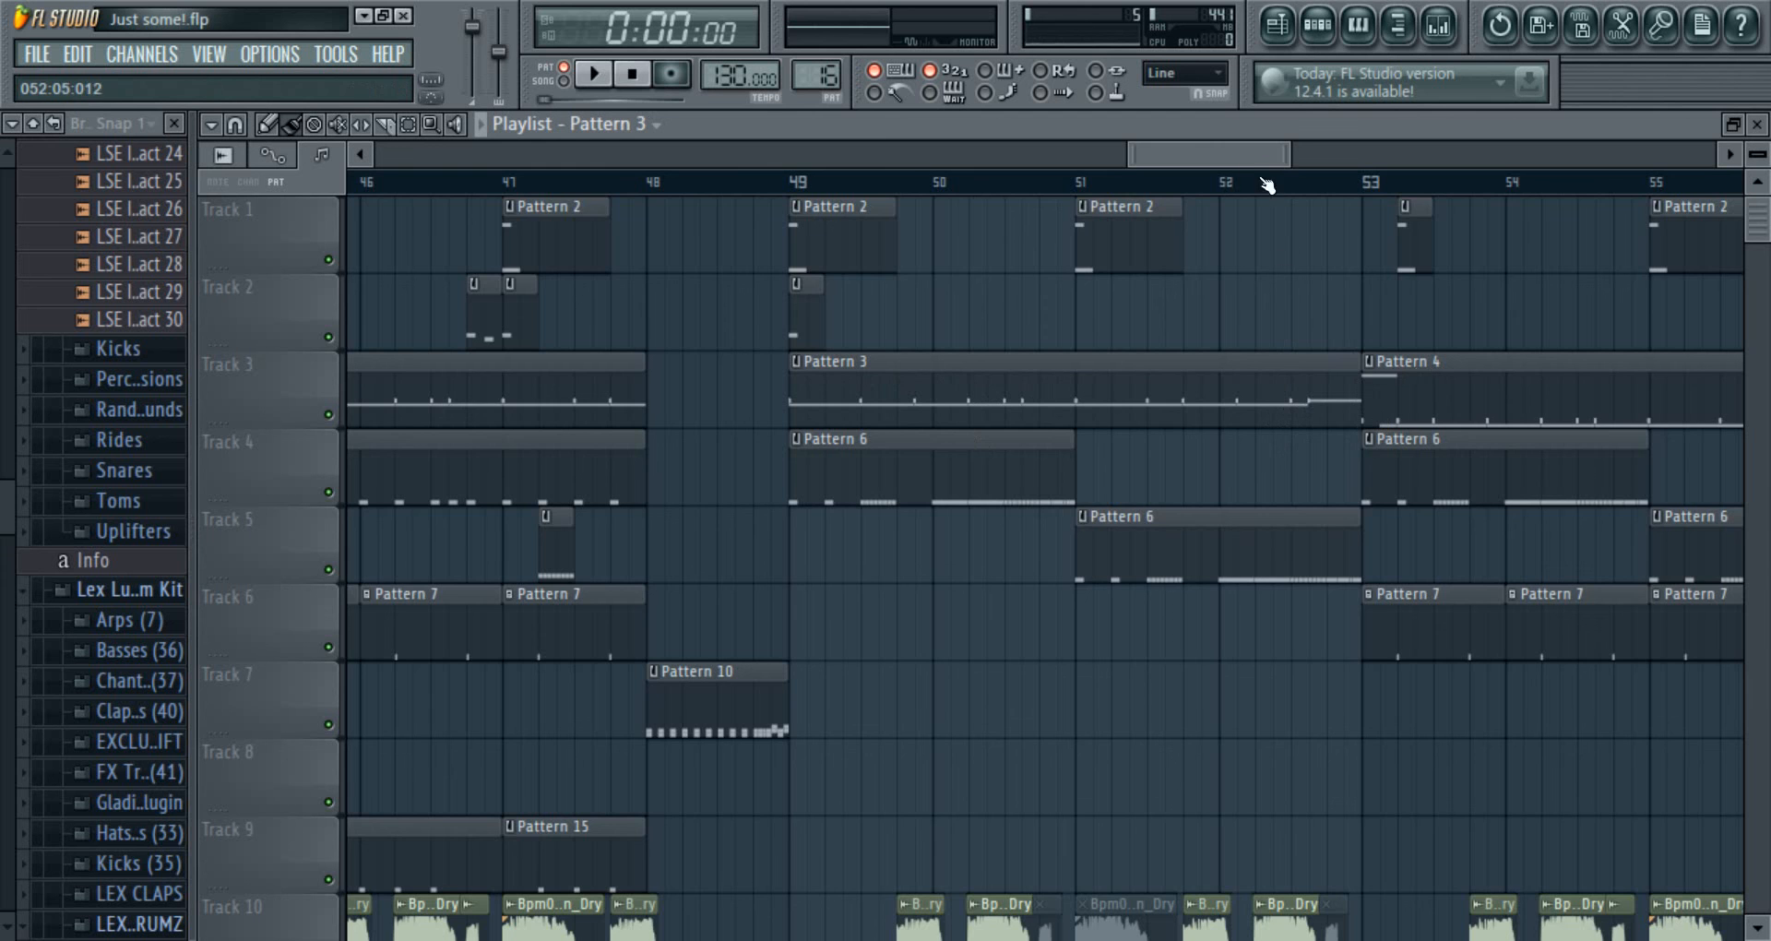
pyautogui.moveTo(1239, 162); pyautogui.dragTo(1147, 184)
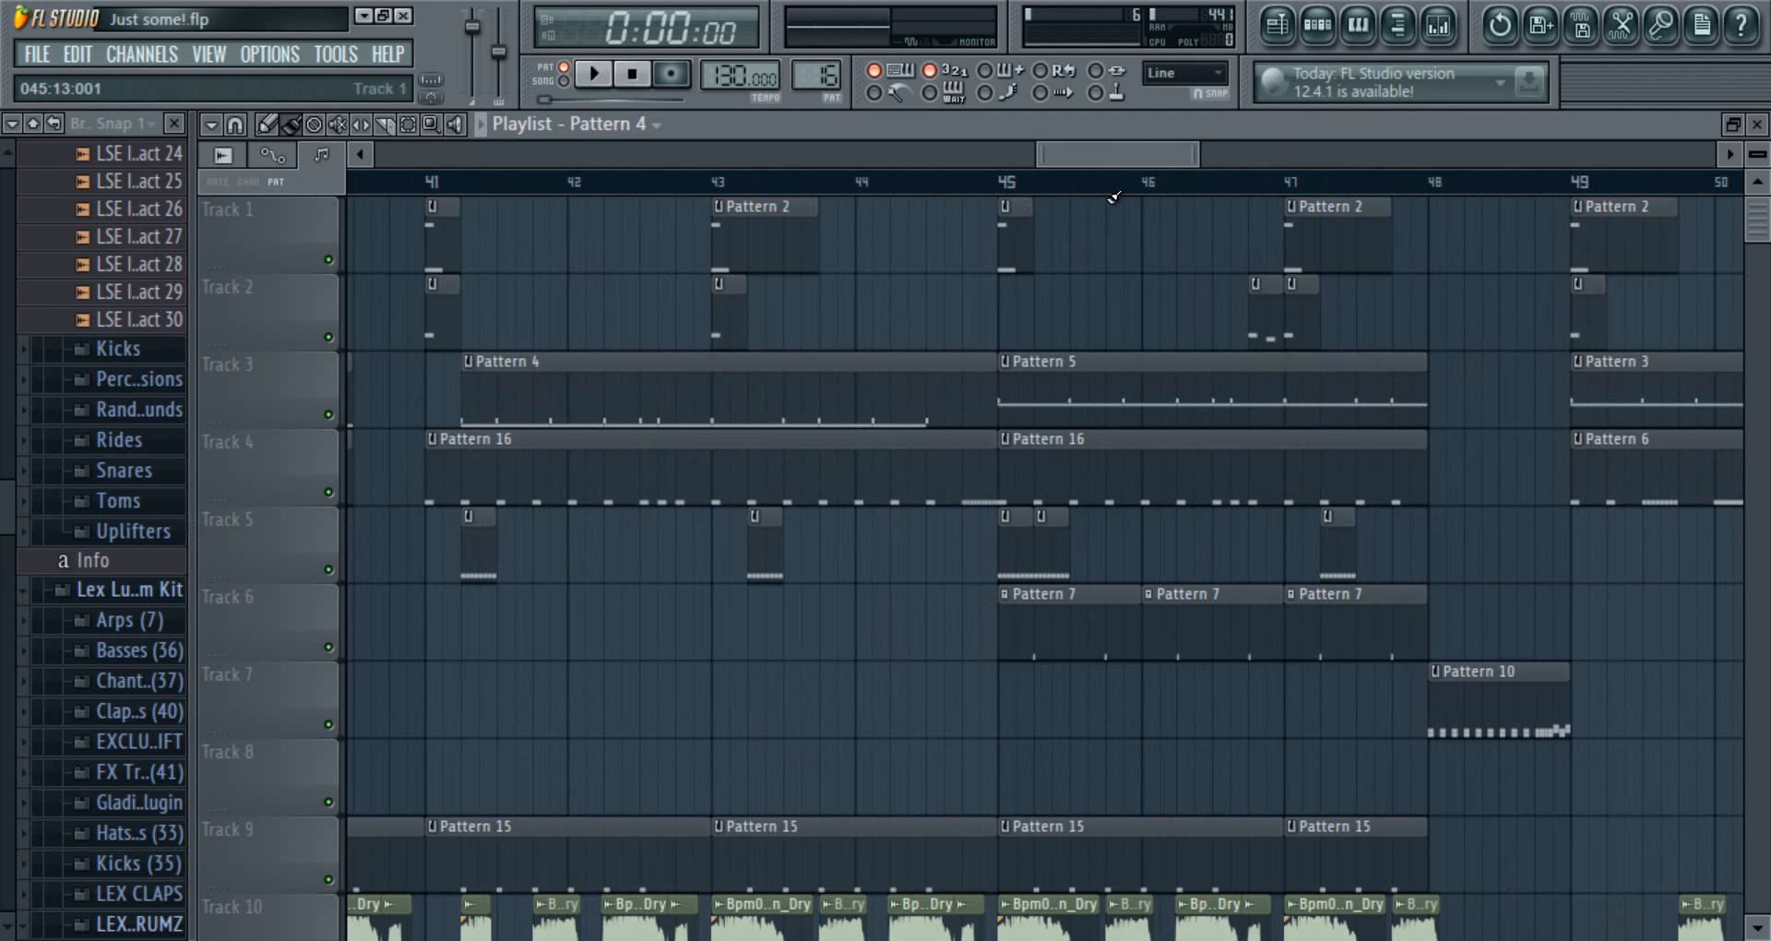
pyautogui.moveTo(1118, 154); pyautogui.dragTo(1164, 162)
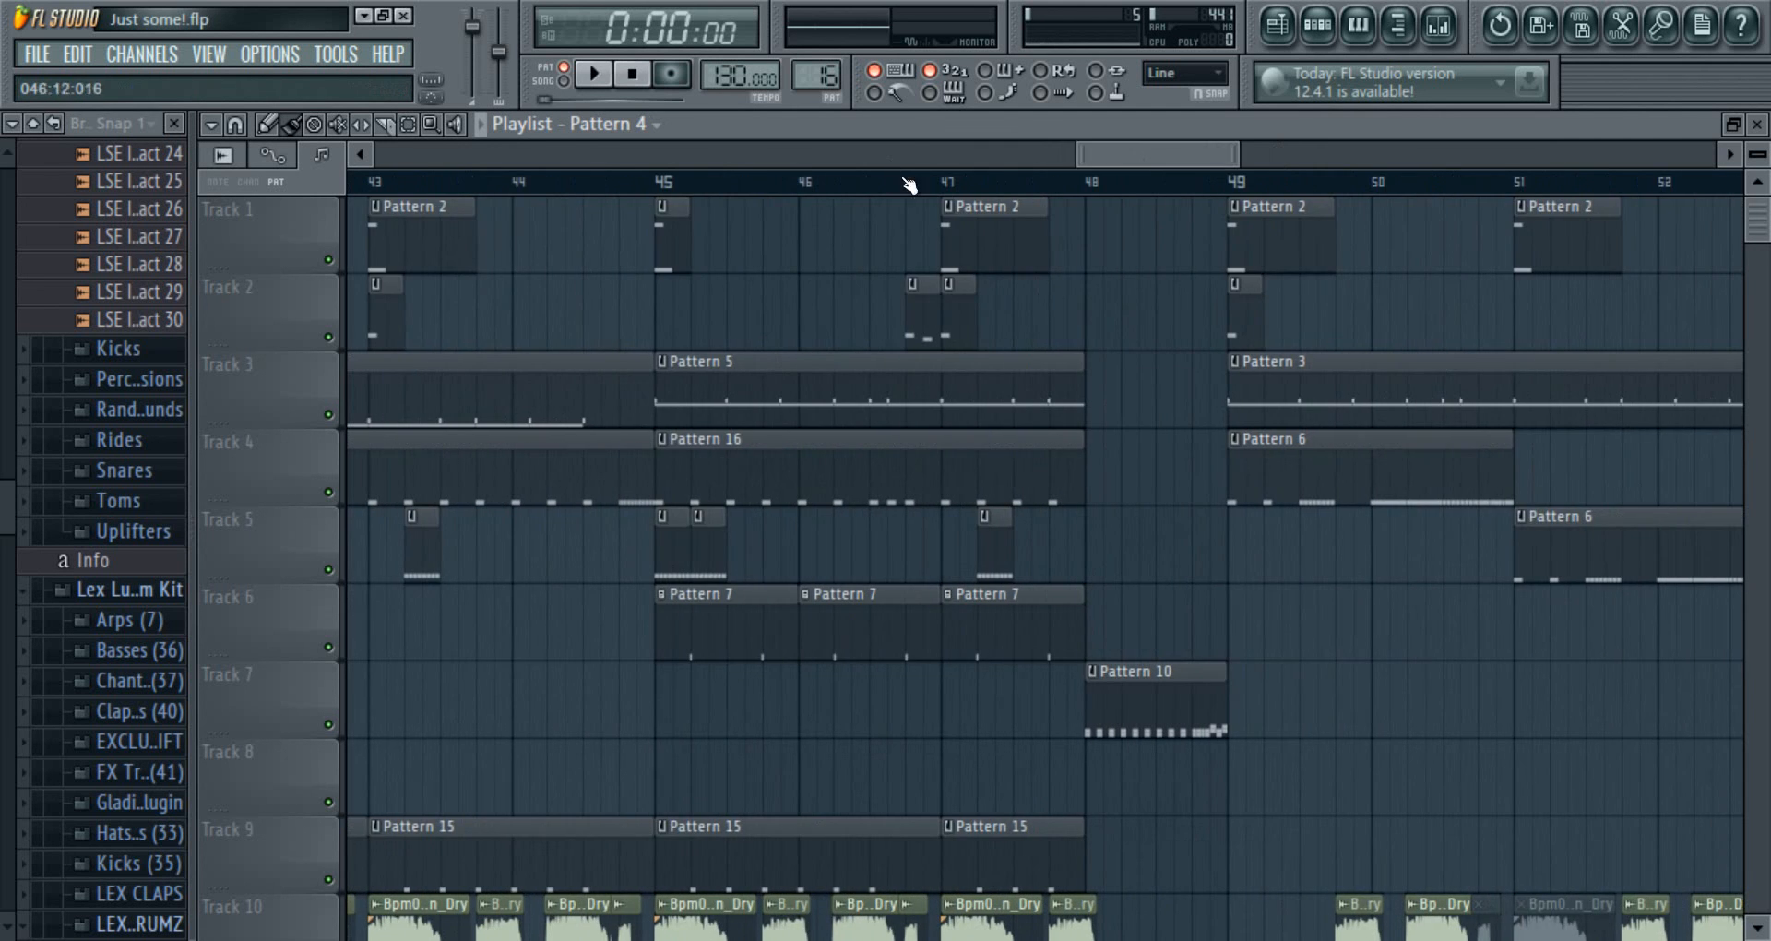
pyautogui.click(906, 182)
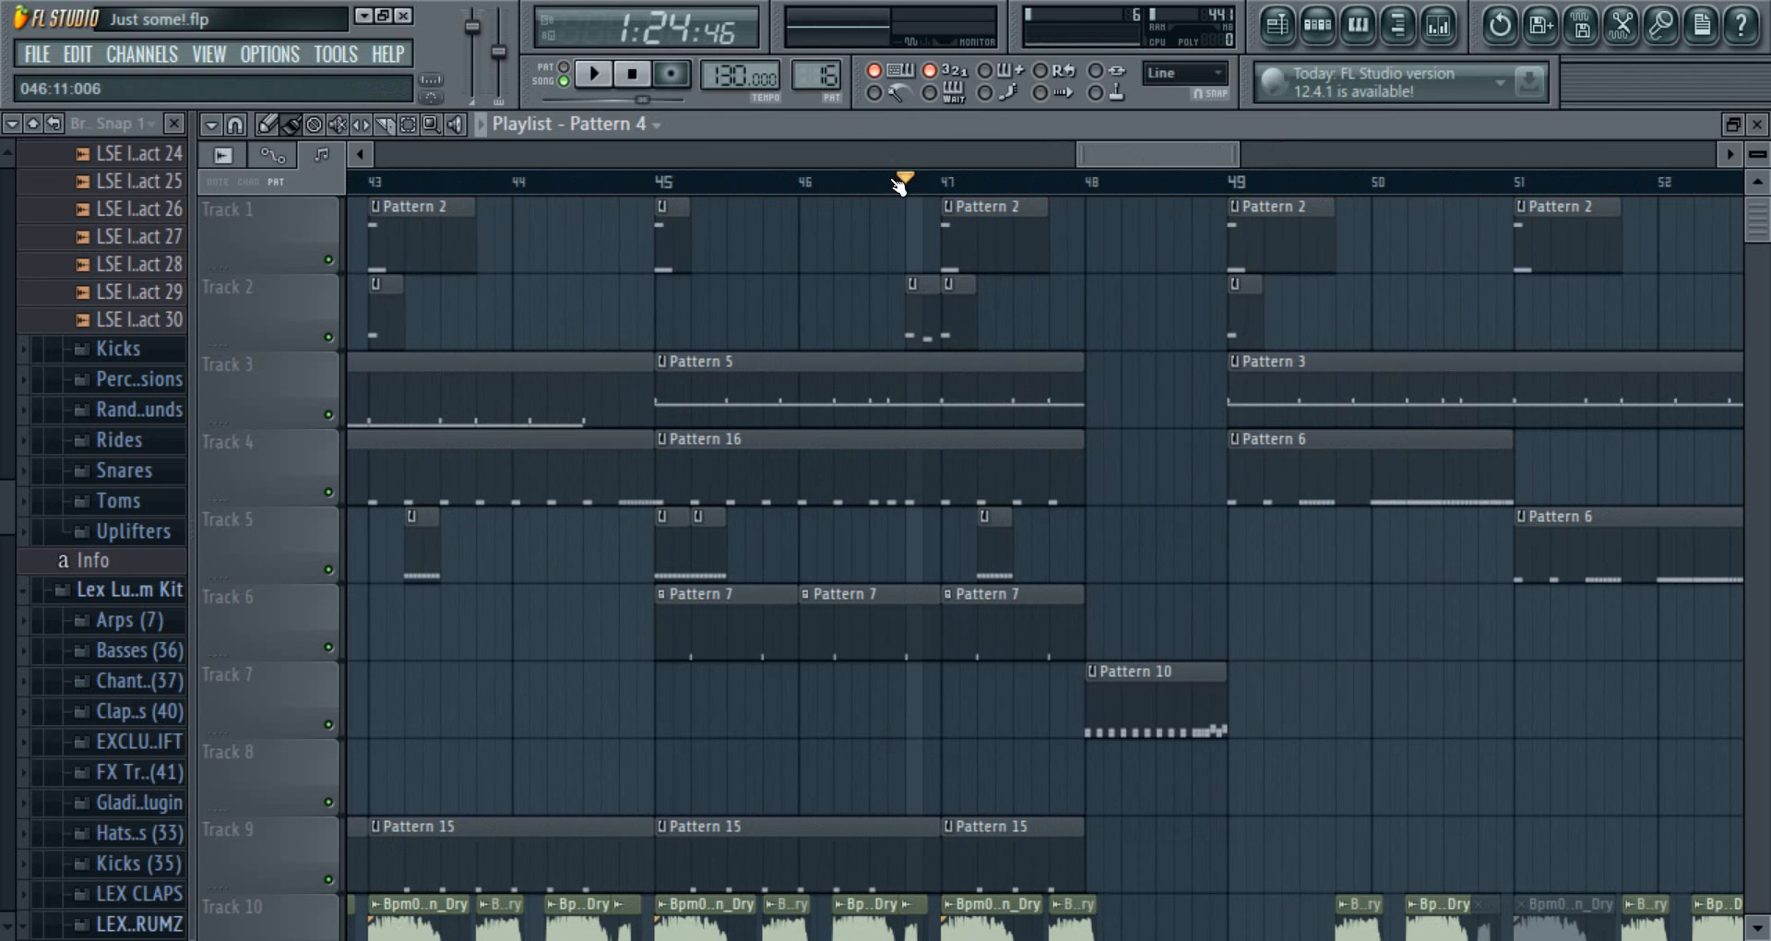
pyautogui.click(593, 76)
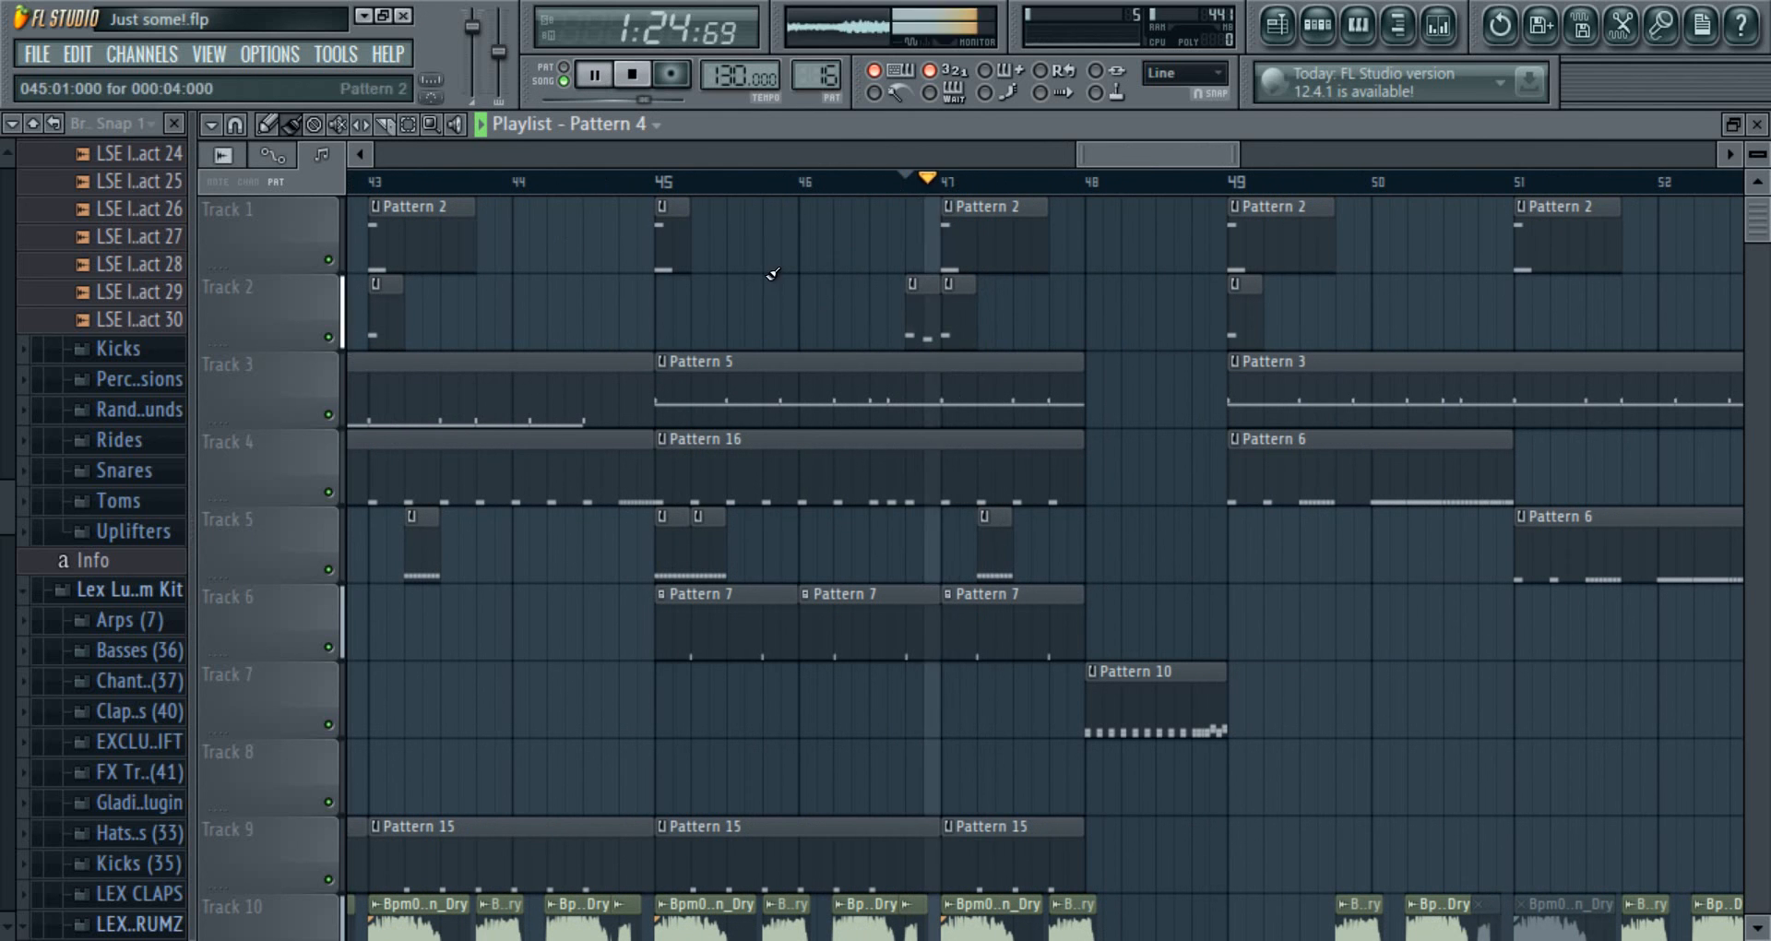
# - Replay the song from bar 45, follow the tracks through to bar 52, and stop playback
pyautogui.click(657, 183)
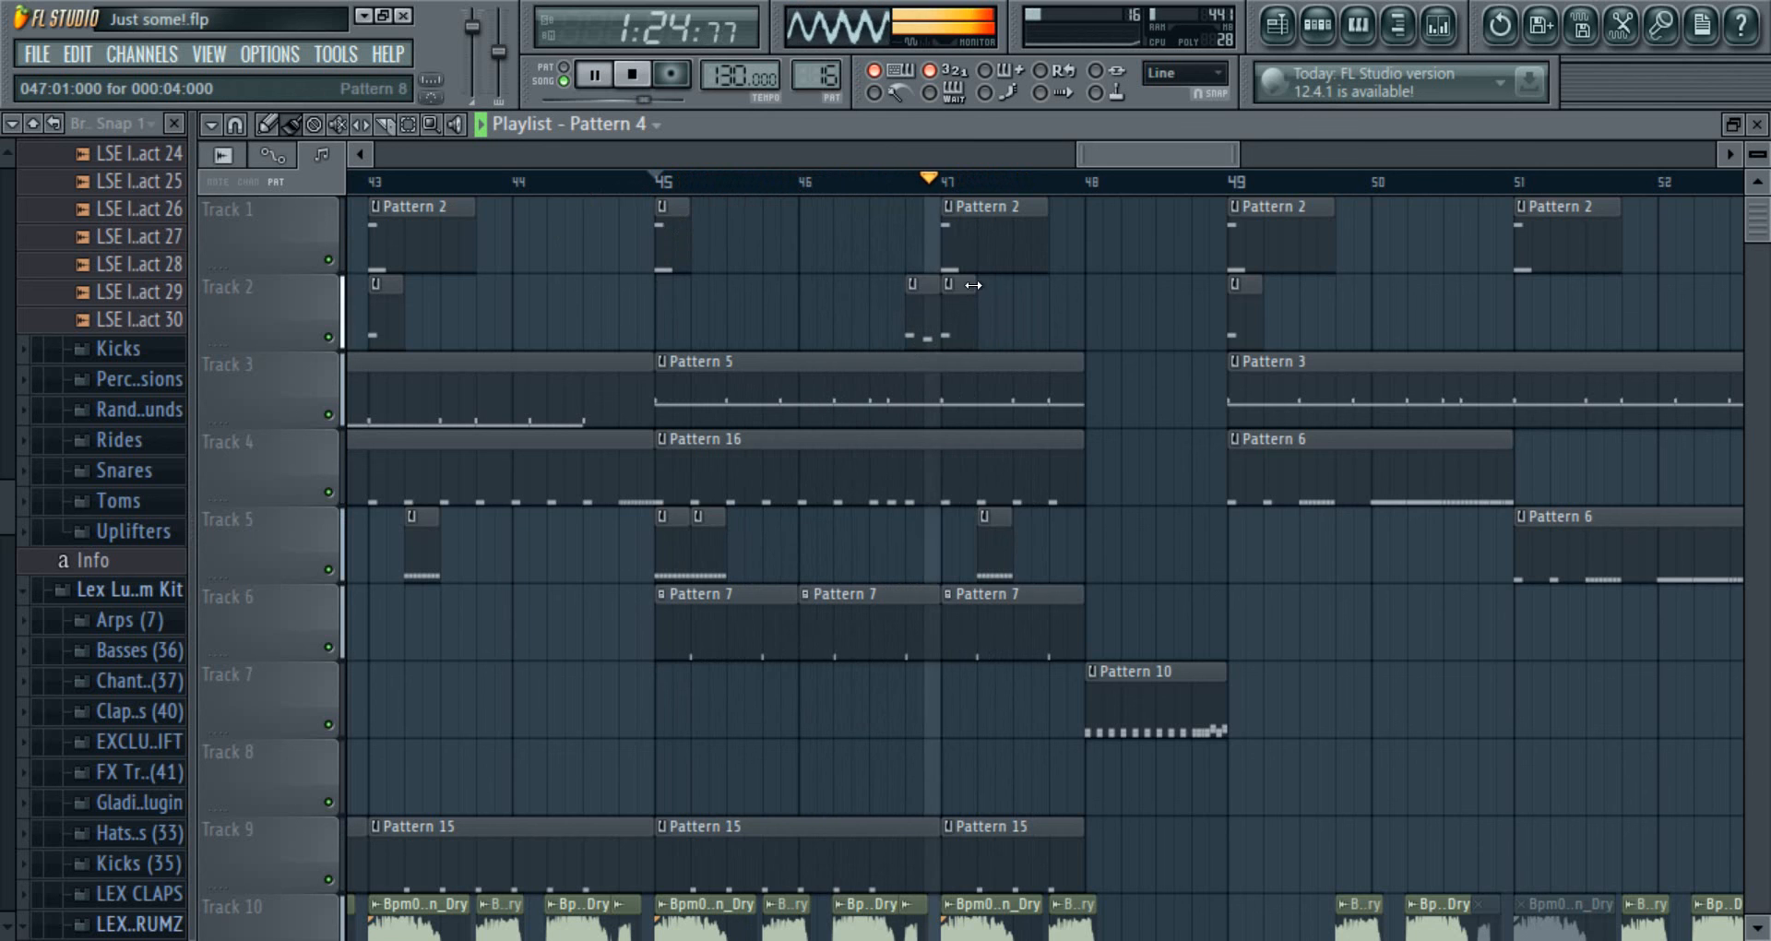
pyautogui.moveTo(1114, 157); pyautogui.dragTo(1101, 157)
pyautogui.scroll(-5, 1103, 678)
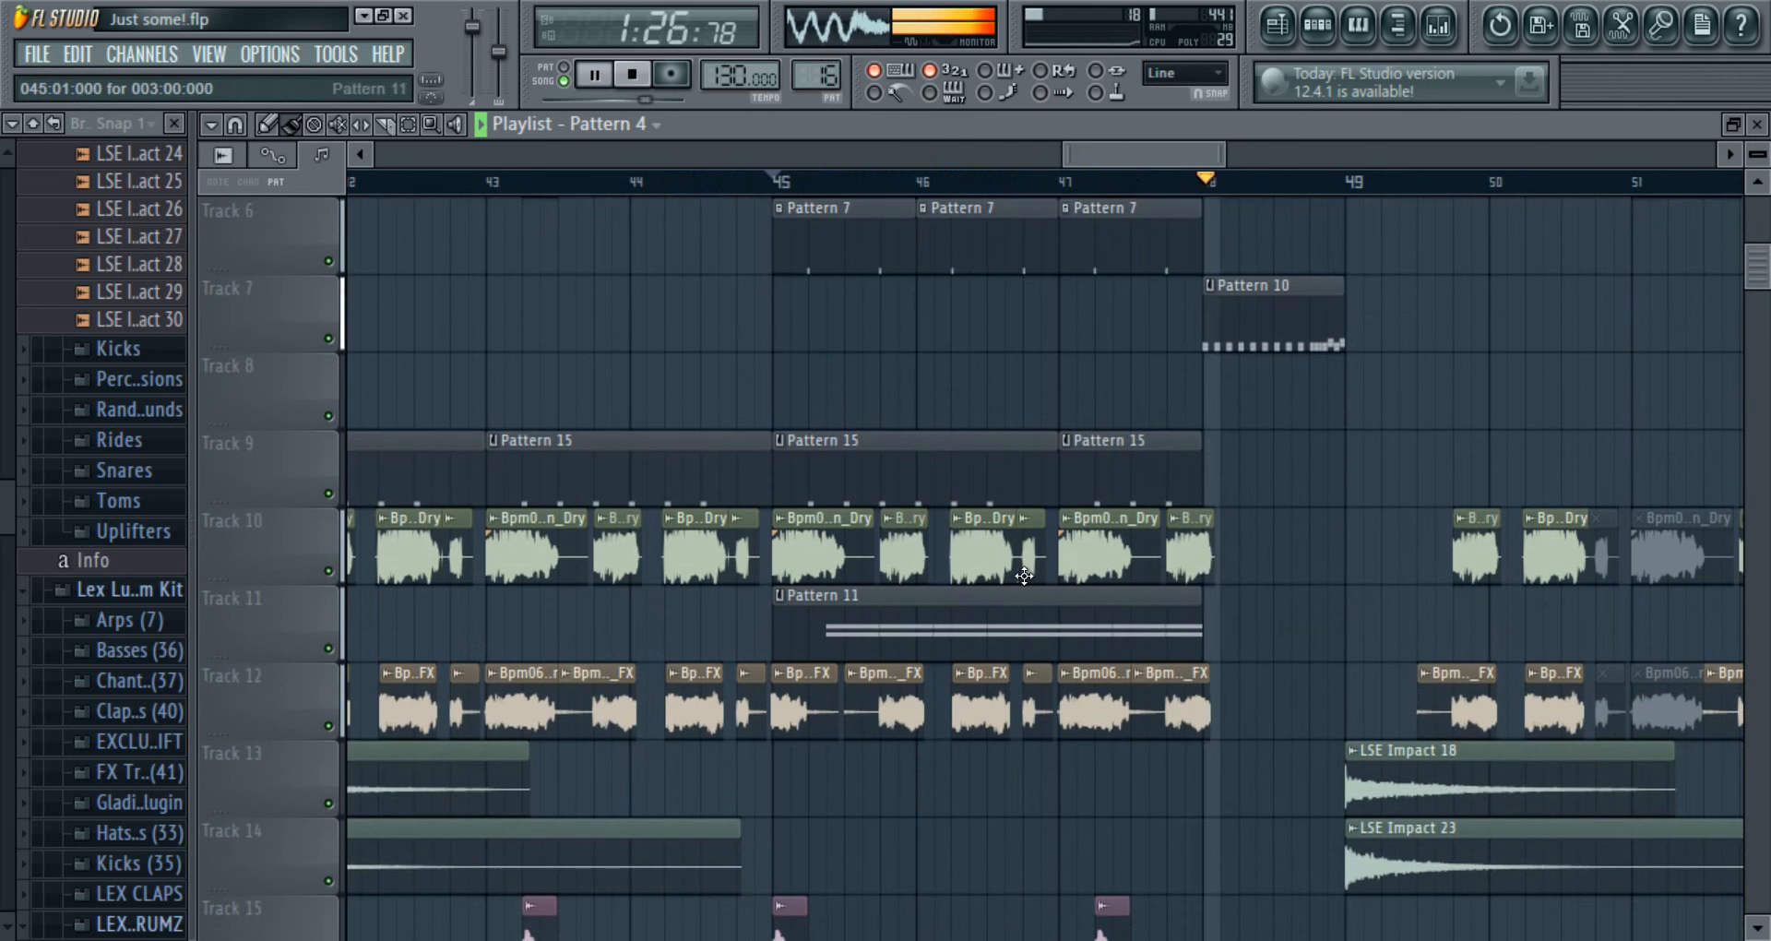
pyautogui.scroll(5, 1088, 205)
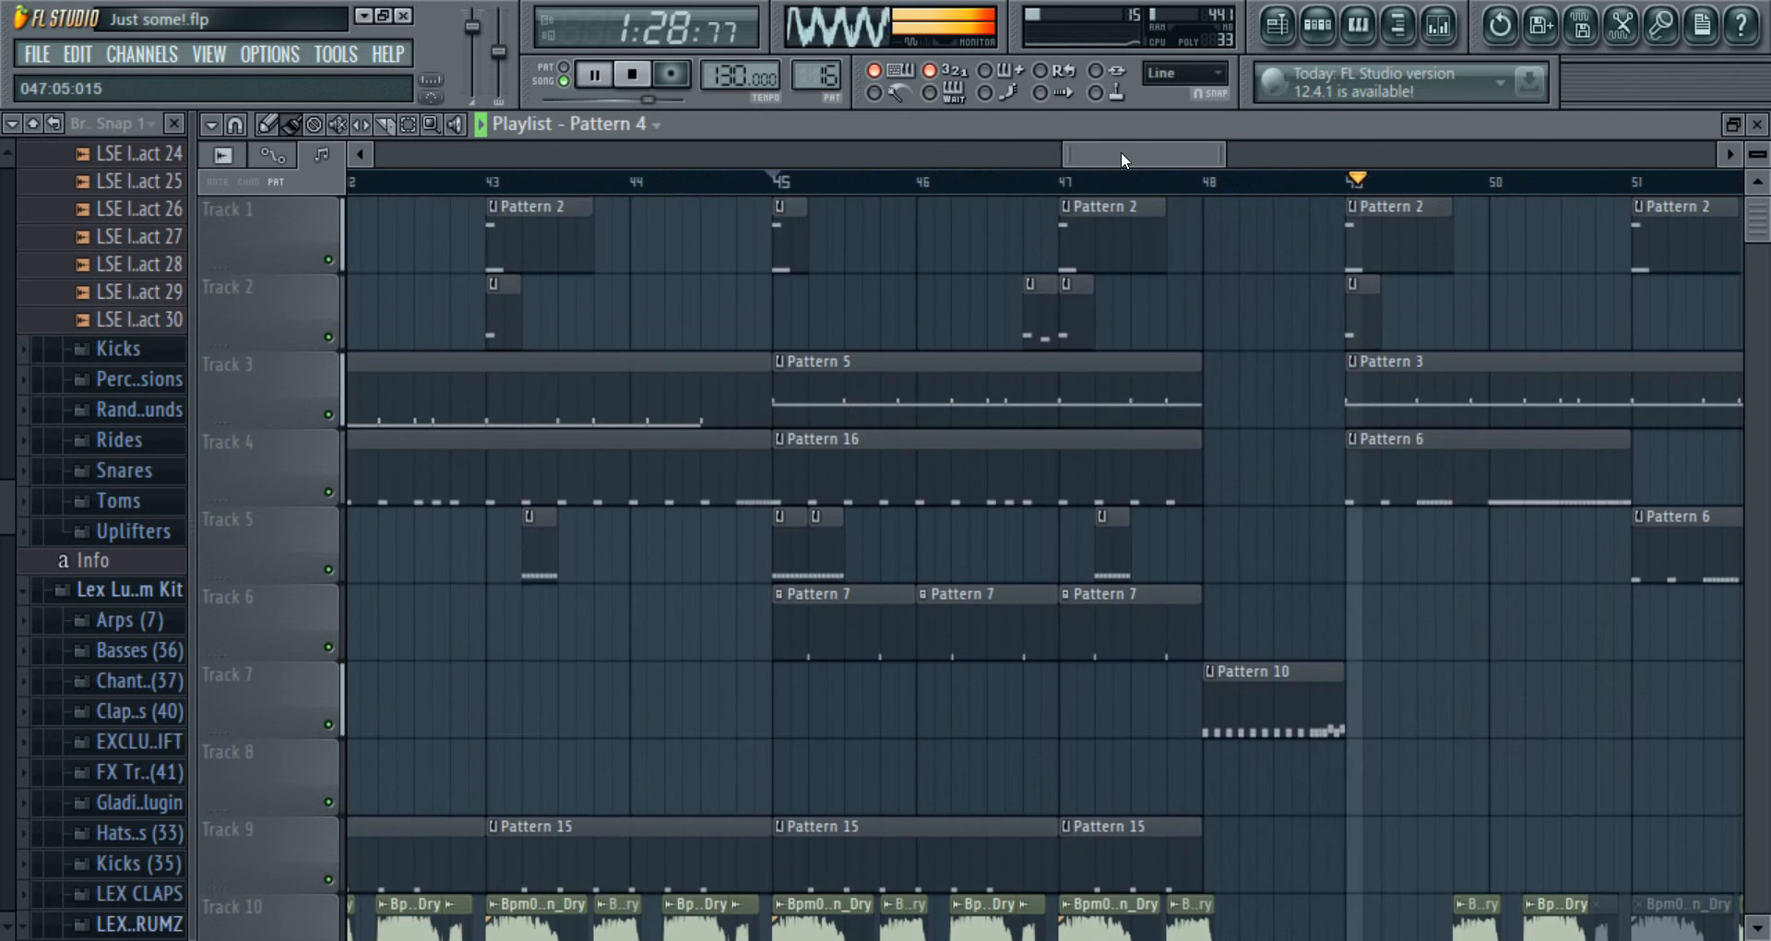
pyautogui.moveTo(1120, 153); pyautogui.dragTo(1190, 159)
pyautogui.scroll(-7, 872, 441)
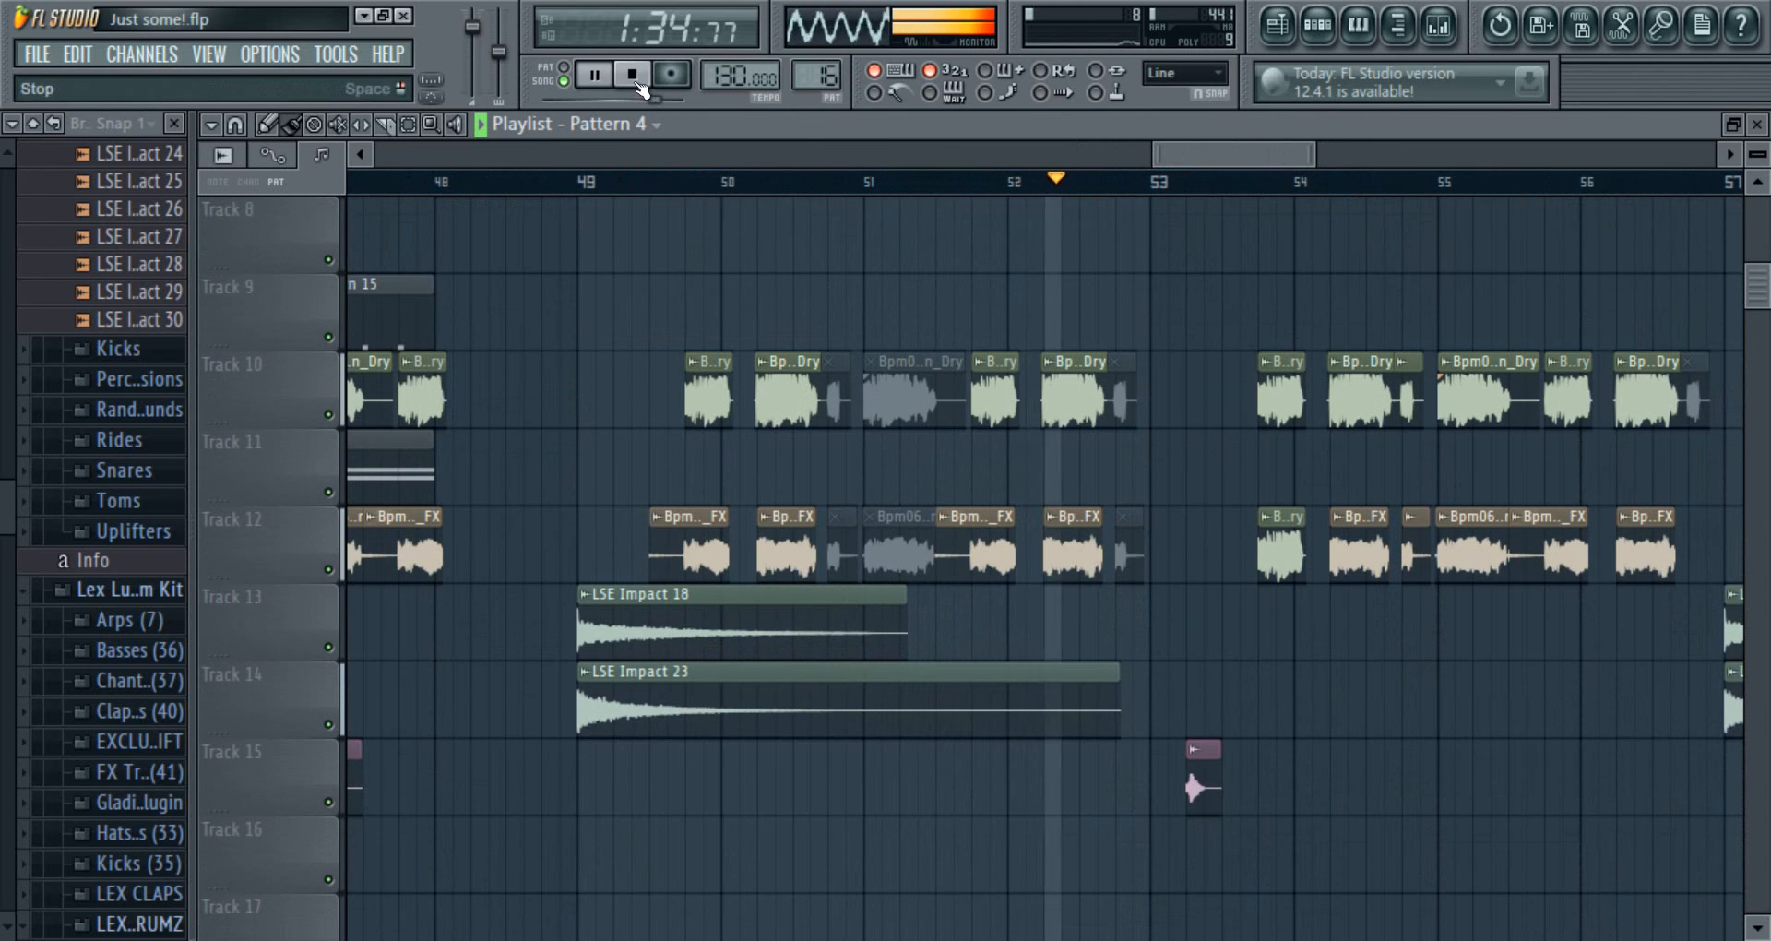
pyautogui.press('space')
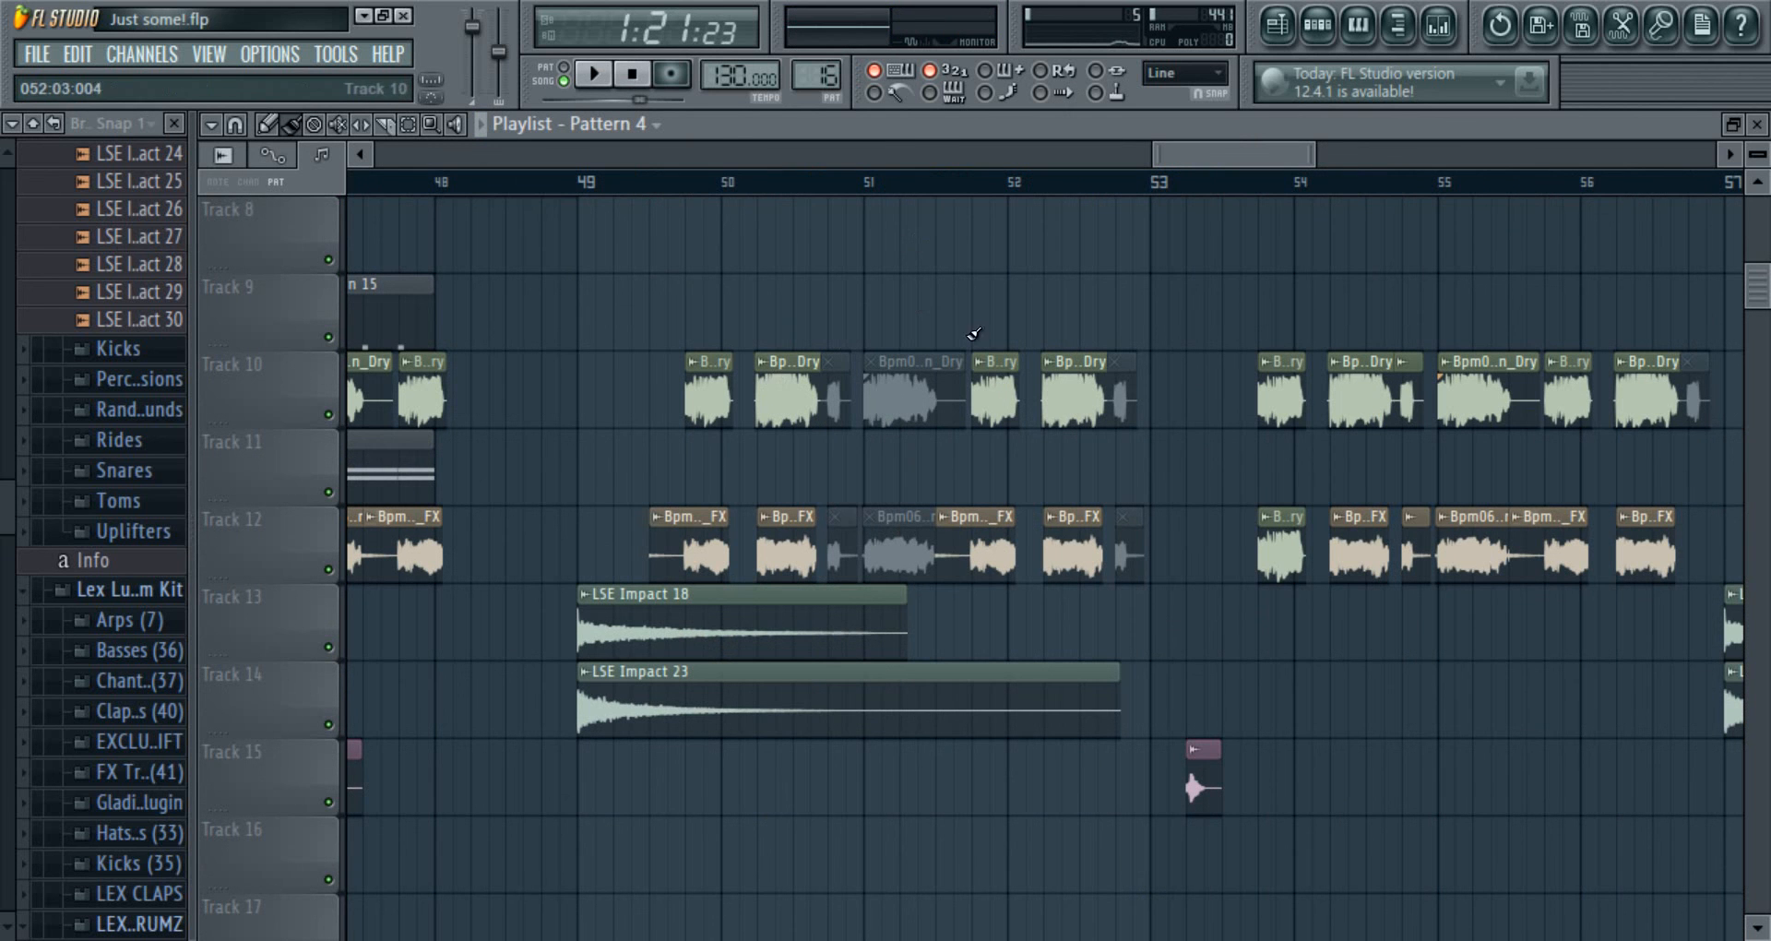
# - Review the rest of the arrangement from bar 53 to its end at bar 65
pyautogui.scroll(6, 1205, 296)
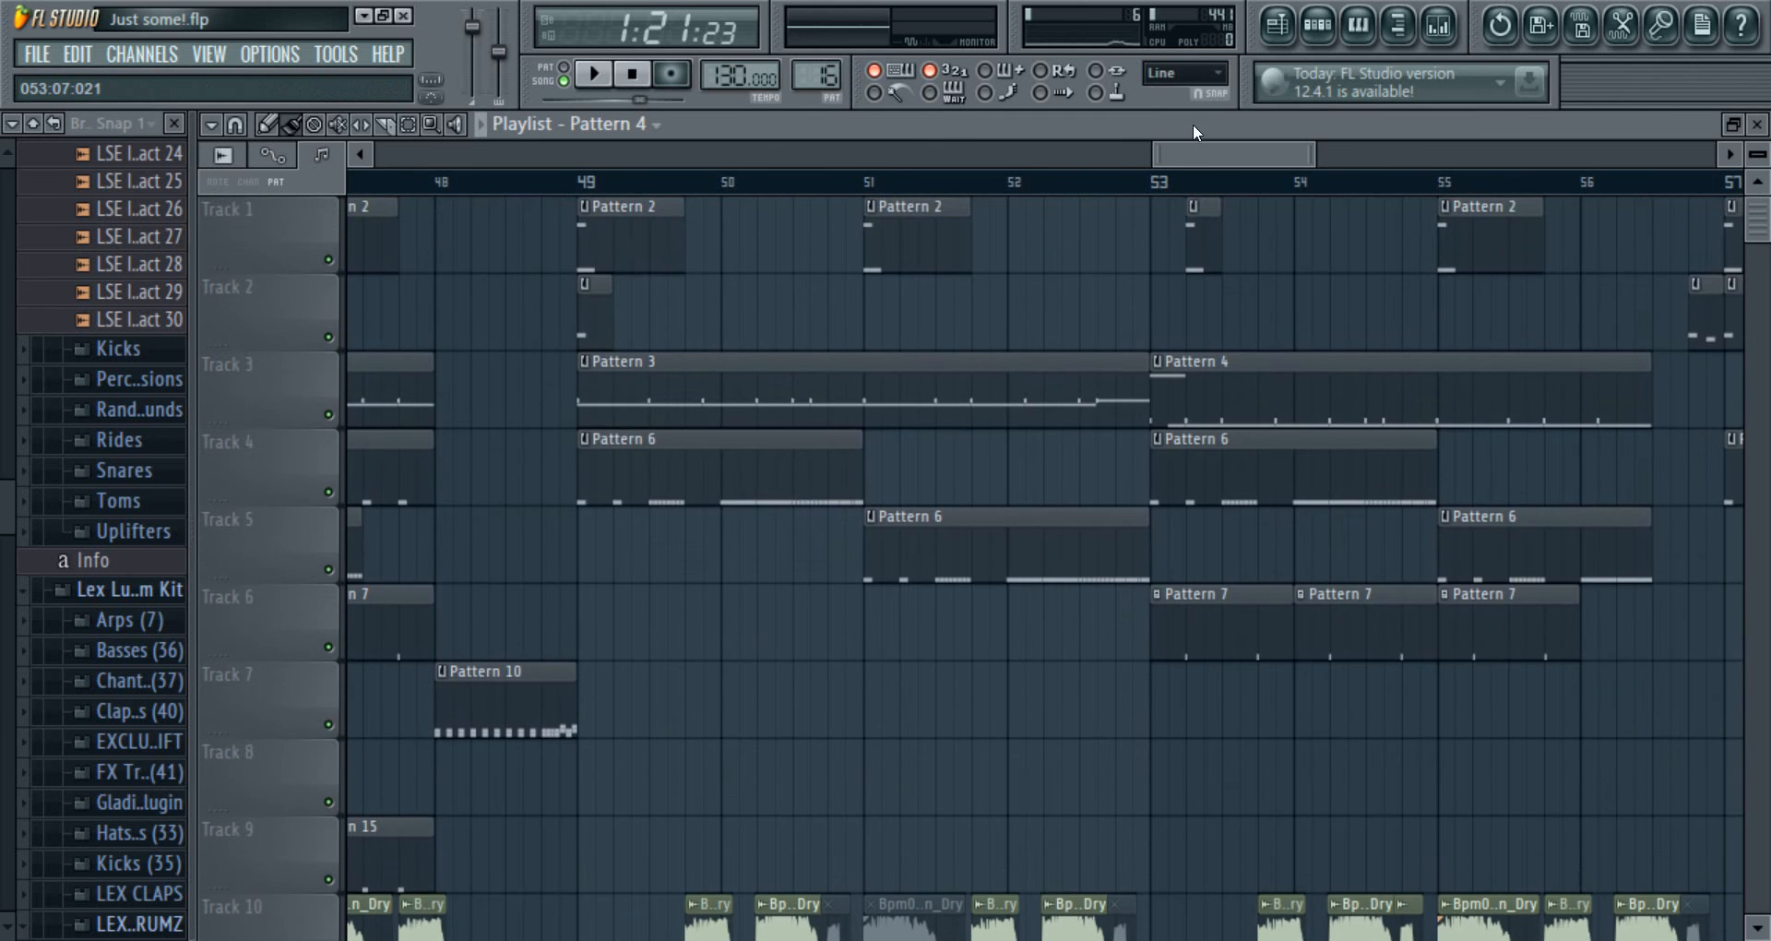
pyautogui.moveTo(1203, 149); pyautogui.dragTo(1382, 169)
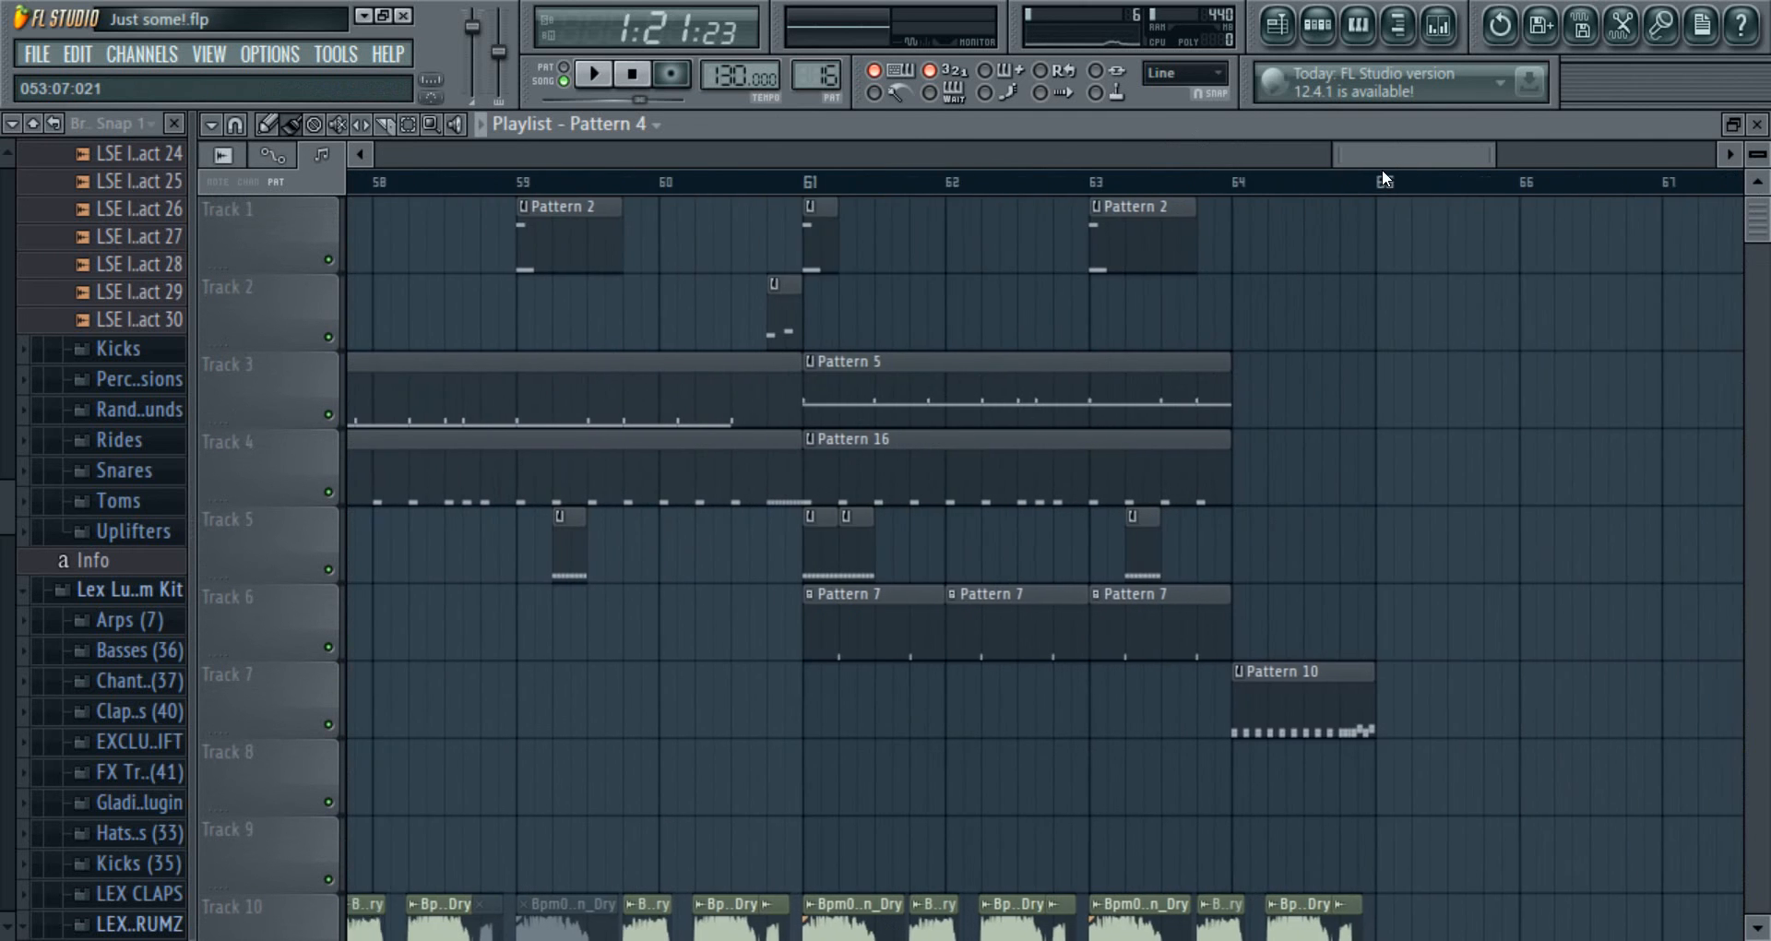
pyautogui.scroll(-3, 1355, 531)
pyautogui.scroll(-3, 1353, 518)
pyautogui.scroll(6, 1353, 518)
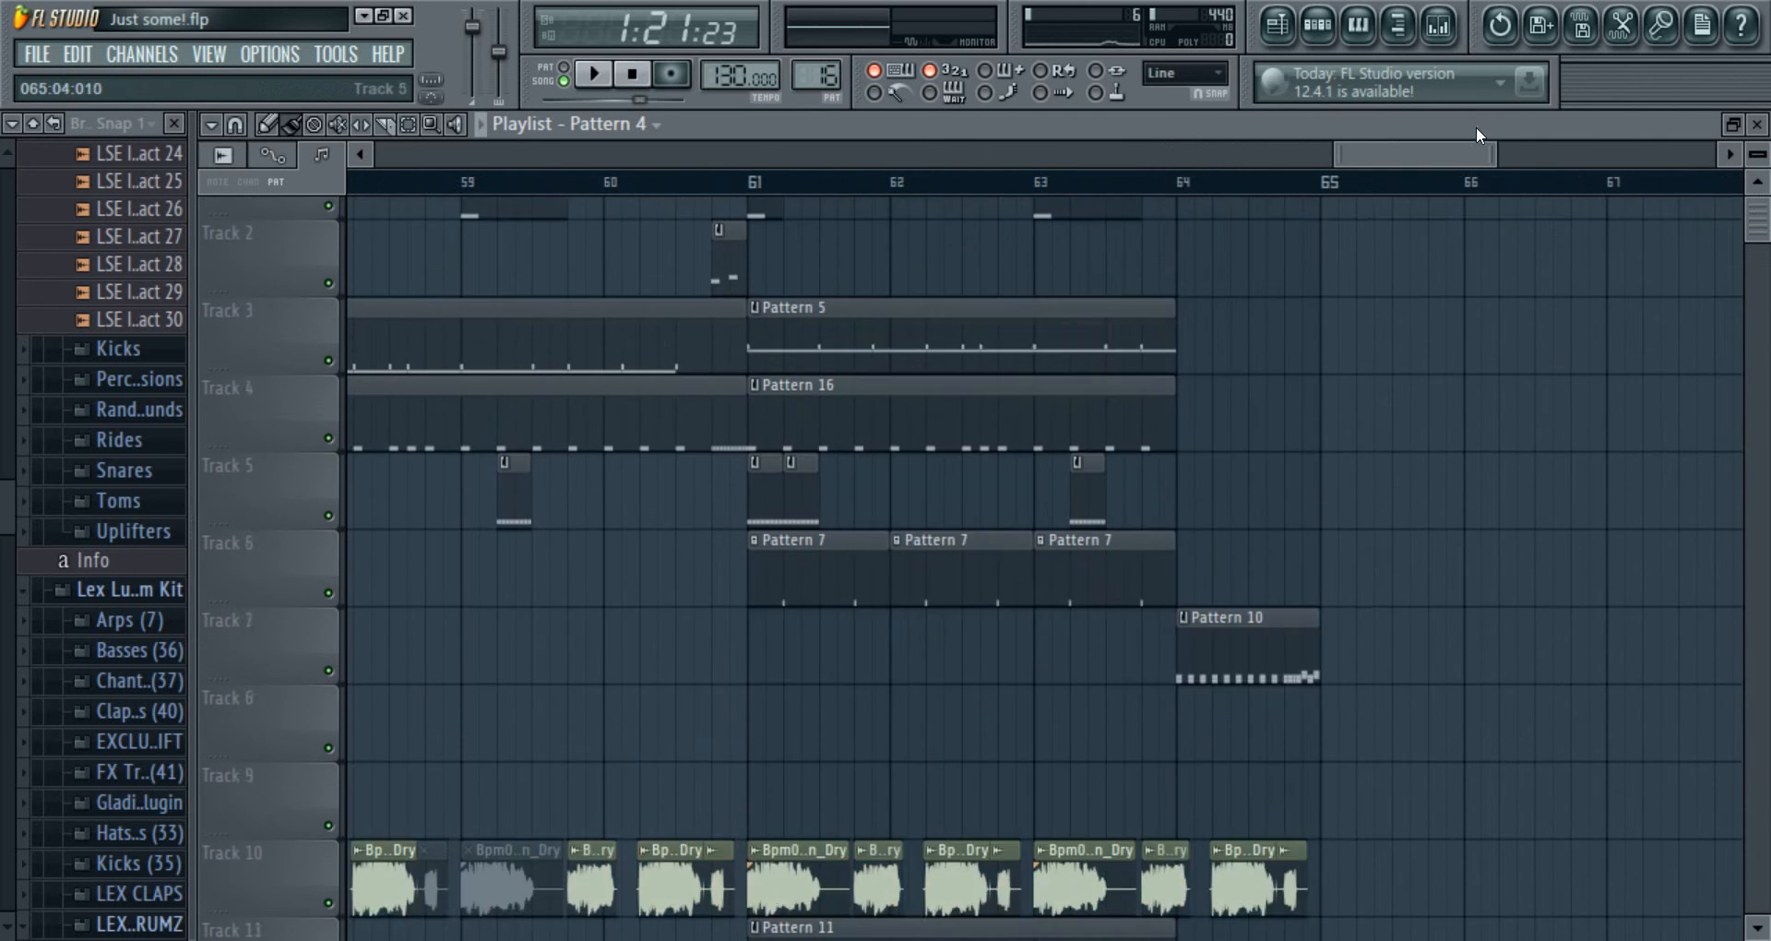
# - Play the song from the start with the browser hidden and auto-scrolling turned on
pyautogui.moveTo(1431, 149); pyautogui.dragTo(585, 423)
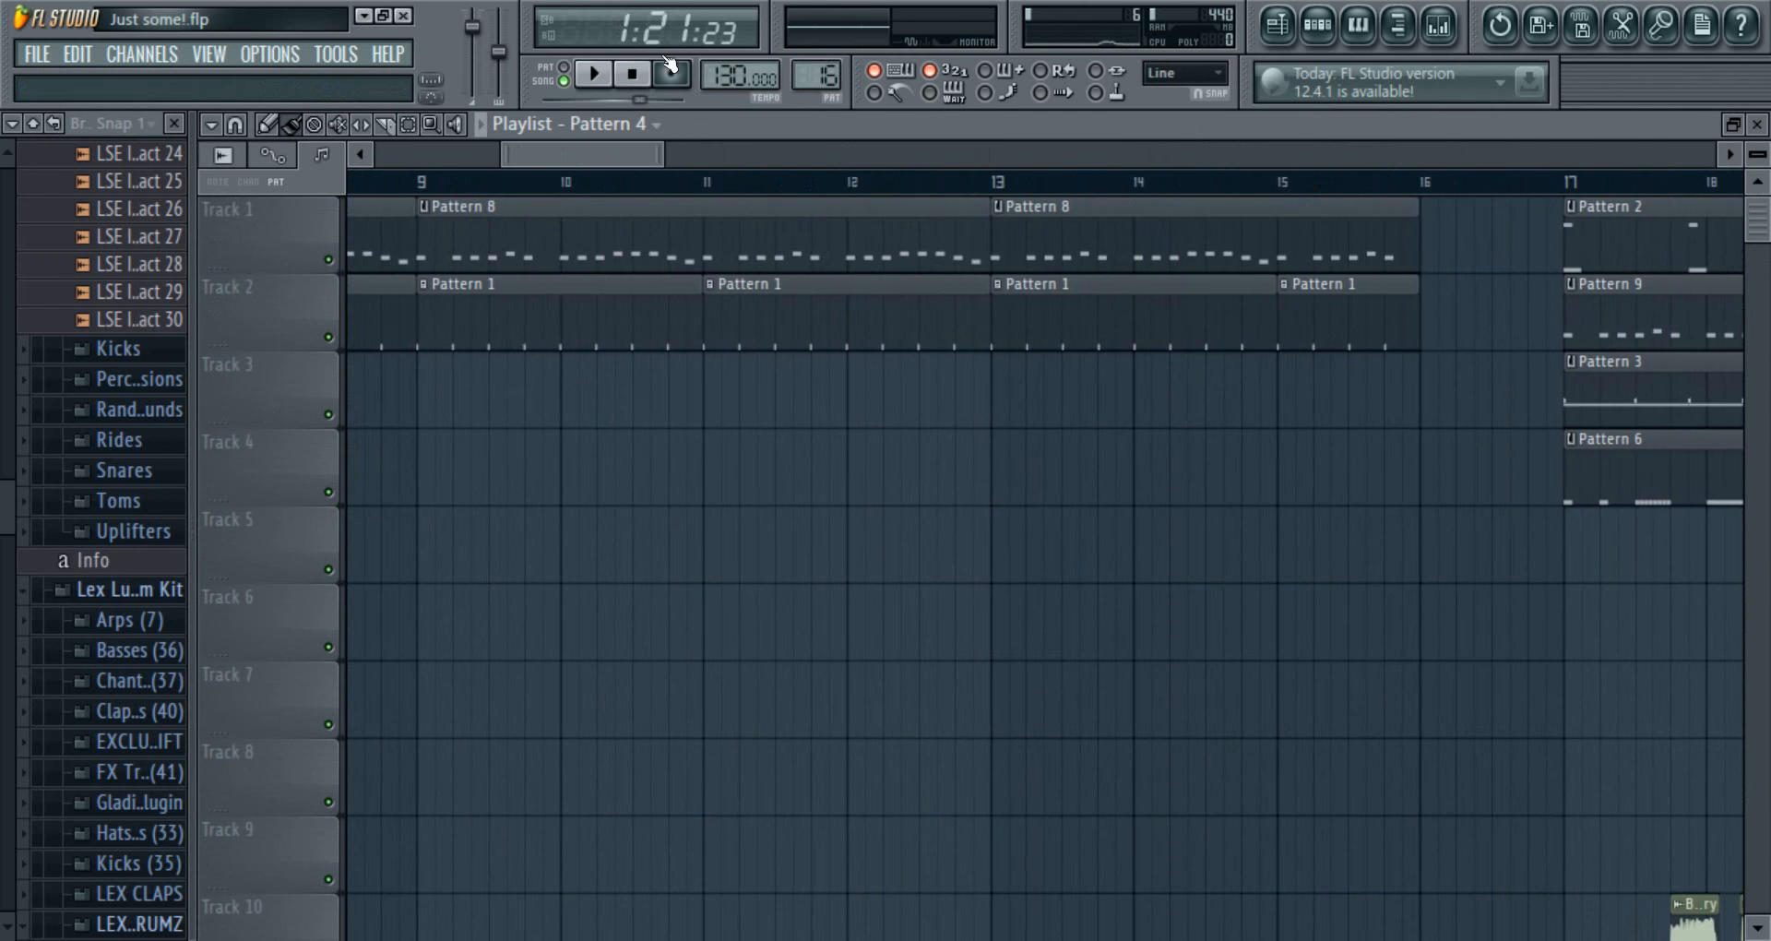
pyautogui.click(173, 124)
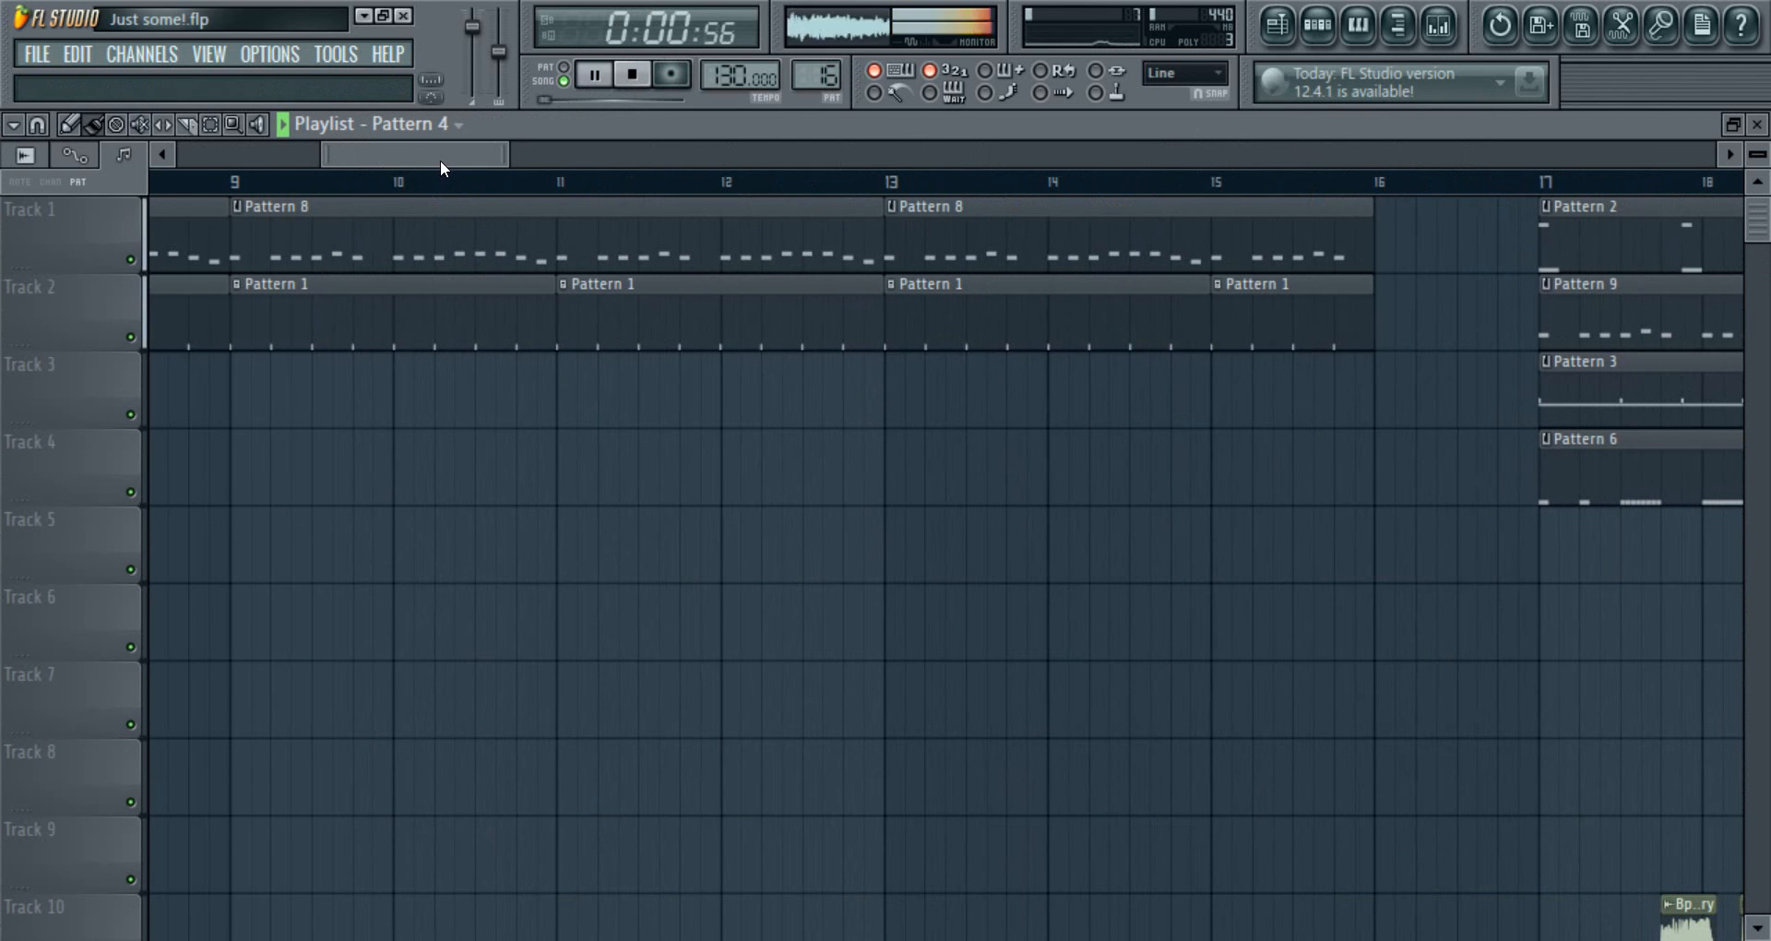
pyautogui.click(1041, 92)
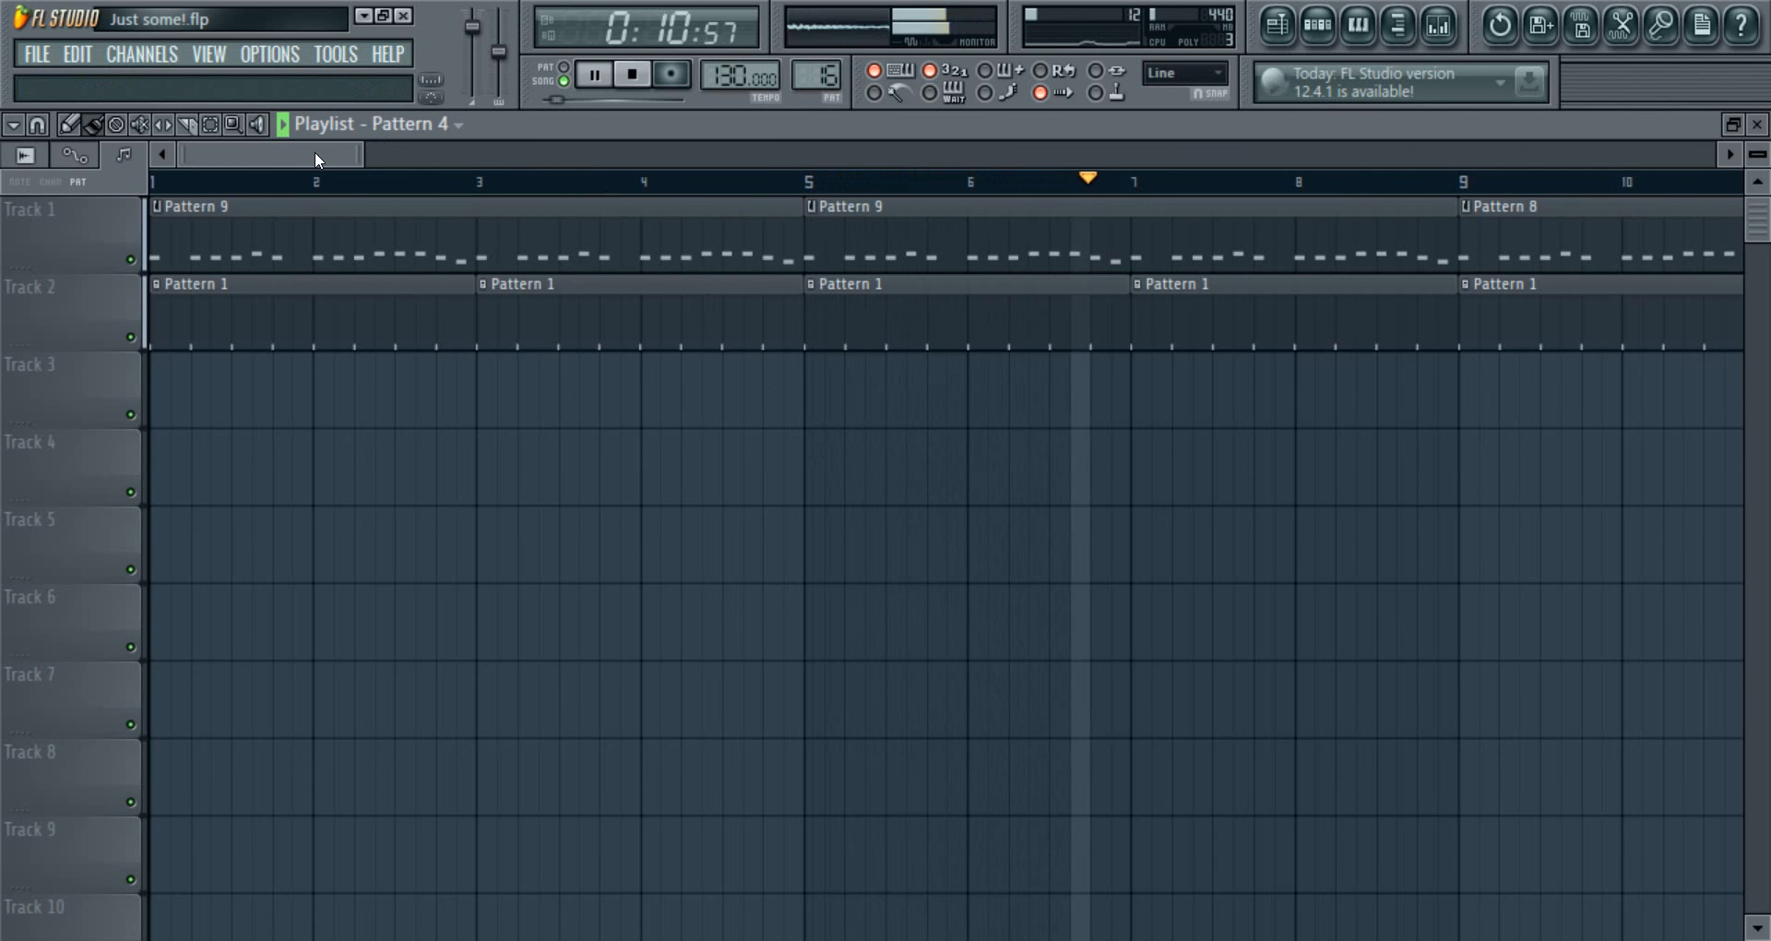
# - Follow the playing song through bars 5 to 32, viewing both the pattern tracks and the audio clip tracks
pyautogui.moveTo(314, 151); pyautogui.dragTo(384, 153)
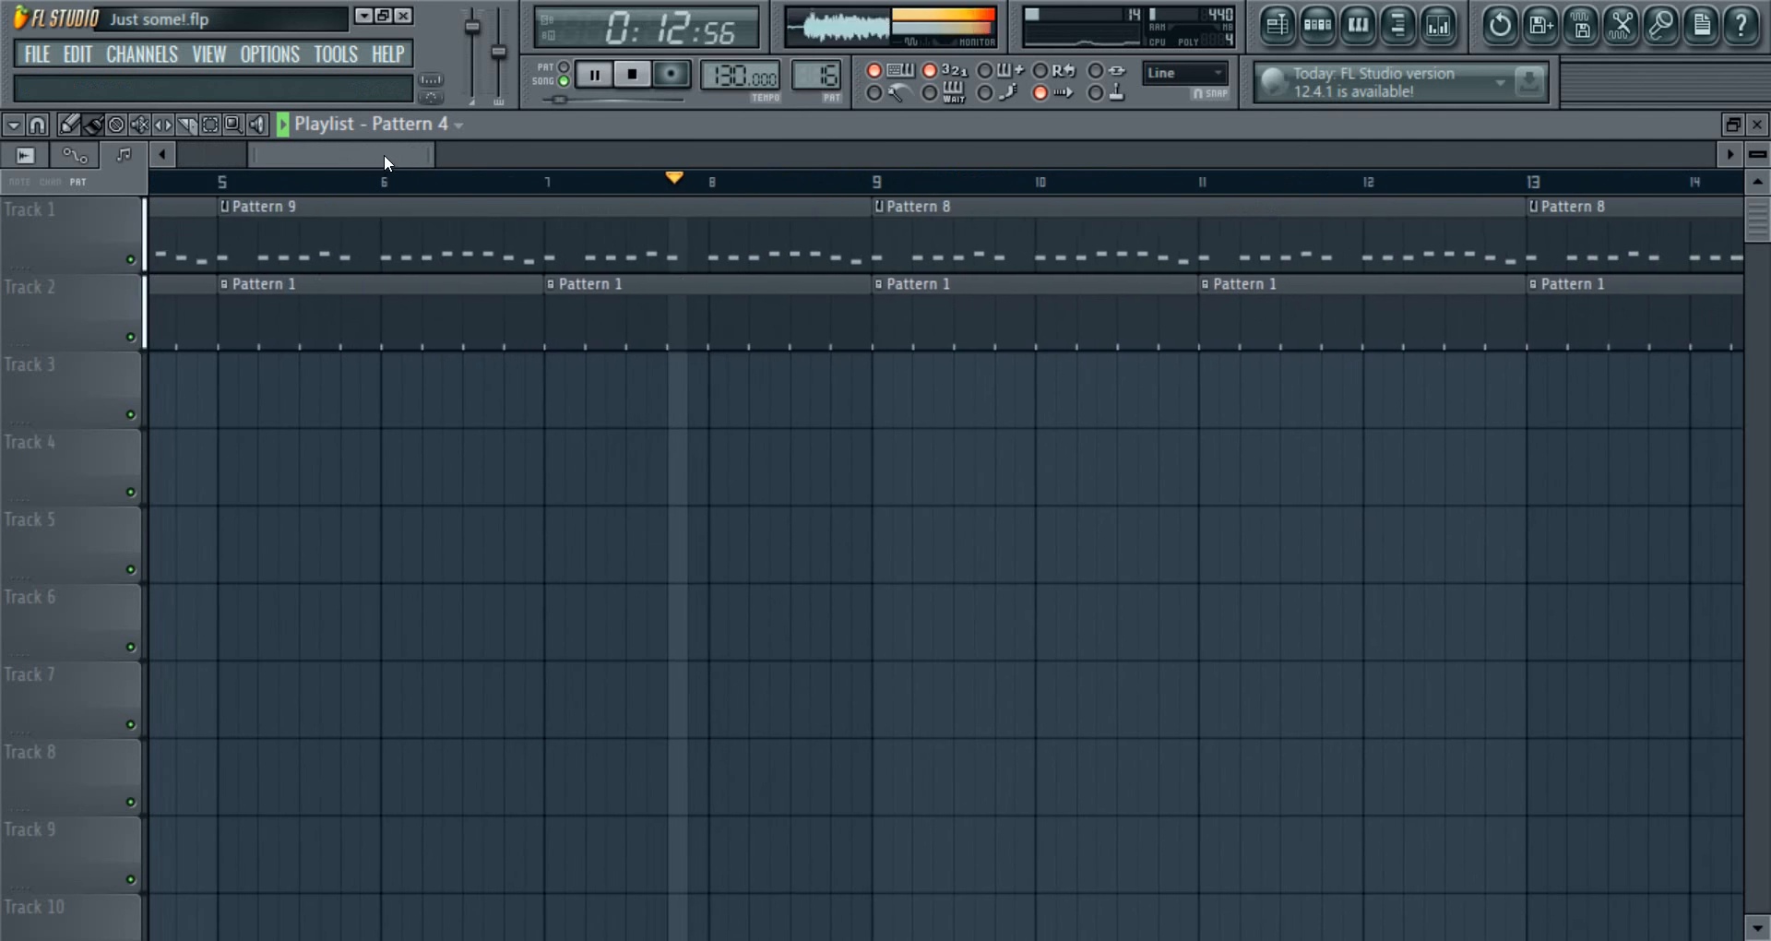
pyautogui.scroll(-6, 487, 220)
pyautogui.scroll(1, 496, 223)
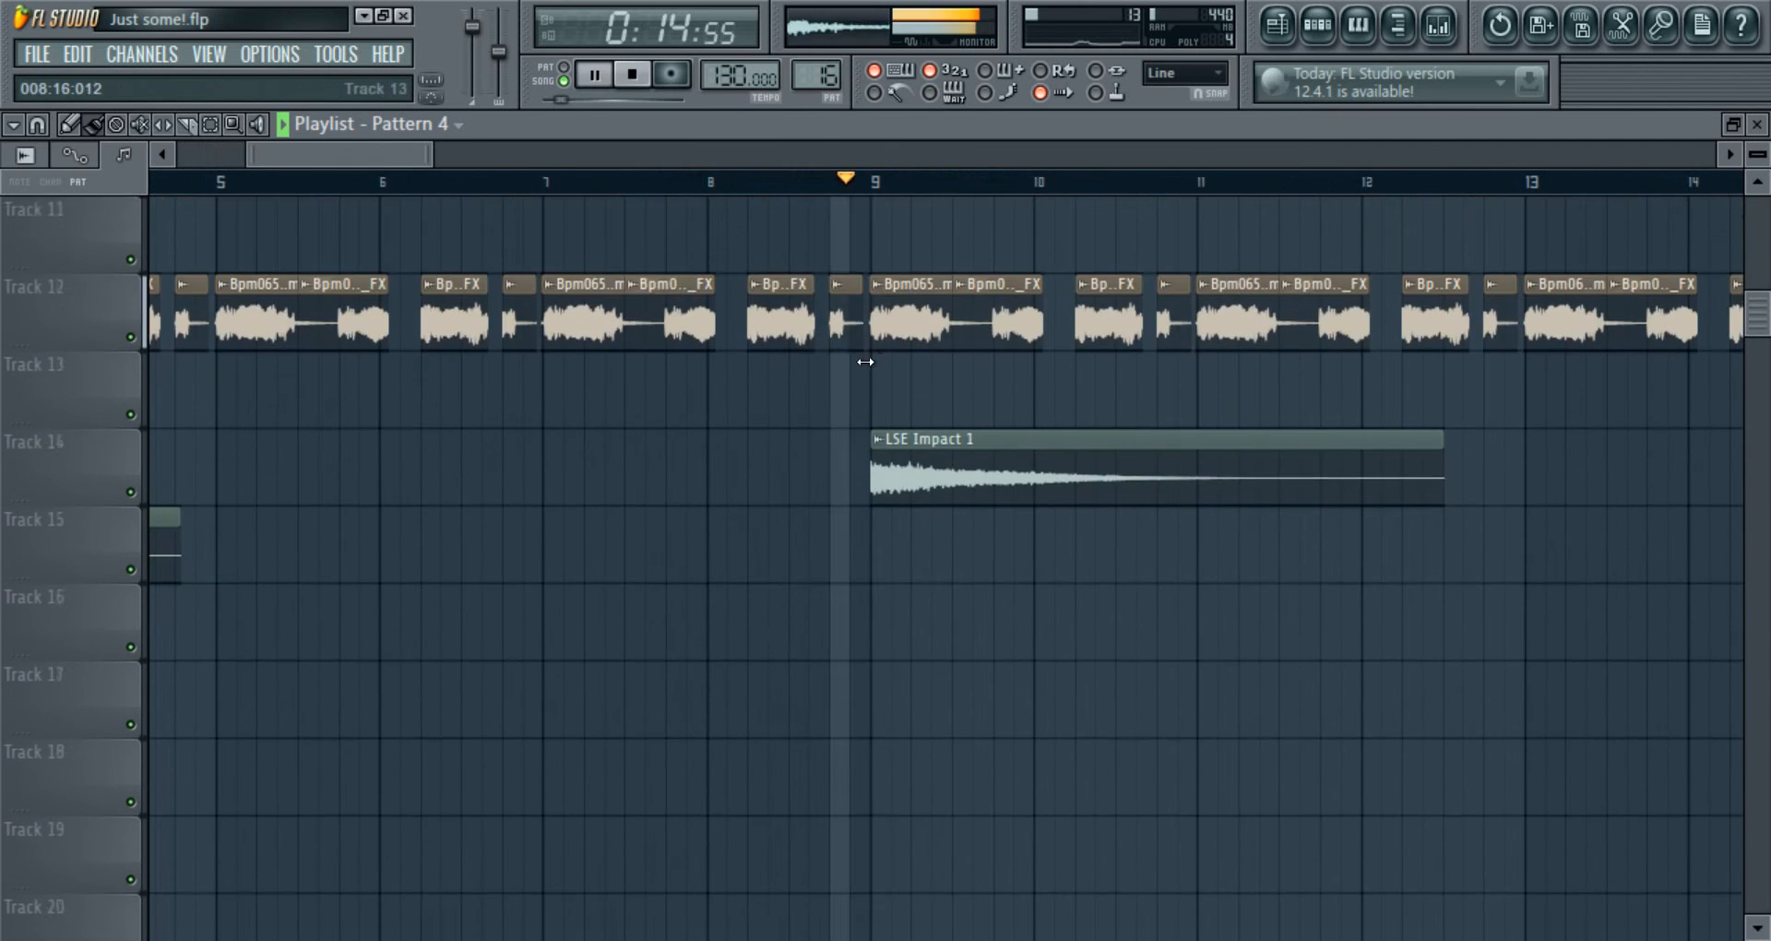
pyautogui.scroll(10, 858, 345)
pyautogui.moveTo(395, 159); pyautogui.dragTo(499, 174)
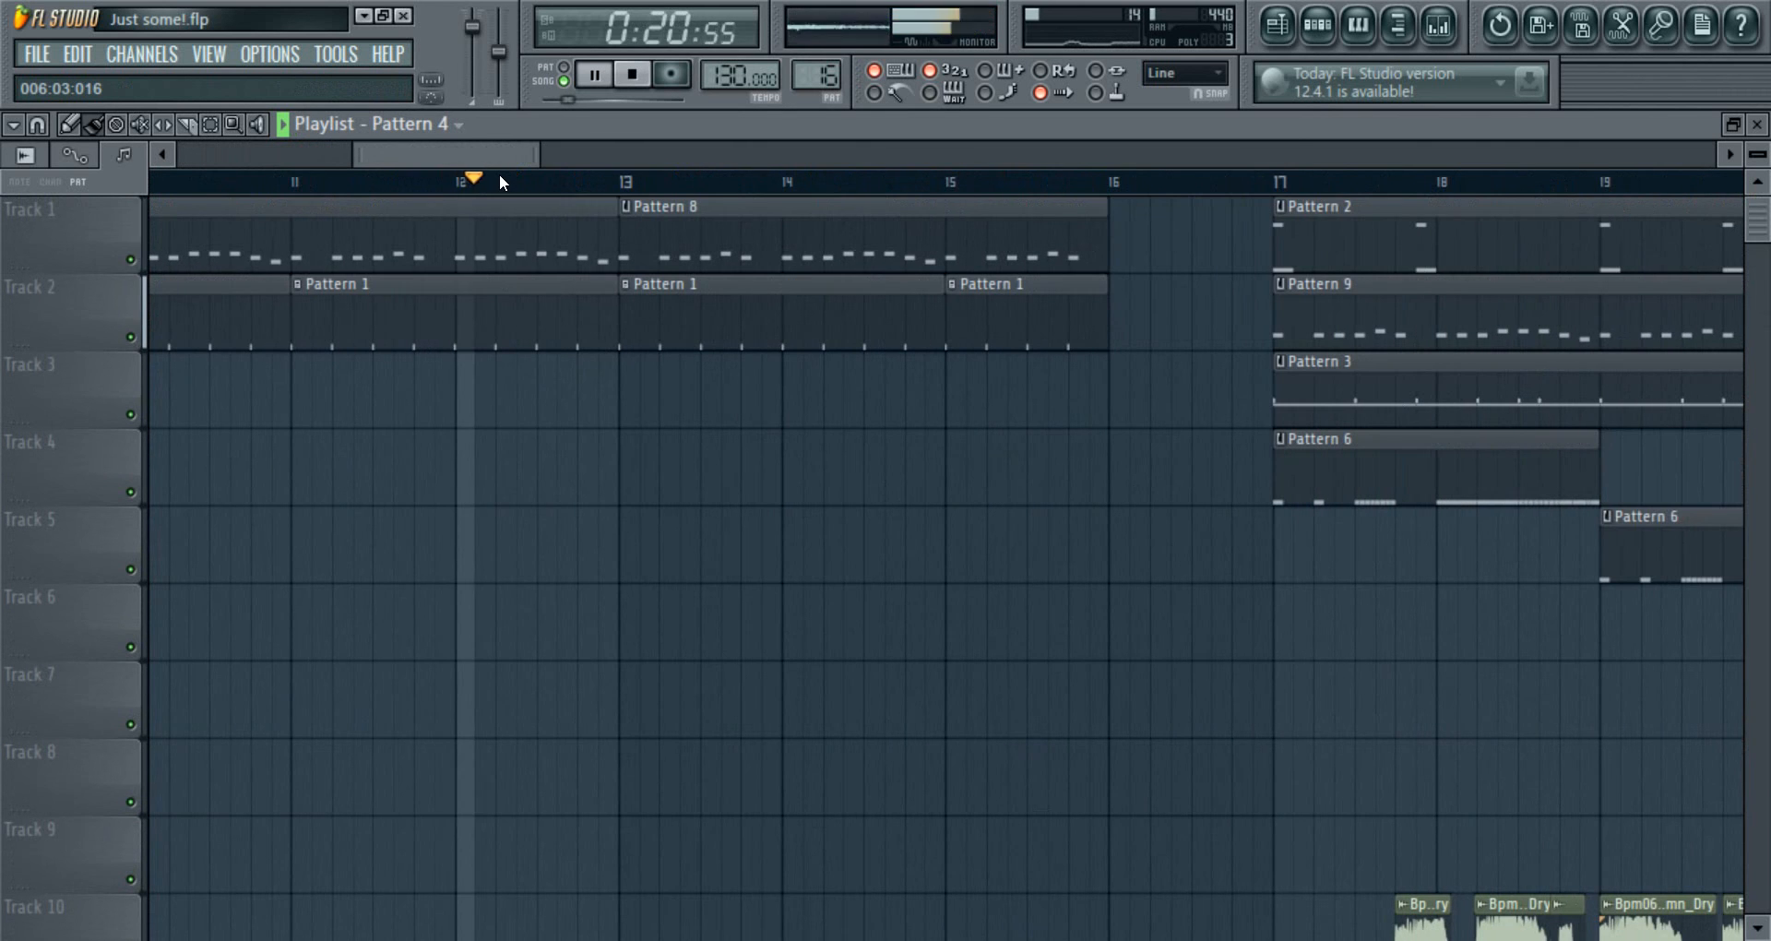
pyautogui.moveTo(500, 174); pyautogui.dragTo(570, 162)
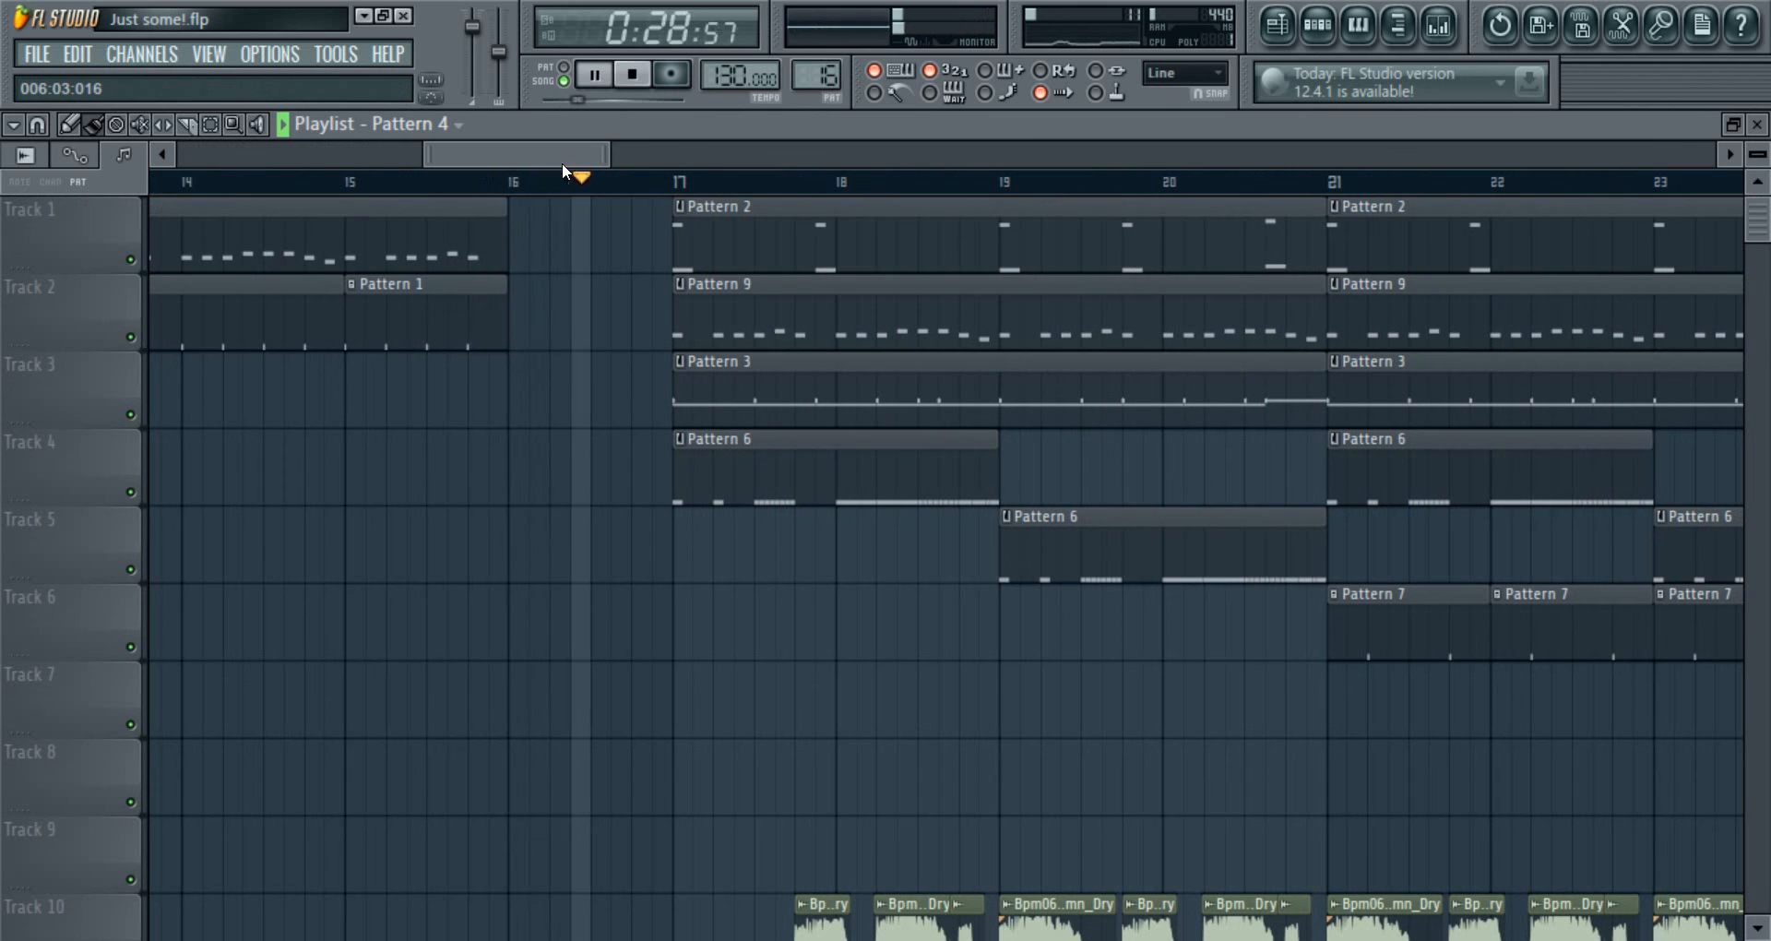
pyautogui.moveTo(554, 159); pyautogui.dragTo(790, 156)
pyautogui.scroll(-6, 744, 372)
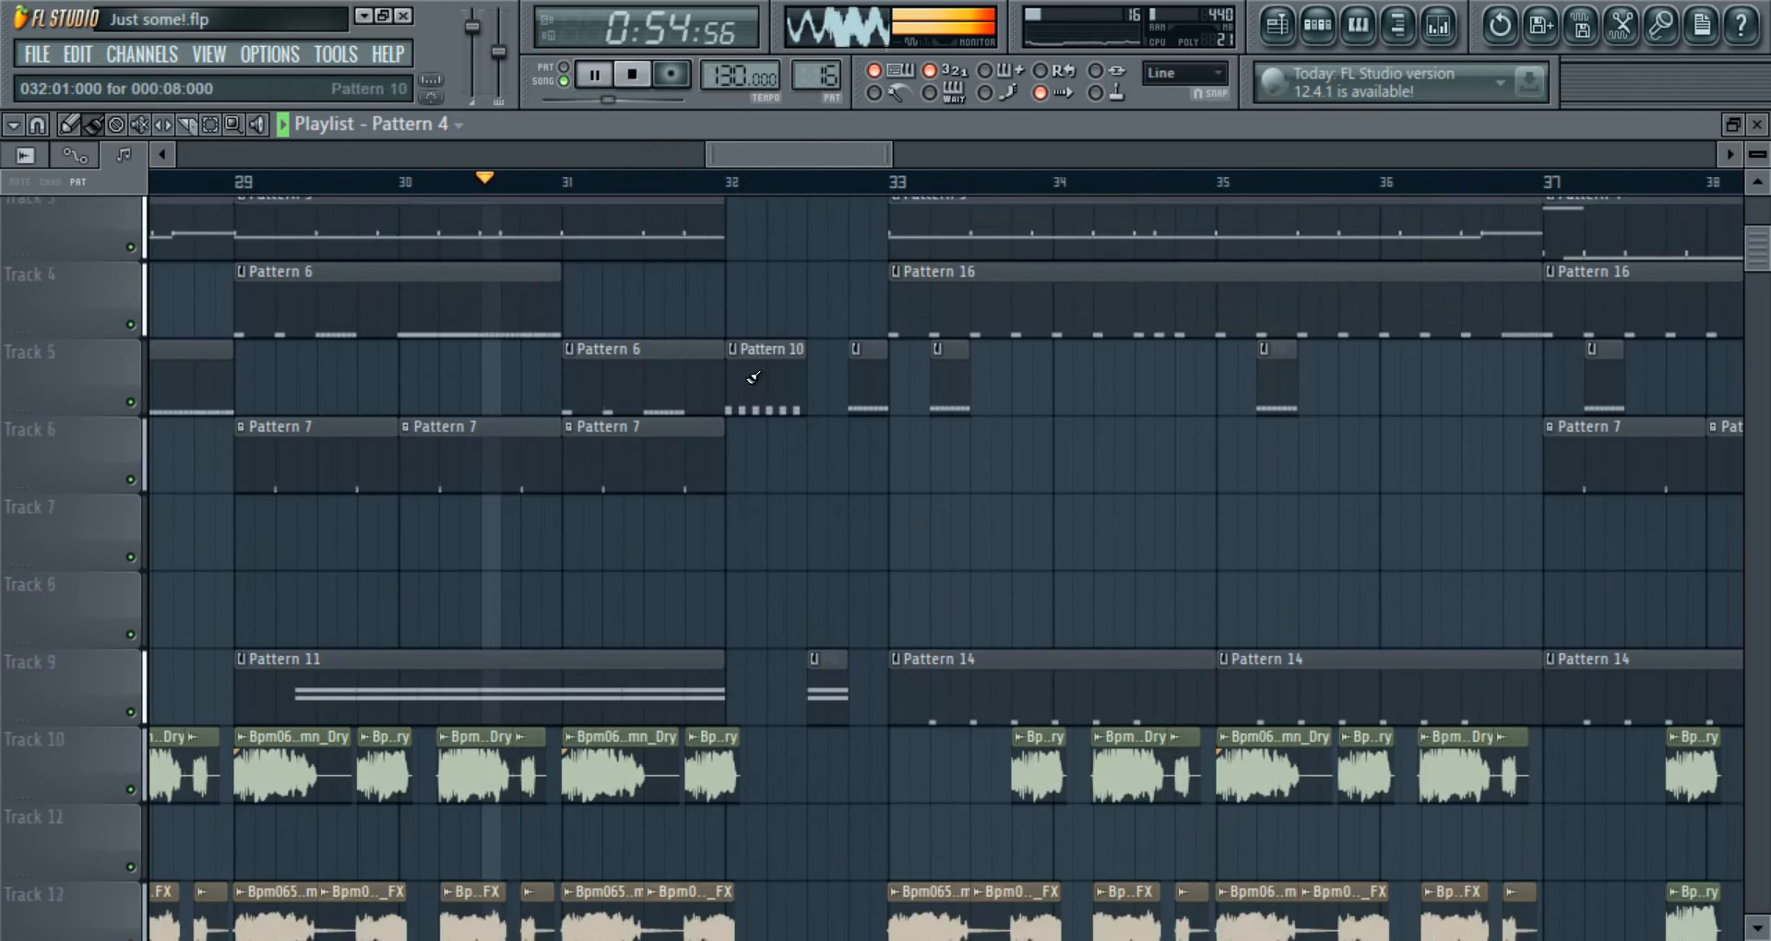
pyautogui.scroll(6, 743, 371)
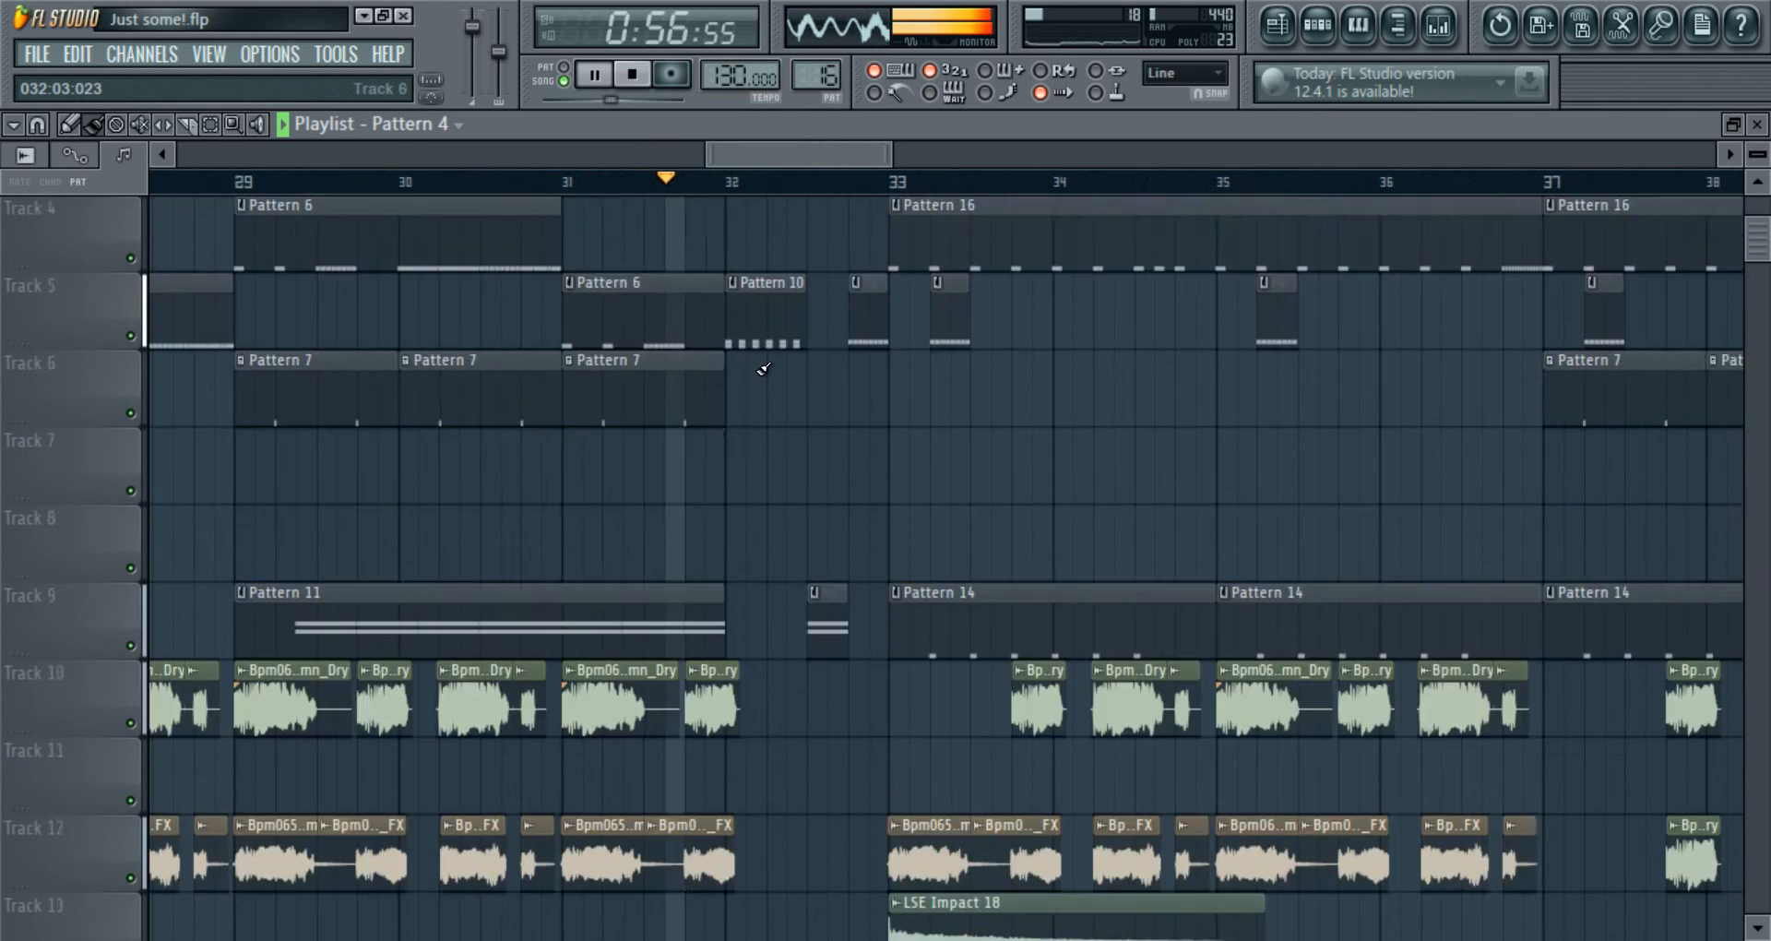
# - Follow the playback through bars 33 to 48, viewing the patterns on the upper tracks and the audio clips below
pyautogui.moveTo(791, 153); pyautogui.dragTo(910, 161)
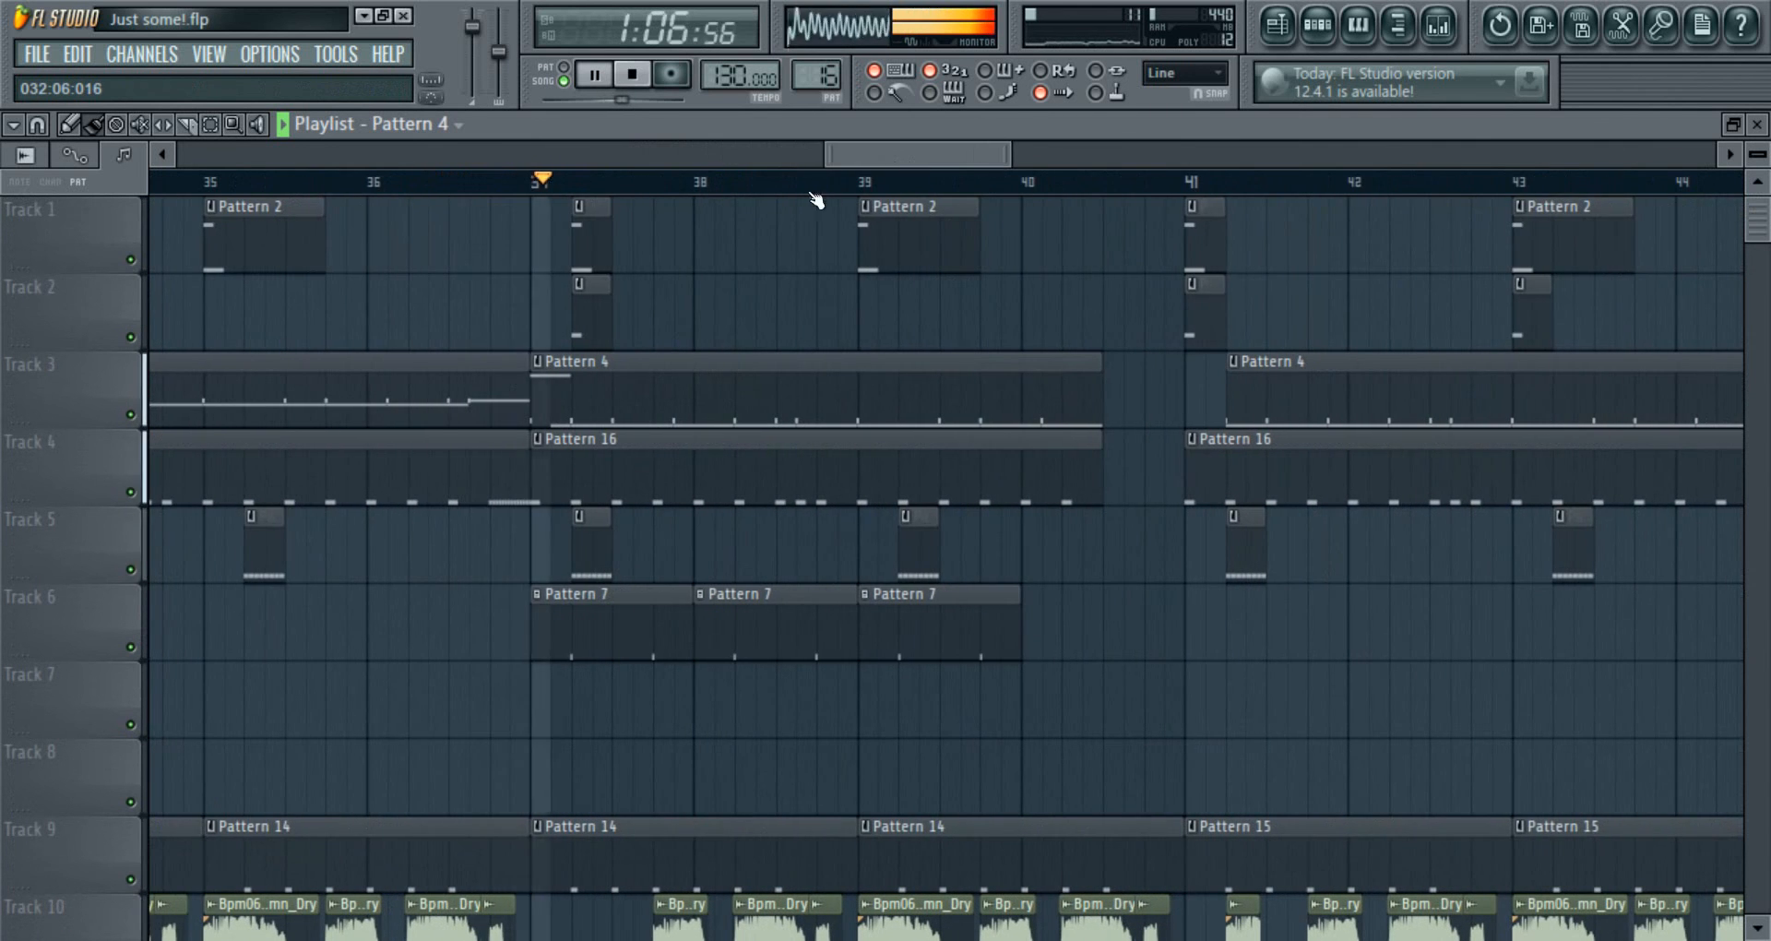
pyautogui.moveTo(887, 161); pyautogui.dragTo(949, 157)
pyautogui.scroll(-5, 865, 441)
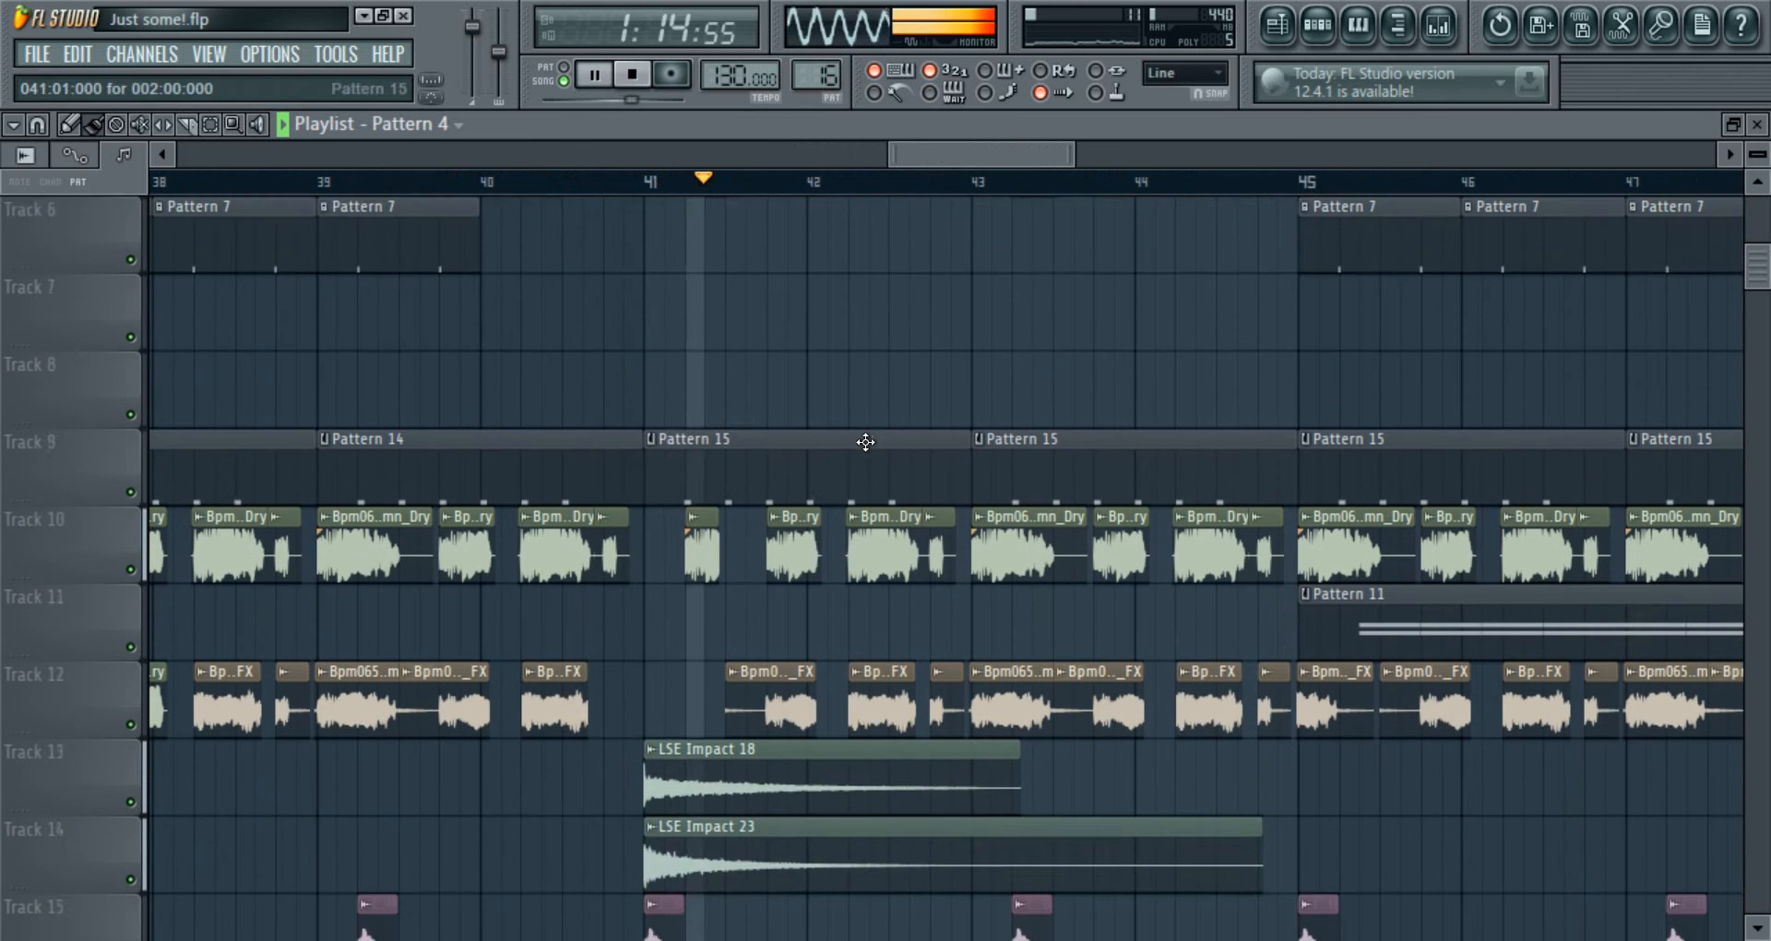
pyautogui.scroll(-2, 867, 440)
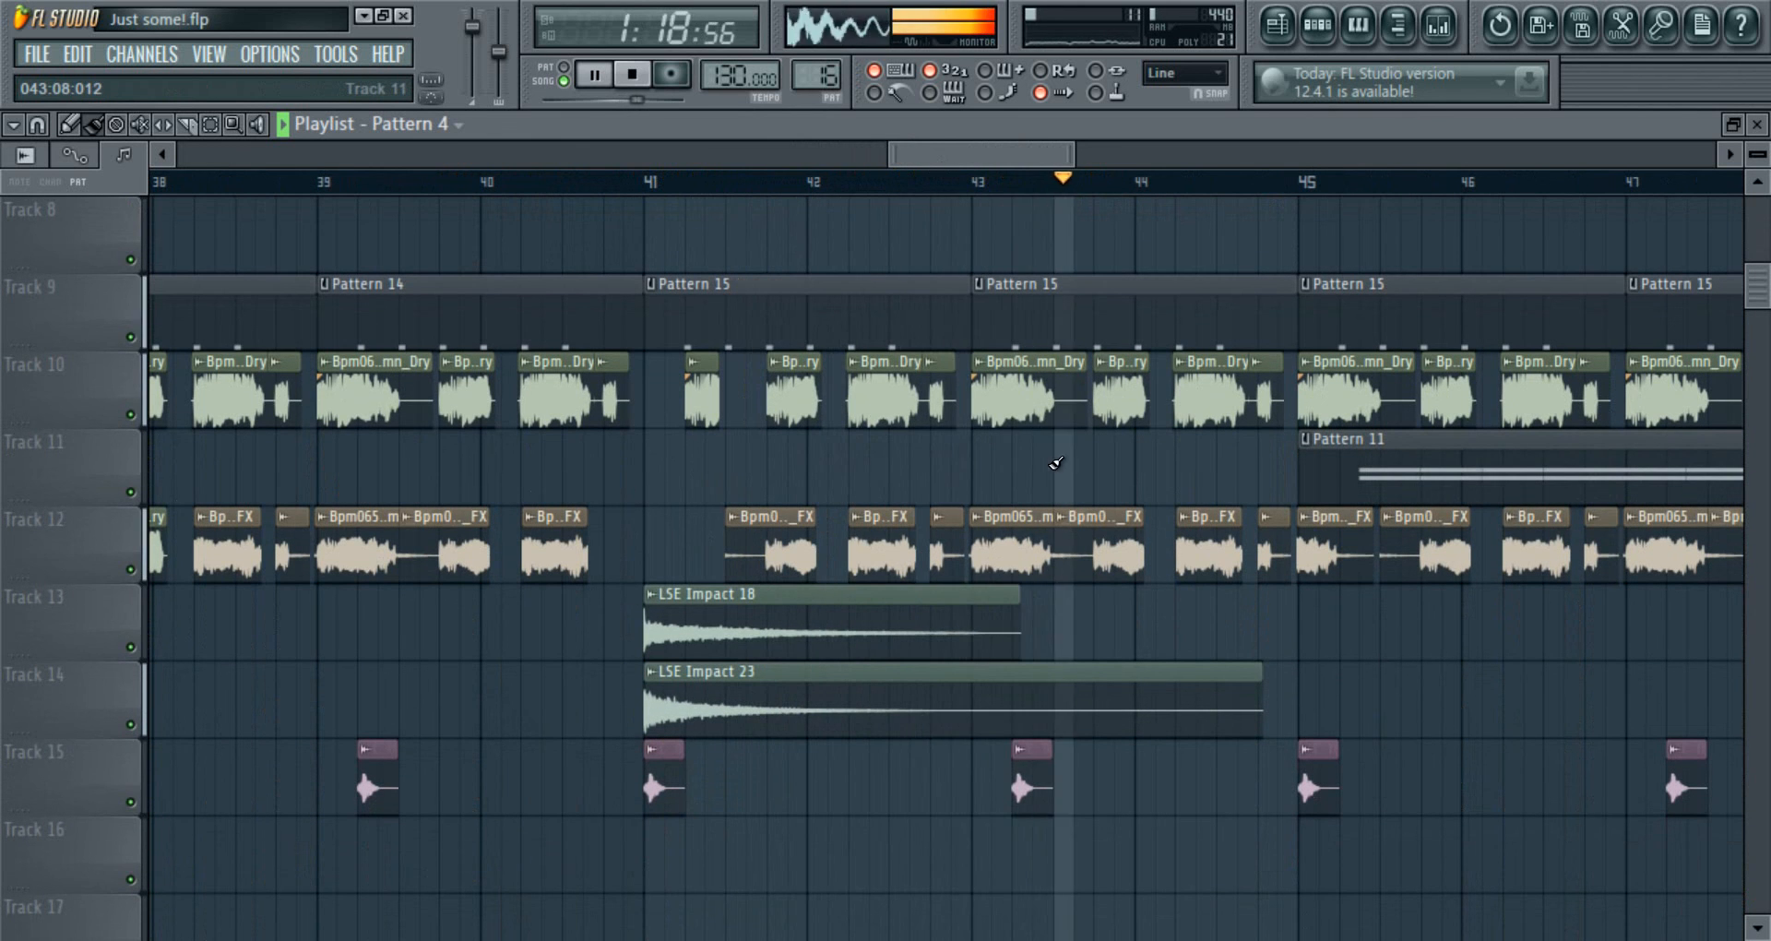
pyautogui.scroll(7, 1061, 388)
pyautogui.moveTo(1014, 158); pyautogui.dragTo(1105, 179)
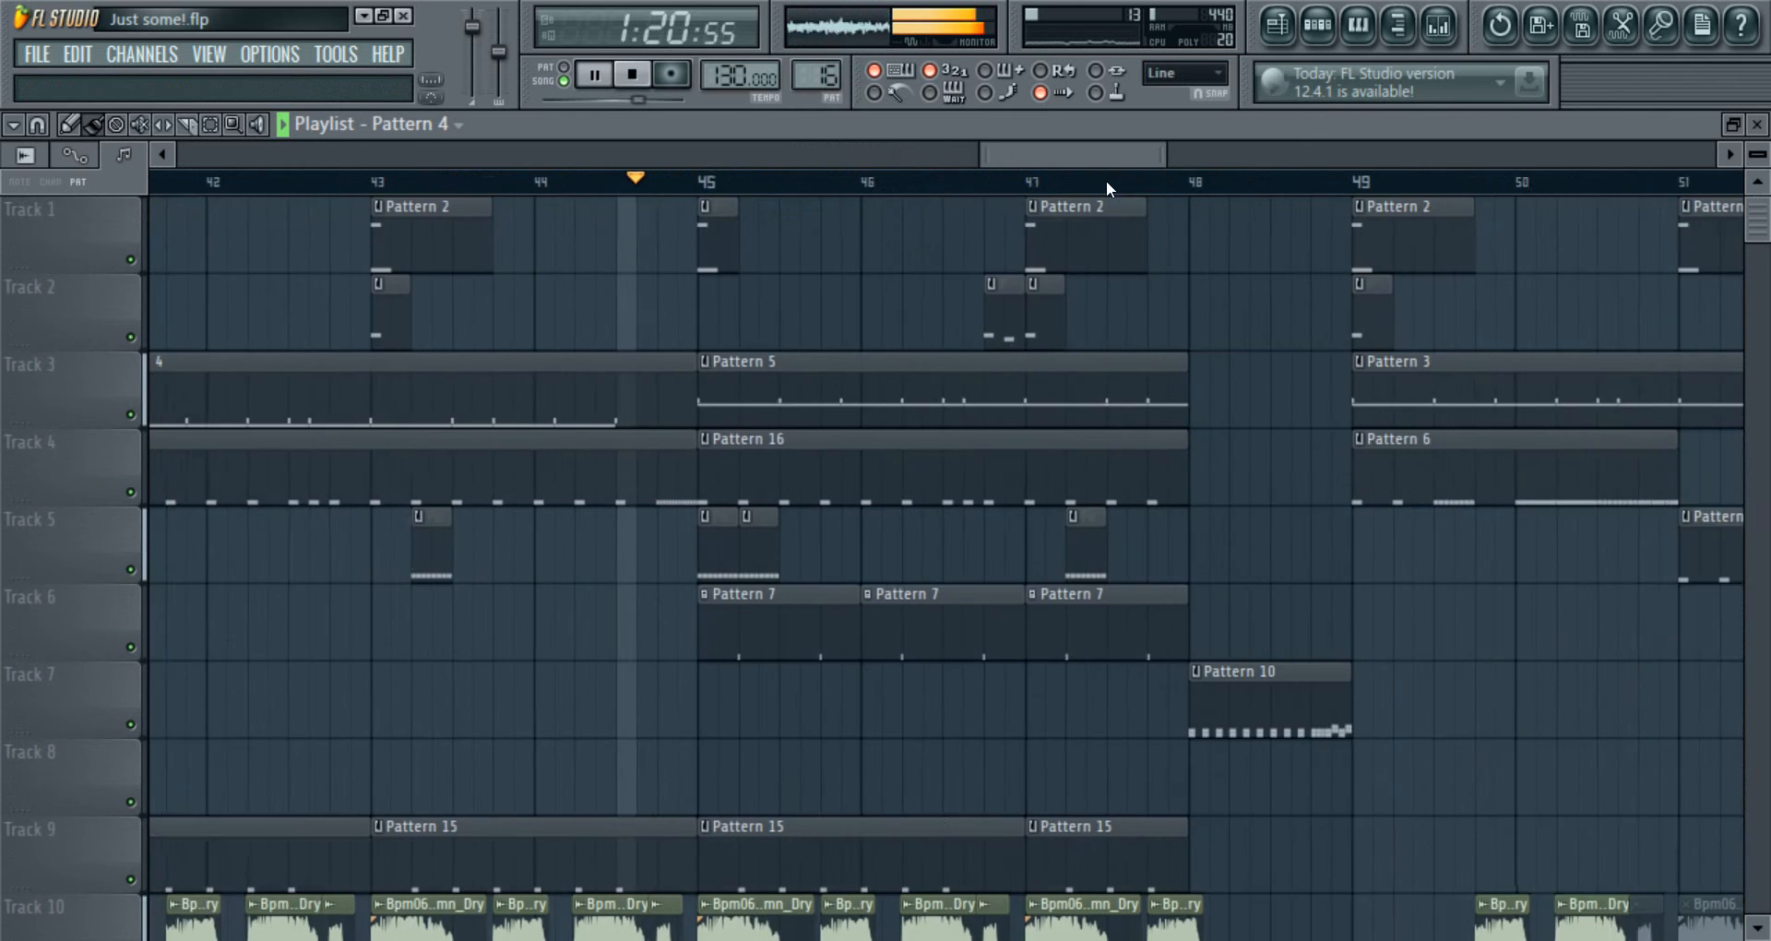
pyautogui.scroll(-7, 861, 446)
pyautogui.scroll(7, 816, 430)
pyautogui.scroll(1, 815, 431)
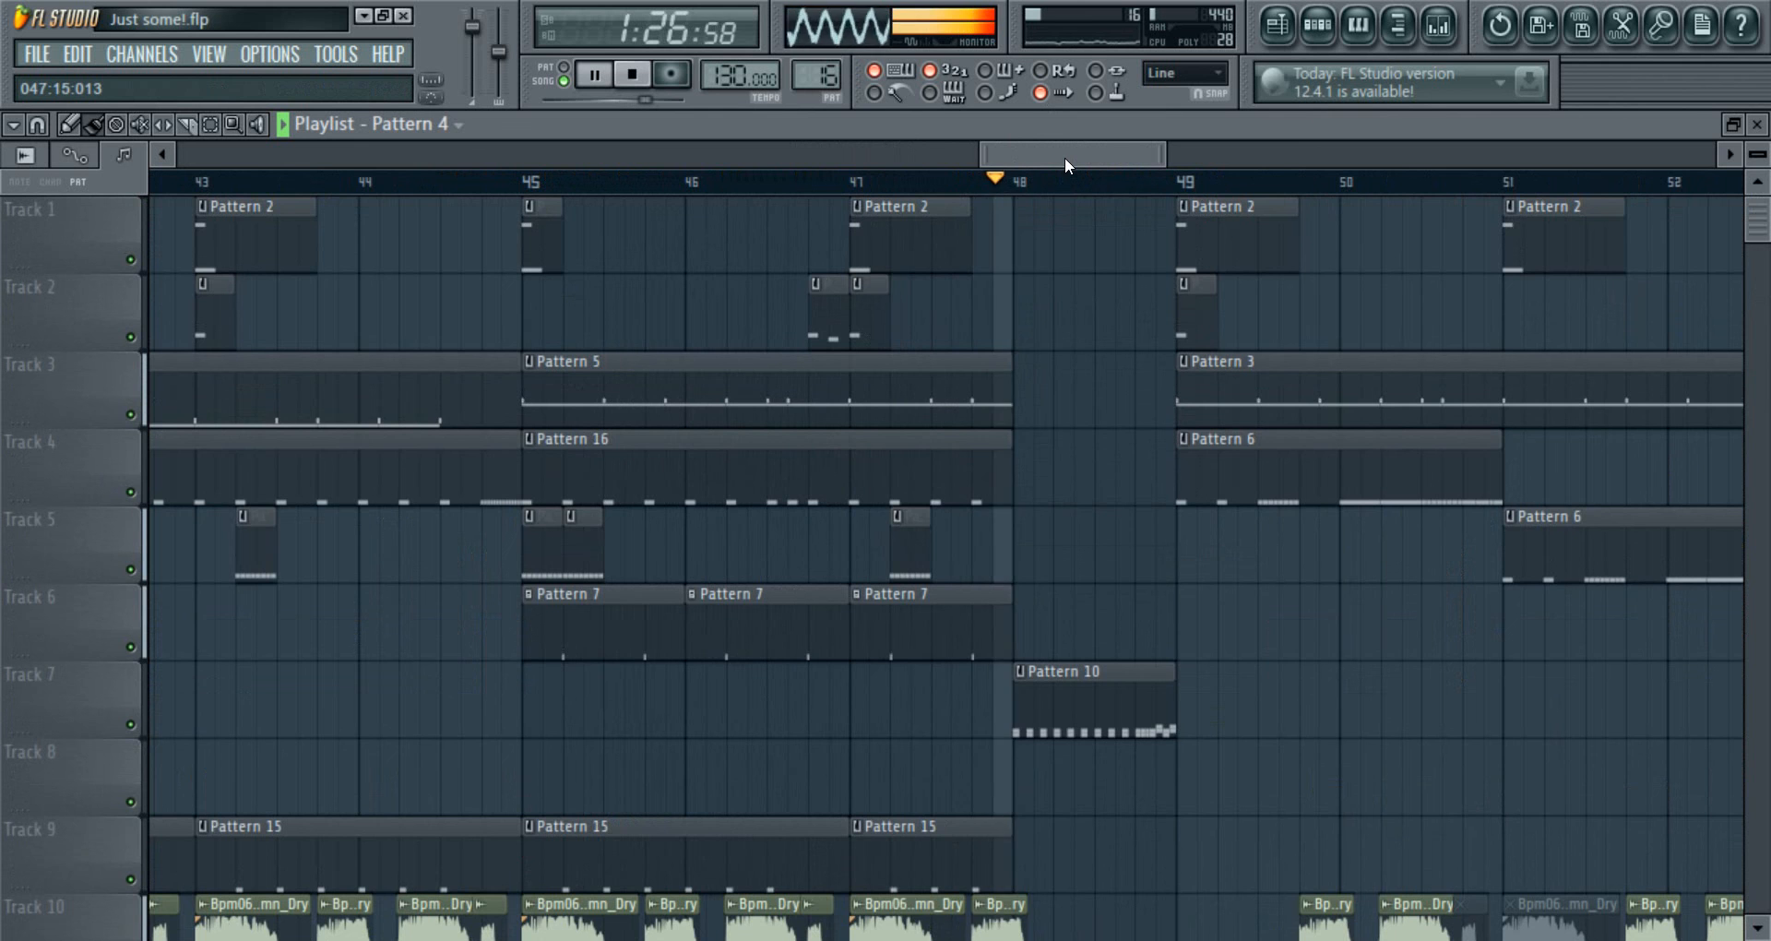
# - Follow the playback through bars 49 to 56, viewing the patterns, vocal clips and LSE Impact clips
pyautogui.moveTo(1044, 151); pyautogui.dragTo(1127, 158)
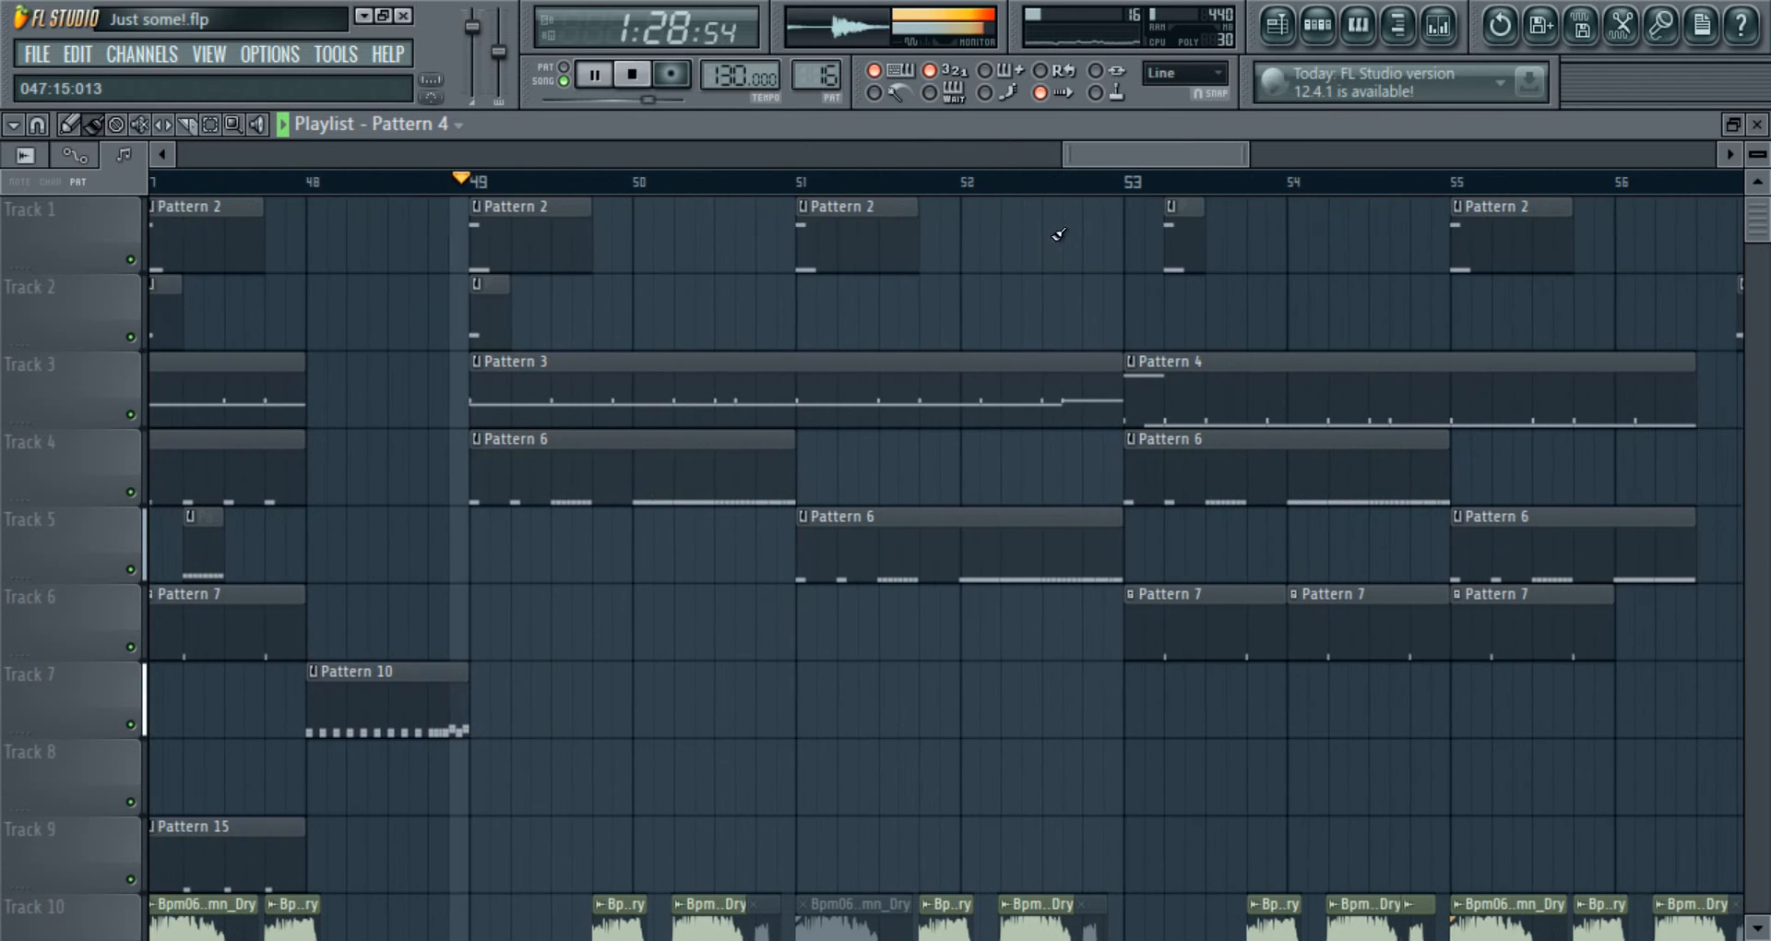
pyautogui.scroll(-5, 1031, 293)
pyautogui.scroll(-2, 1031, 293)
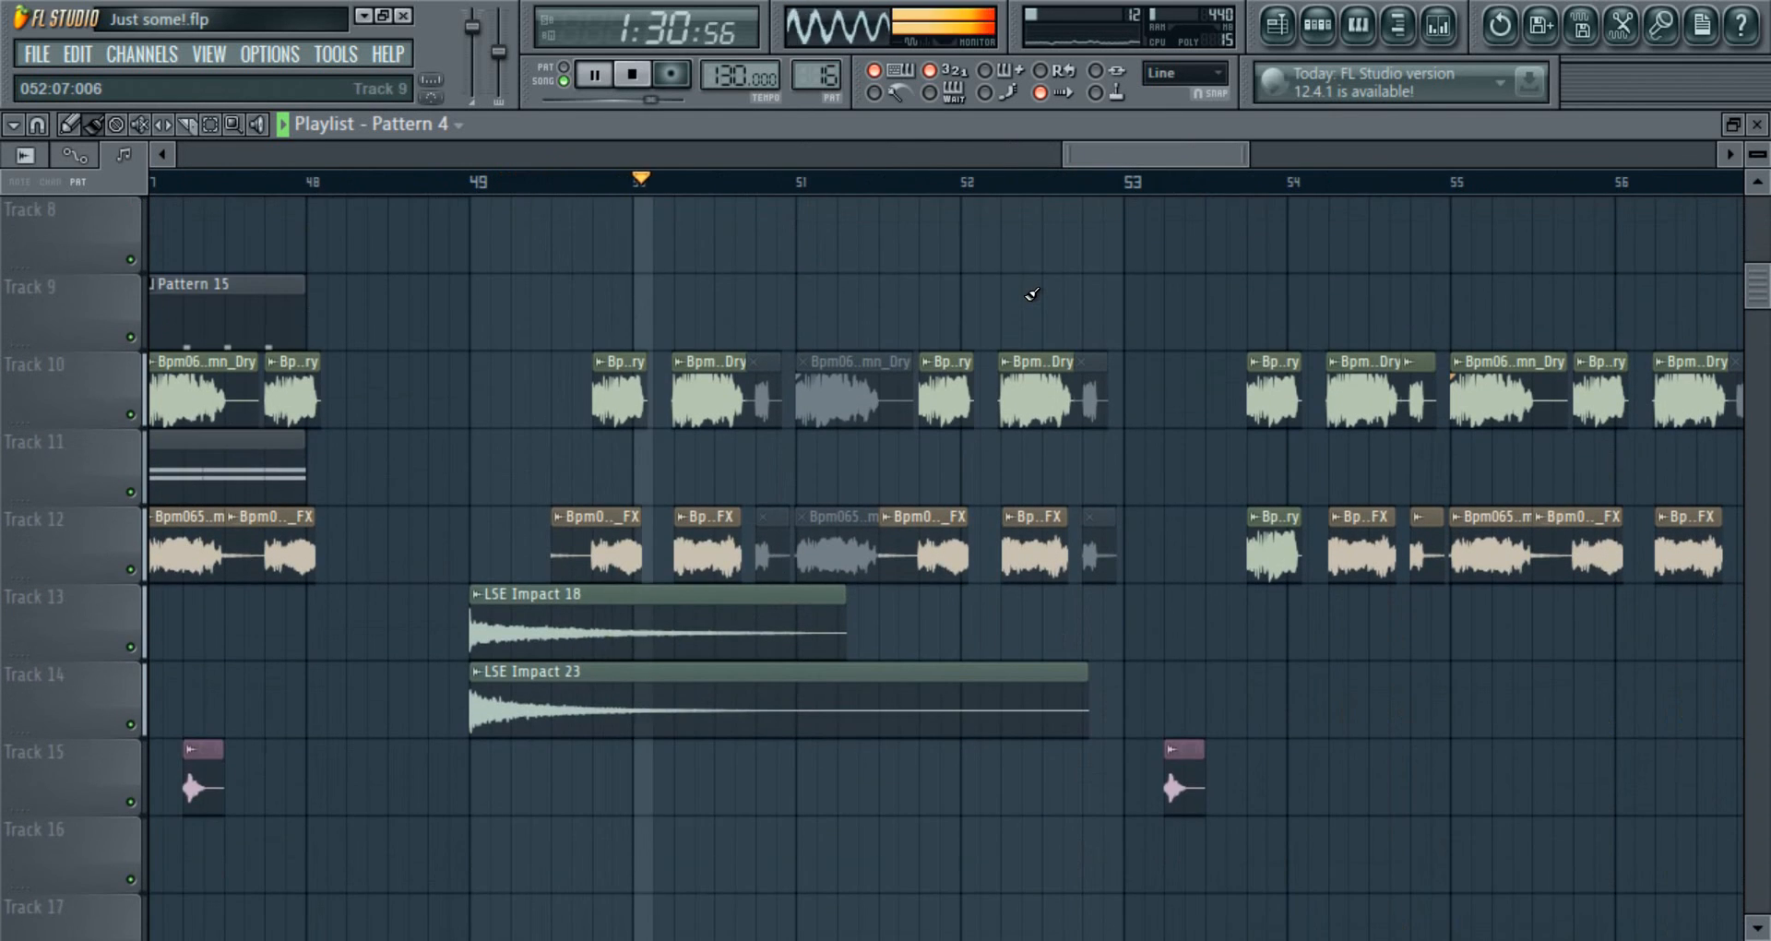
pyautogui.scroll(6, 1031, 292)
pyautogui.scroll(2, 1031, 291)
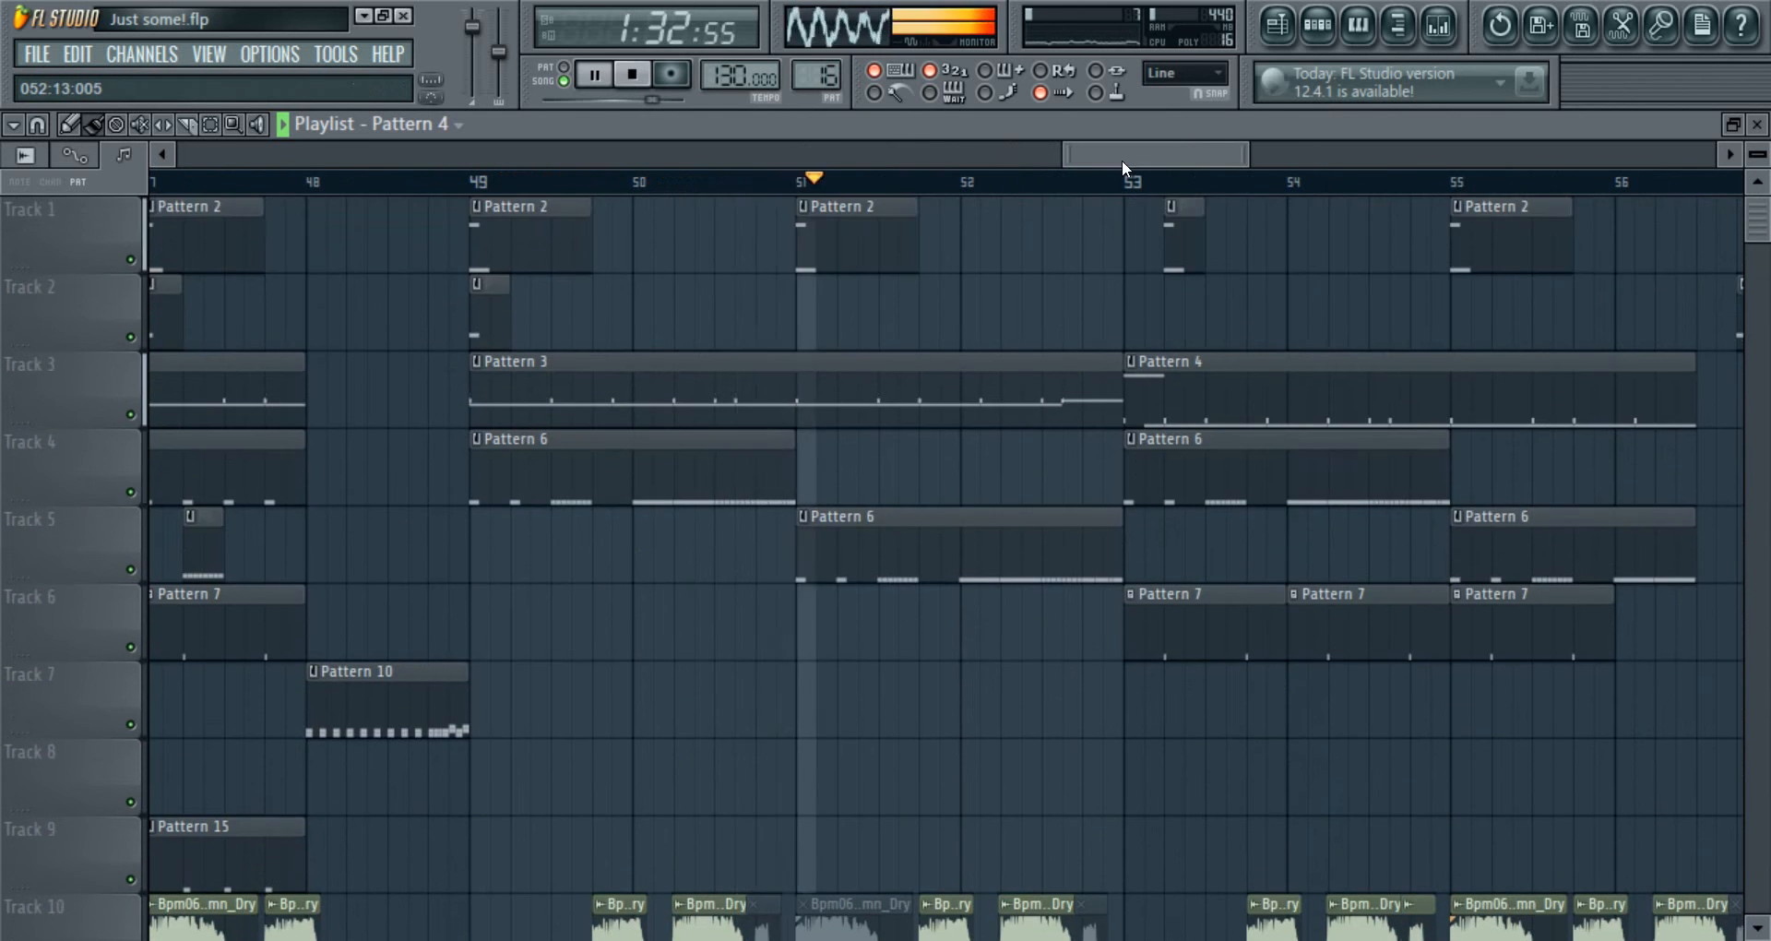
pyautogui.moveTo(1122, 158); pyautogui.dragTo(1158, 158)
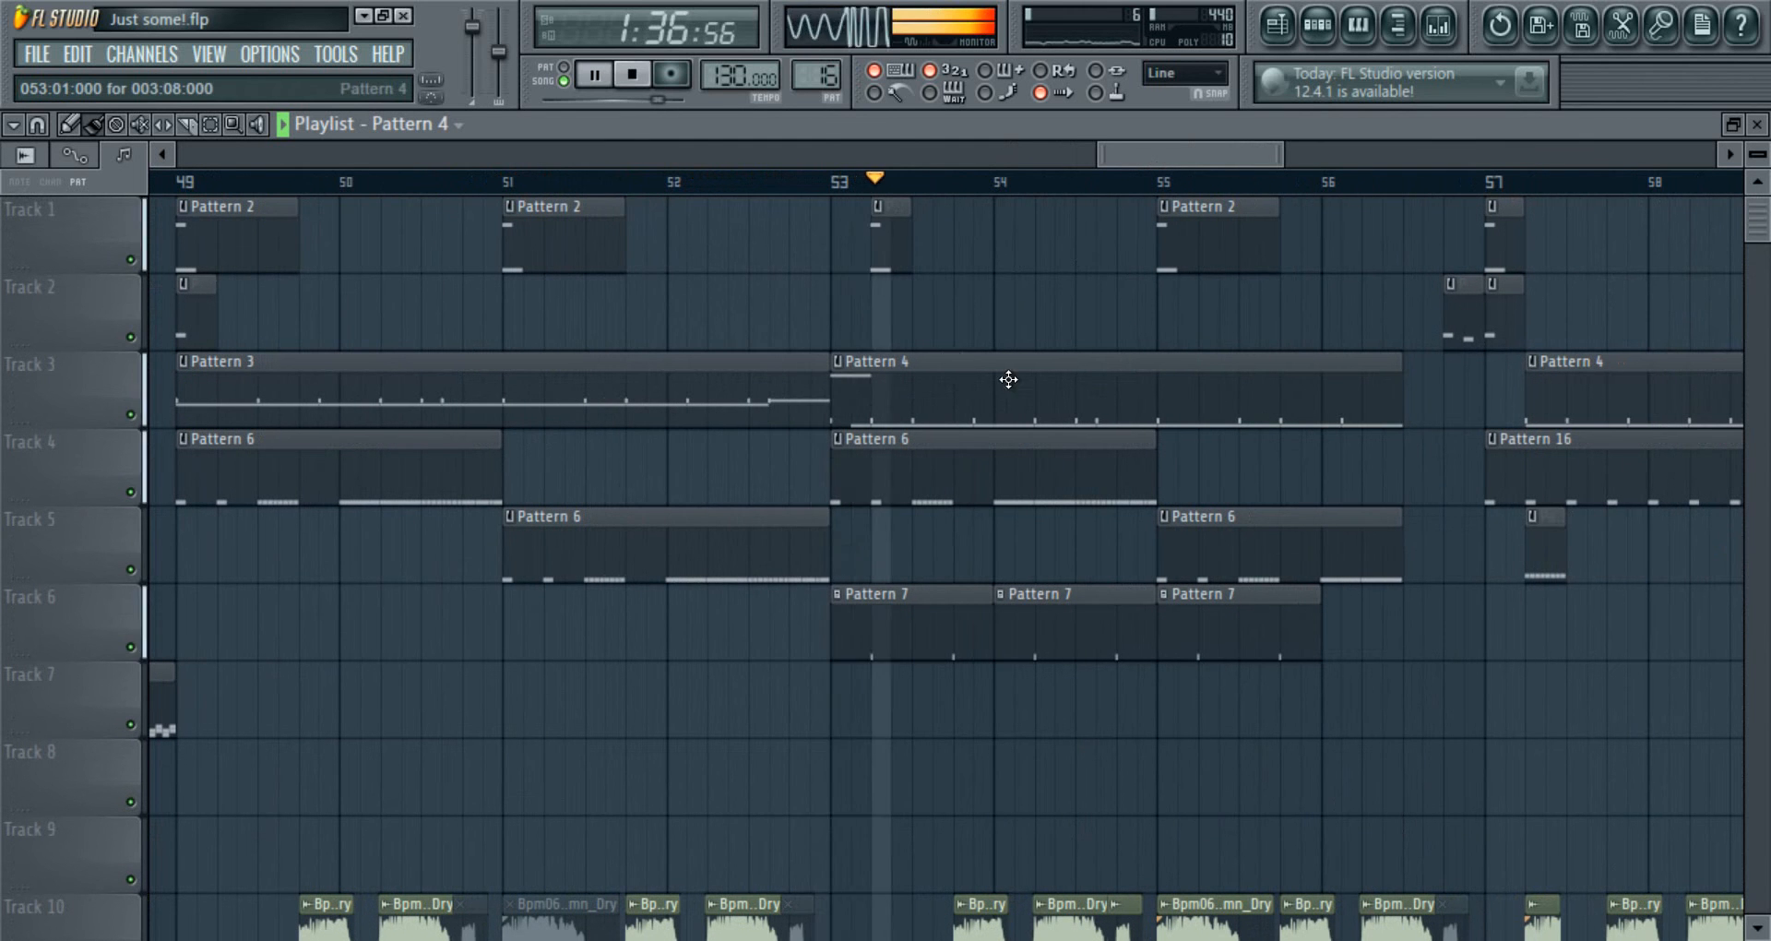
pyautogui.scroll(-6, 1008, 380)
pyautogui.scroll(6, 1088, 399)
# - Follow the playback through the final section from bar 57 to bar 65, and stop the song
pyautogui.moveTo(1164, 157); pyautogui.dragTo(1232, 158)
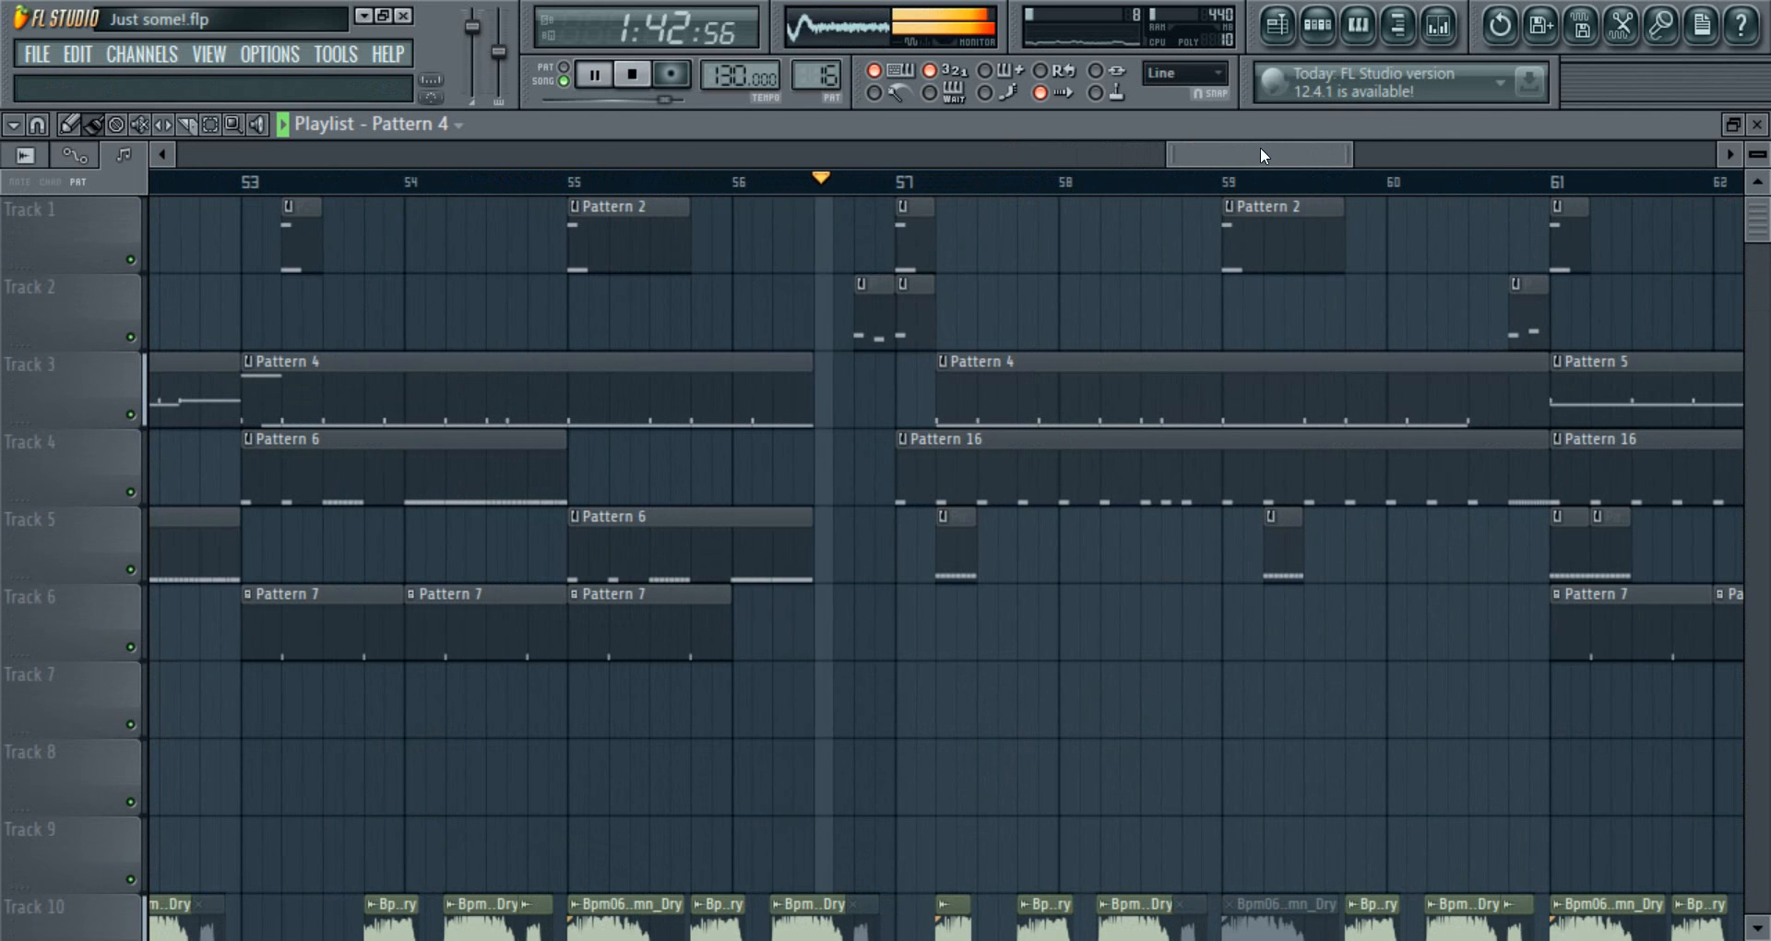
pyautogui.moveTo(1261, 150)
pyautogui.mouseDown()
pyautogui.moveTo(1341, 151)
pyautogui.moveTo(1290, 153)
pyautogui.mouseUp()
pyautogui.scroll(-3, 752, 278)
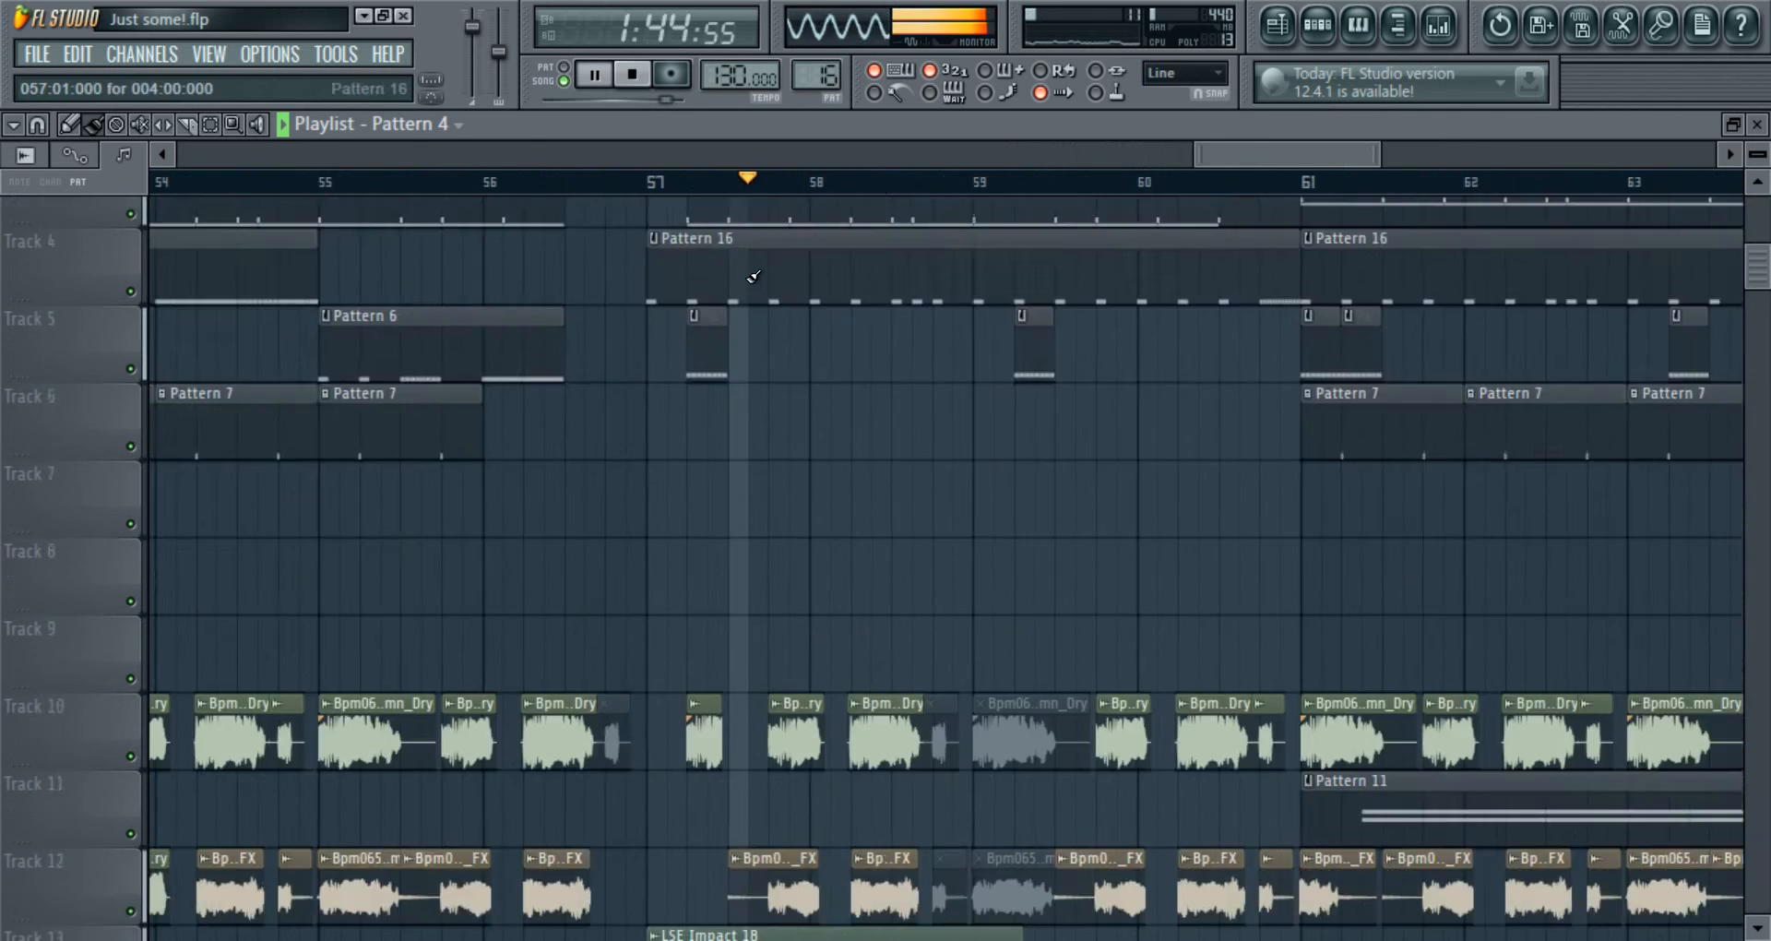
pyautogui.scroll(-2, 933, 329)
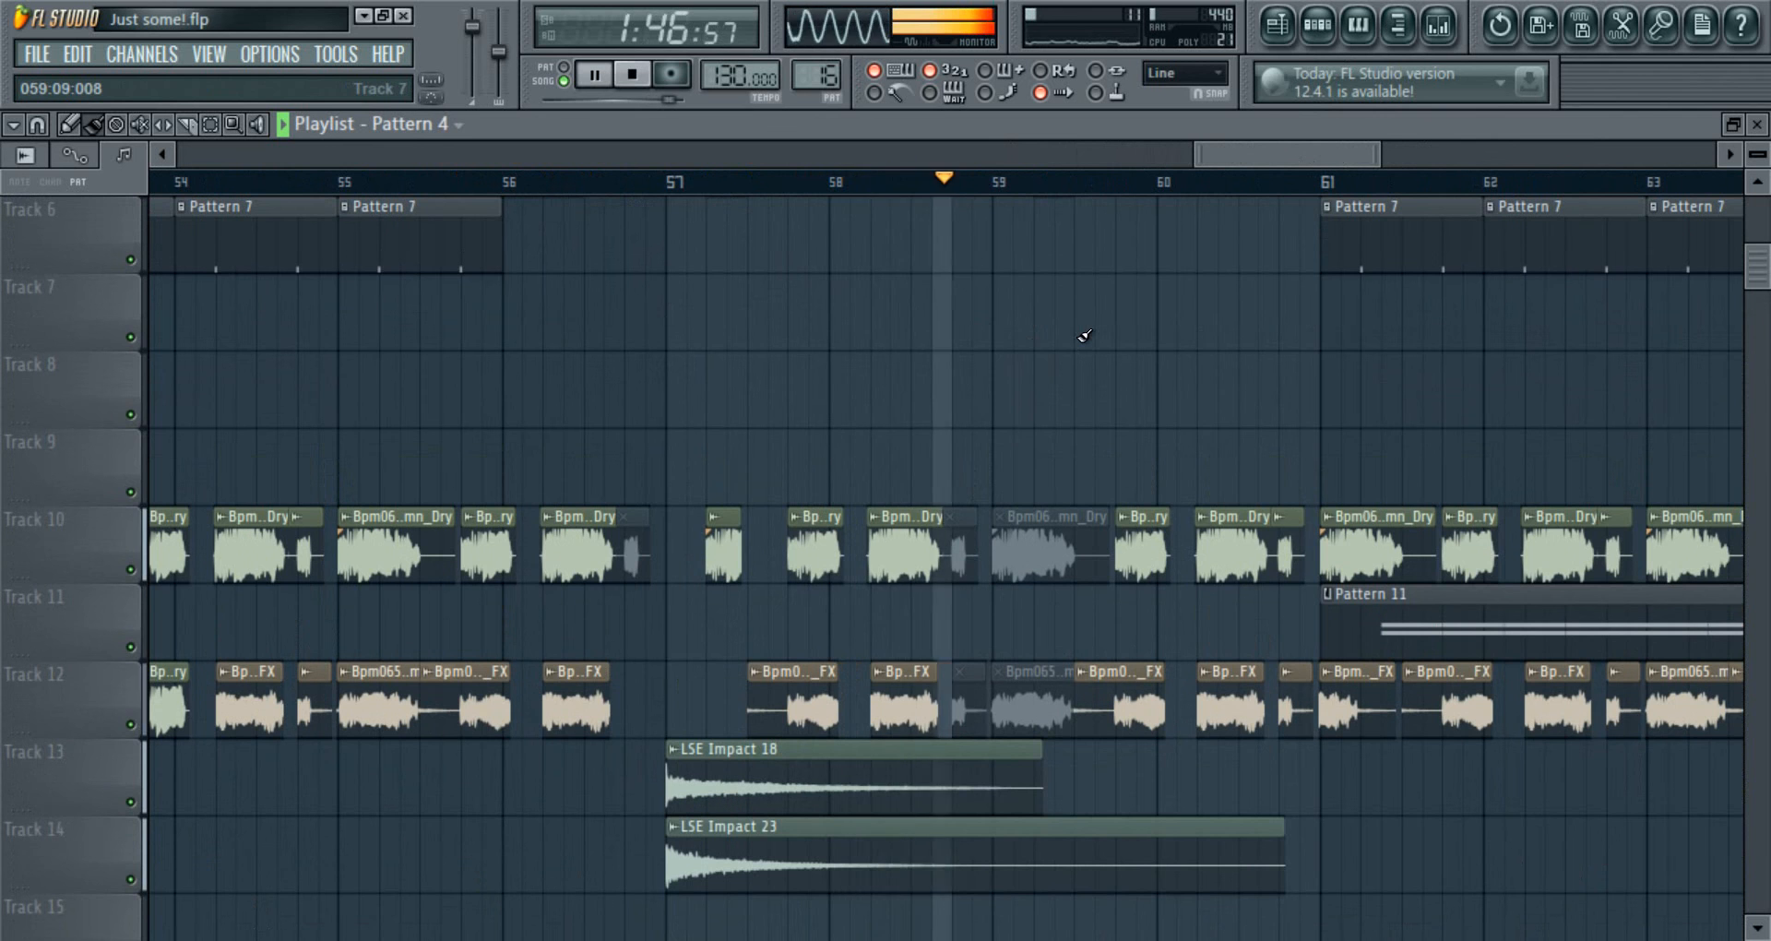
pyautogui.scroll(5, 1085, 336)
pyautogui.moveTo(1214, 158); pyautogui.dragTo(1320, 155)
pyautogui.scroll(-4, 1153, 351)
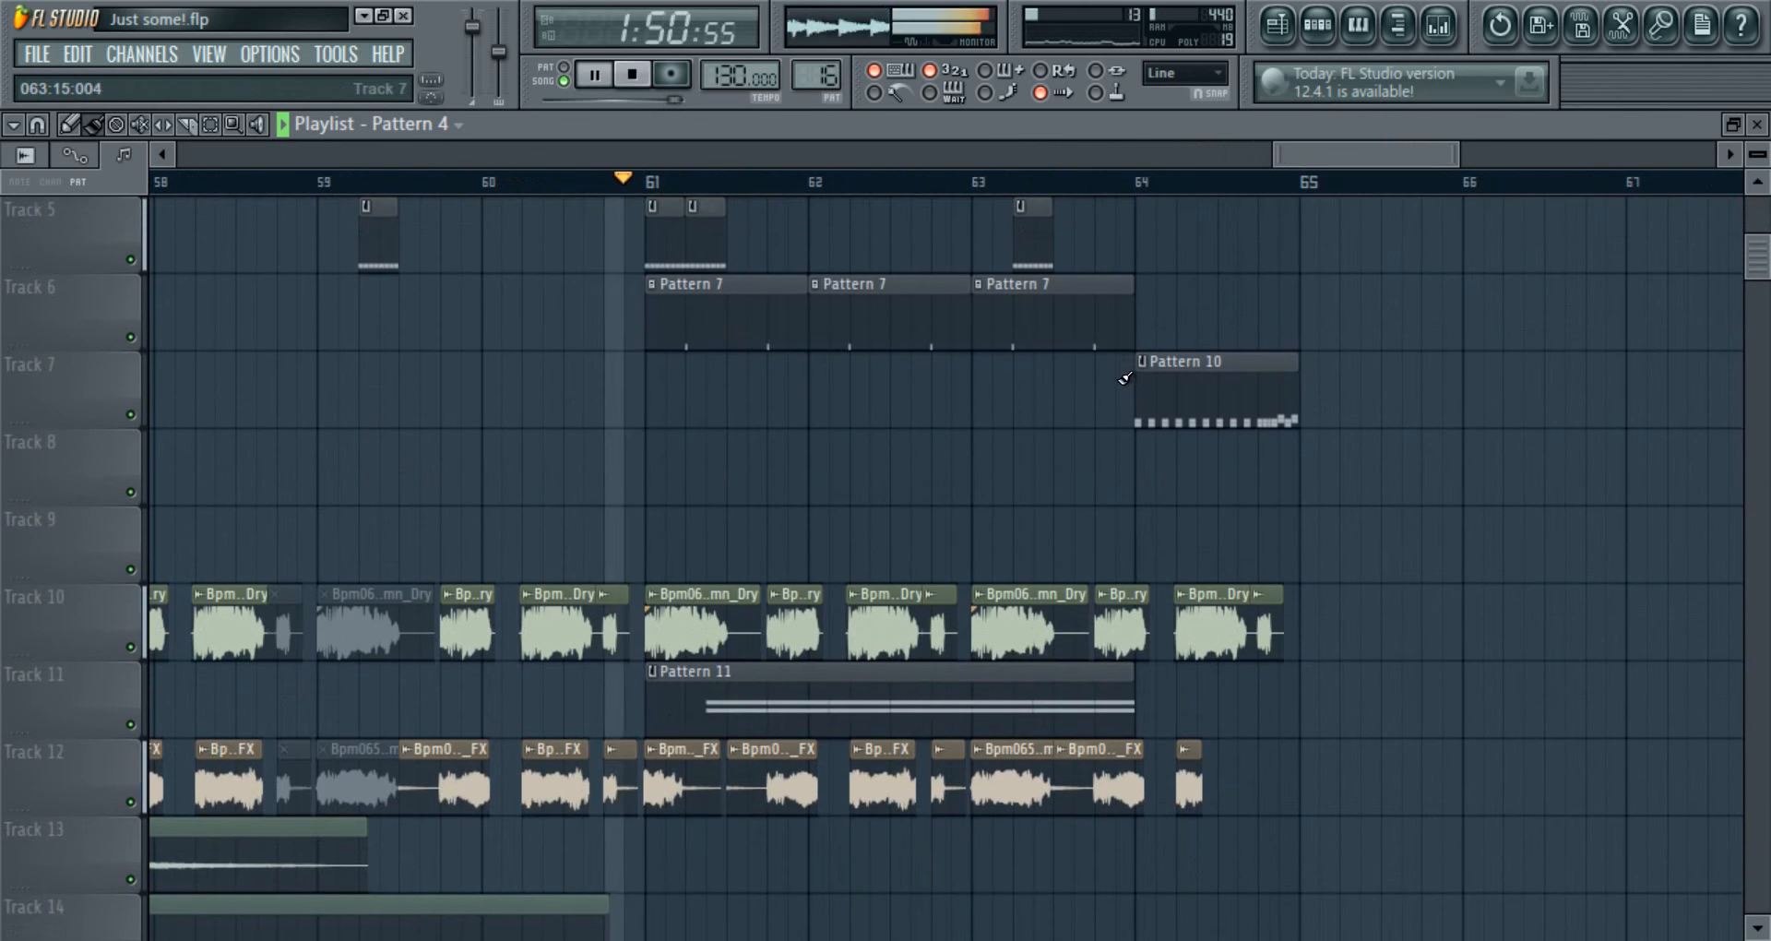
pyautogui.scroll(-2, 1126, 365)
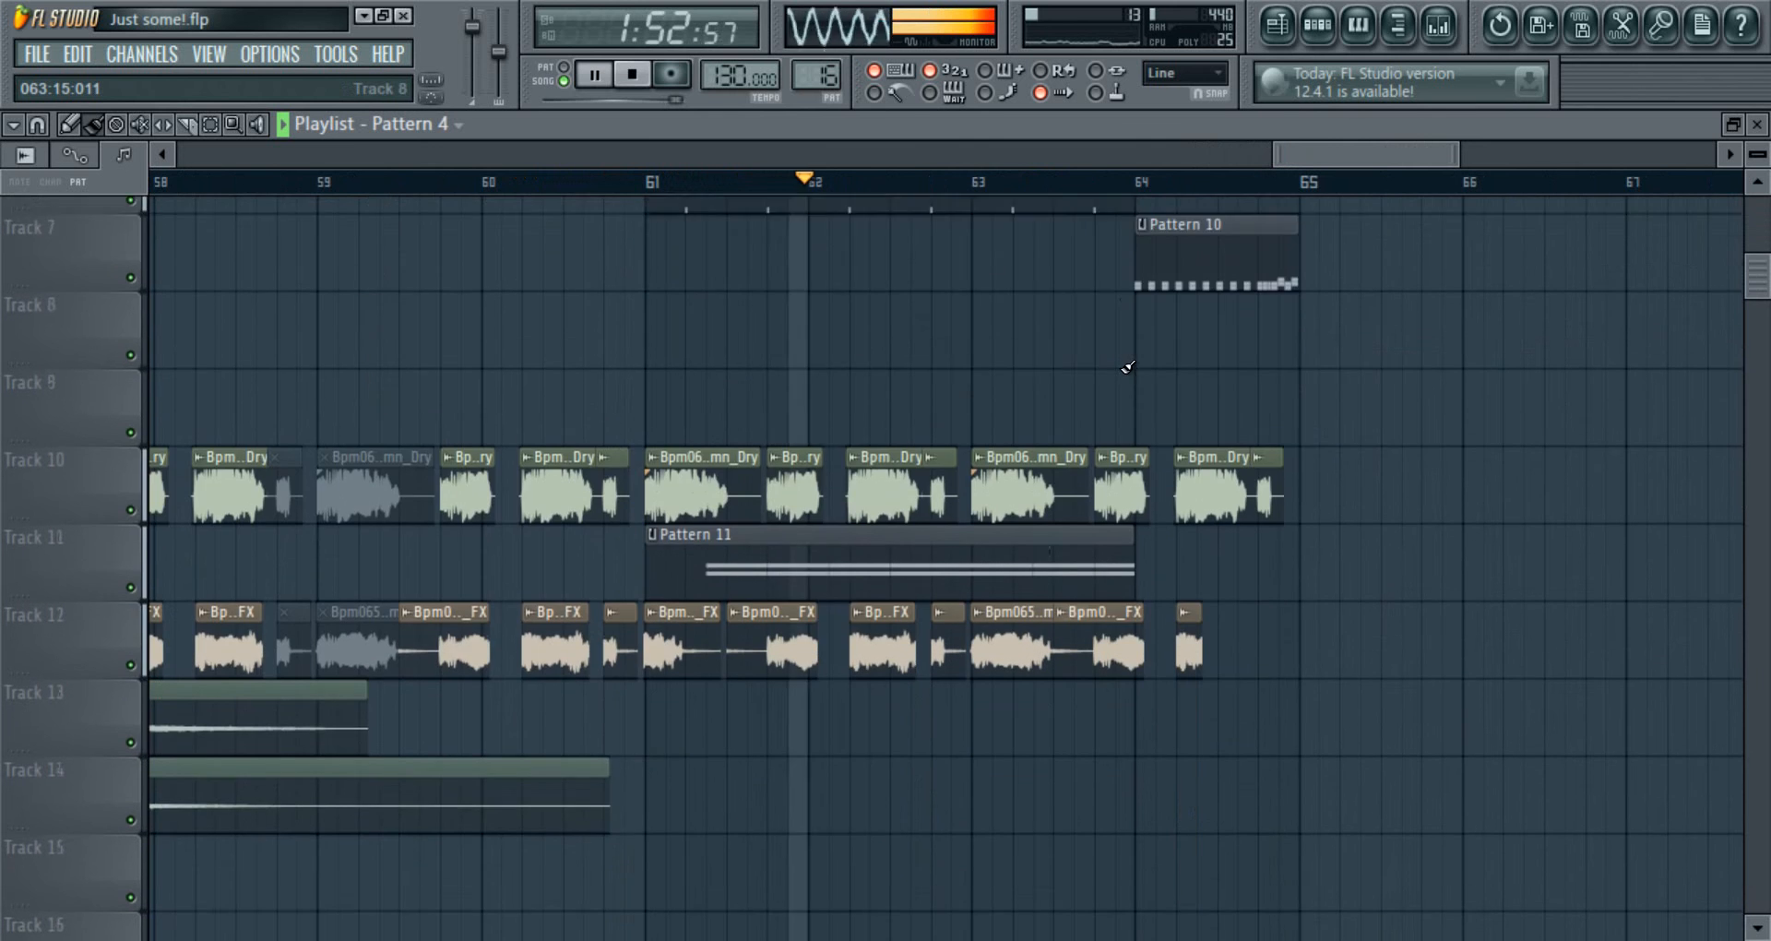
pyautogui.scroll(4, 1126, 365)
pyautogui.scroll(2, 1134, 342)
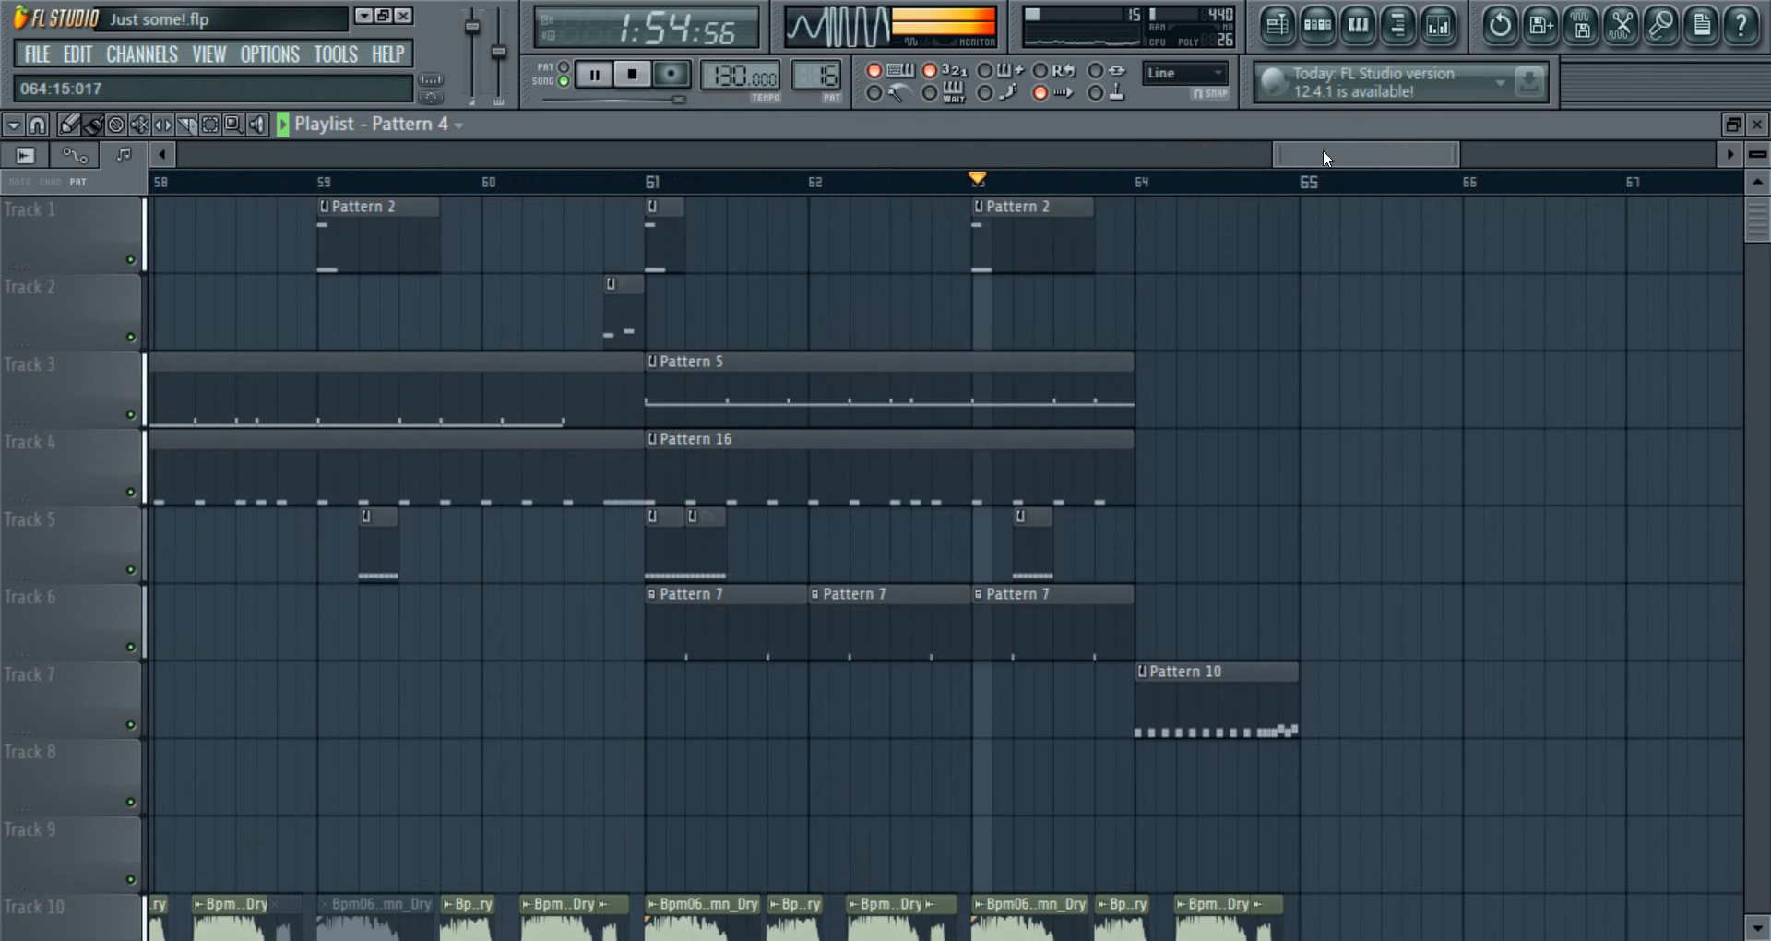
pyautogui.moveTo(1322, 149); pyautogui.dragTo(1371, 148)
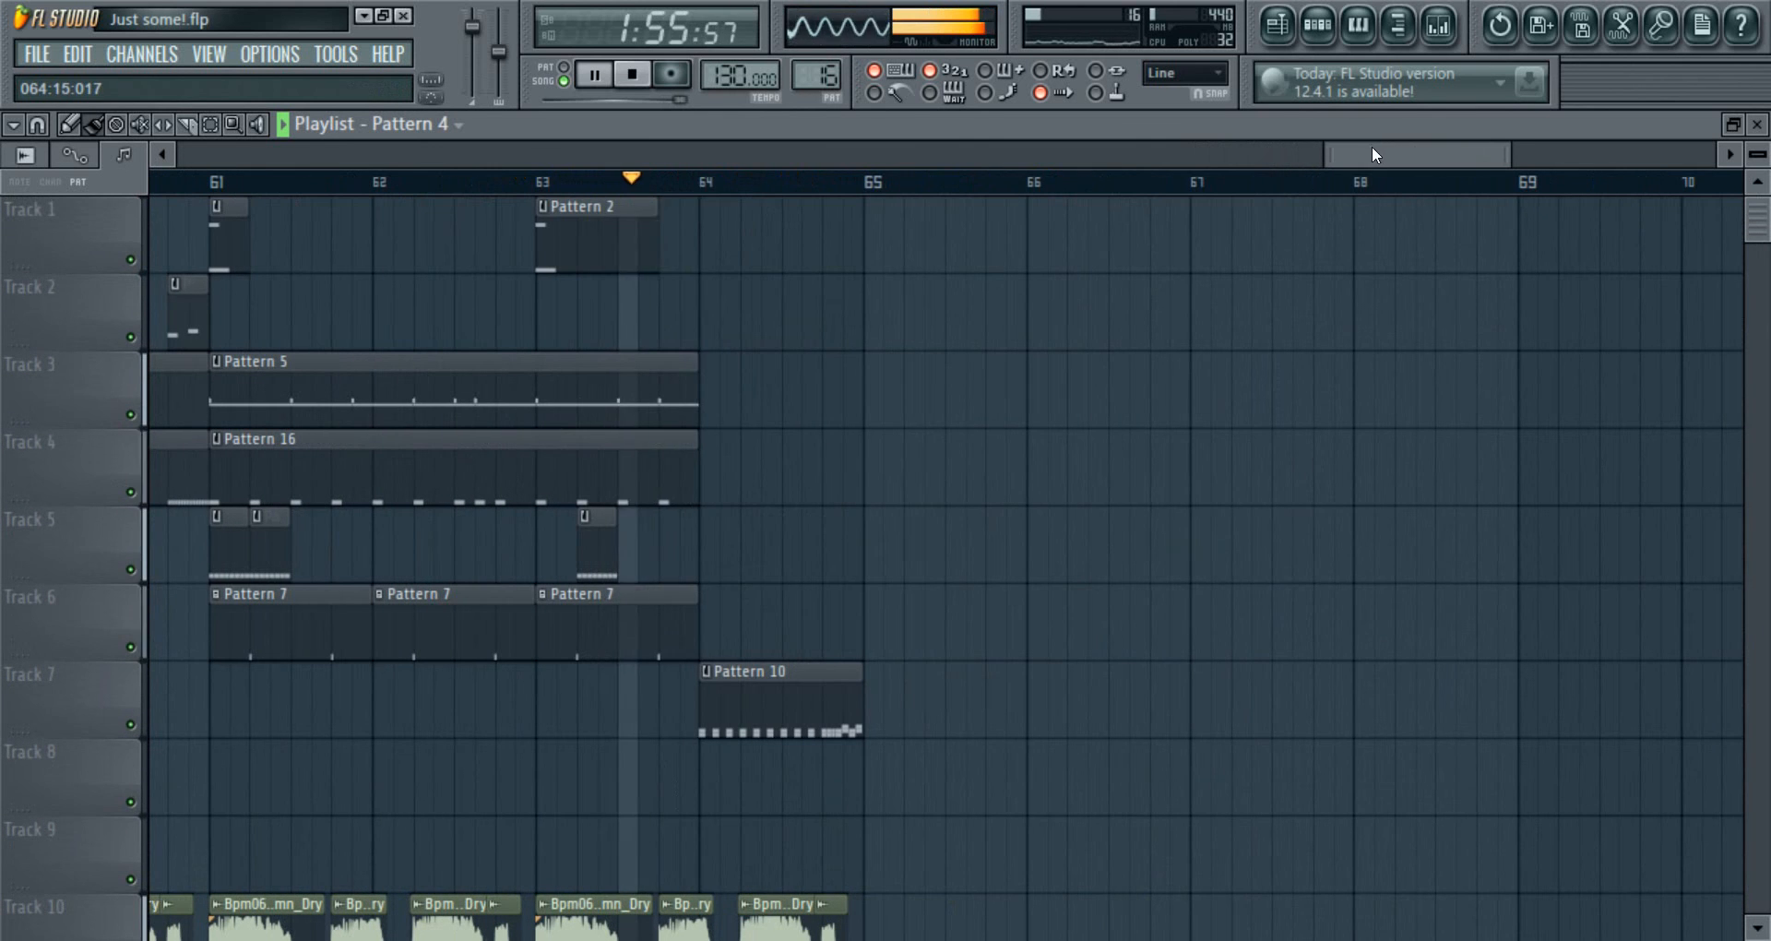
pyautogui.click(641, 83)
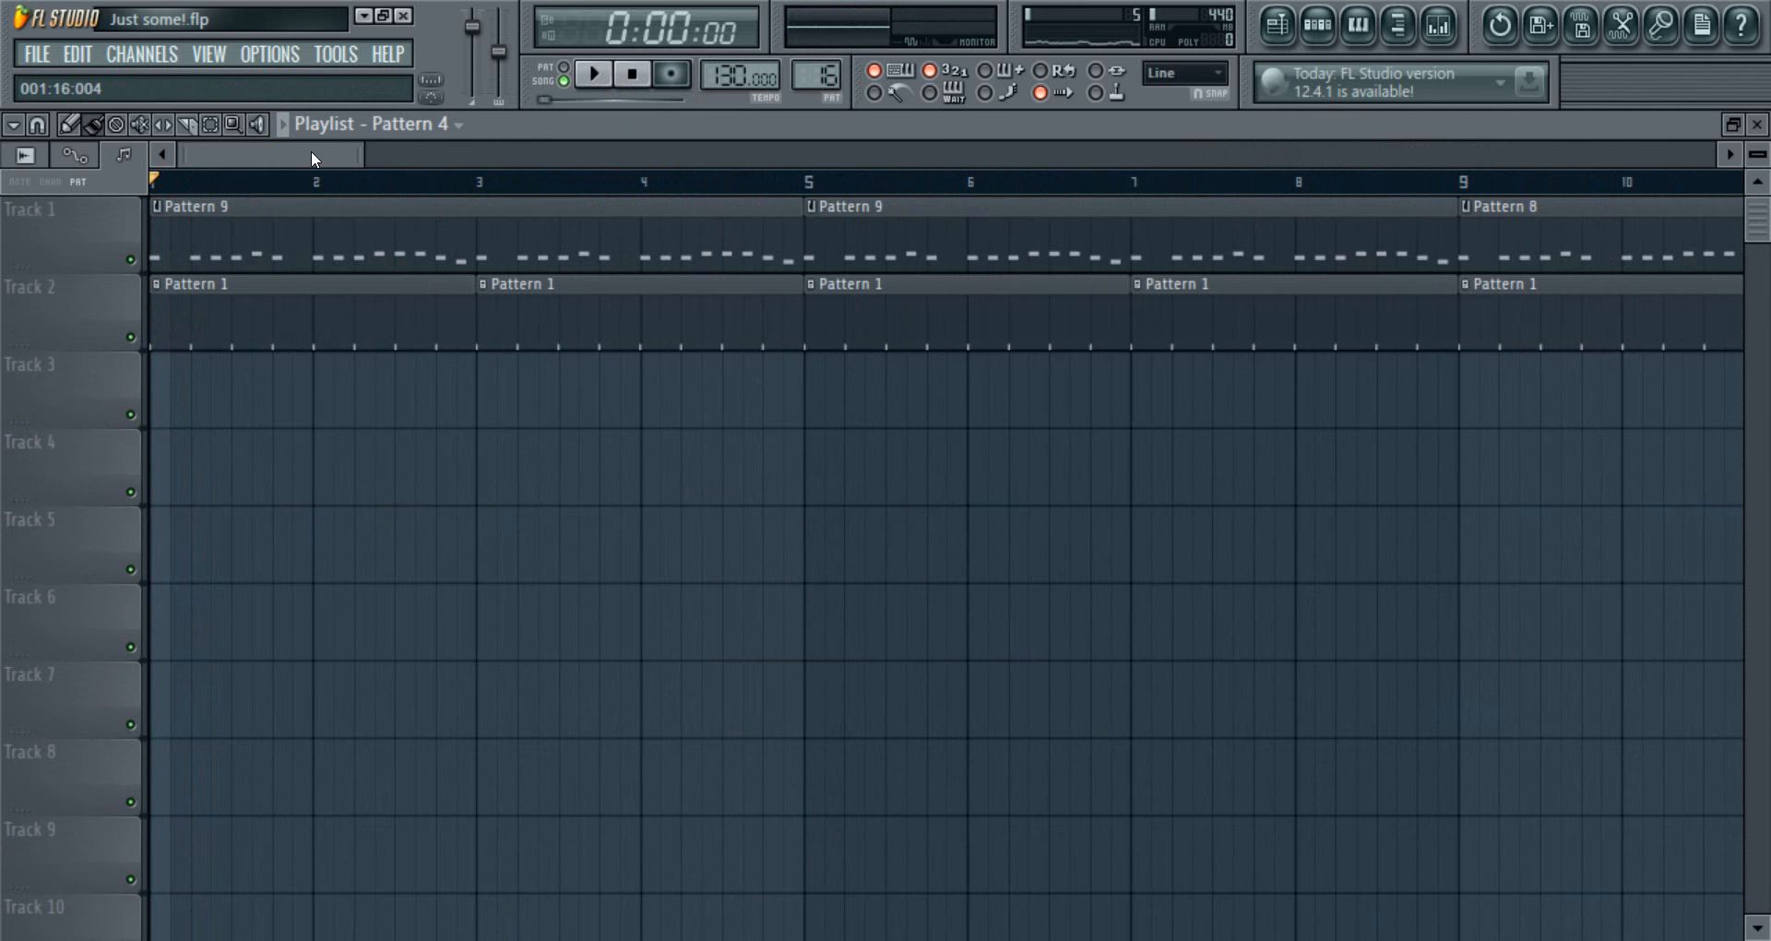
# - Zoom out the playlist at the start of the song to view roughly the first 20 bars of the arrangement
pyautogui.moveTo(311, 151); pyautogui.dragTo(284, 164)
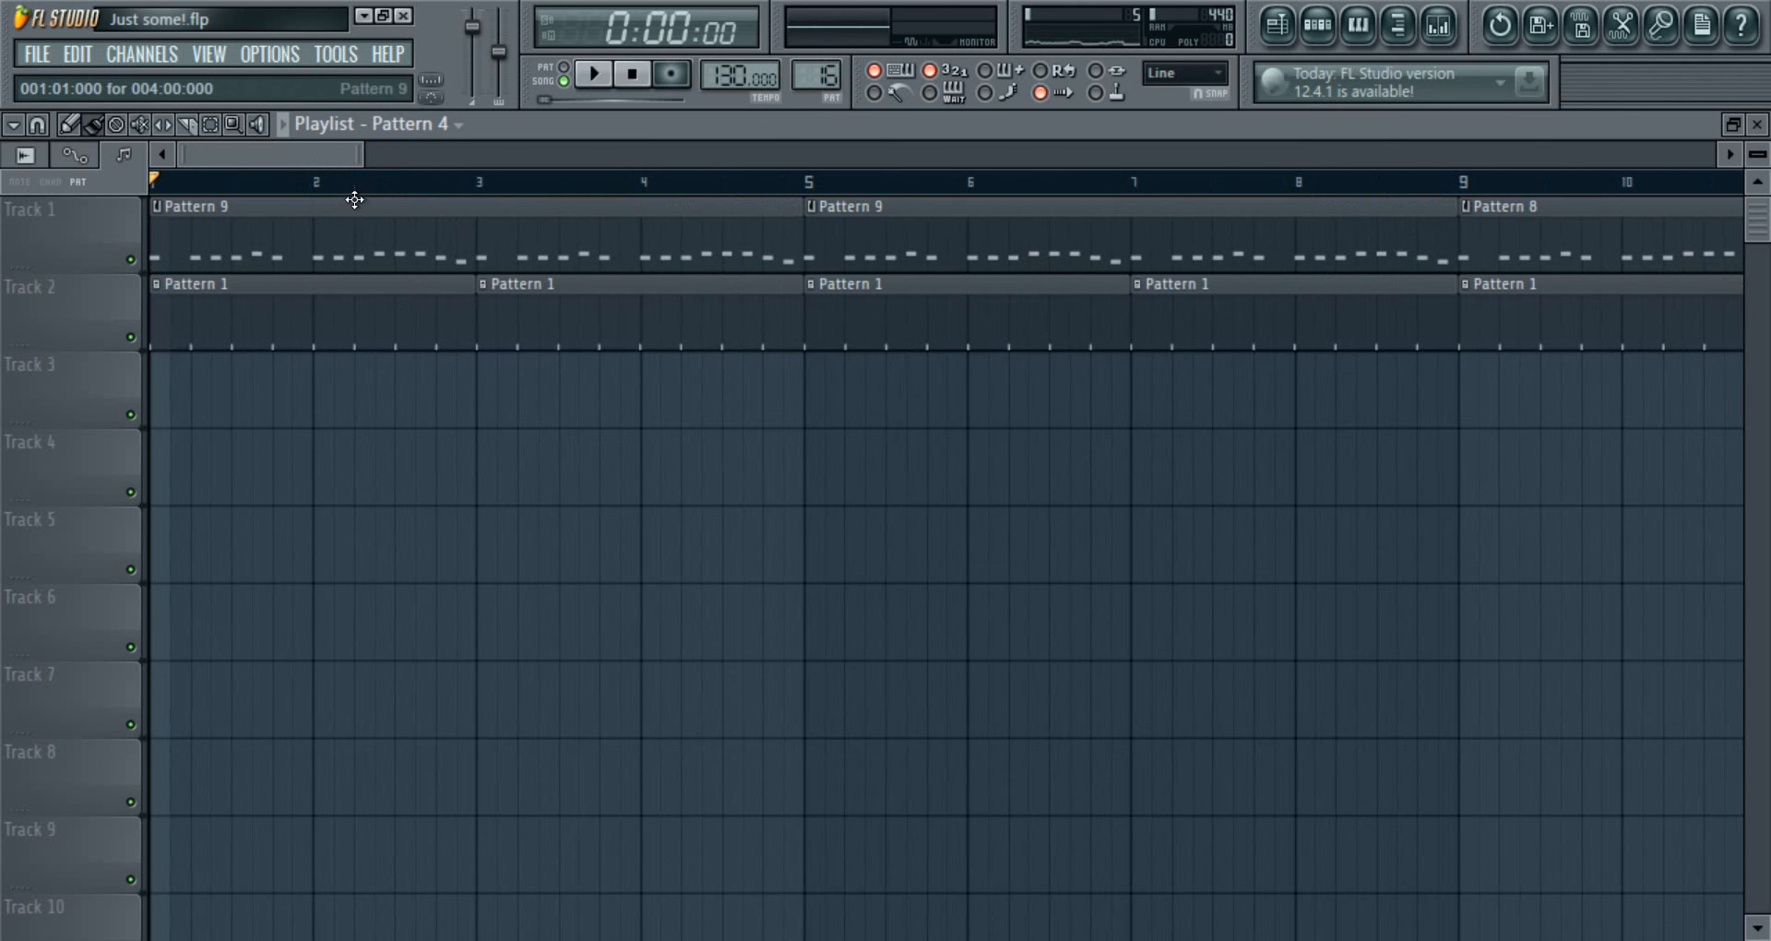
pyautogui.scroll(-2, 364, 185)
pyautogui.scroll(-1, 363, 188)
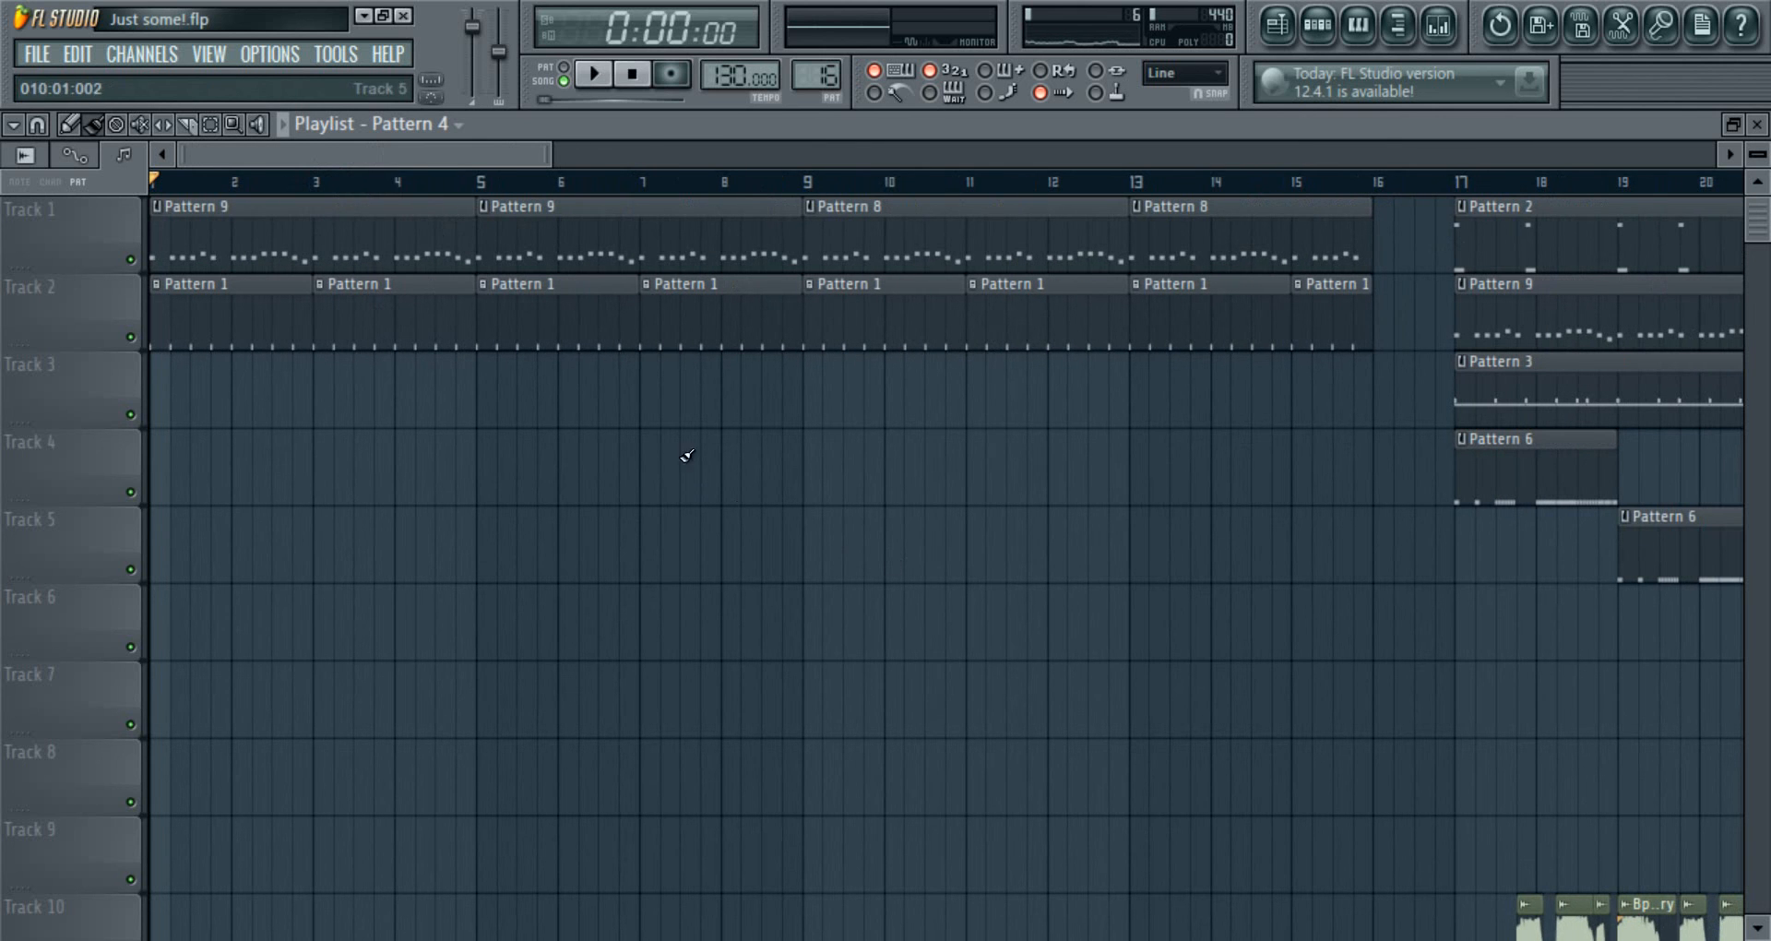
pyautogui.moveTo(451, 153)
pyautogui.mouseDown()
pyautogui.moveTo(646, 127)
pyautogui.moveTo(659, 147)
pyautogui.moveTo(430, 153)
pyautogui.mouseUp()
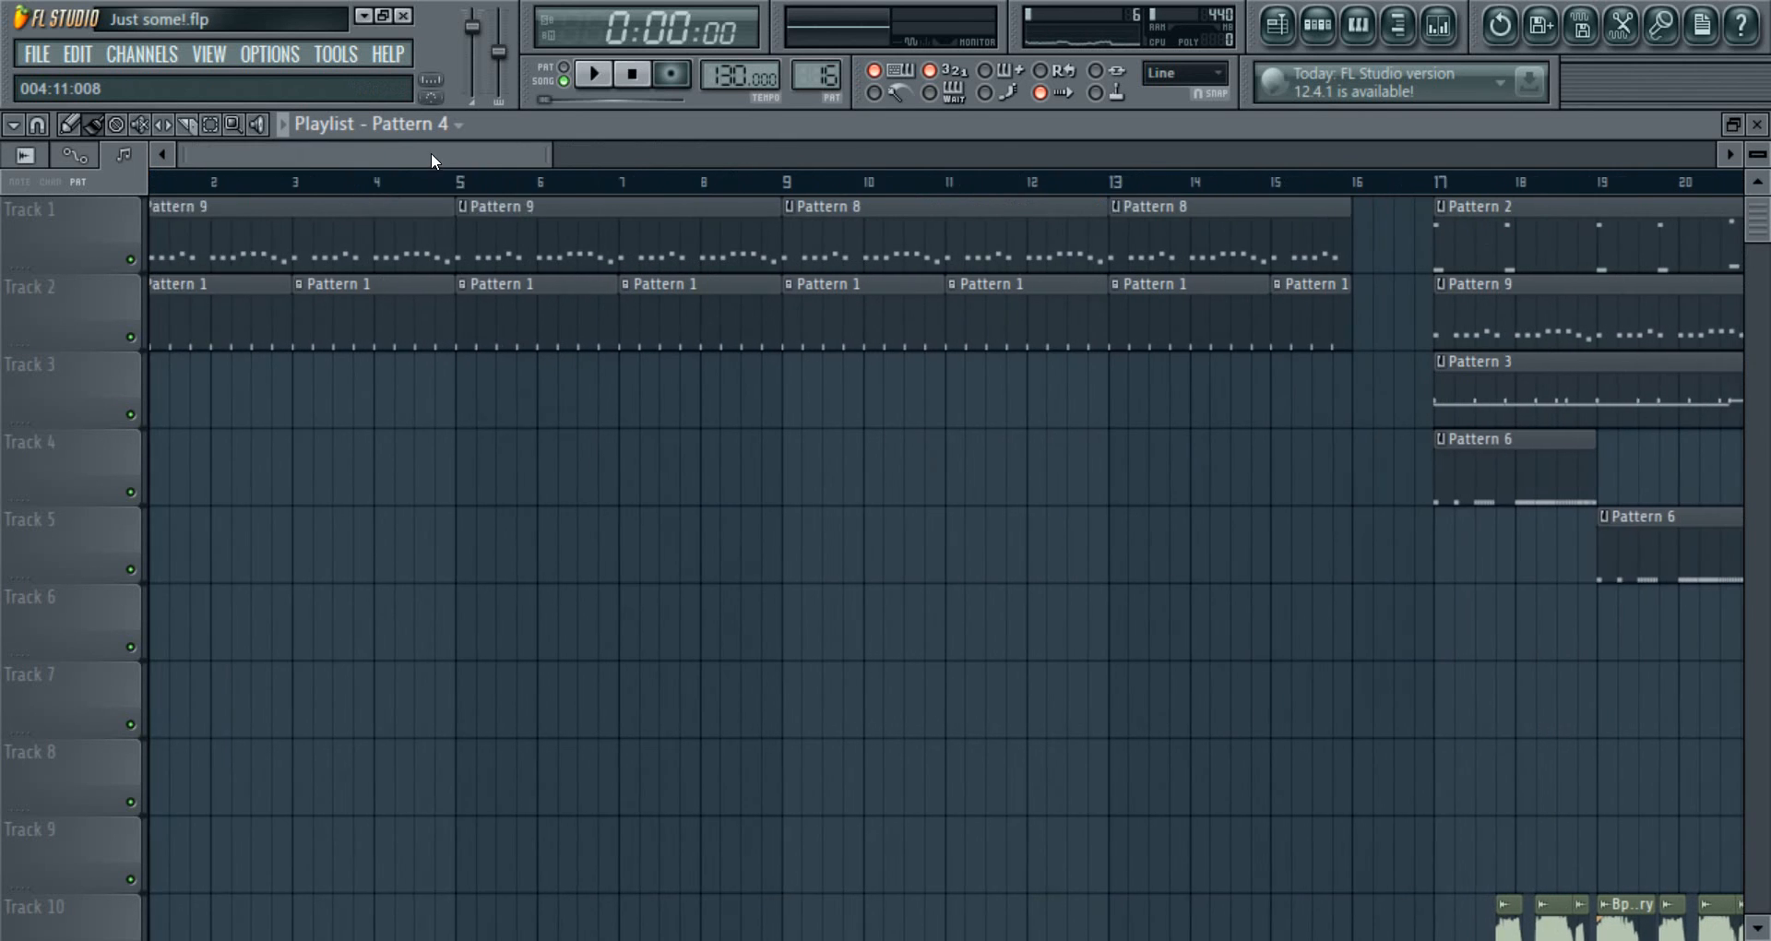